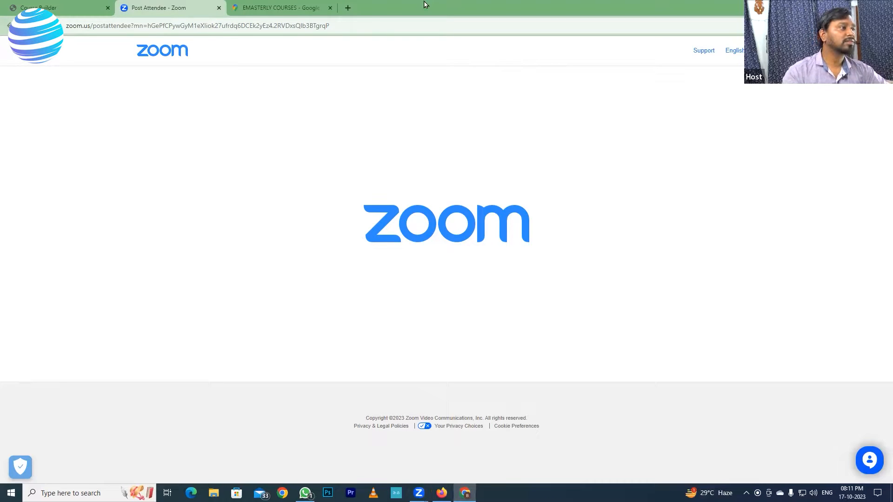
Step: Bring up the Elementor Home page editor in Firefox and start a new browser tab
key(alt+Tab)
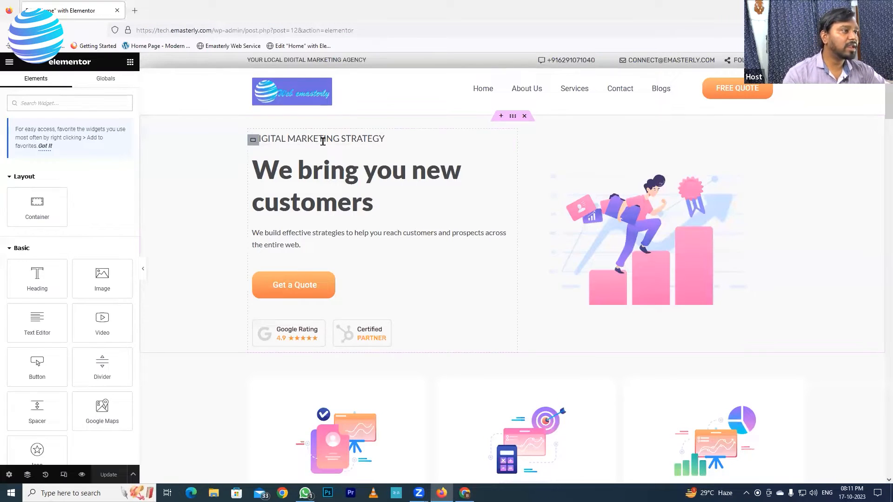
scroll(299, 202, down, 3)
scroll(269, 231, up, 3)
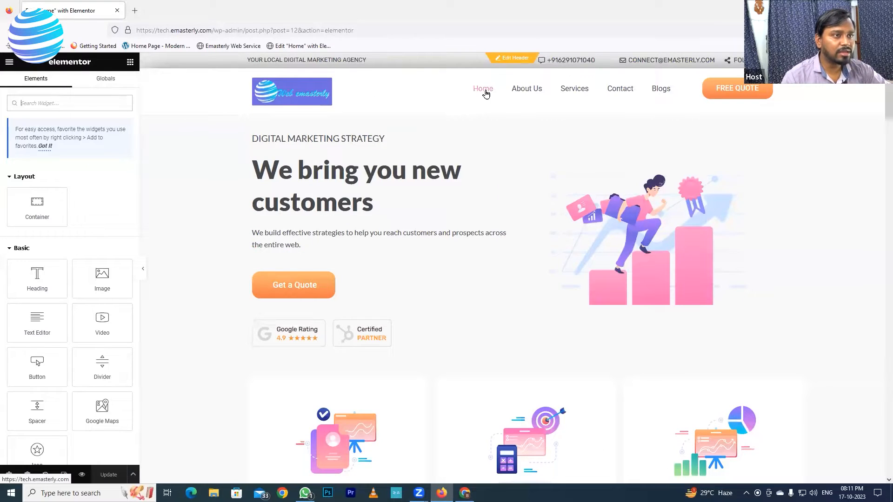
scroll(419, 233, down, 3)
scroll(419, 225, up, 3)
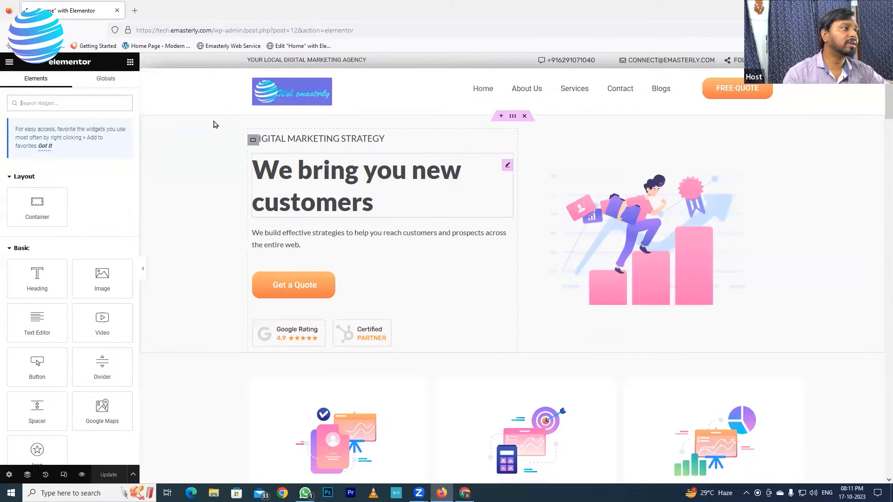
click(135, 11)
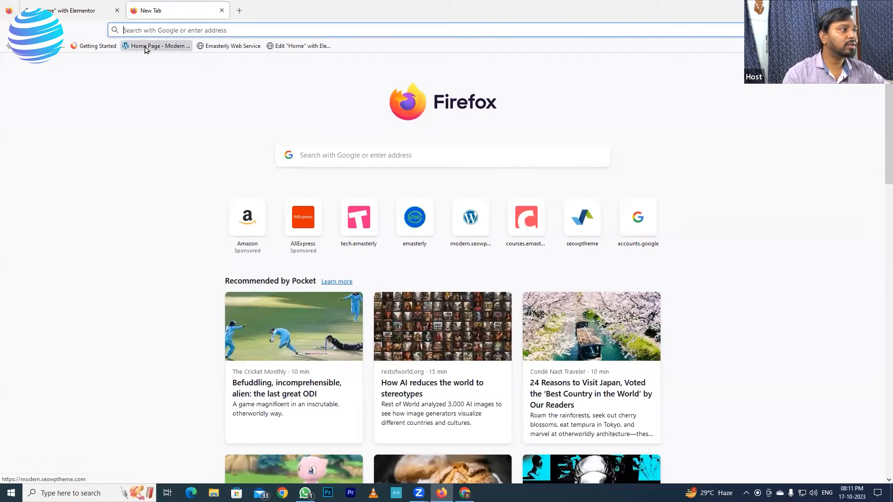
Step: Load the reference theme home page and the live Emasterly site in separate tabs, then return to the editor
click(146, 46)
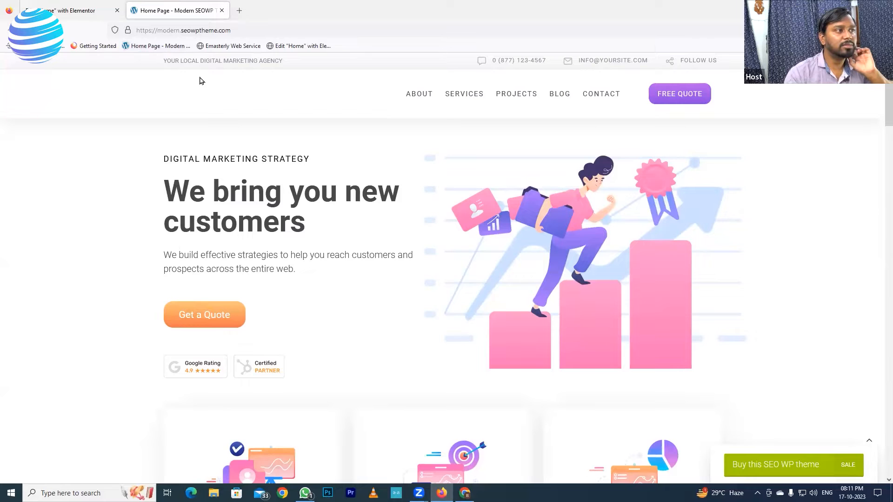
click(239, 10)
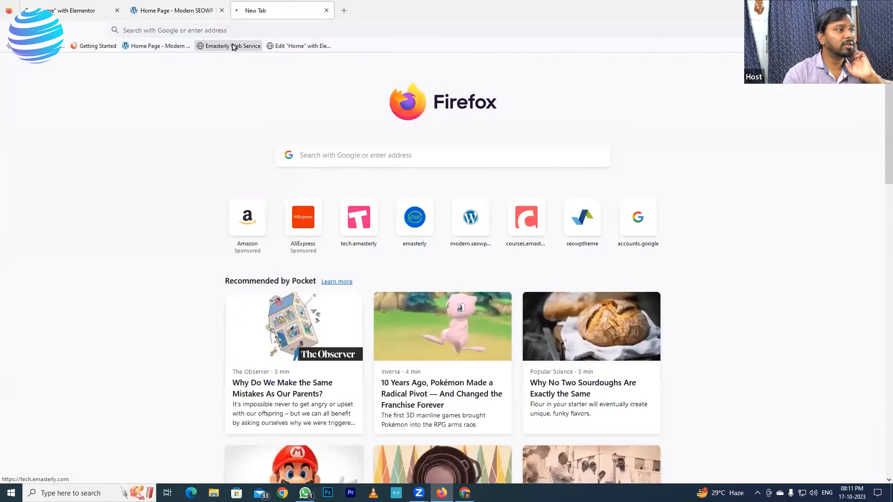
click(233, 46)
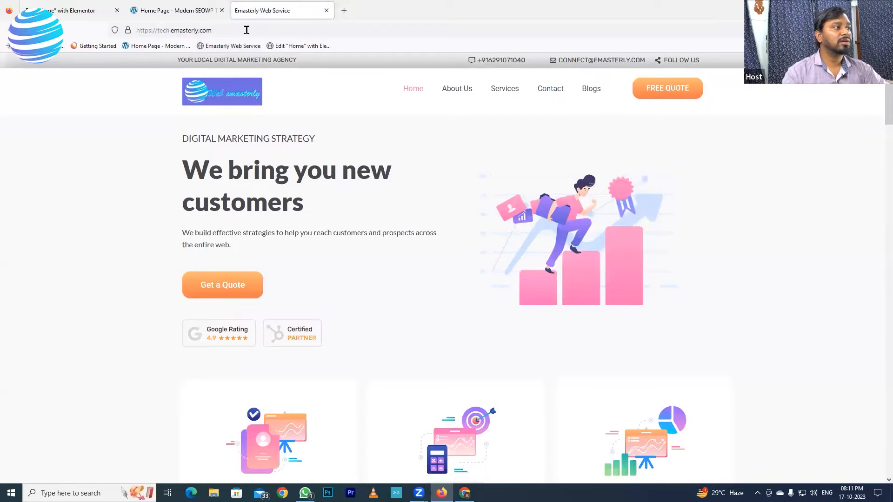
click(75, 10)
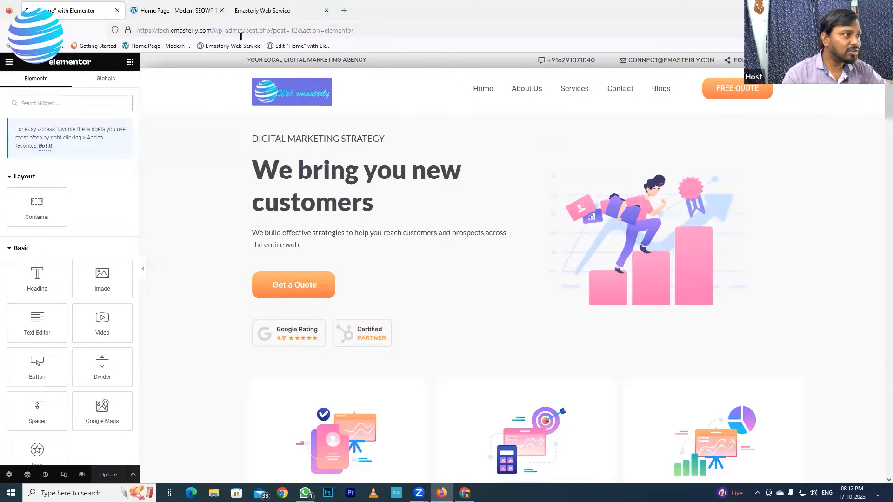
Step: Go to /wp-admin/ and open the Contact page from the Pages list for editing
drag(360, 31, 253, 32)
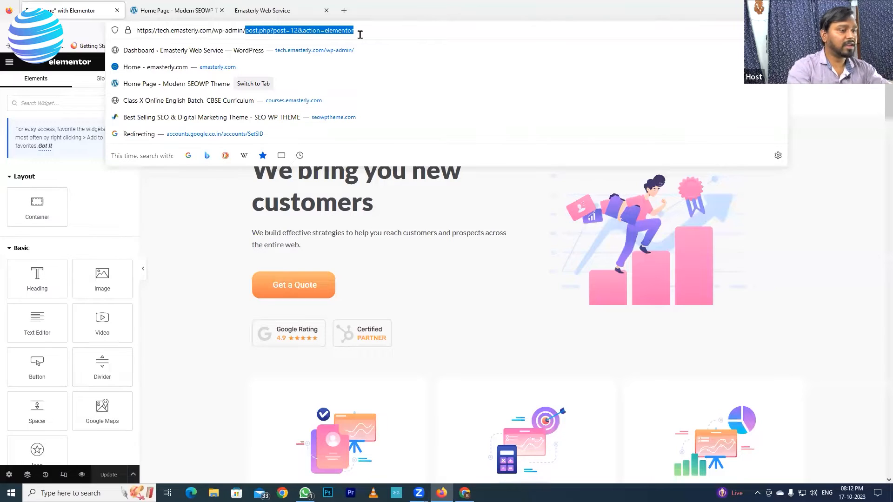
key(BackSpace)
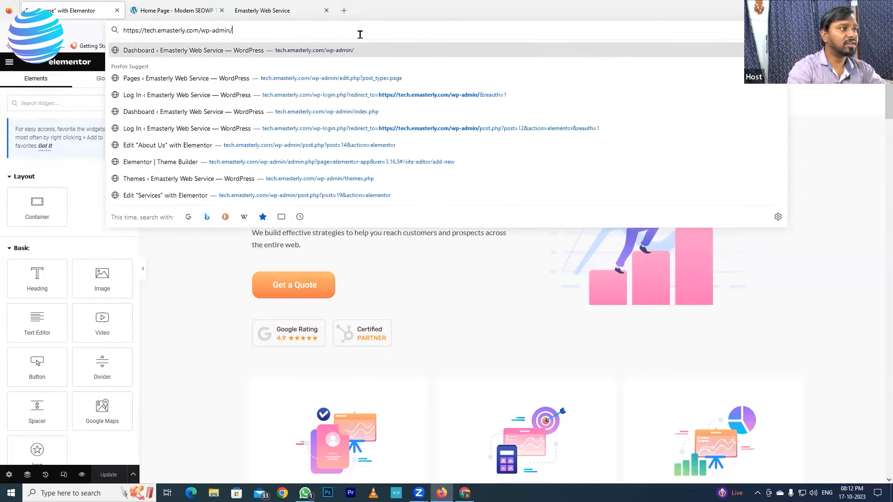
key(Return)
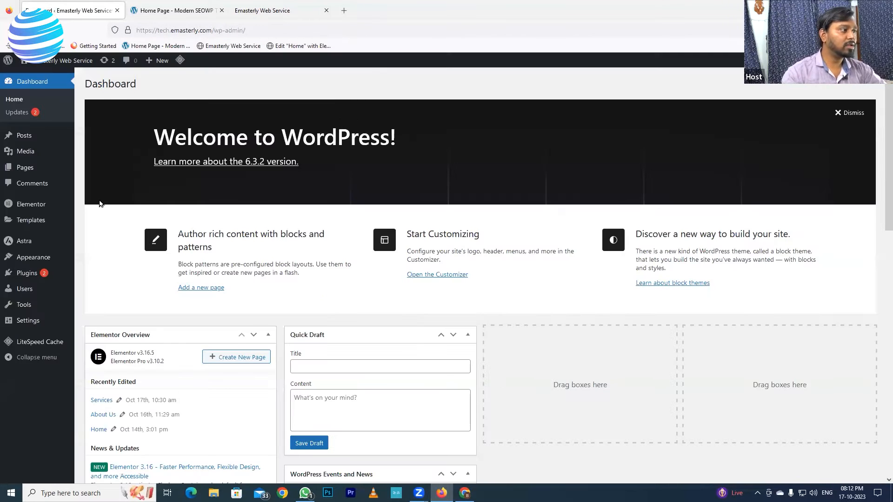
click(23, 171)
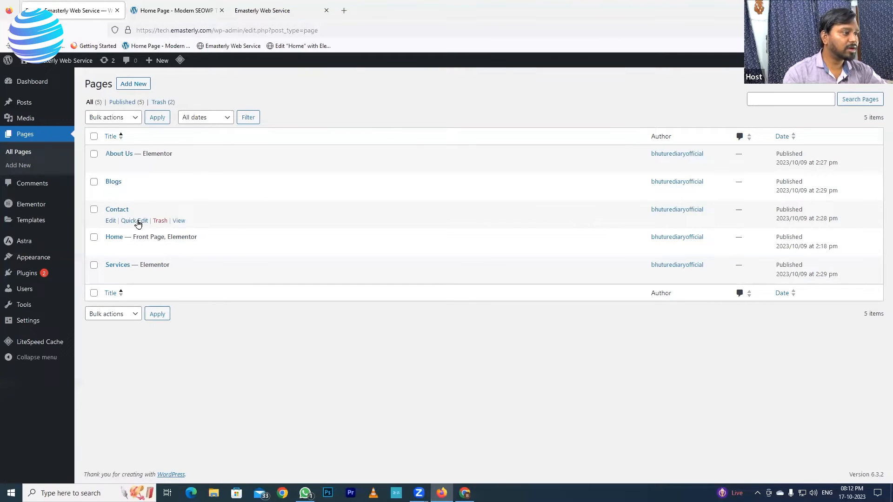
click(110, 222)
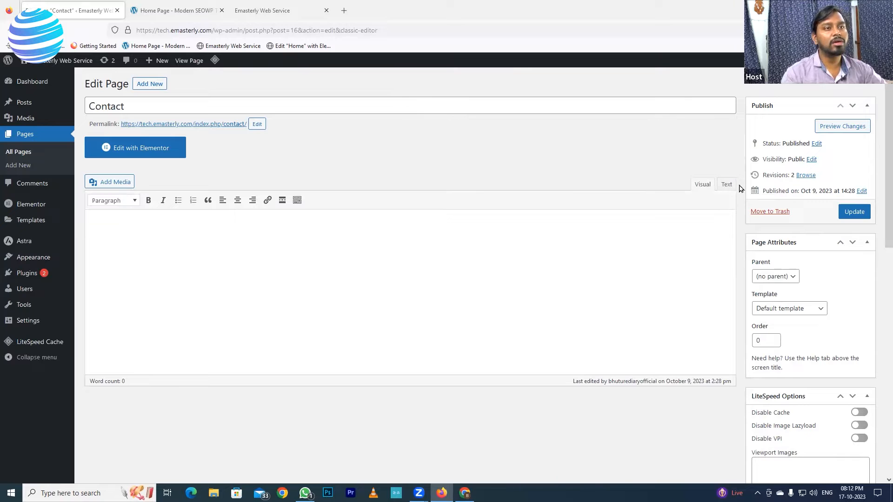
Step: Set Astra Container Layout to Full Width and Sidebar Layout to No Sidebar
scroll(860, 318, down, 10)
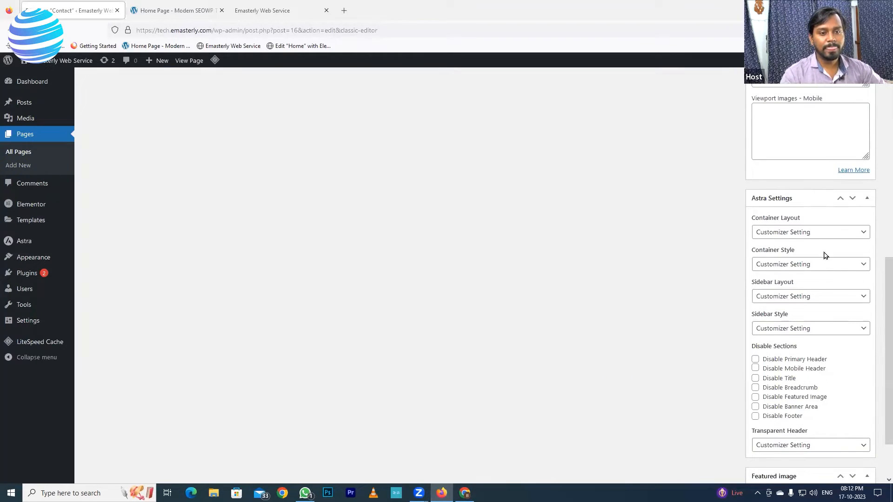
click(780, 237)
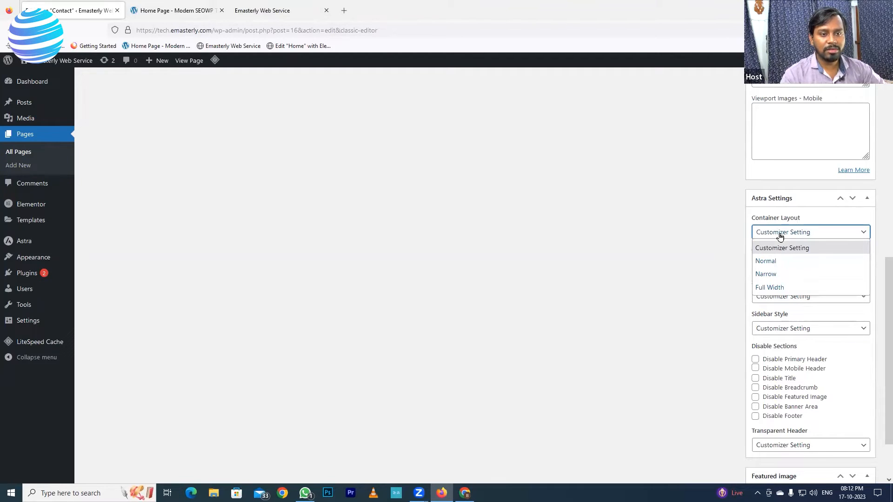
click(767, 288)
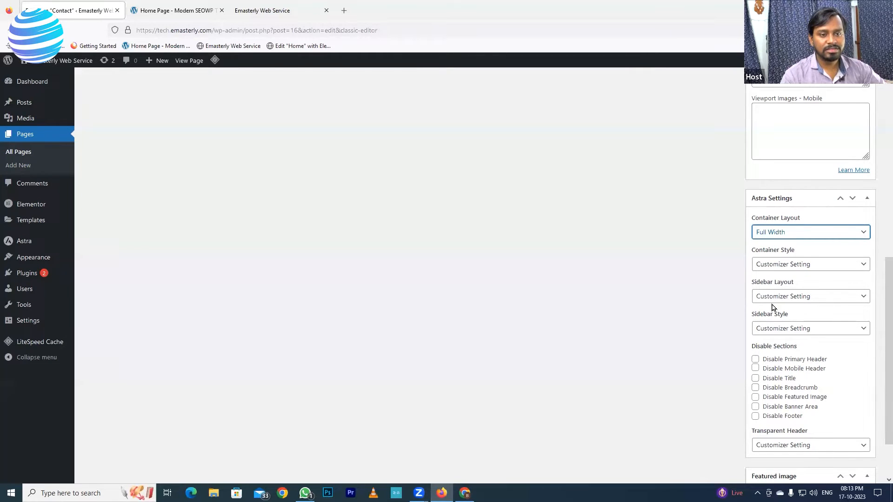
click(780, 298)
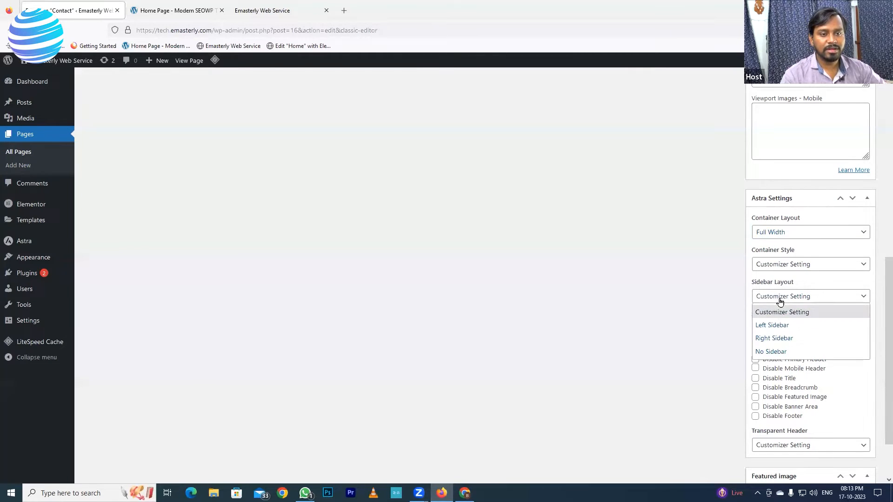
click(765, 353)
Step: Disable the page title and breadcrumb, then update the Contact page
scroll(827, 344, down, 2)
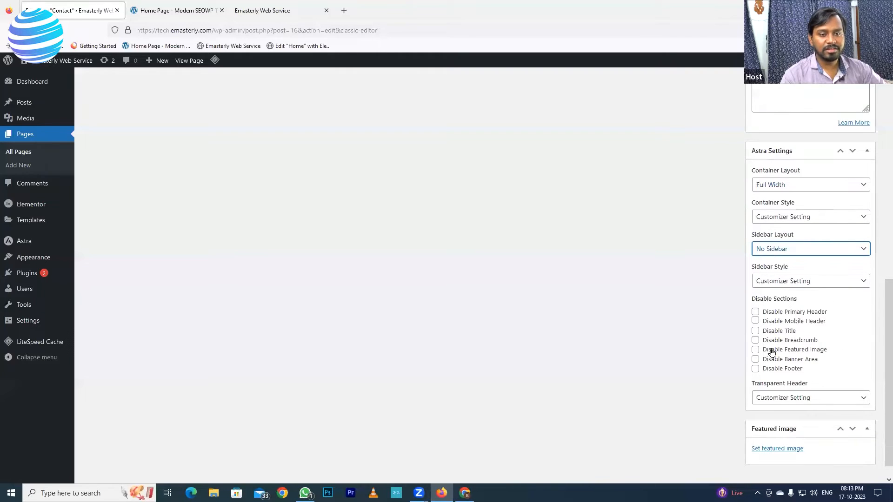
click(755, 331)
click(755, 341)
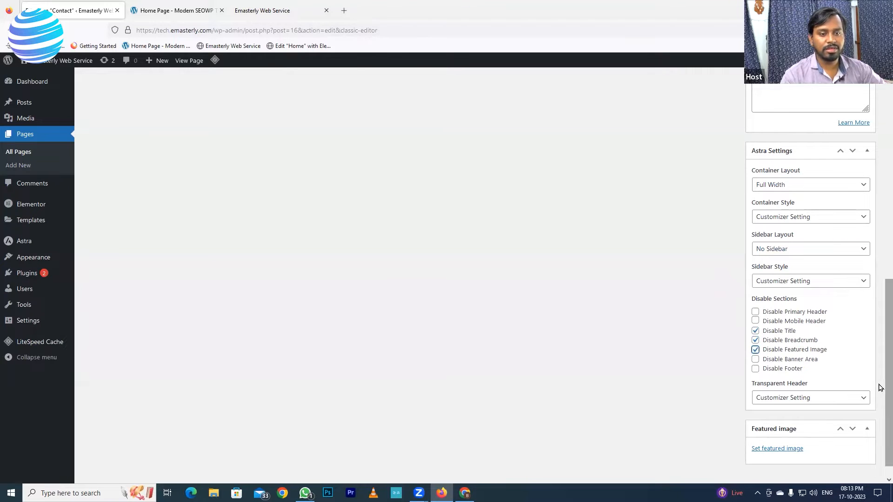
scroll(840, 307, up, 5)
scroll(840, 302, up, 4)
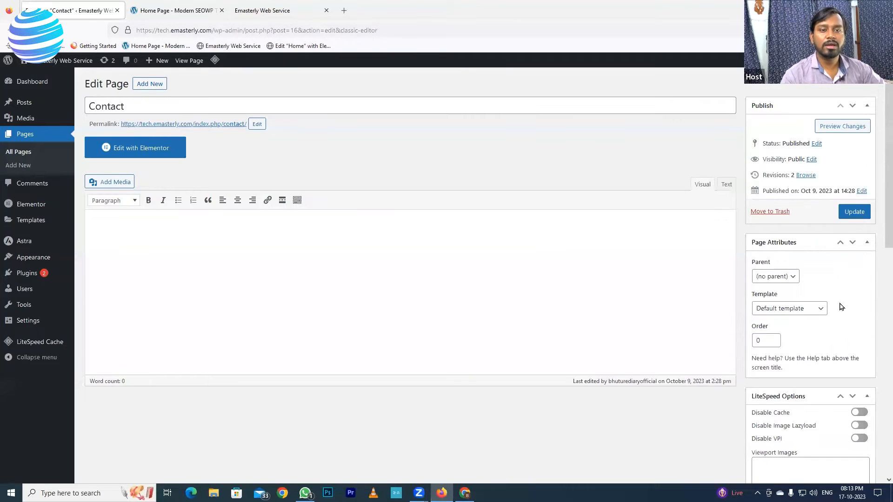
scroll(853, 367, down, 5)
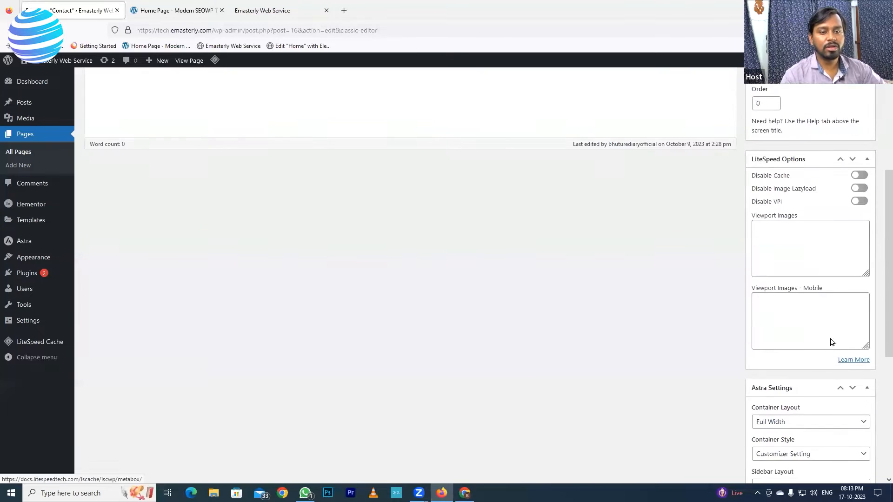
scroll(832, 342, down, 3)
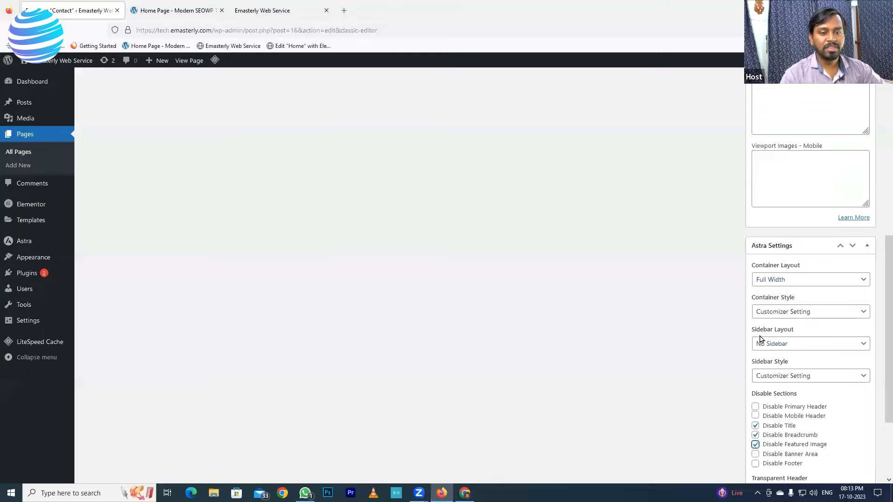
scroll(811, 350, down, 3)
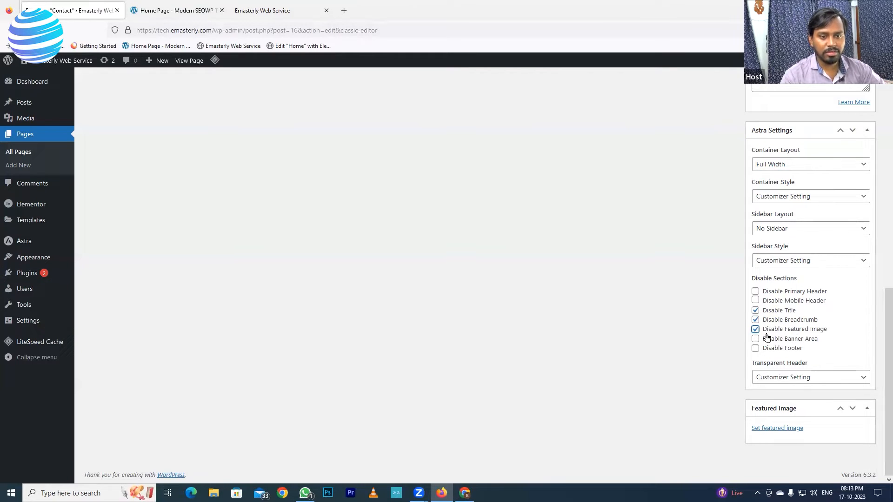
scroll(785, 349, up, 10)
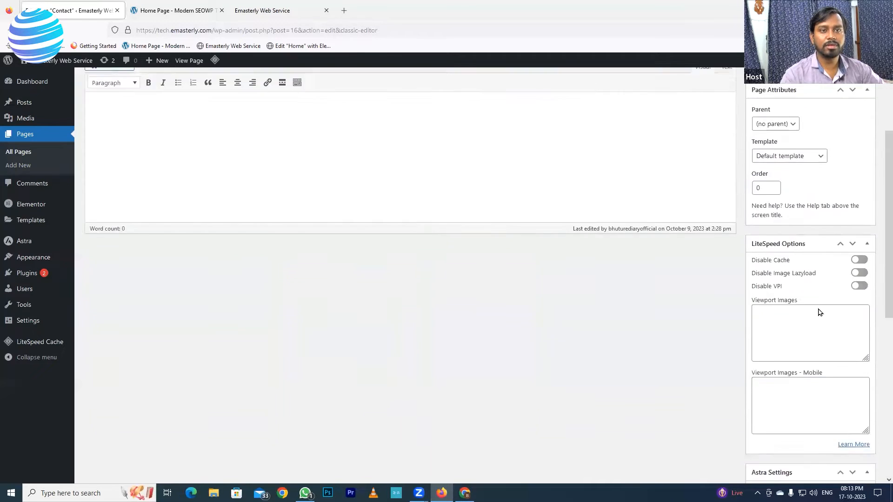
click(853, 212)
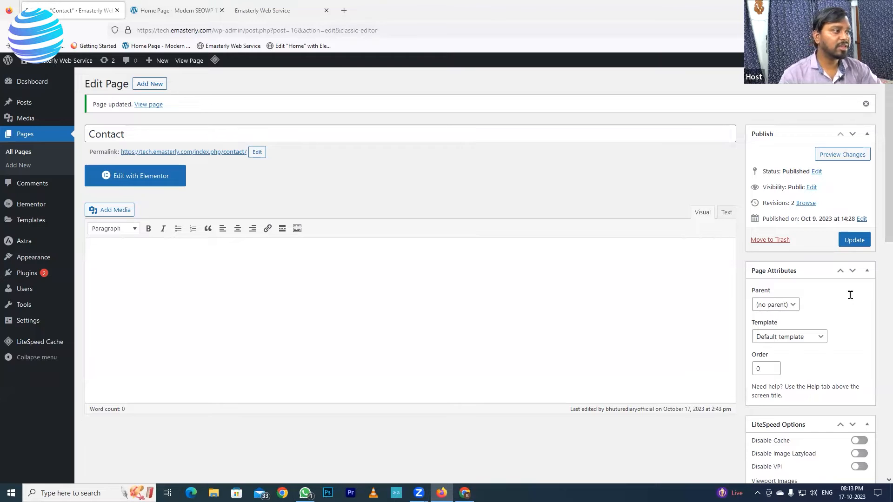
Step: Open the blank Contact page in Elementor, then switch to the 'Home Page - Modern SEOWP' tab
click(123, 177)
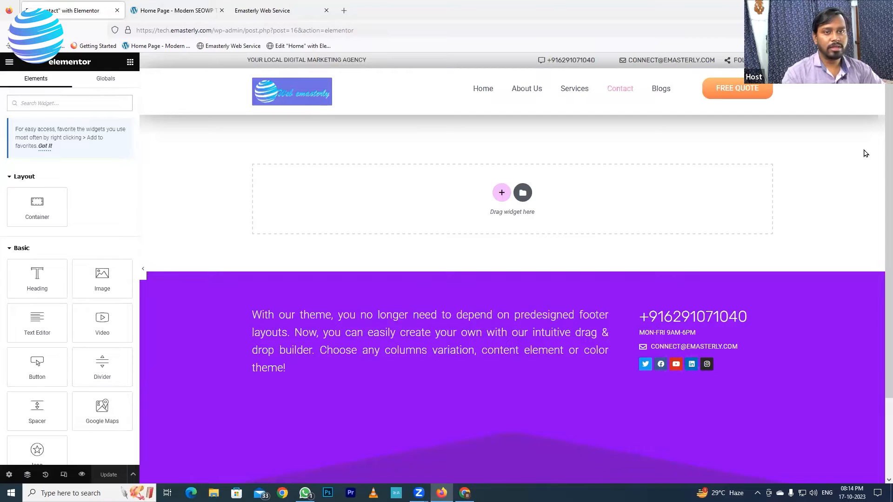
click(177, 11)
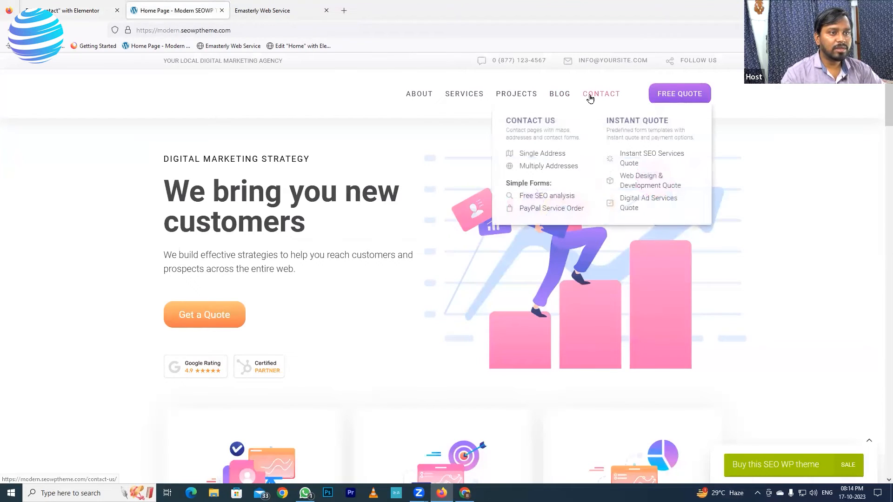
Step: Open the reference site's Contact us page and look through its map, form and footer
click(591, 97)
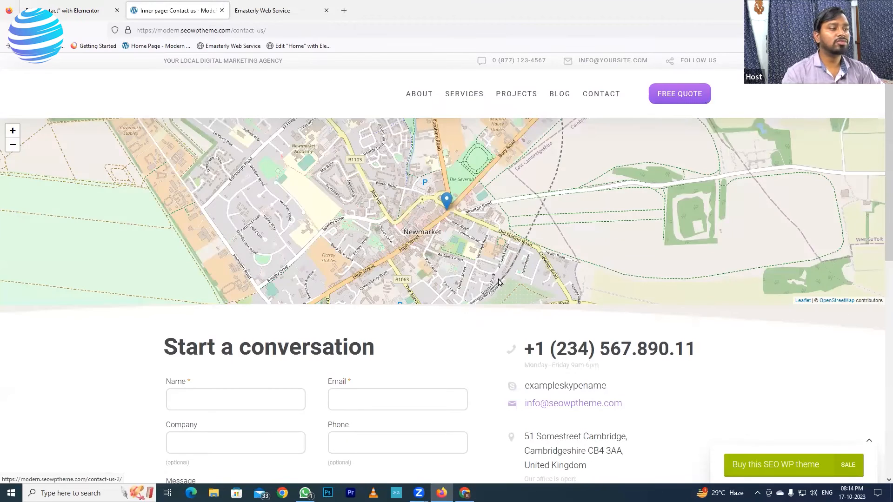
scroll(644, 228, down, 4)
scroll(628, 241, up, 4)
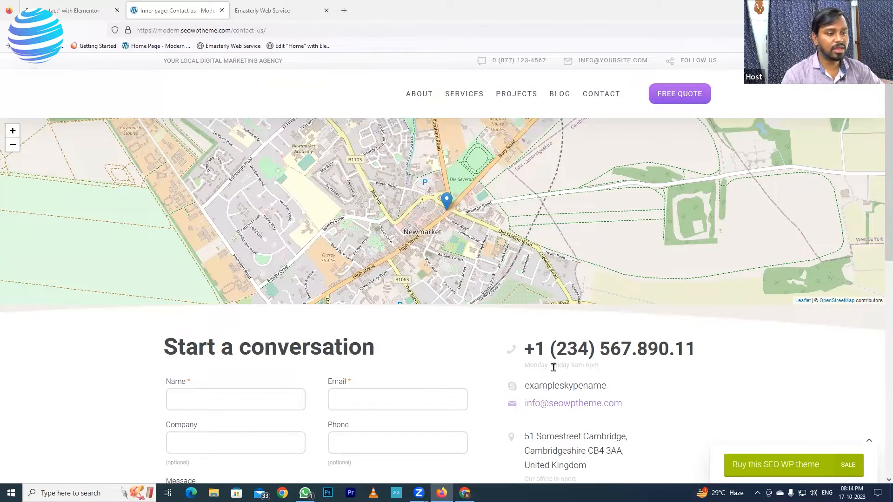
scroll(572, 365, down, 2)
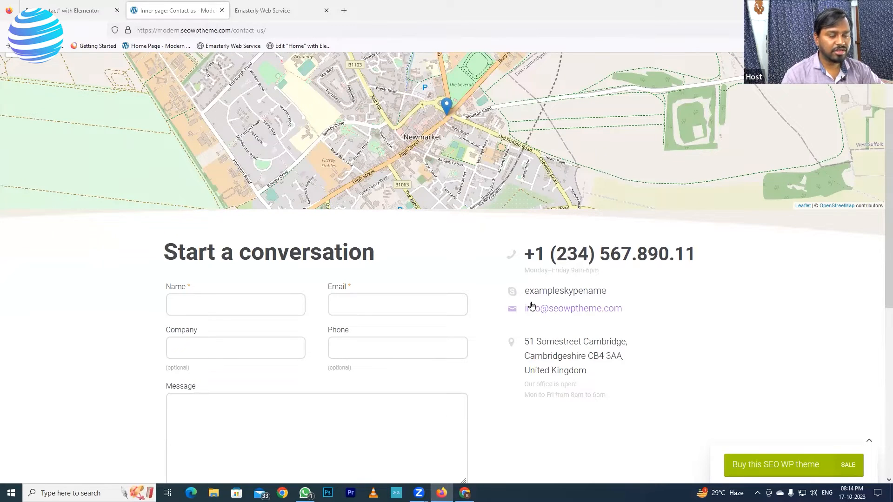
scroll(477, 208, up, 2)
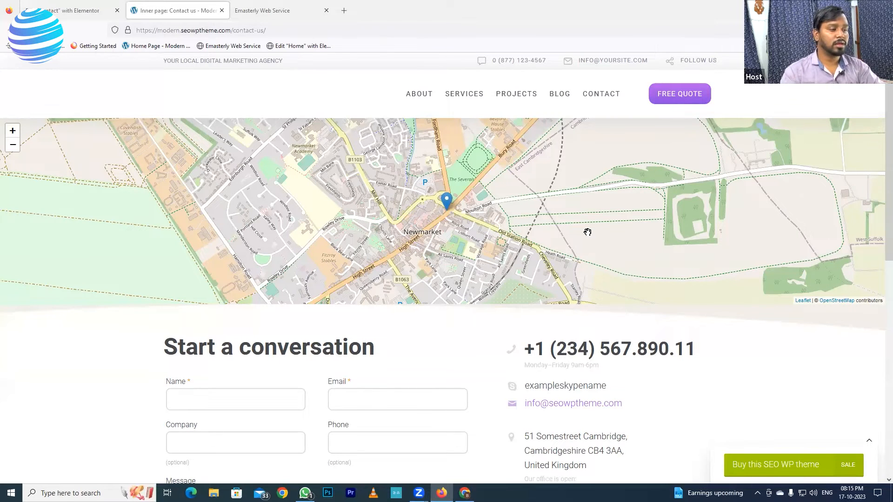
scroll(283, 299, down, 3)
scroll(279, 302, down, 3)
scroll(295, 291, up, 2)
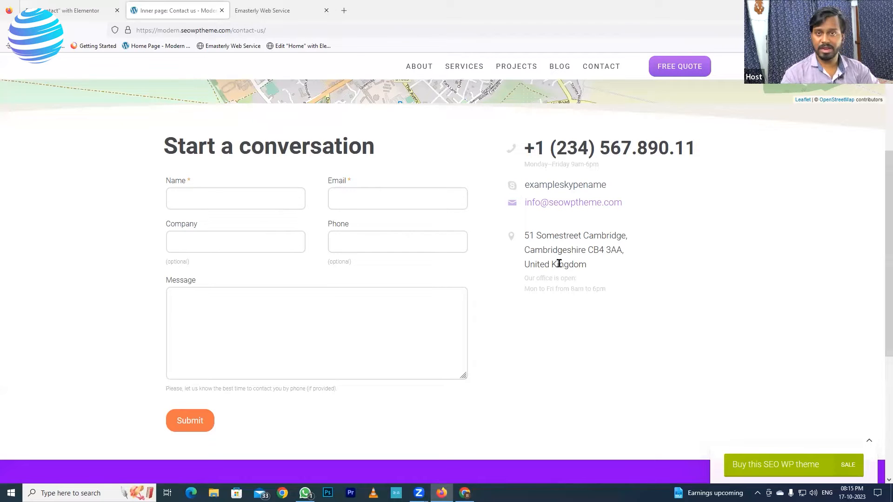
scroll(492, 307, down, 4)
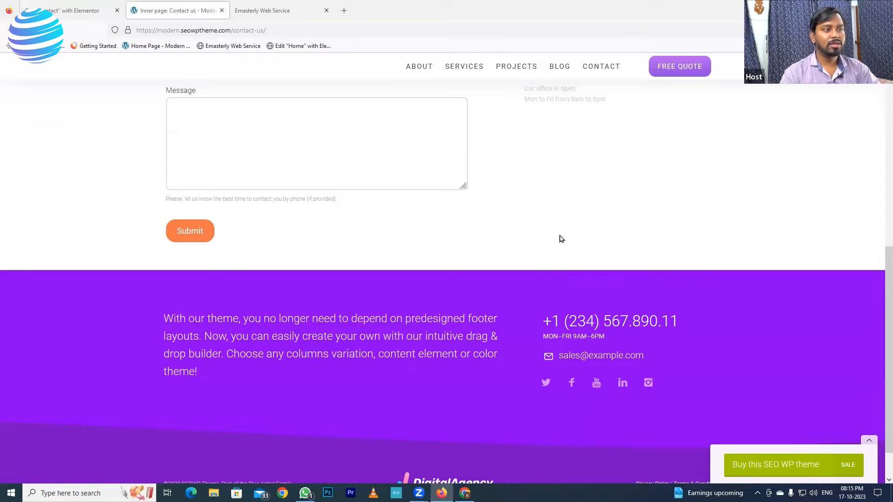
scroll(540, 263, up, 6)
scroll(541, 269, up, 2)
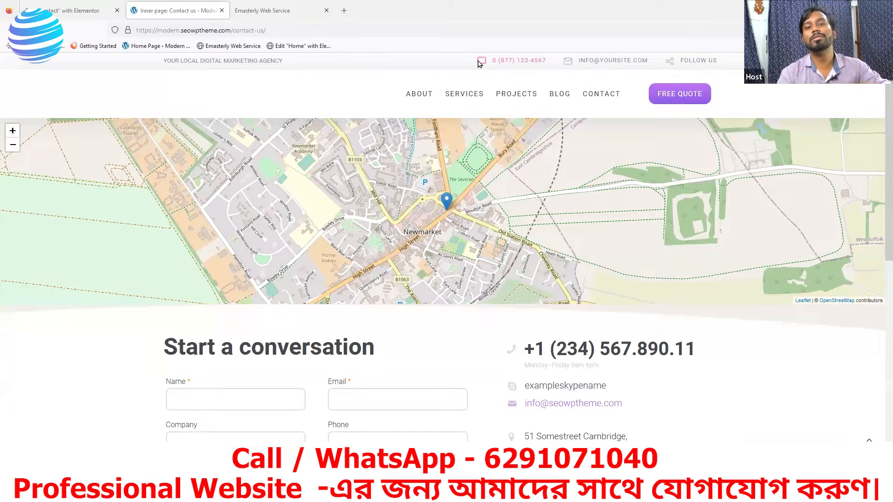
mouse_move(464, 93)
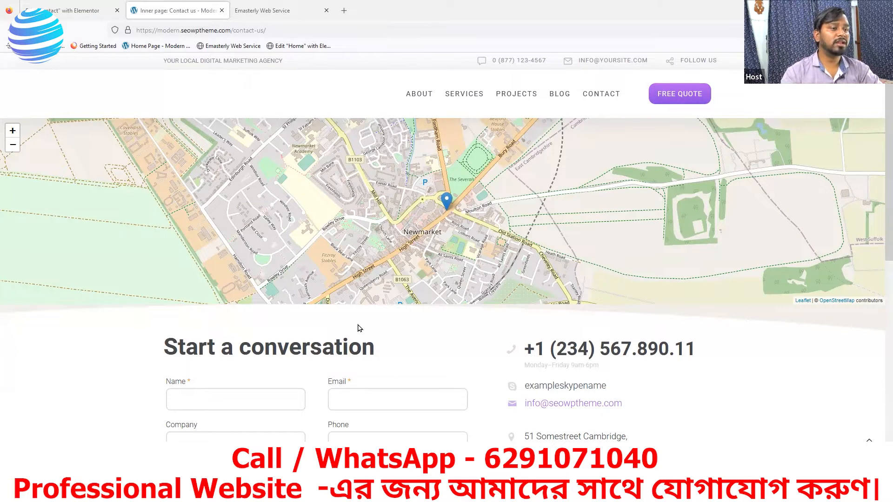
Step: View the 'Tell us about your project' form on the reference Web Development page, then switch to the Emasterly tab
scroll(467, 239, down, 2)
scroll(467, 239, down, 2)
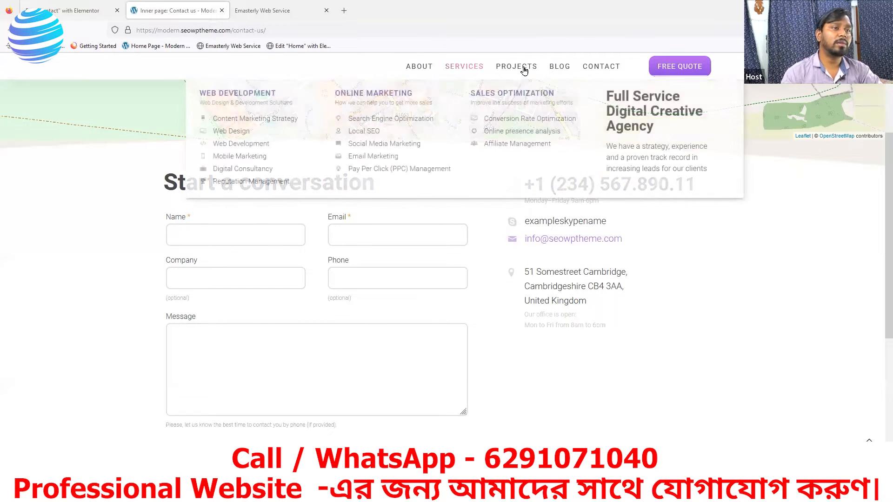
mouse_move(465, 70)
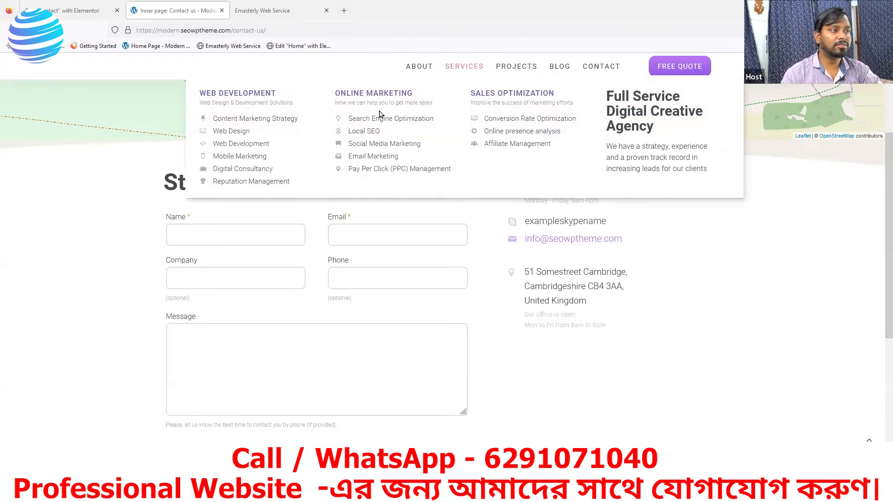
click(249, 149)
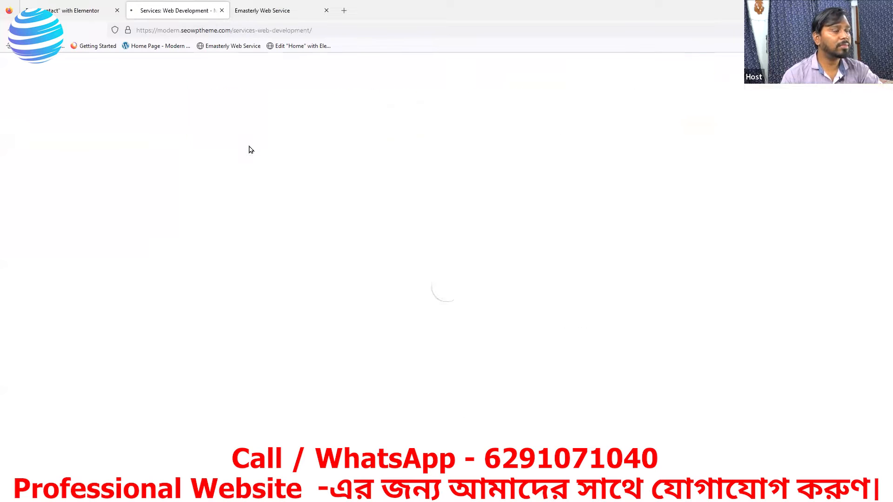
scroll(472, 259, down, 12)
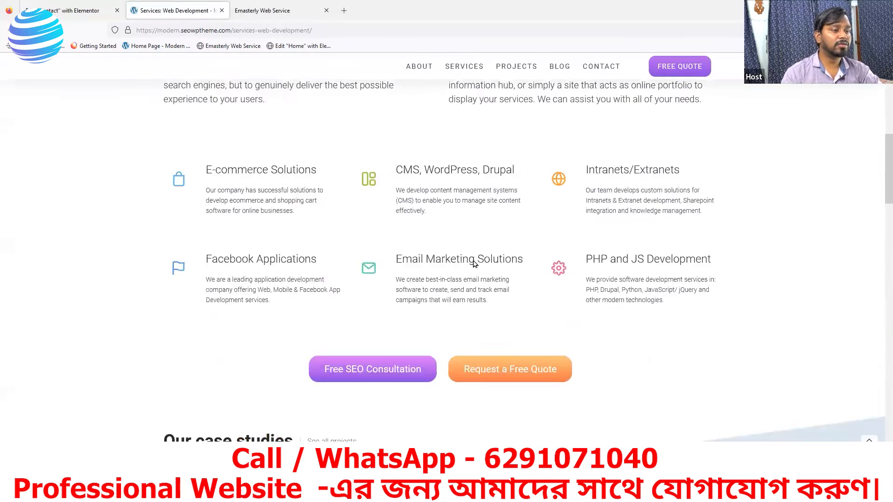
scroll(472, 259, down, 15)
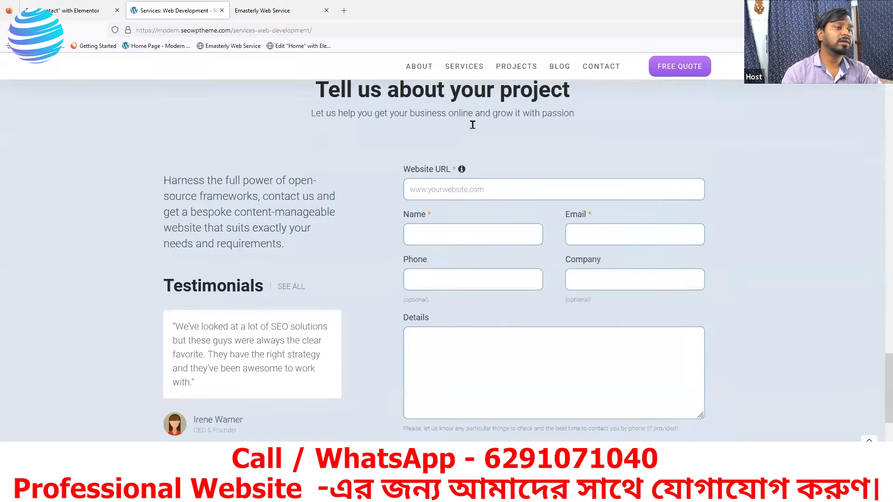
scroll(459, 211, down, 2)
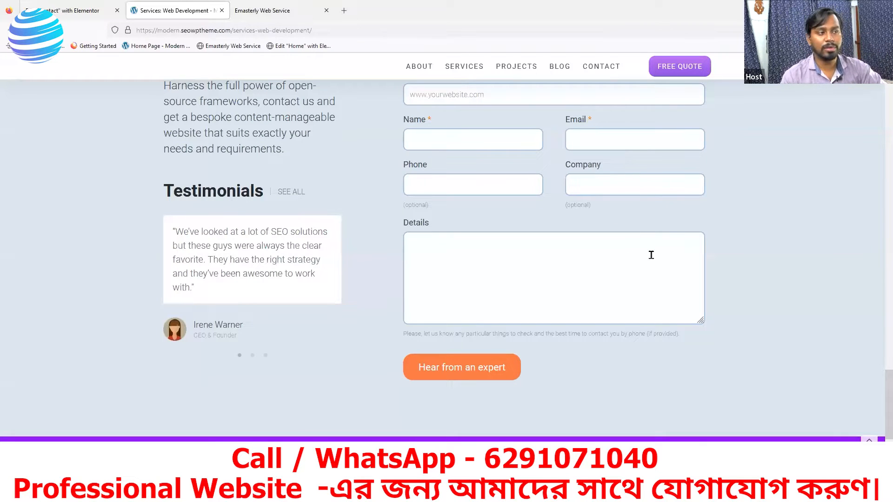
scroll(549, 283, up, 1)
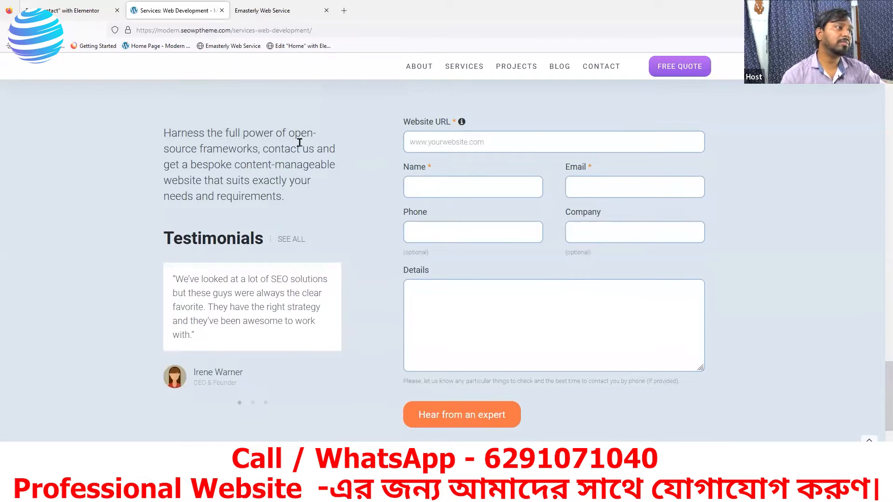
click(255, 9)
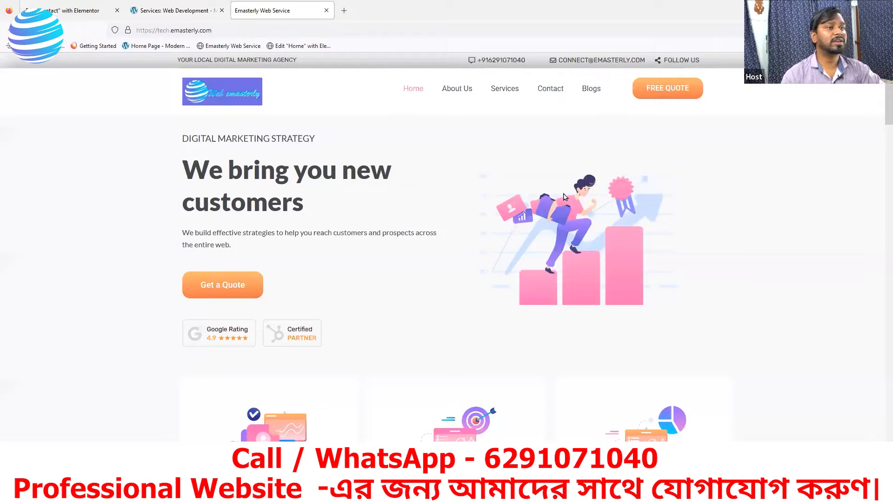
Step: Open the Emasterly Services page and scroll to its project form
click(505, 89)
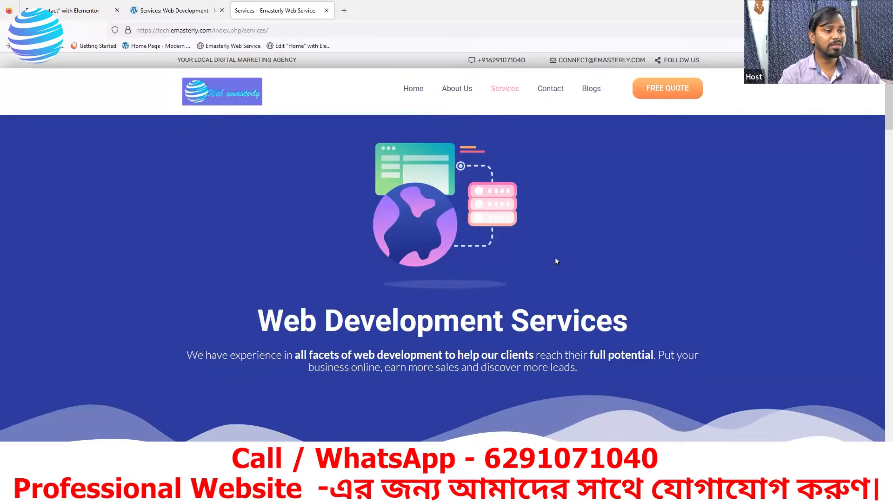
scroll(554, 258, down, 5)
scroll(556, 261, down, 20)
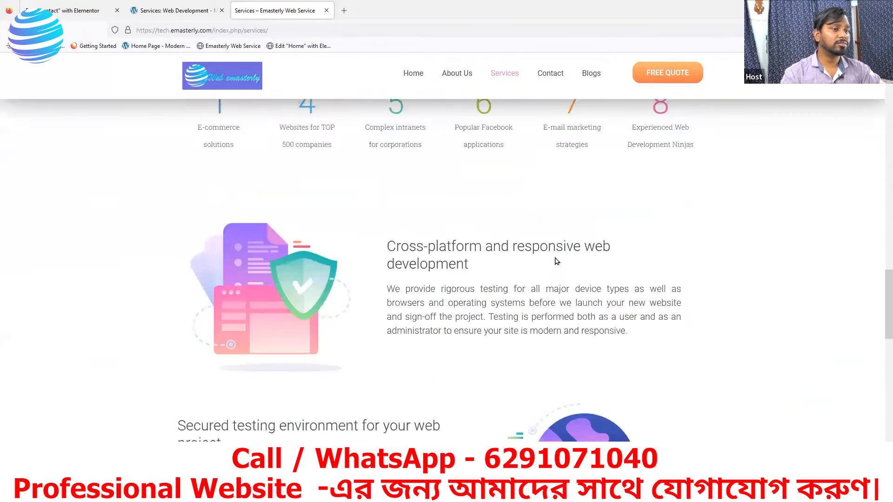
scroll(545, 270, up, 4)
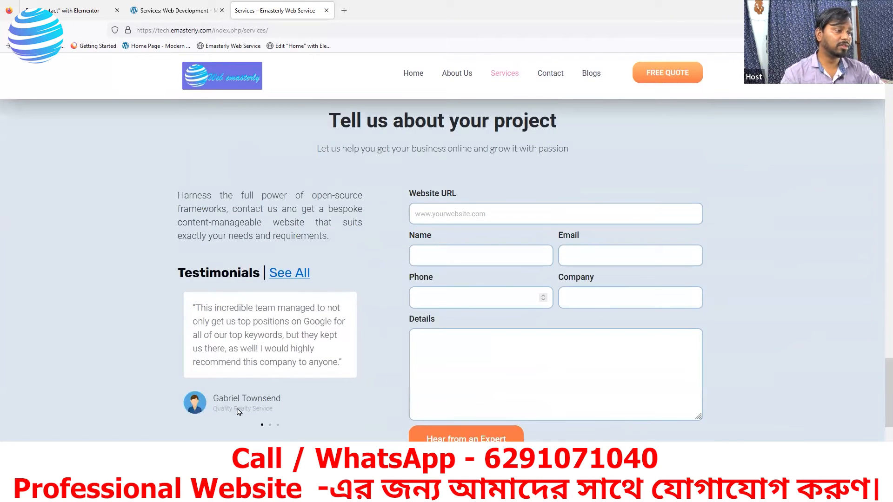
Step: Compare the Emasterly form with the reference Web Development form, then return to the Contact page editor
click(154, 14)
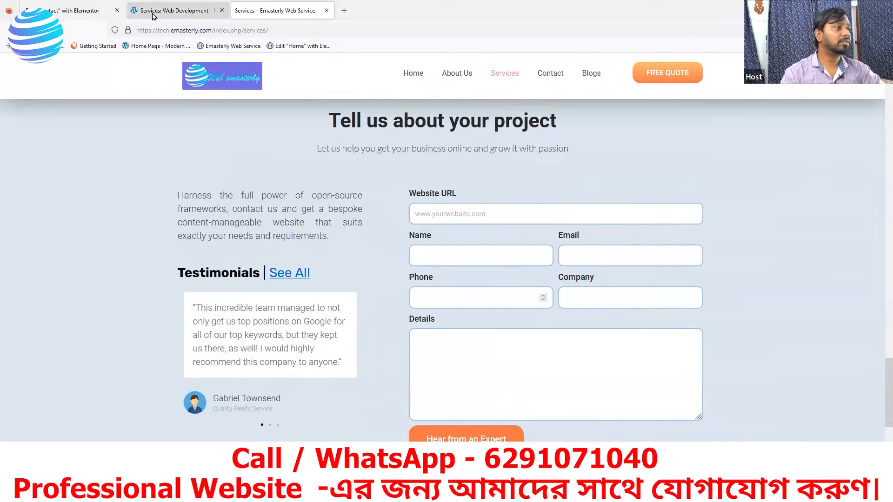
mouse_move(466, 69)
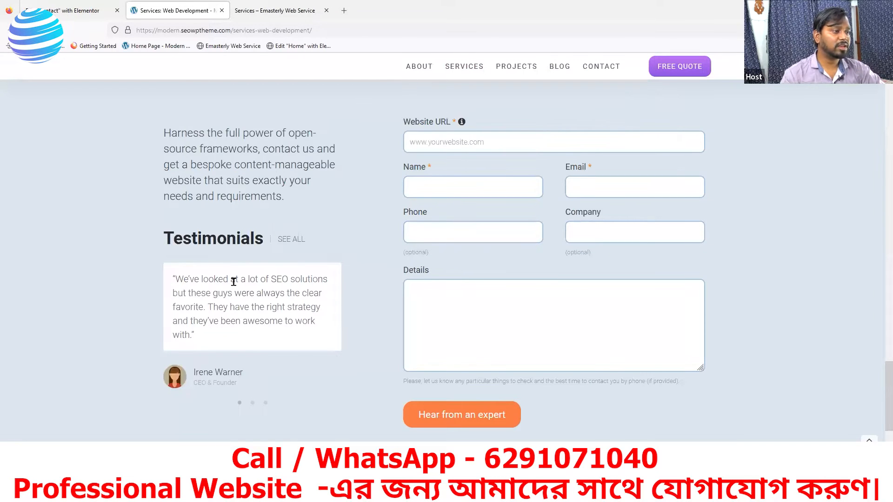
scroll(542, 282, up, 1)
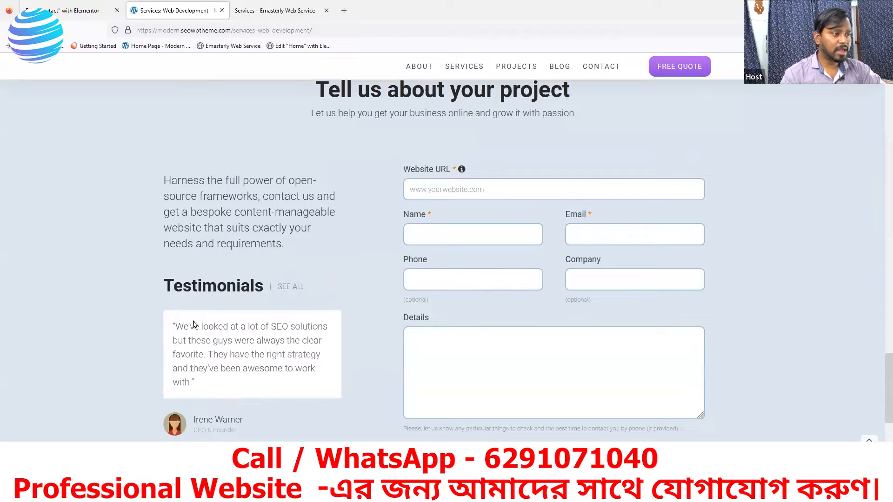
click(269, 14)
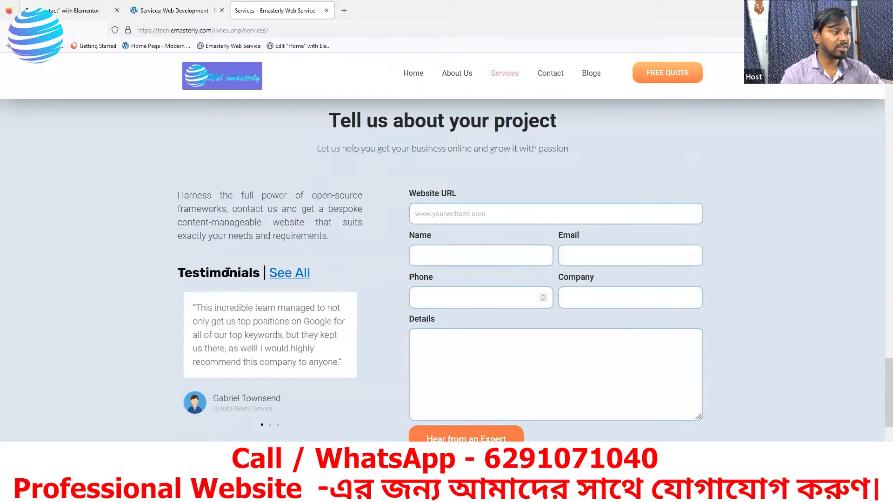
click(215, 13)
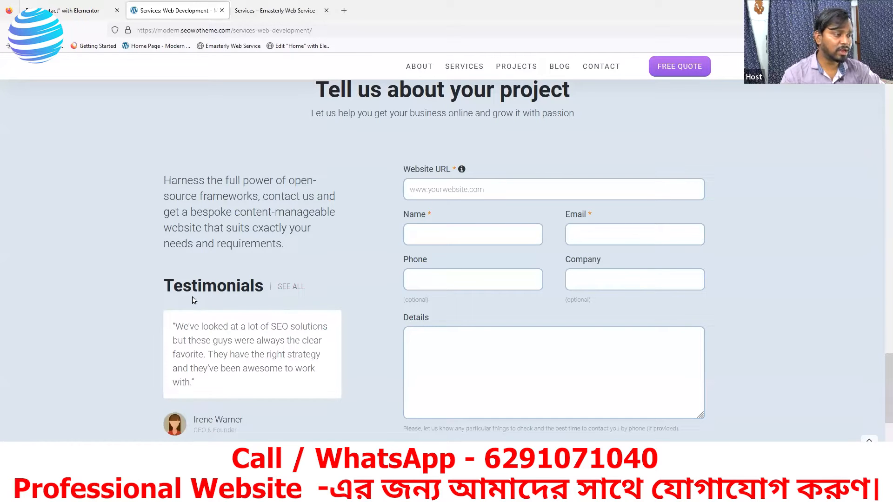
click(246, 10)
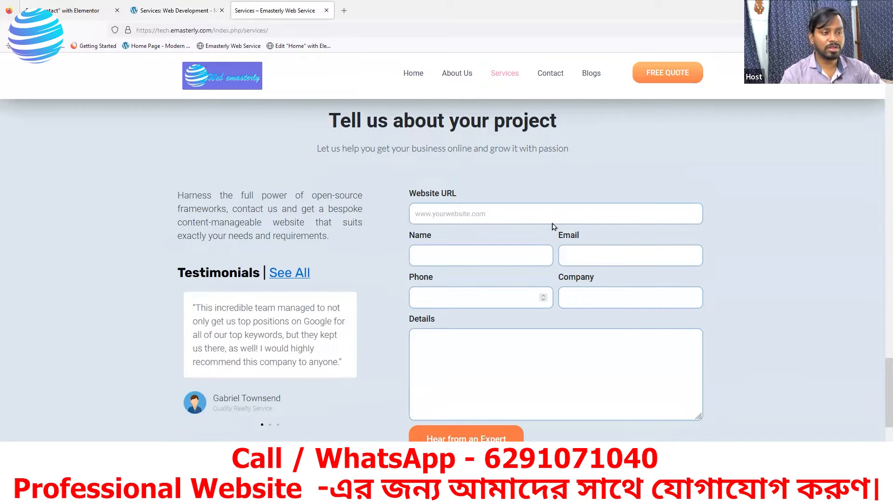
scroll(486, 405, down, 2)
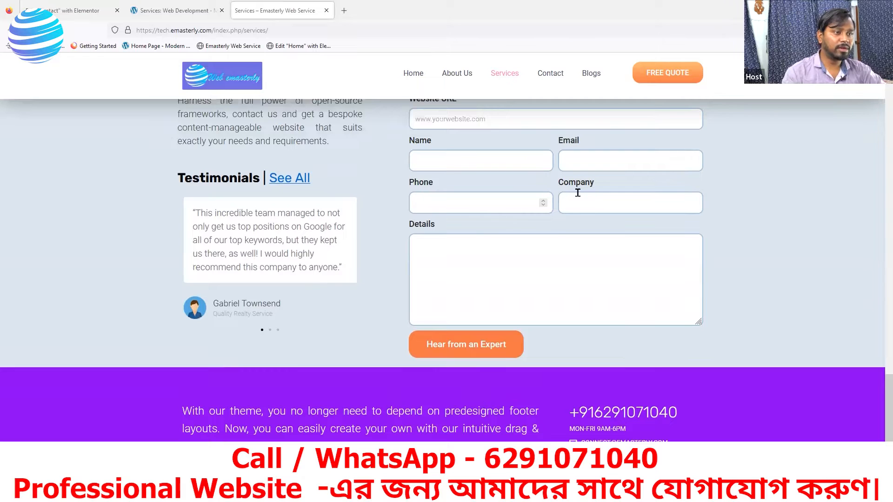
scroll(480, 195, up, 2)
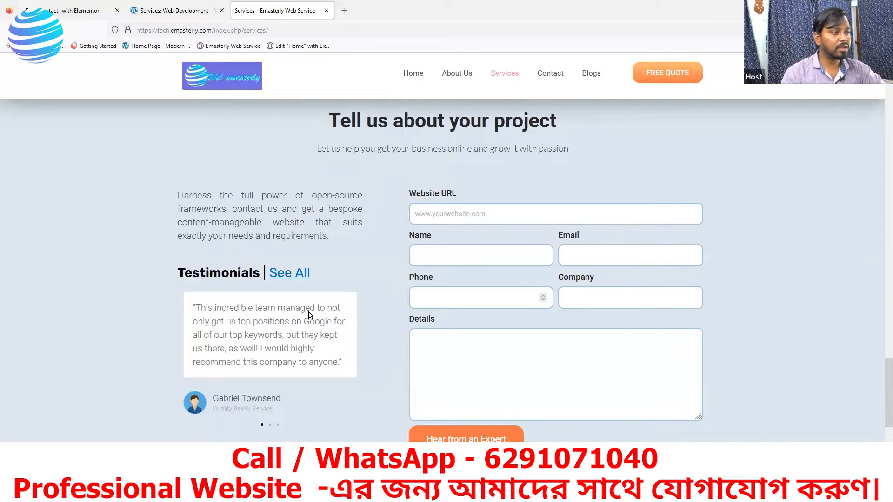
scroll(311, 257, up, 1)
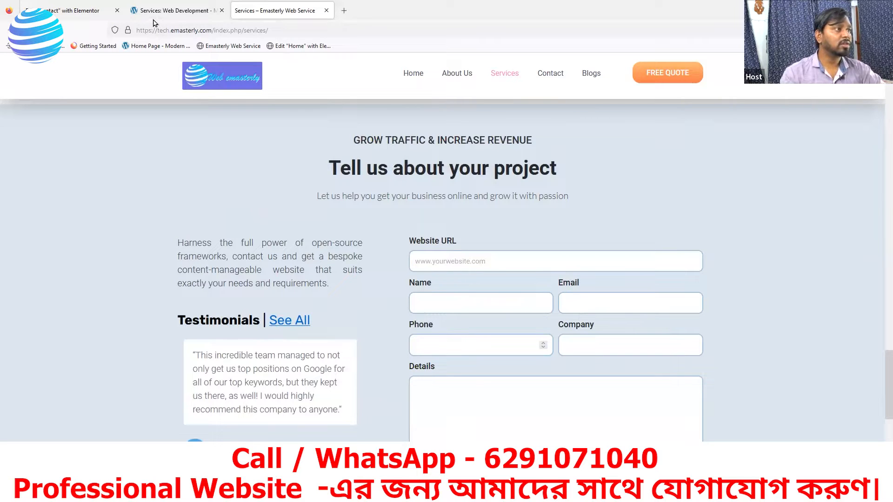
click(70, 11)
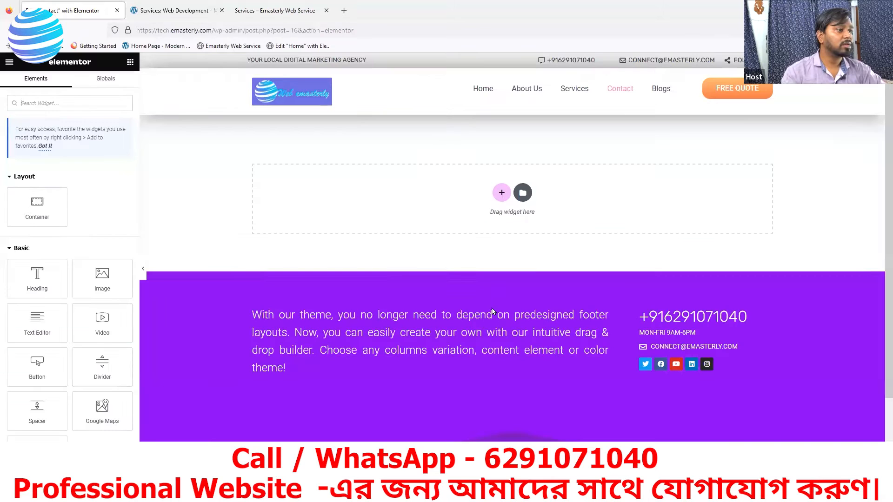
Step: Insert a single-column container structure at the top of the Contact page content
click(181, 11)
click(79, 7)
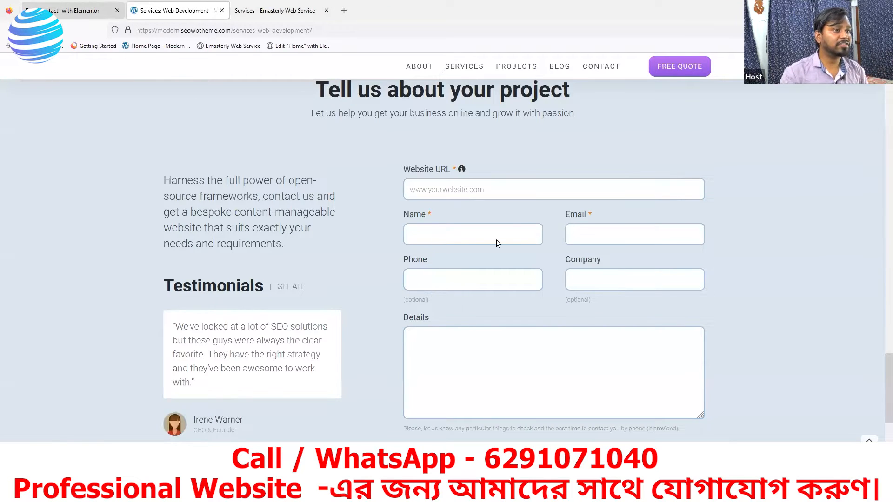
click(501, 192)
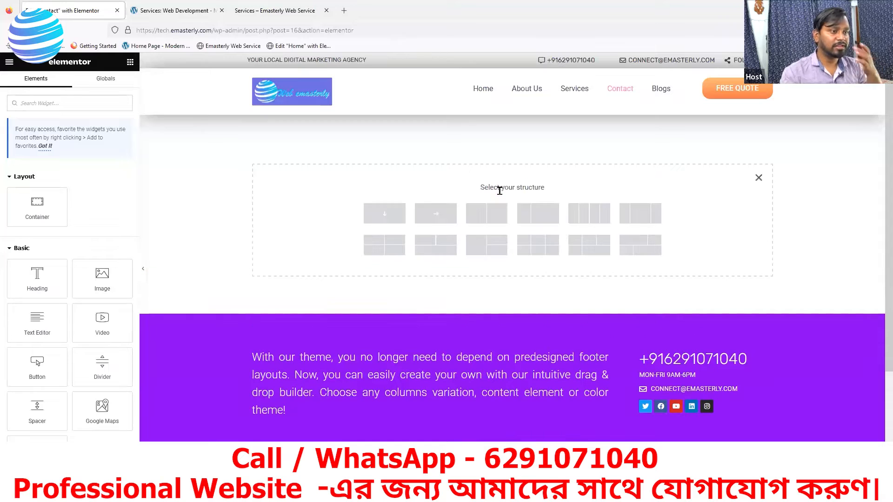
click(389, 214)
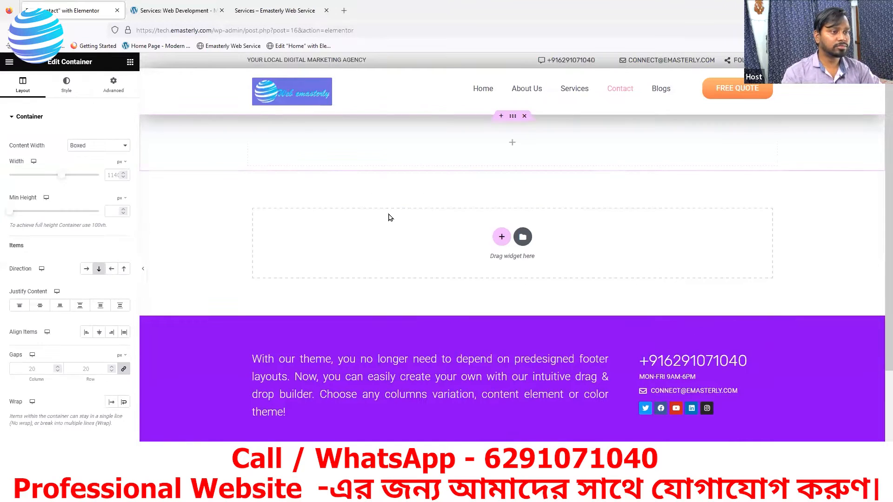
click(513, 144)
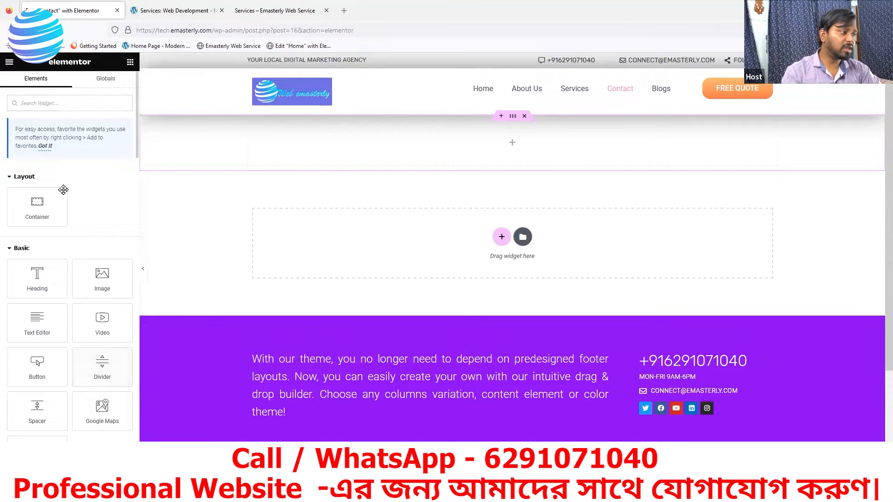
click(67, 106)
text(html)
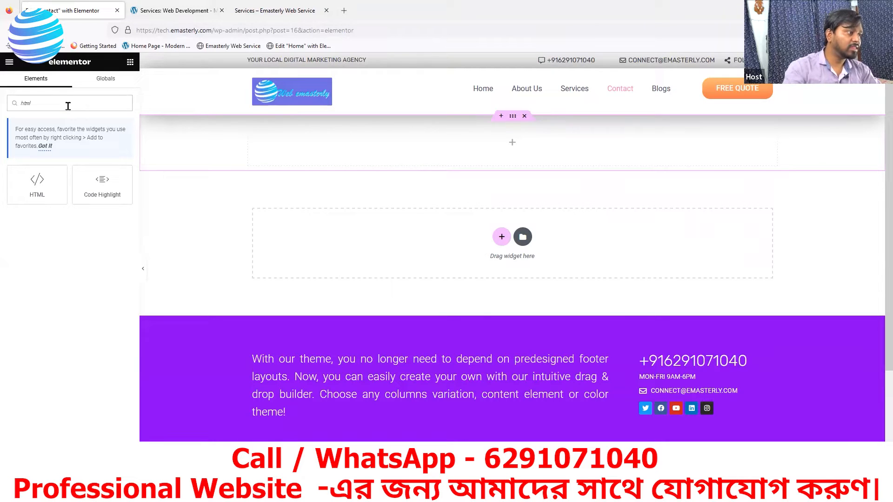
drag(39, 189, 436, 164)
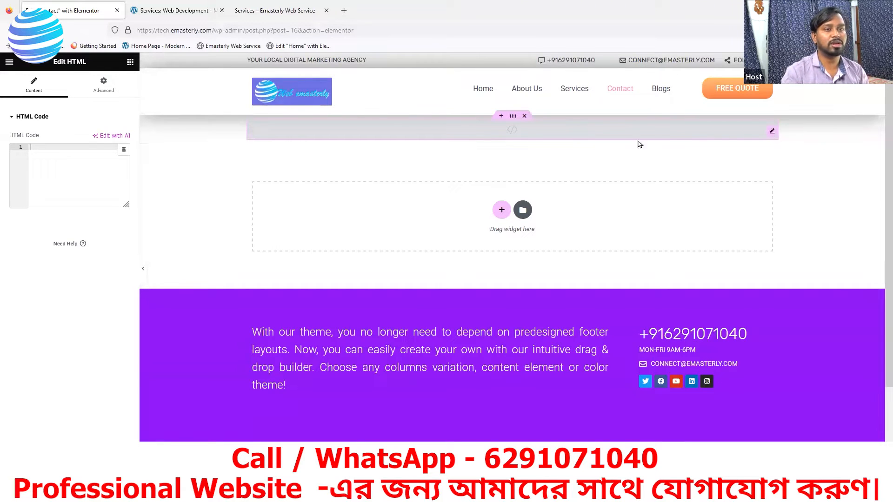
right_click(771, 134)
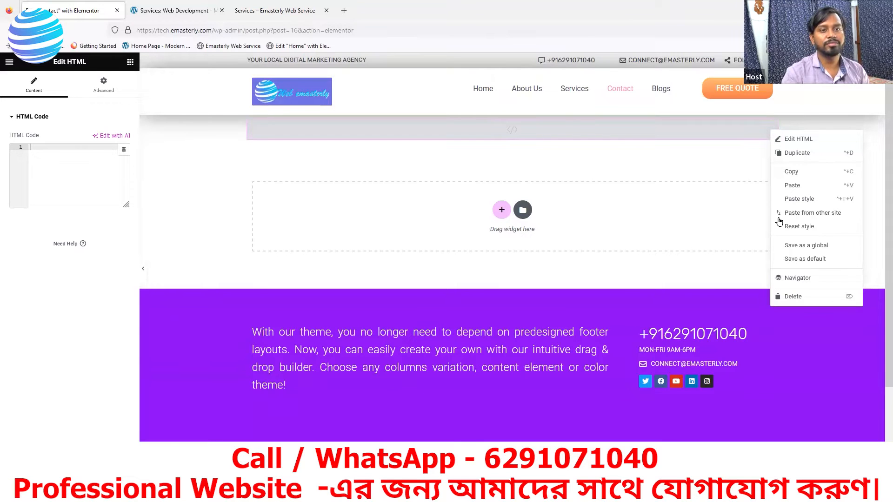
click(791, 297)
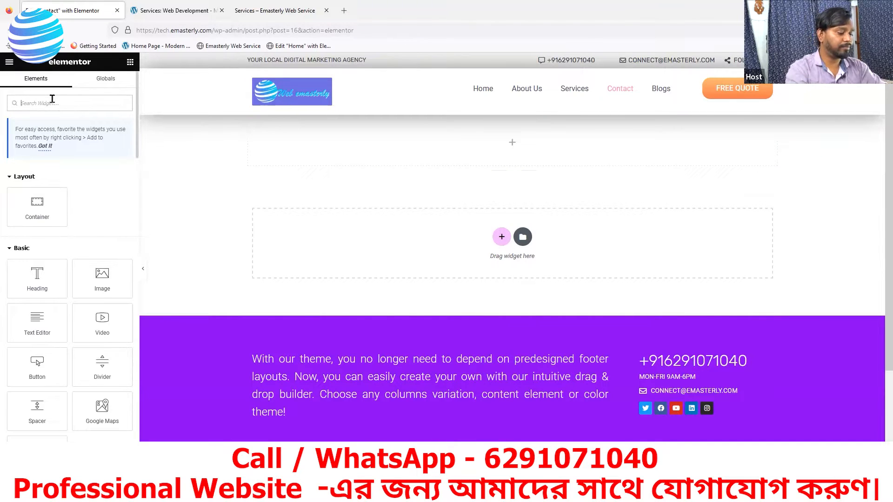
Step: Drag a Google Maps widget into the section and set its location to Kanchrapara, North 24 Parganas, 743145
text(google)
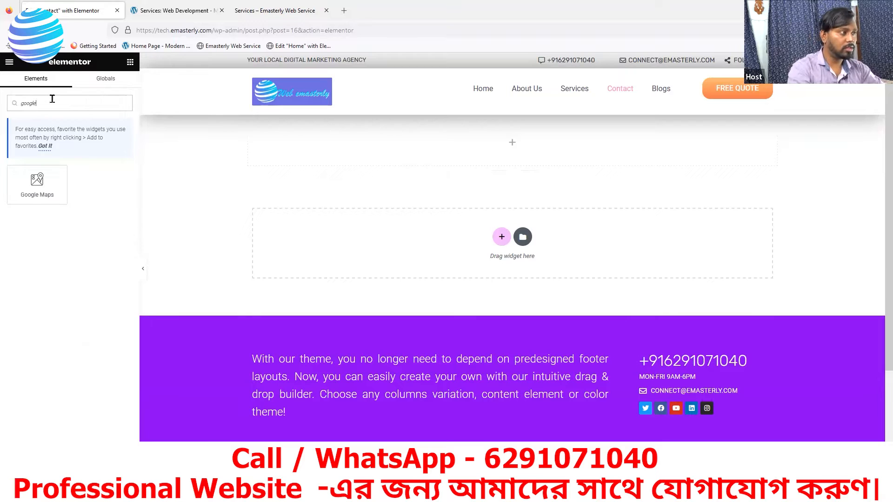
drag(38, 183, 502, 145)
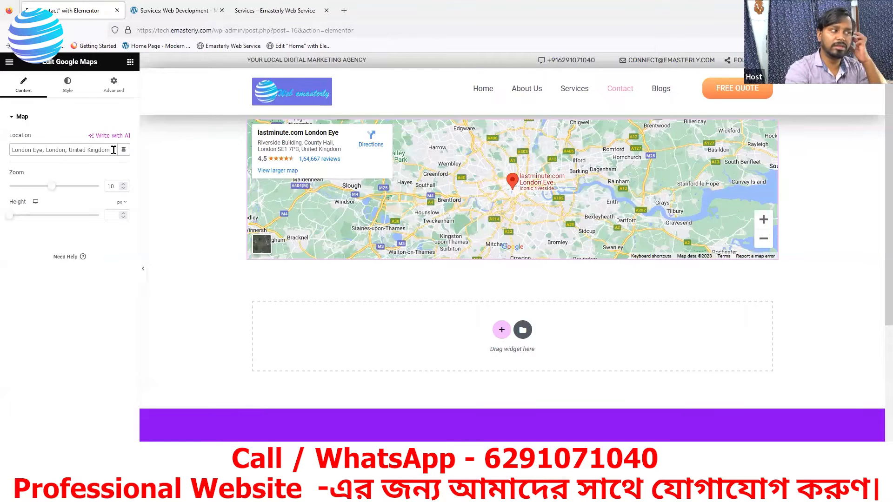
key(BackSpace)
key(BackSpace)
key(BackSpace)
key(BackSpace)
key(BackSpace)
key(BackSpace)
key(BackSpace)
key(BackSpace)
key(BackSpace)
key(BackSpace)
key(BackSpace)
key(BackSpace)
key(BackSpace)
key(BackSpace)
key(BackSpace)
key(BackSpace)
key(BackSpace)
key(BackSpace)
key(BackSpace)
key(BackSpace)
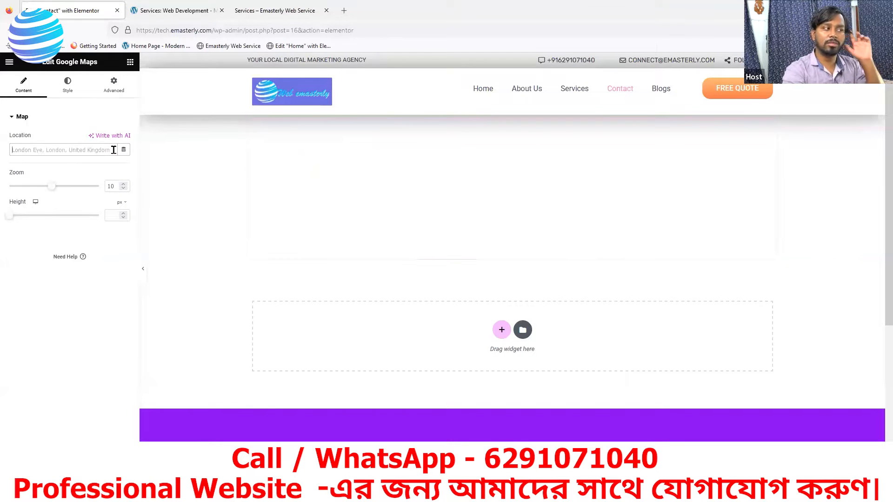
text(Kanch)
key(BackSpace)
text(rapara, north 1)
key(BackSpace)
text(2)
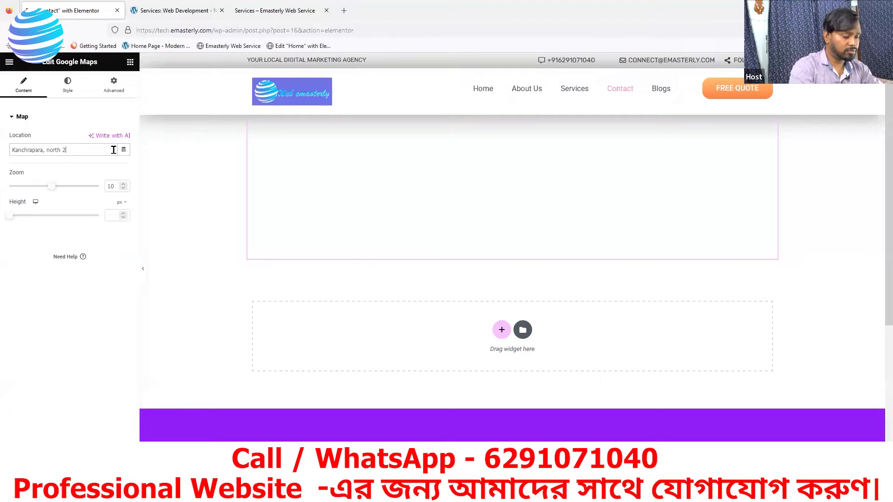
text(4 Parganas)
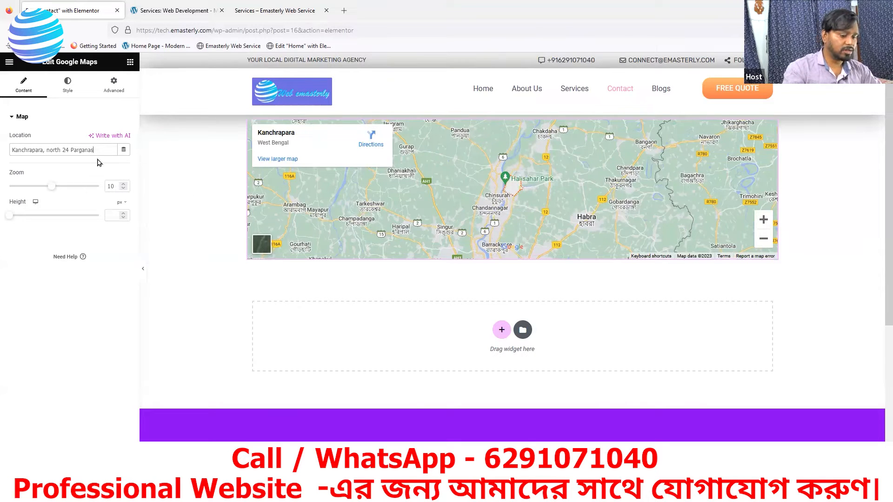
text(, 743145)
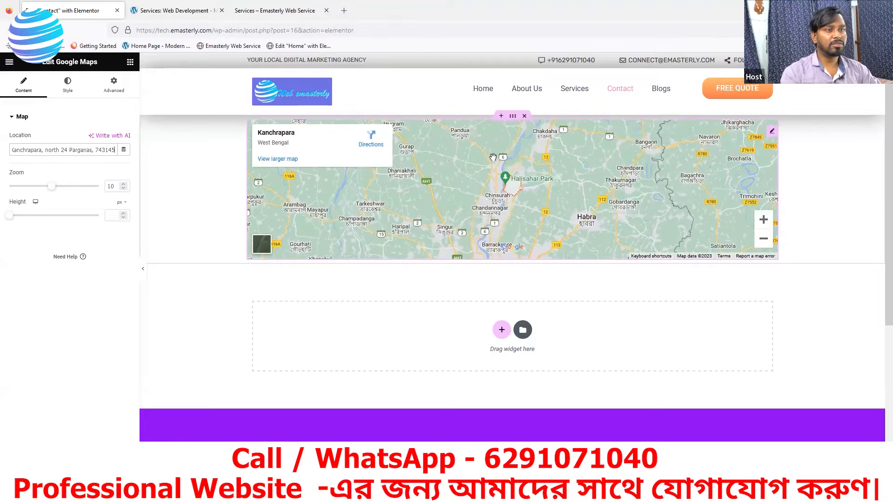
Step: Open the reference site's Contact us page via its CONTACT link, then go back to the Elementor tab
click(178, 11)
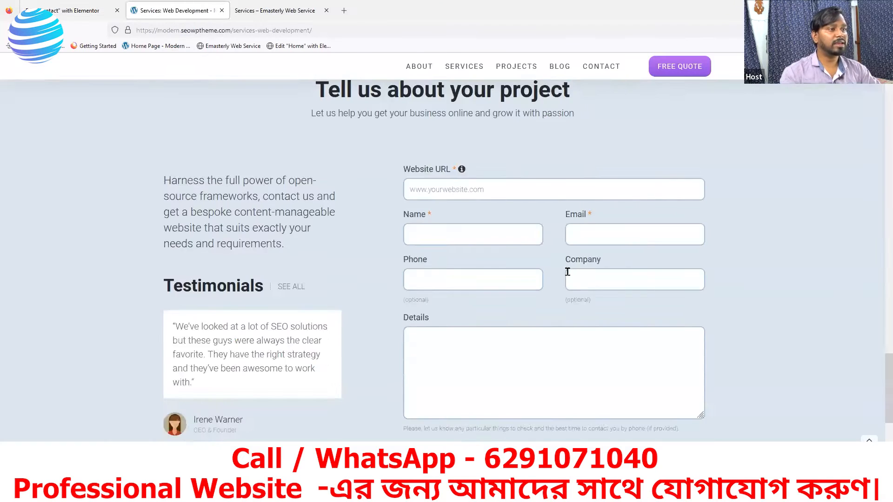
scroll(568, 272, up, 7)
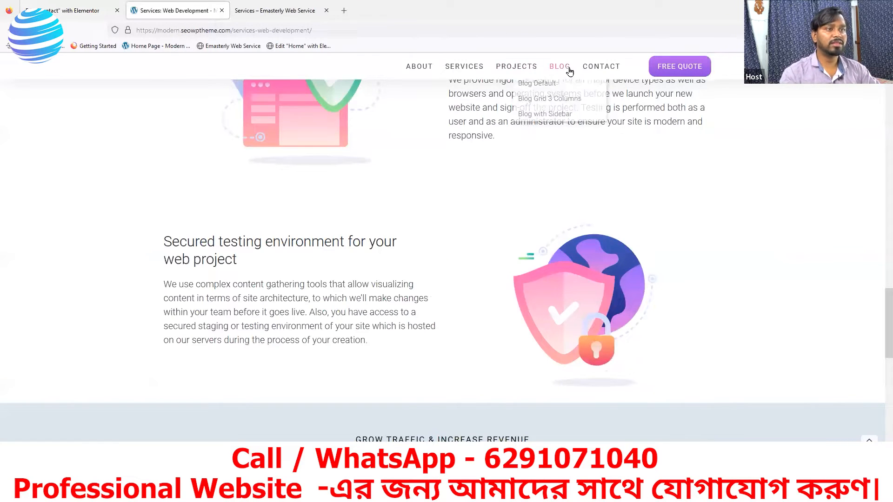
click(597, 72)
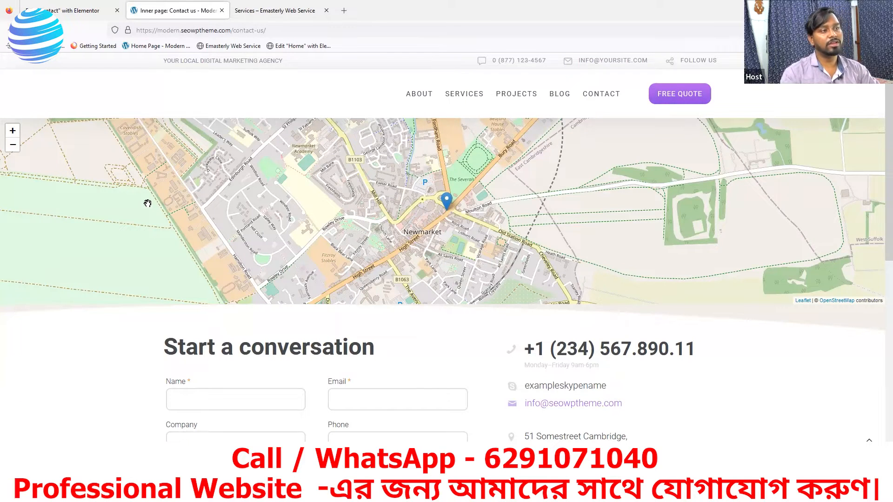
click(80, 14)
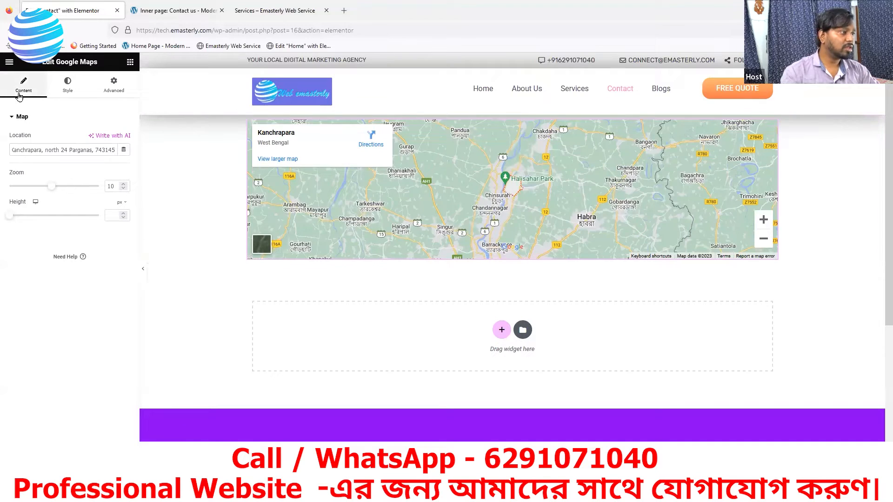
Step: Look over the map's Style and Advanced settings, then delete the Google Maps widget
click(68, 86)
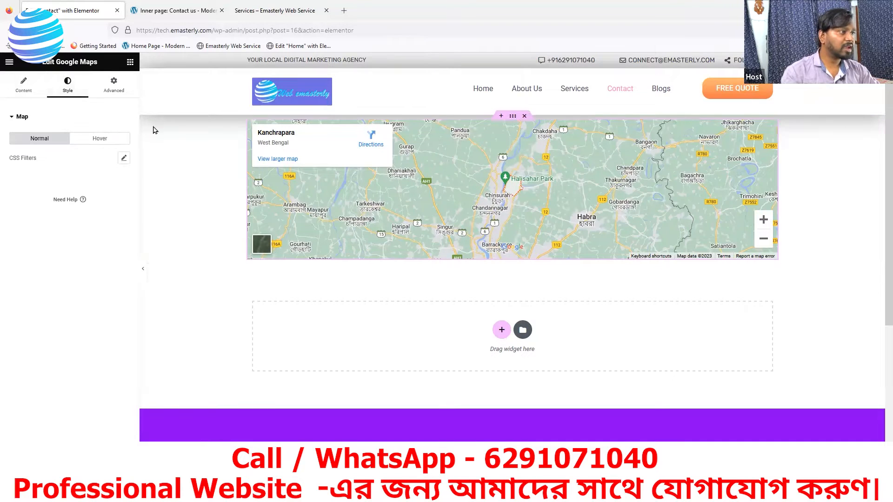
click(113, 85)
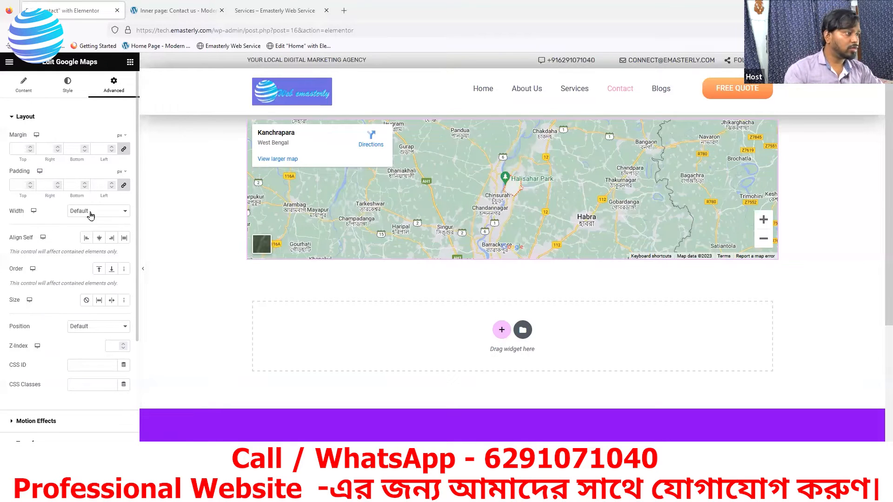
click(69, 85)
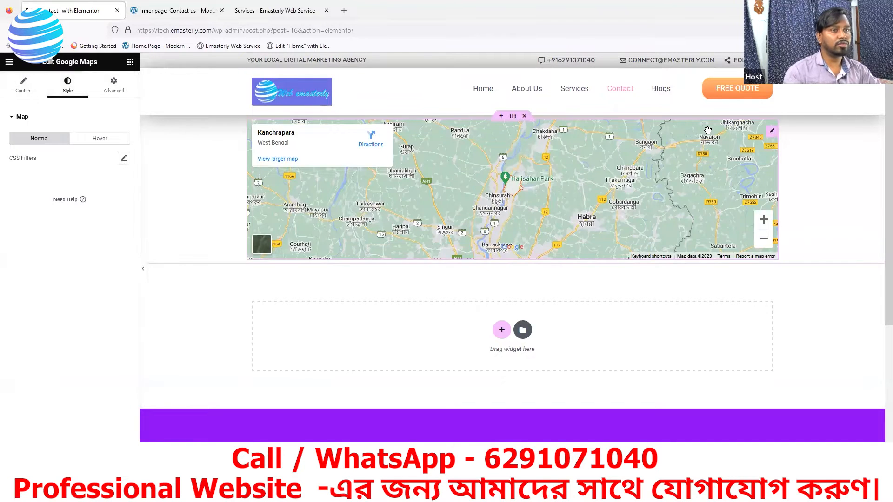
right_click(772, 136)
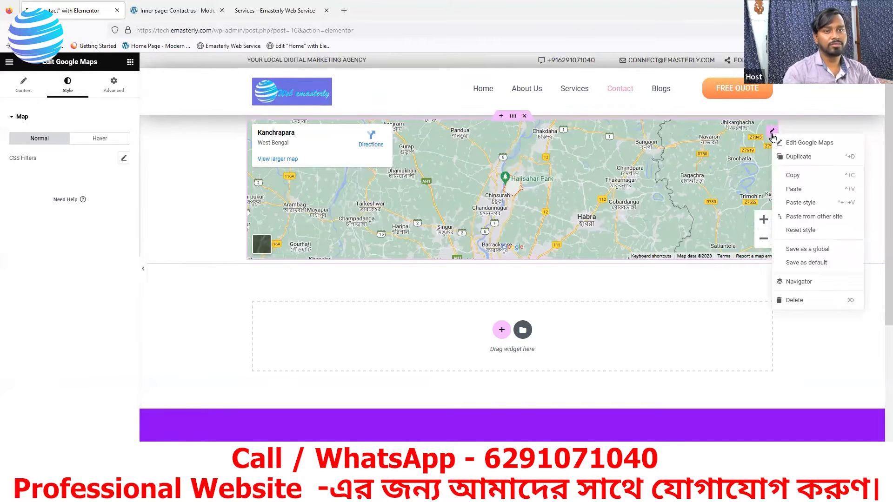
key(Delete)
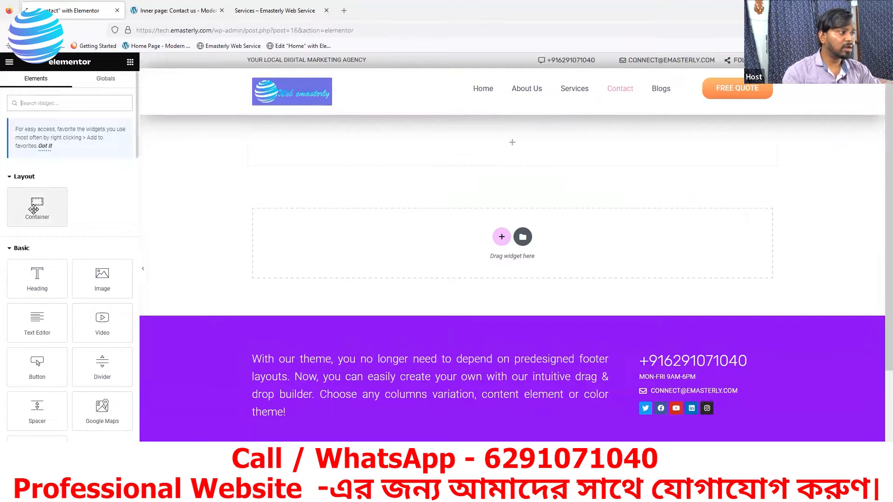
Step: Add a new container at the page top and drop a Google Maps widget into it
drag(34, 208, 469, 160)
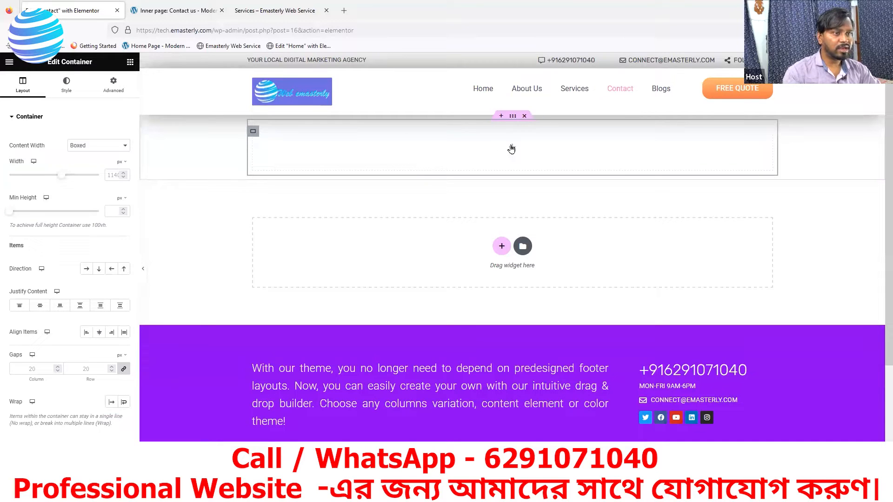
click(512, 149)
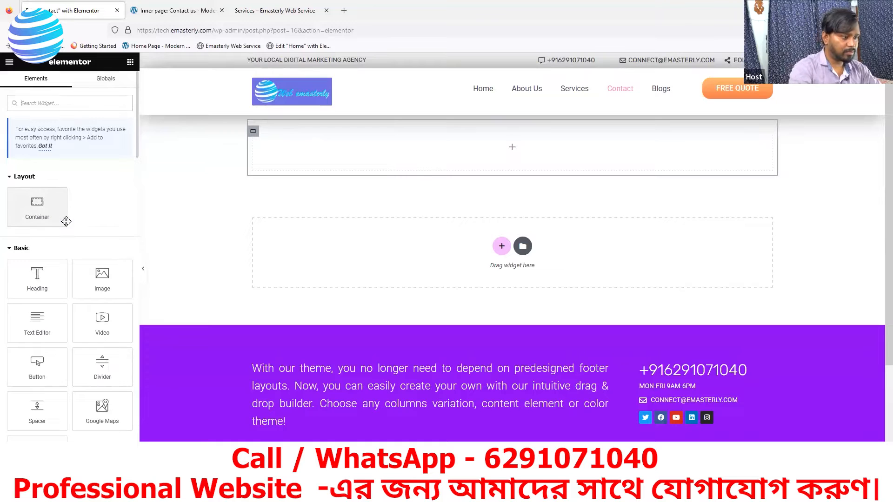
drag(96, 409, 498, 147)
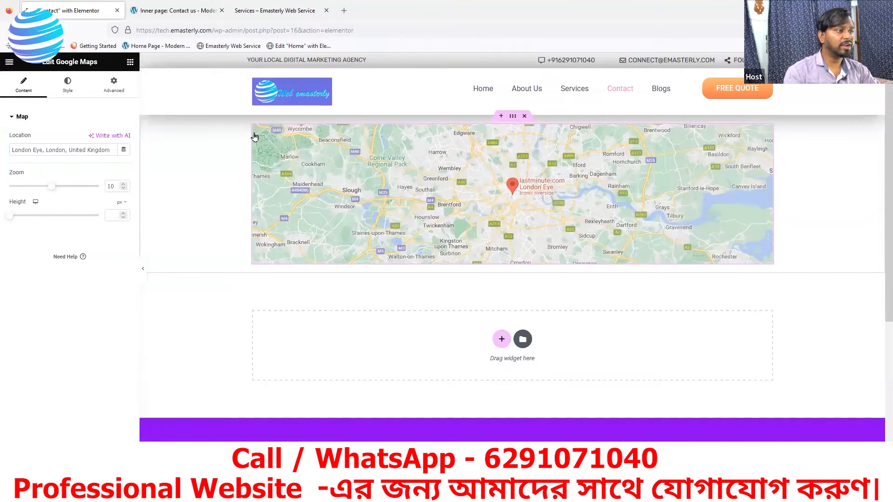
Step: Set the map's container to Full Width content, keeping its width at 100%
click(253, 135)
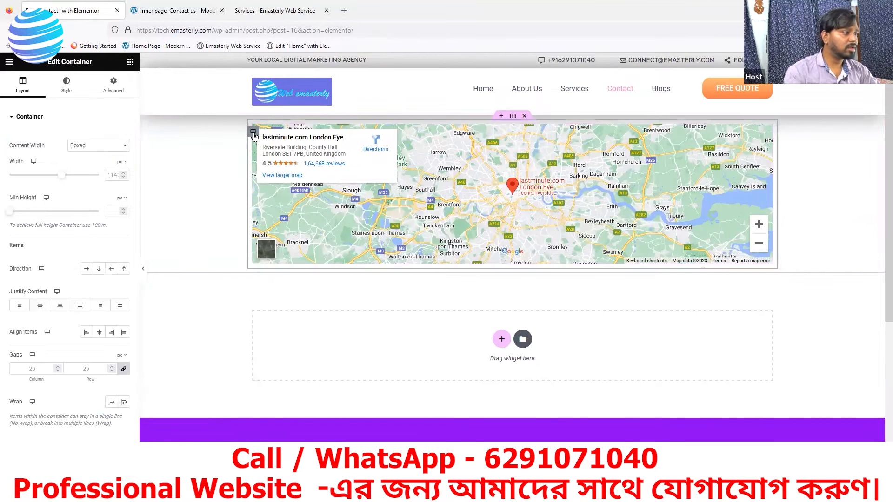
click(89, 146)
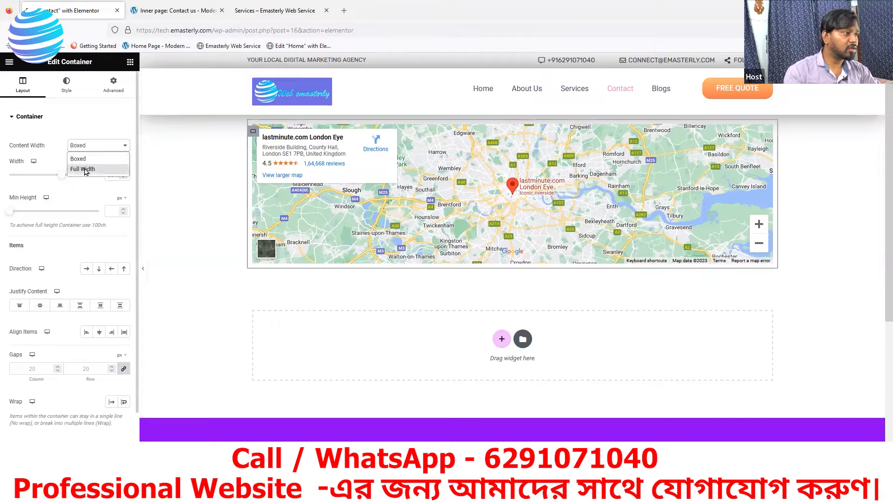
click(84, 169)
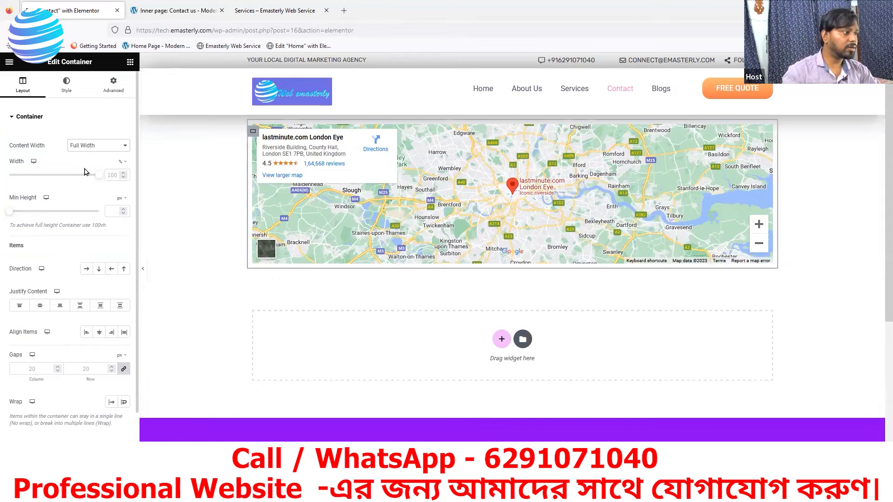
drag(98, 179, 49, 177)
drag(136, 180, 153, 259)
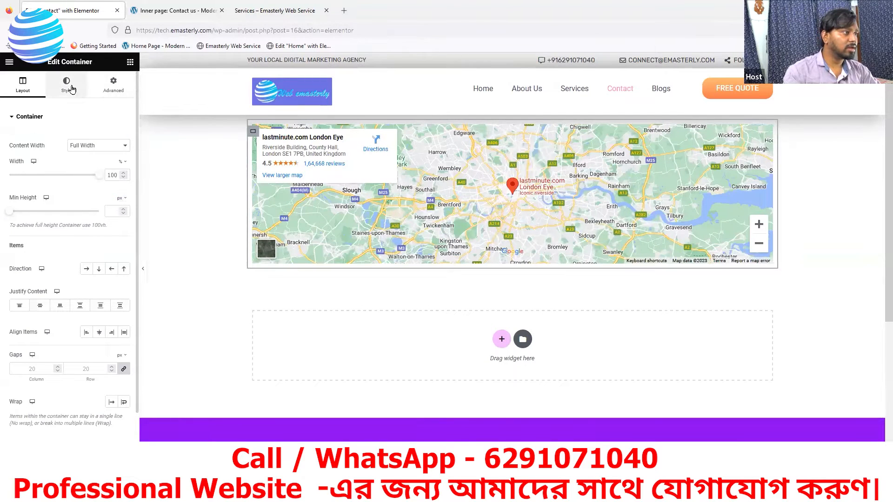
click(68, 86)
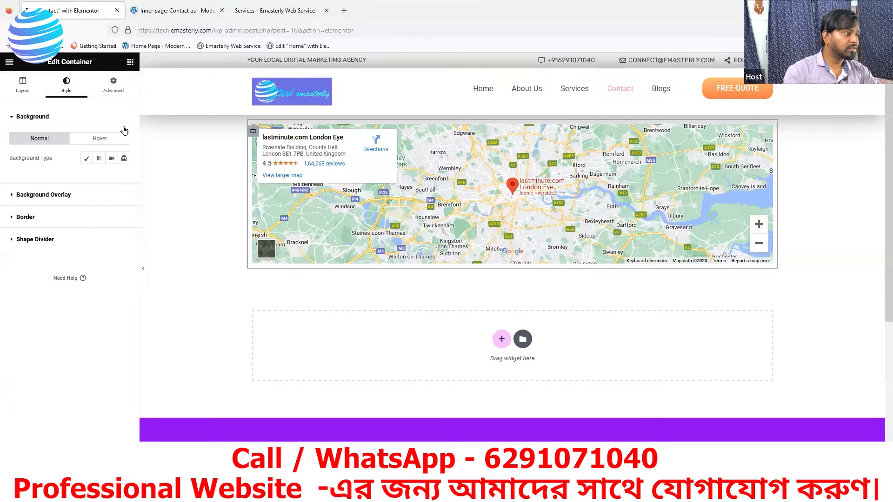
click(114, 85)
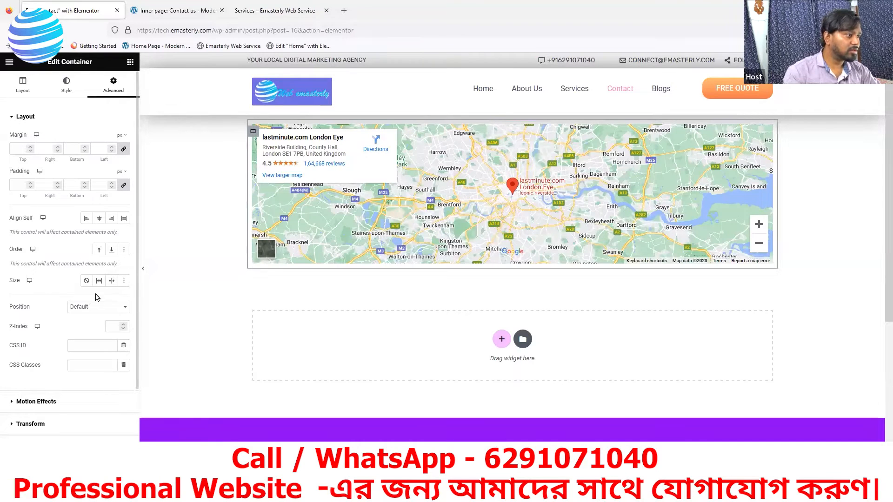
click(68, 86)
click(110, 83)
click(14, 120)
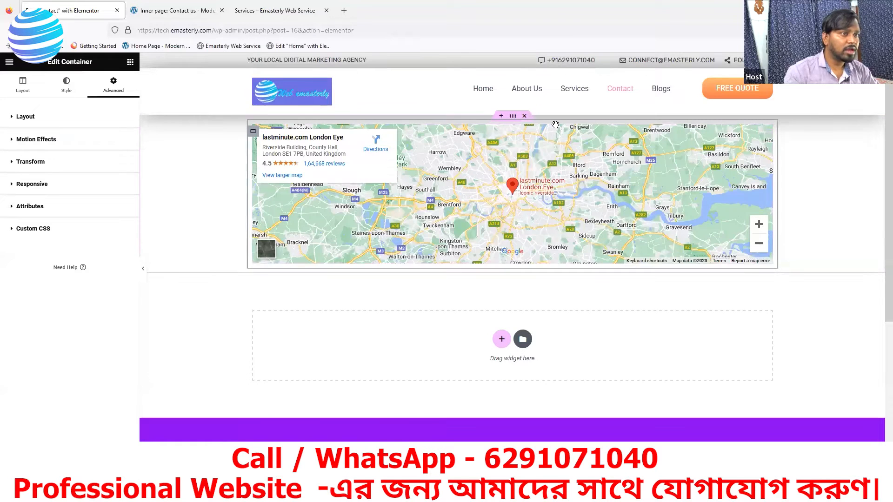
Step: Make the outer container Full Width as well, then view the live Contact page
click(513, 116)
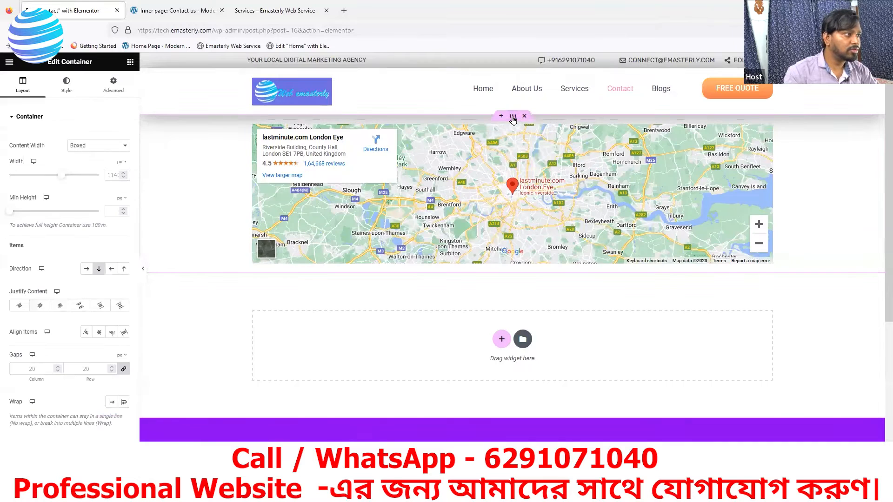
click(92, 150)
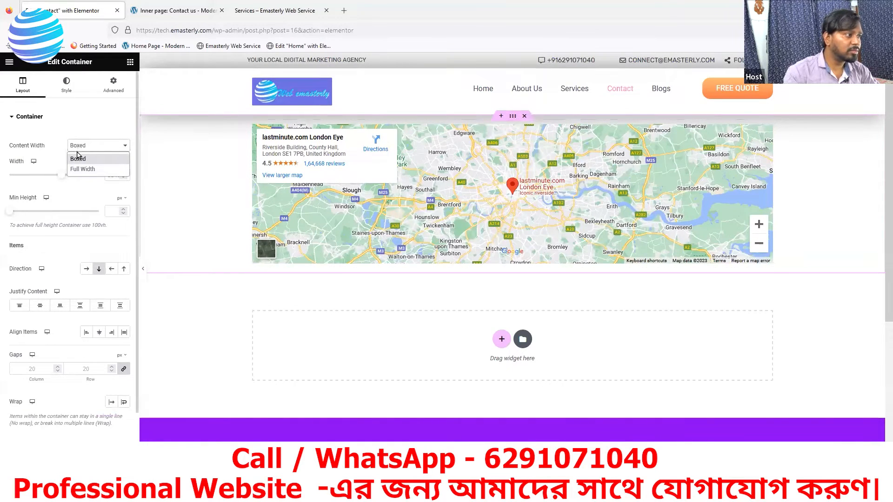
click(83, 169)
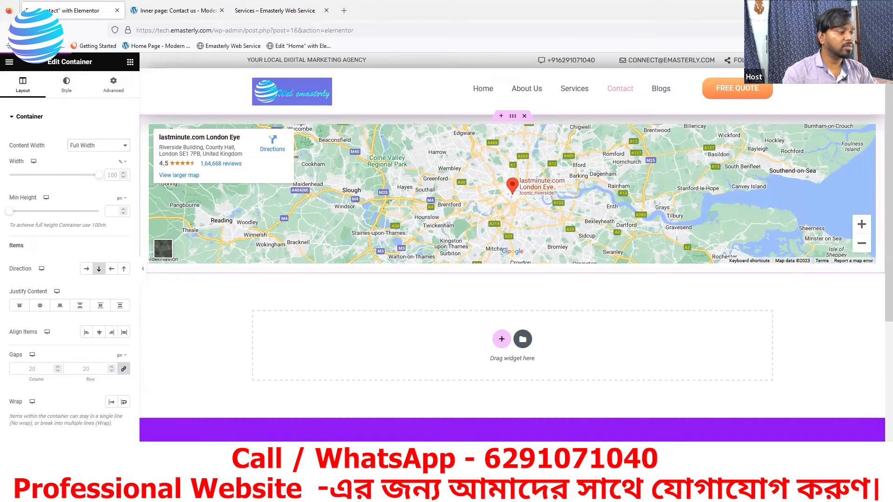
click(286, 11)
click(549, 74)
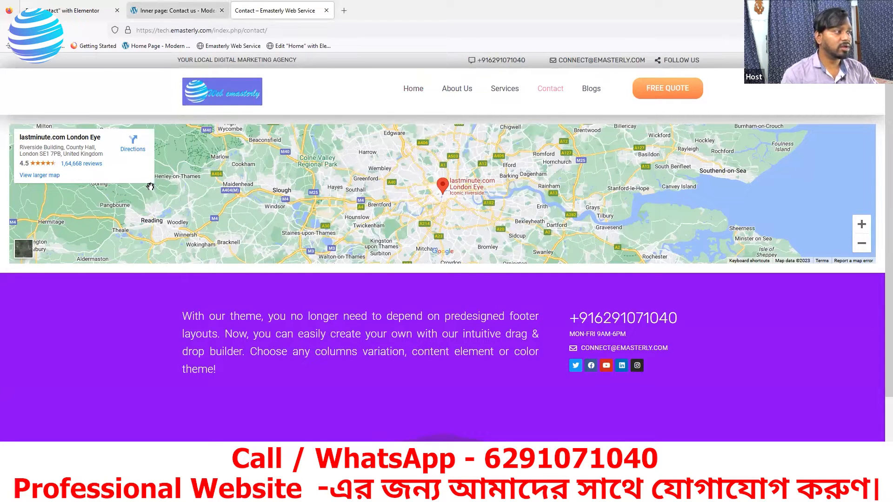
Step: Set the map container's padding to 0, comparing against the live and reference Contact pages
click(175, 11)
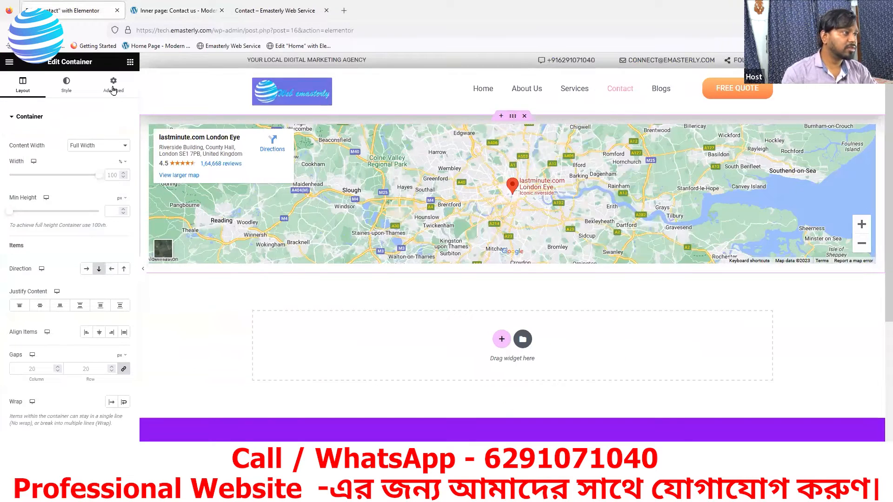
click(113, 88)
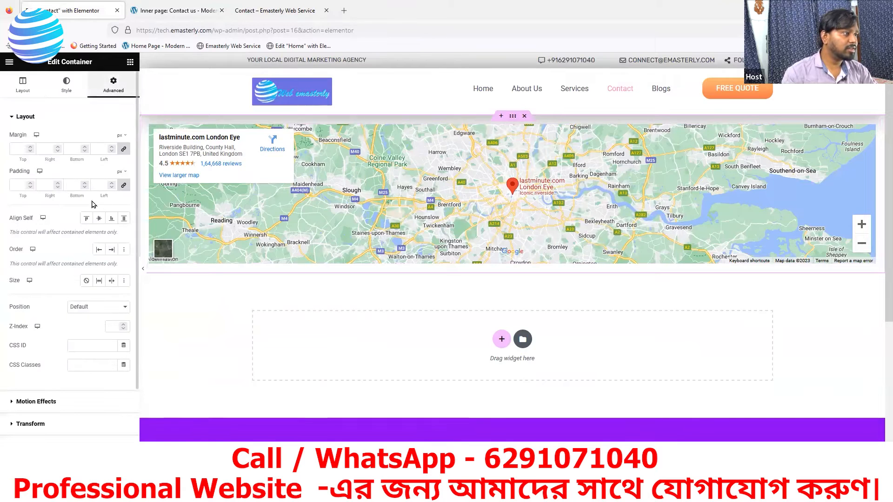
click(20, 186)
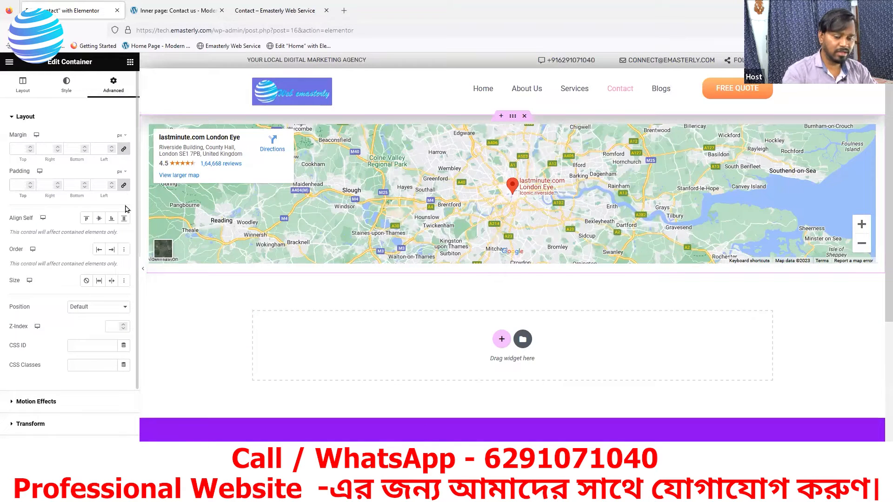
text(0)
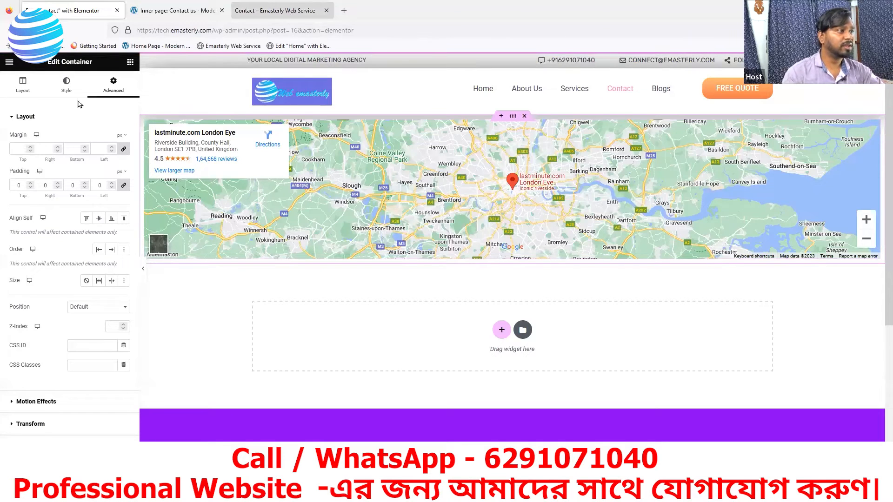
click(278, 11)
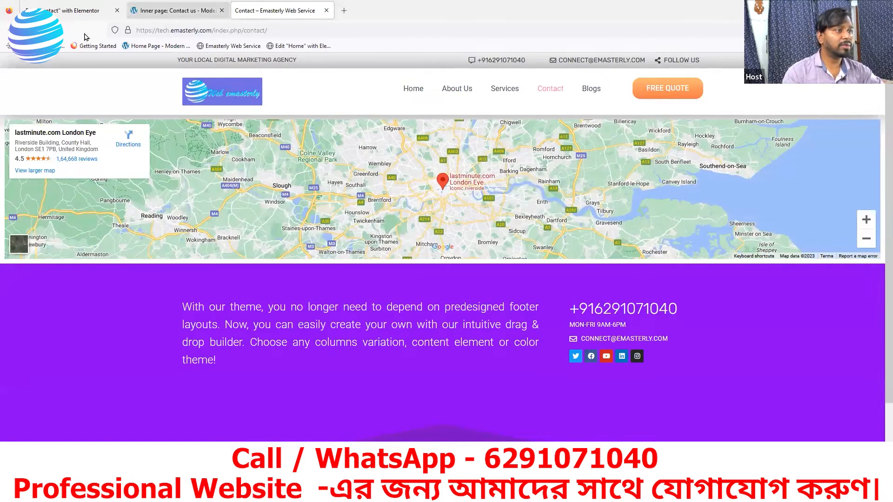
key(ctrl+shift+Tab)
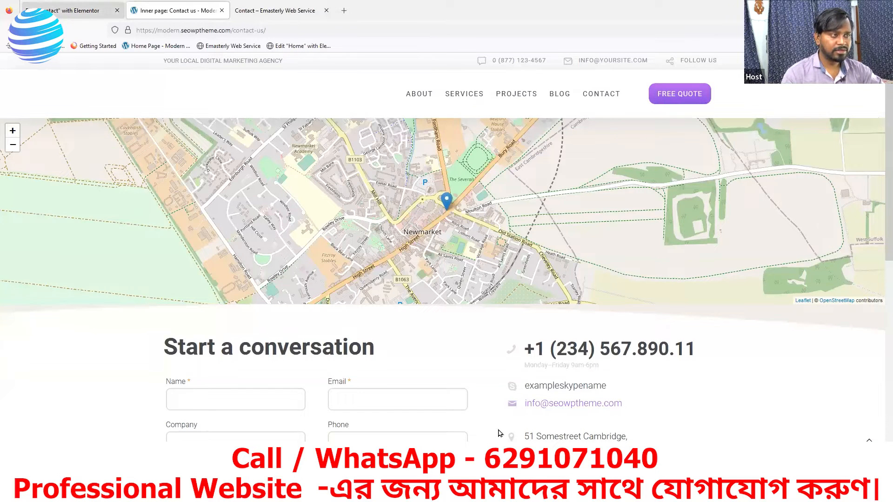
Step: Back in the editor, drag the Google Maps widget, leaving an empty container below the map
key(ctrl+shift+Tab)
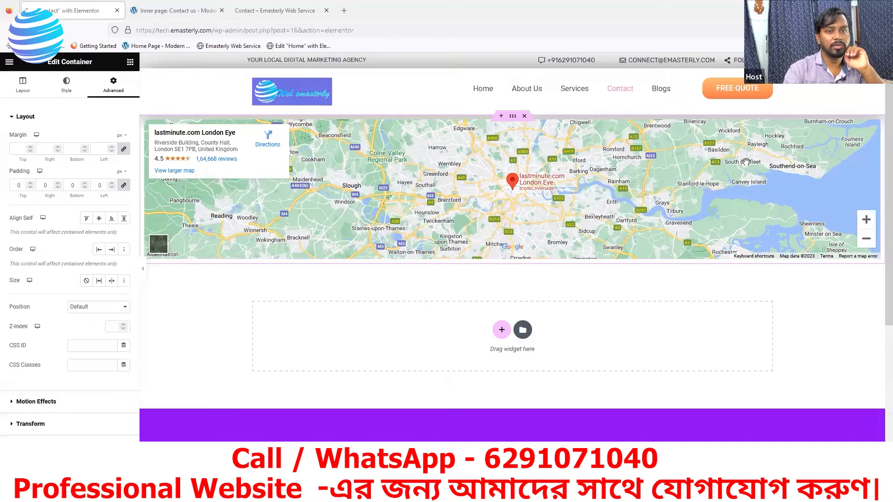
drag(874, 136, 791, 176)
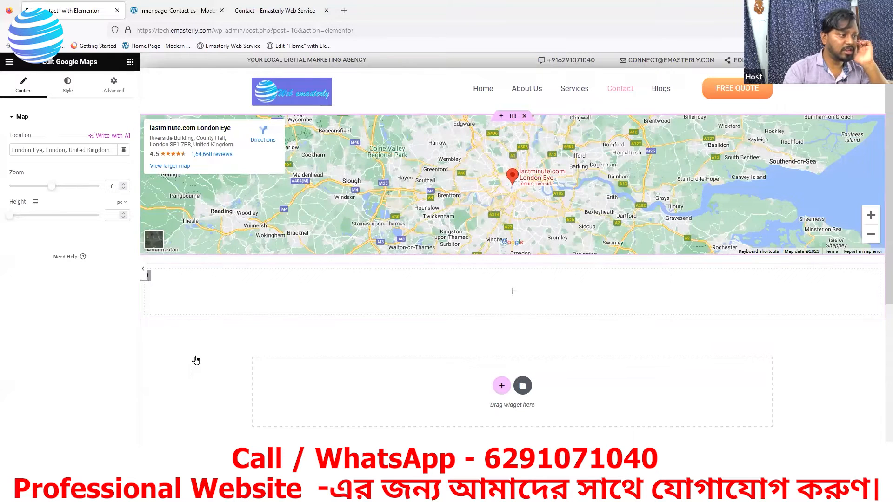
Step: Delete the empty container below the map, then reload the live Contact page and compare with the reference
right_click(149, 276)
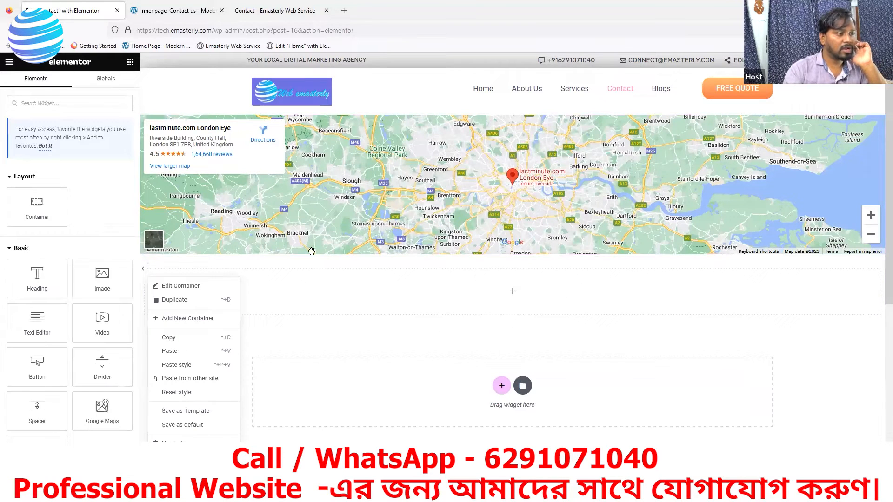
key(Delete)
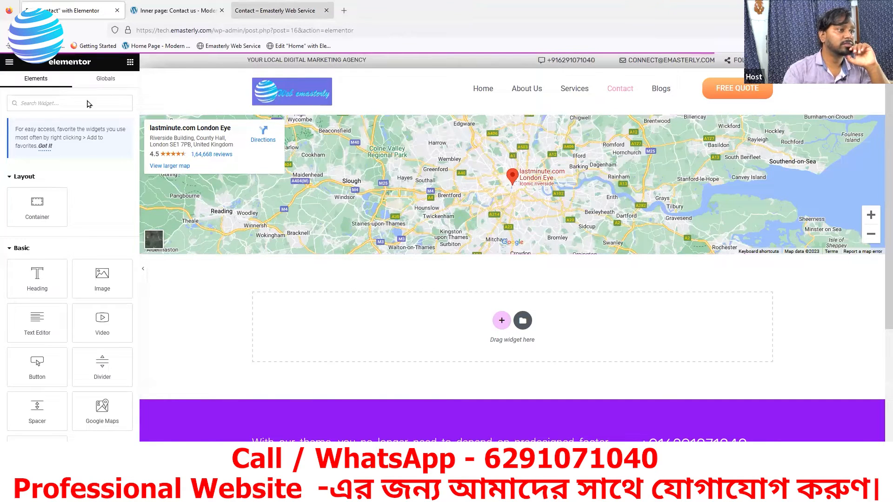
click(282, 11)
key(F5)
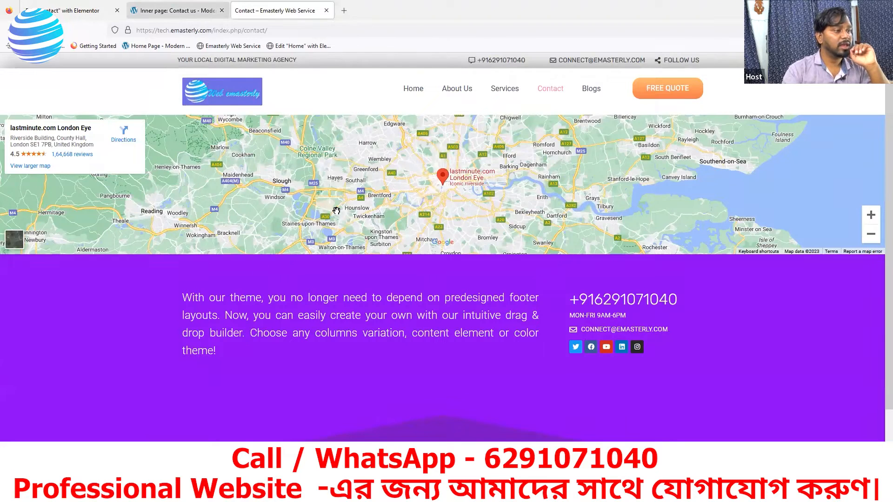
key(ctrl+shift+Tab)
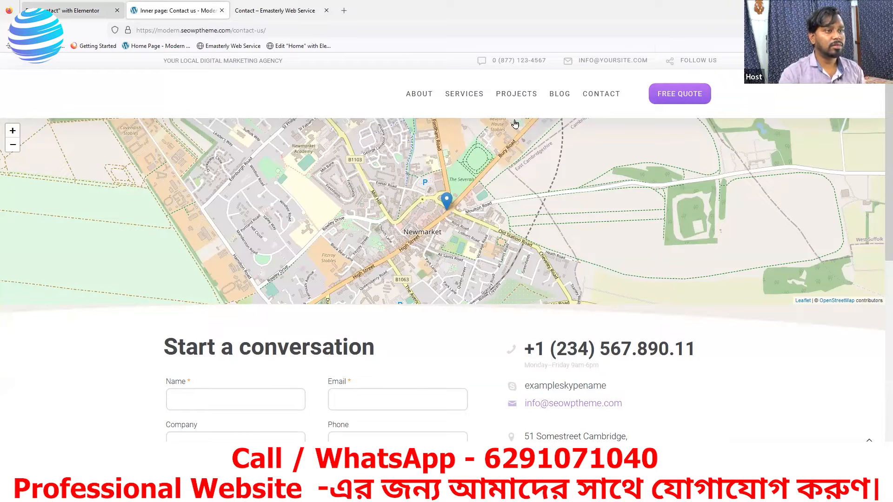
key(ctrl+shift+Tab)
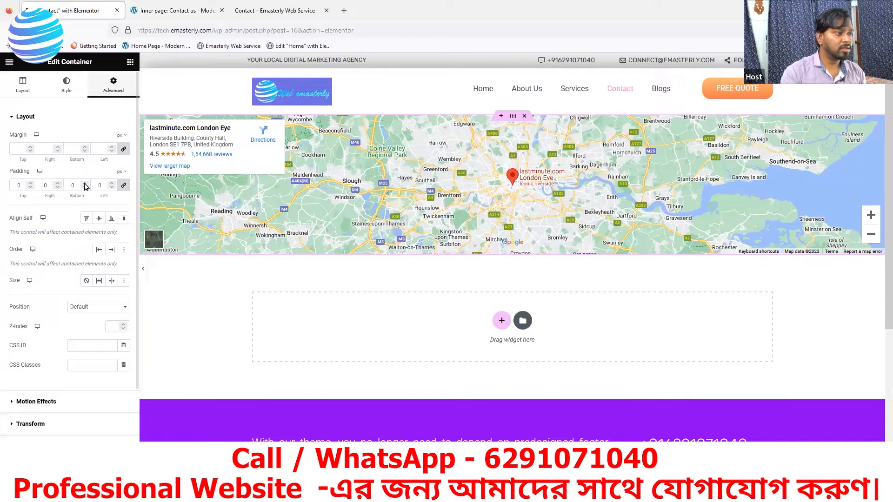
click(85, 184)
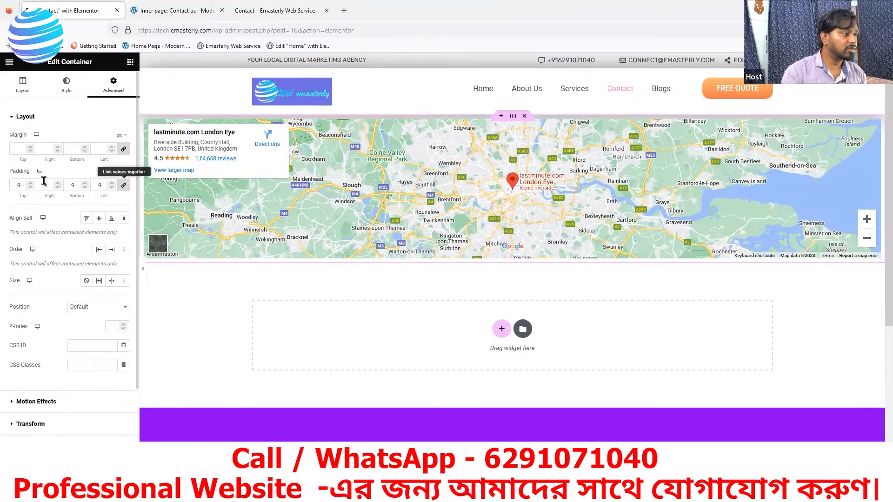
drag(21, 185, 8, 180)
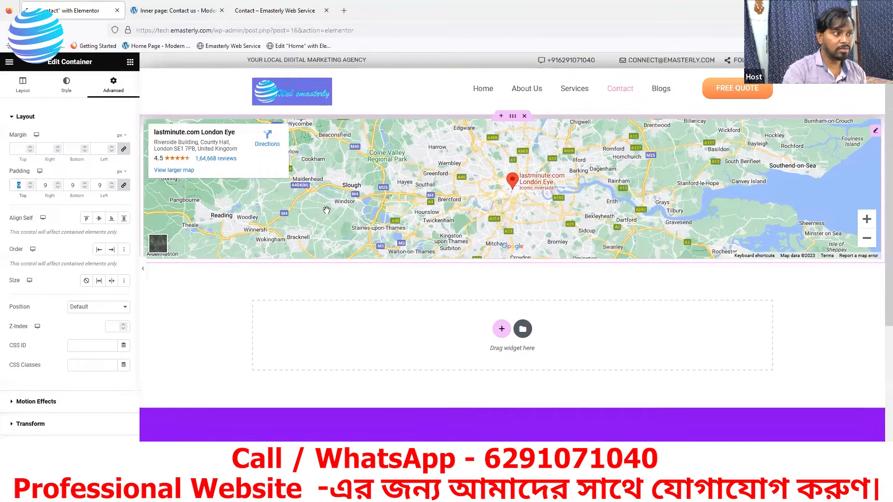
text(0)
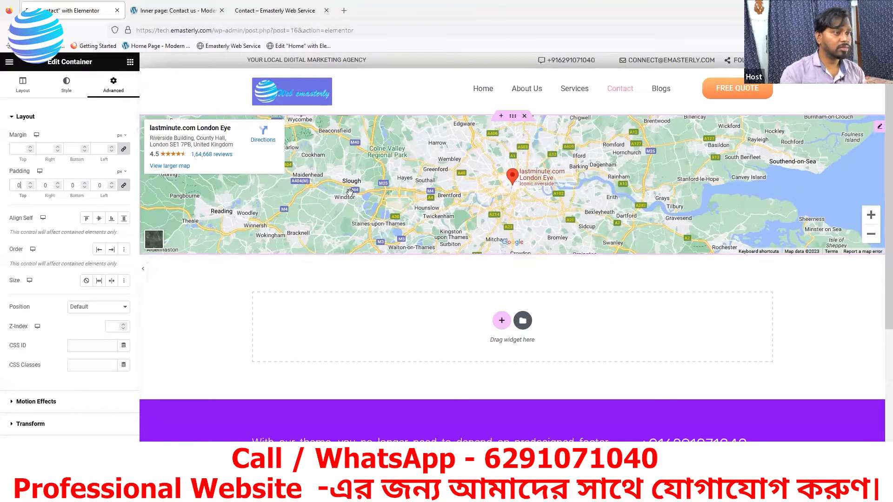
click(124, 187)
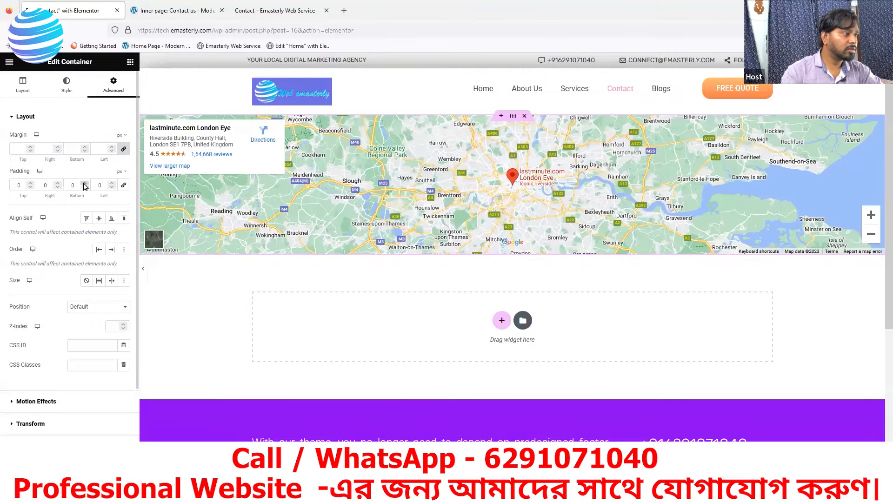
click(84, 184)
click(84, 185)
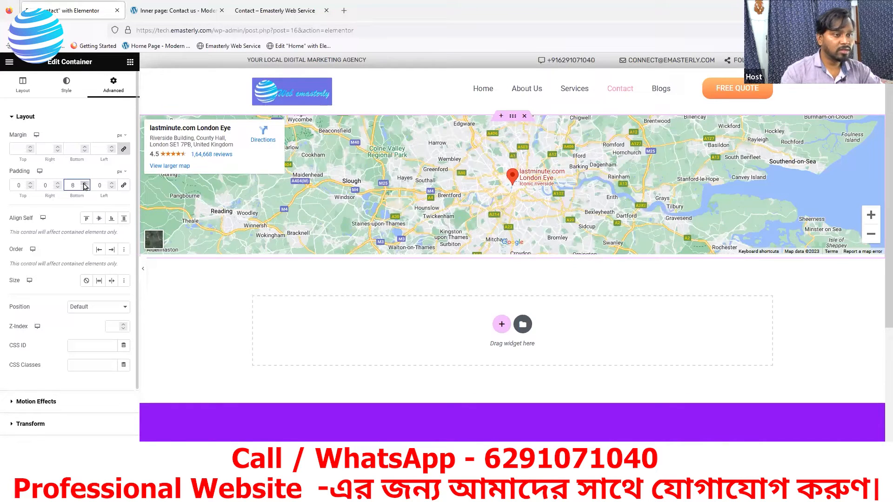
click(84, 185)
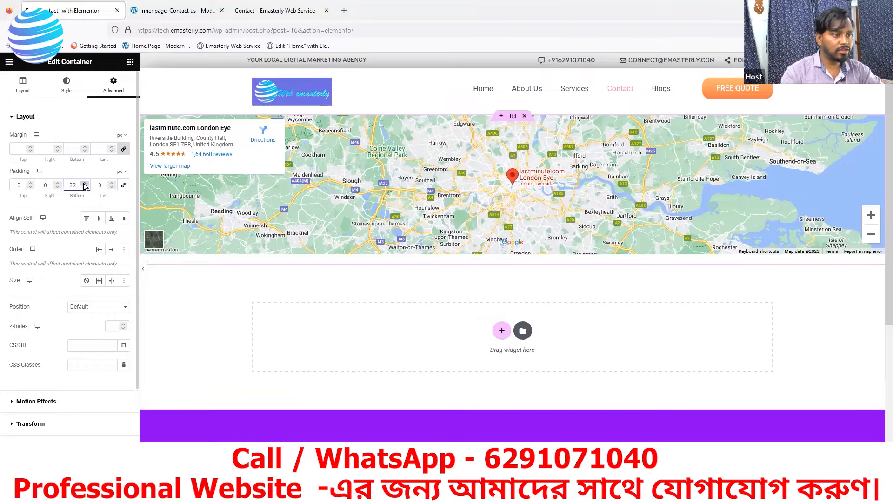
click(84, 185)
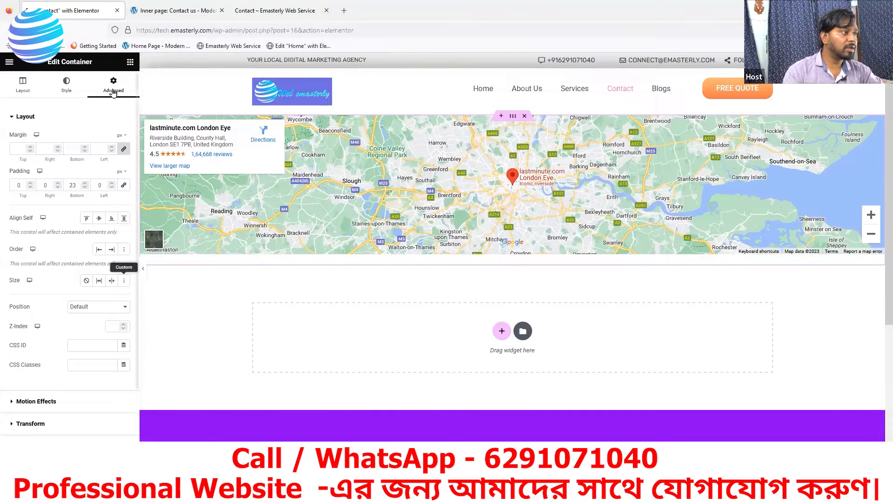
click(26, 92)
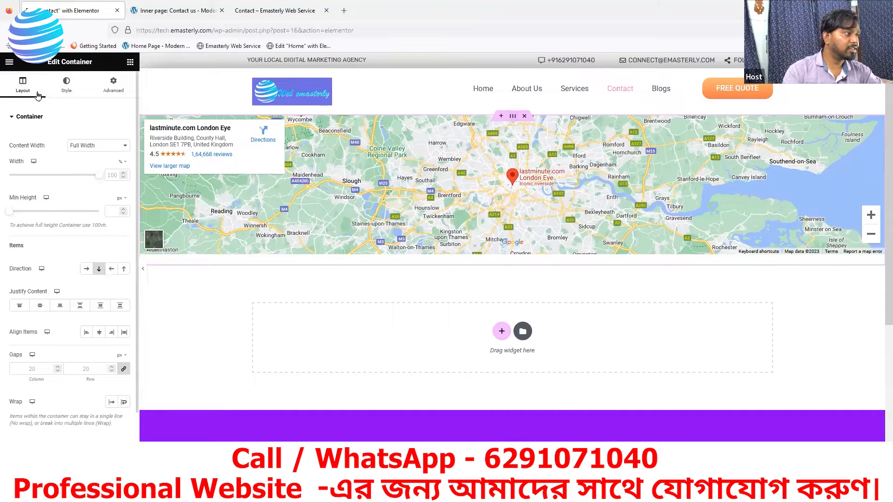
click(12, 118)
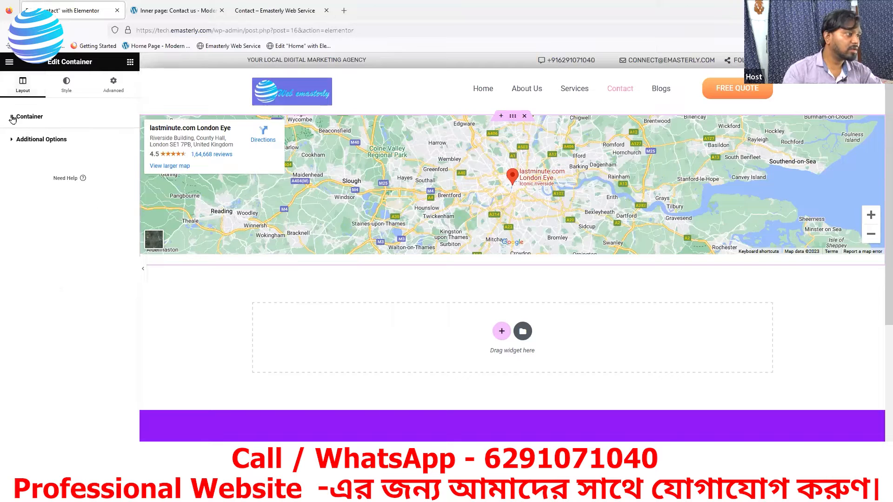
click(64, 91)
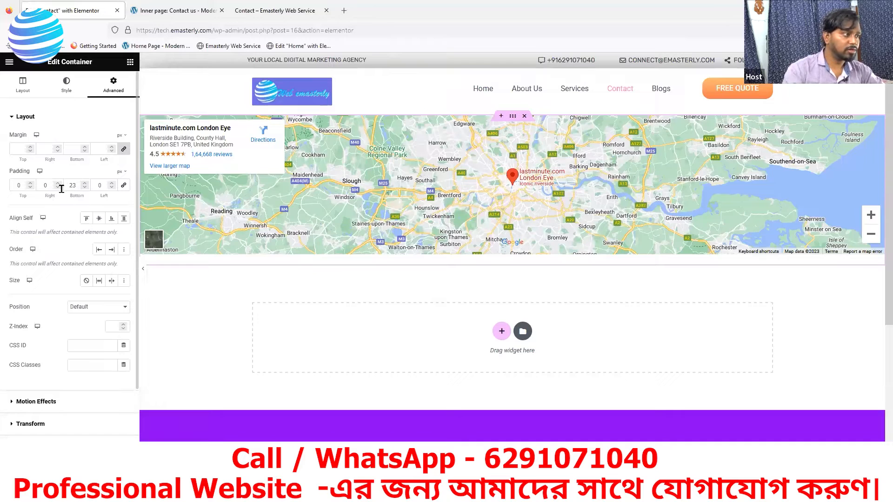
text(0)
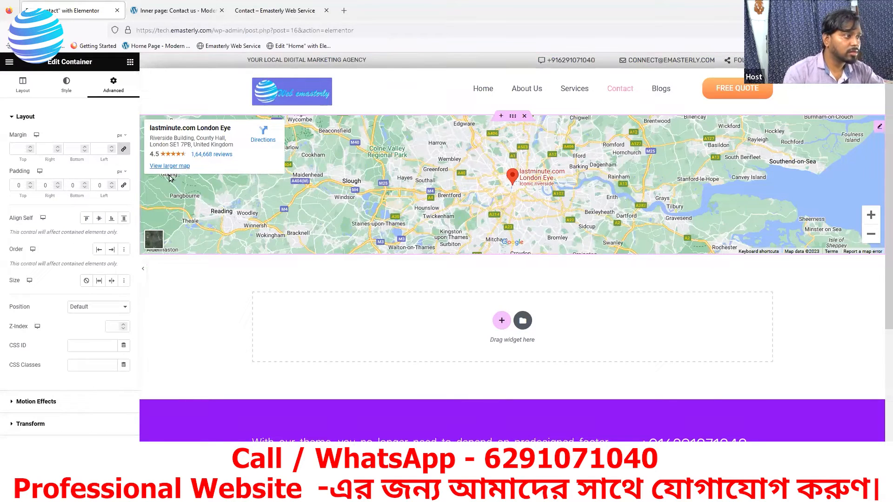
Step: Review the container's Layout additional options and Style, preview the map in Google Maps, then return to Layout
click(24, 87)
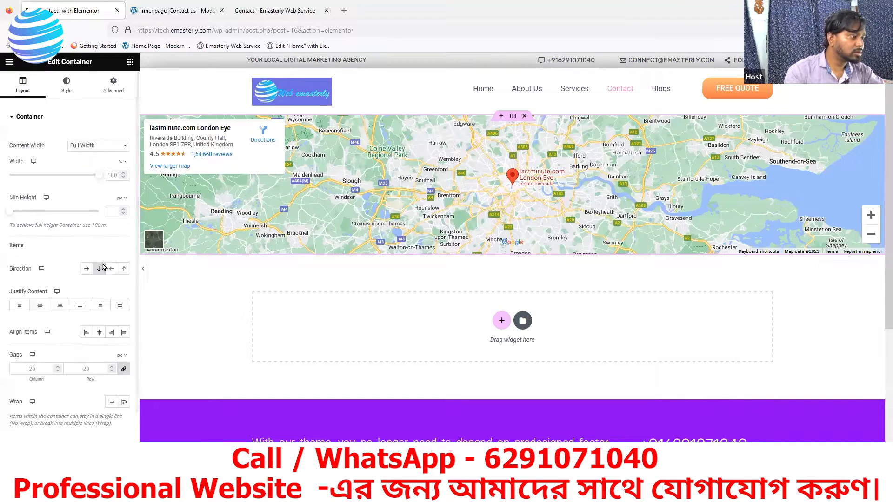
scroll(102, 267, down, 2)
click(46, 399)
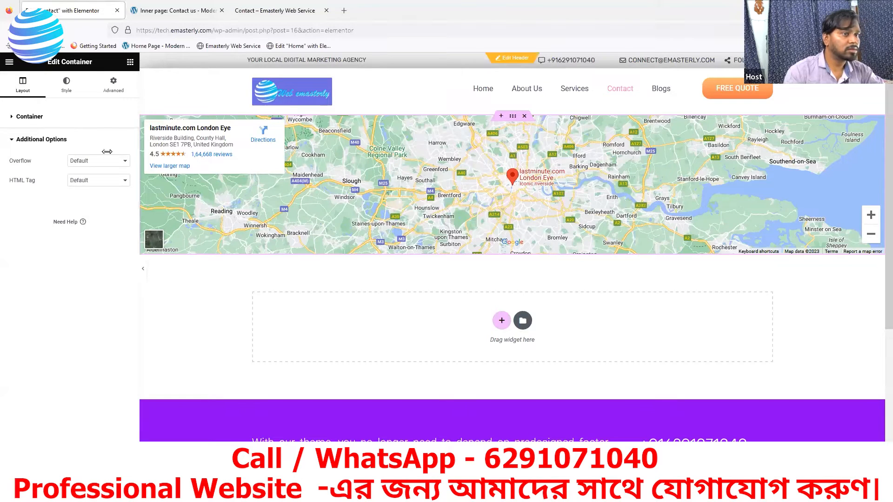
click(68, 89)
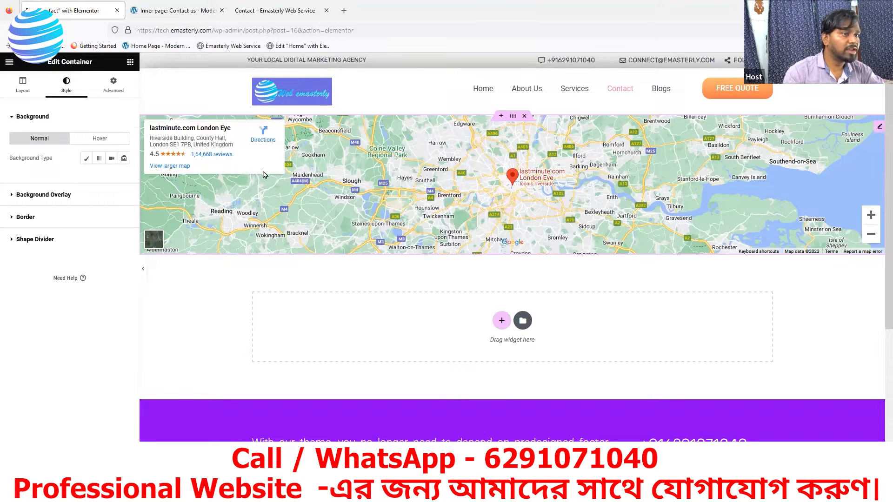
click(178, 166)
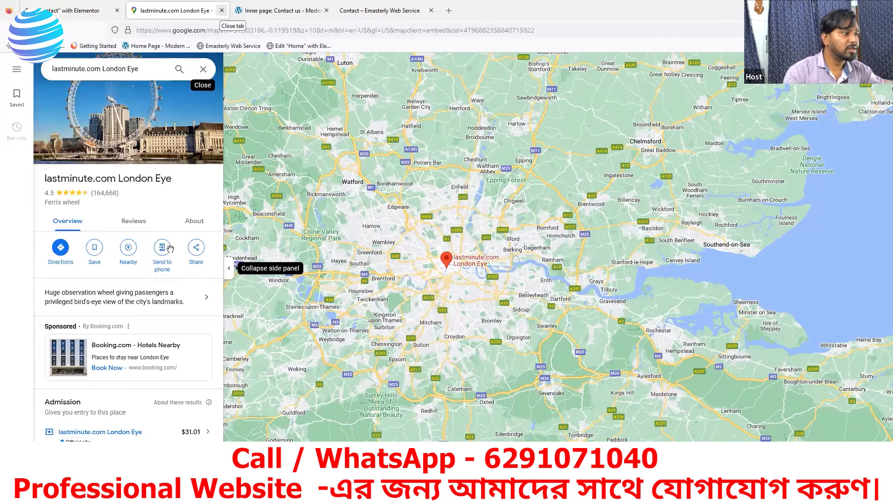
key(ctrl+w)
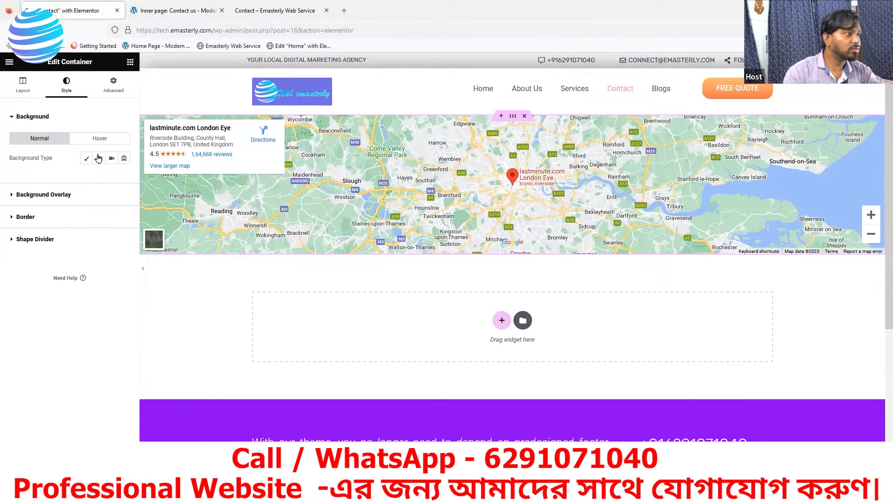
click(23, 85)
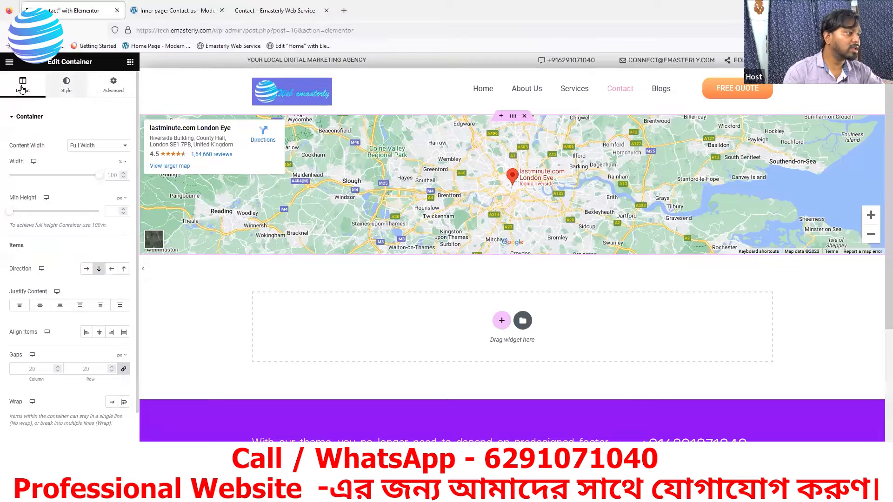
scroll(69, 351, down, 2)
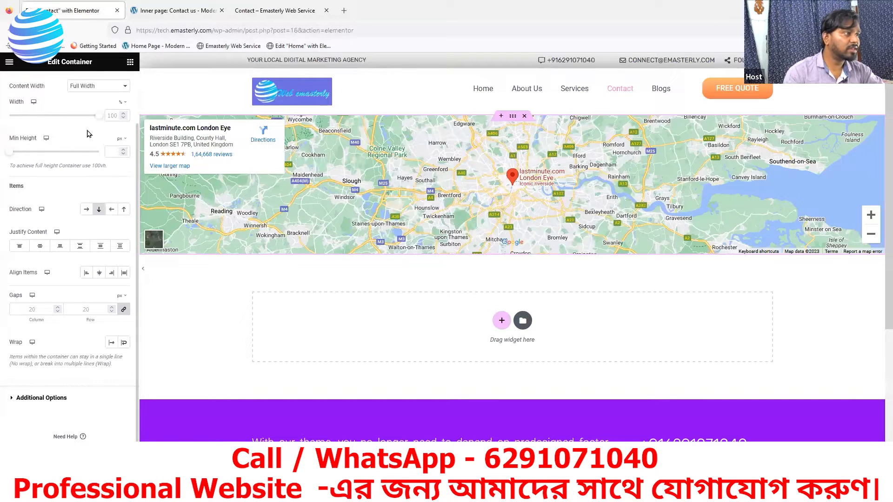
scroll(76, 100, up, 2)
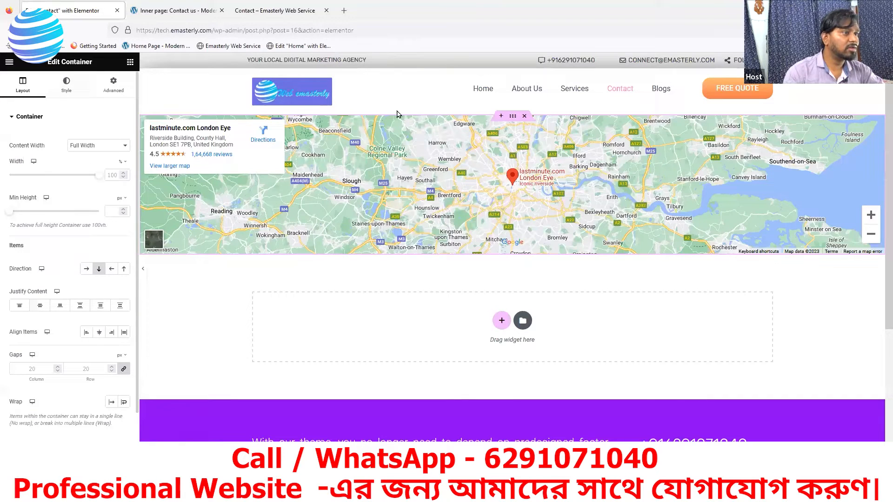
Step: Add a single-column container above the London Eye map and drop a Google Maps widget into it
click(501, 116)
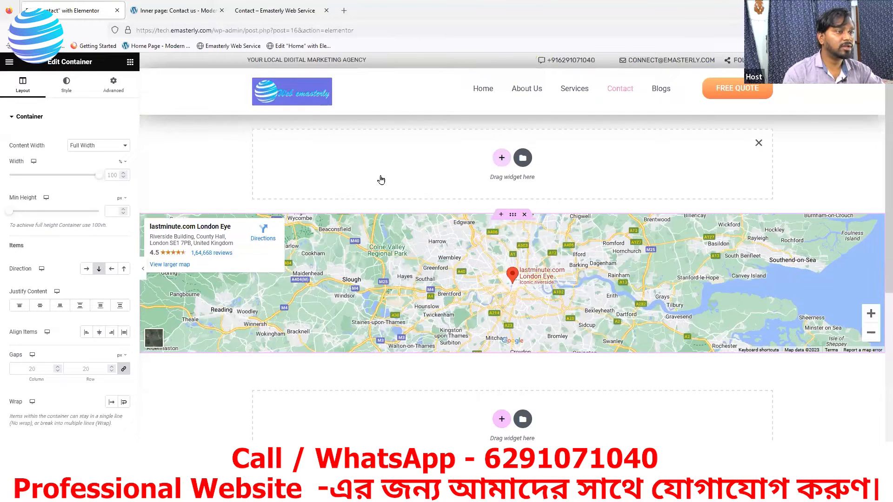
click(502, 157)
click(381, 180)
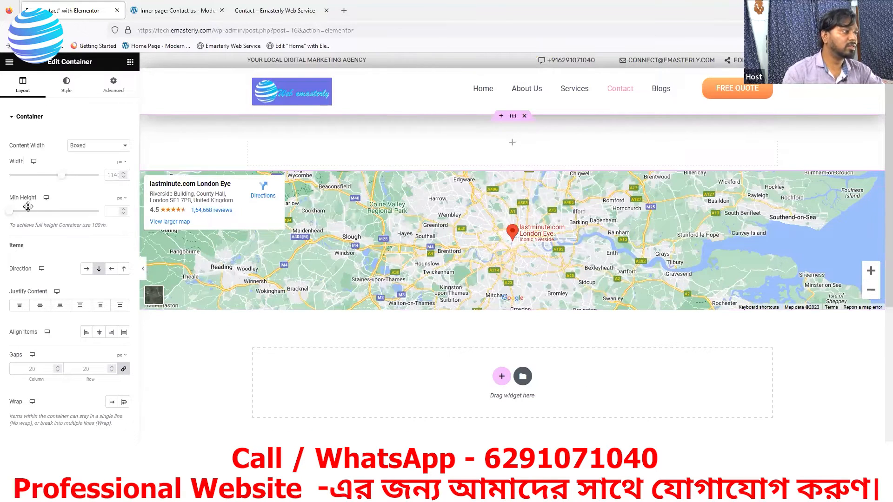
drag(103, 410, 488, 140)
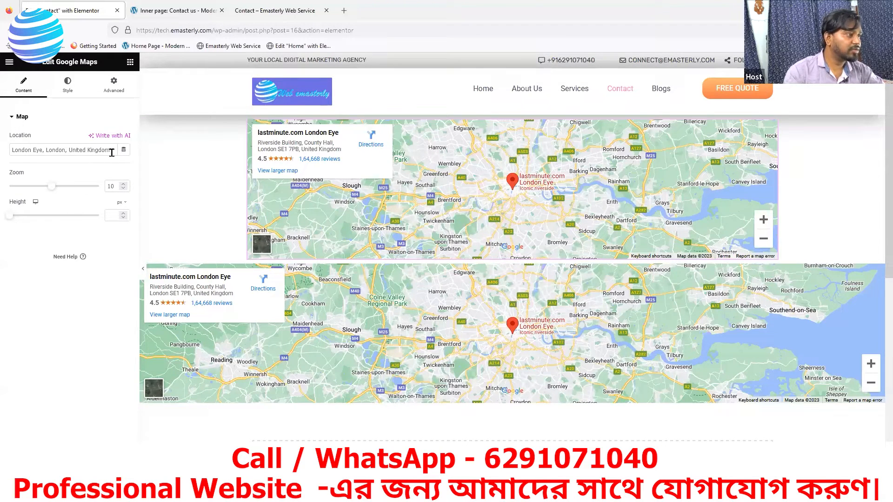
Step: Replace the upper map's London Eye location with Kanchrapara, North 24 Parganas
key(BackSpace)
key(BackSpace)
key(BackSpace)
key(BackSpace)
key(BackSpace)
key(BackSpace)
key(BackSpace)
key(BackSpace)
key(BackSpace)
key(BackSpace)
key(BackSpace)
key(BackSpace)
key(BackSpace)
key(BackSpace)
key(BackSpace)
key(BackSpace)
key(BackSpace)
key(BackSpace)
key(BackSpace)
key(BackSpace)
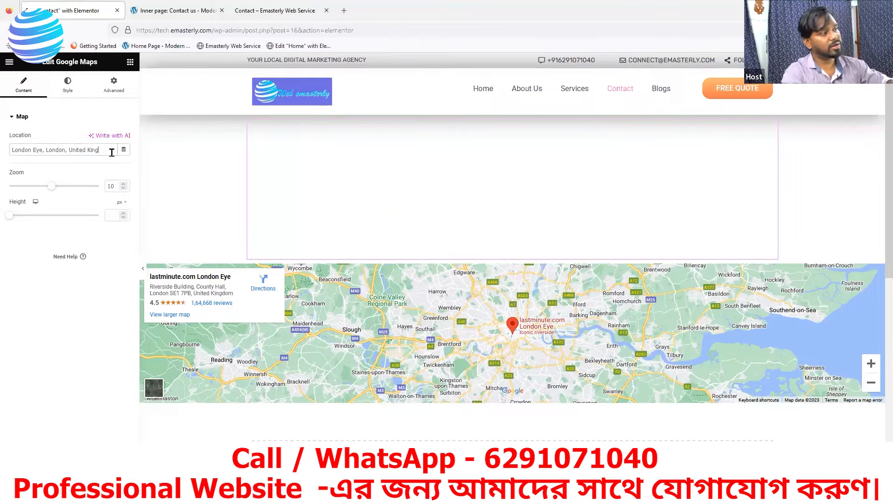
key(BackSpace)
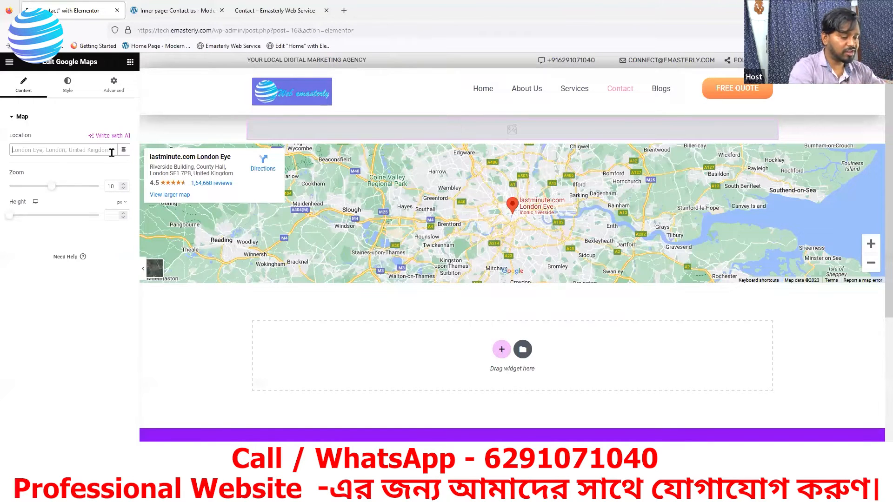
text(Kan)
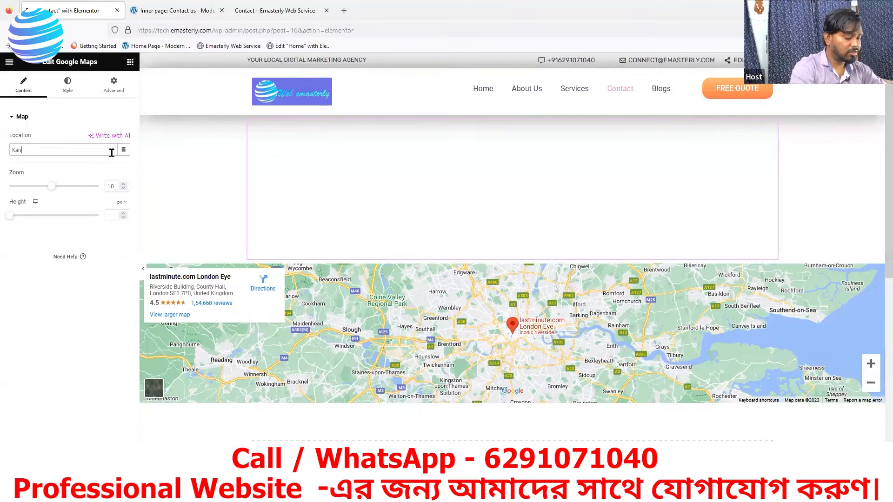
text(chra)
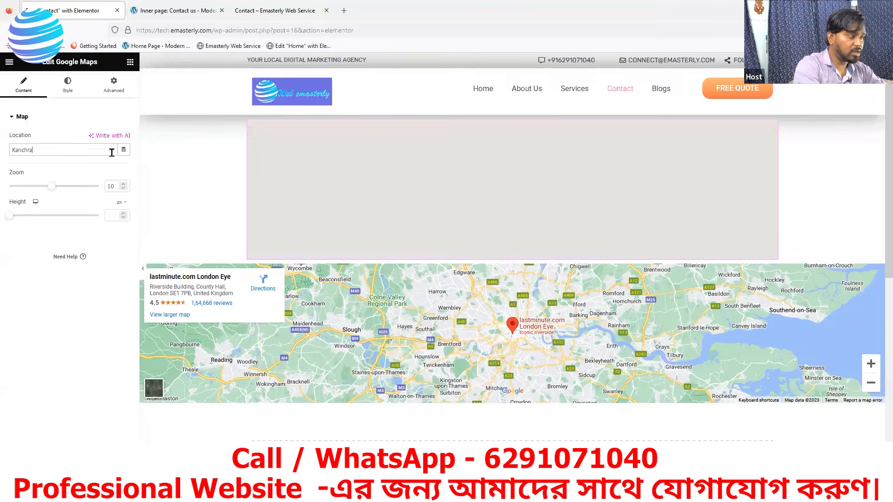
text(para,)
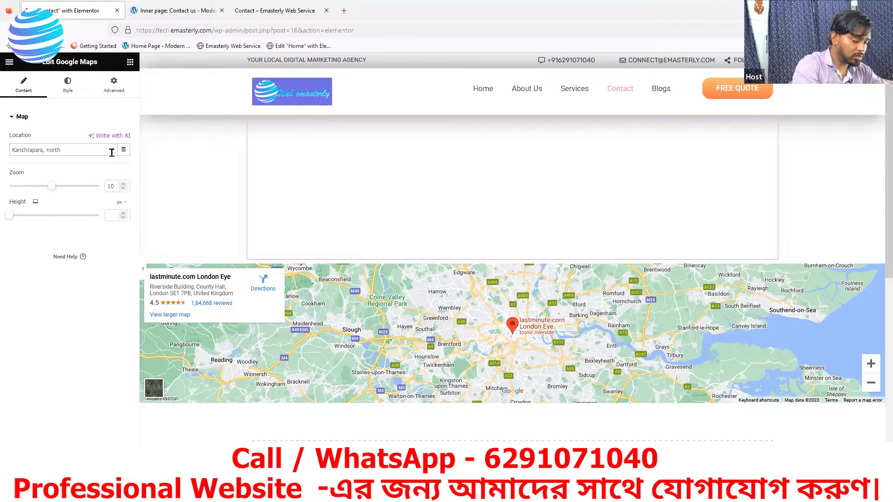
text(north 24 pargana)
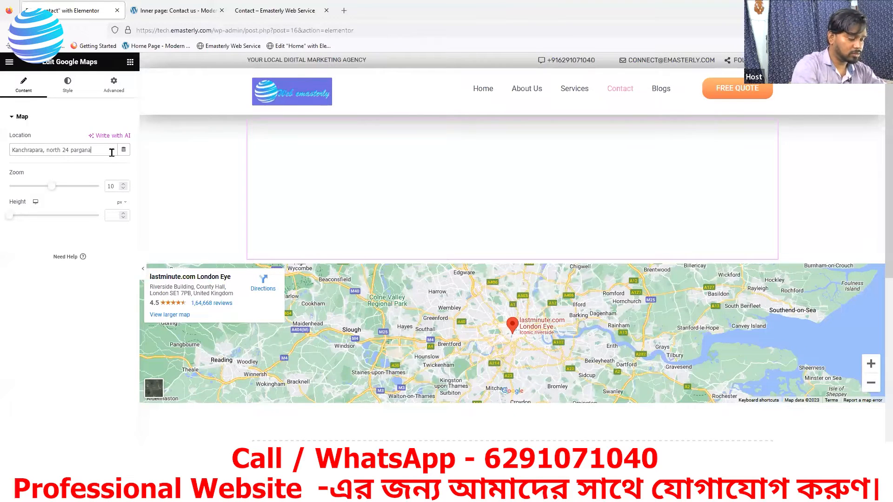
text(s, 74)
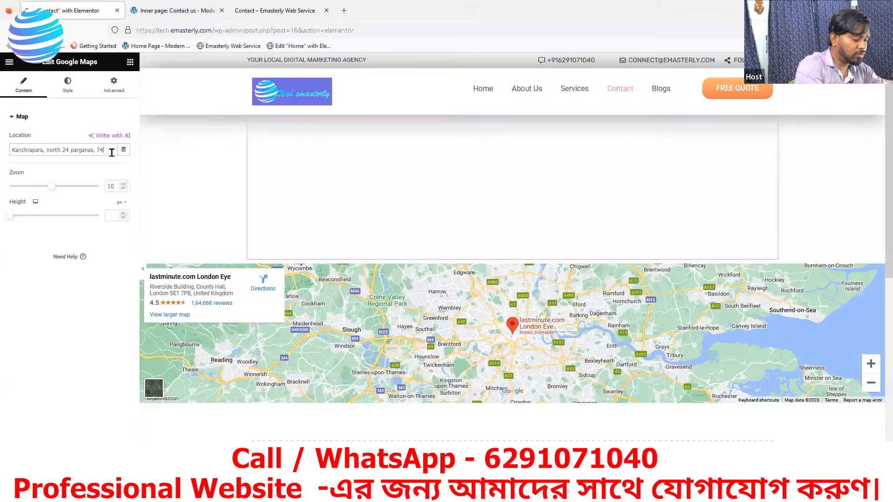
text(3145)
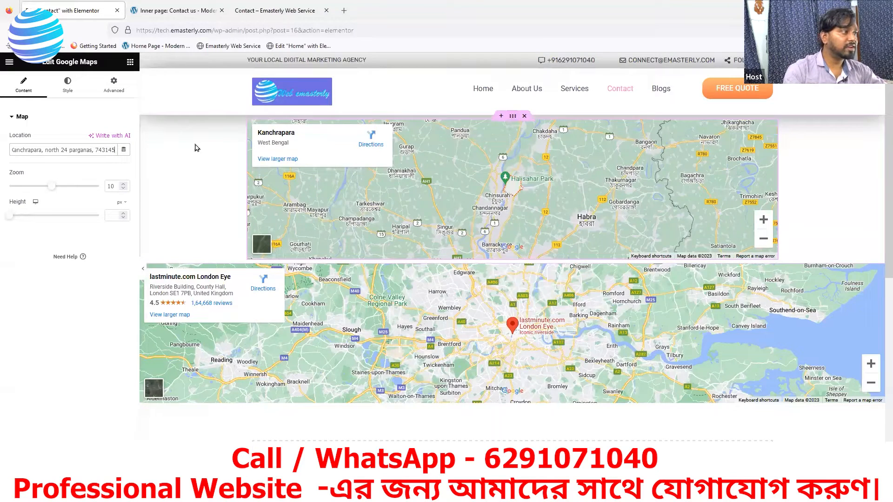
click(98, 145)
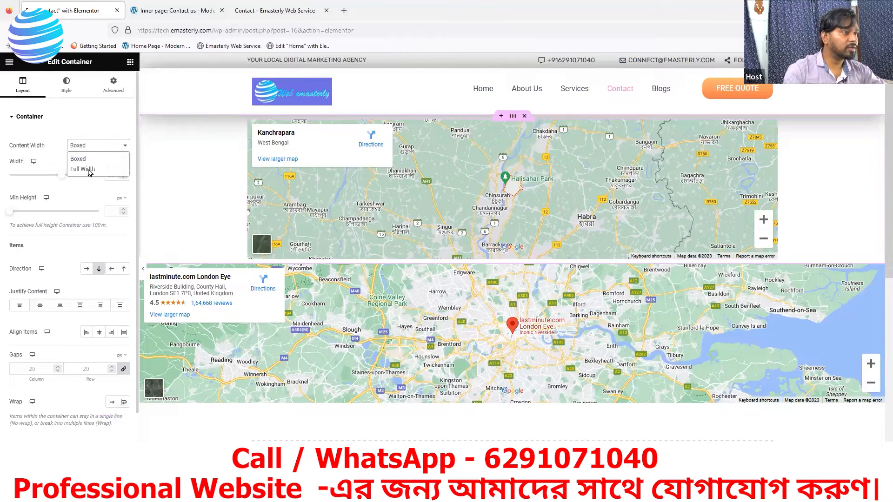
Step: Make the Kanchrapara map's container Full Width with 0 padding, and delete the London Eye map section
click(90, 170)
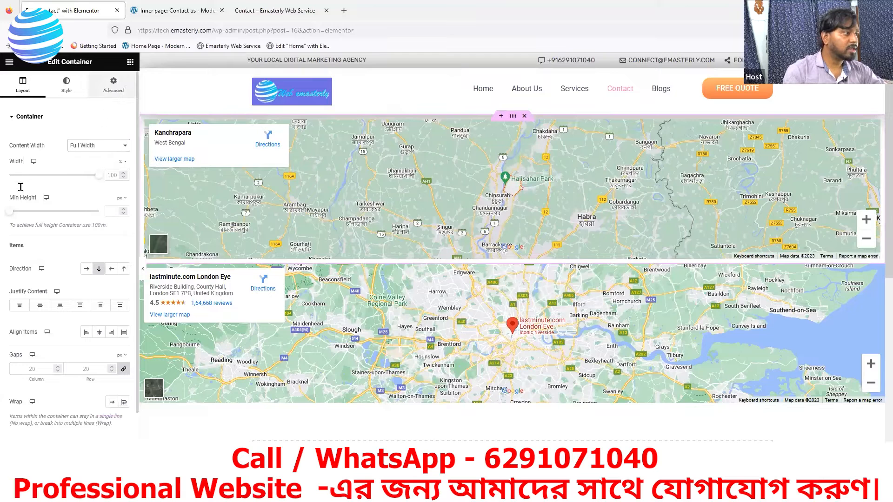
click(113, 85)
click(19, 185)
text(0)
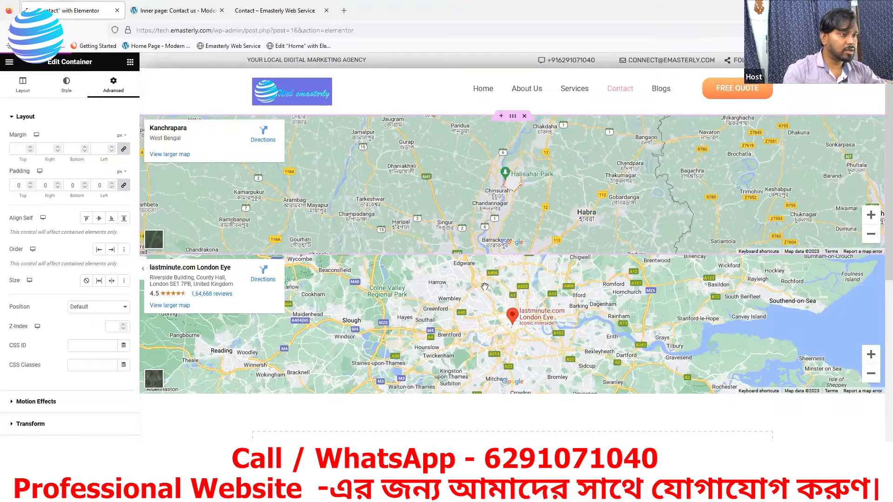
right_click(514, 257)
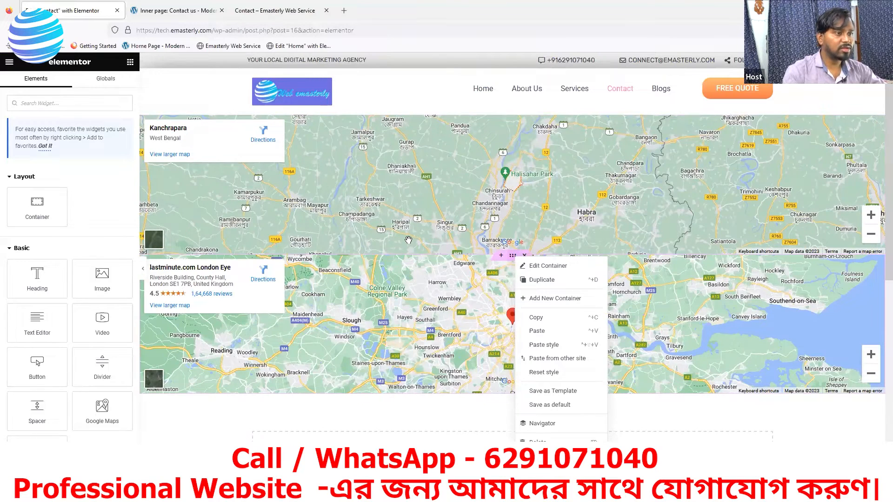
key(Delete)
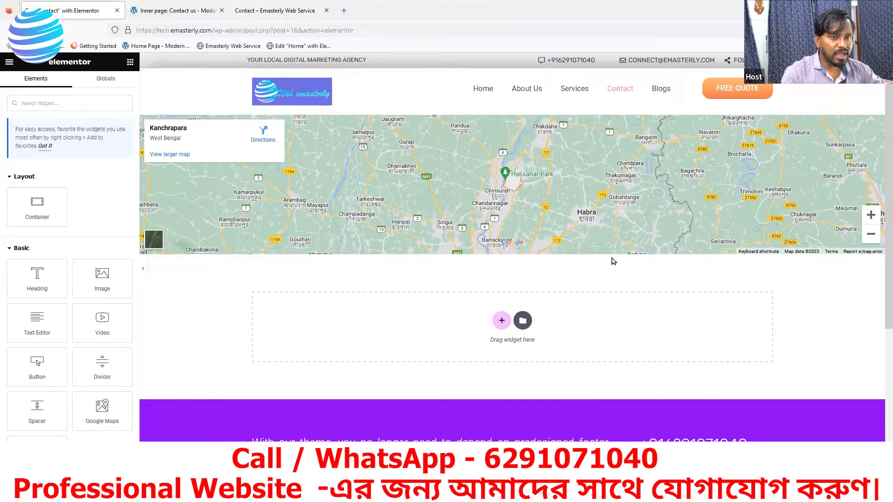
Step: Reselect the map section and nudge its padding up and down, leaving it at 0
mouse_move(518, 115)
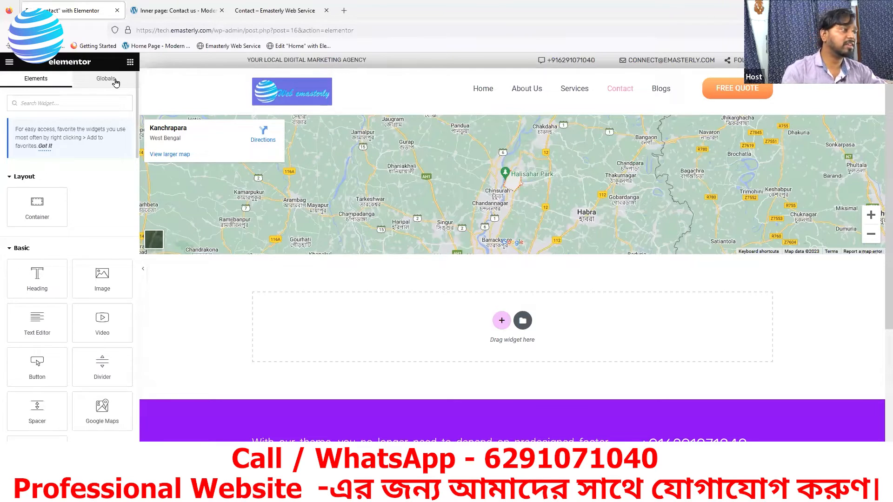
click(514, 118)
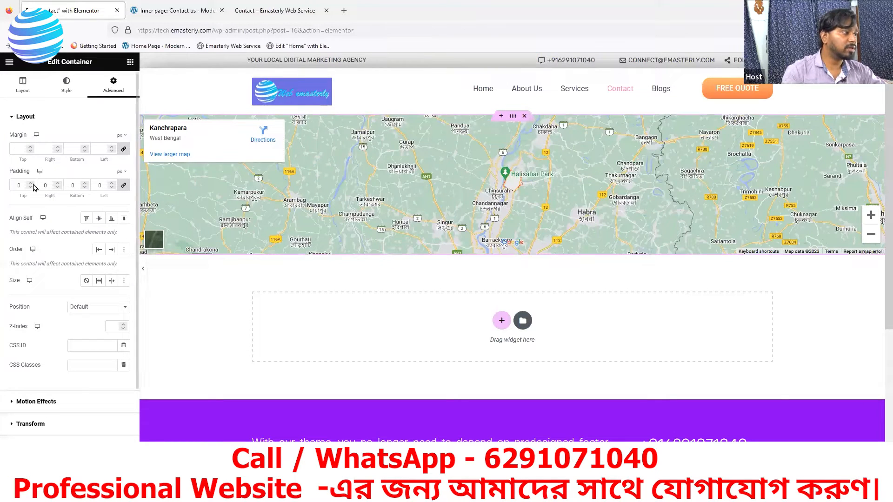
click(85, 184)
click(85, 184)
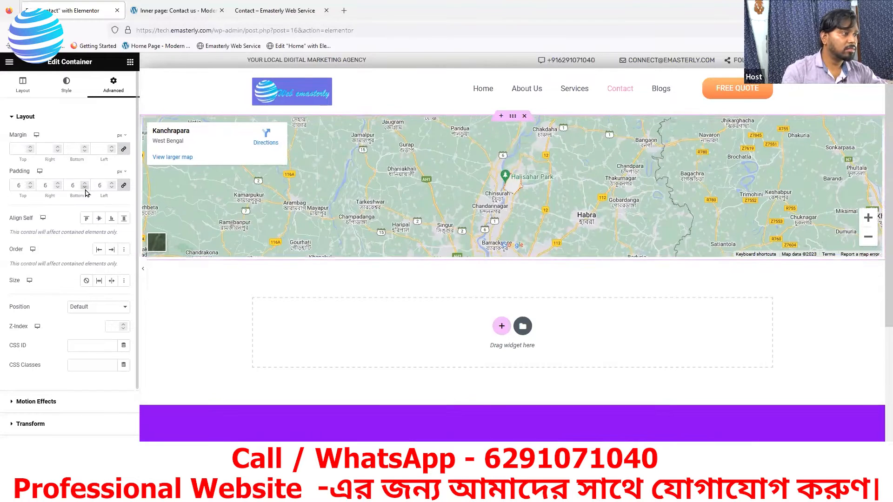
click(84, 188)
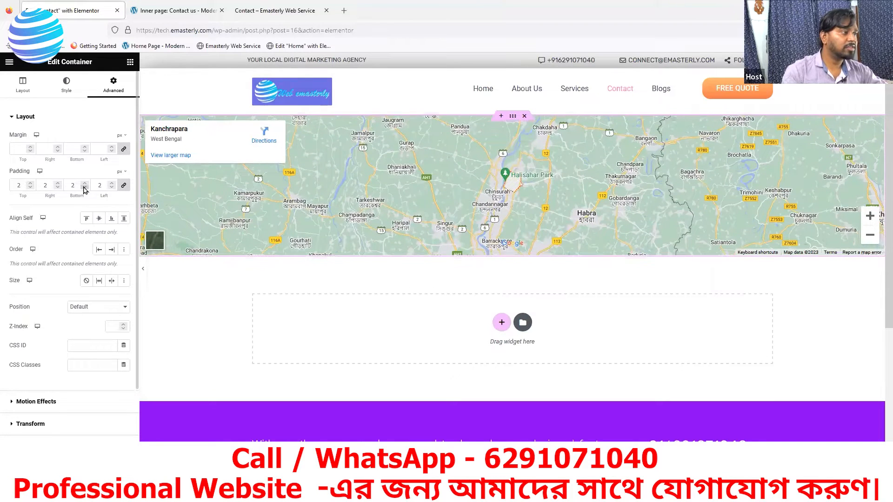
click(85, 188)
click(84, 187)
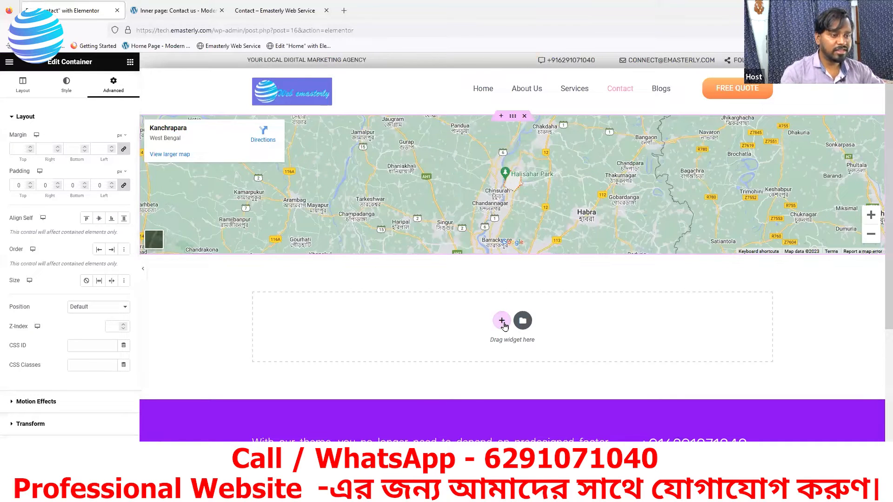
Step: Add a two-column section beneath the map, glancing at the reference contact page
click(503, 321)
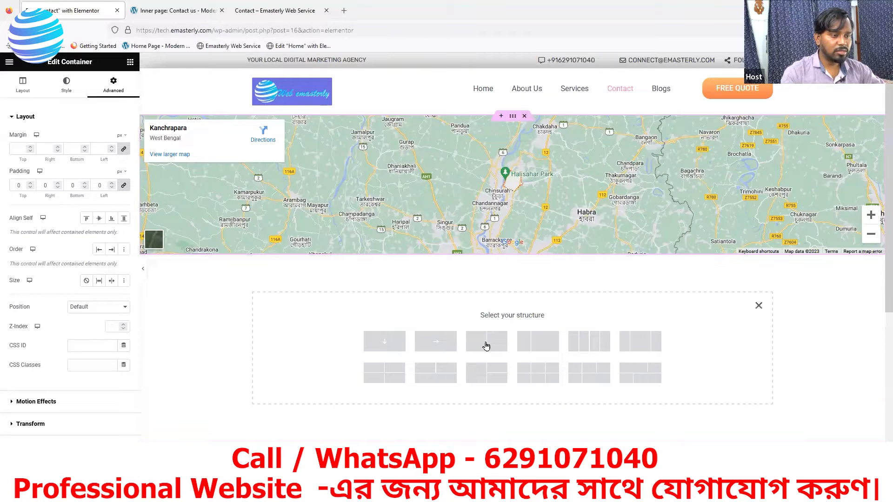
click(487, 345)
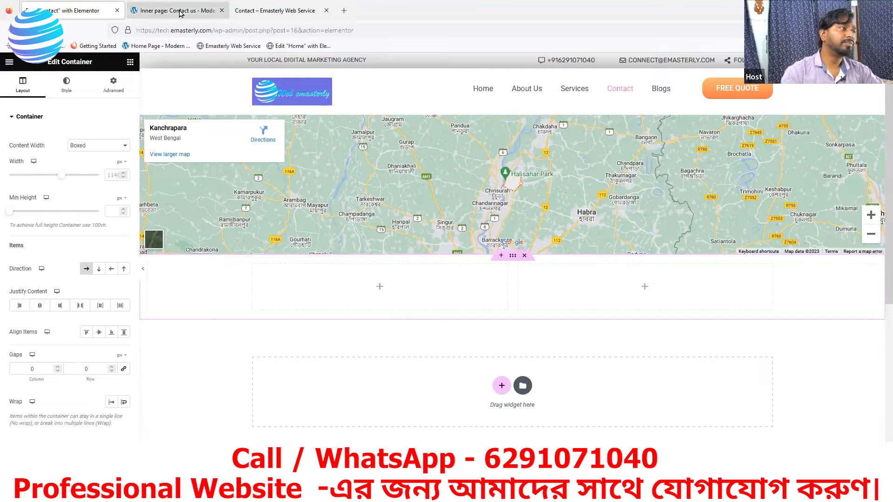
key(ctrl+Tab)
scroll(457, 319, down, 4)
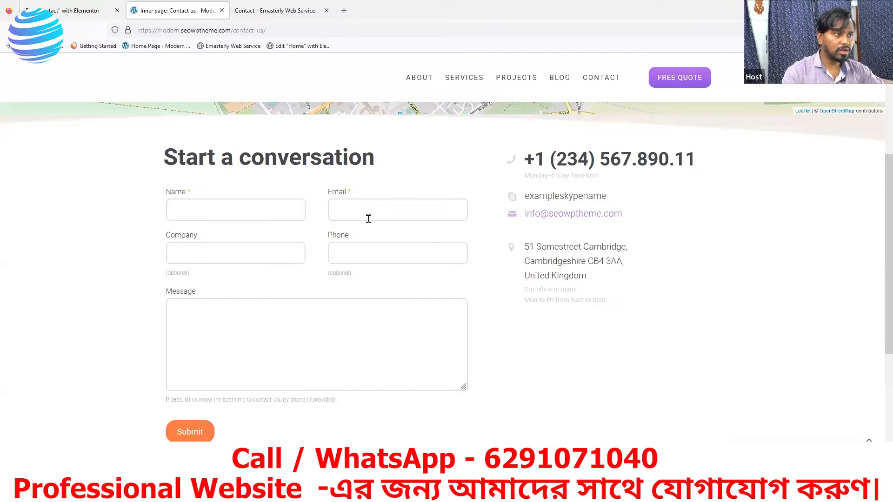
scroll(265, 62, up, 3)
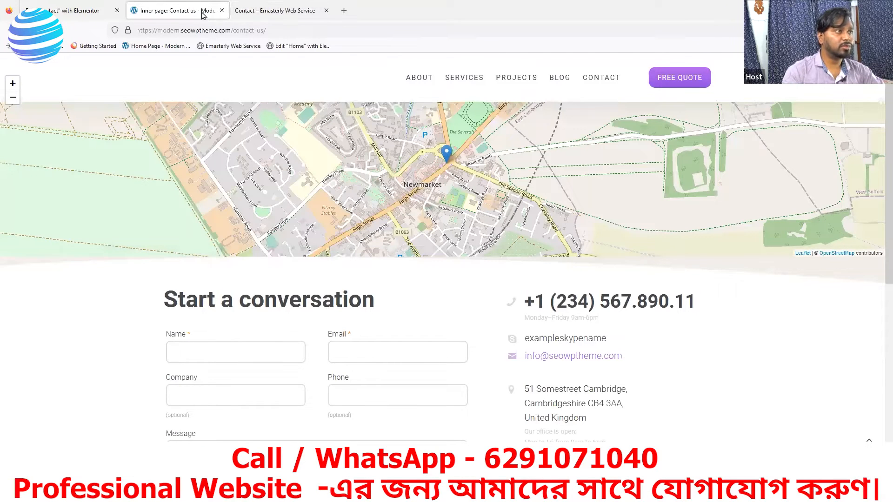
key(ctrl+Tab)
key(ctrl+shift+Tab)
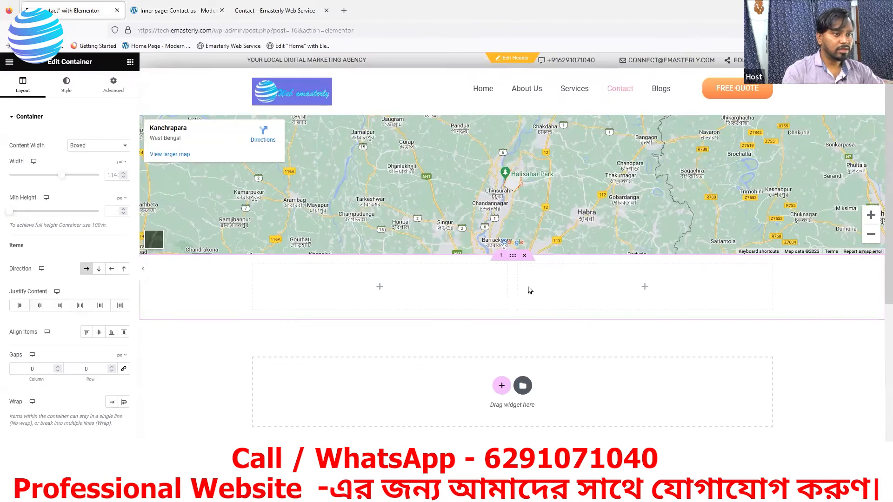
key(ctrl+shift+Tab)
Step: Widen the new section's left column to 55% width
click(254, 271)
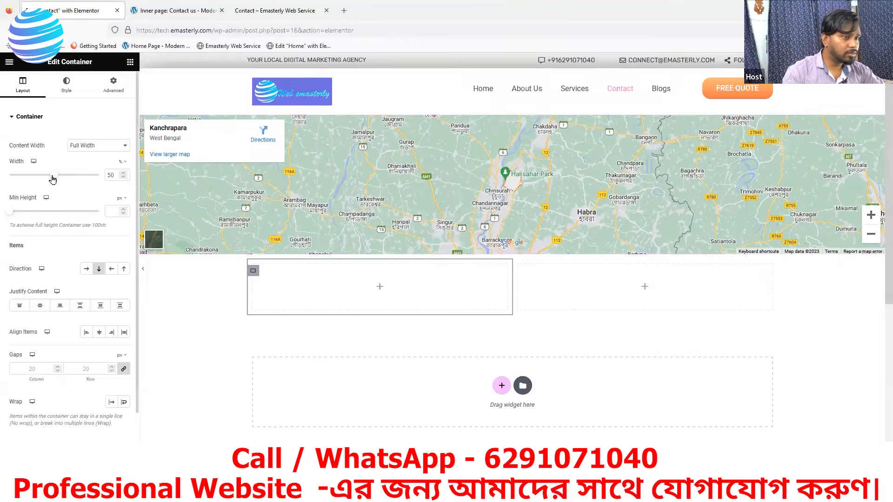
drag(55, 176, 57, 177)
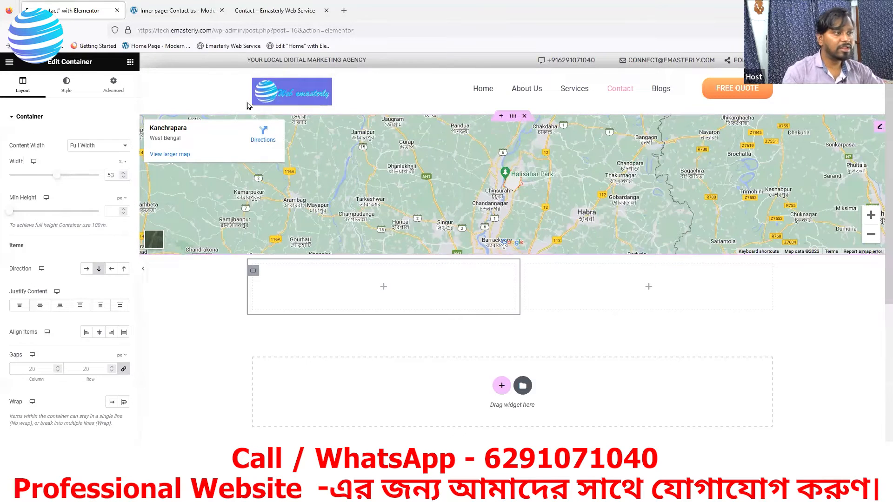
click(195, 13)
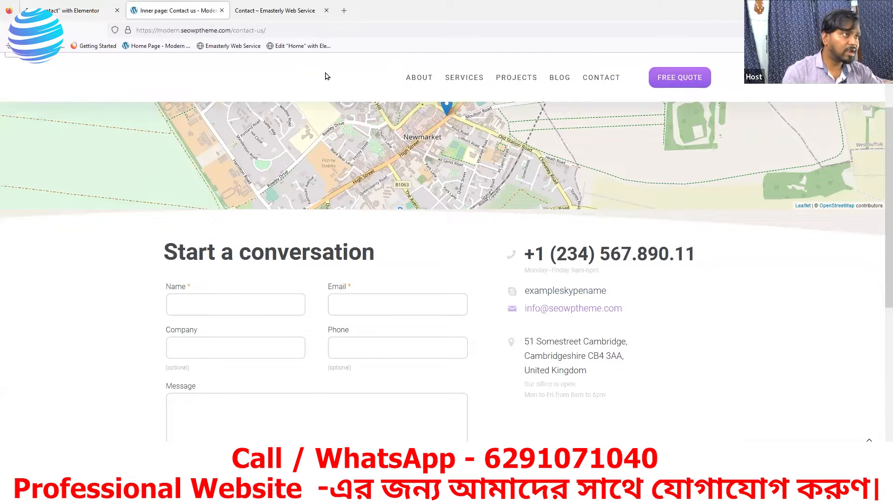
click(267, 18)
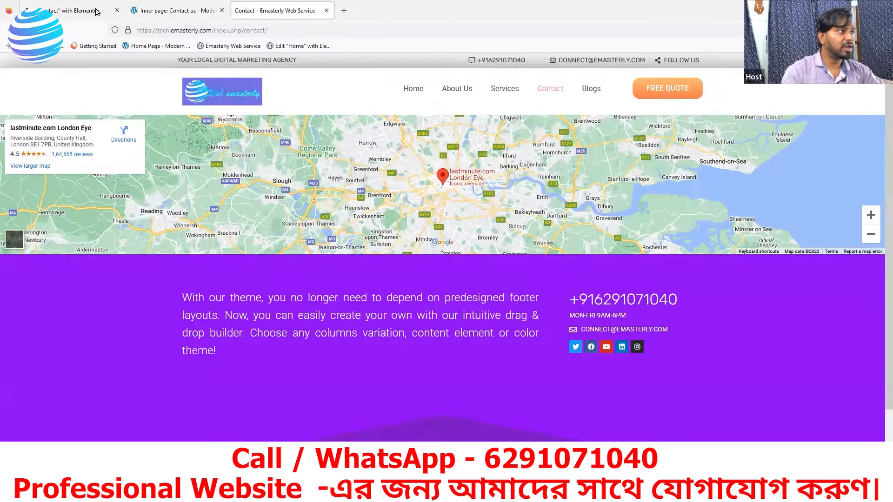
key(ctrl+Tab)
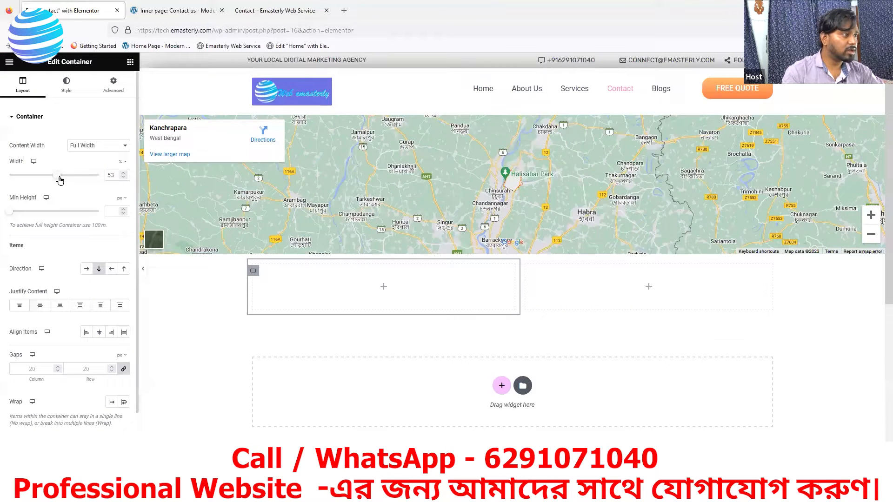
drag(60, 181, 62, 180)
Step: Search the widgets for 'form' and drop the Form widget into the left column
click(385, 287)
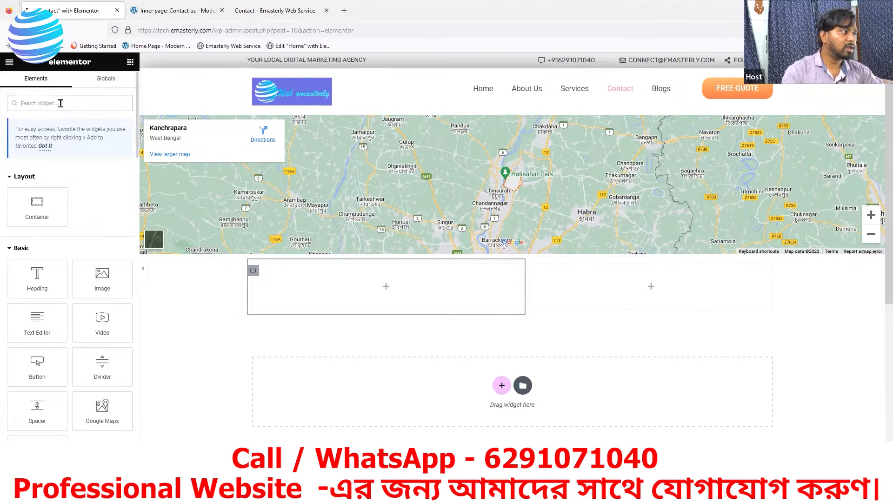
text(conta)
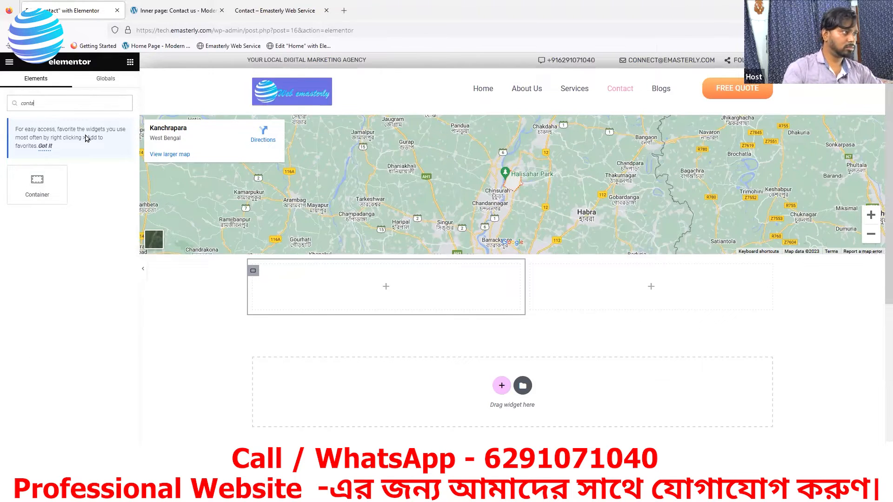
text(ct)
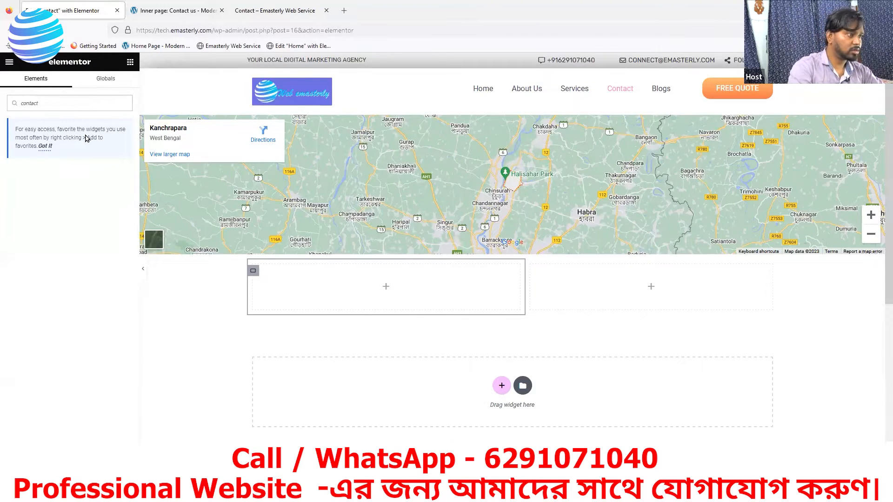
key(BackSpace)
key(BackSpace)
key(BackSpace)
key(BackSpace)
key(BackSpace)
key(BackSpace)
text(f)
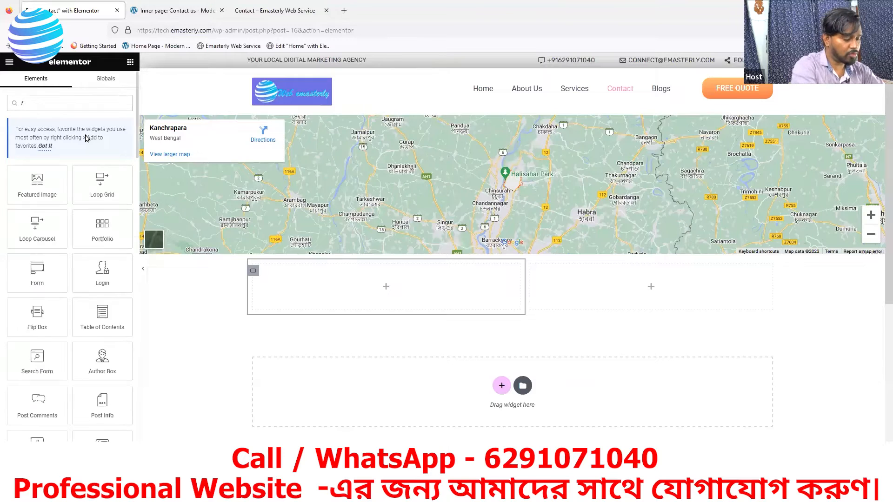
text(orm)
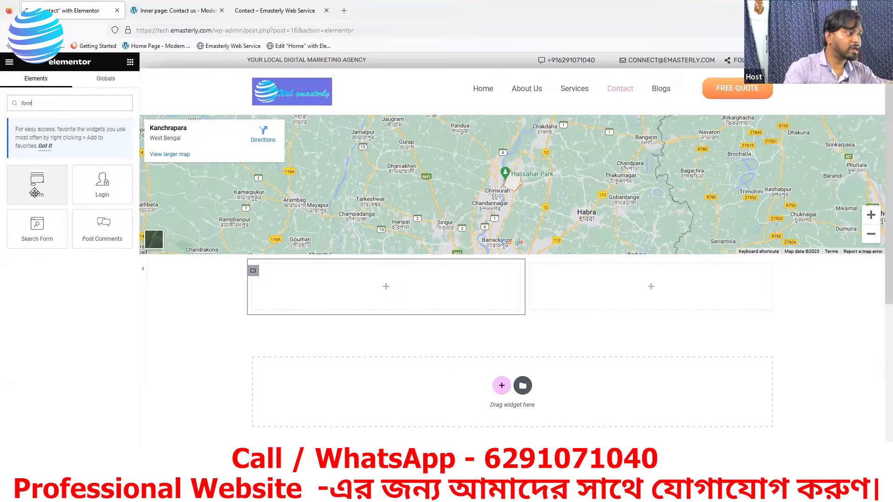
drag(28, 196, 327, 295)
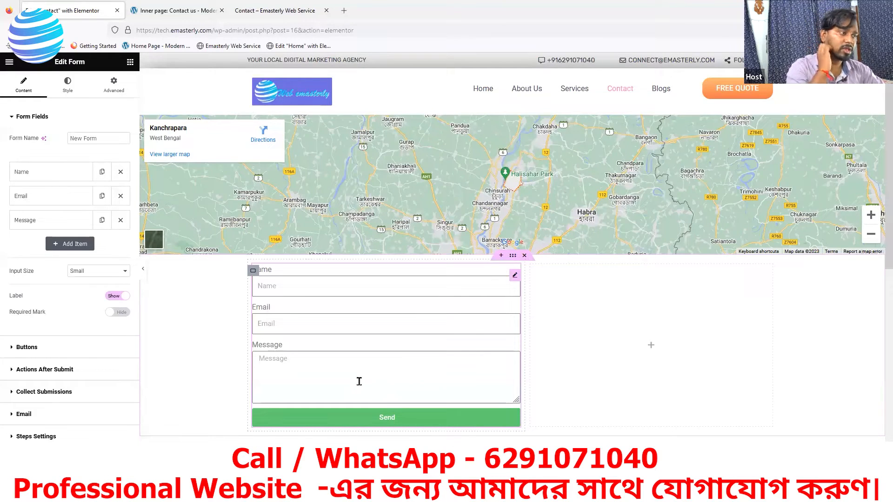
click(255, 13)
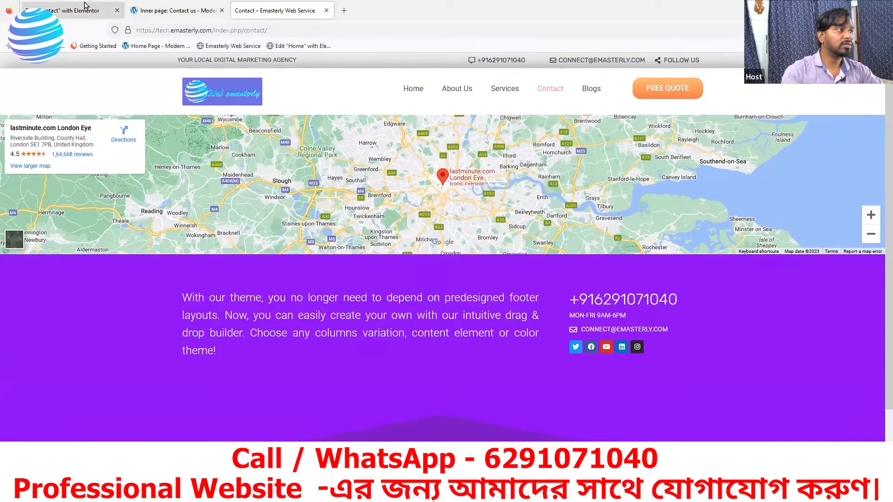
click(82, 8)
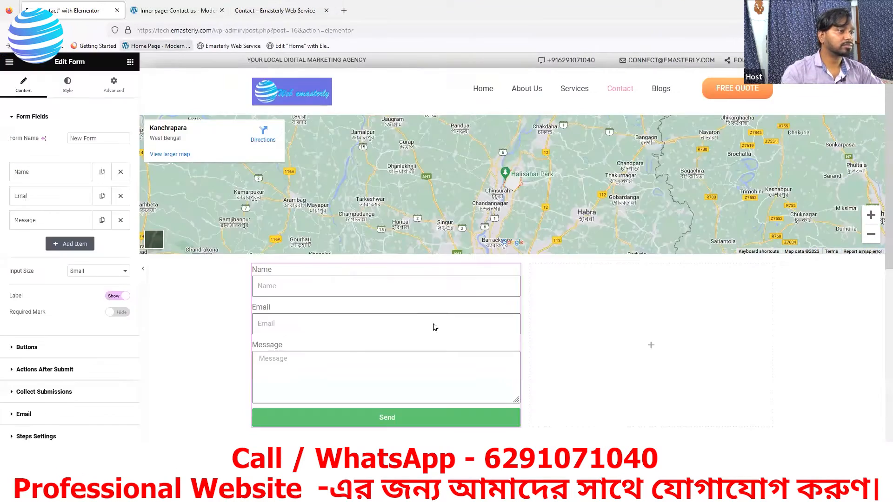
click(182, 13)
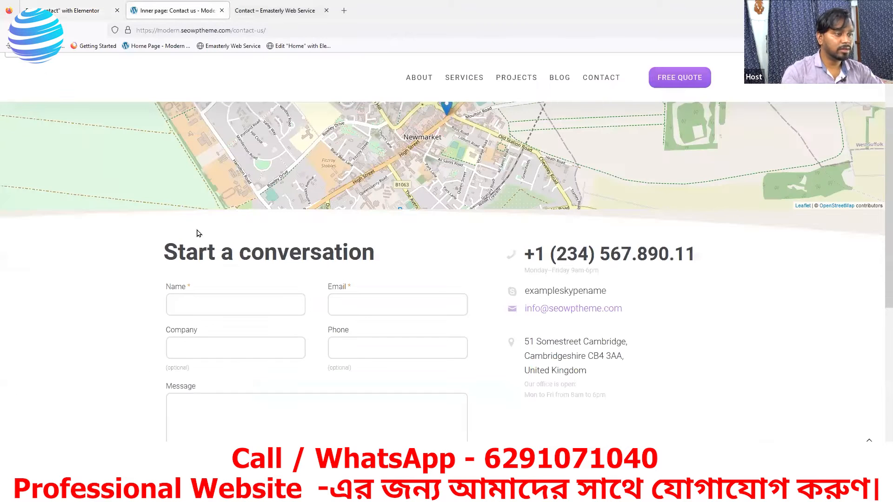
mouse_move(460, 80)
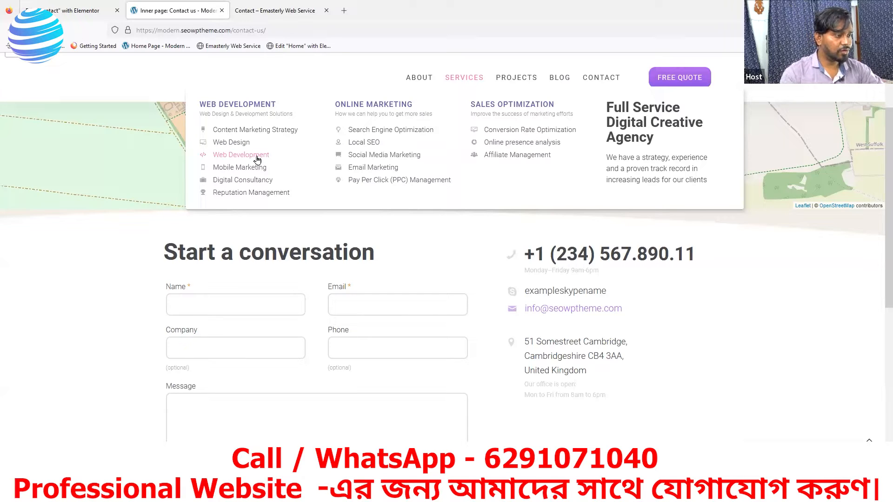
click(257, 159)
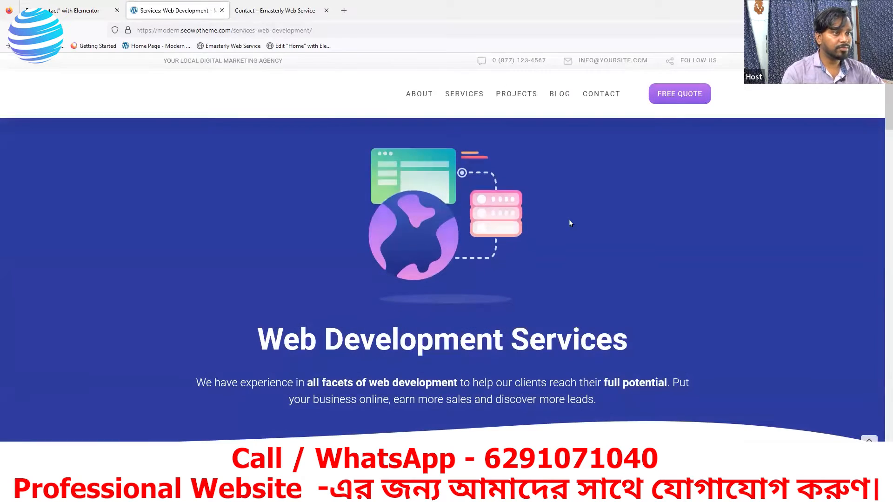
scroll(483, 120, down, 10)
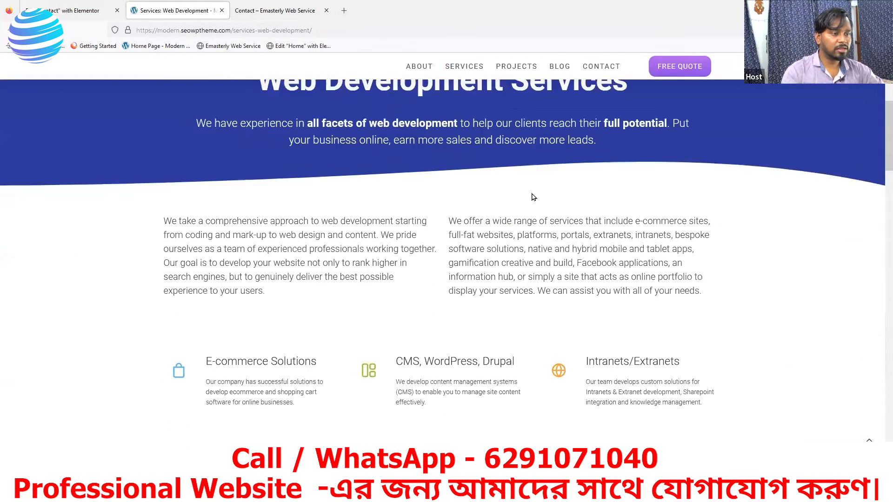
scroll(534, 189, down, 15)
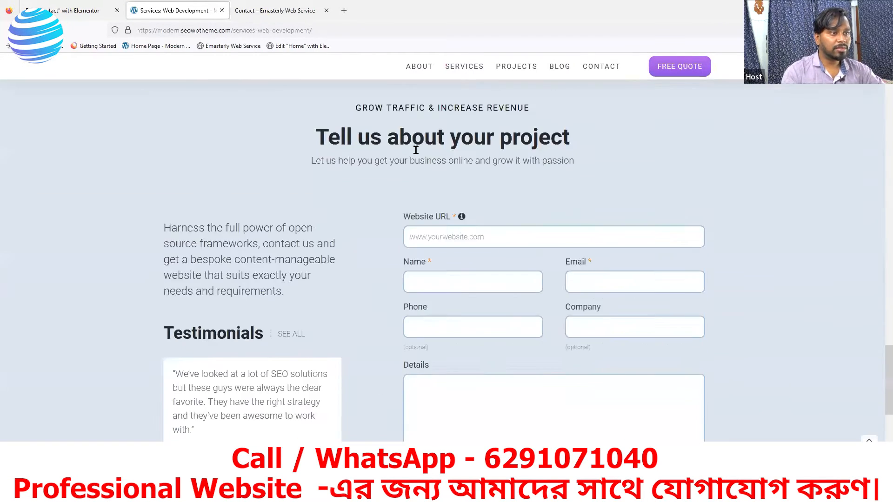
scroll(413, 146, up, 4)
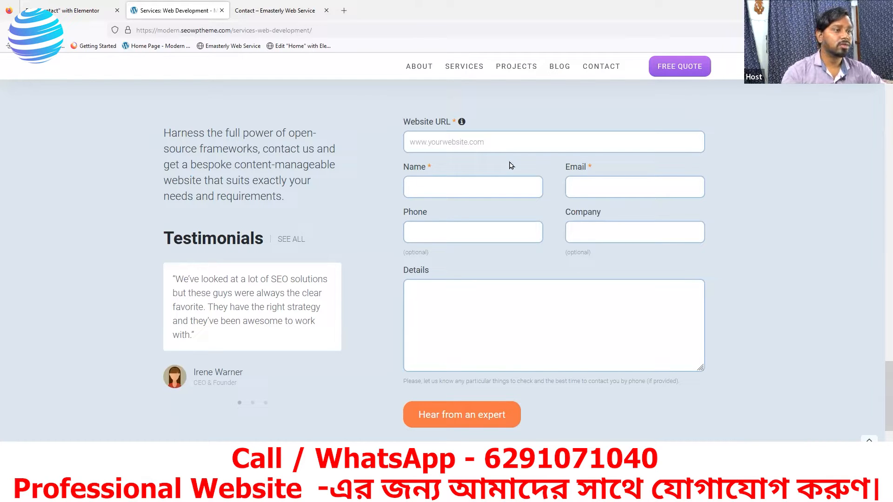
click(260, 18)
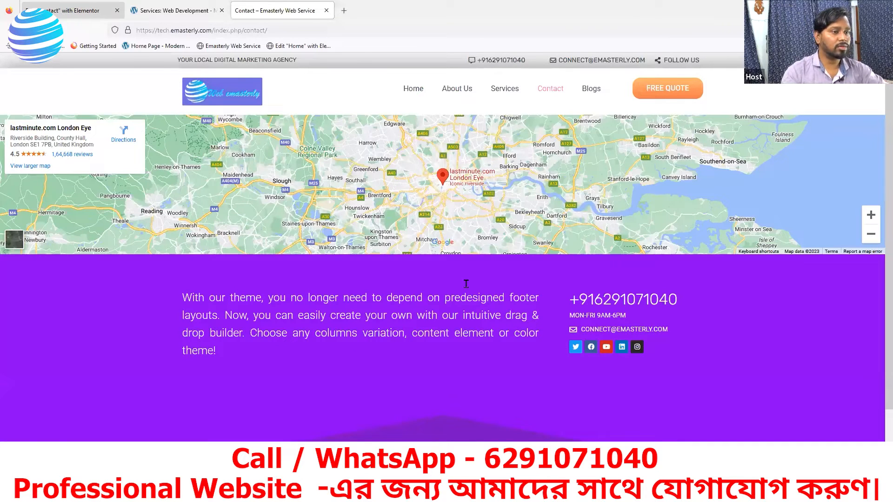
key(ctrl+Tab)
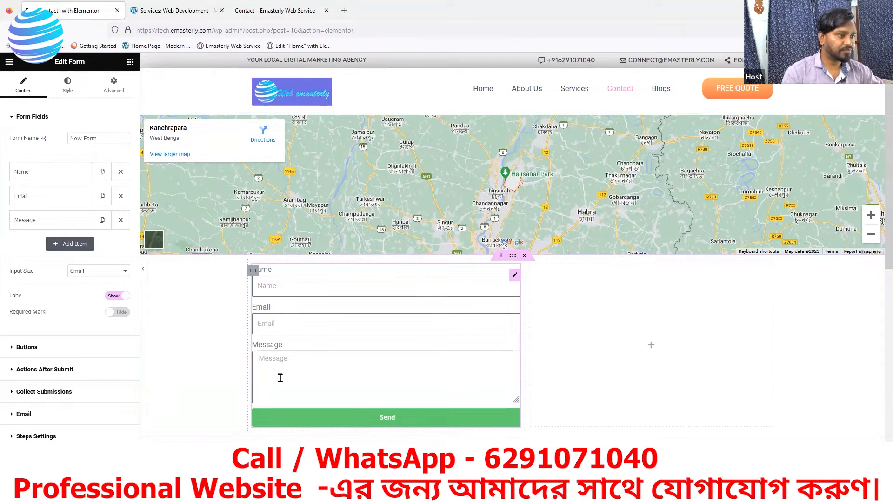
Step: Duplicate the Name field three times so the form shows four Name fields
click(209, 11)
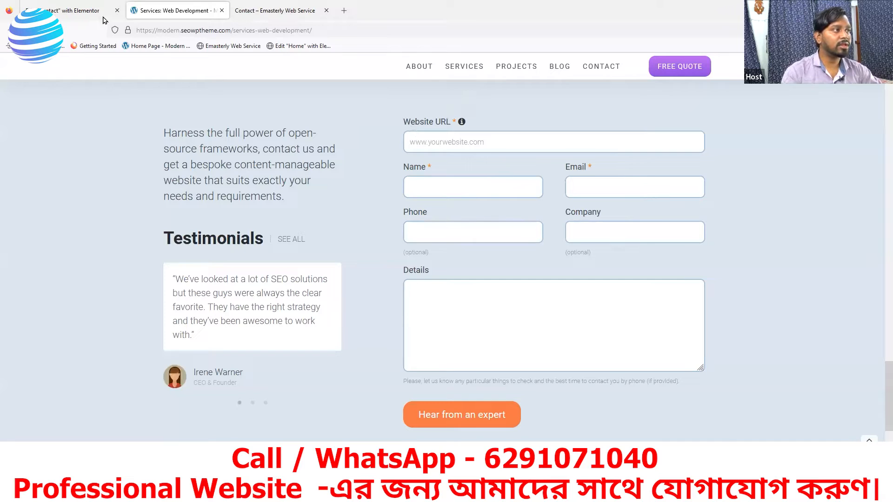
click(86, 12)
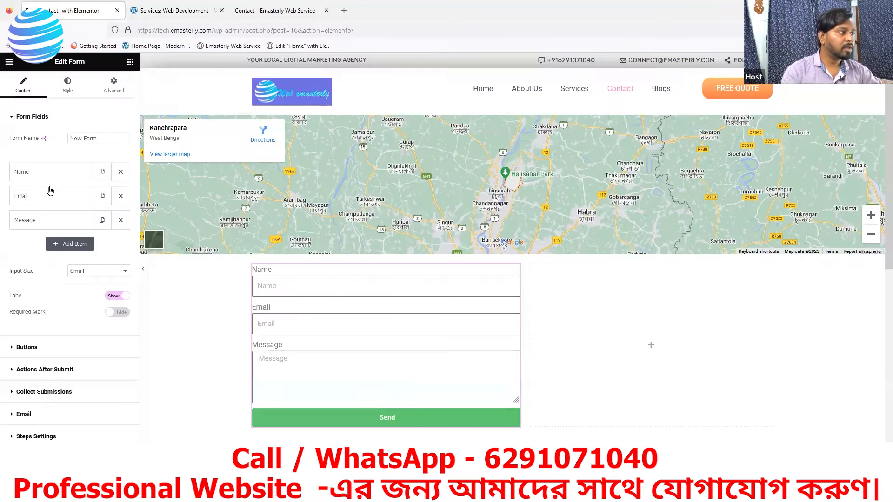
click(102, 172)
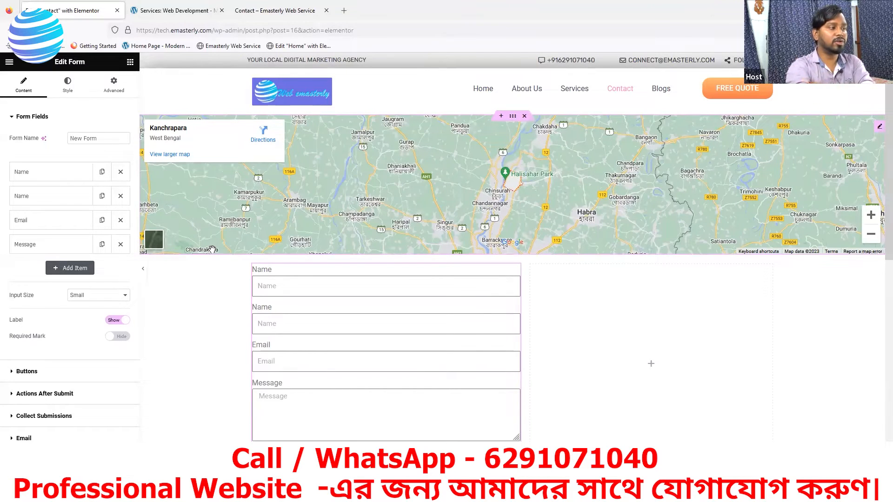
click(101, 172)
click(101, 172)
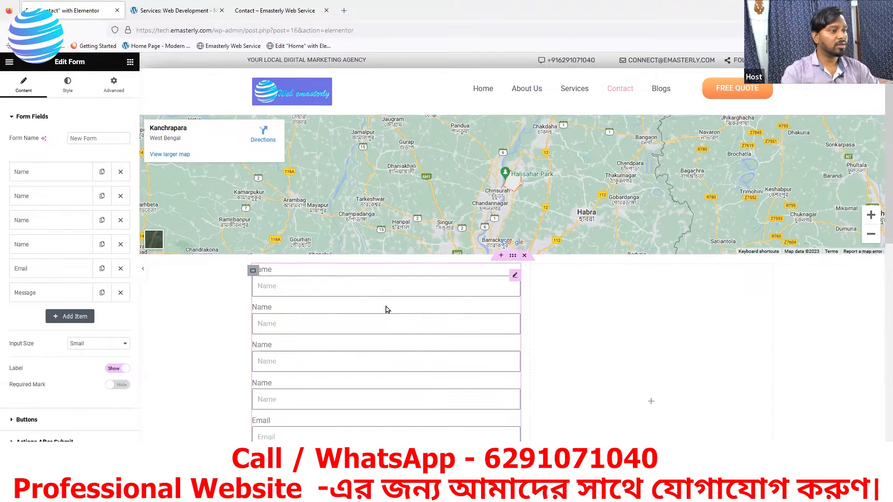
scroll(468, 323, down, 4)
scroll(271, 216, up, 2)
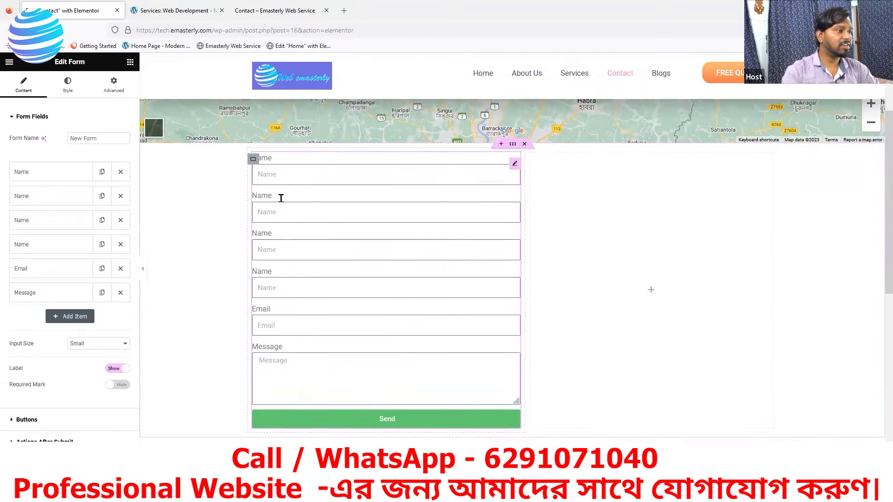
click(40, 174)
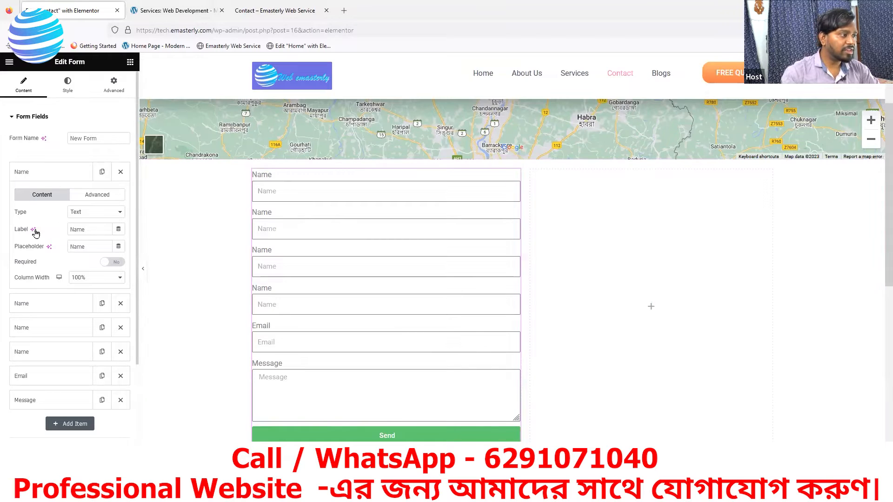
click(99, 230)
key(BackSpace)
key(BackSpace)
key(BackSpace)
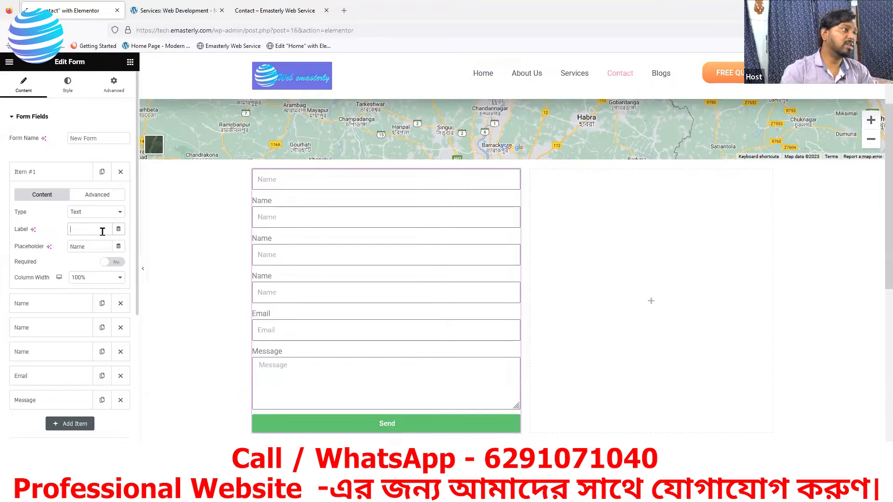
text(Website URL)
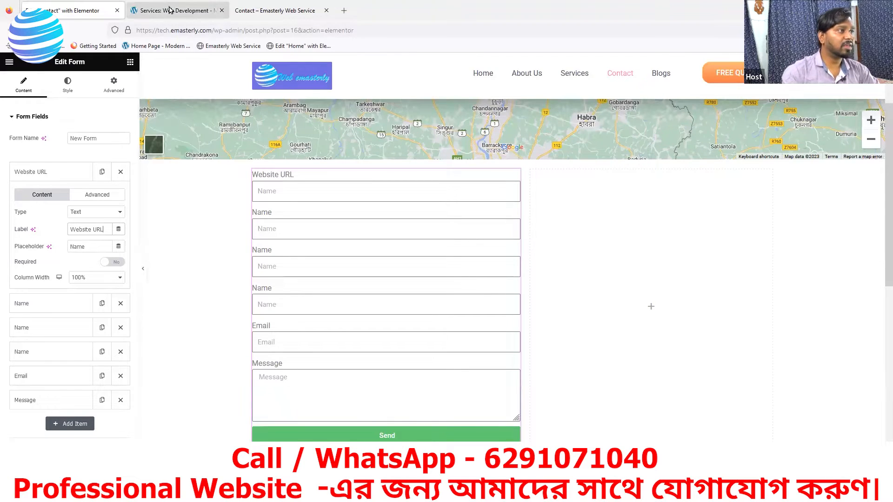
click(177, 10)
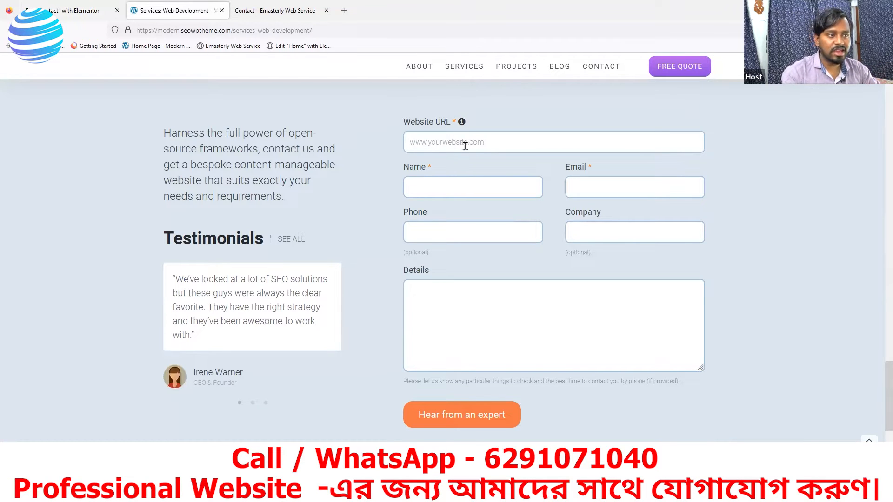
click(97, 14)
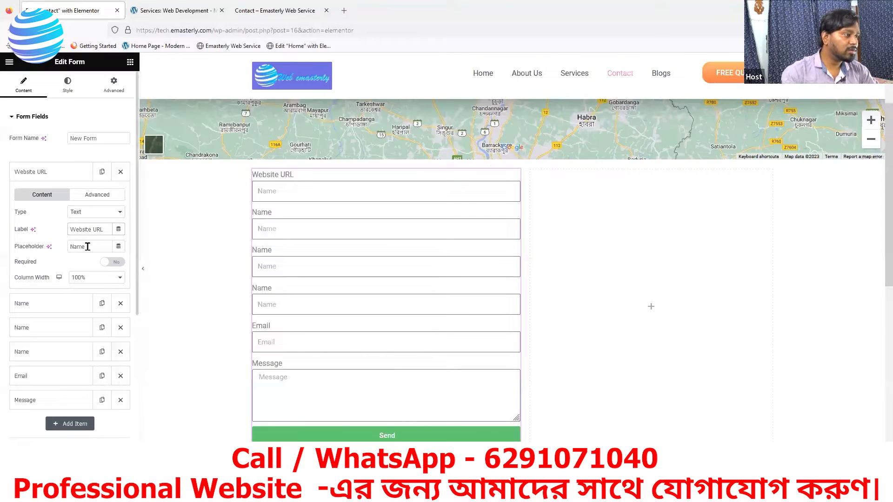
key(BackSpace)
key(BackSpace)
key(BackSpace)
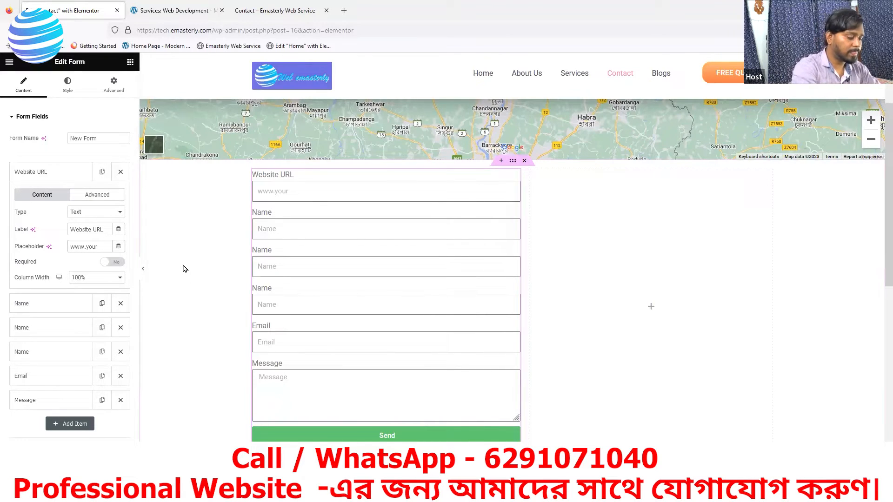
text(www.yourwebs)
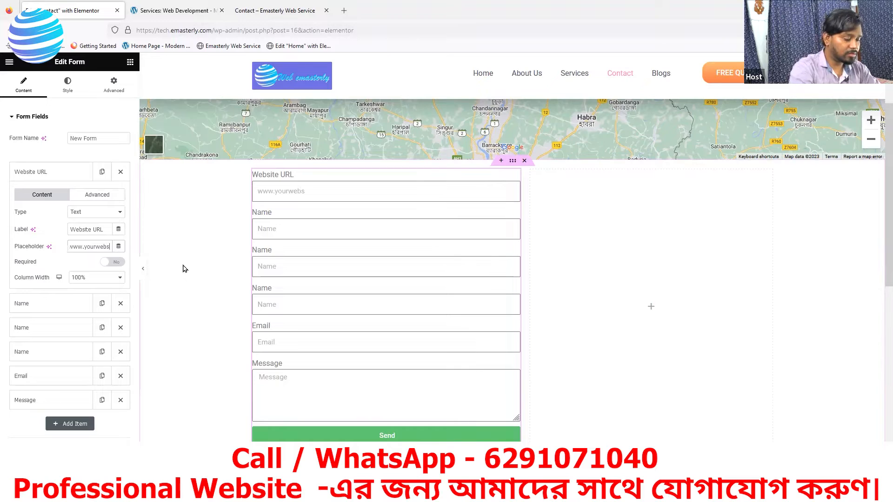
text(ite.com)
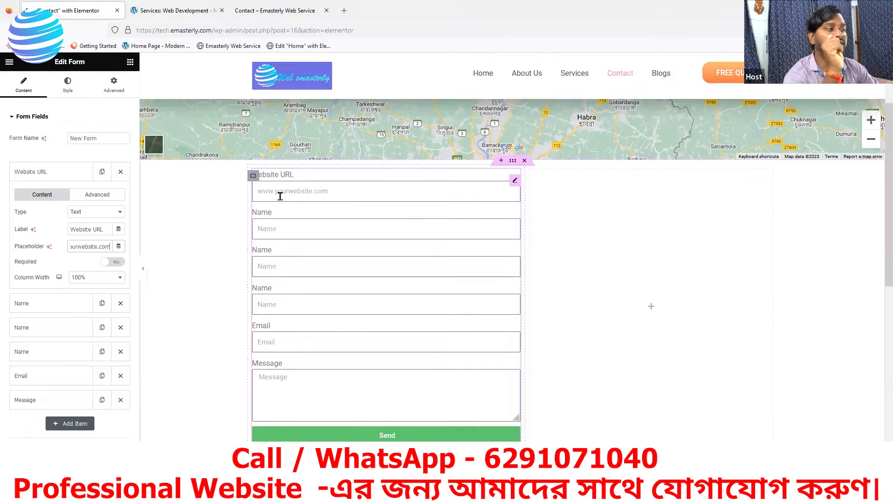
Step: Leave the Website URL field's type on Text, then view the reference contact form
click(111, 213)
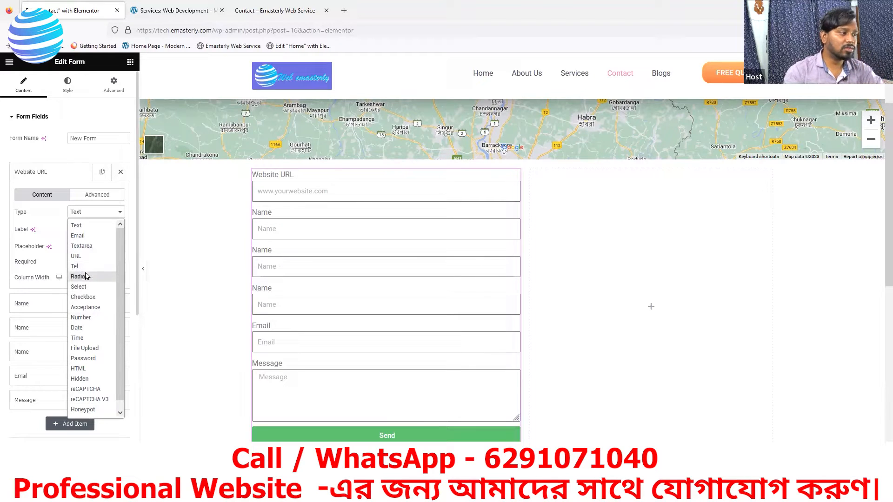
click(79, 227)
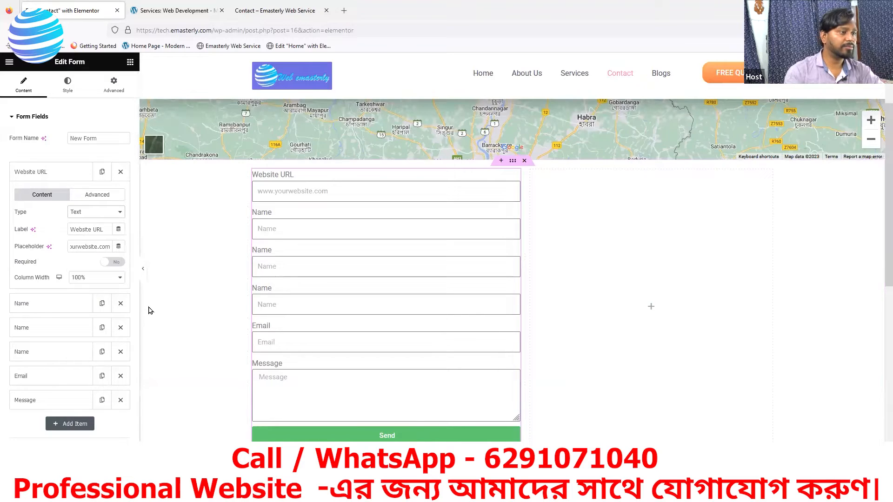
click(175, 10)
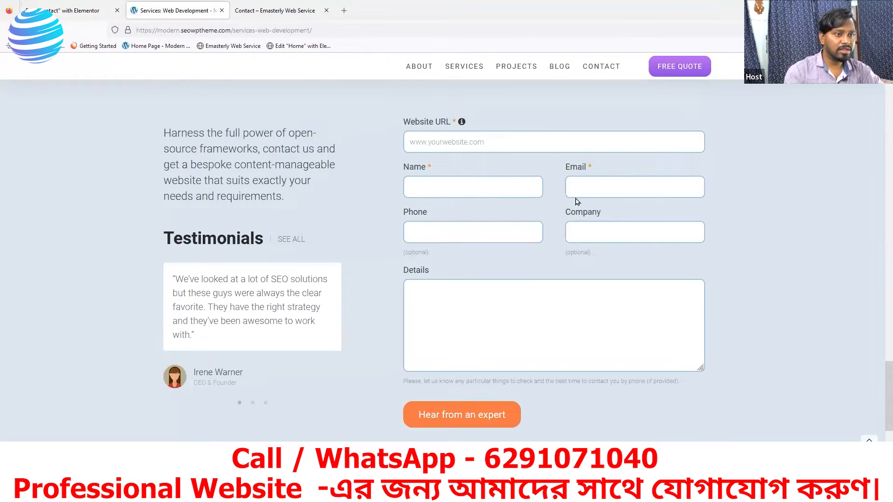
click(69, 10)
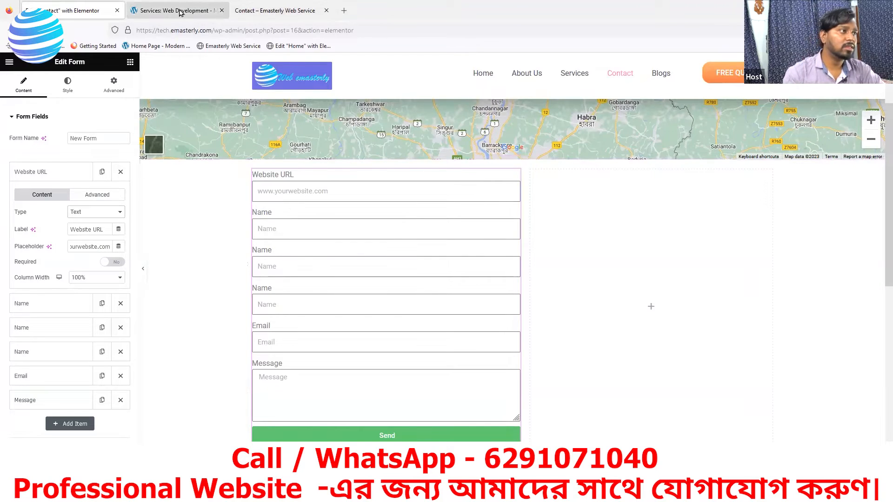
click(183, 10)
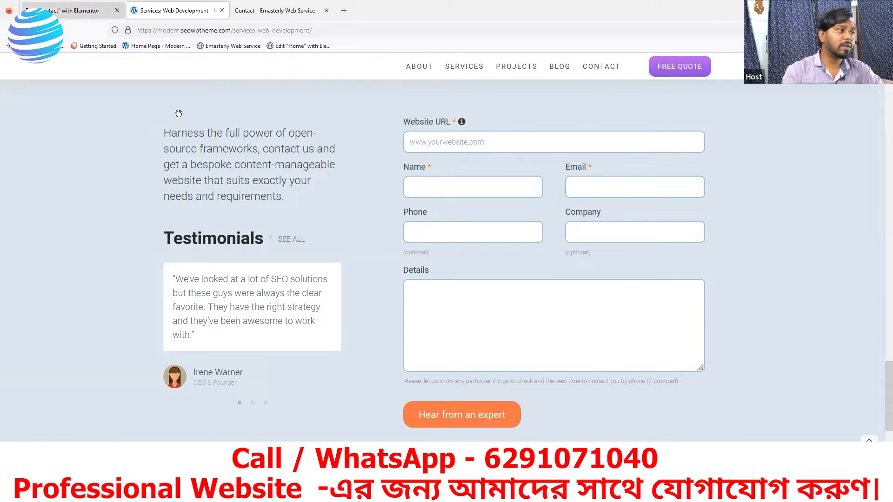
Step: Set the Website URL field's Required toggle to No, checking the reference form
click(79, 10)
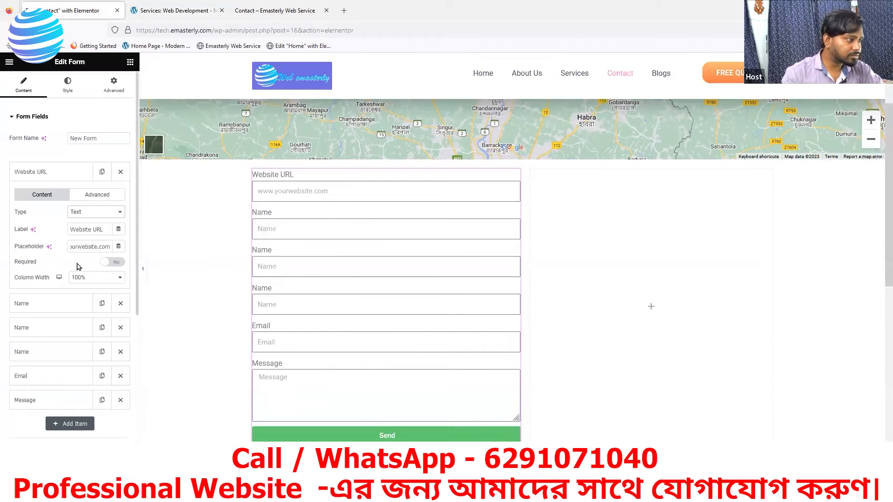
click(109, 263)
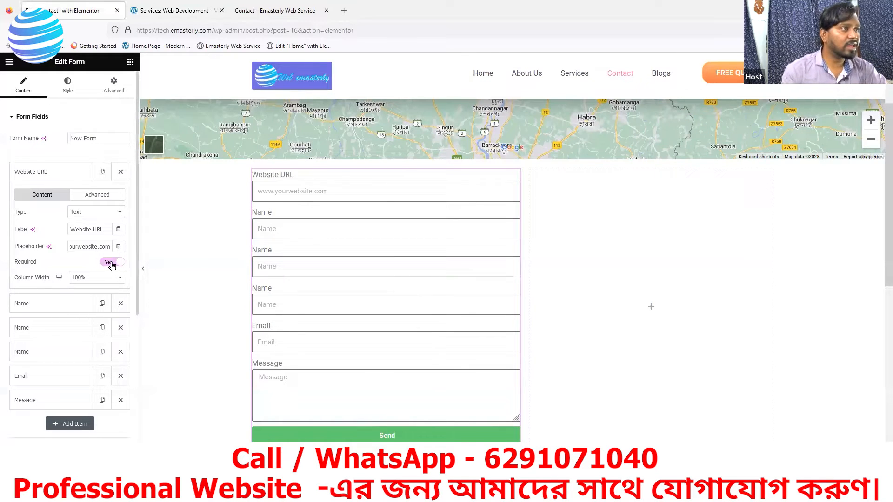
click(176, 10)
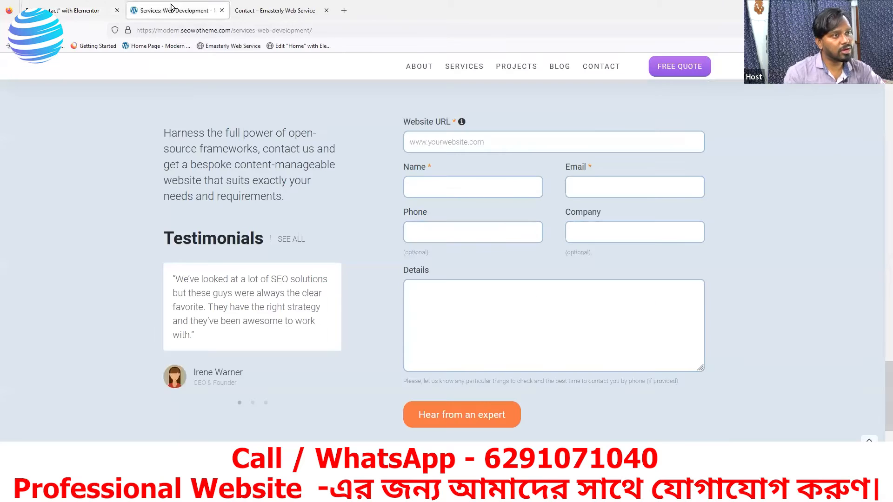
click(68, 11)
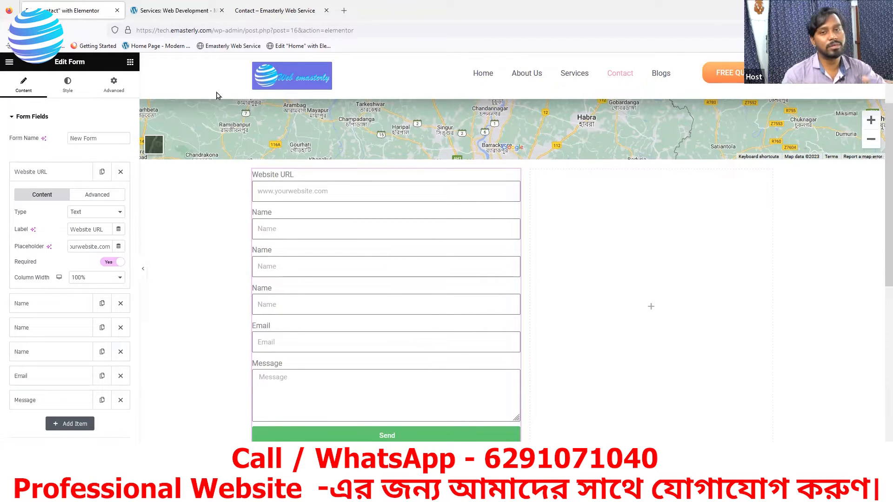
click(112, 263)
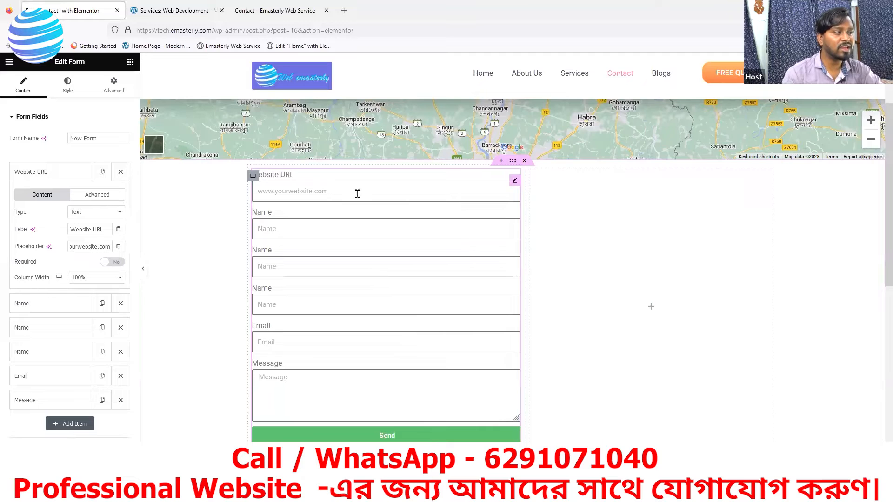
click(158, 10)
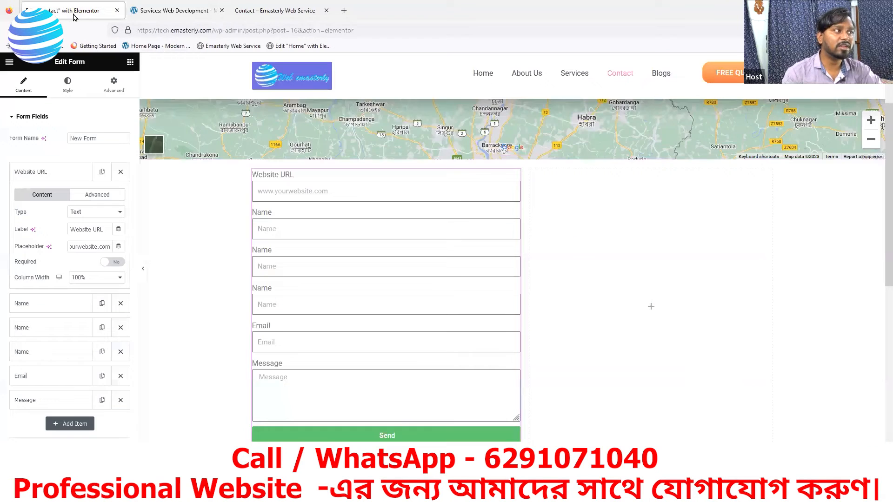
click(75, 15)
click(191, 18)
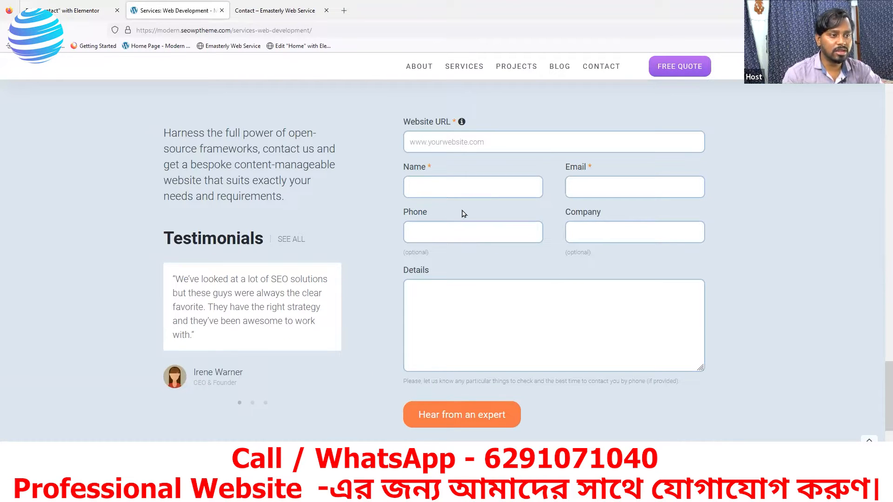
click(87, 17)
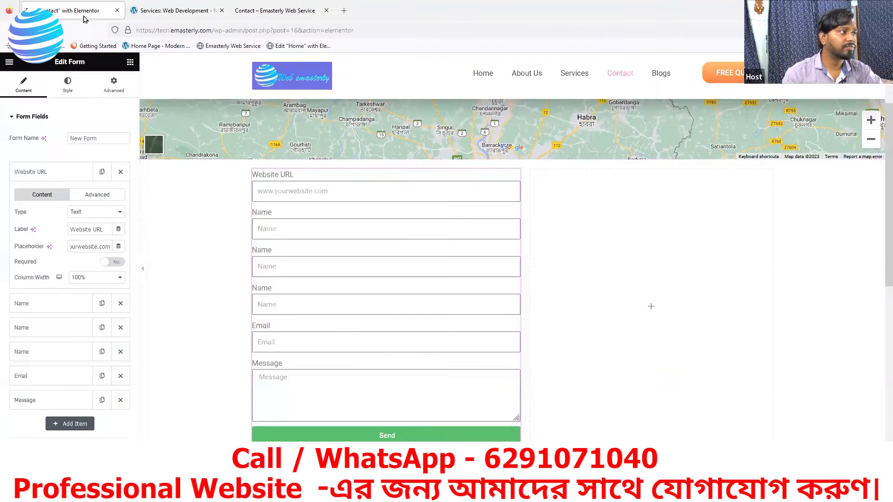
Step: Clear the first Name field's placeholder, make it required, and set its column width to 50%
click(64, 177)
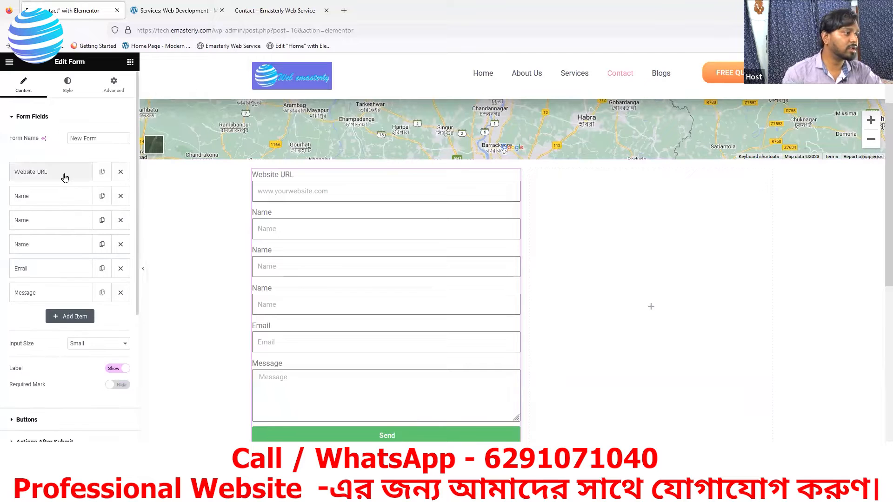
click(54, 204)
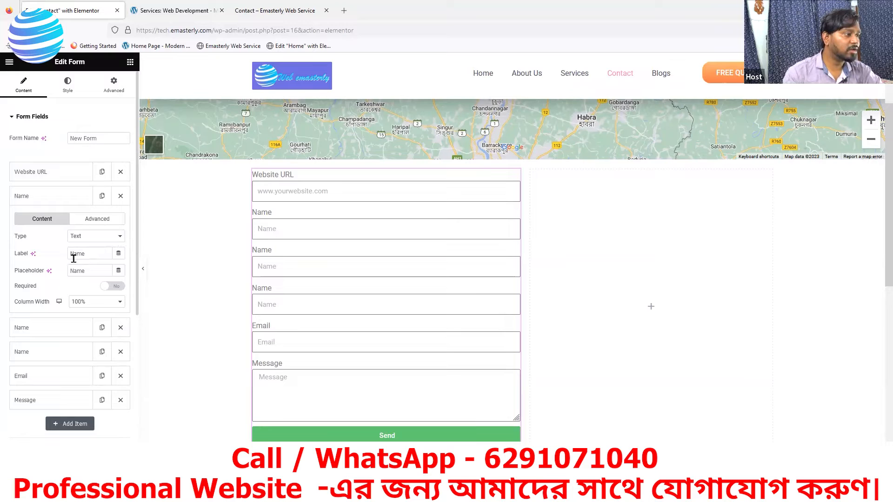
click(89, 272)
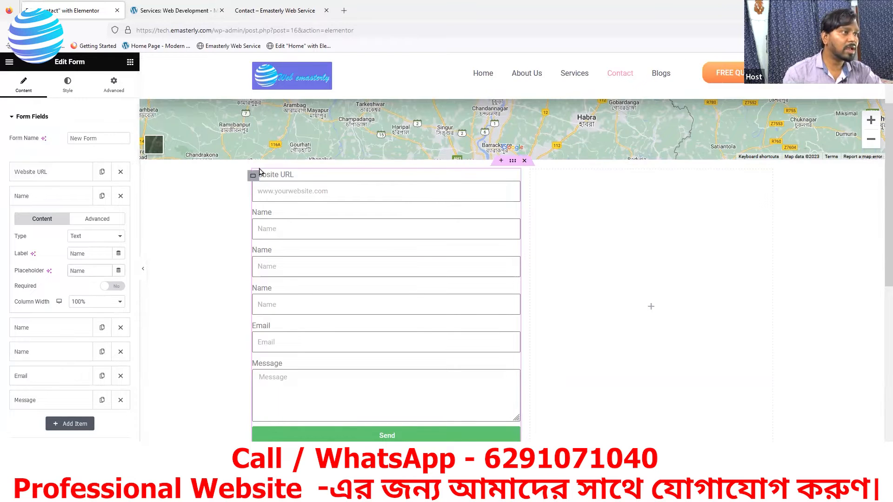
click(166, 13)
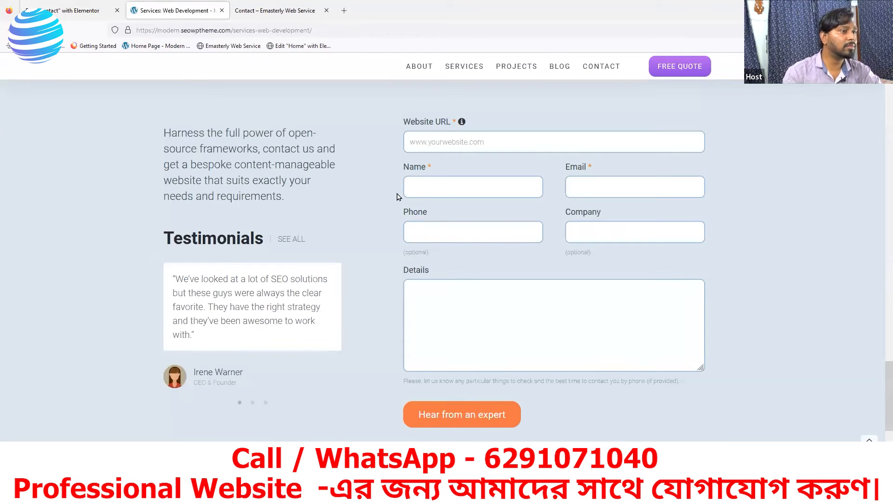
click(84, 11)
key(BackSpace)
key(BackSpace)
key(BackSpace)
key(BackSpace)
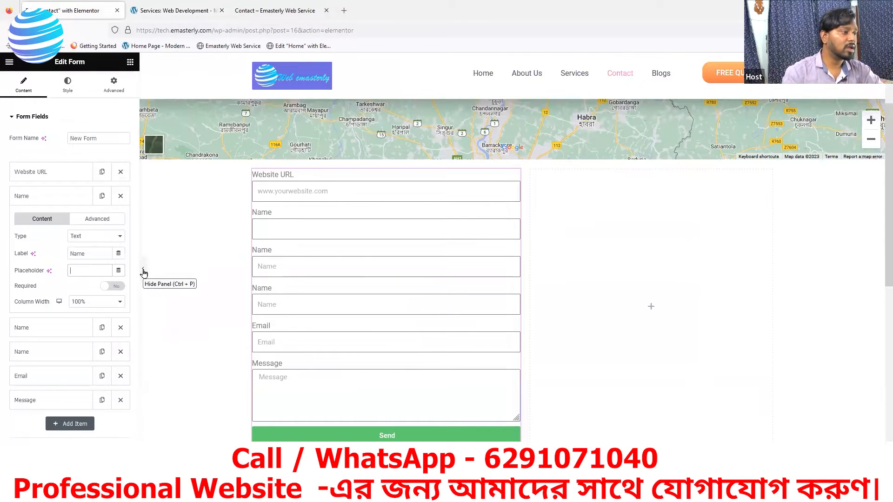
click(113, 288)
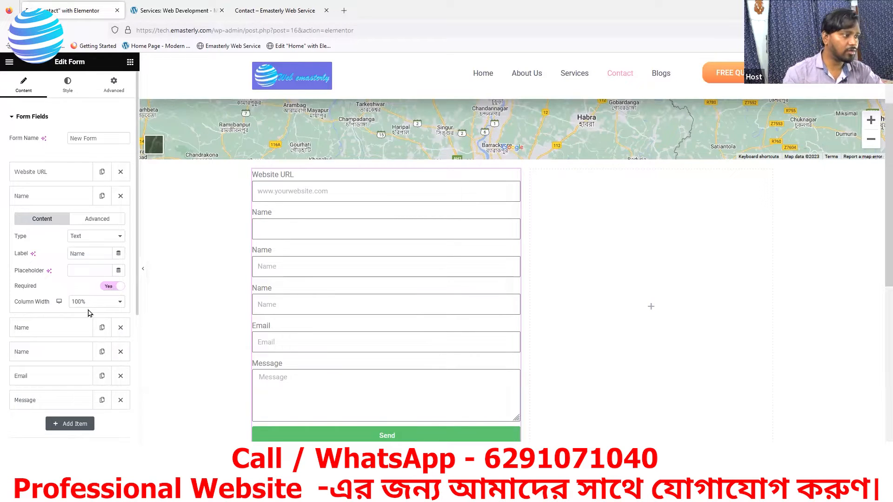
click(94, 305)
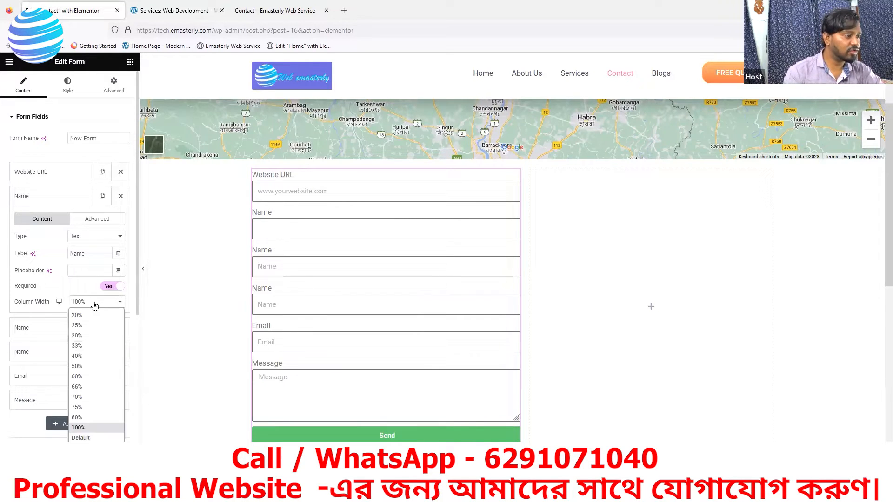
click(74, 364)
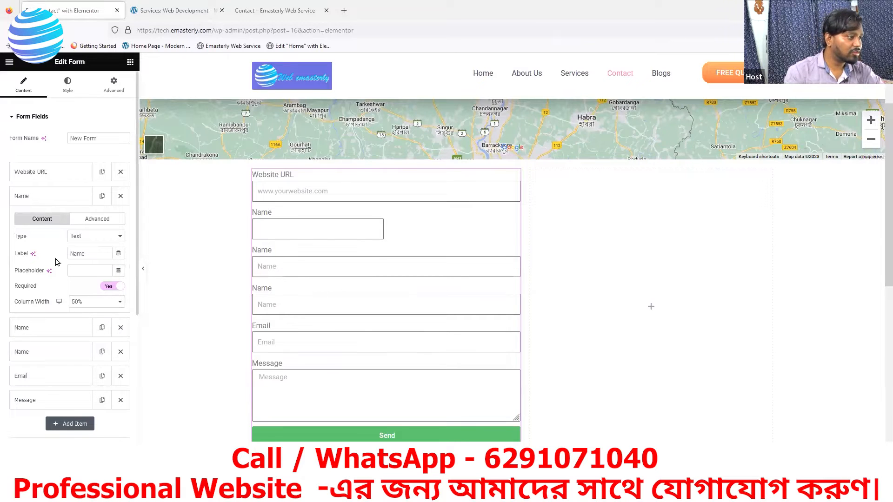
click(53, 201)
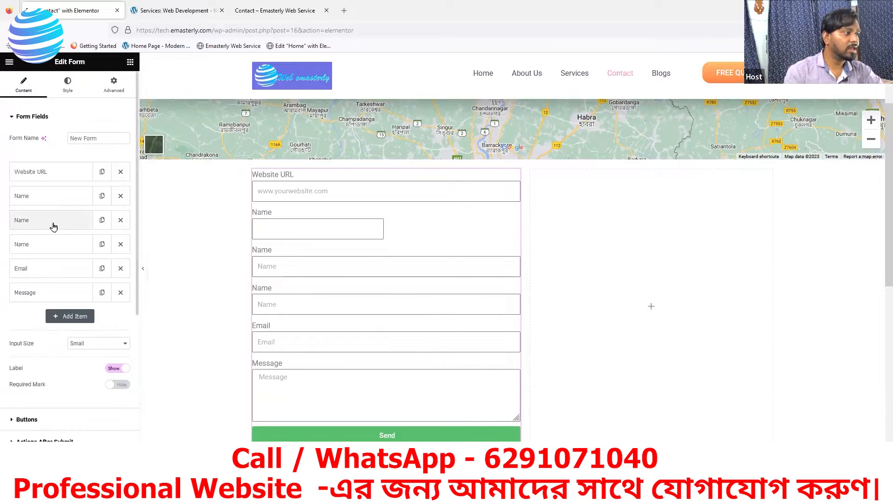
click(54, 226)
Step: Relabel the second Name field 'Email' and change its type to Email
click(169, 13)
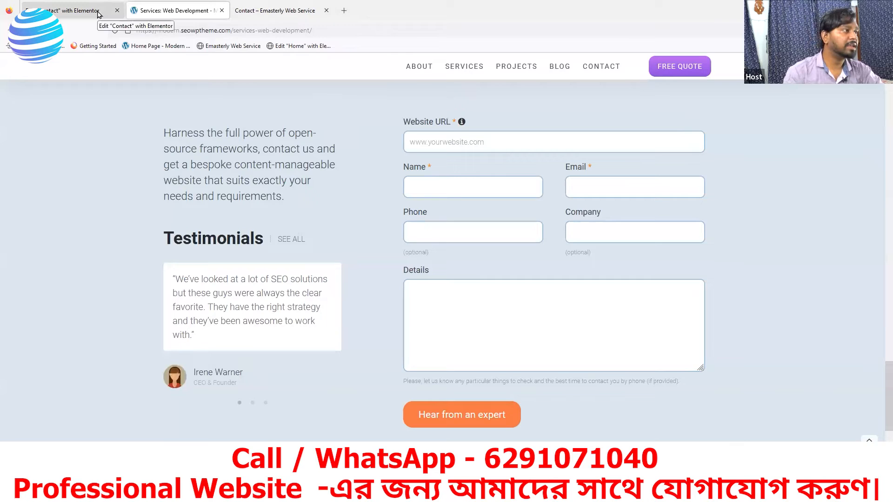
click(77, 11)
click(90, 274)
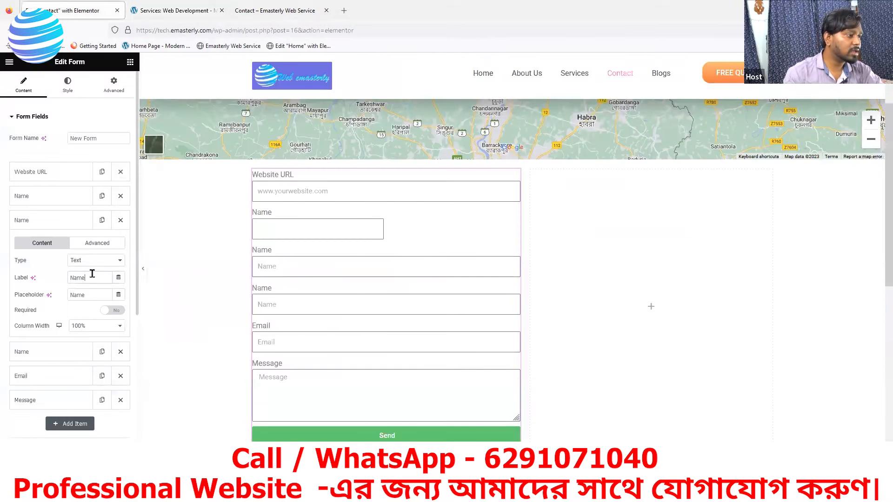
key(BackSpace)
key(BackSpace)
key(BackSpace)
text(E)
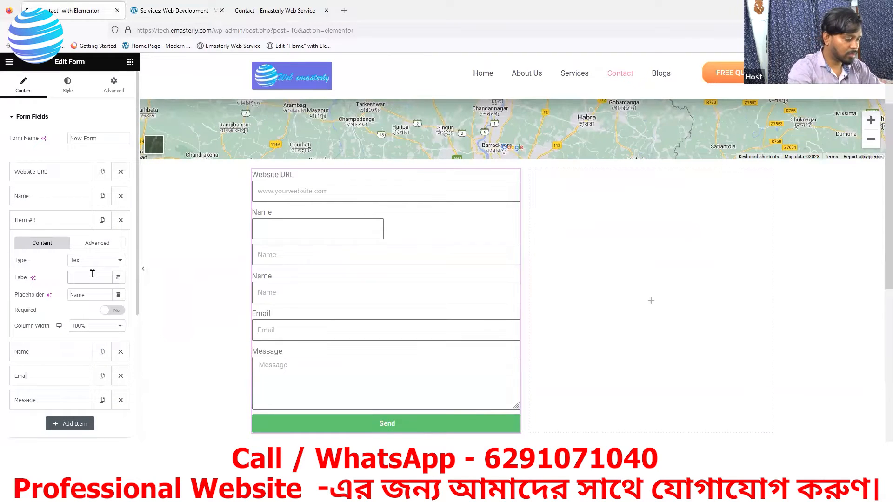
text(mail)
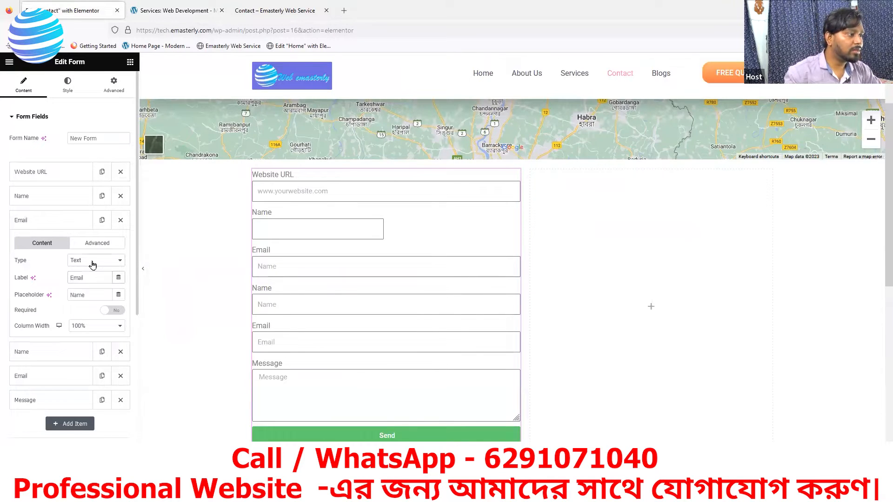
click(93, 262)
click(83, 284)
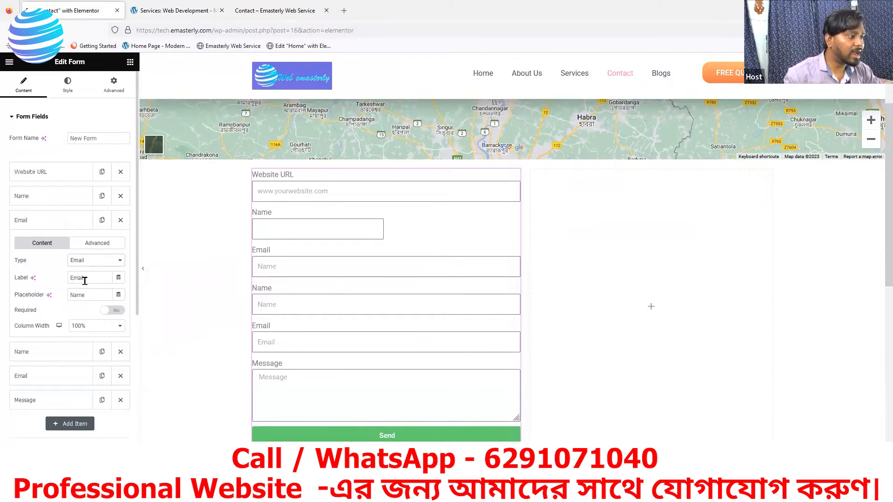
Step: Clear the Email field's placeholder, make it required, and set its column width to 50%
click(91, 294)
key(BackSpace)
key(BackSpace)
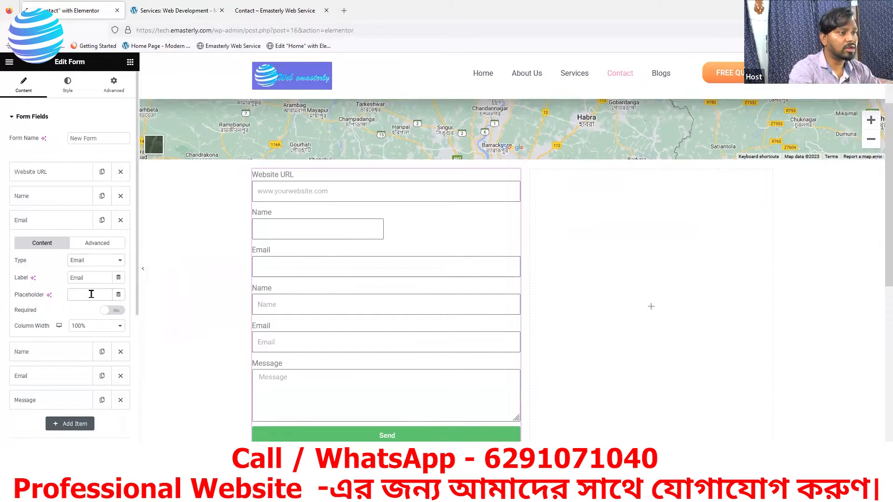
click(112, 311)
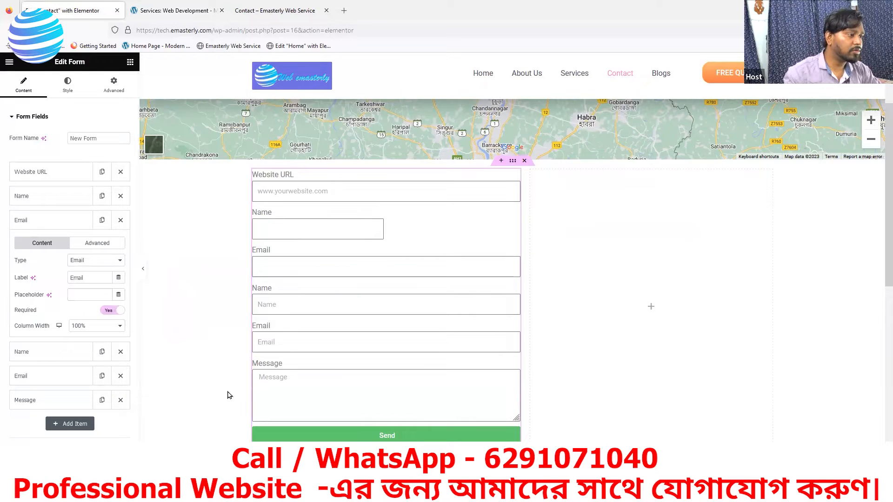
click(90, 329)
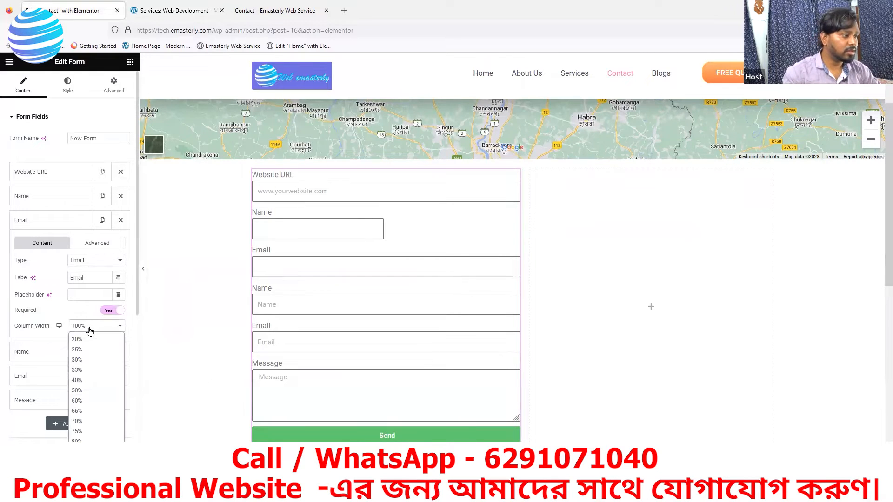
click(82, 393)
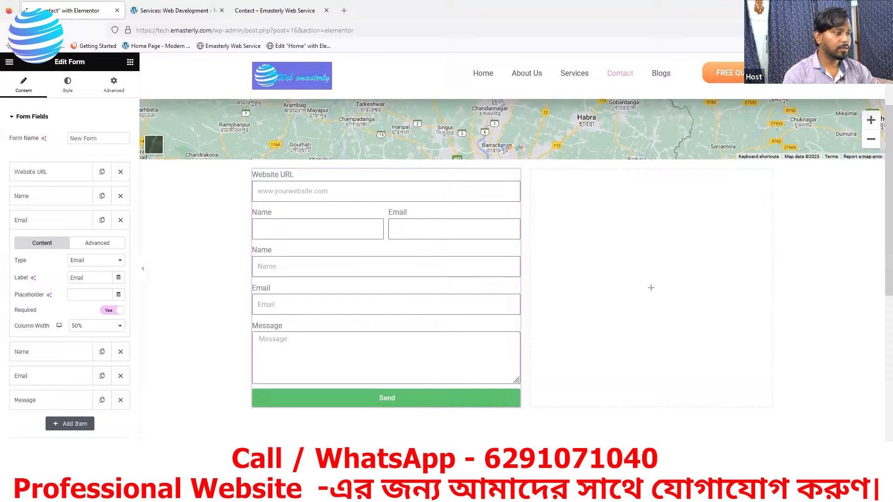
click(67, 227)
click(168, 8)
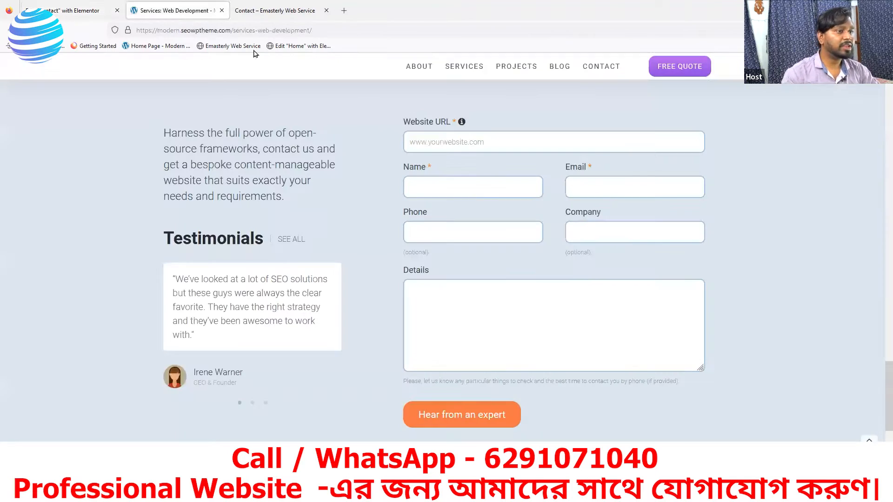
click(86, 11)
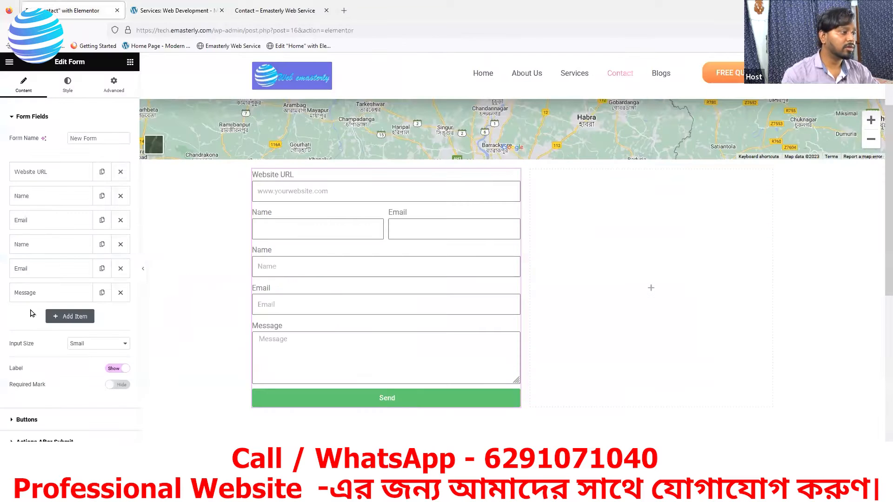
Step: Make the next Name field a Number field labelled 'Phone No' with no placeholder
click(54, 246)
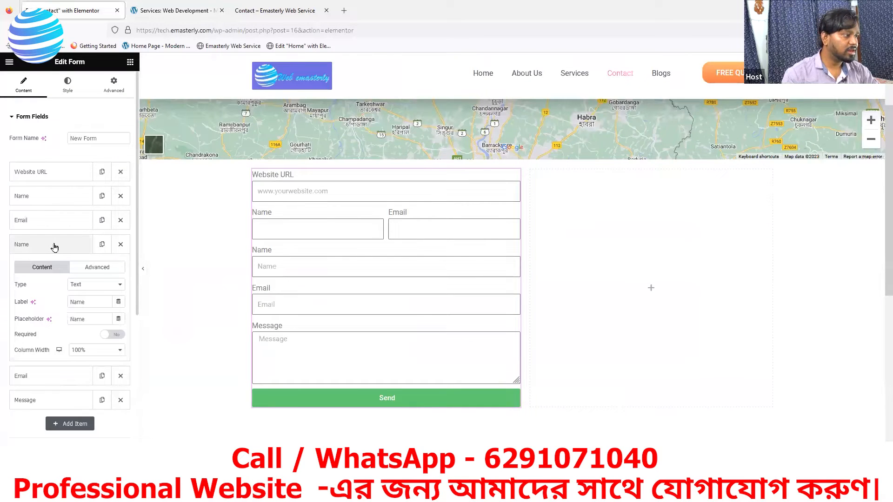
click(91, 285)
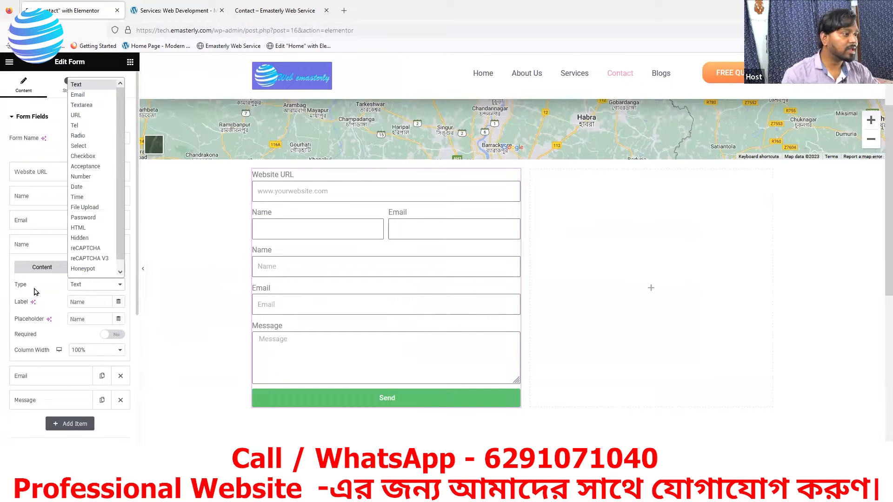
click(82, 177)
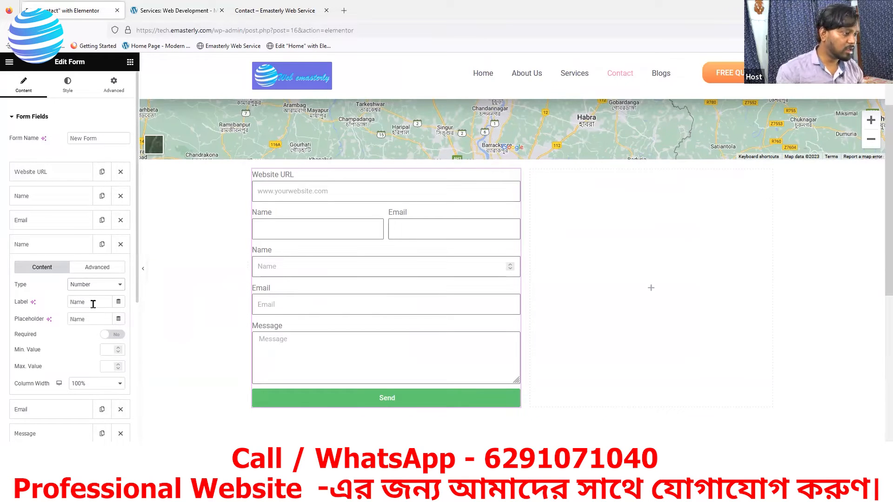
key(BackSpace)
key(BackSpace)
key(BackSpace)
text(P)
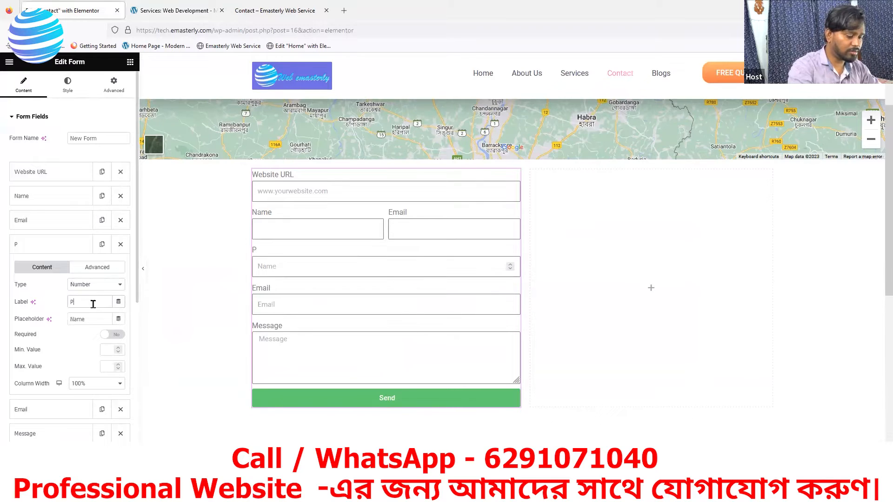
text(hone No)
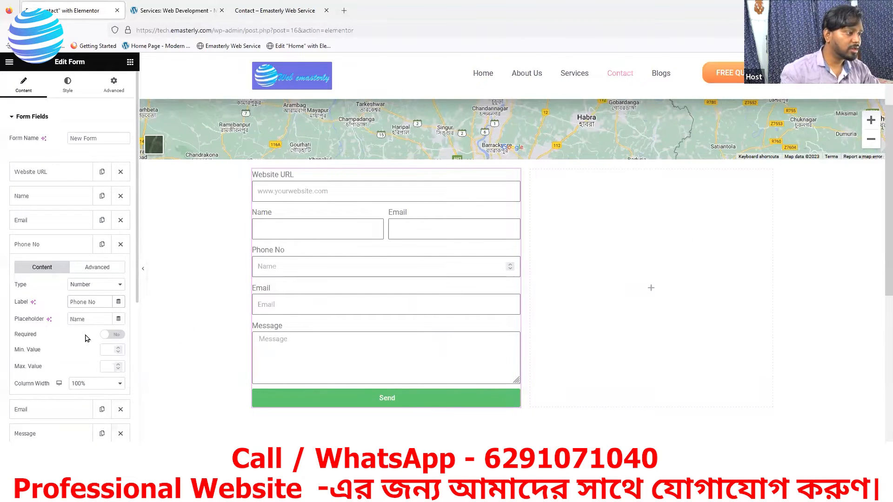
click(93, 316)
key(BackSpace)
key(BackSpace)
key(BackSpace)
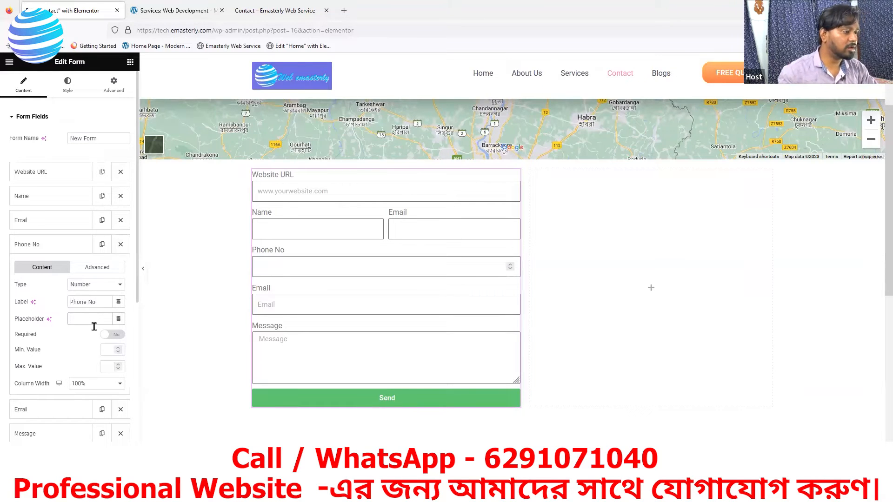
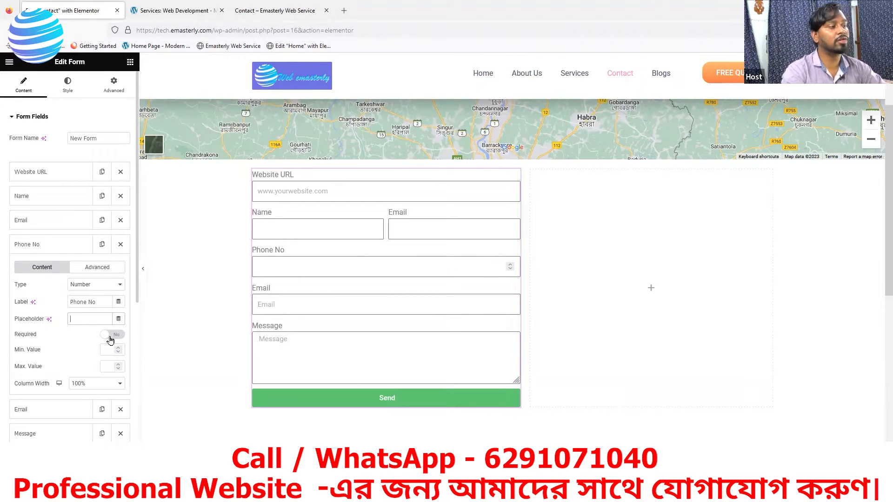
Step: Make the Phone No field required and set its column width to 50%
click(111, 336)
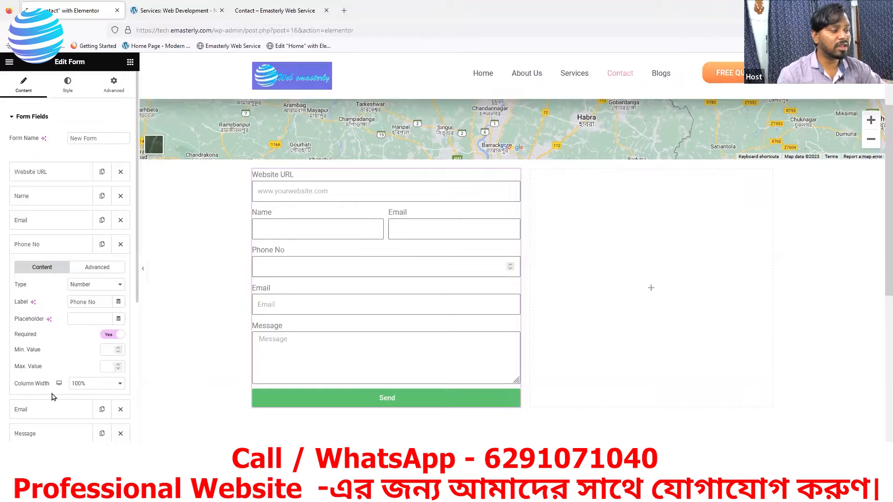
click(92, 385)
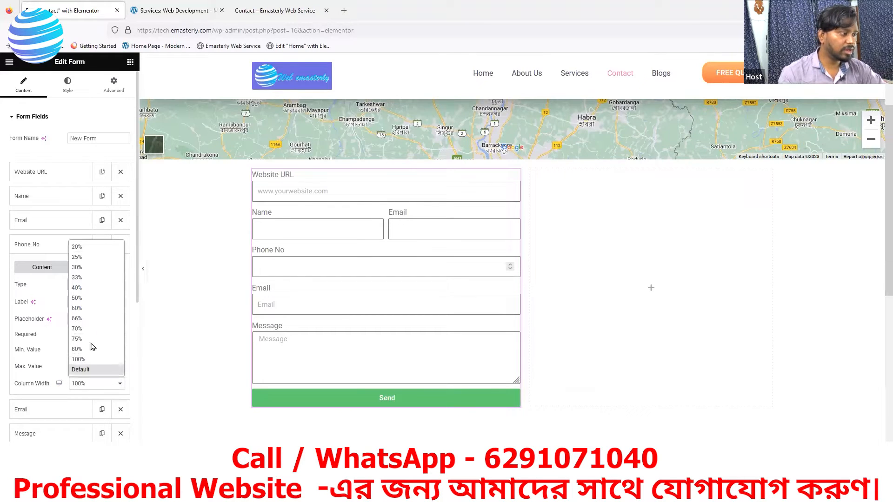
click(77, 298)
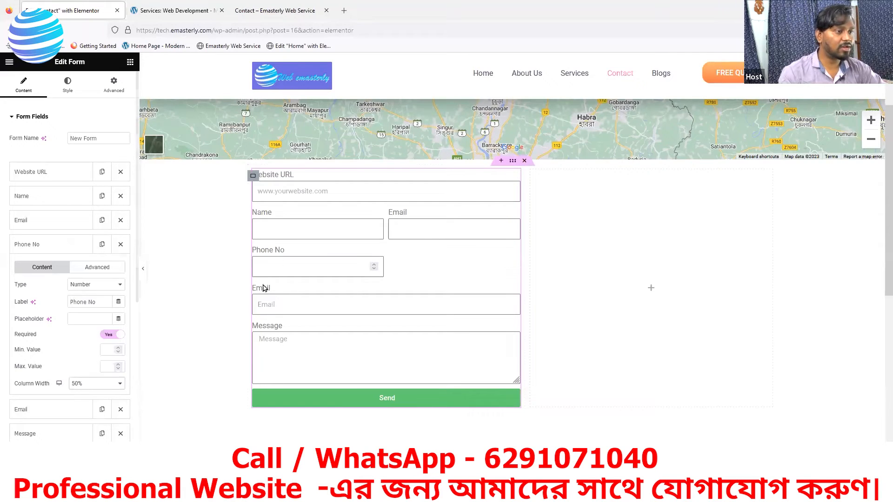
click(56, 249)
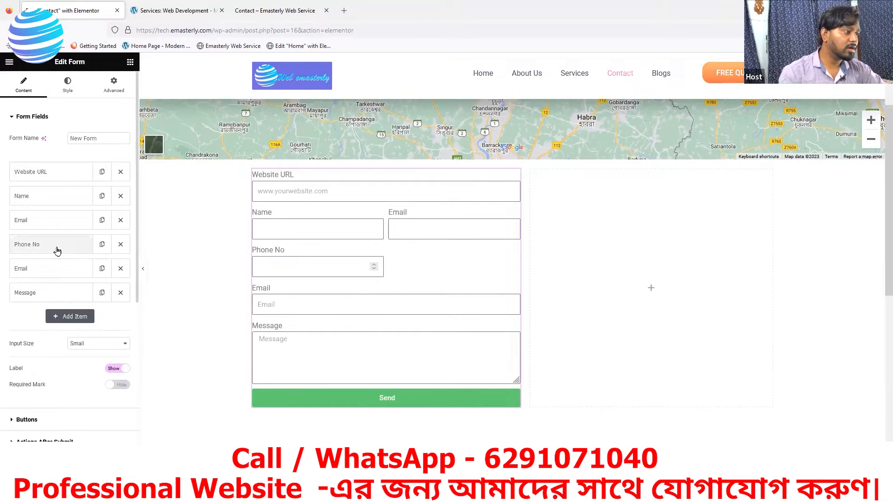
Step: Relabel the second Email field 'Company' and change its type to Text
click(40, 269)
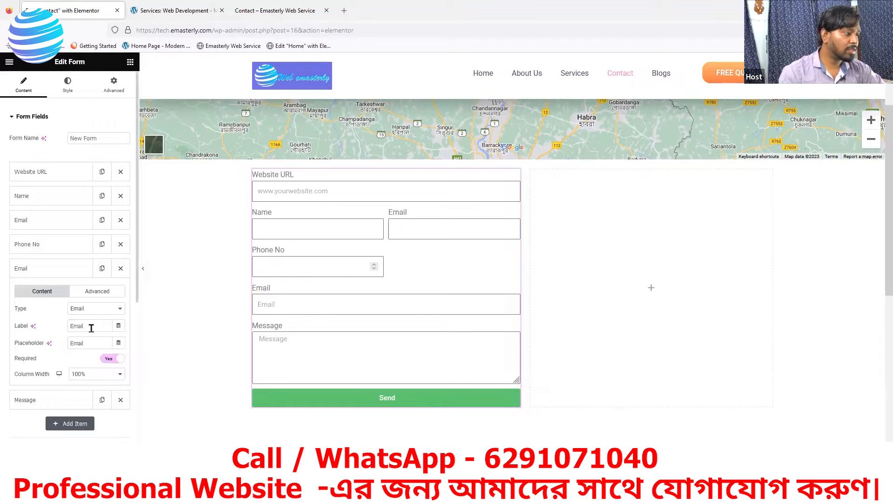
key(ctrl+a)
text(C)
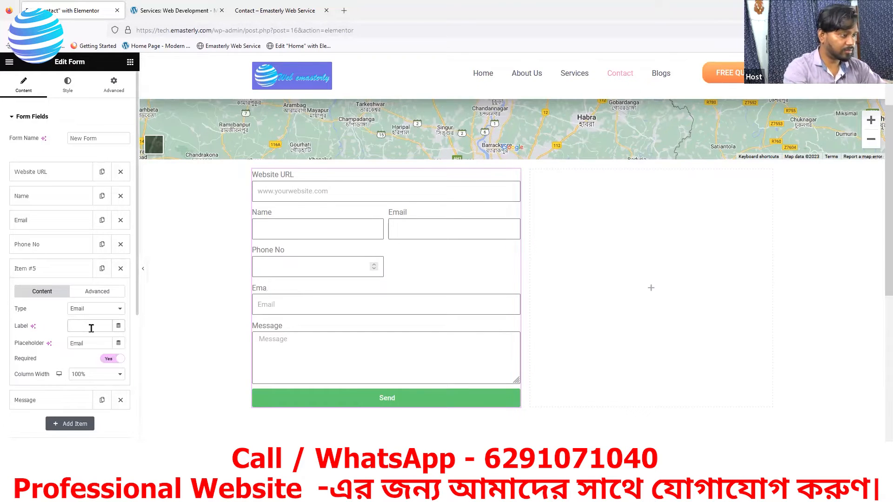
text(ompanyy)
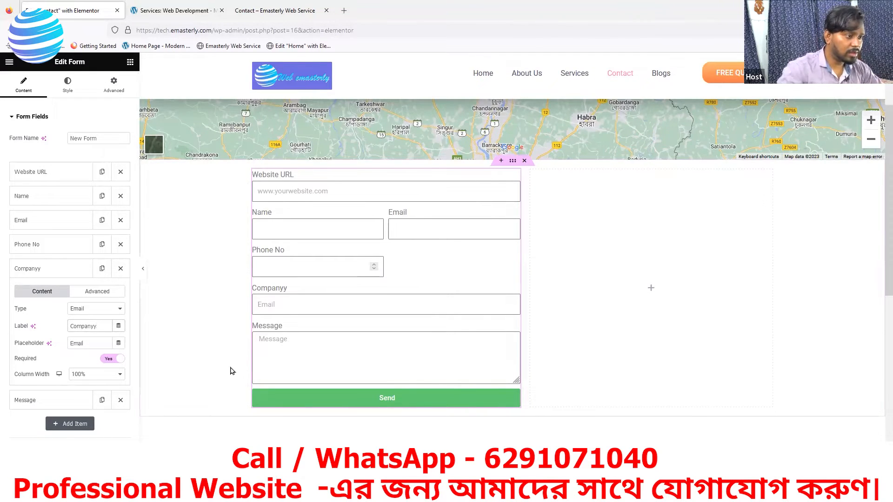
click(100, 315)
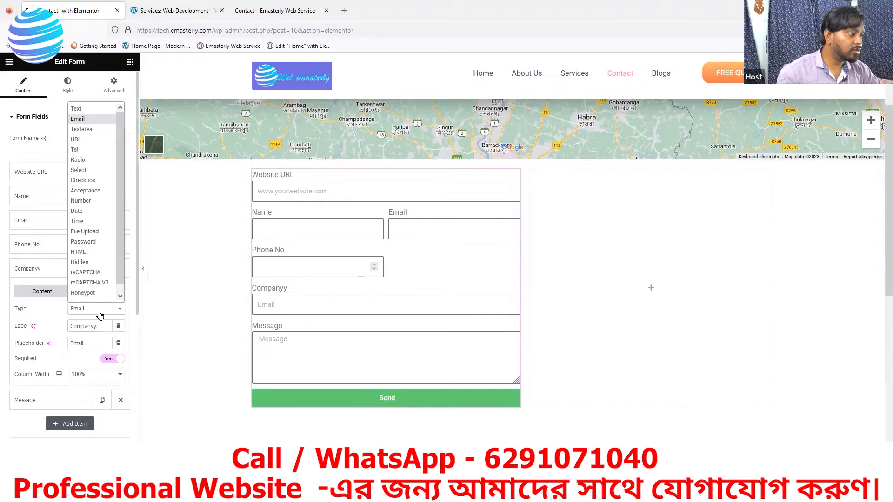
click(82, 111)
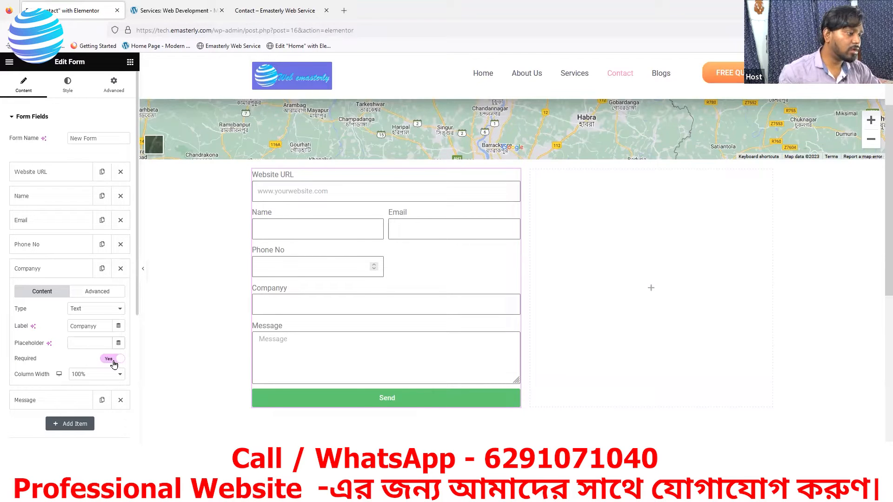
Step: Make Company optional at 50% column width, checking it against the reference form
click(114, 363)
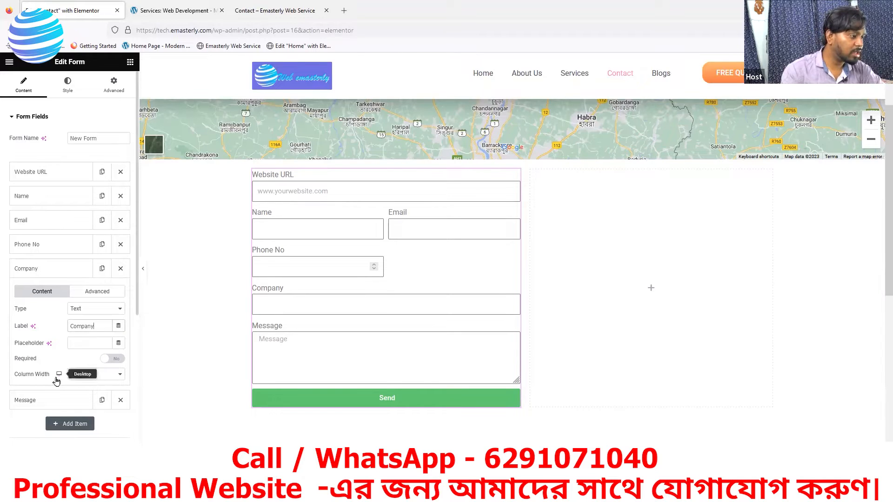
click(84, 378)
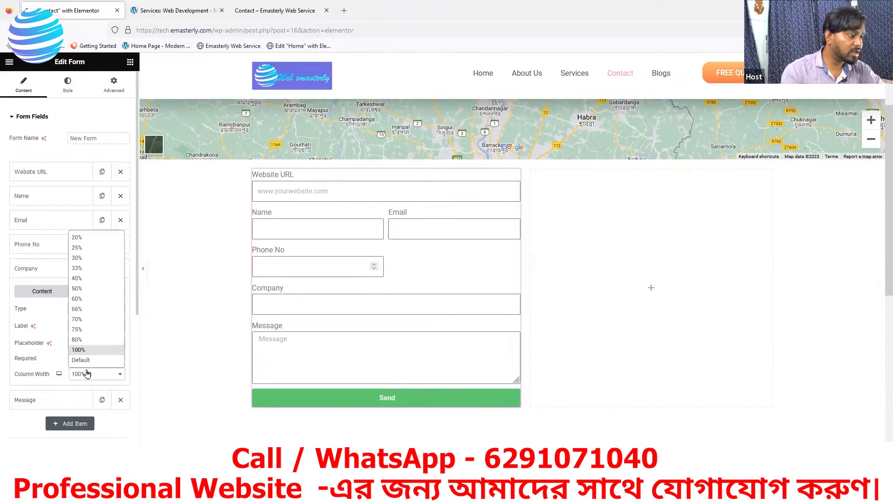
click(77, 288)
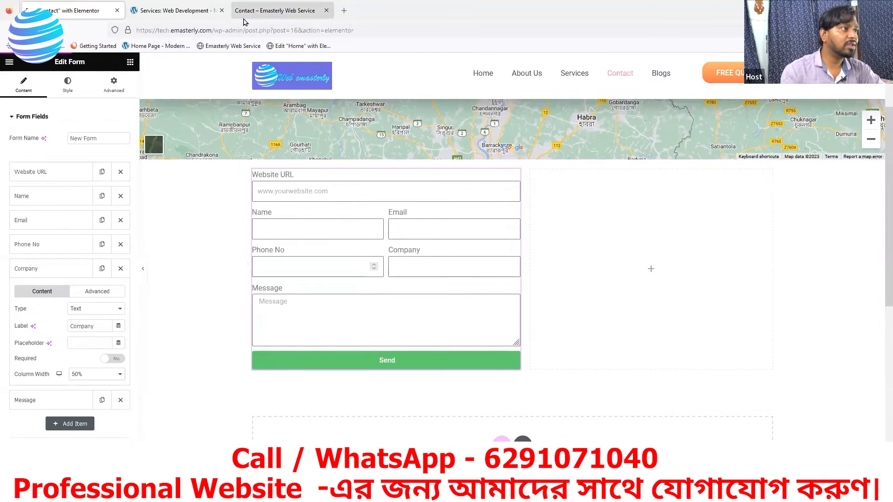
click(194, 13)
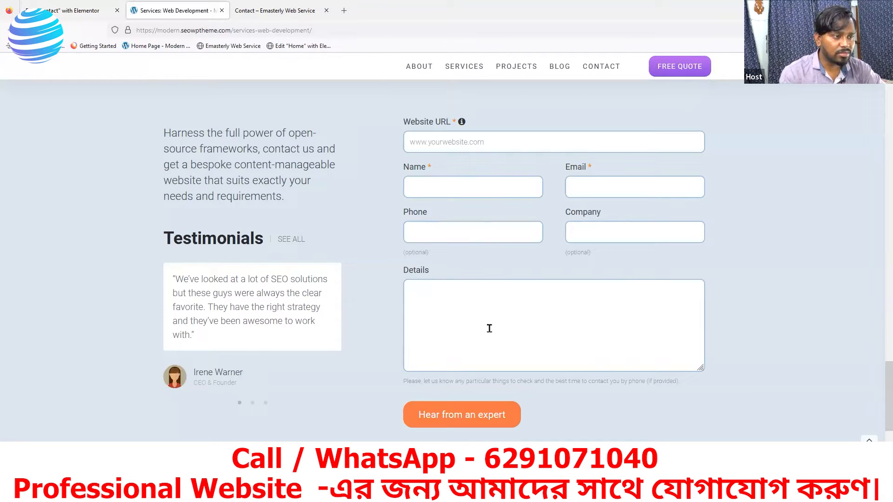
click(104, 12)
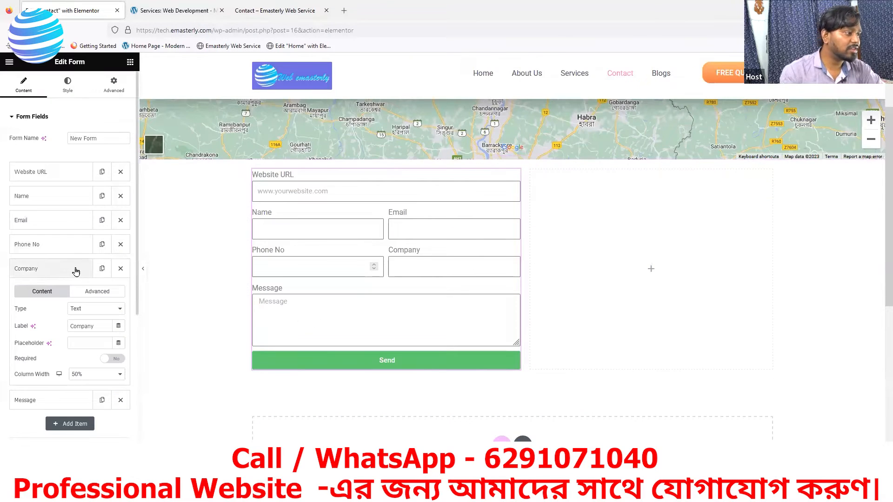
click(62, 273)
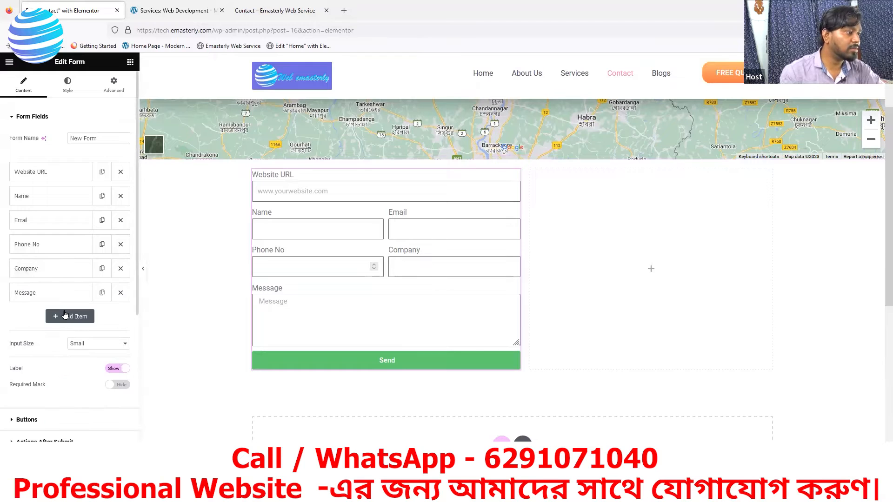
click(64, 293)
Step: Switch the Message field's type to Text and back to Textarea, checking the reference layout
scroll(180, 295, down, 2)
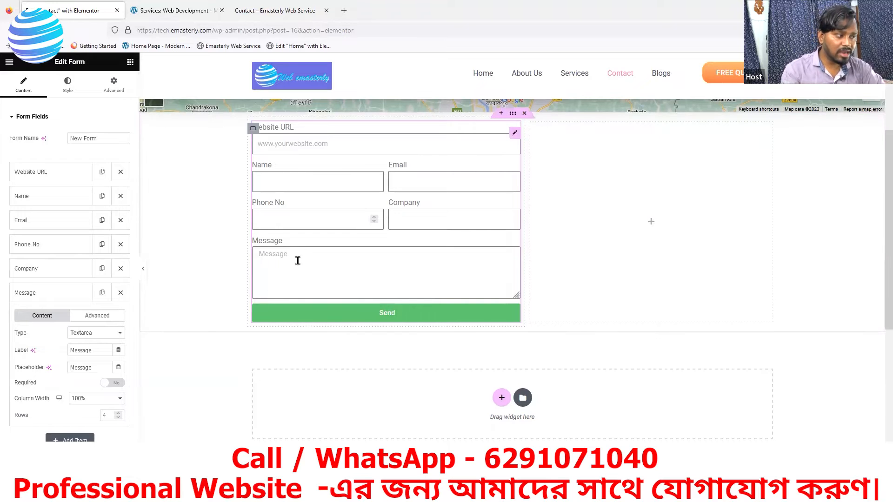
click(95, 333)
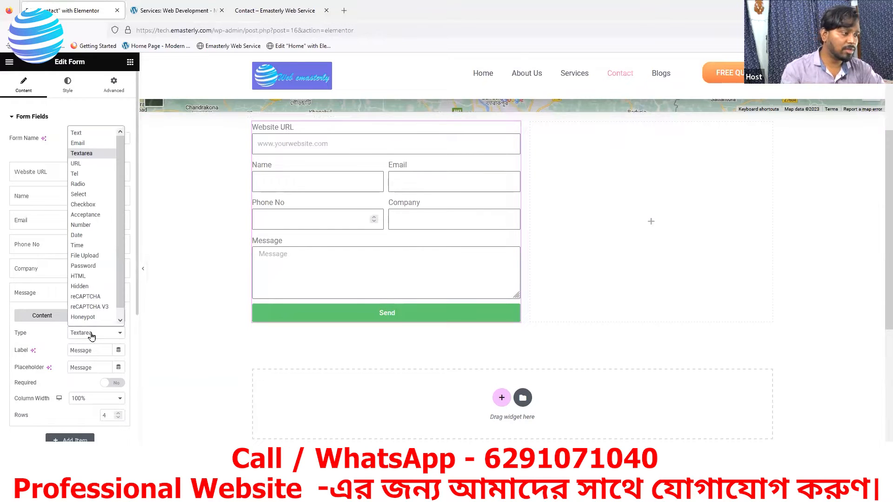
click(84, 133)
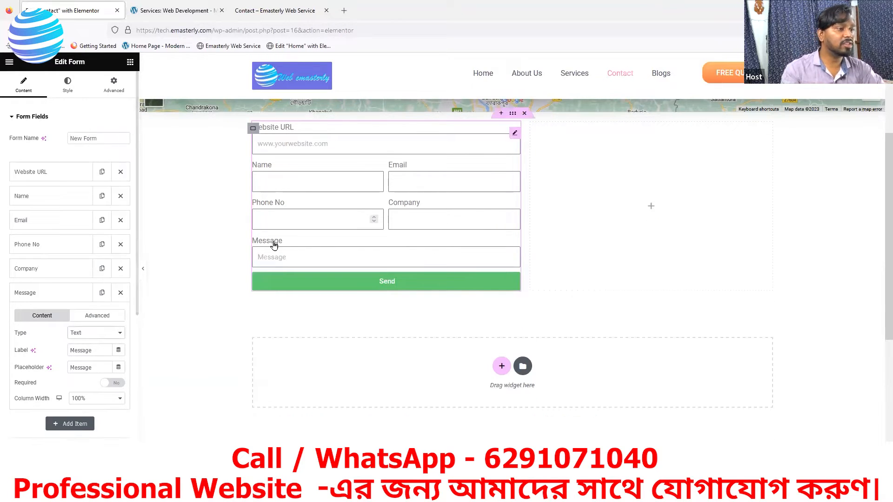
click(96, 336)
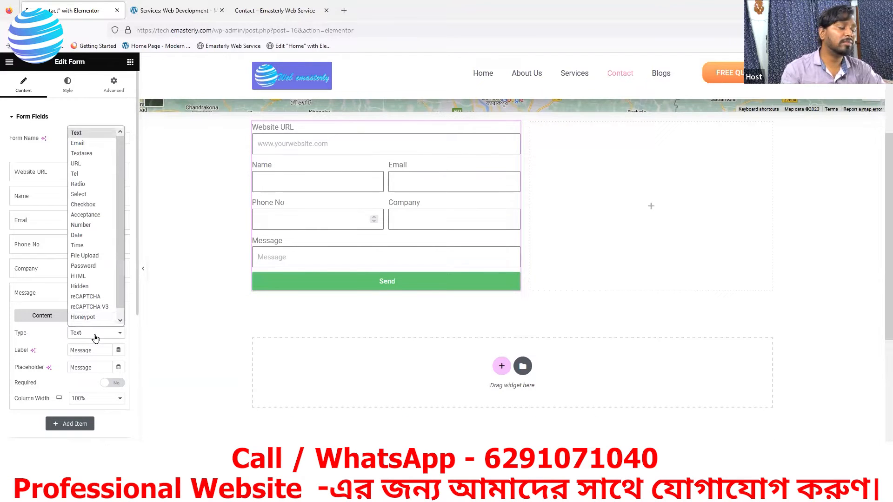
click(74, 154)
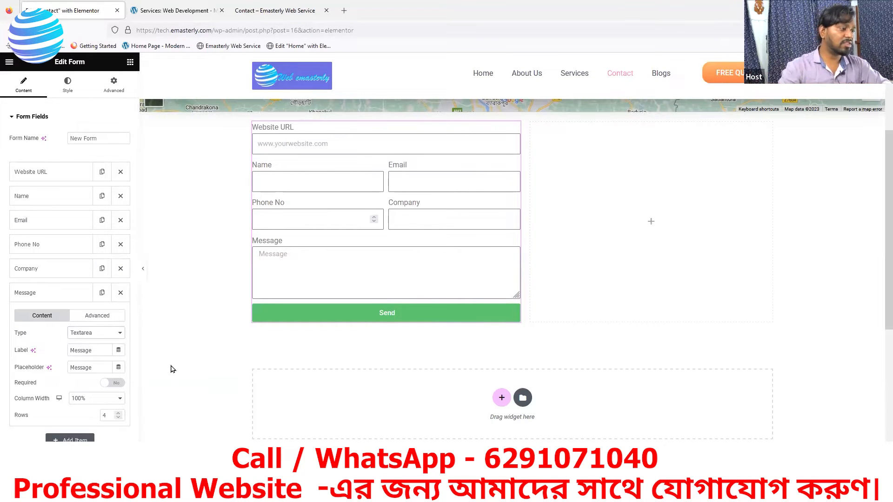
click(204, 10)
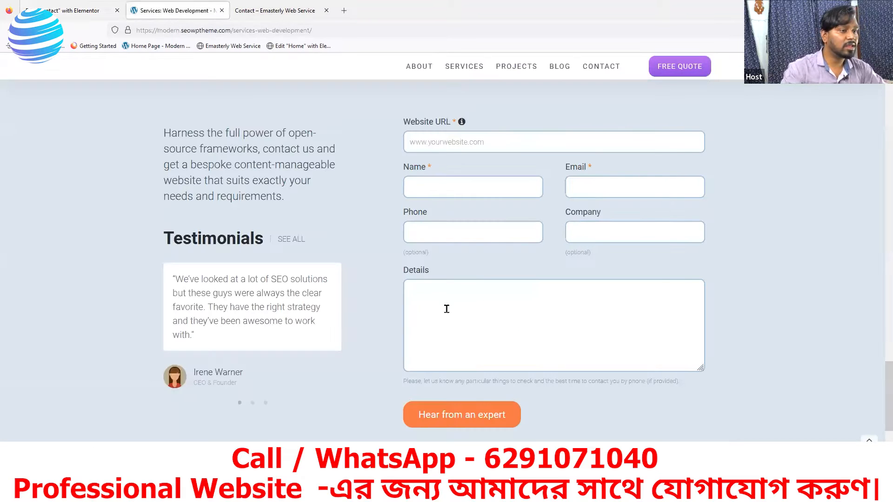
click(77, 10)
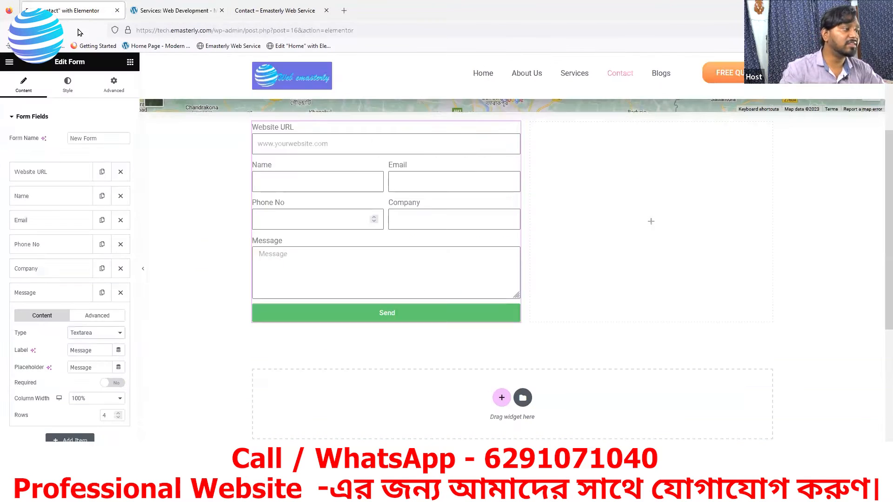
Step: Relabel the Message field 'Details' and delete its placeholder text
click(96, 355)
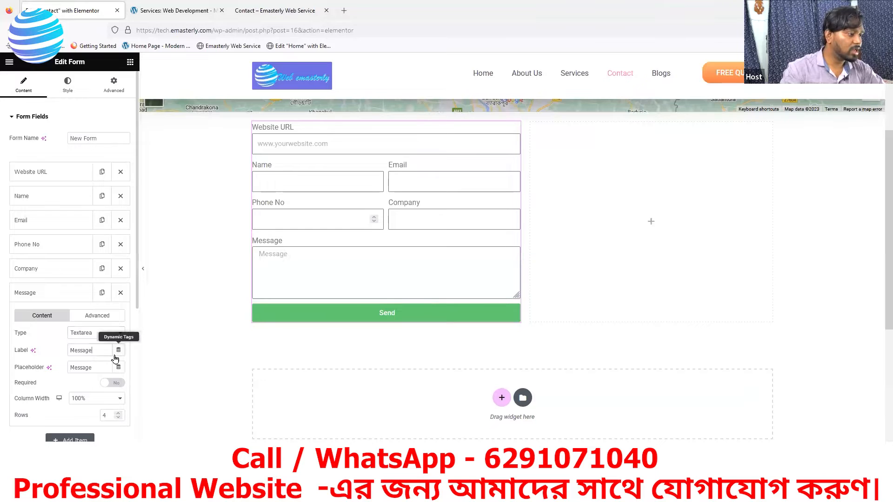
key(BackSpace)
key(BackSpace)
key(BackSpace)
key(BackSpace)
key(BackSpace)
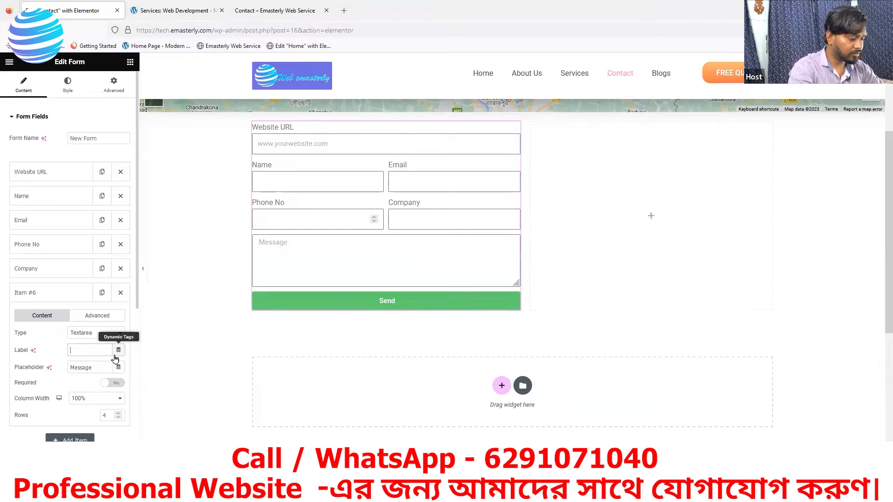
text(Details)
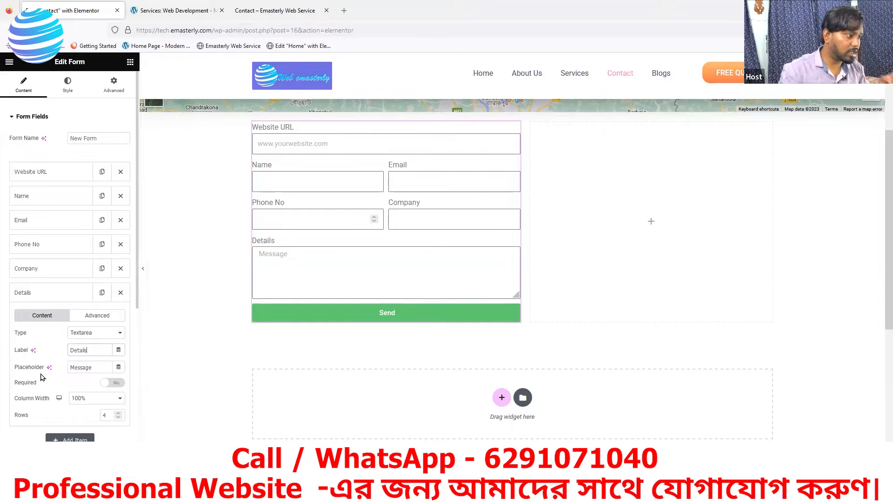
drag(101, 370, 73, 369)
key(BackSpace)
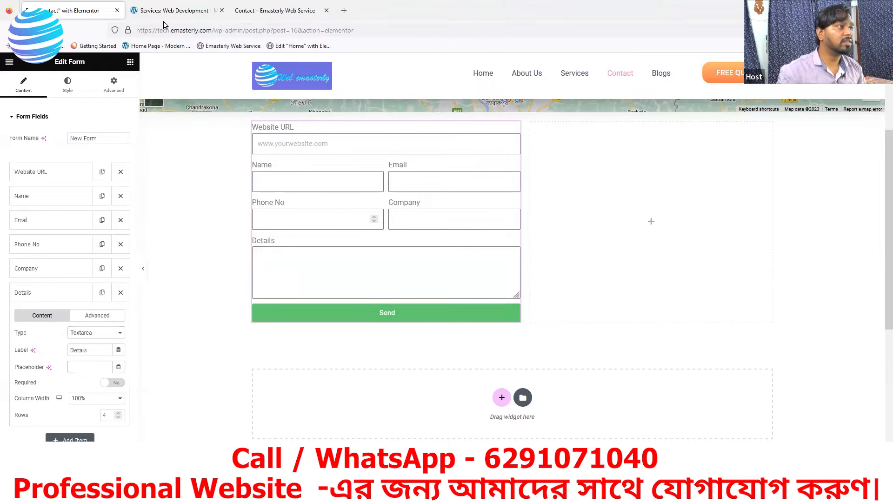
Step: Compare with the reference site's Details box and expand the Details field settings
click(166, 12)
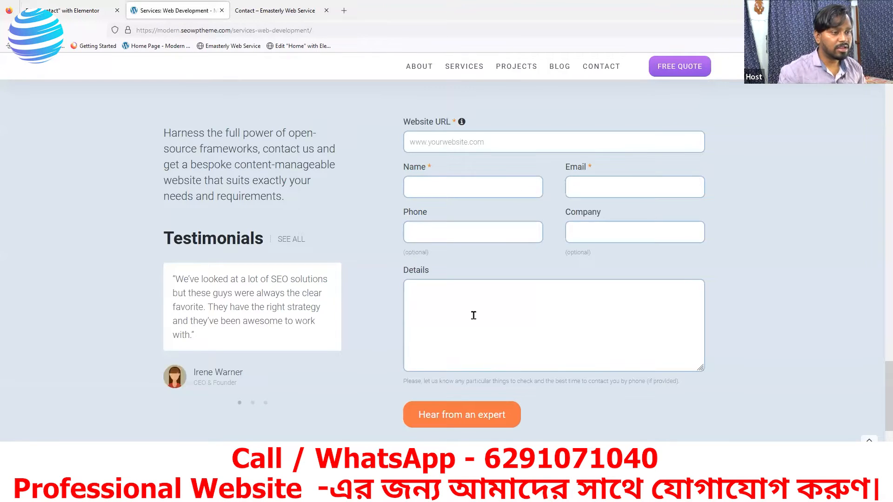
click(82, 12)
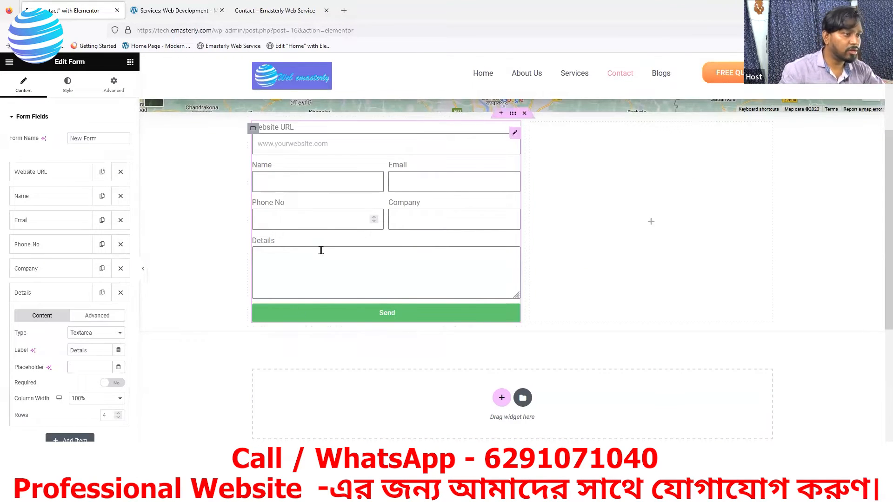
click(70, 371)
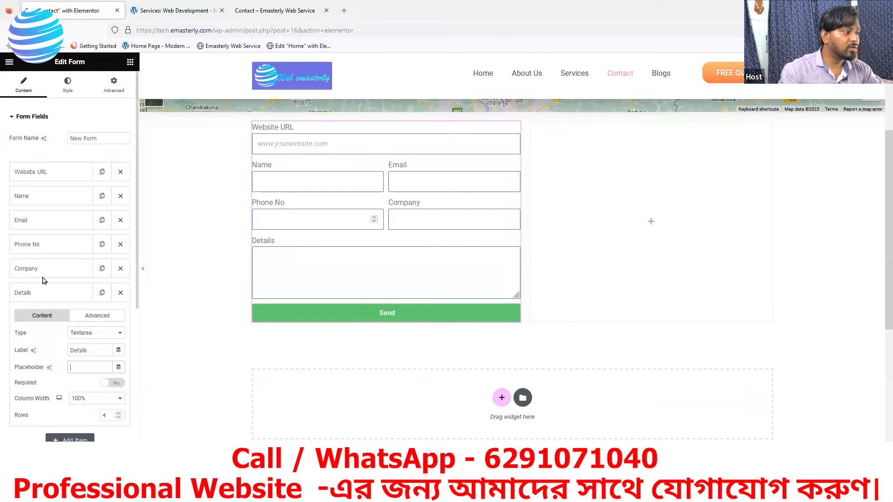
click(37, 272)
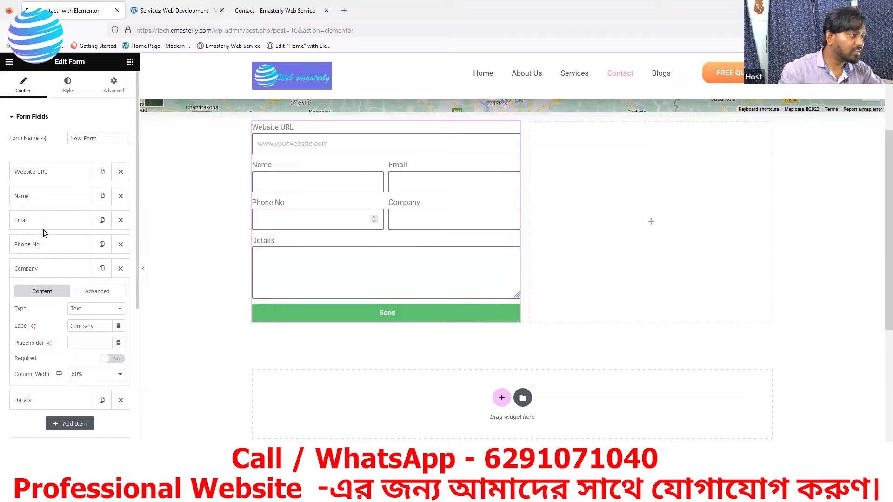
click(49, 273)
click(48, 293)
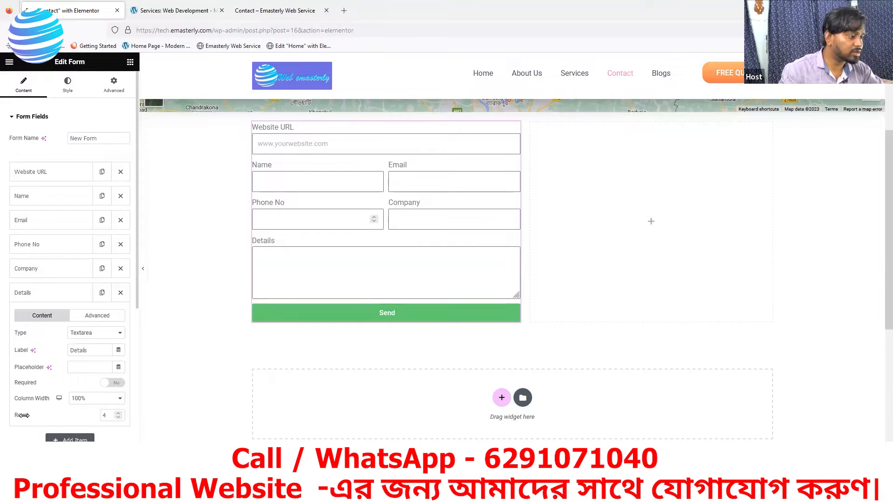
Step: Raise the Details box from 4 to 7 rows, then view the live Contact page
click(120, 413)
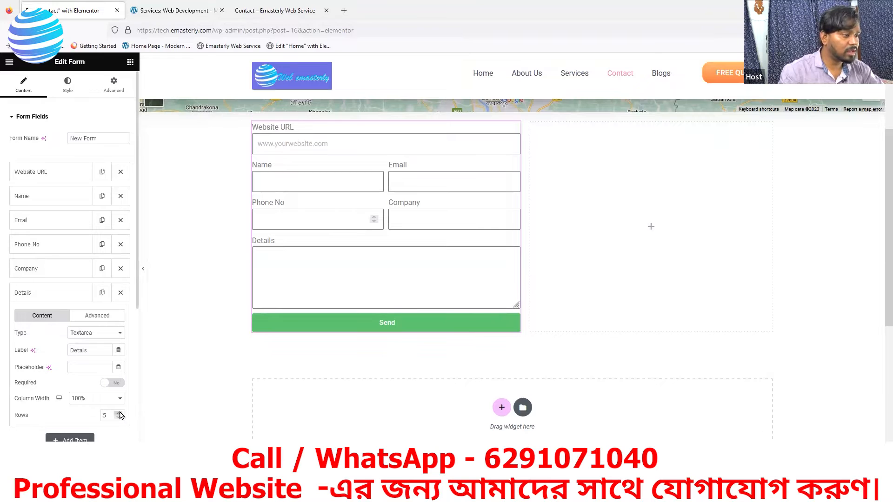
click(120, 413)
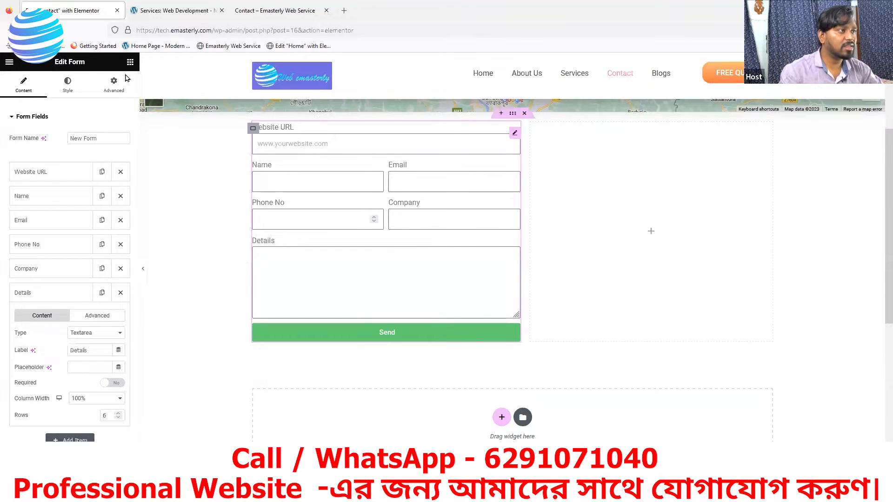
click(142, 9)
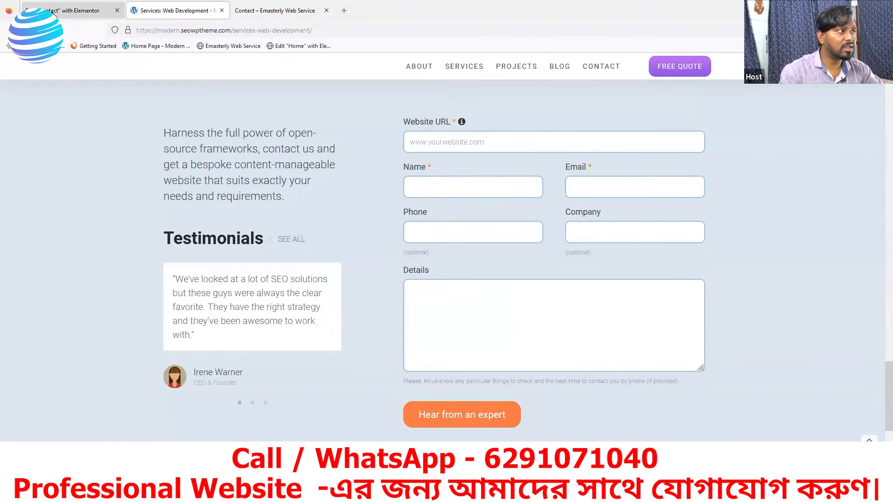
click(56, 12)
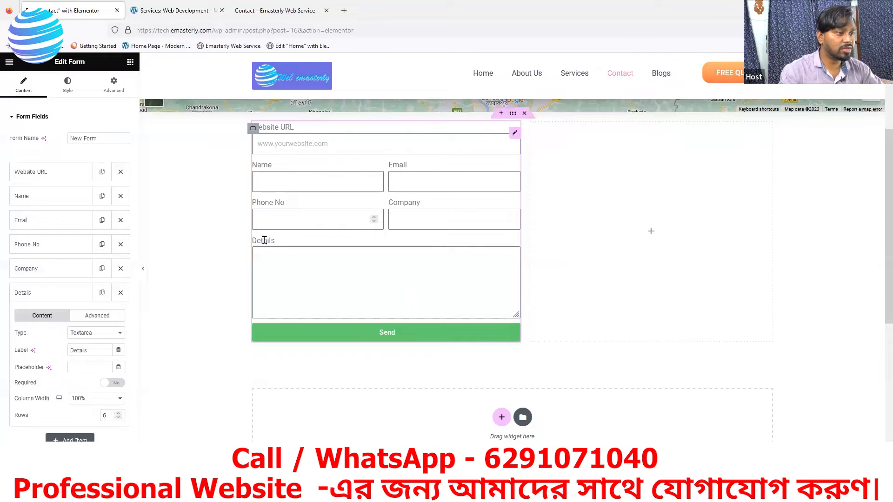
click(118, 415)
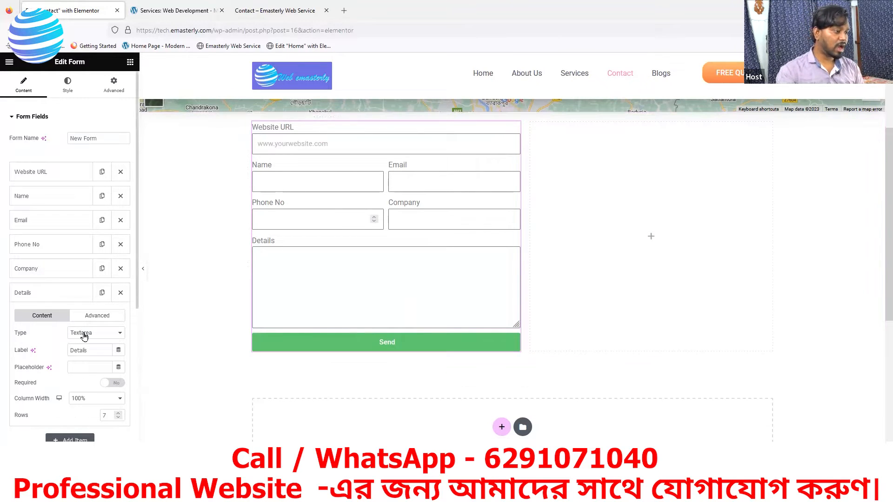
click(45, 292)
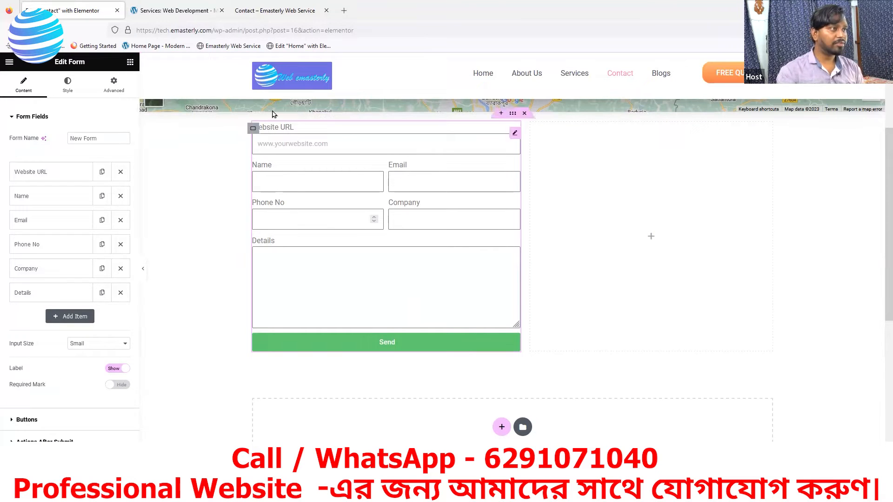
click(274, 10)
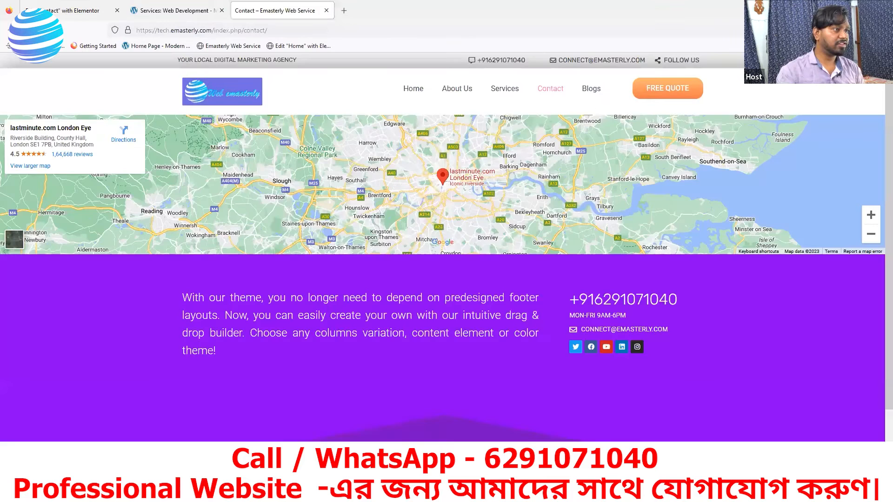
Step: Reload the live Contact page to check the new form and compare it with the reference site
key(F5)
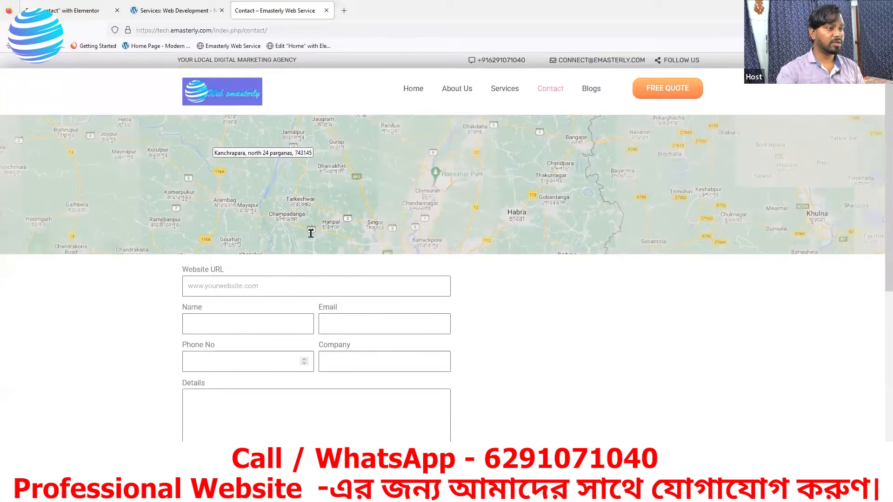
scroll(256, 143, down, 2)
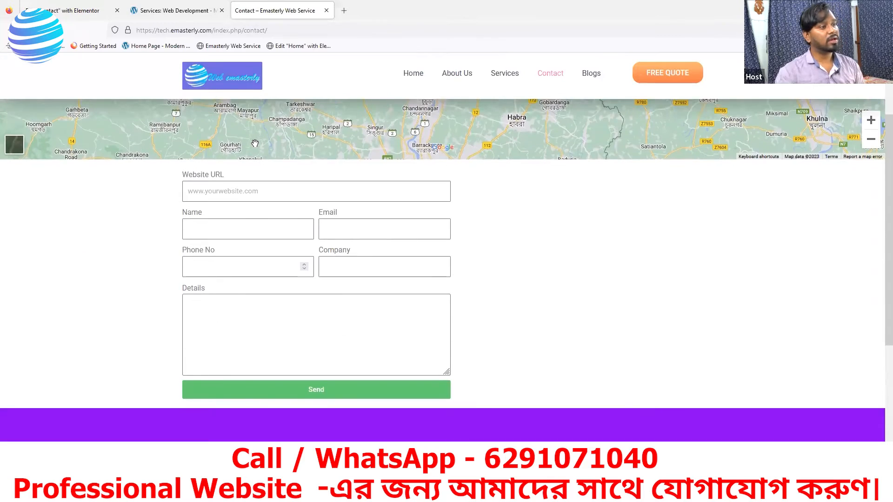
click(156, 13)
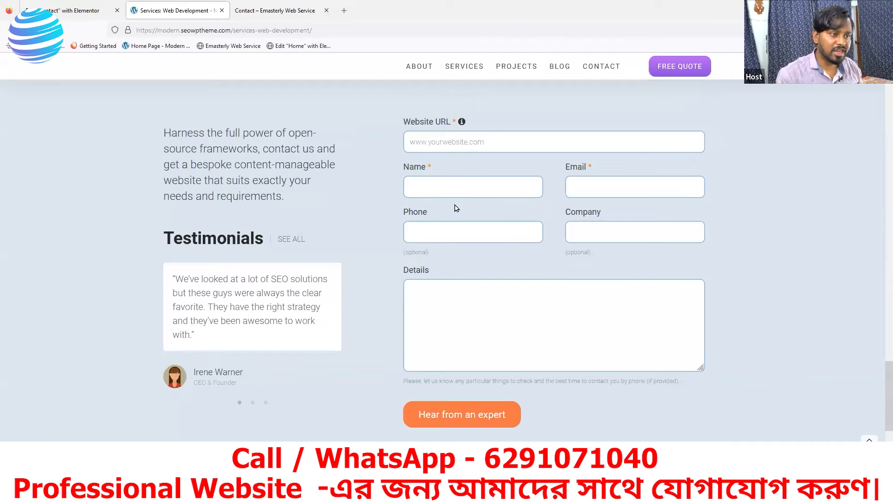
click(103, 11)
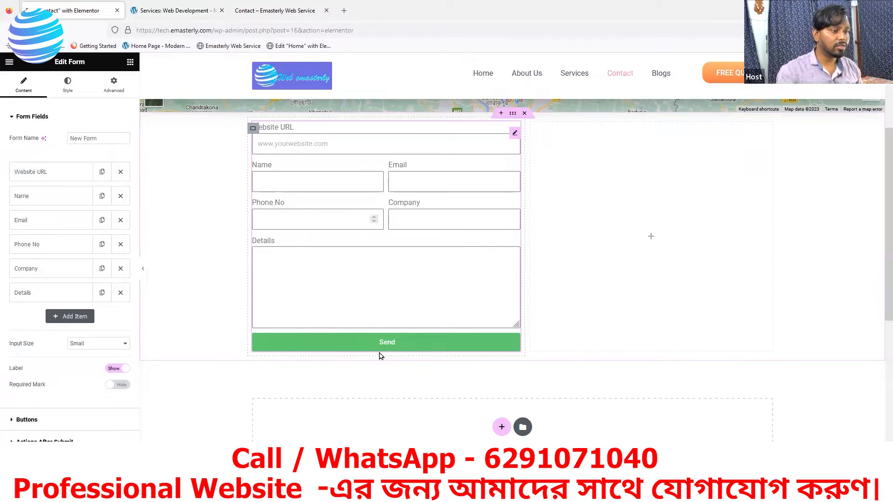
Step: Set the Send button's column width to 40% in the form's Buttons settings
click(19, 117)
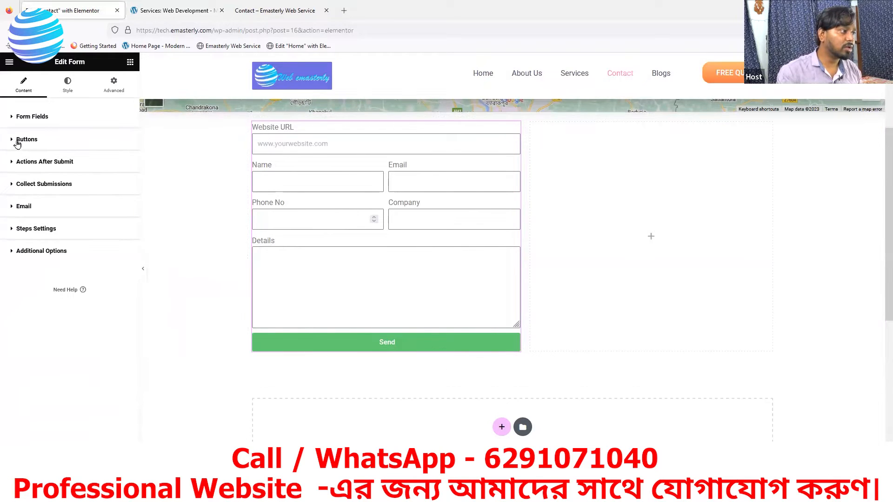
click(18, 145)
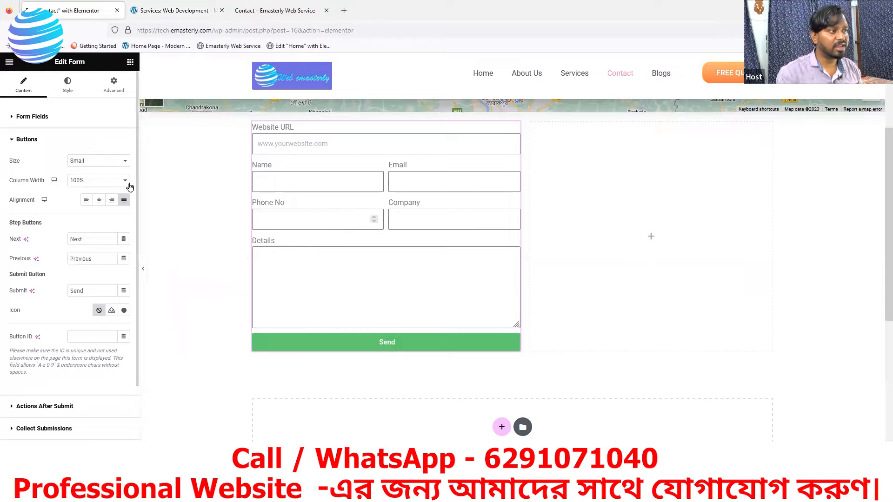
click(180, 14)
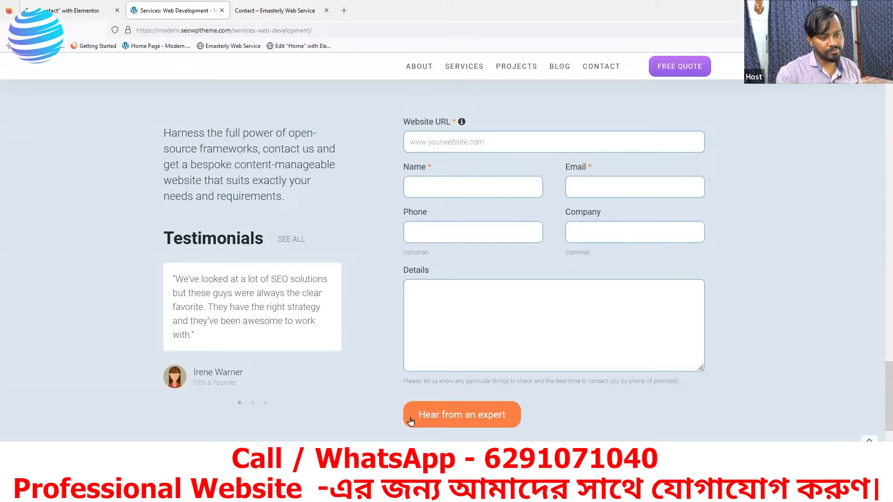
click(105, 13)
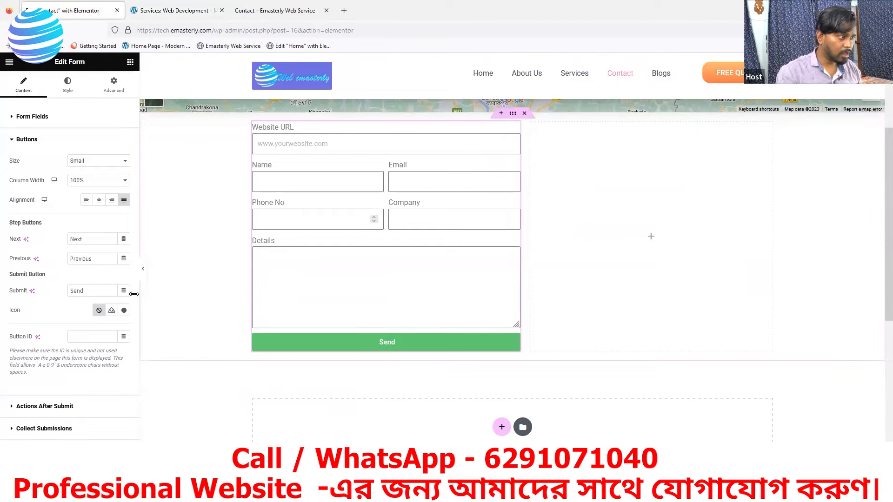
click(90, 181)
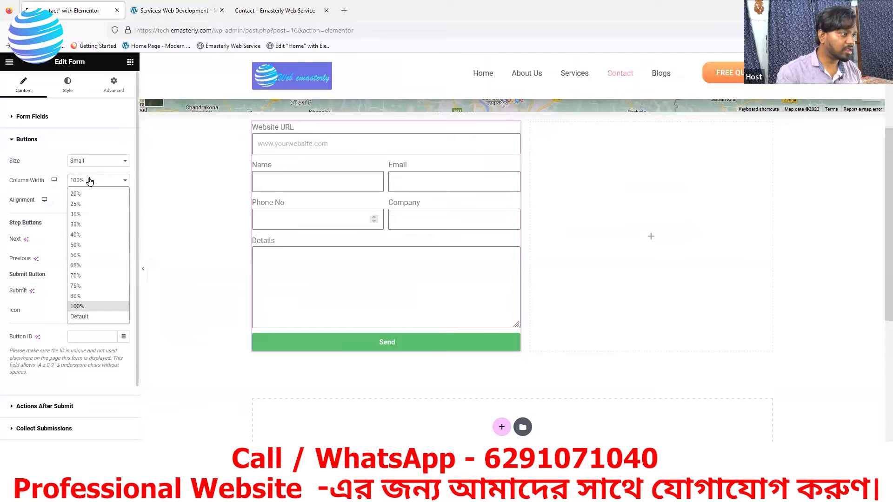
click(75, 234)
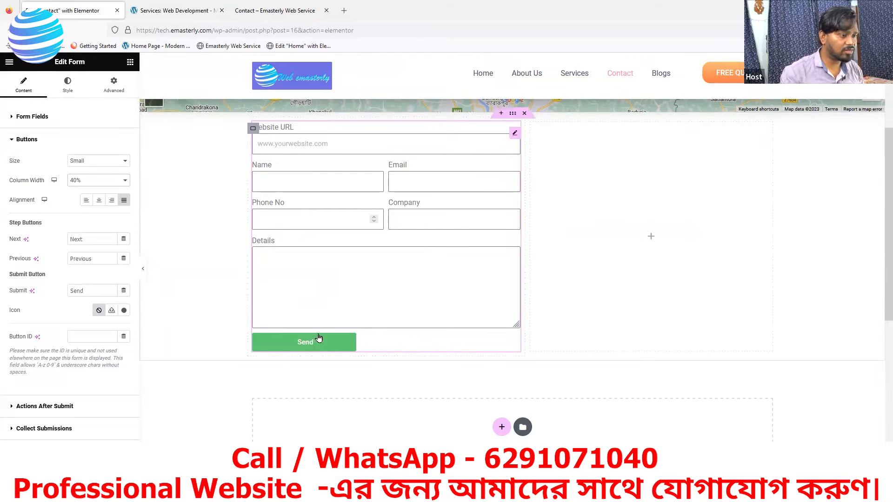
Step: Replace the submit button text 'Send' with 'Hear from an Expert', as on the reference site
click(193, 11)
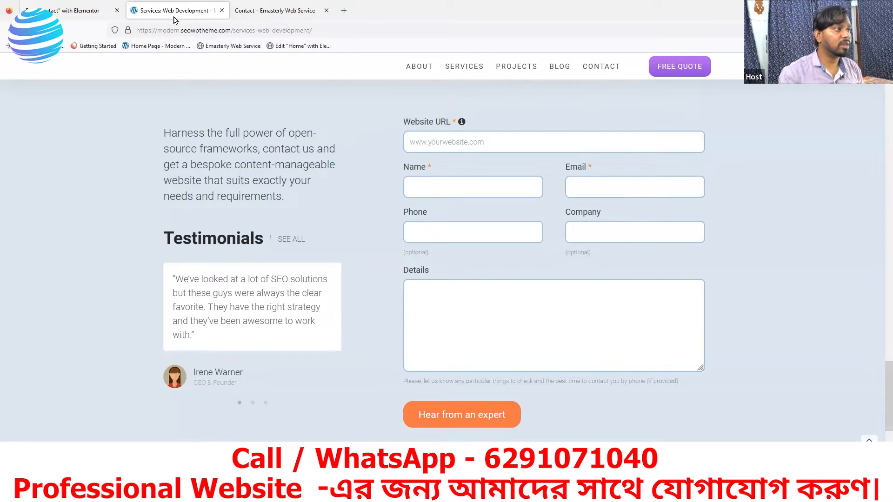
click(86, 19)
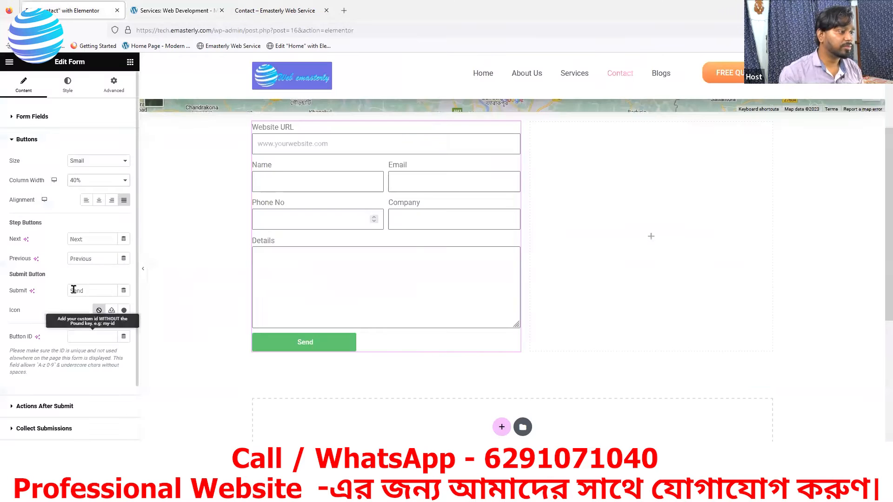
drag(91, 290, 26, 292)
text(Hear)
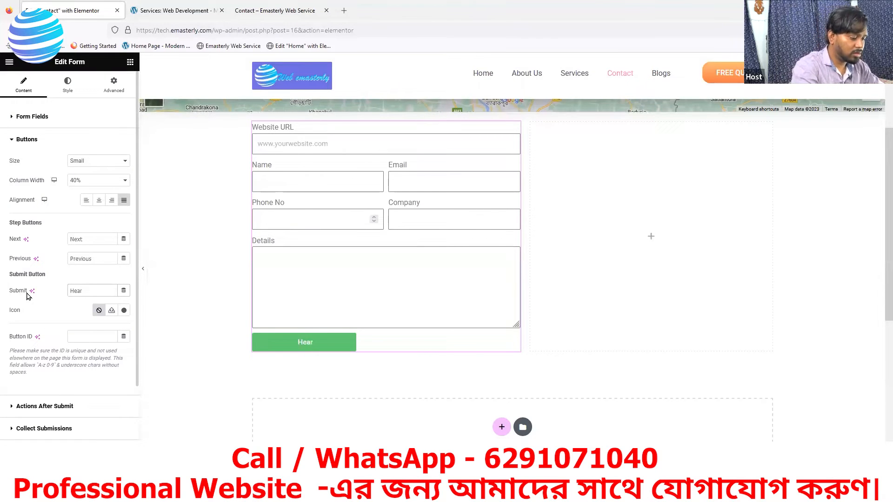
text( from)
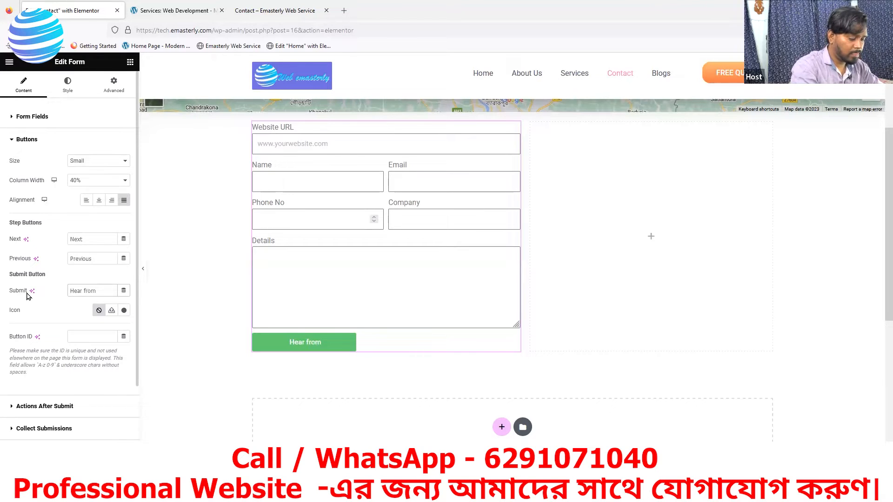
text( an Ex)
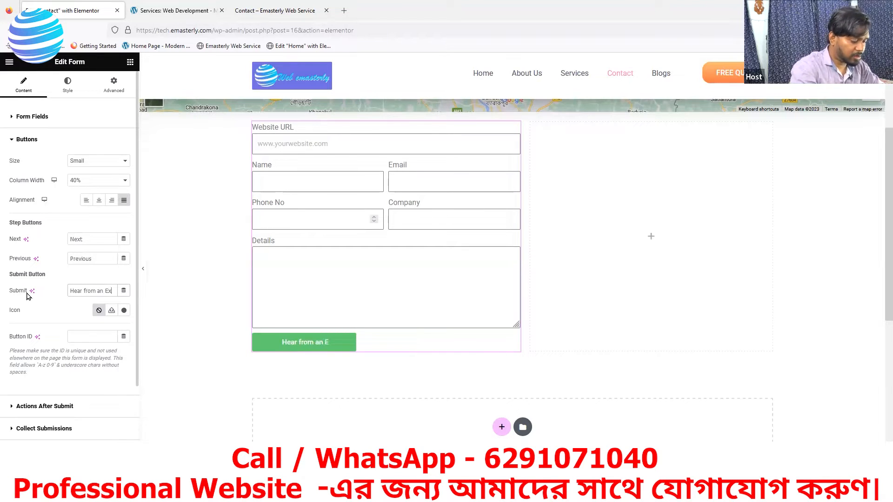
text(pert)
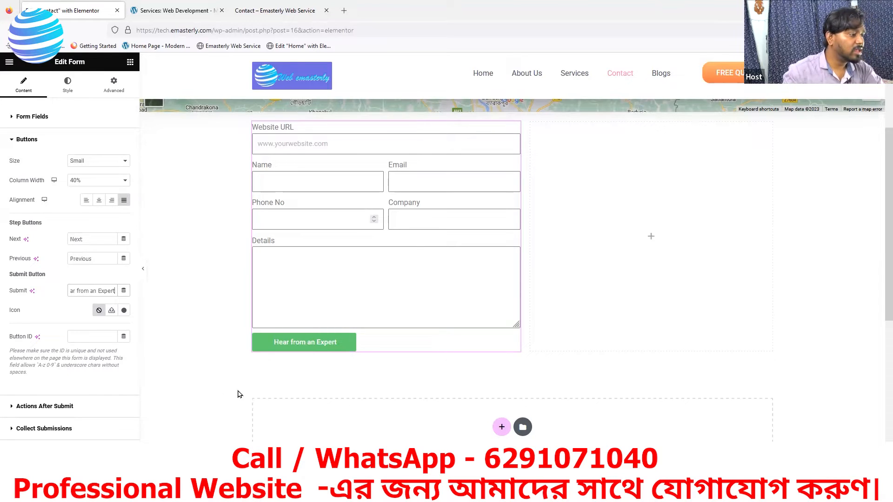
Step: Open the form's Style settings and expand the Buttons style section
click(69, 86)
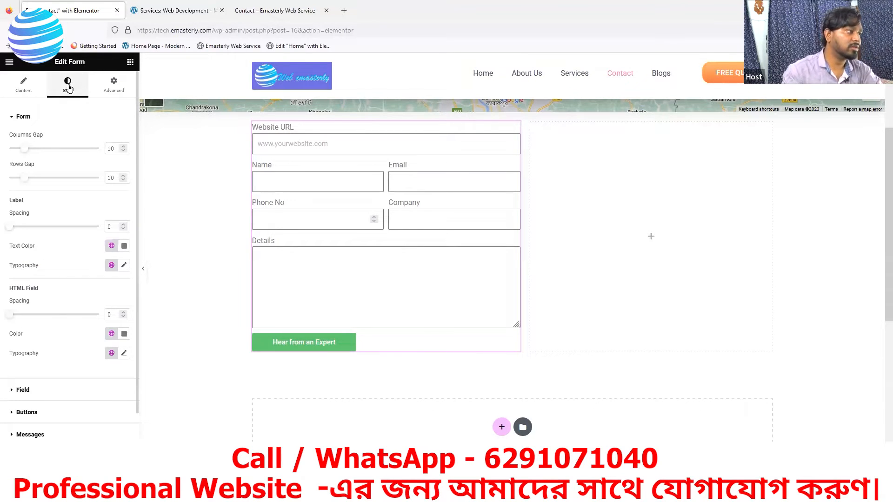
click(17, 120)
click(22, 175)
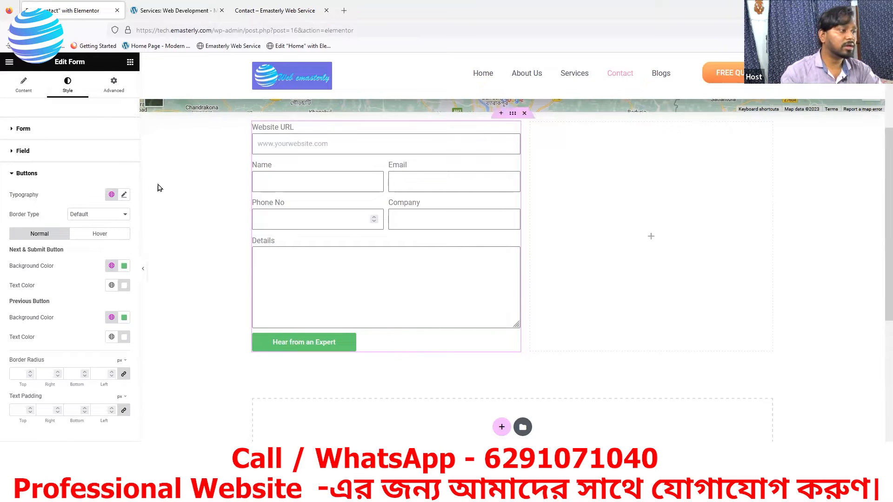
Step: Copy the reference site's orange button colour #f37648 with the DevTools eyedropper
click(173, 11)
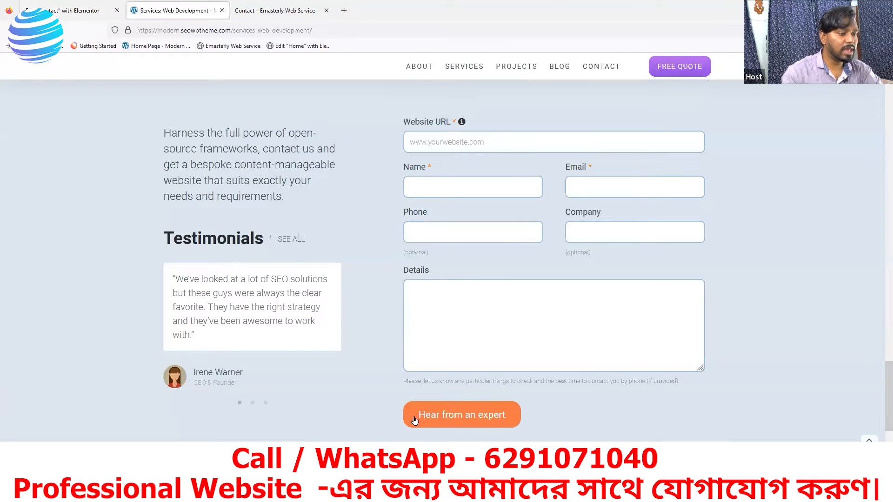
right_click(102, 277)
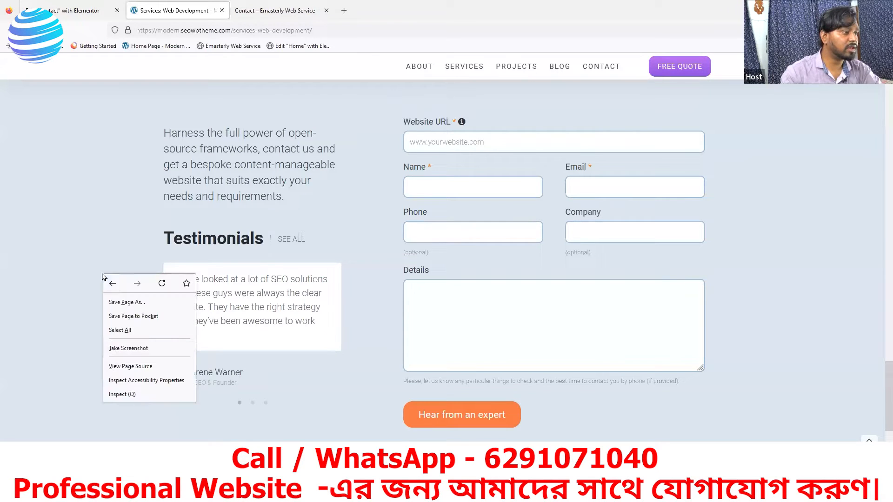
click(139, 398)
scroll(327, 229, down, 3)
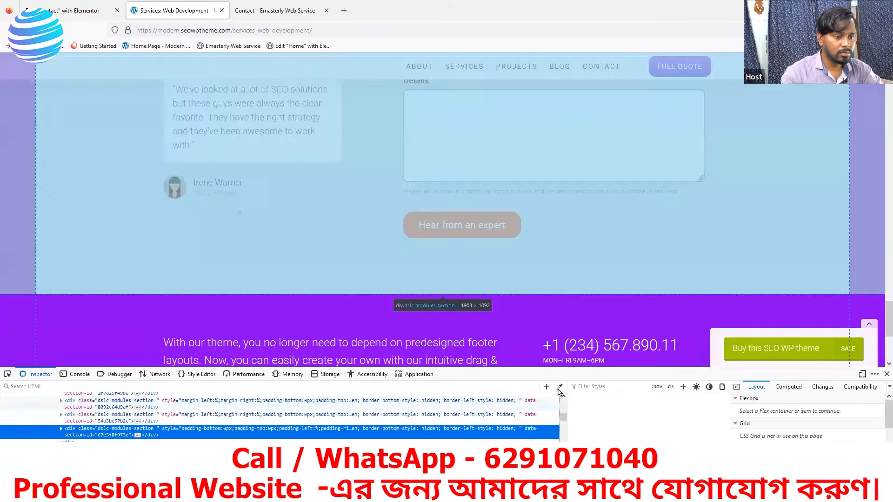
click(560, 386)
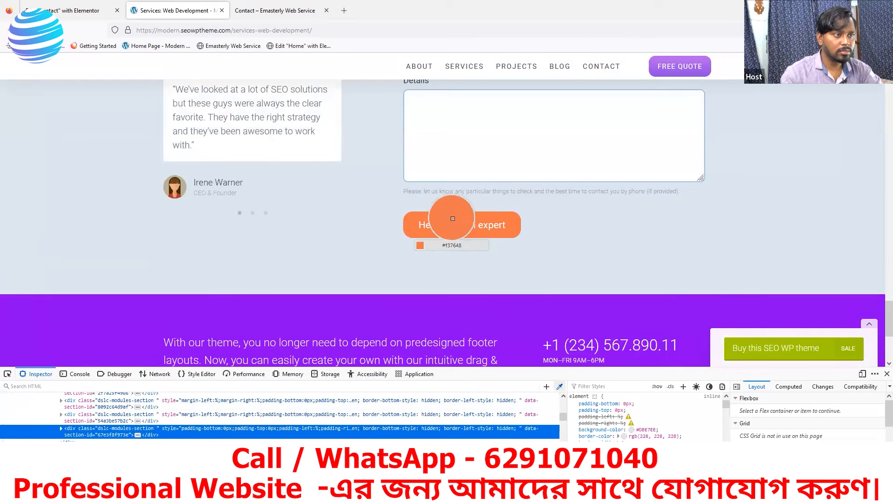
click(442, 223)
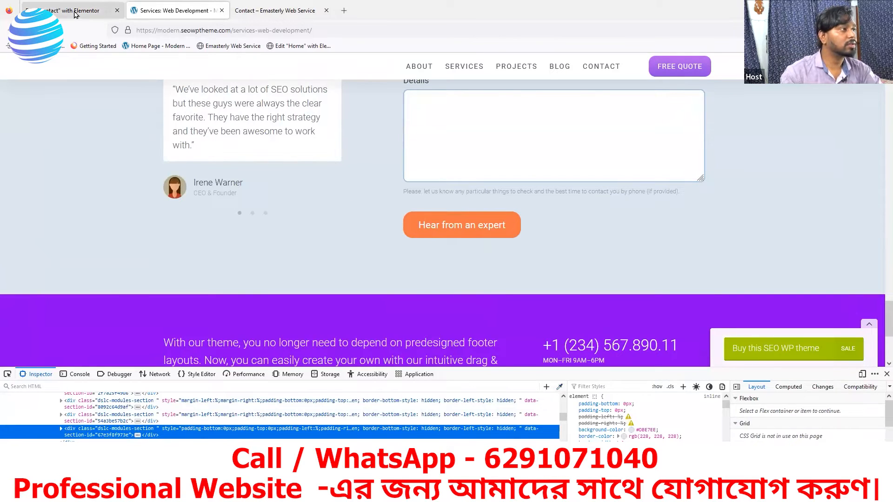
click(76, 14)
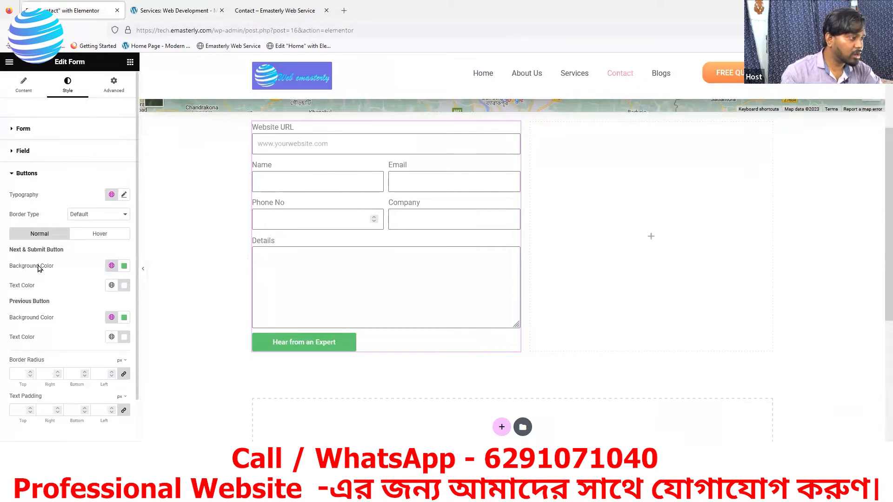
Step: Change the submit button background from green #61CE70 to orange #f37648
click(124, 267)
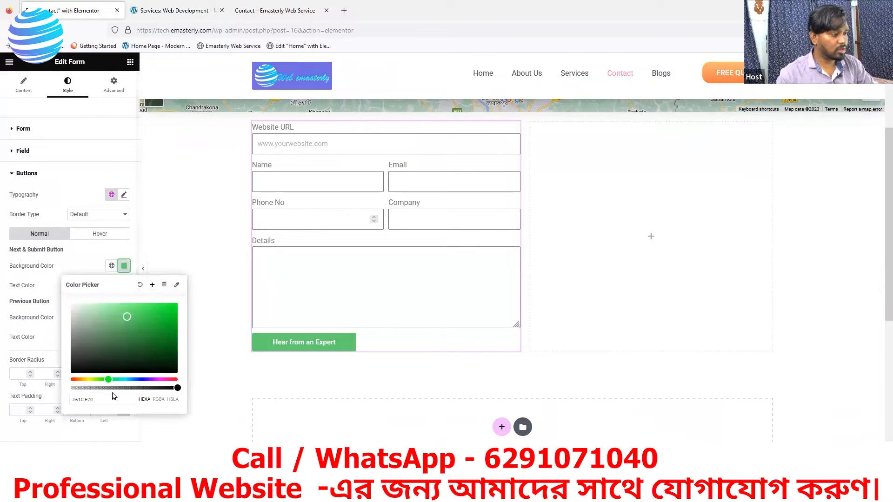
drag(101, 400, 51, 407)
text(#f37648)
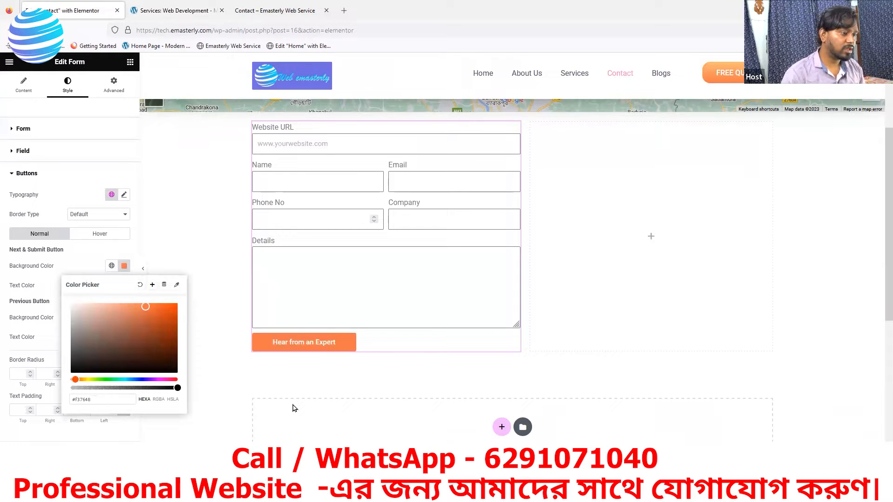
click(120, 439)
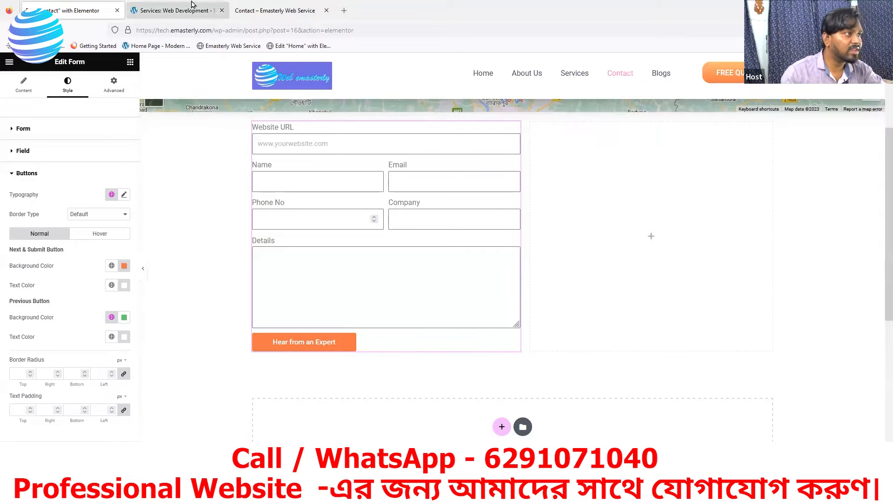
click(181, 12)
click(63, 11)
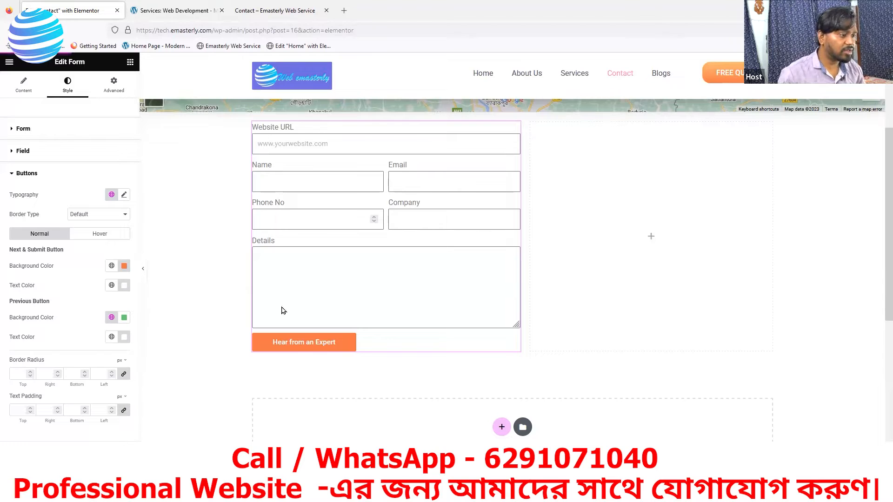
Step: Compare the live Contact page form with the reference site, then review the form in the editor
click(274, 11)
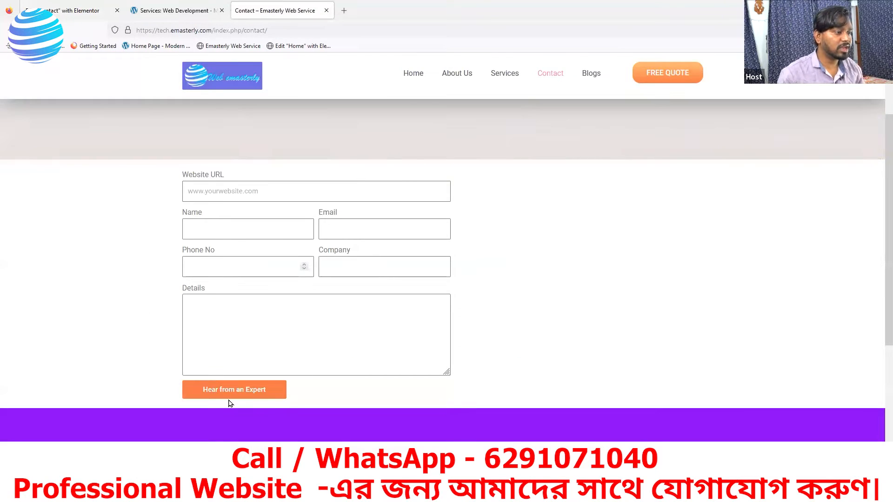
click(171, 10)
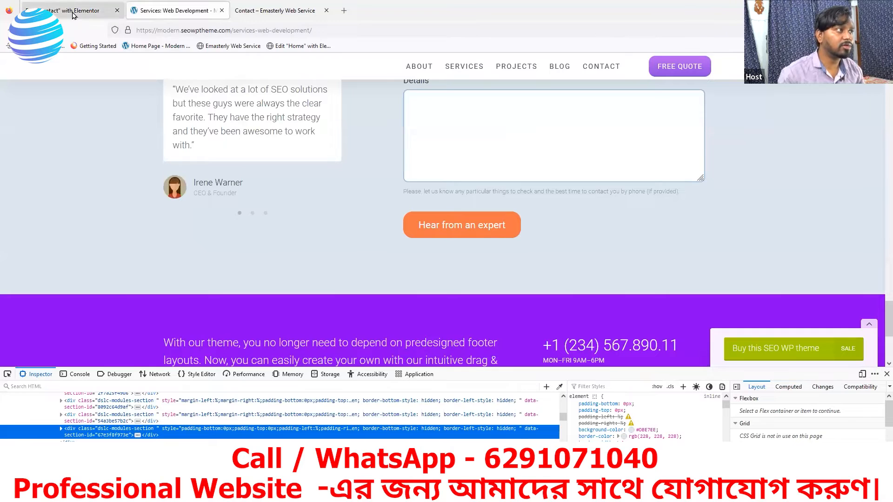
click(72, 12)
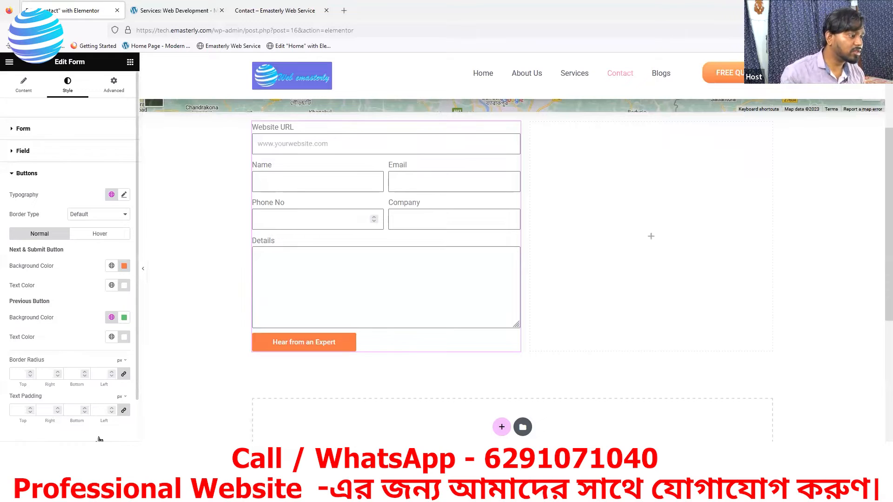
scroll(97, 432, down, 2)
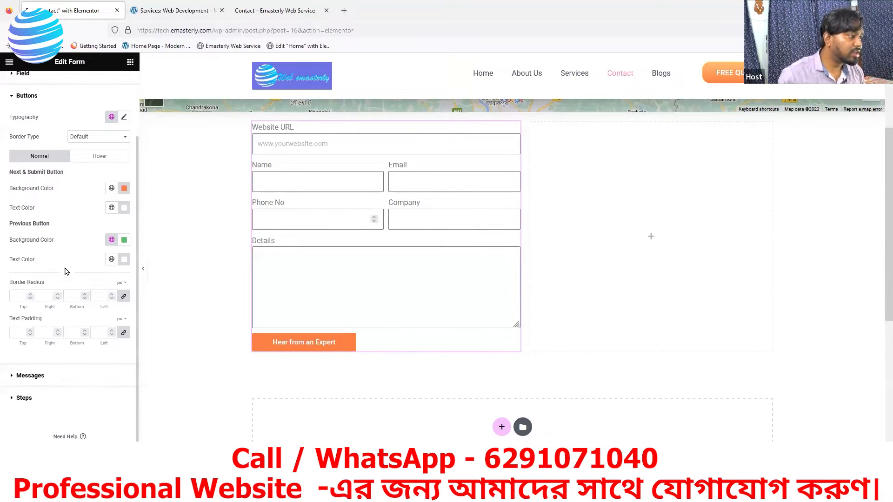
scroll(26, 255, up, 2)
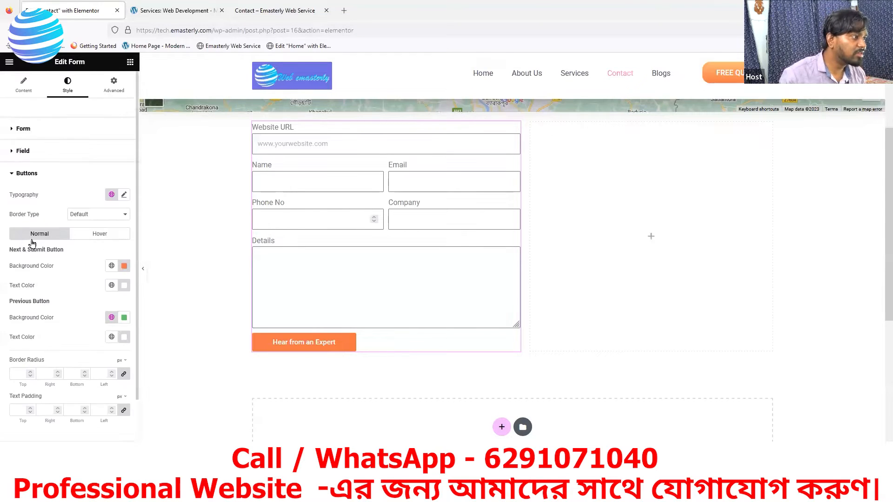
Step: Expand the form's Buttons settings and set the submit button size to Medium after trying Large
click(22, 87)
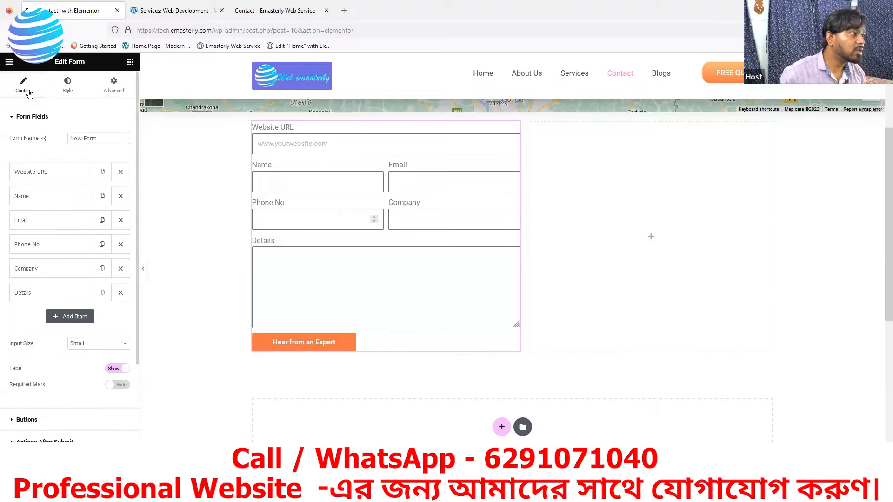
click(22, 117)
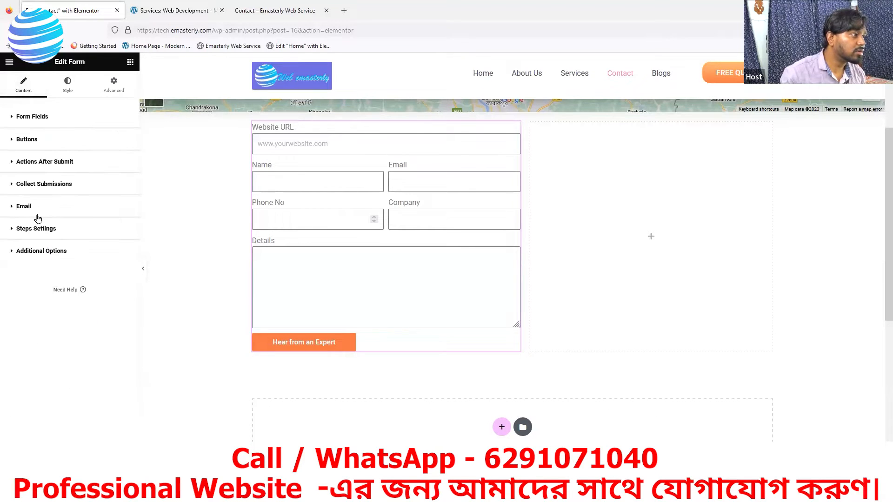
click(14, 140)
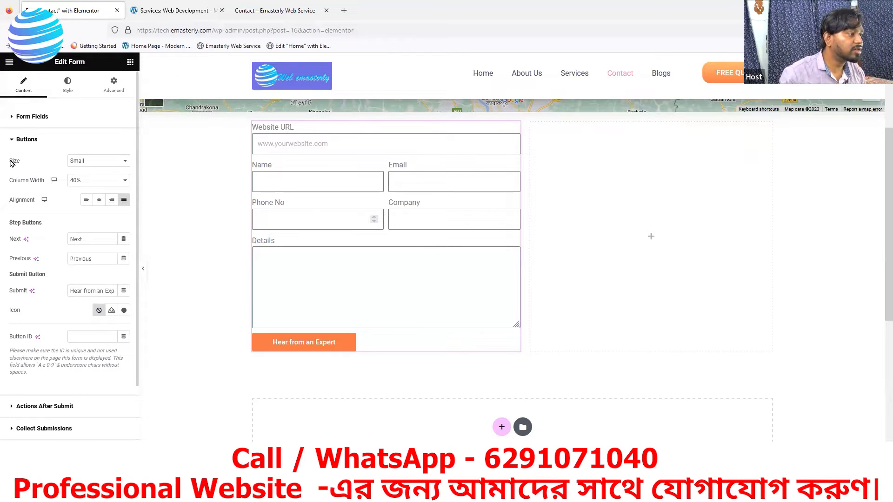
click(86, 161)
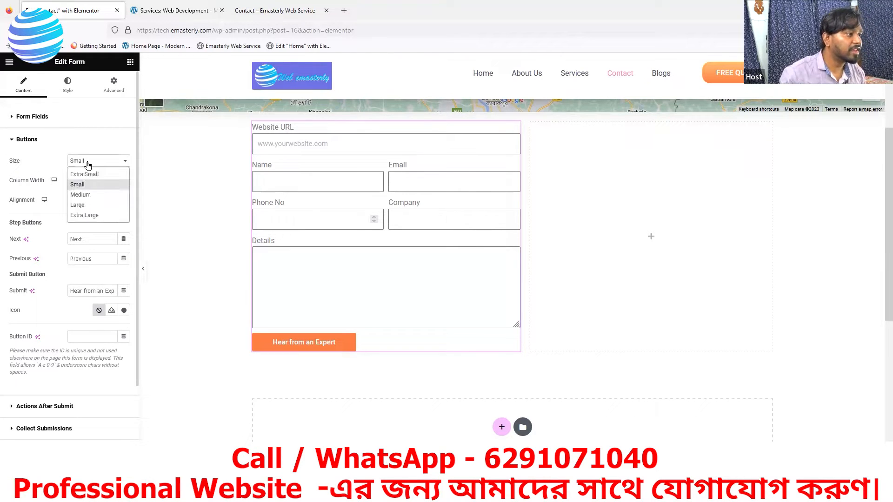
click(83, 195)
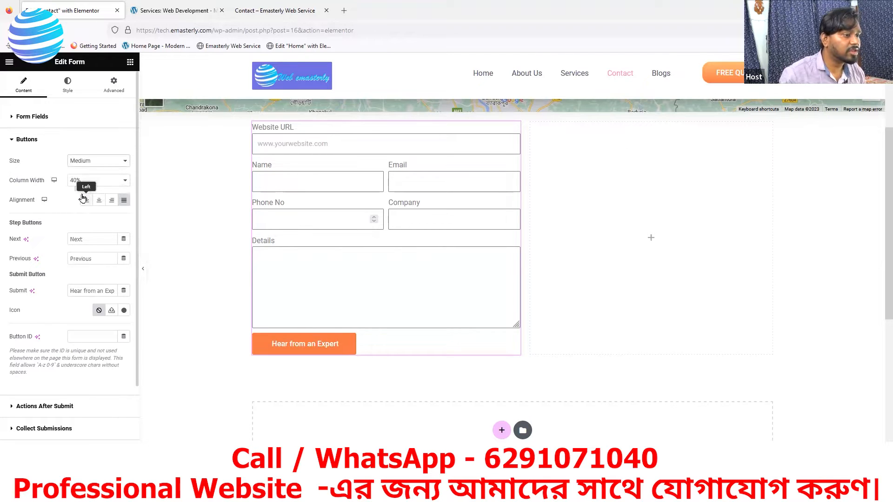
click(93, 163)
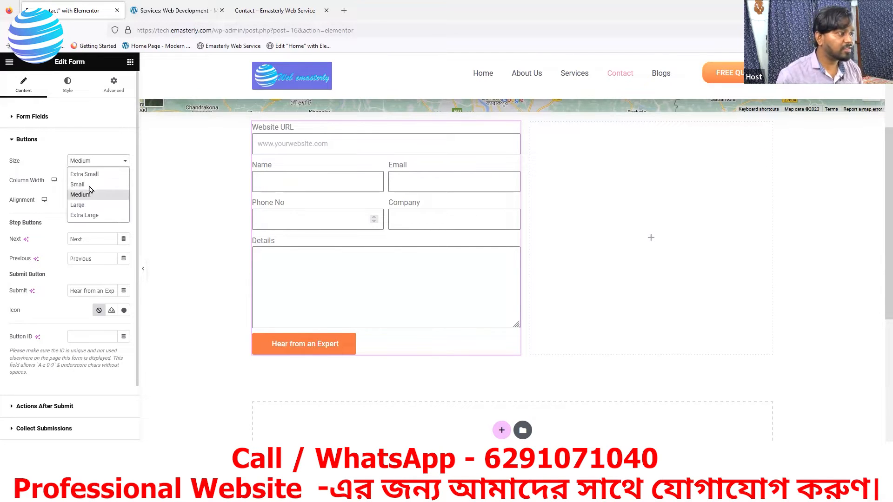
click(78, 205)
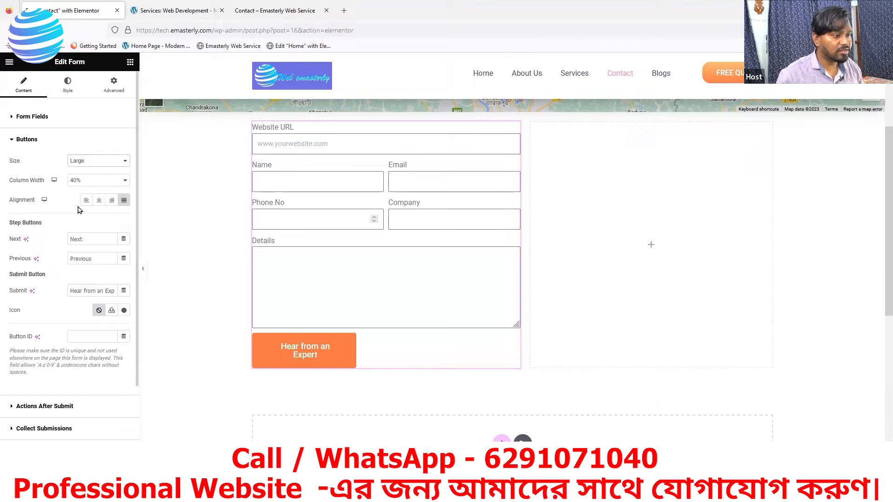
click(88, 163)
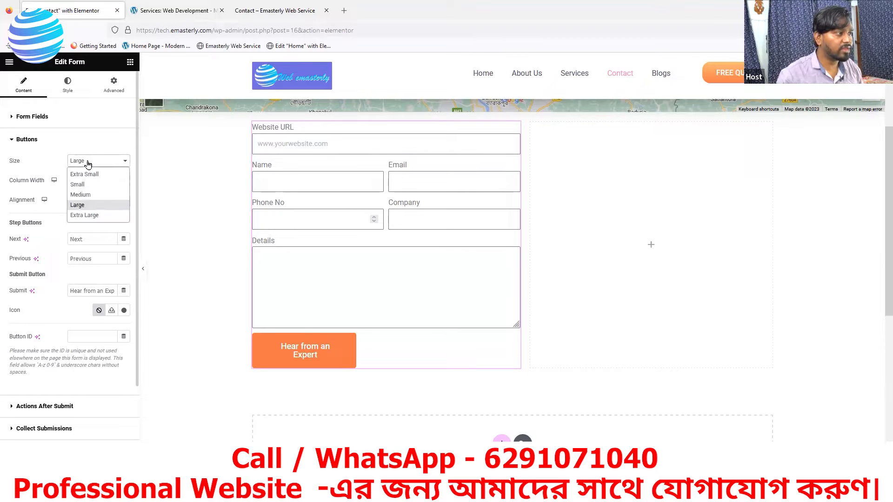
click(80, 195)
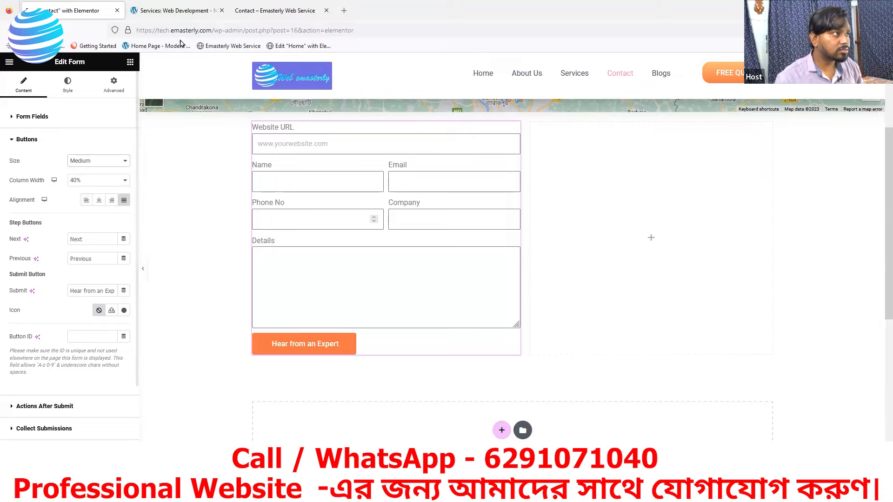
Step: Compare with the reference site, then try 50% button column width and keep it at 40%
click(175, 14)
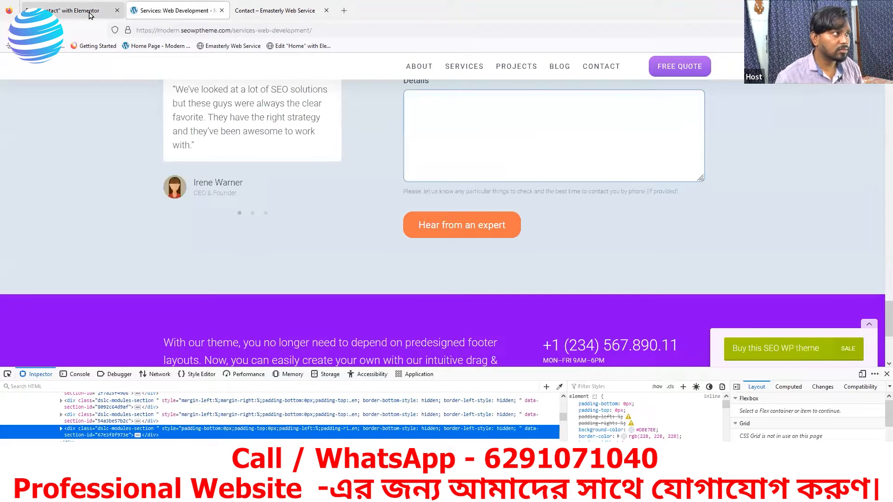
click(91, 12)
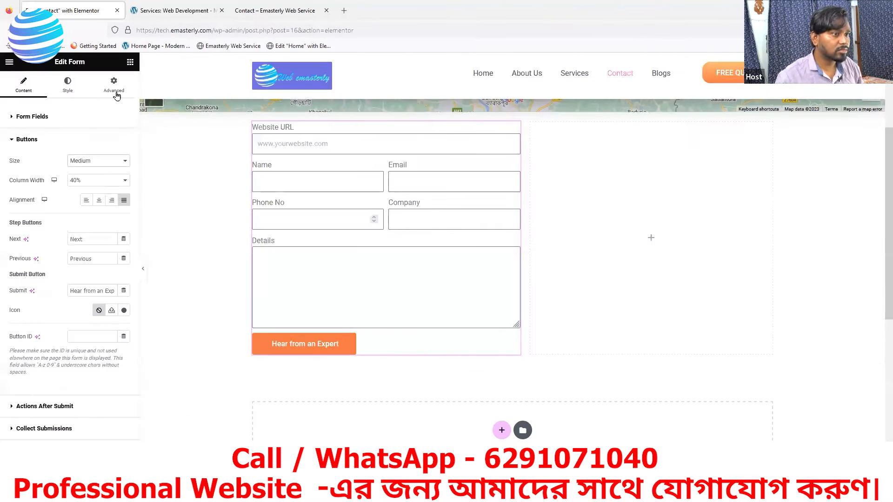
click(93, 180)
click(79, 246)
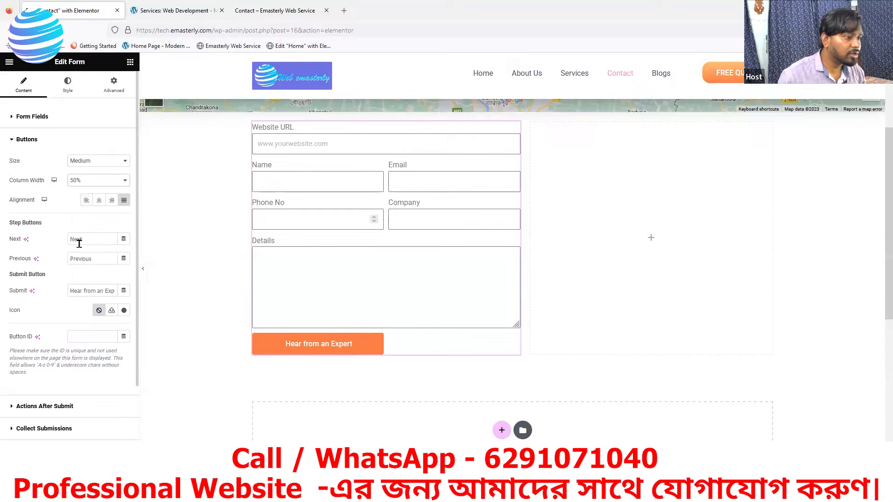
click(96, 181)
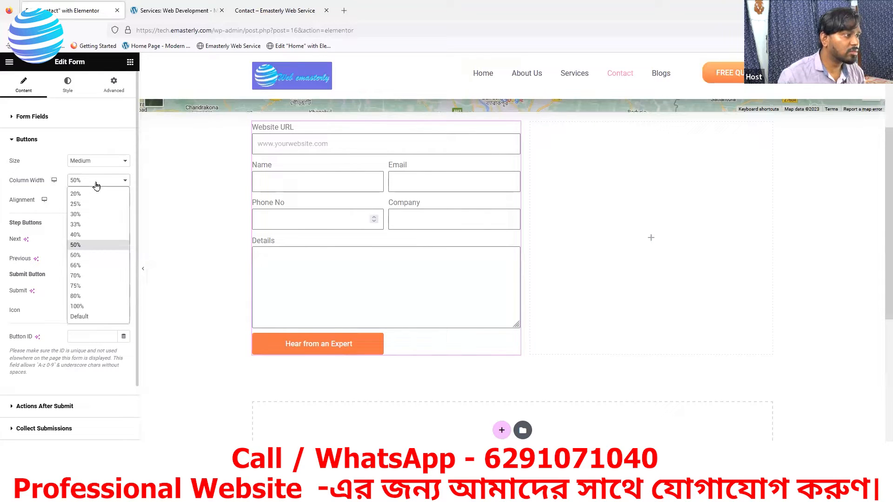
click(75, 235)
Step: Try Large again, check the reference Services page, and settle the button size back on Medium
click(93, 164)
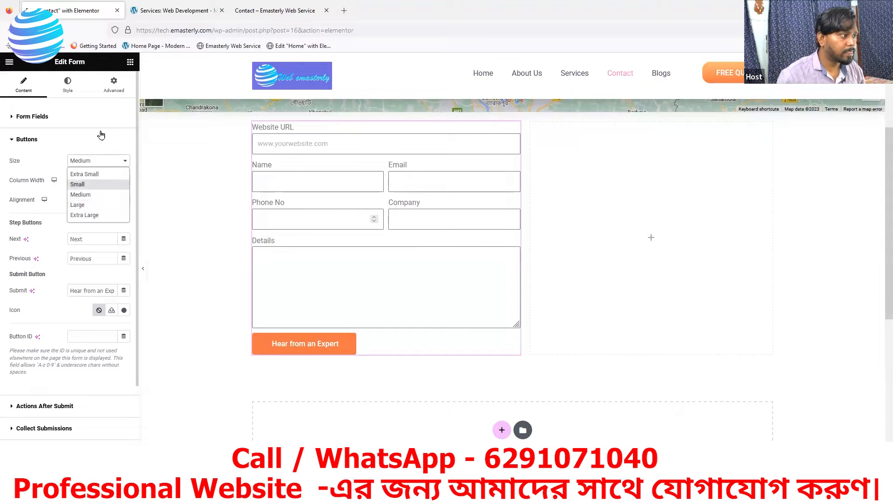
click(79, 206)
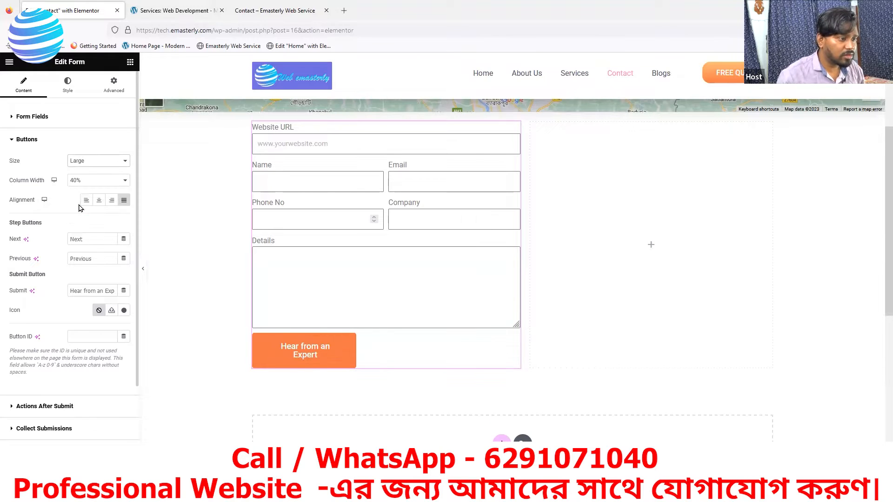
click(166, 11)
click(93, 12)
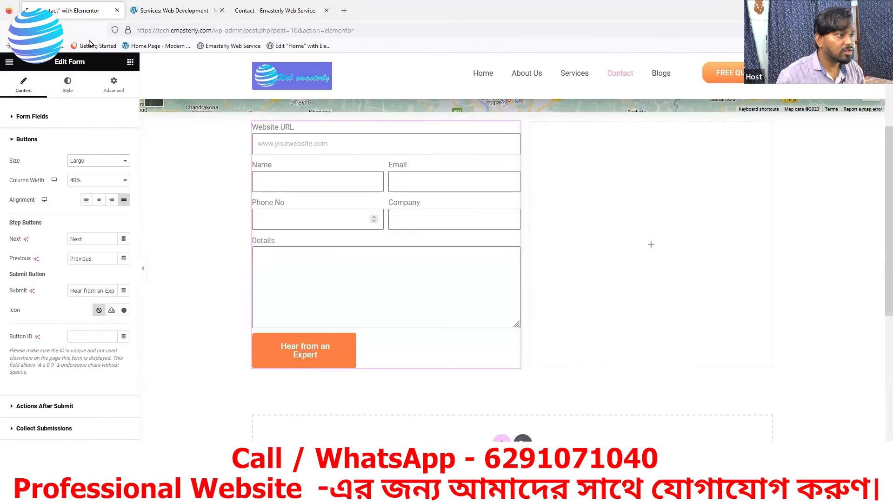
click(82, 166)
click(79, 193)
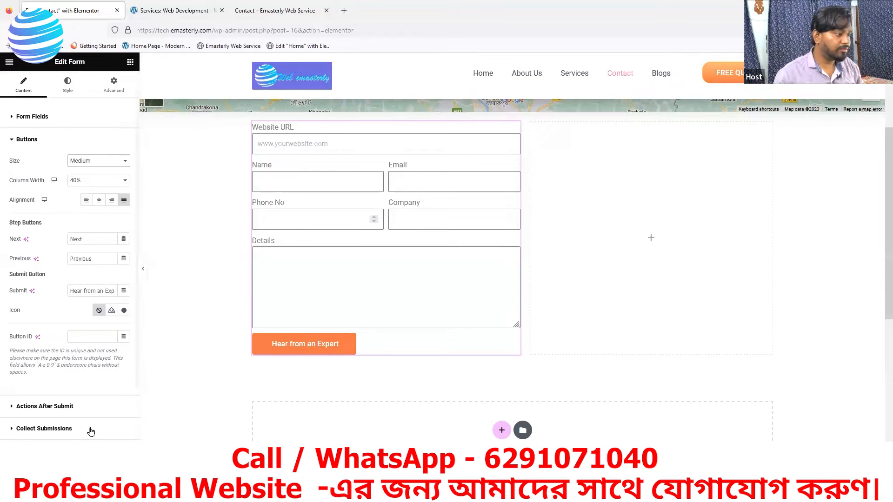
Step: In Style > Buttons, set the submit button's border radius to 16 and text padding to 0
click(68, 87)
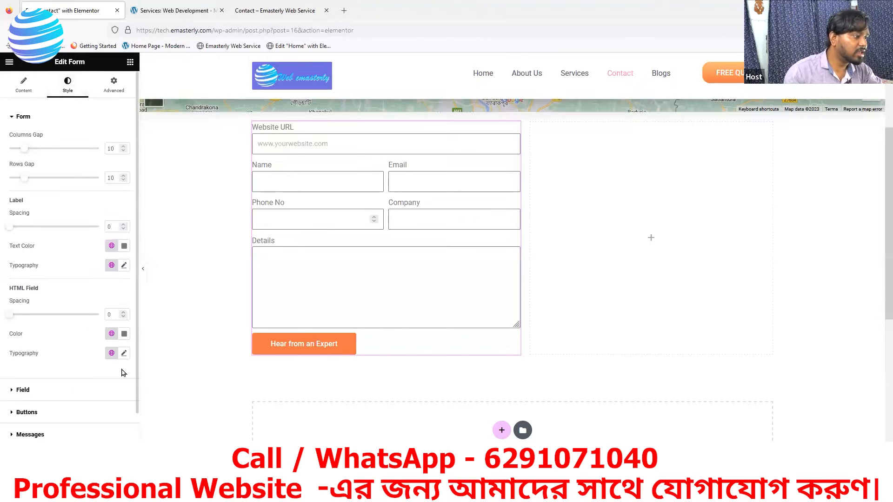
click(28, 395)
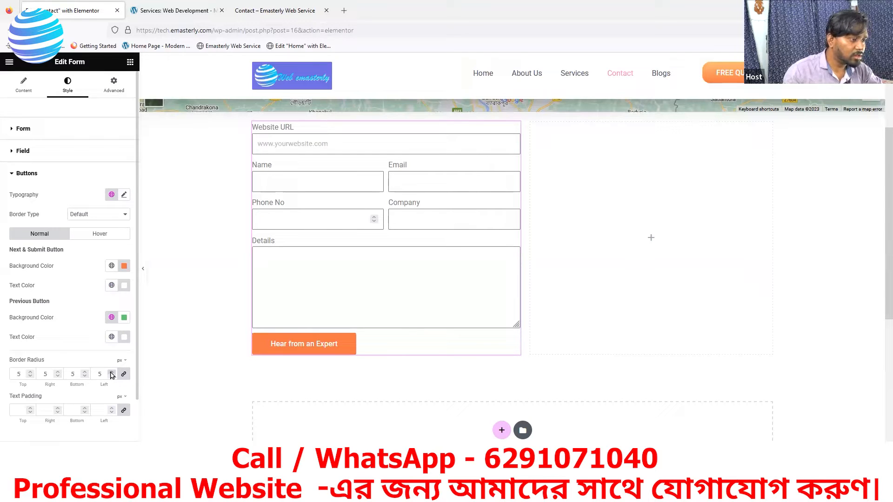
click(111, 372)
click(111, 373)
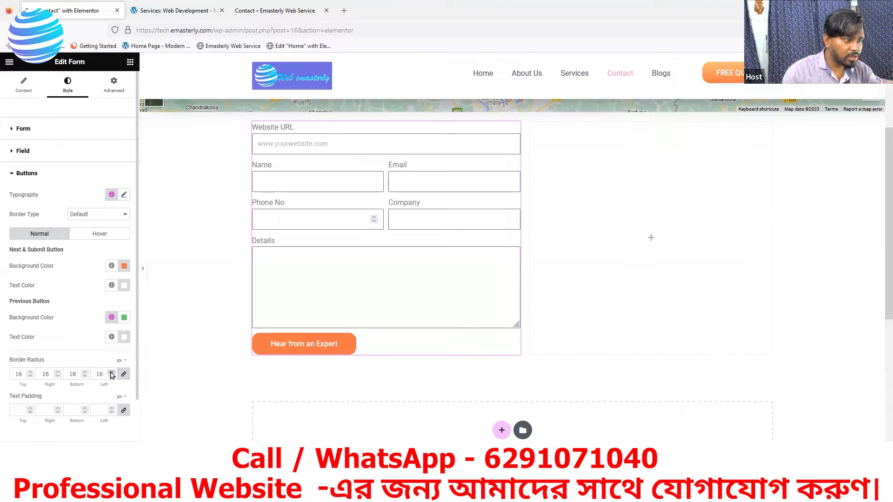
click(180, 11)
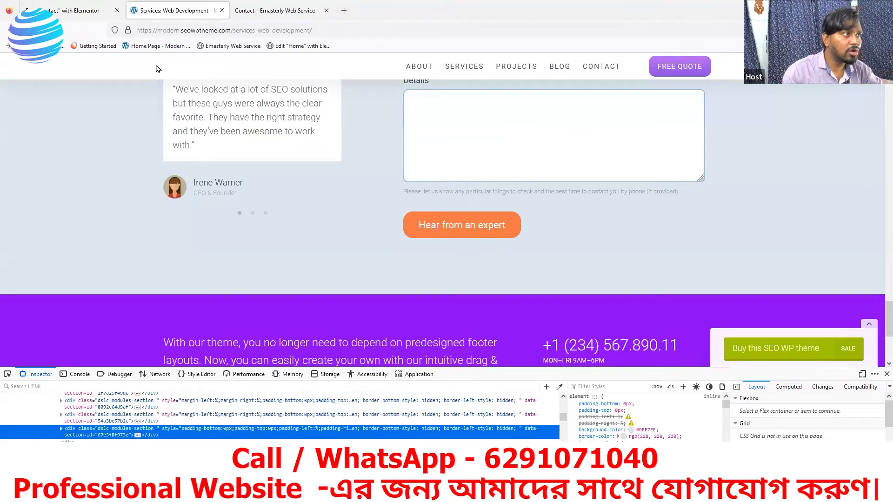
click(79, 11)
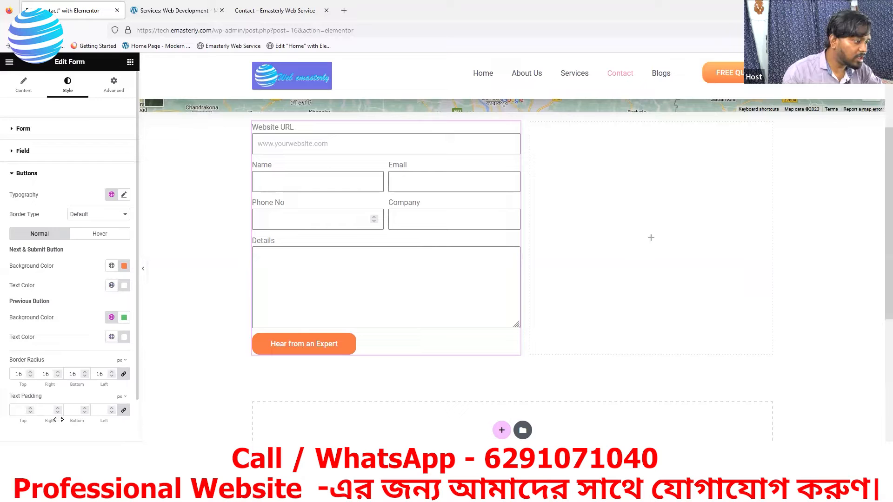
click(31, 409)
click(31, 409)
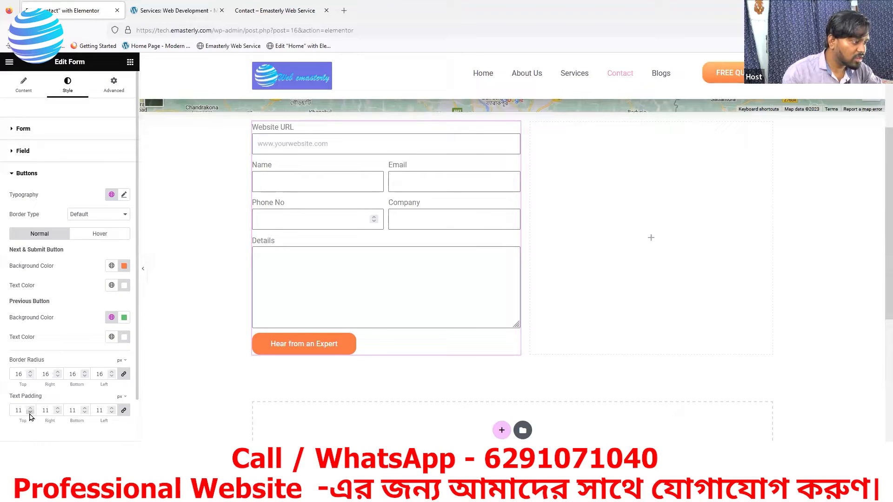
click(30, 412)
click(30, 413)
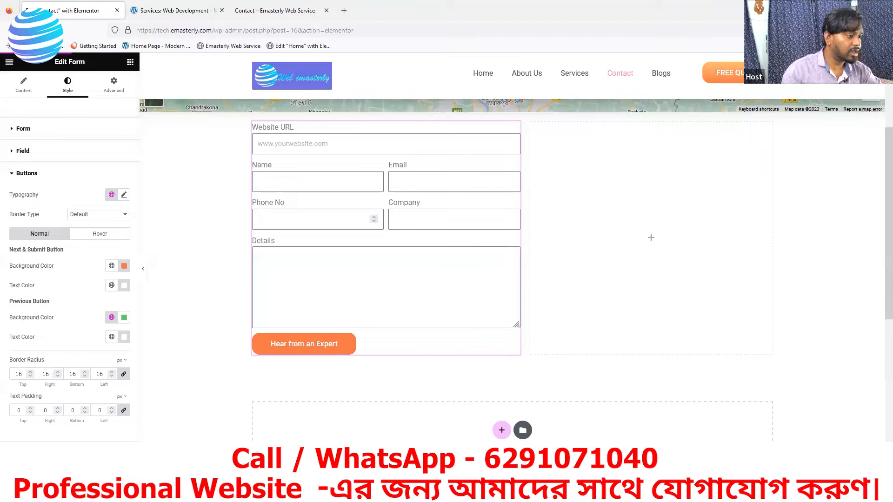
click(271, 10)
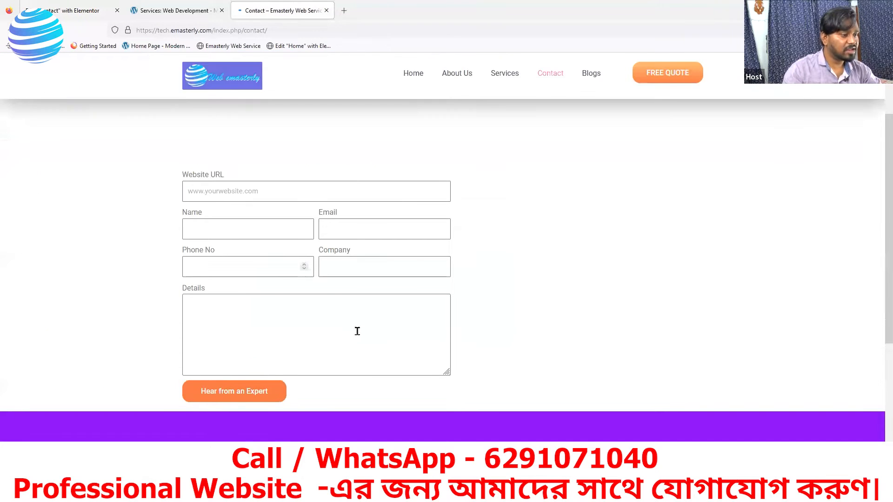
scroll(359, 335, down, 2)
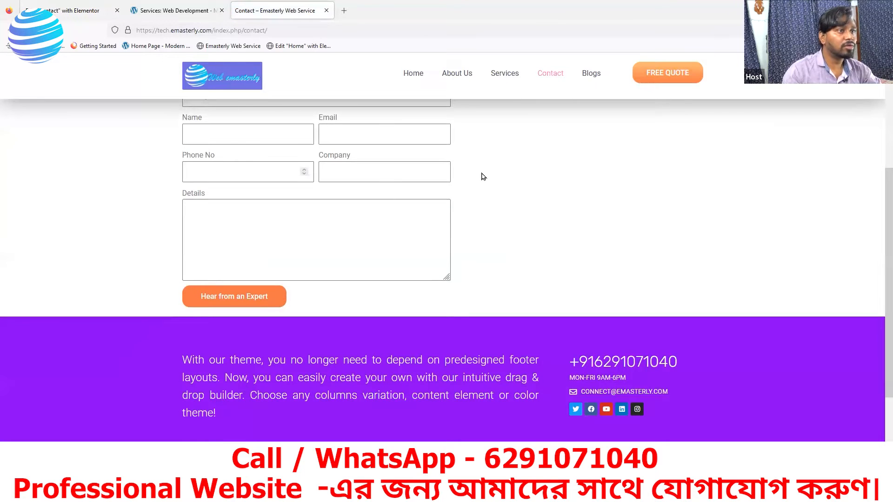
click(505, 76)
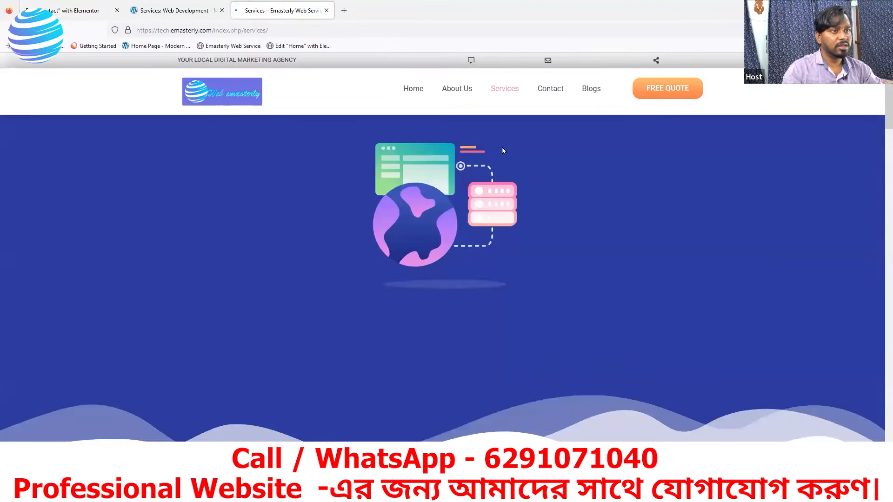
scroll(560, 298, down, 20)
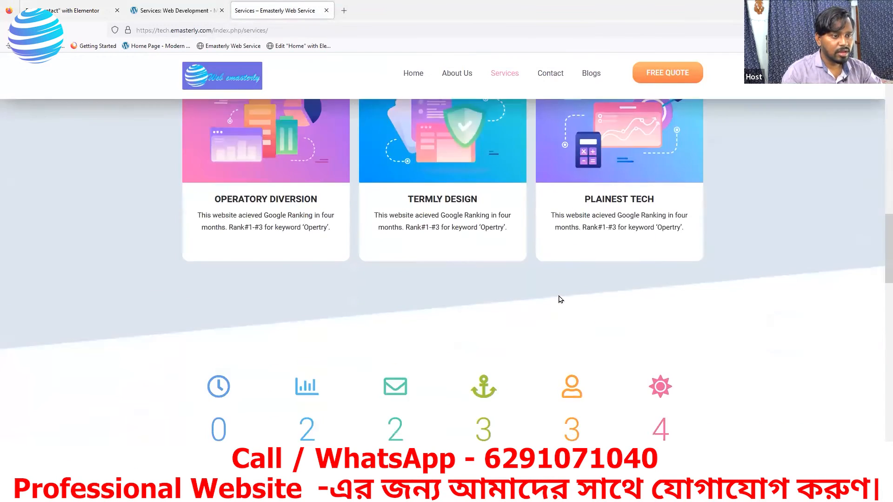
scroll(561, 299, down, 10)
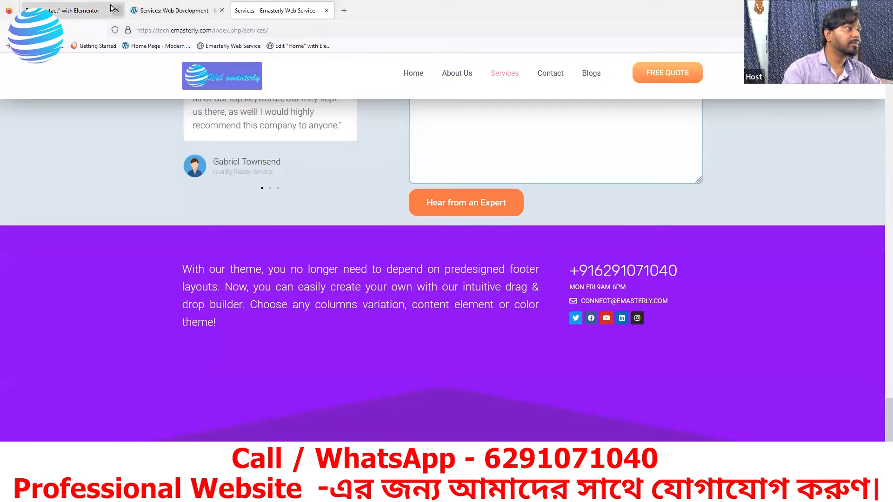
click(76, 11)
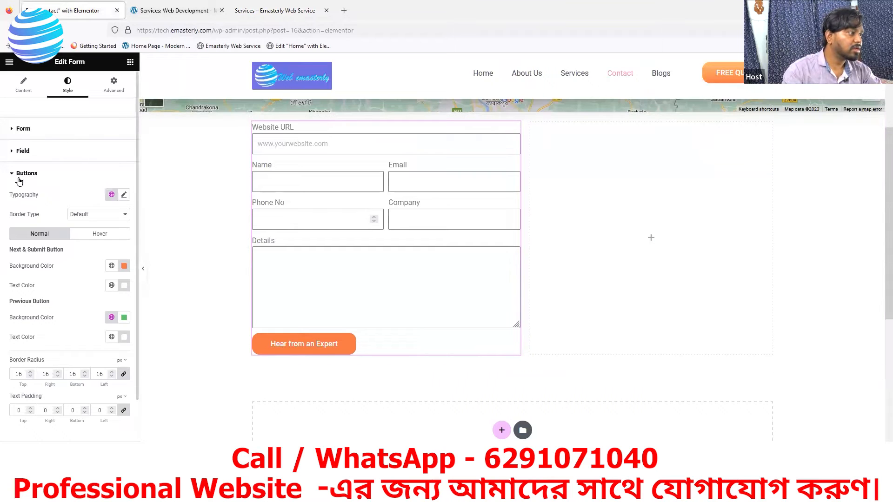
Step: In the button Typography settings, set the Hear from an Expert text size to 17 px
scroll(60, 325, down, 2)
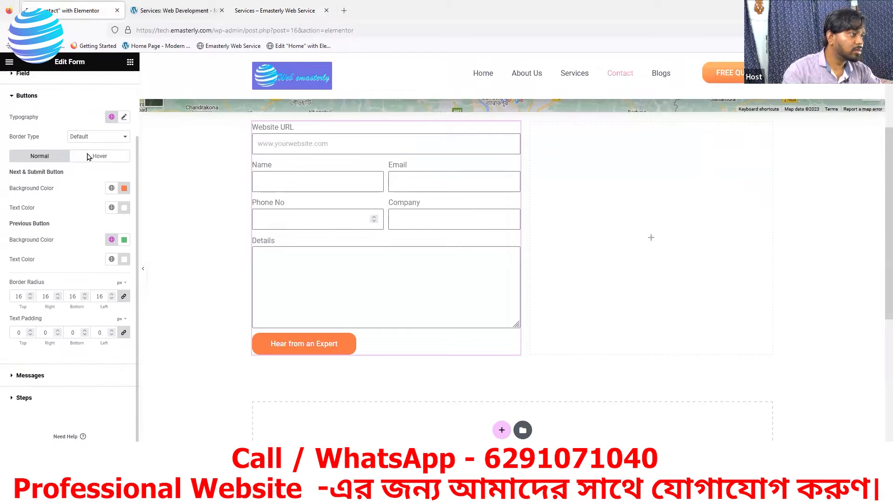
click(124, 117)
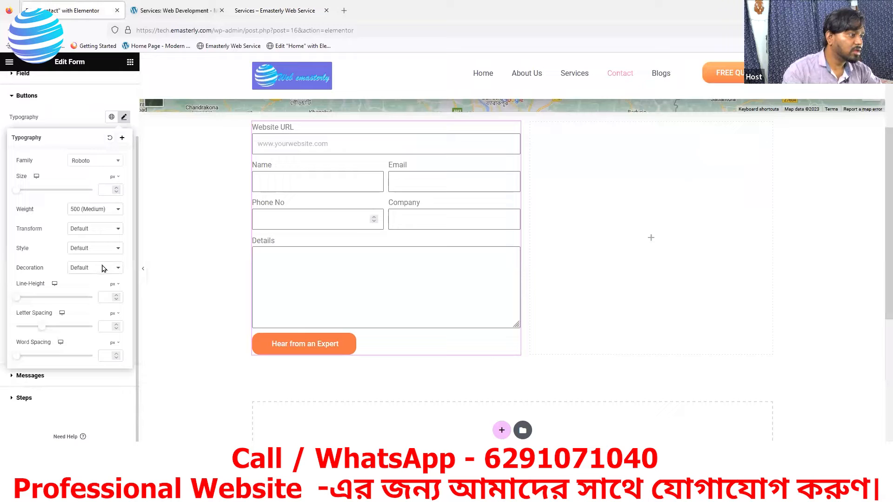
double_click(116, 190)
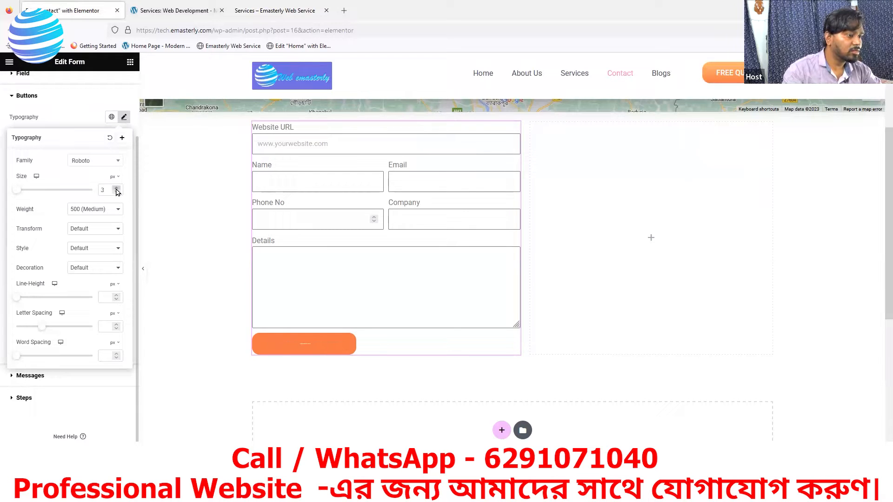
click(116, 188)
click(117, 188)
click(116, 188)
click(117, 188)
click(116, 188)
click(117, 188)
click(116, 187)
click(116, 188)
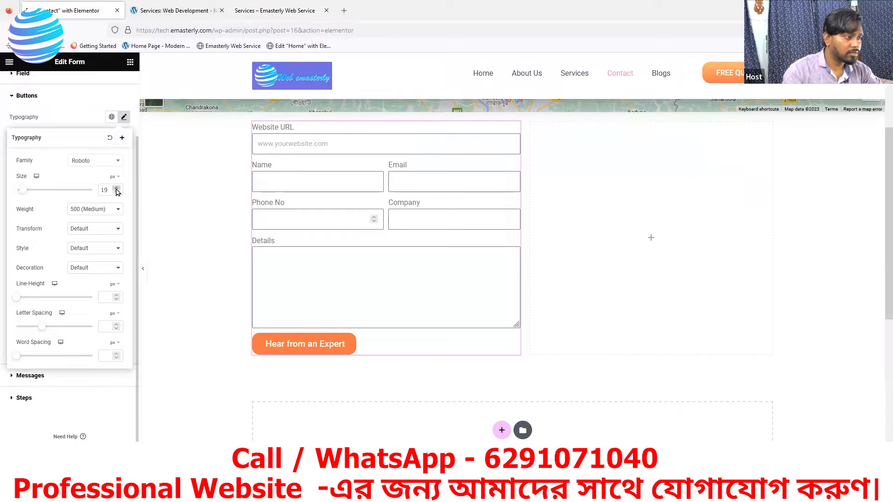
click(117, 193)
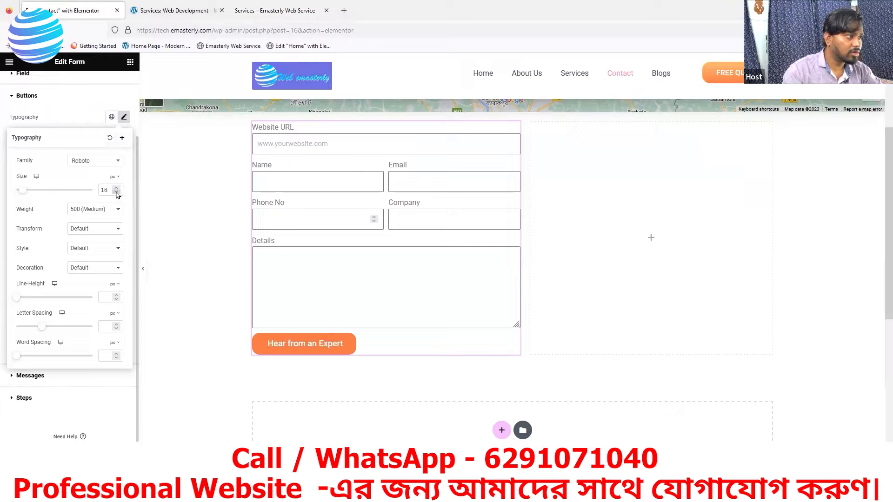
click(117, 193)
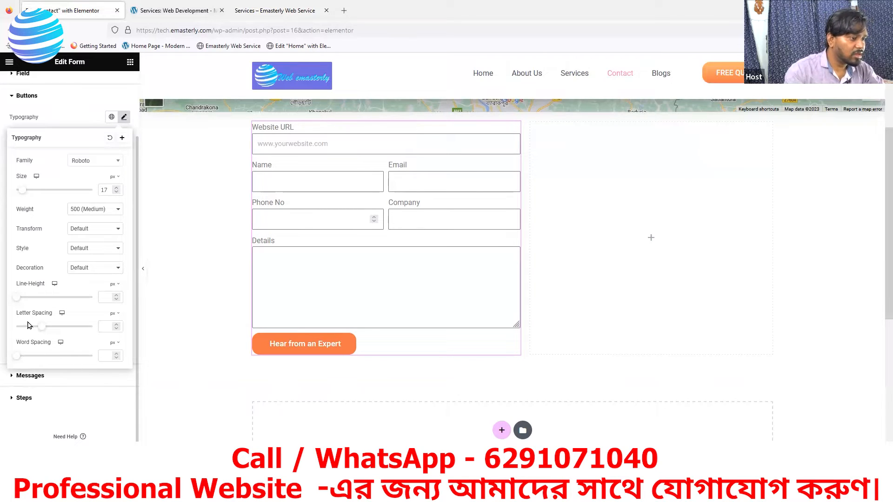
drag(16, 298, 6, 298)
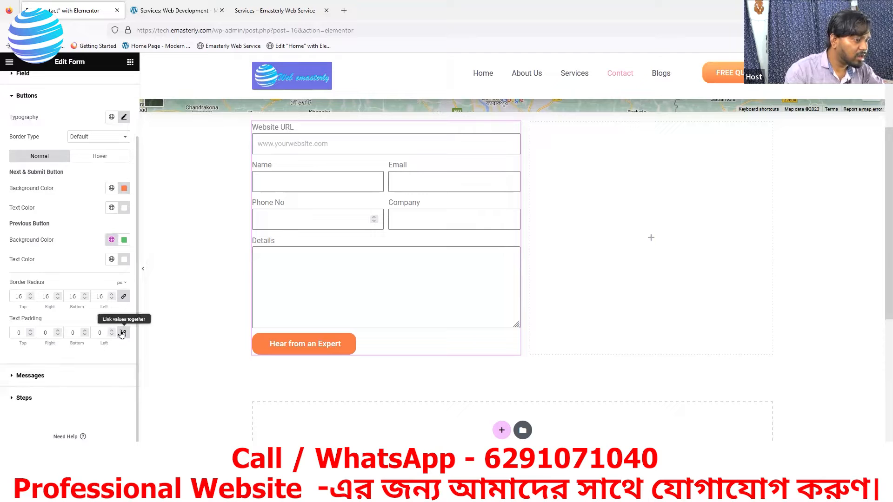
Step: Unlink the button's text padding and set top to 6 px and bottom to 4 px
click(58, 332)
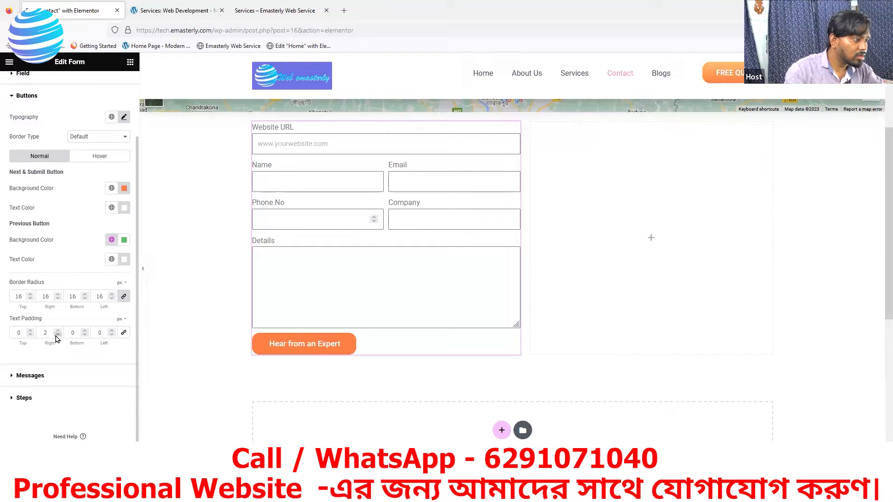
click(31, 331)
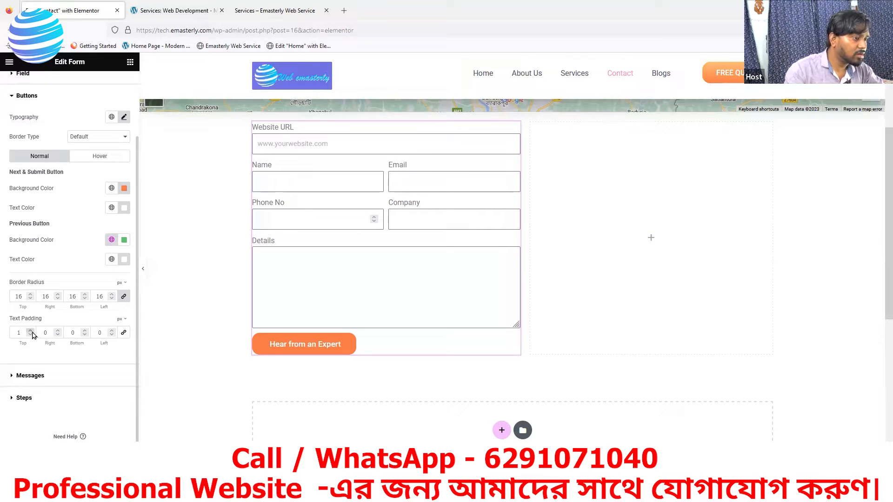
click(30, 332)
click(30, 331)
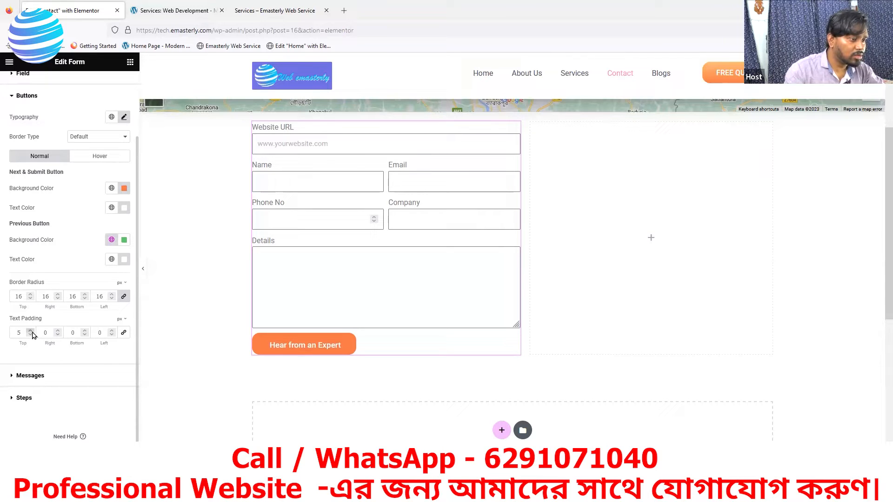
click(84, 331)
click(84, 331)
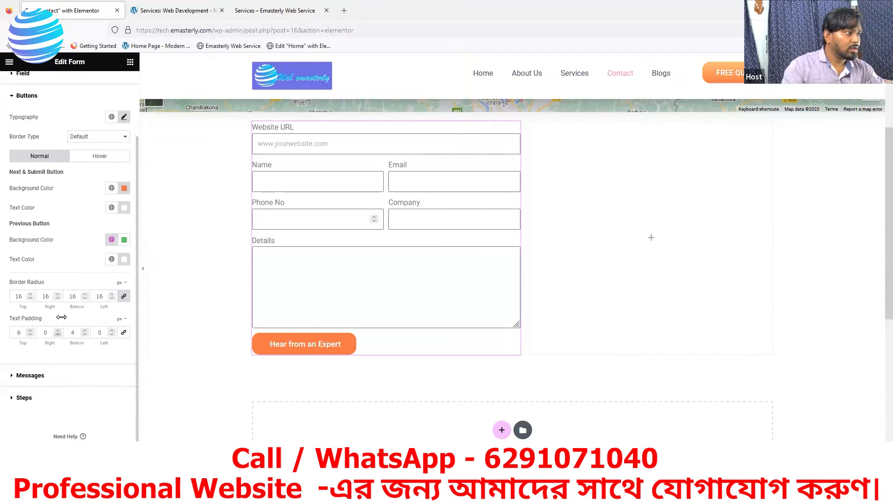
scroll(78, 237, up, 1)
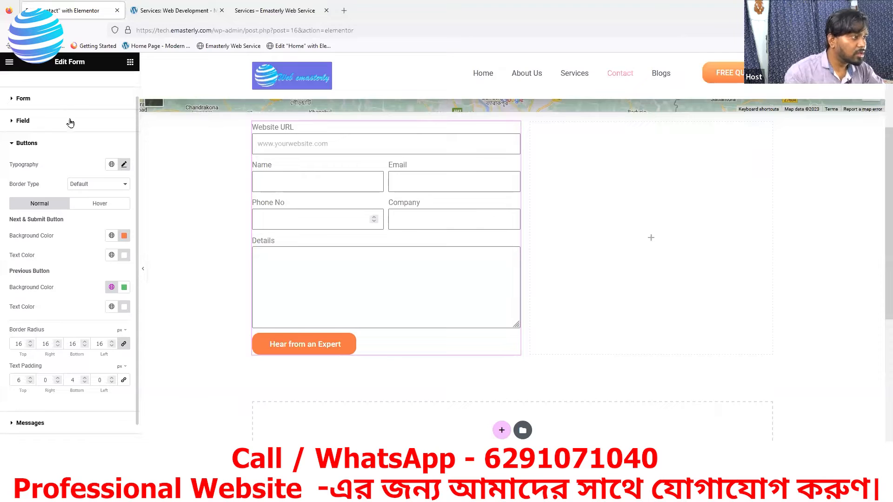
scroll(69, 139, up, 1)
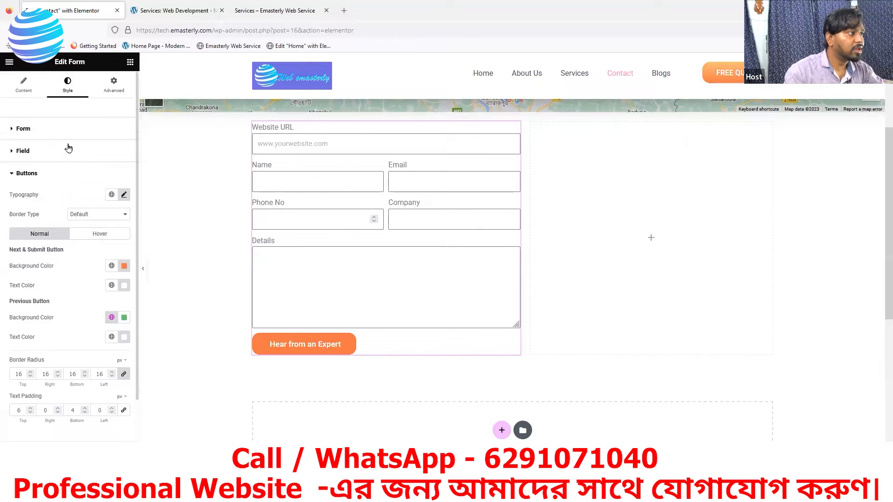
Step: In the form's Content tab, expand Buttons and change the submit button size to Large
click(114, 86)
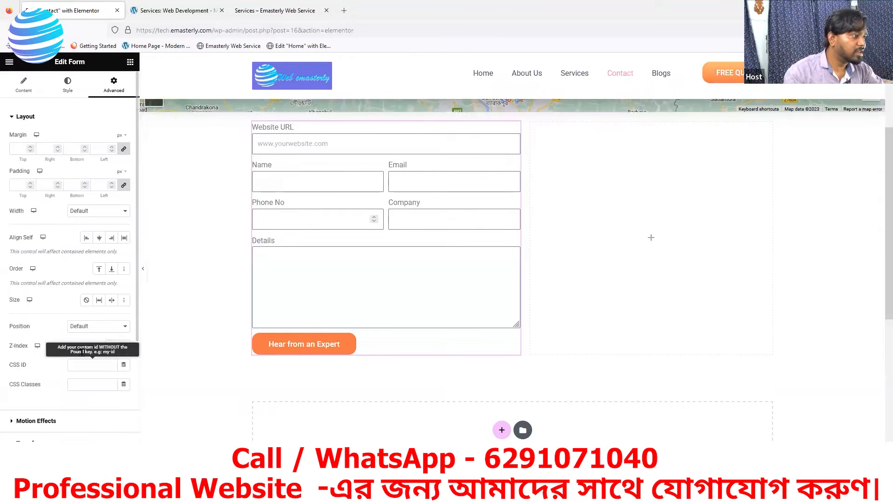
scroll(73, 379, down, 3)
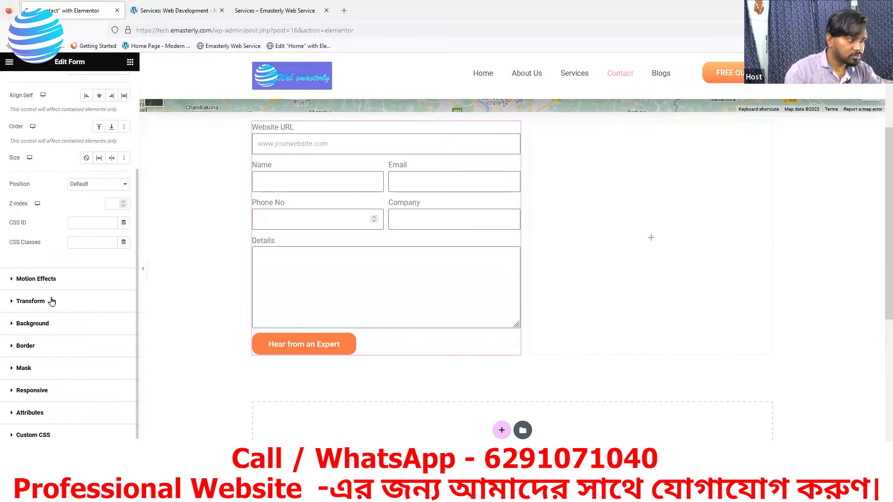
scroll(30, 344, up, 3)
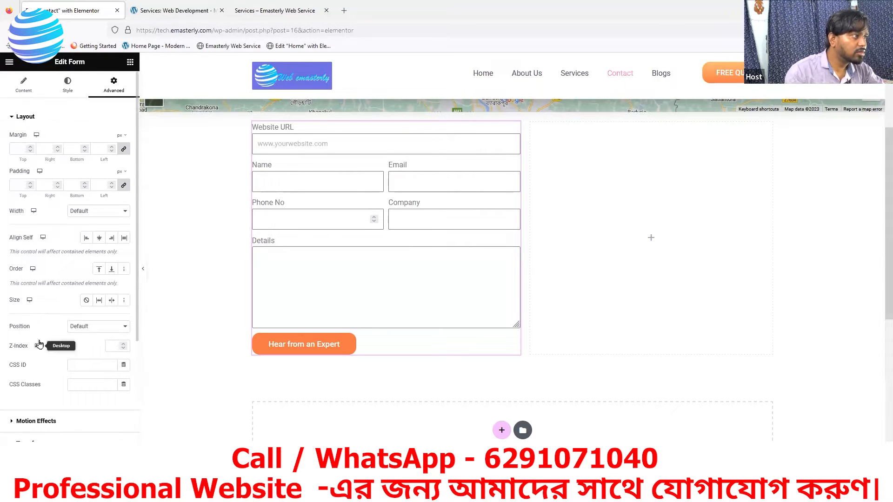
click(68, 89)
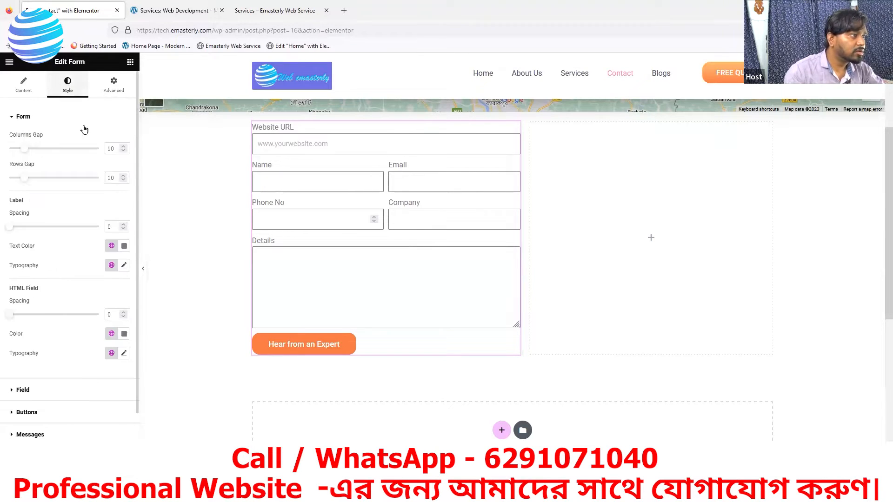
click(29, 96)
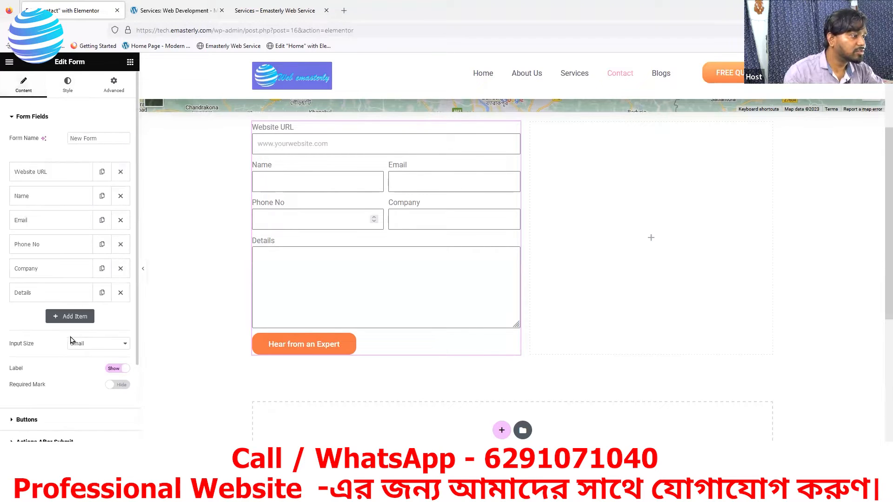
scroll(70, 339, down, 2)
click(24, 326)
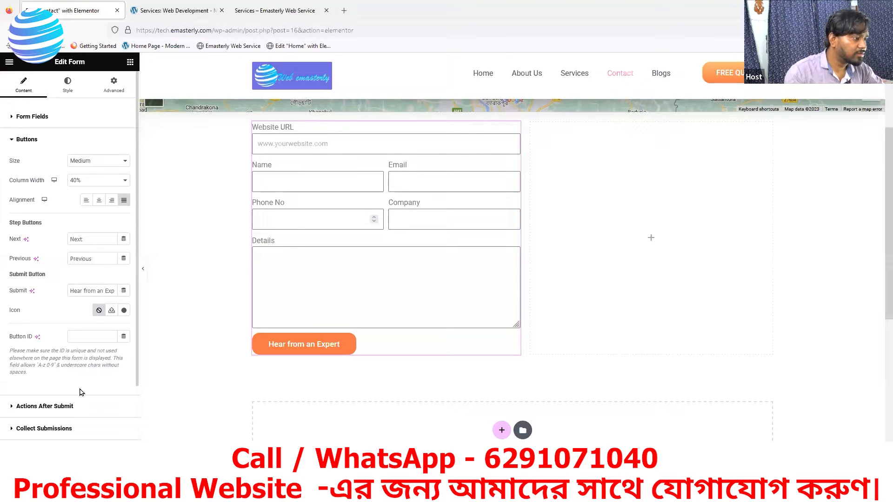
scroll(80, 397, down, 2)
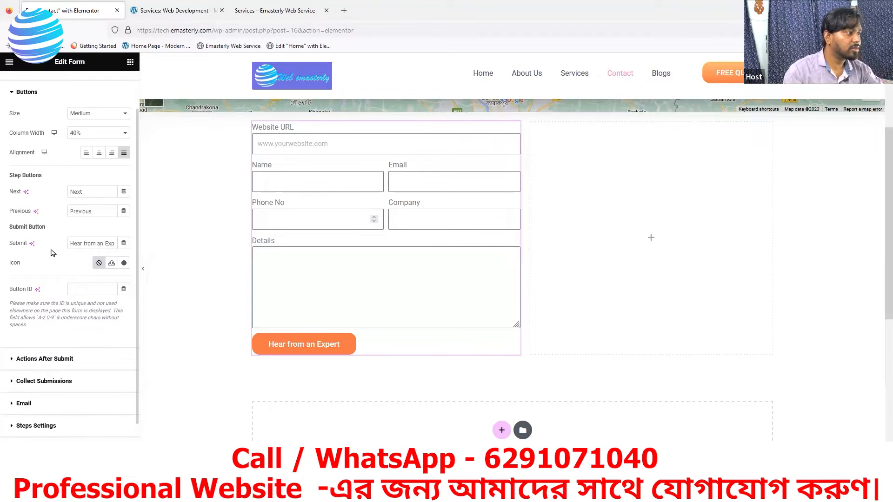
click(88, 114)
click(78, 158)
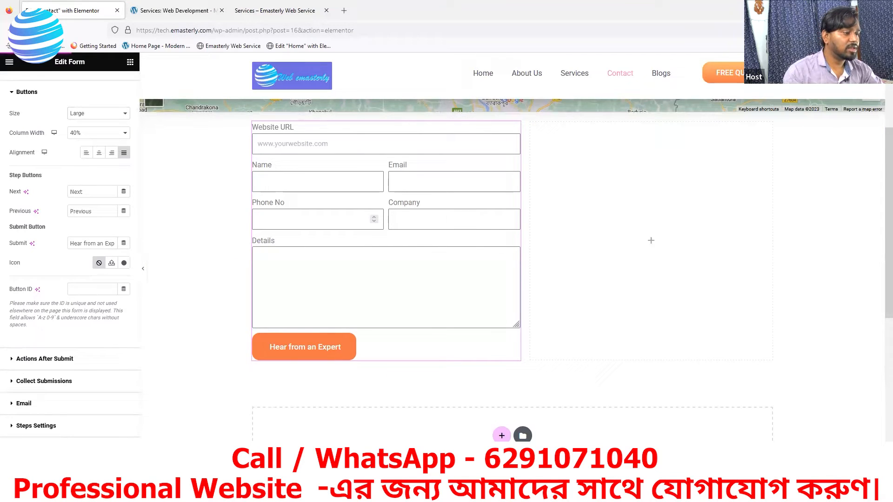
click(289, 14)
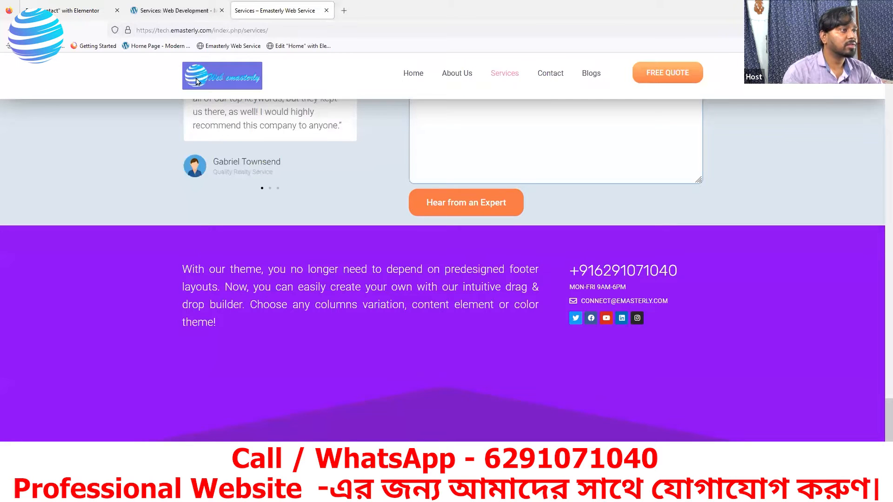
scroll(200, 106, up, 3)
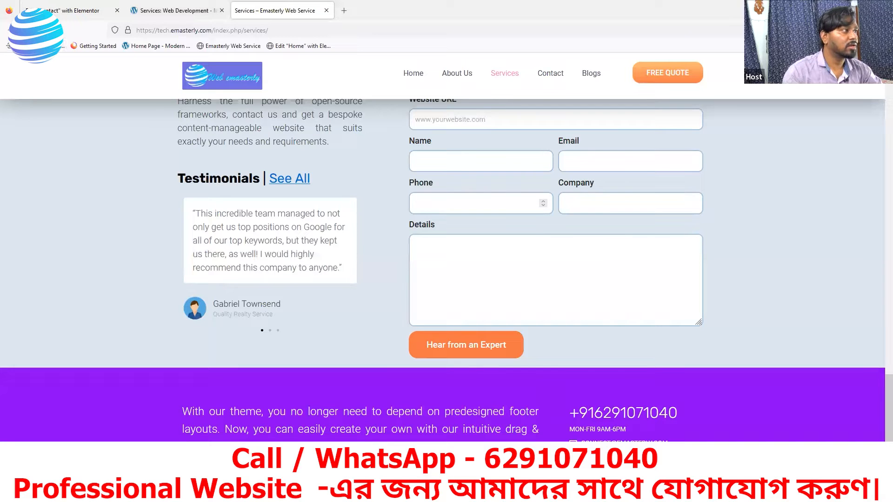
key(F5)
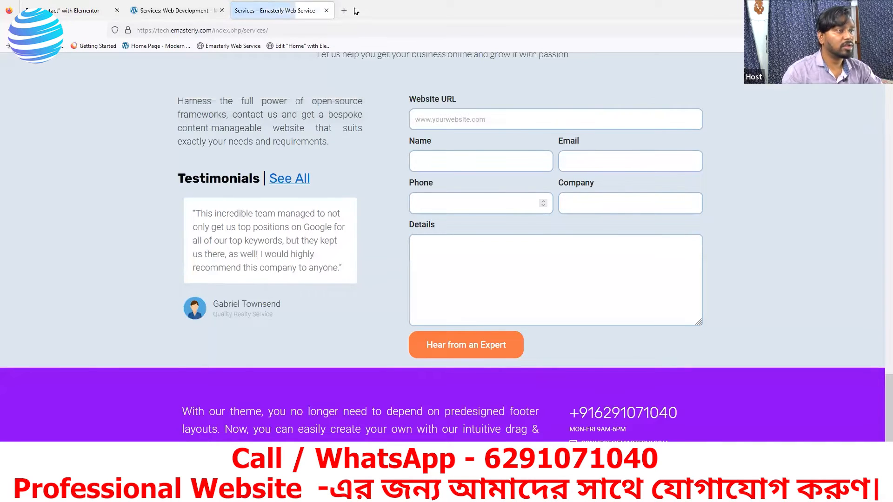
click(547, 77)
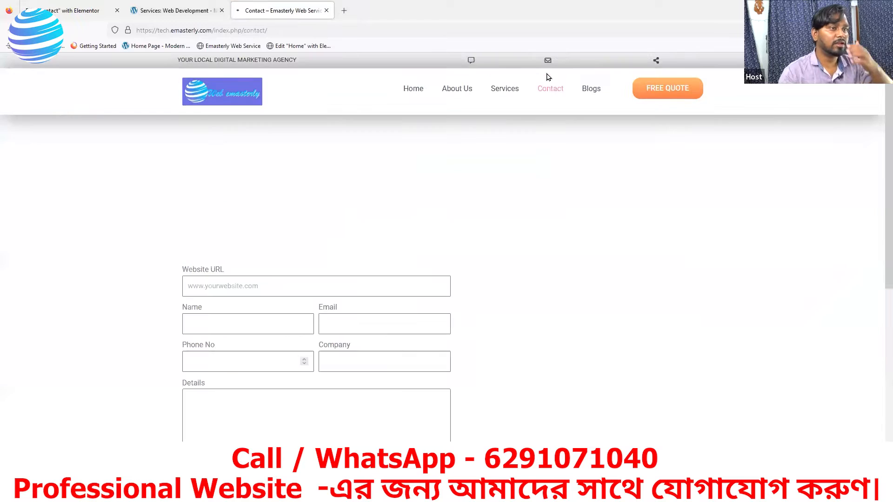
scroll(364, 237, down, 4)
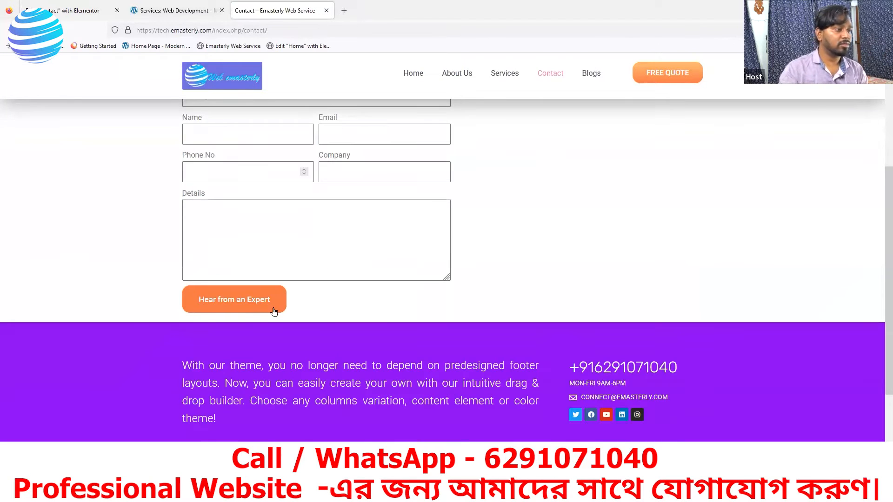
scroll(251, 246, up, 1)
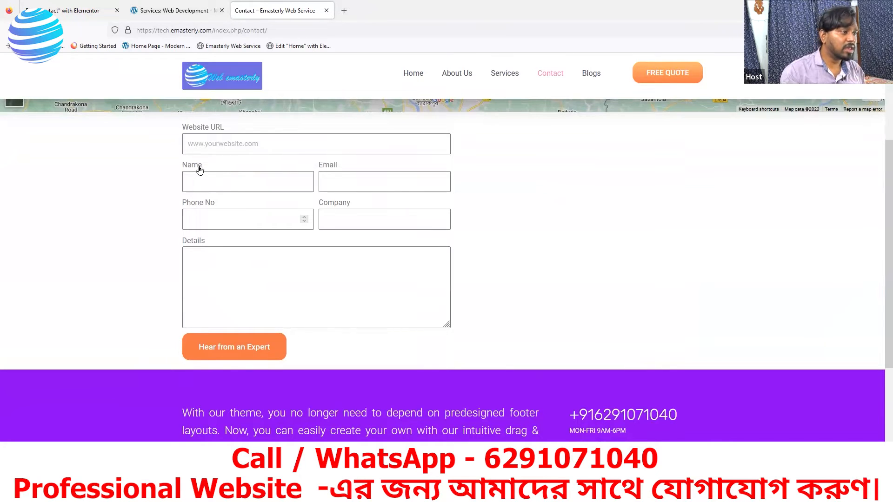
click(175, 14)
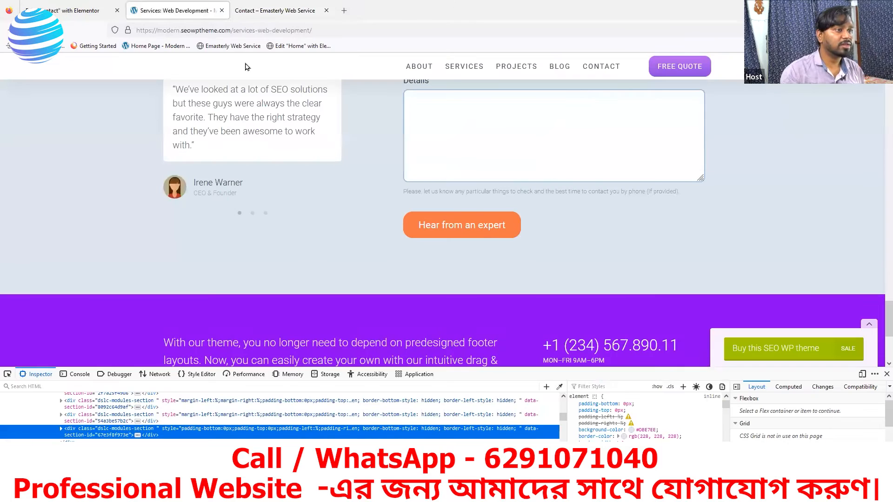
click(99, 17)
Step: Select the container around the contact form and drag its Min Height back to 0
scroll(258, 284, up, 3)
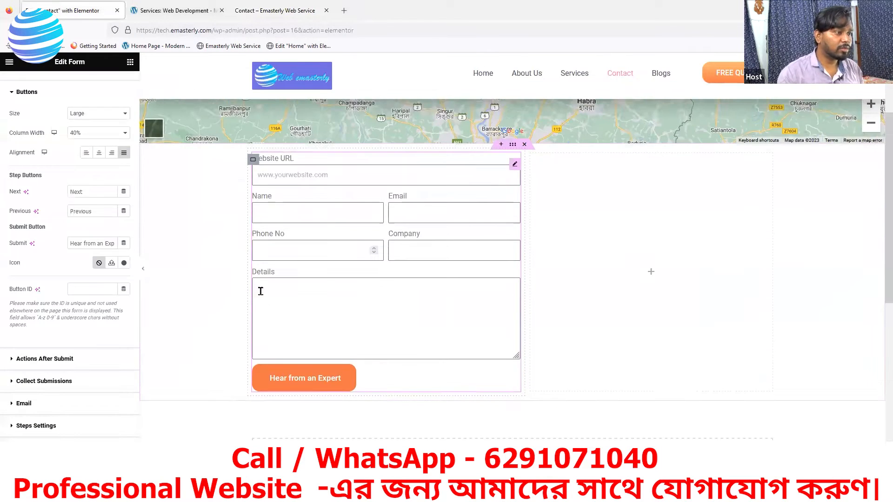
scroll(257, 275, up, 1)
click(253, 270)
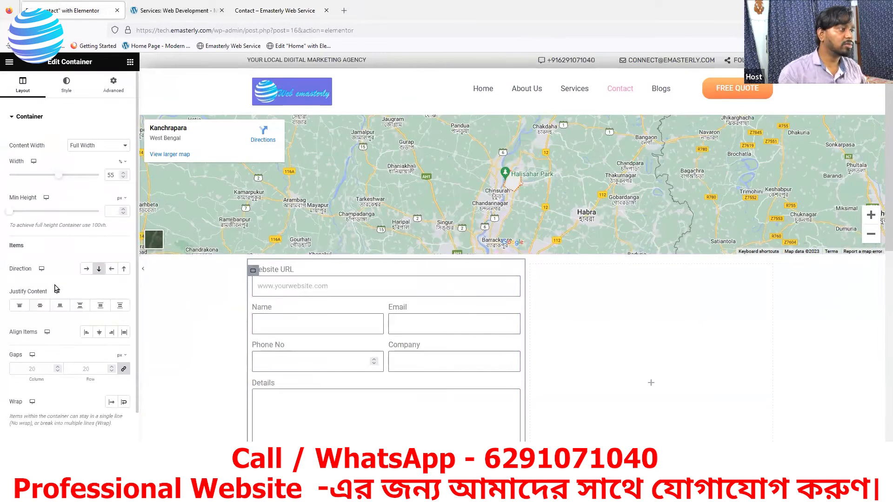
scroll(76, 139, down, 1)
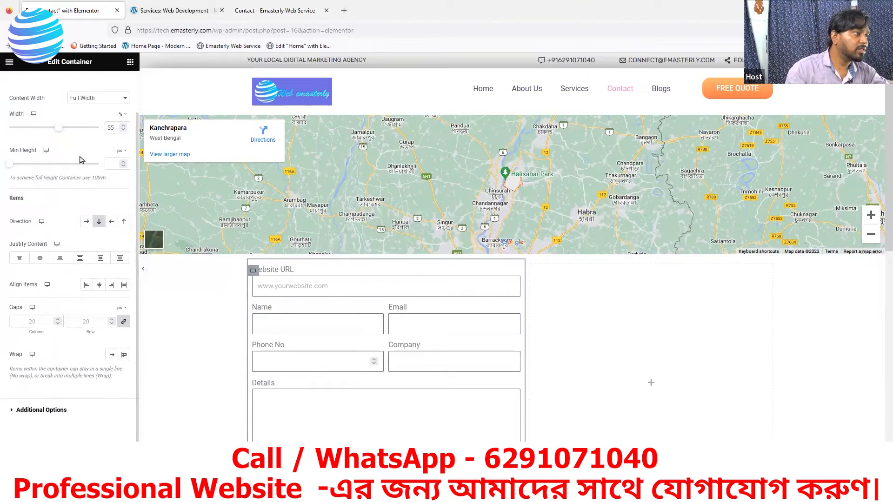
scroll(78, 130, up, 1)
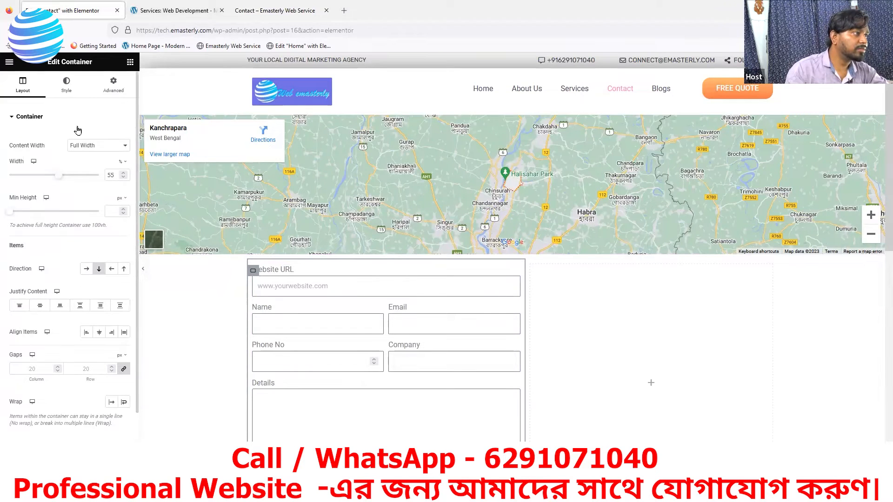
click(67, 89)
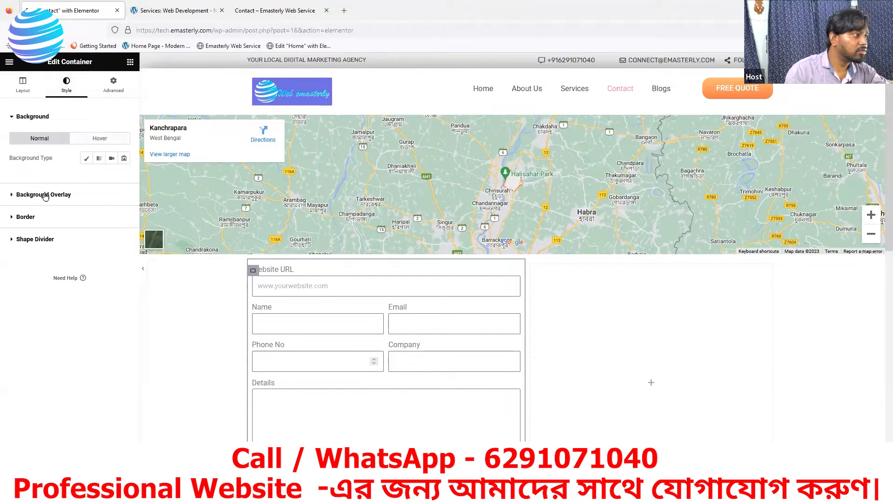
click(113, 86)
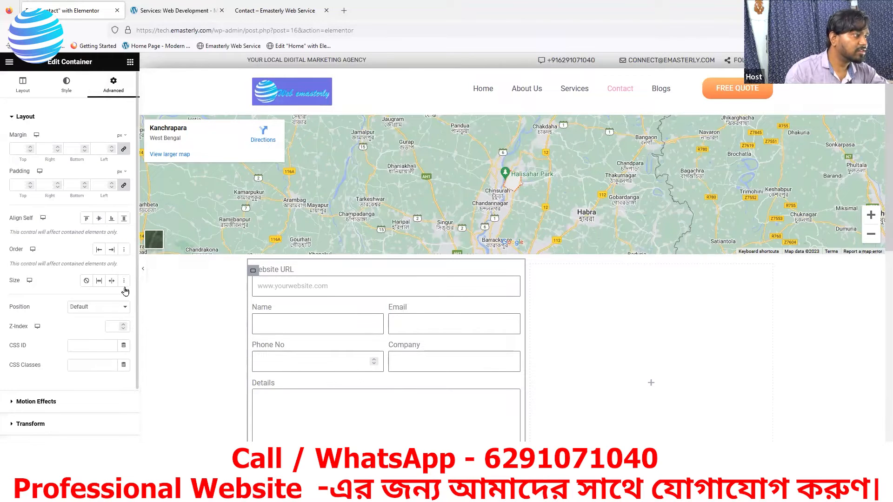
click(22, 86)
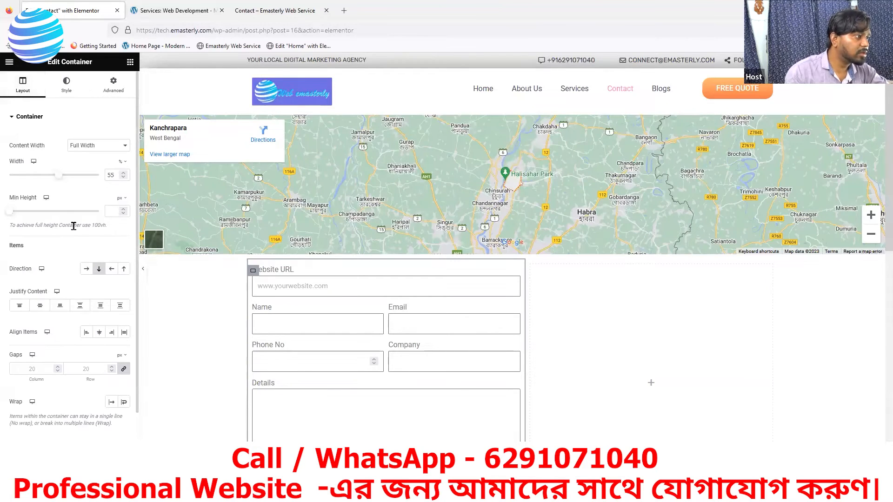
mouse_move(9, 218)
mouse_down()
mouse_move(22, 218)
mouse_move(1, 216)
mouse_up()
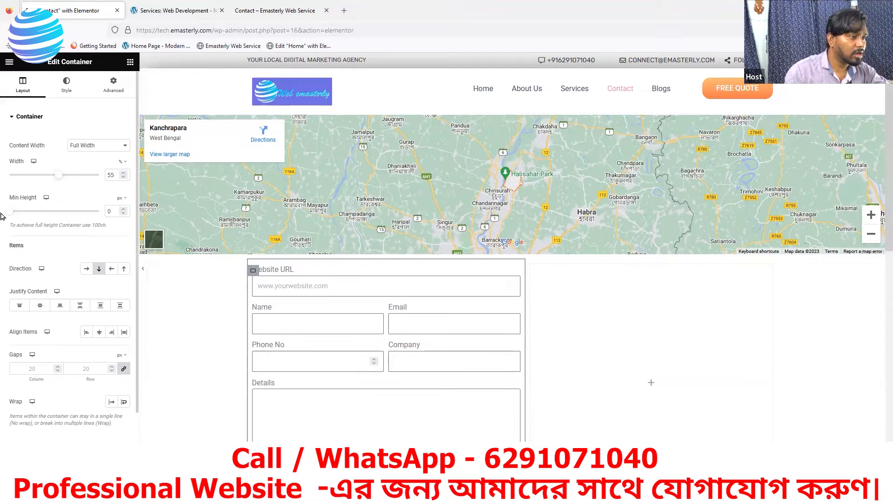
scroll(214, 277, down, 1)
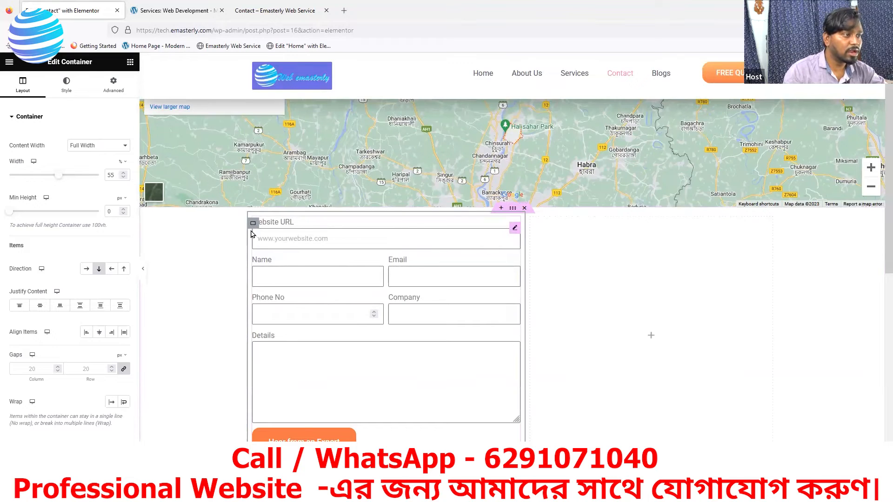
Step: Raise the form's Label Spacing to 12, then view the reference site's contact form
click(515, 230)
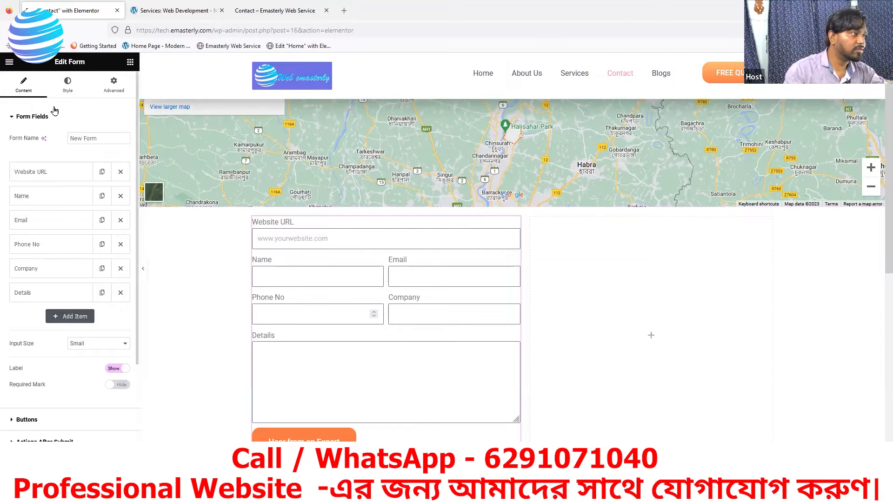
click(13, 119)
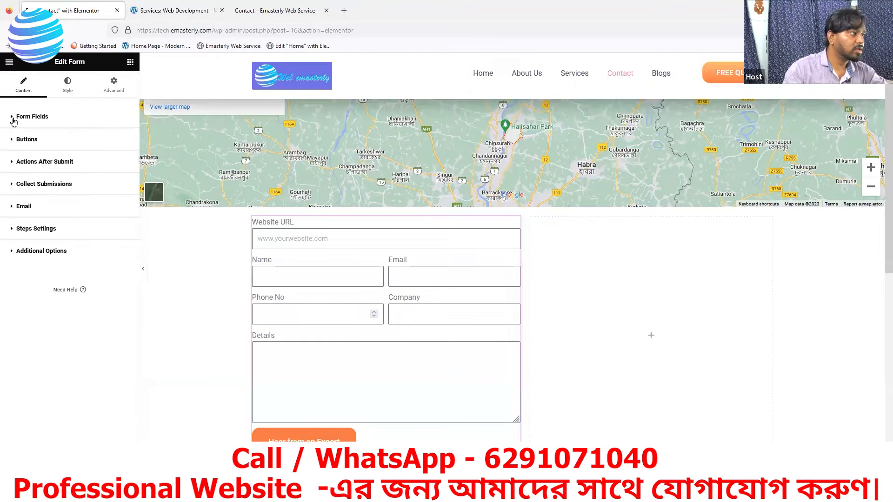
click(66, 89)
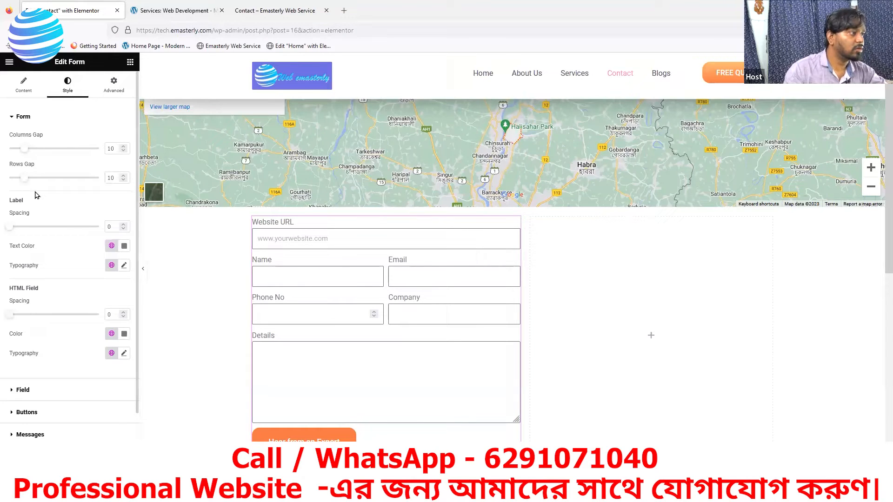
click(13, 393)
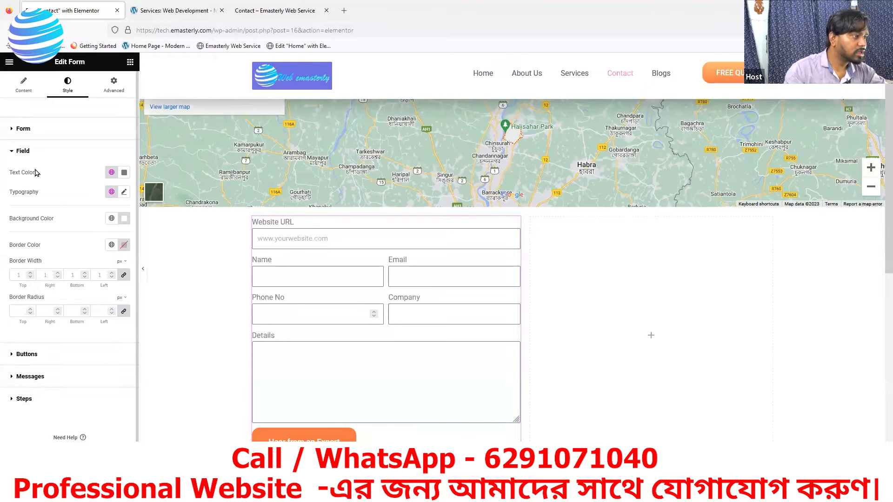
click(14, 130)
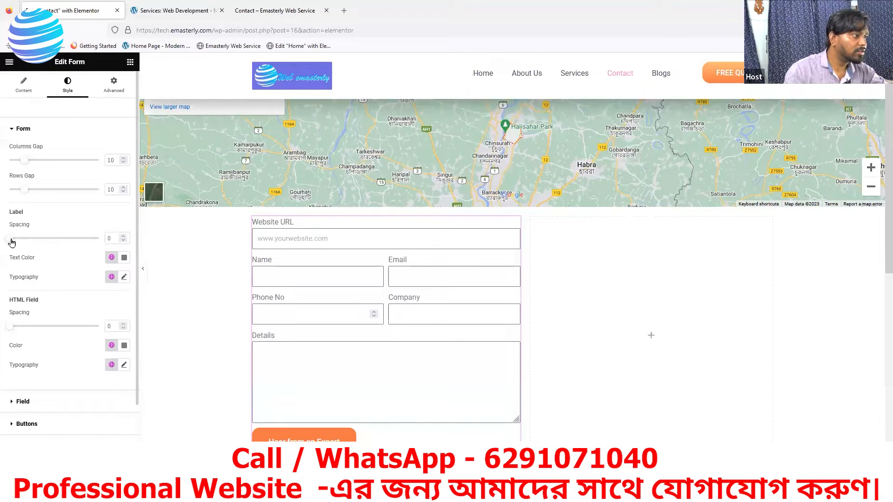
drag(11, 242, 29, 243)
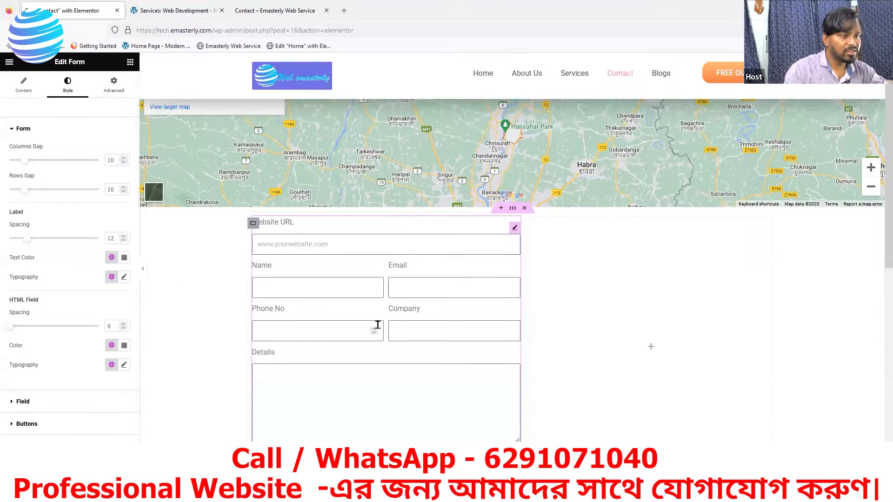
scroll(616, 346, down, 2)
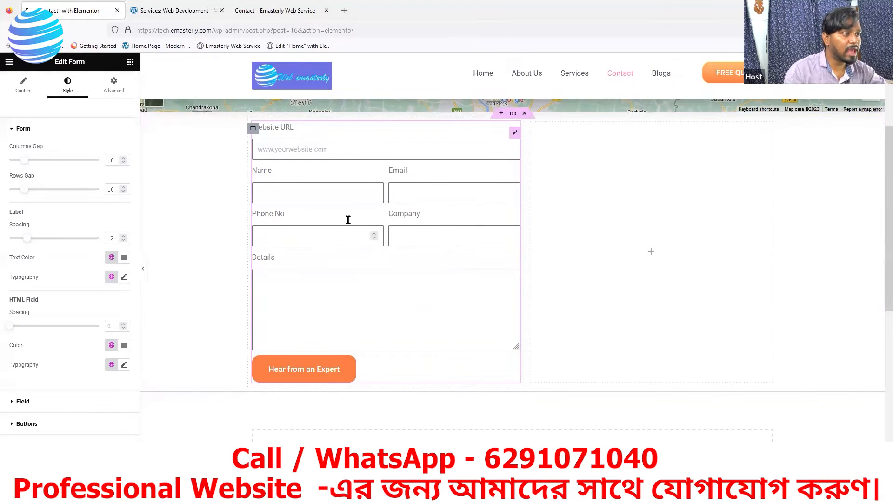
click(158, 13)
Step: Set the form's label spacing to 14 and the label text colour to dark grey #494949
scroll(518, 239, up, 3)
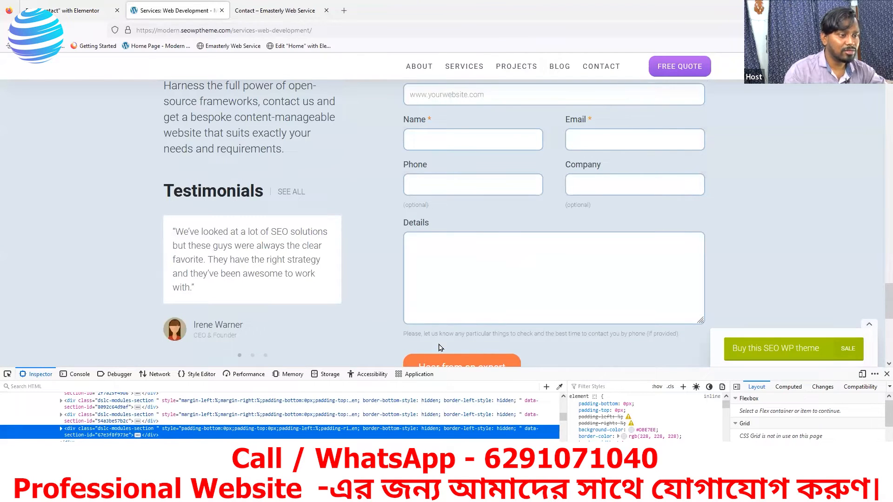
click(73, 13)
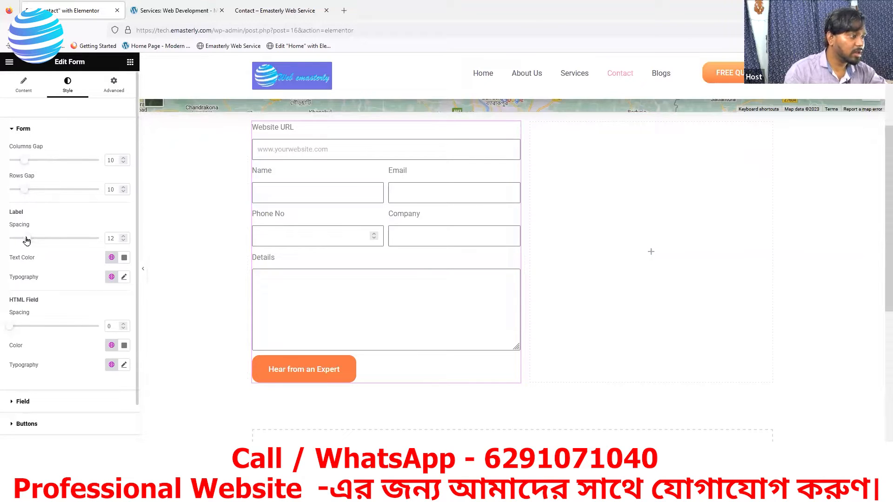
drag(27, 240, 29, 240)
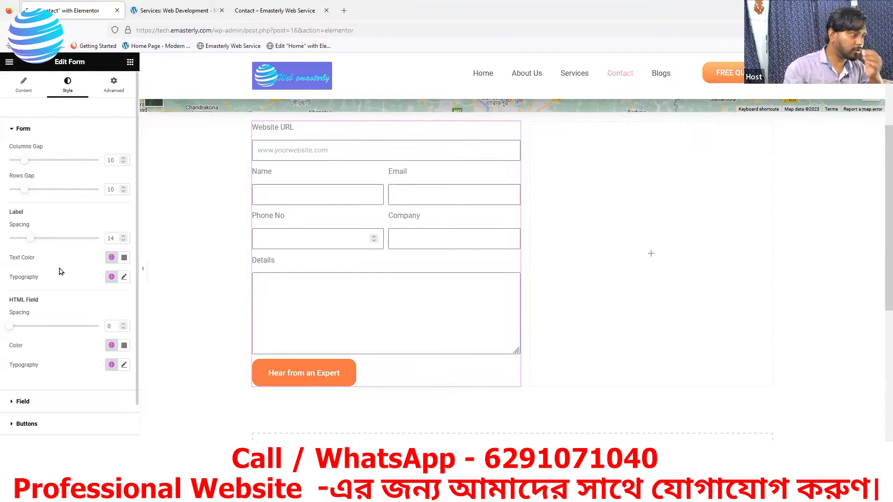
click(125, 259)
click(77, 350)
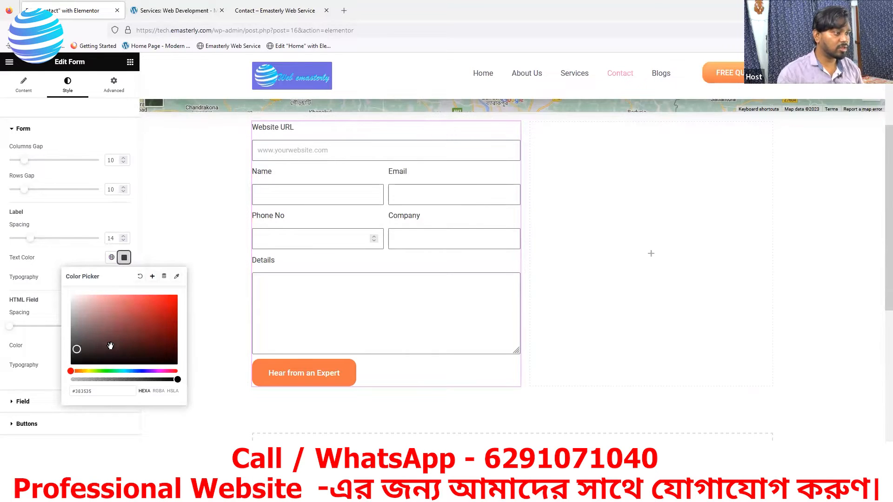
drag(77, 349, 70, 345)
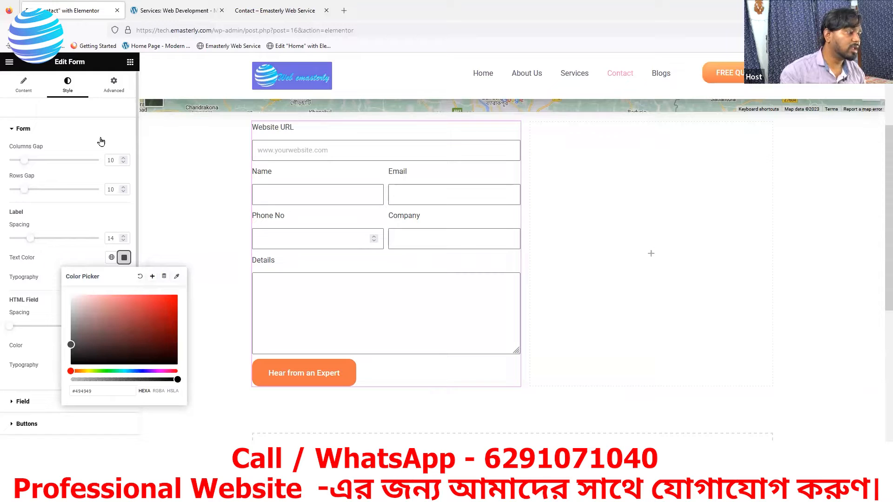
Step: In the Field style section, set border width 2 and border radius 9, checking the reference form
click(18, 404)
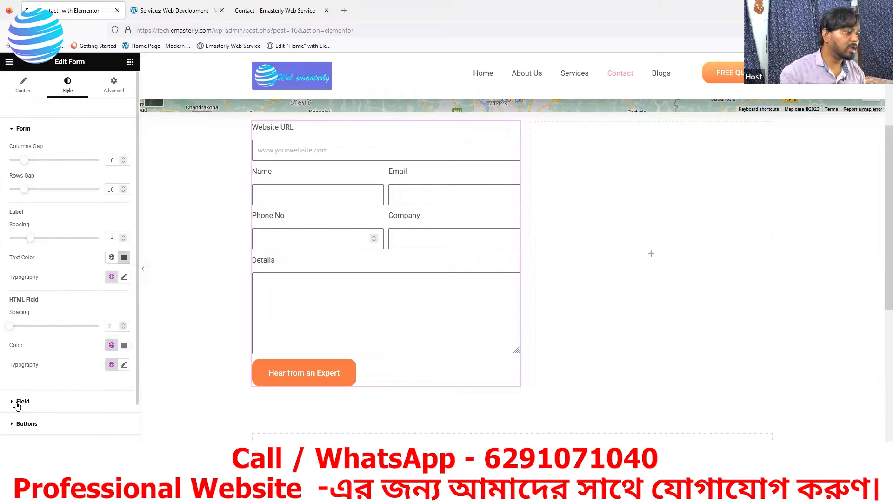
click(19, 403)
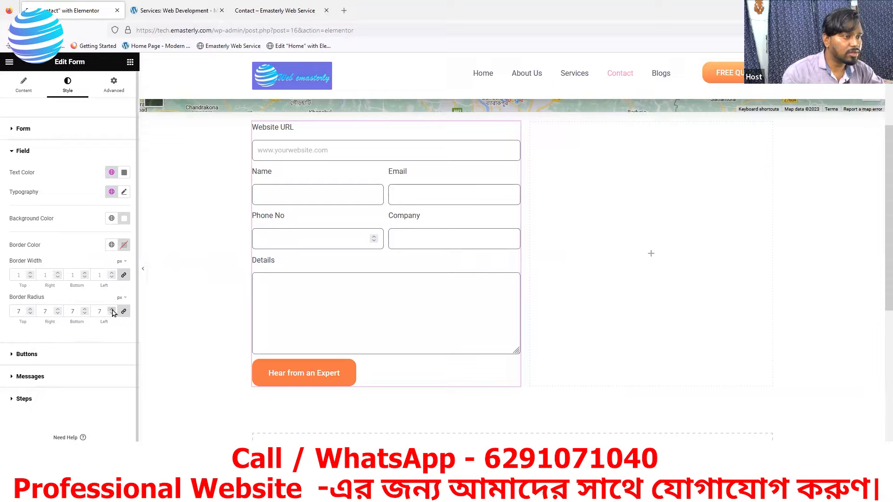
click(165, 14)
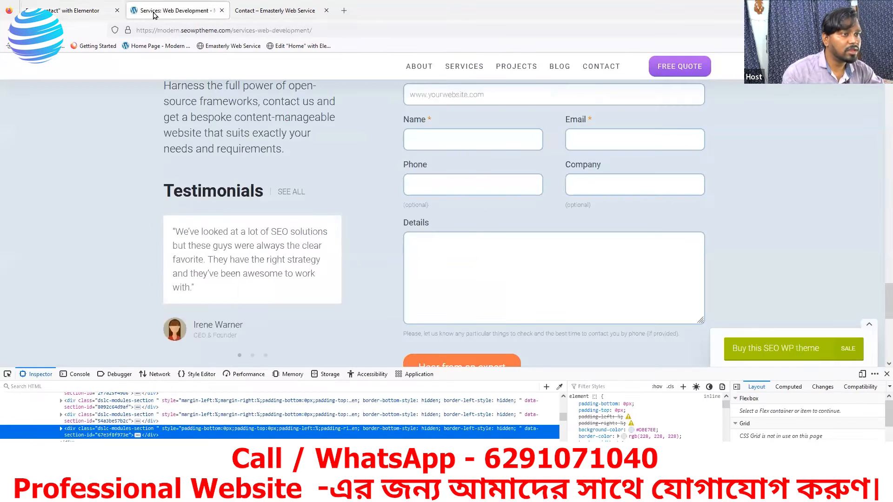
click(86, 13)
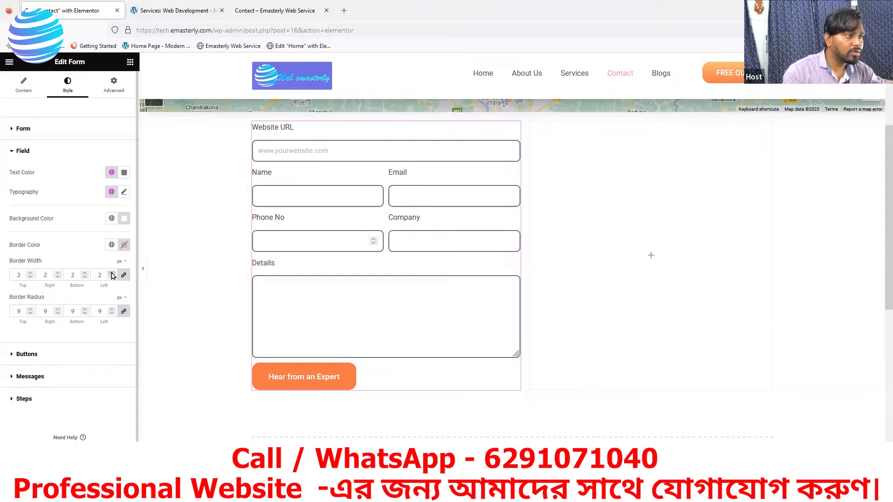
click(193, 17)
click(77, 12)
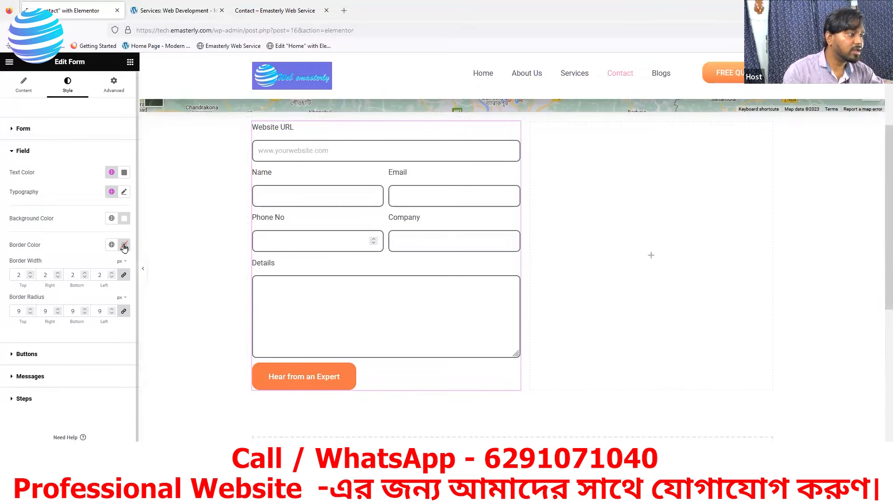
Step: Sample the reference Phone field's border colour and paste it into Field Border Color
click(174, 10)
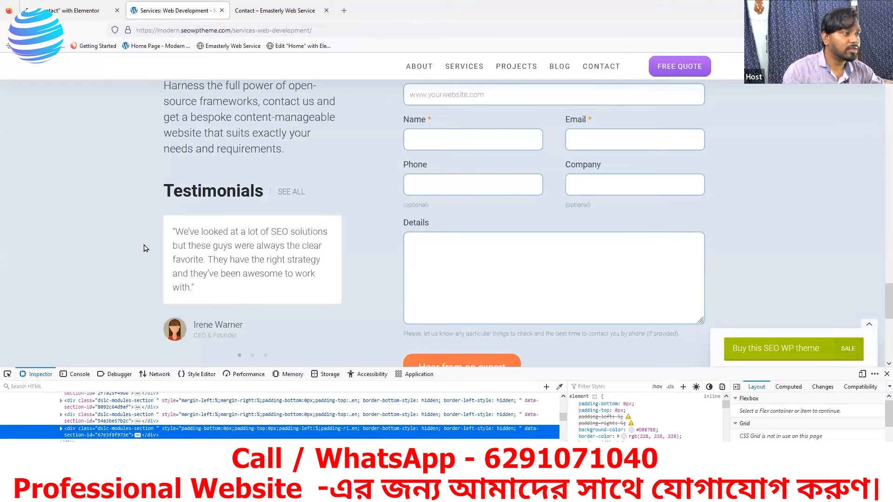
click(559, 387)
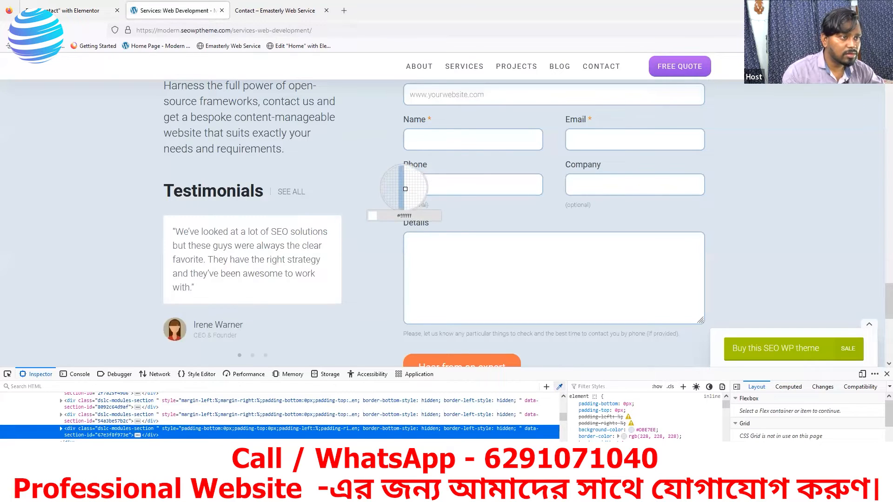
click(404, 191)
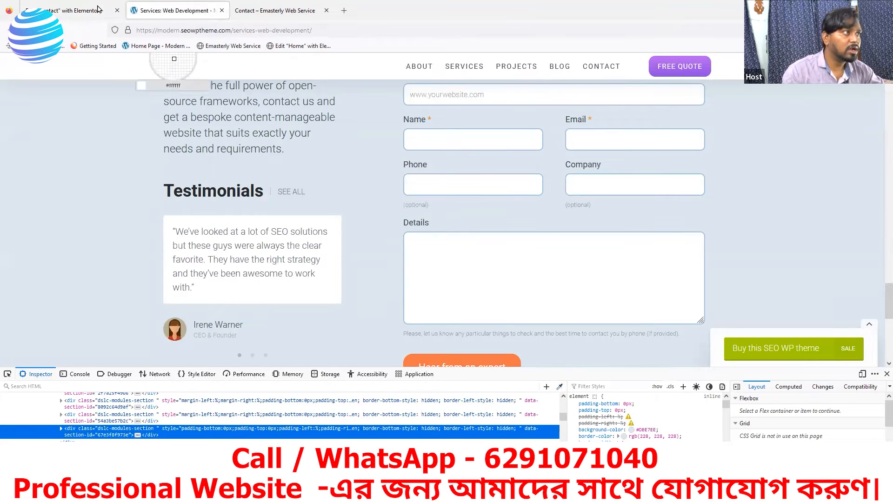
click(74, 10)
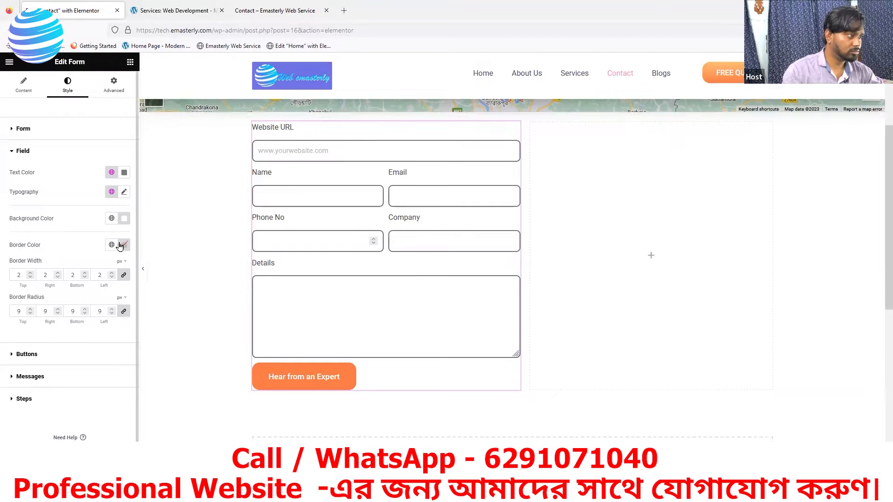
click(124, 245)
text(#9fc1df)
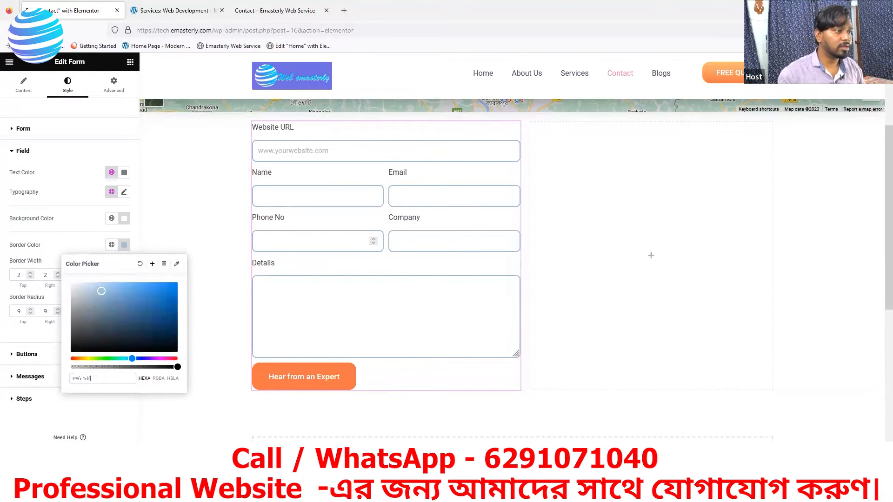
click(105, 474)
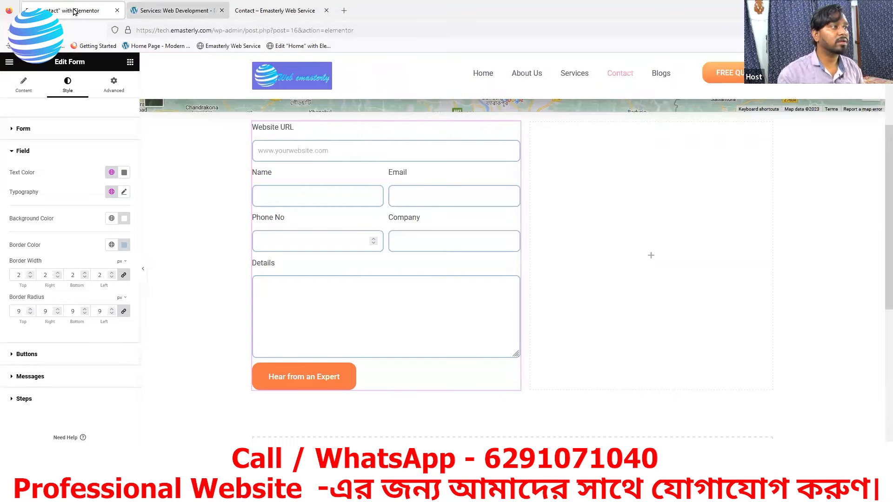
click(154, 10)
scroll(572, 139, up, 4)
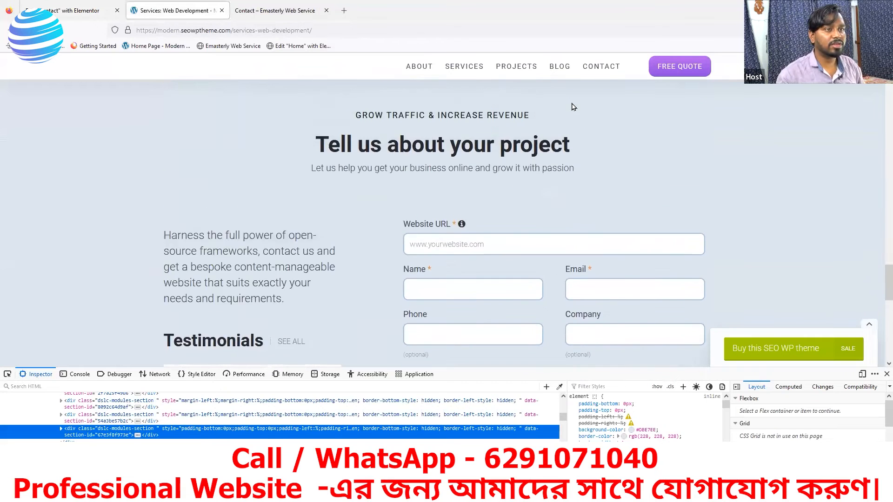
Step: Study the reference Contact us page's map and form layout, then return to the Elementor form
click(589, 69)
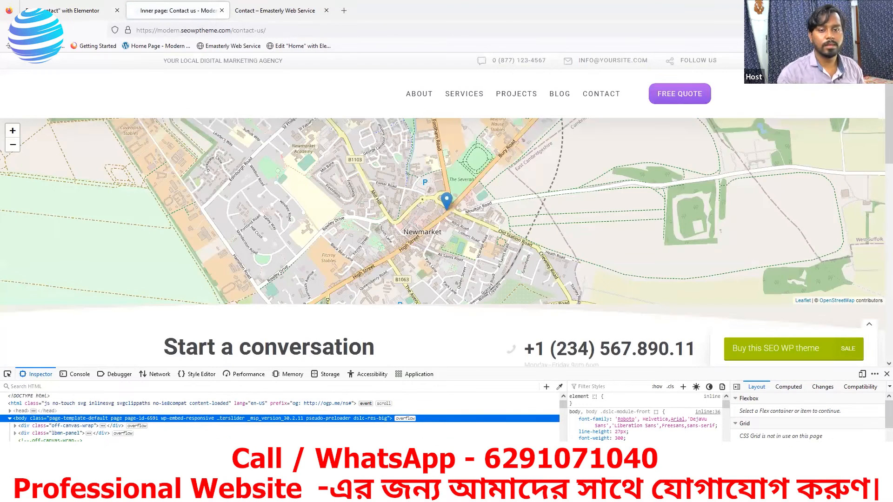
key(F12)
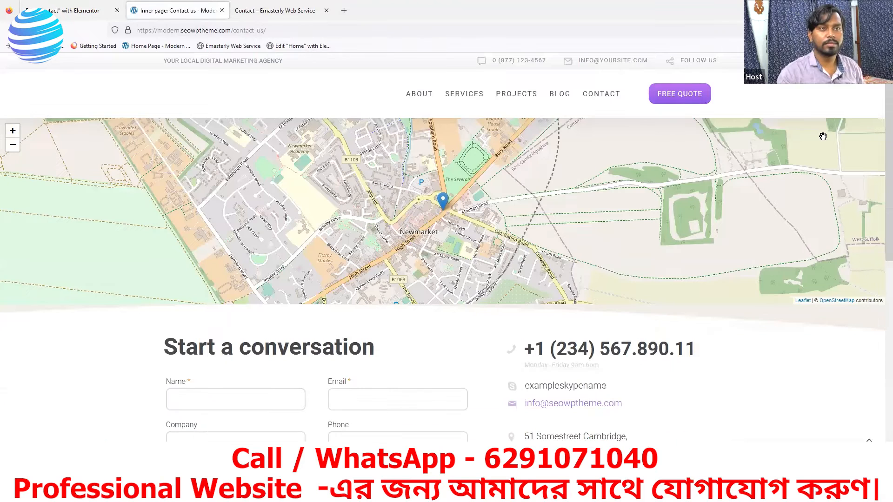
scroll(269, 429, down, 3)
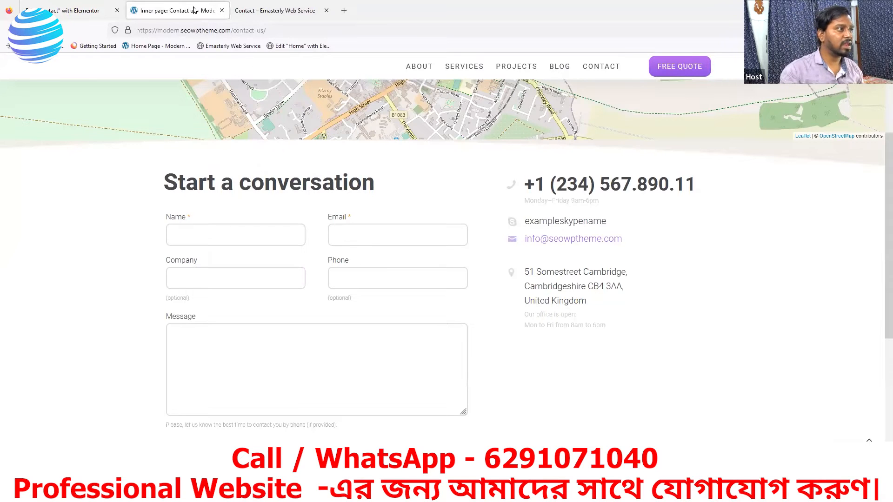
click(93, 10)
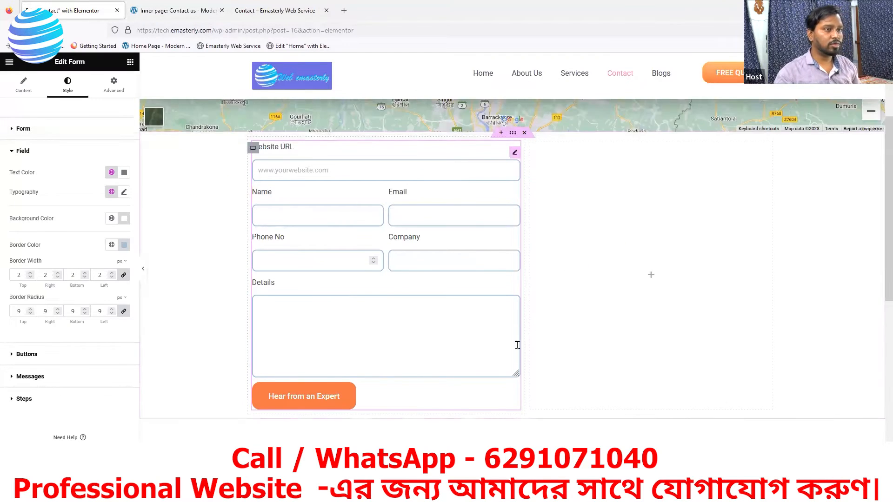
scroll(517, 345, up, 2)
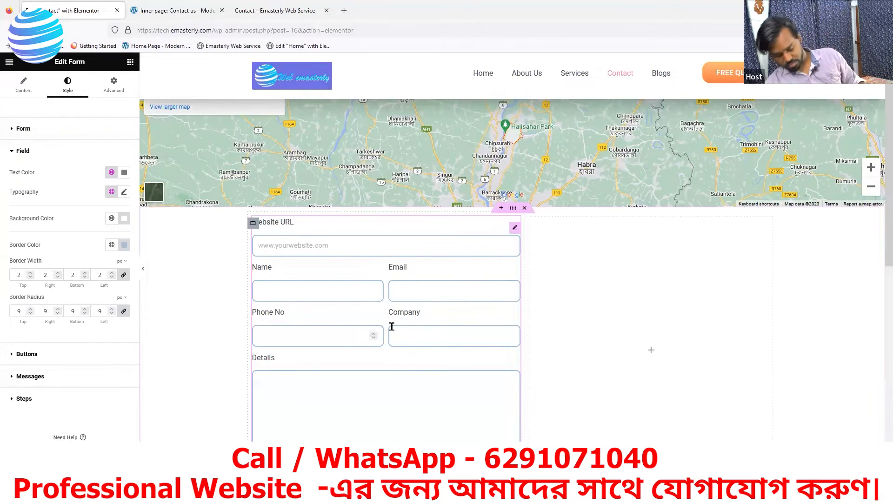
scroll(419, 439, down, 1)
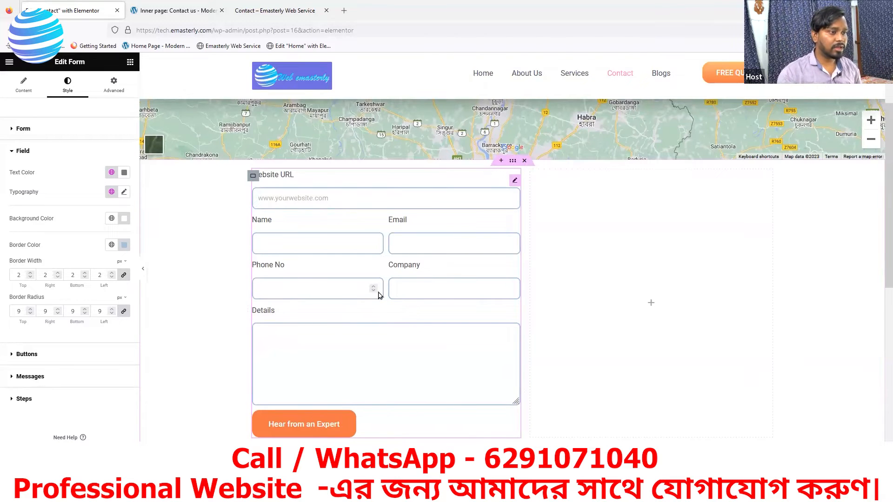
Step: Add a Heading widget above the contact form
scroll(418, 242, up, 1)
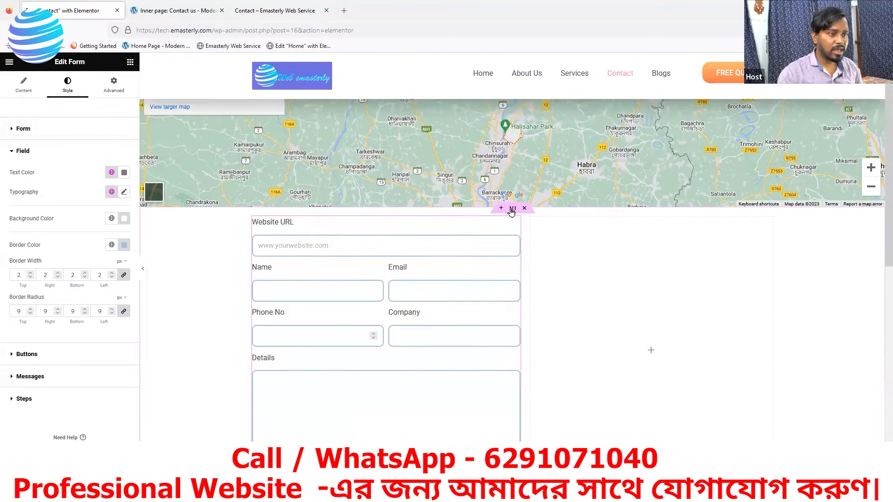
click(130, 64)
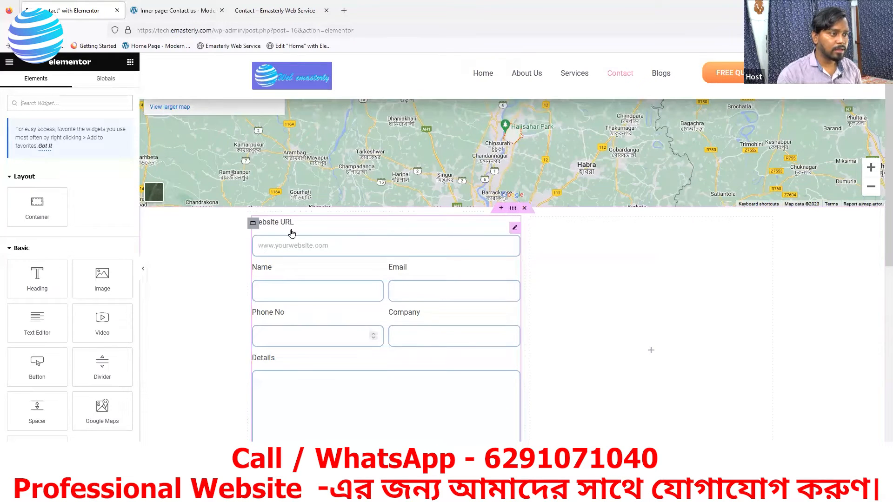
drag(27, 284, 316, 220)
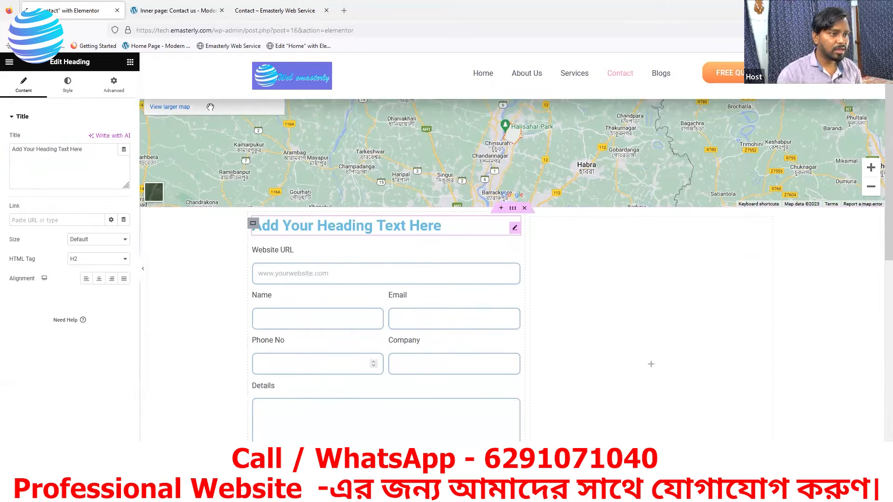
Step: Select the 'Start a conversation' title text on the reference contact page
click(176, 10)
drag(377, 186, 242, 184)
drag(170, 185, 162, 189)
click(164, 189)
drag(352, 183, 163, 171)
key(ctrl+c)
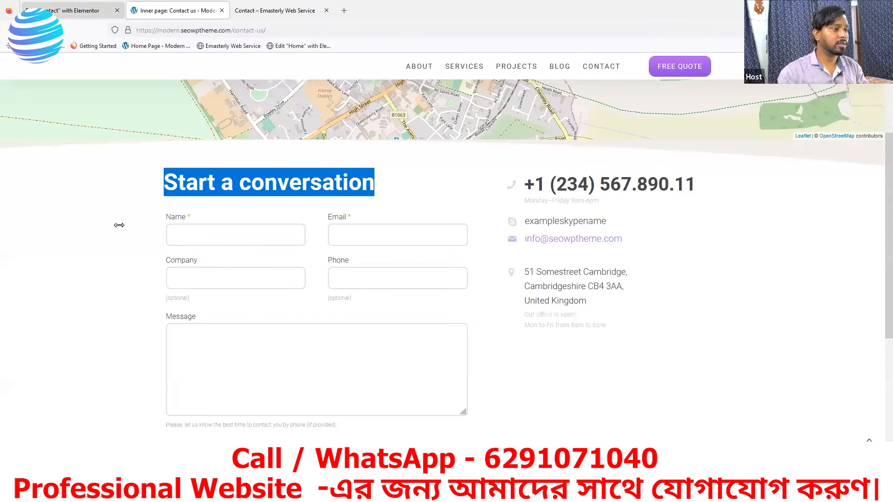
Step: Replace the placeholder heading text with 'Start a conversation'
click(80, 10)
drag(91, 155, 4, 152)
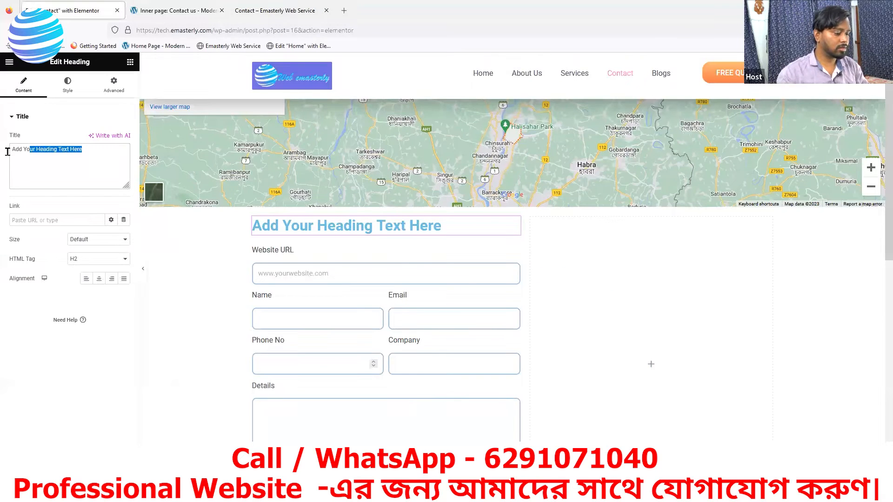
key(ctrl+v)
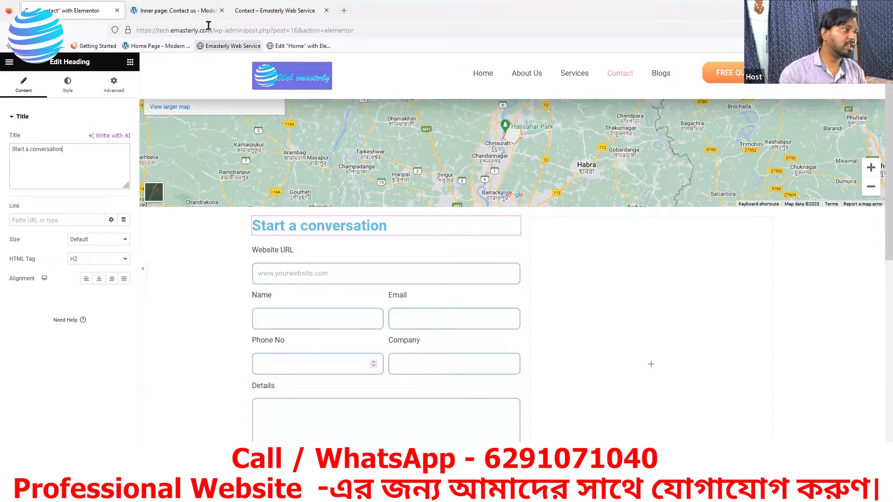
Step: Sample the reference heading colour #46484b with the DevTools eyedropper
click(184, 13)
click(124, 179)
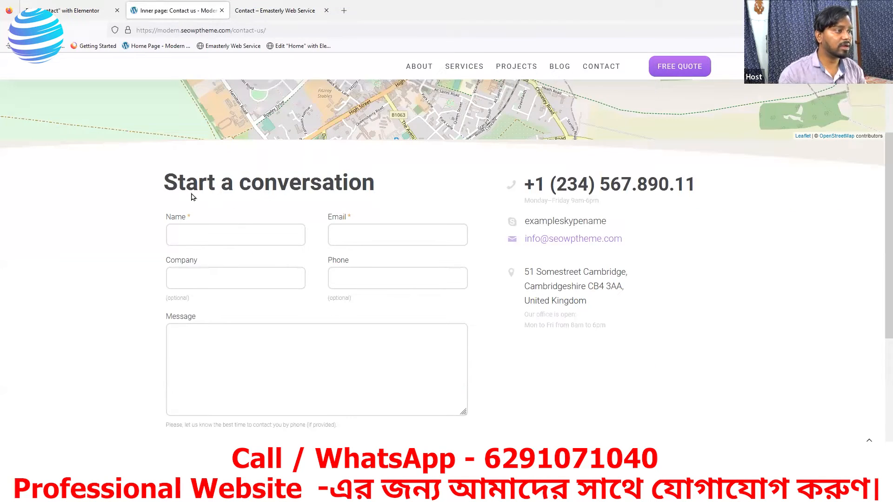
right_click(73, 194)
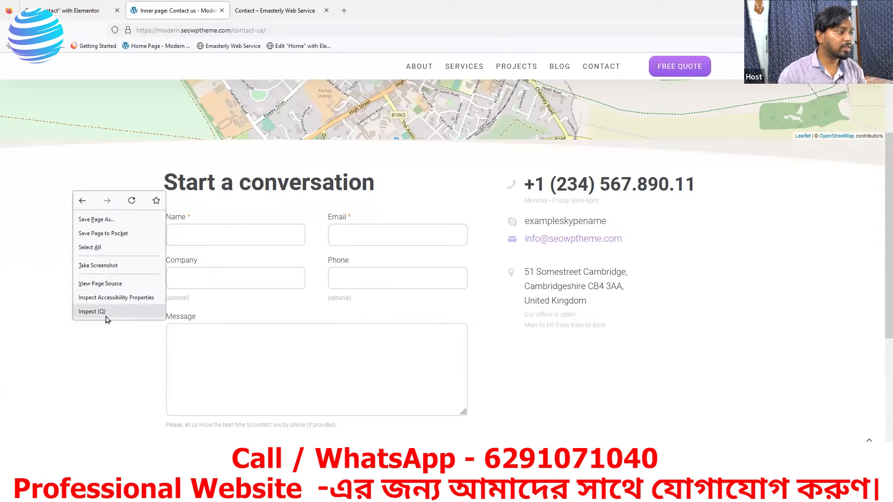
click(102, 315)
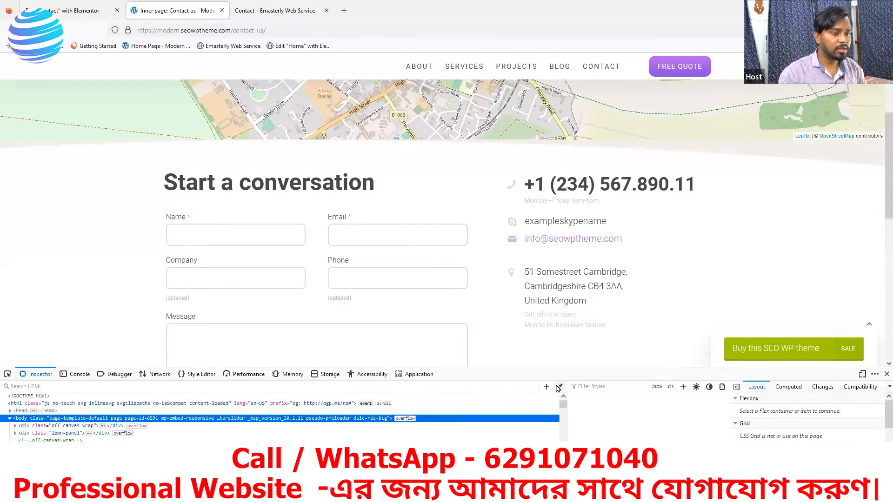
click(560, 388)
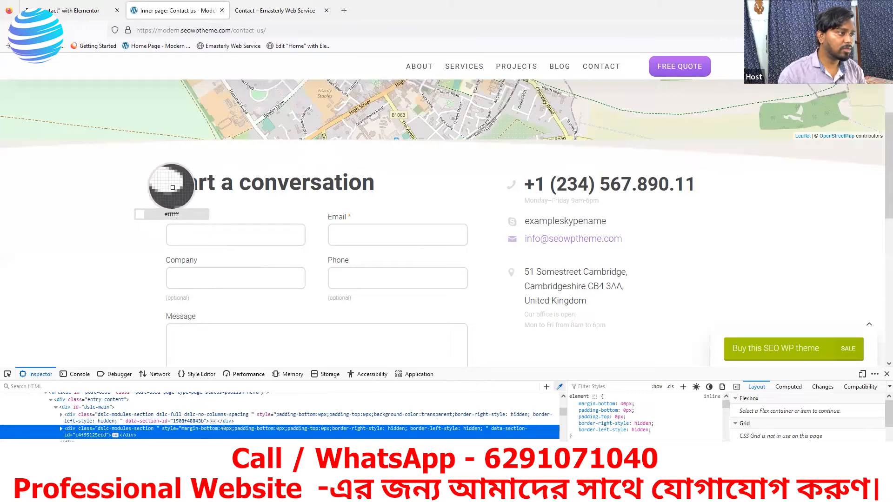
click(74, 10)
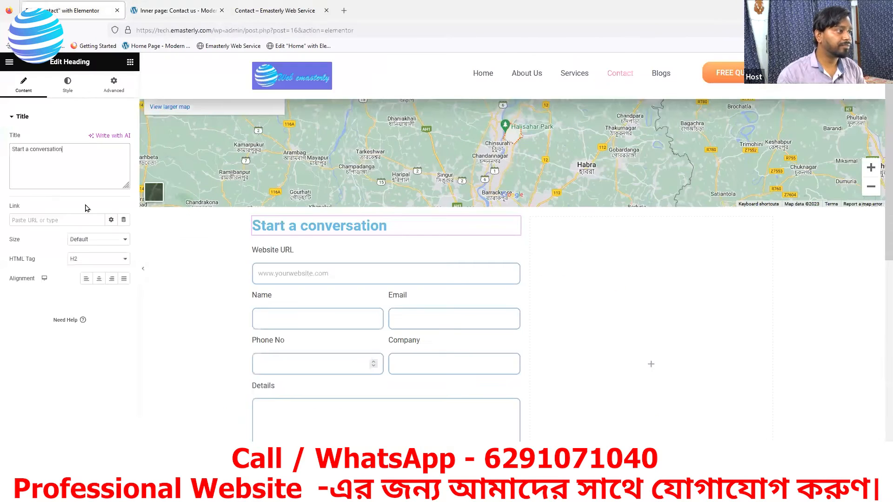
Step: Set the heading's text colour to #46484b
click(73, 88)
click(124, 139)
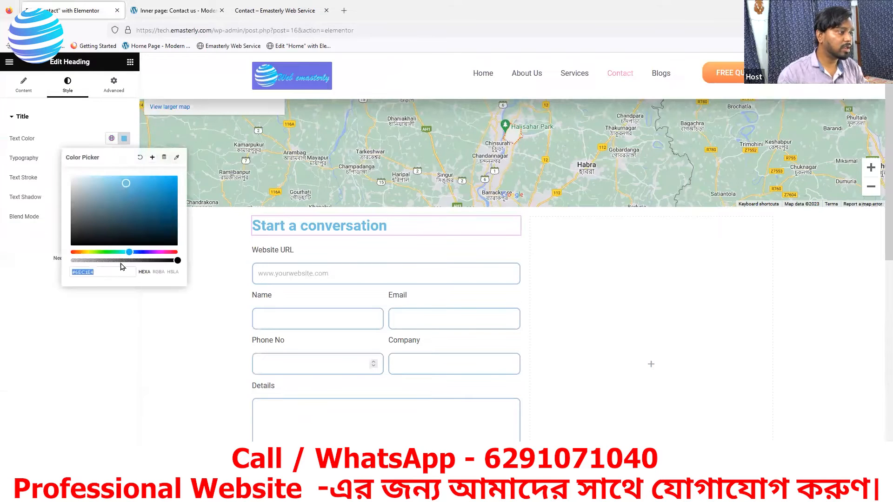
text(#46484b)
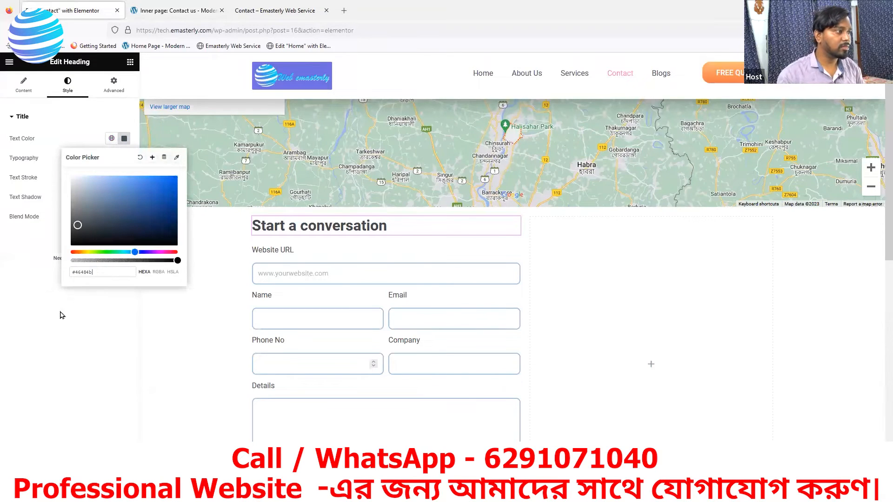
click(61, 314)
Step: Raise the heading's font size to 48 px and compare with the reference page
click(124, 159)
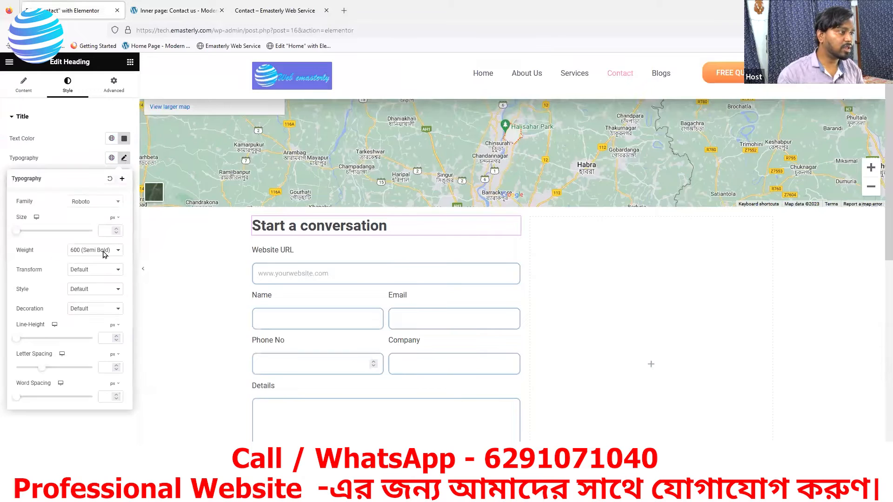
click(117, 230)
drag(116, 231, 117, 231)
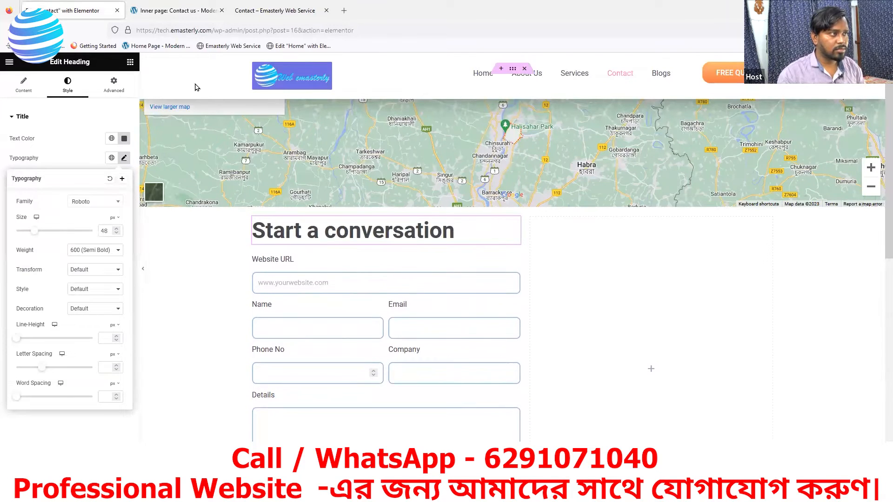
click(176, 10)
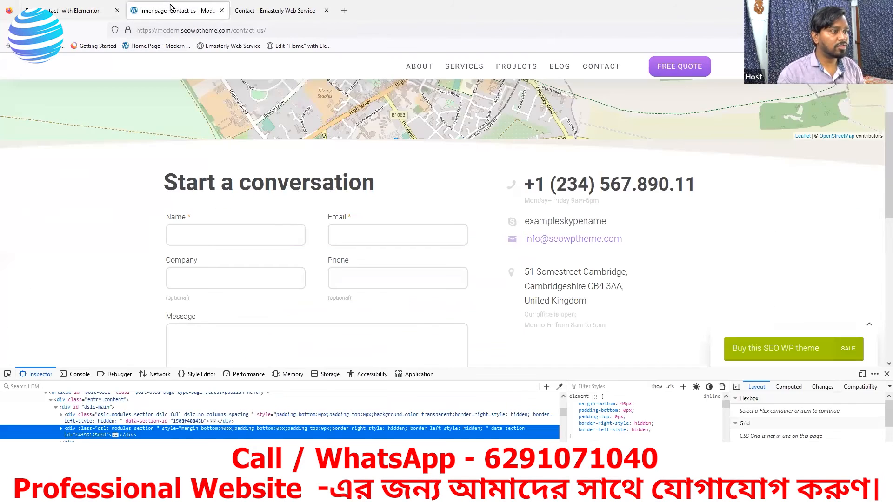
Step: Close the Typography popover and compare the heading on the live Contact page and reference site
click(77, 12)
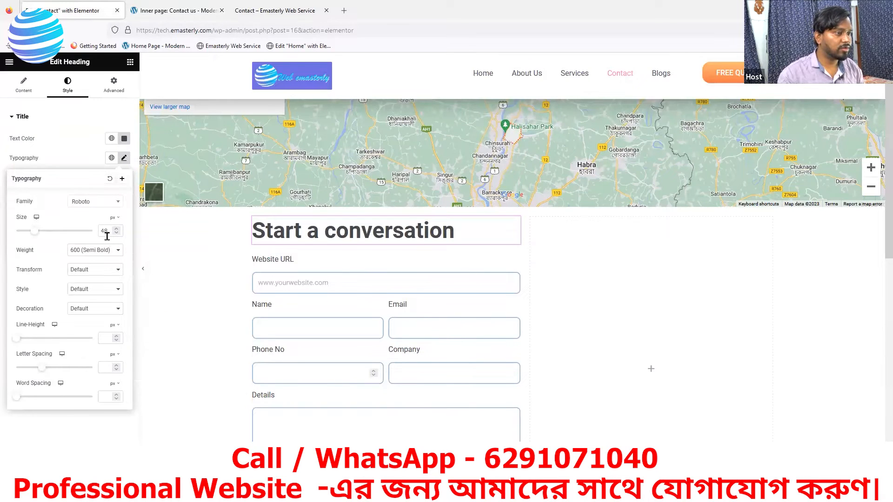
click(104, 474)
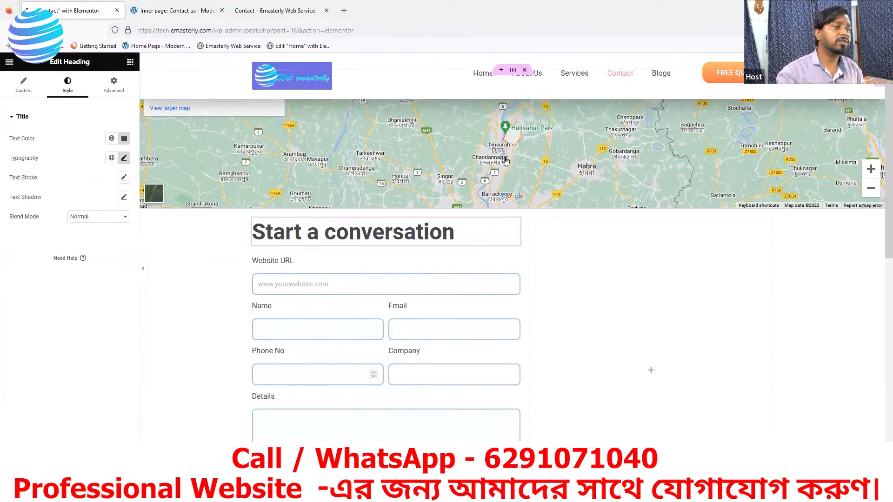
scroll(488, 186, up, 2)
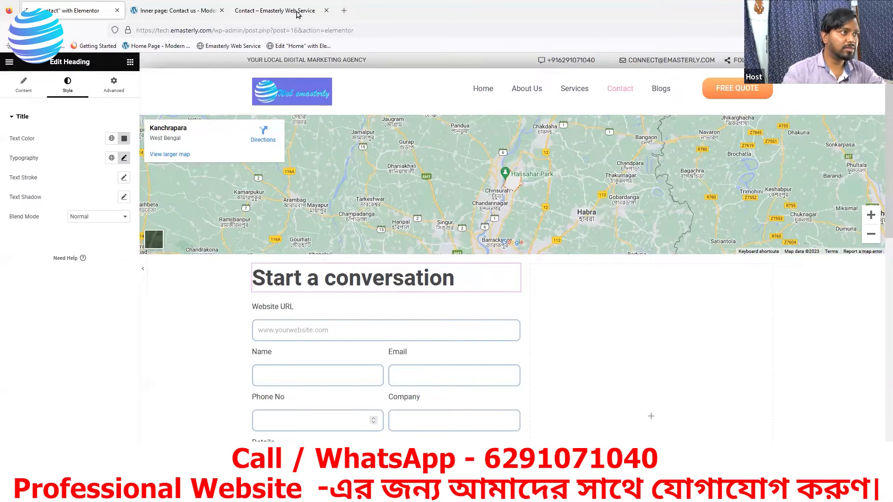
click(251, 11)
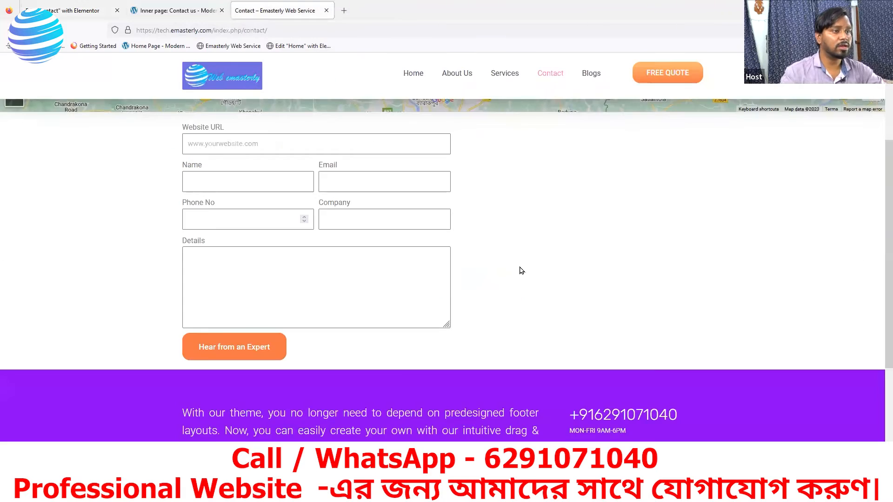
scroll(520, 270, up, 2)
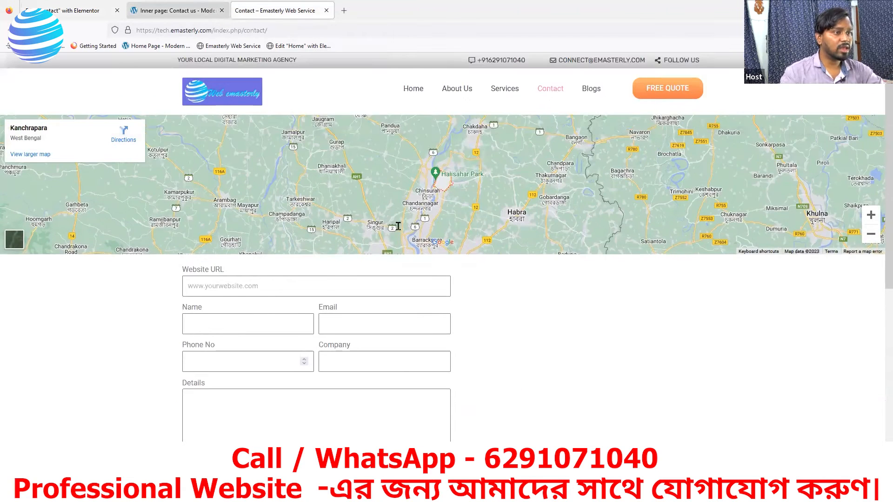
click(170, 18)
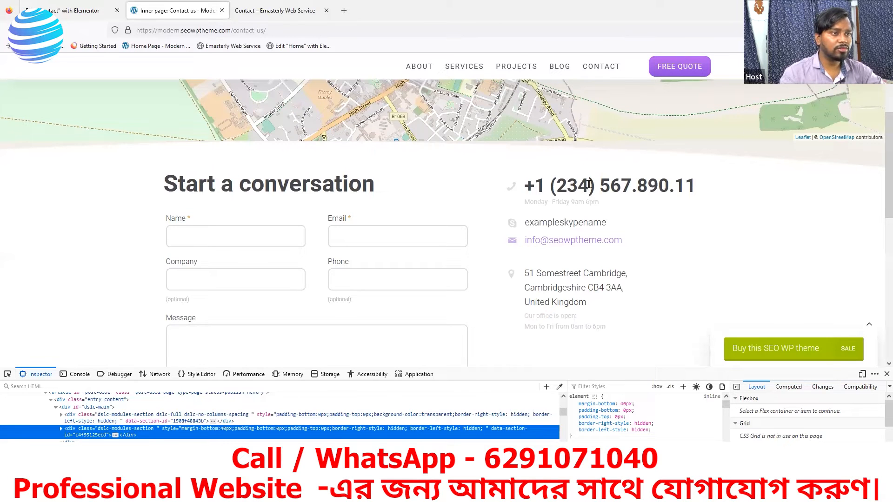
scroll(505, 300, up, 1)
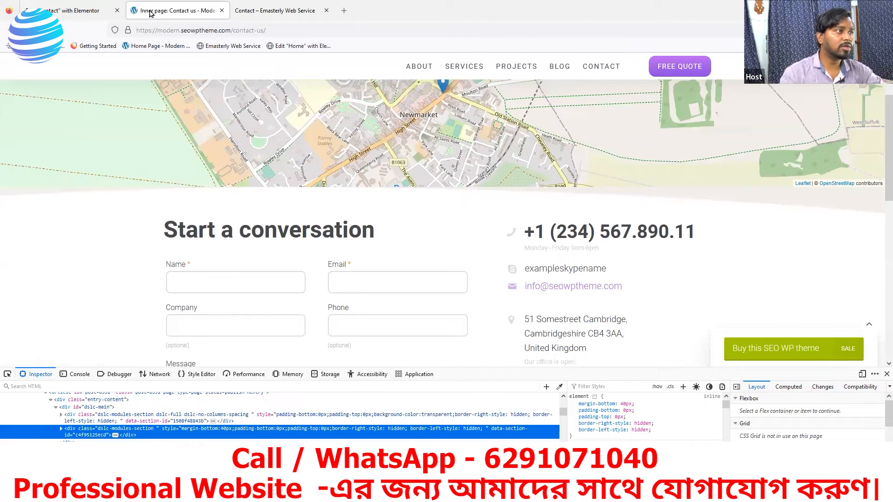
click(88, 13)
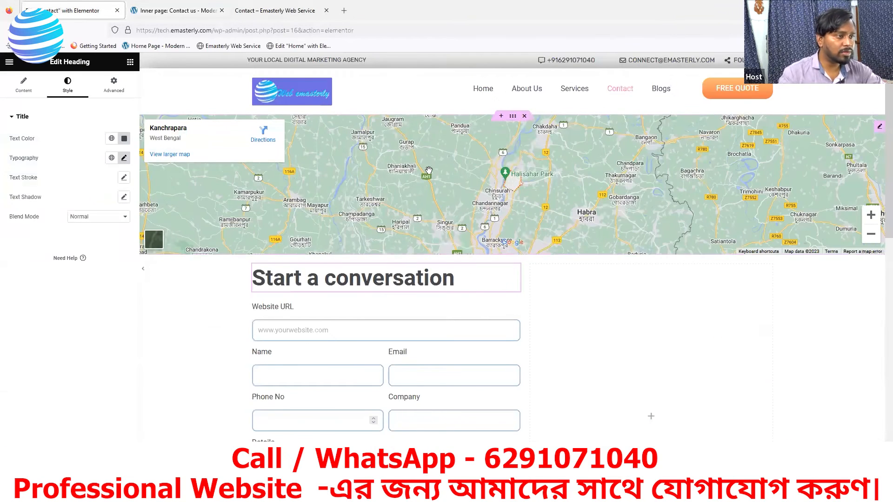
click(514, 117)
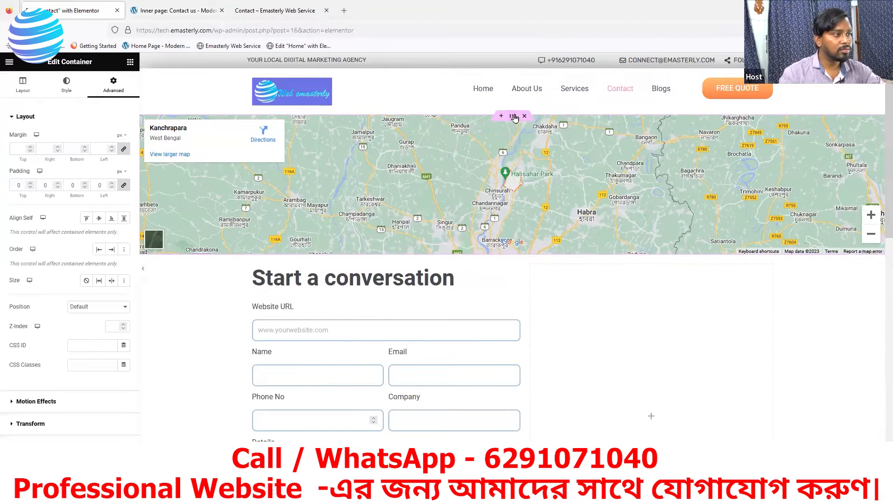
click(67, 82)
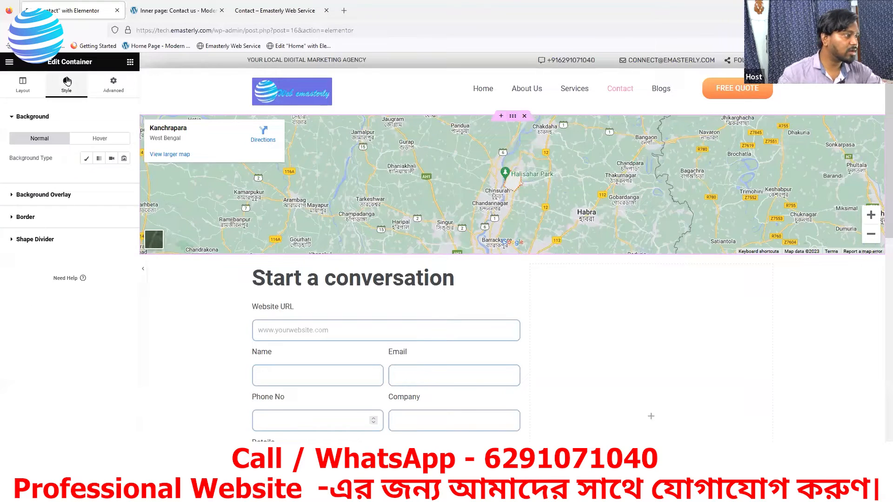
click(19, 240)
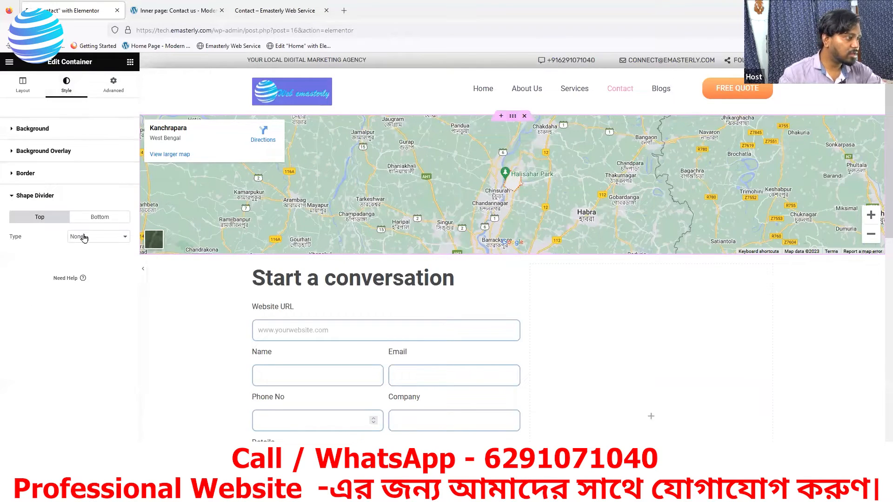
click(91, 220)
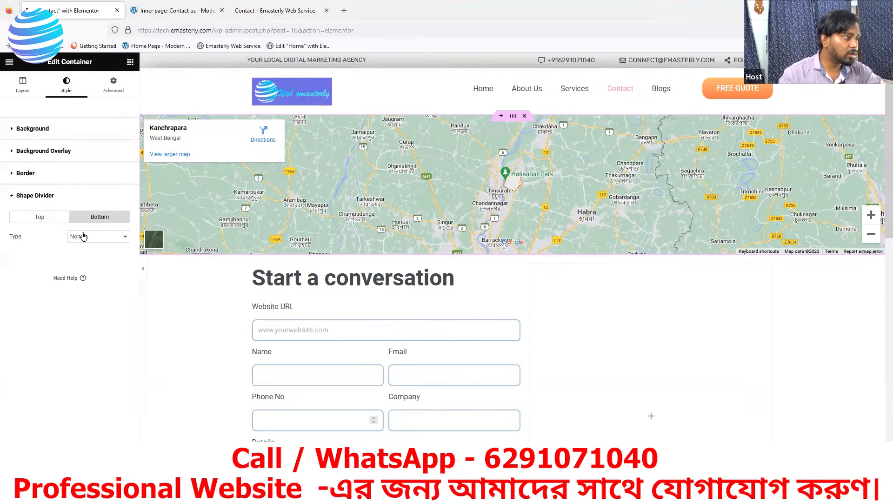
click(84, 237)
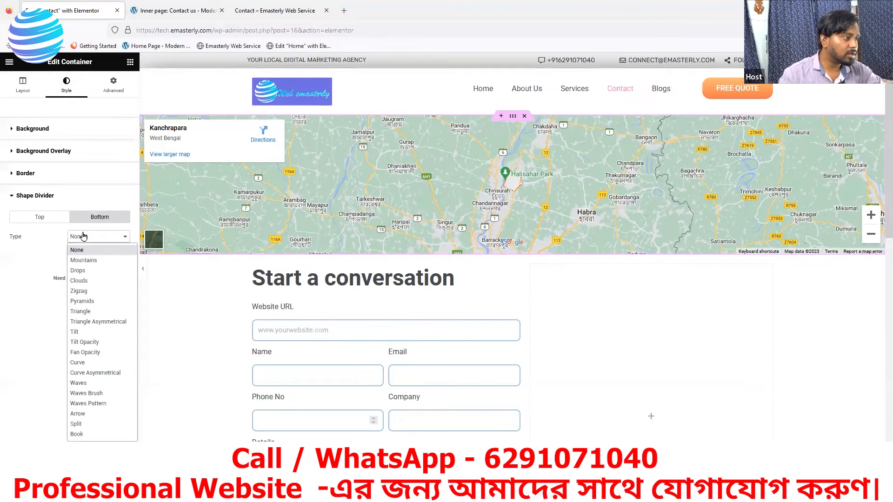
click(80, 292)
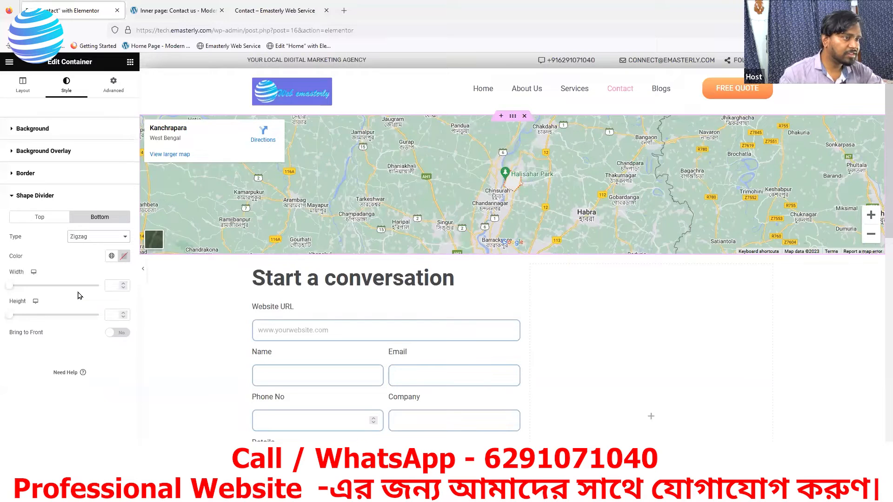
click(98, 240)
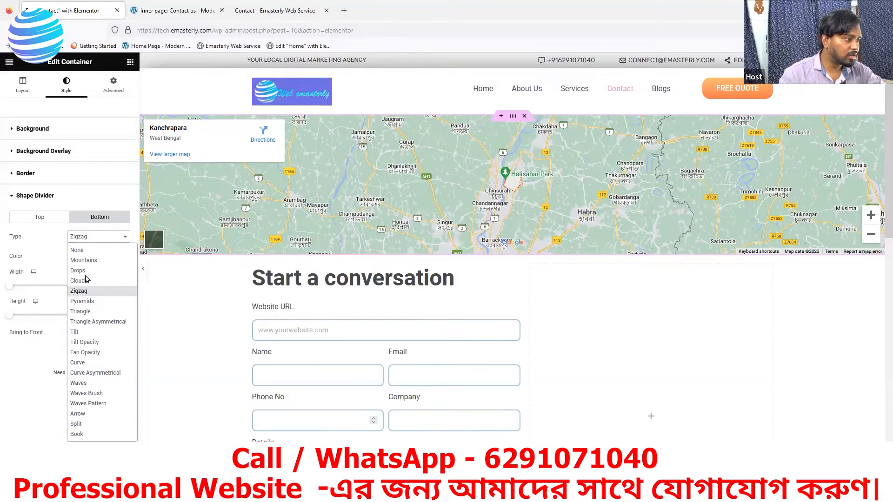
click(79, 302)
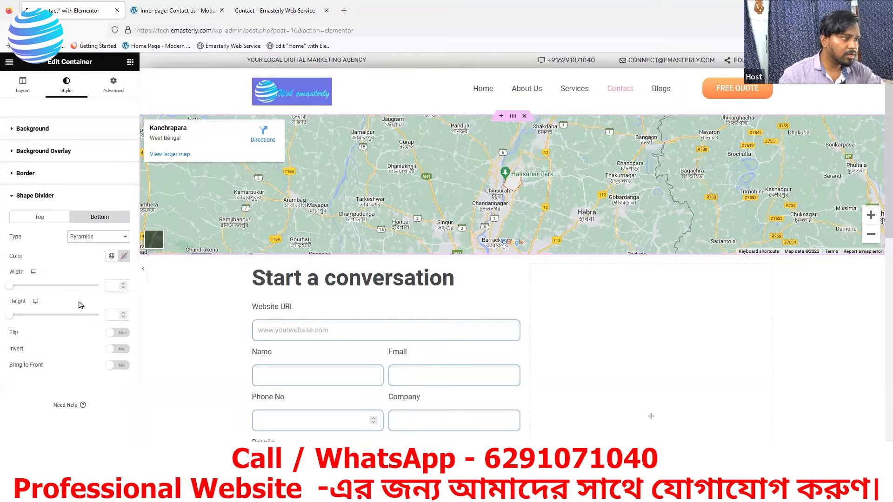
click(93, 241)
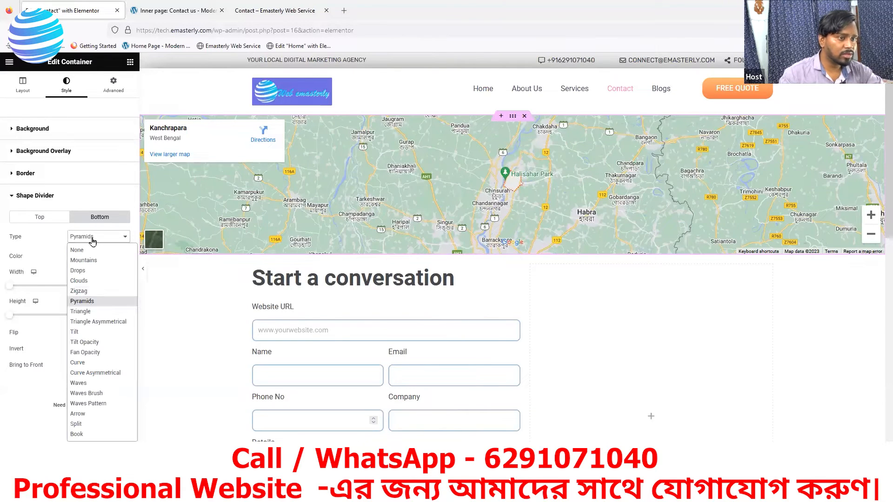
click(77, 250)
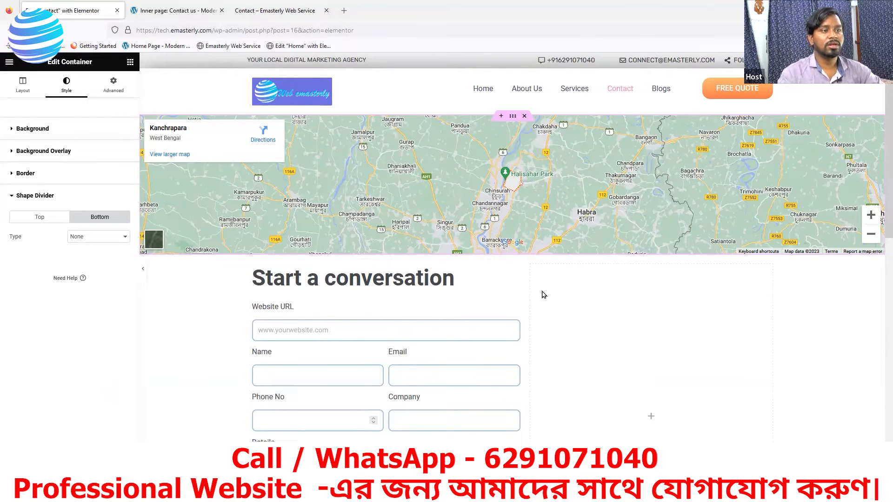
Step: Review the reference contact page with the developer tools closed
scroll(508, 355, down, 3)
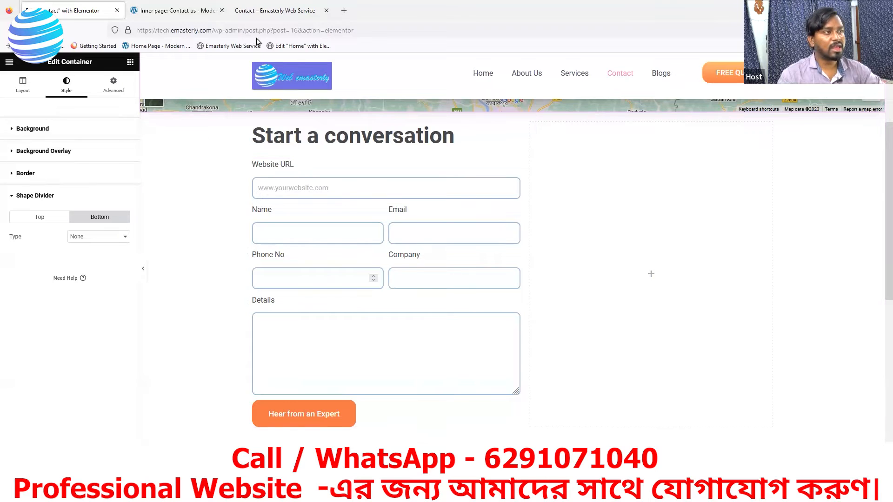
key(ctrl+Tab)
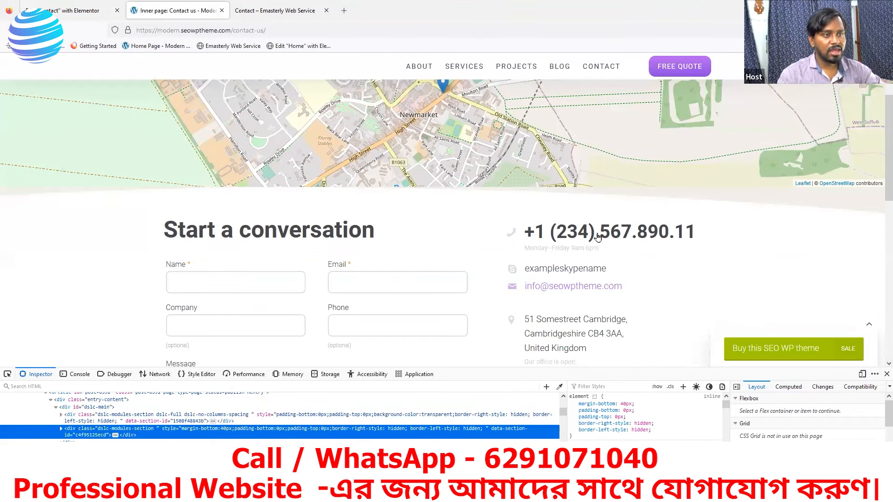
scroll(545, 261, up, 3)
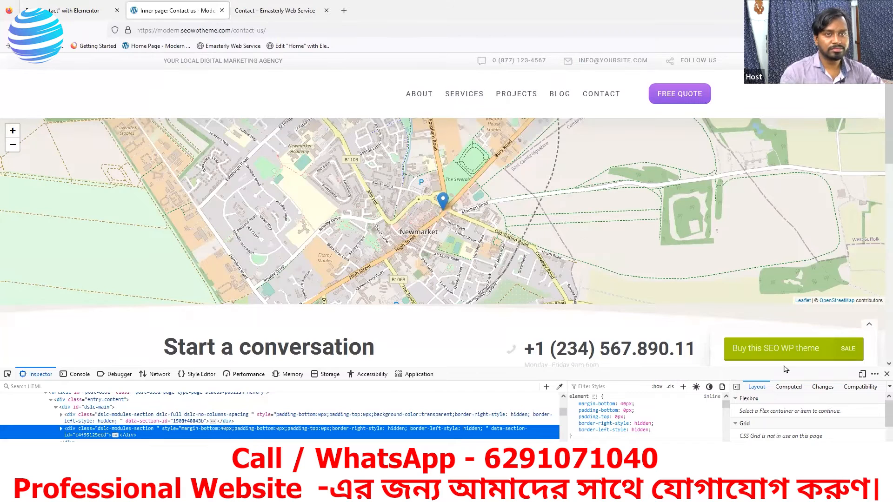
click(886, 375)
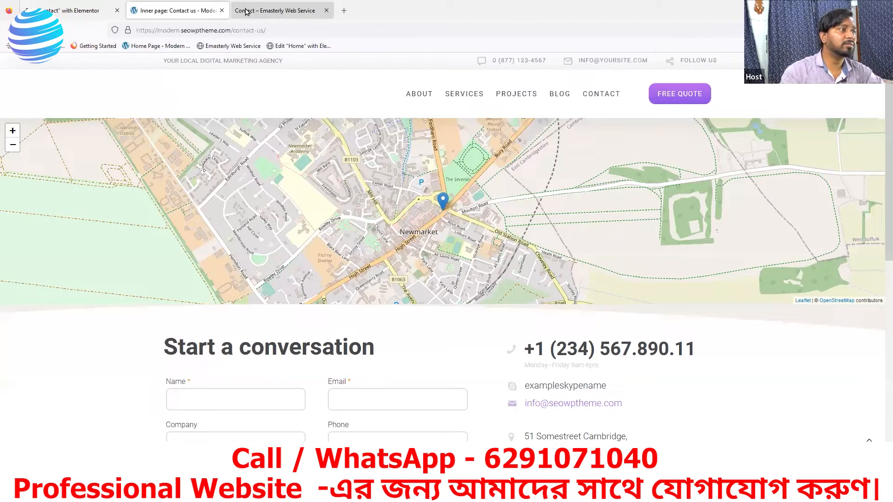
Step: Scroll to the Contact page footer in Elementor and choose Edit Footer
click(75, 10)
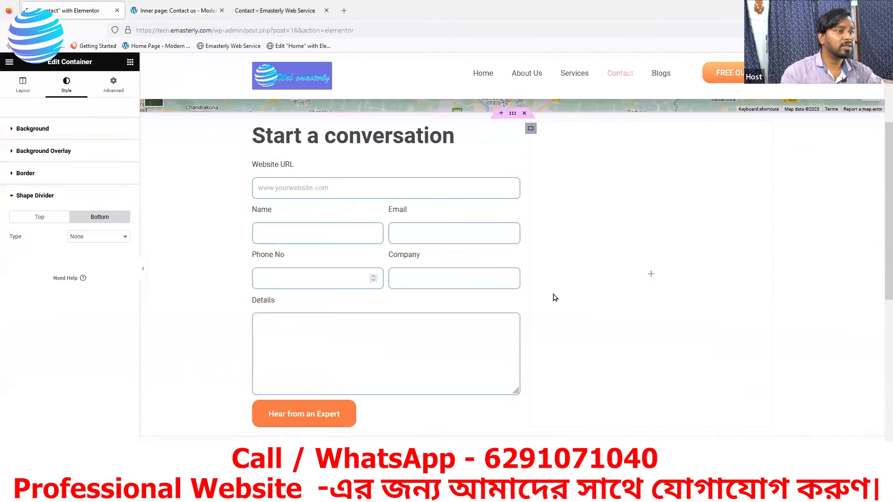
scroll(554, 293, down, 8)
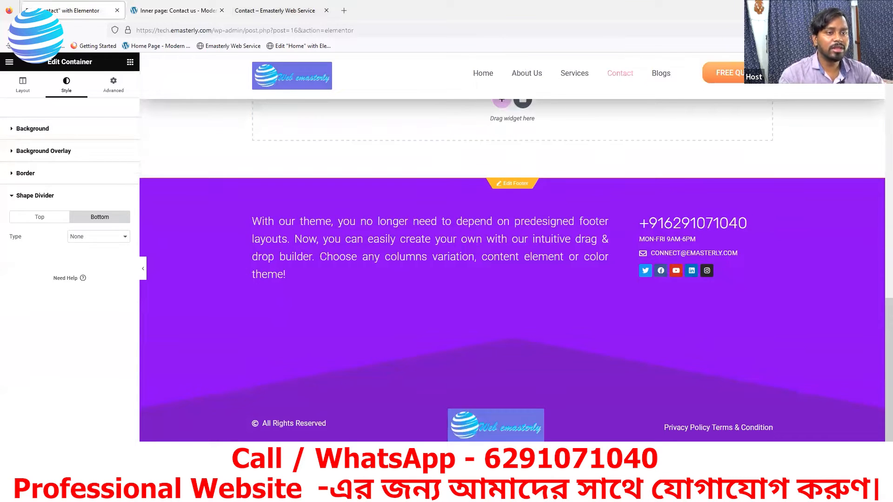
click(507, 185)
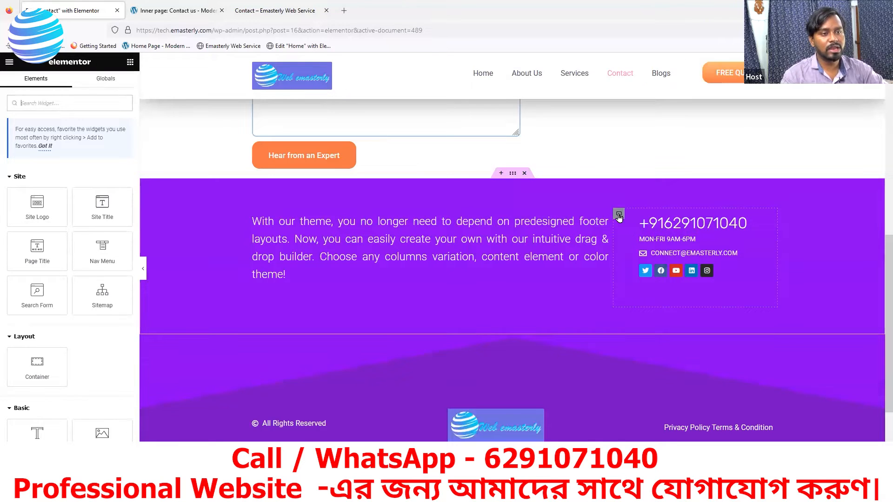
Step: Copy the footer's phone, hours and email container via its context menu
right_click(618, 216)
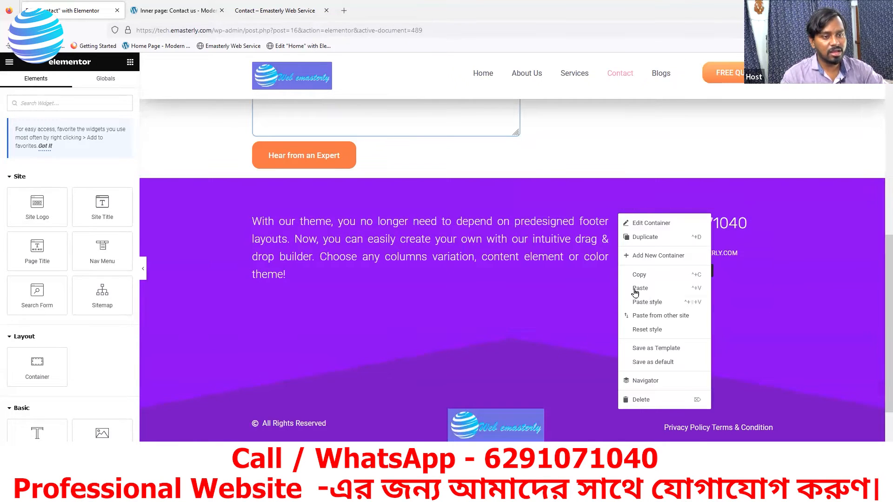
click(639, 275)
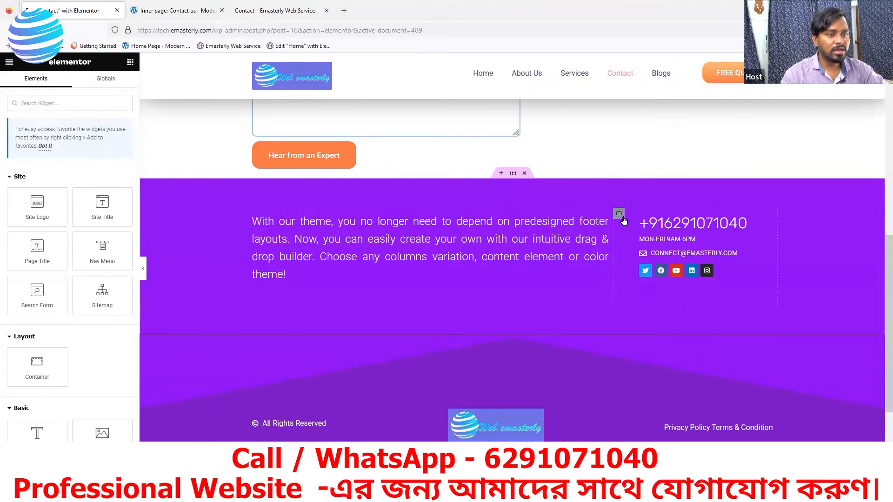
scroll(633, 228, up, 3)
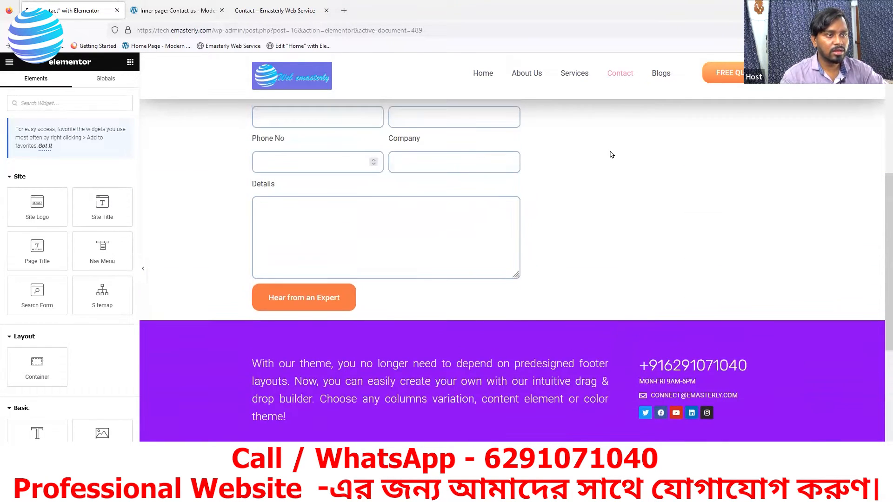
scroll(593, 150, up, 1)
scroll(573, 181, up, 2)
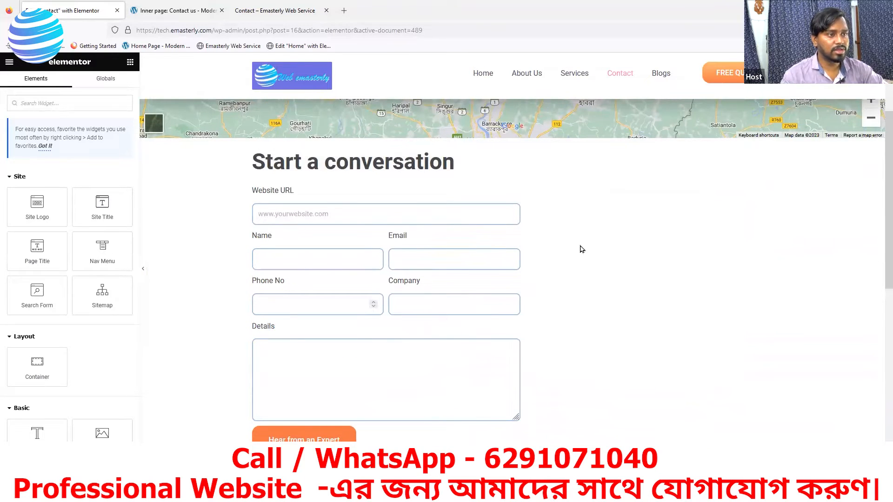
scroll(582, 249, down, 2)
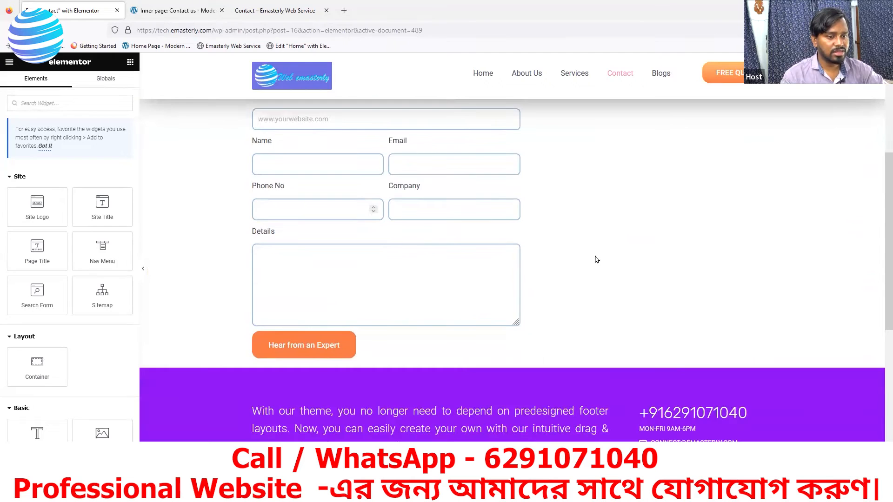
scroll(558, 274, down, 1)
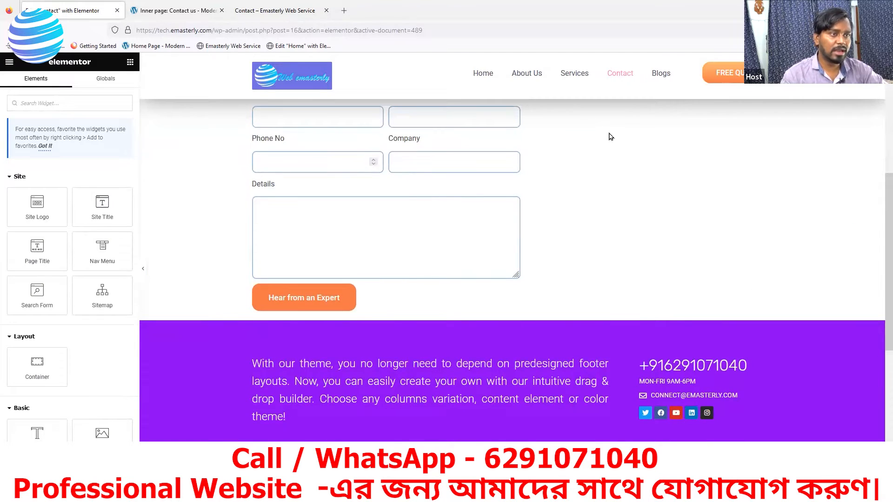
scroll(446, 151, up, 4)
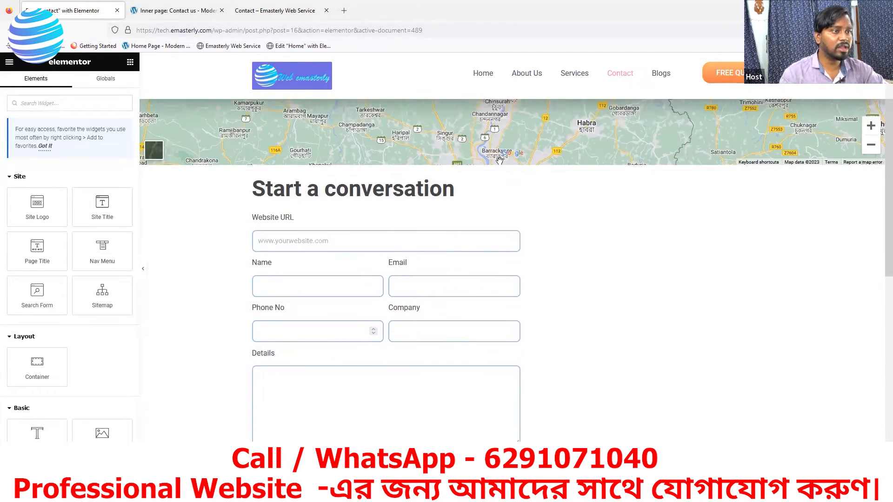
scroll(409, 182, up, 2)
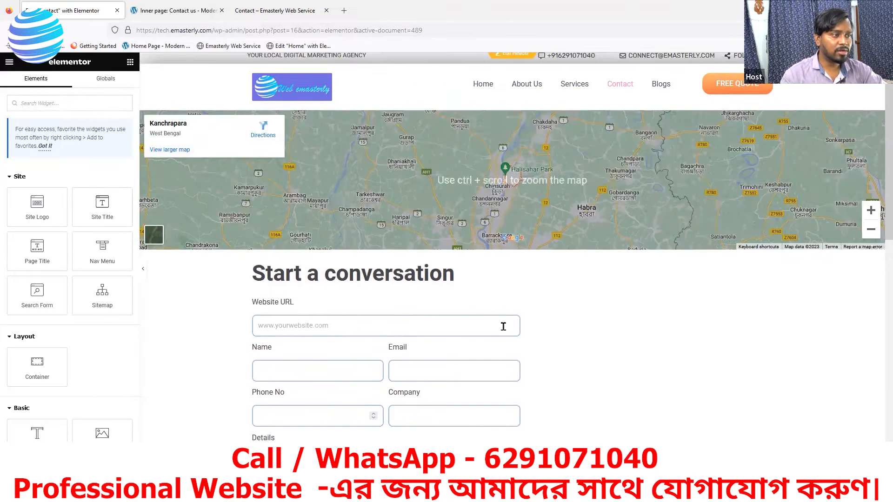
scroll(549, 293, down, 4)
scroll(498, 183, up, 2)
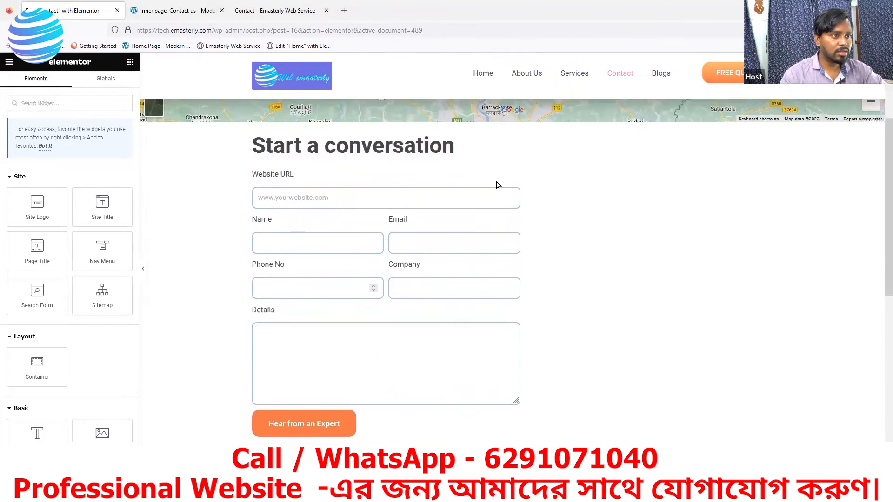
scroll(510, 156, up, 2)
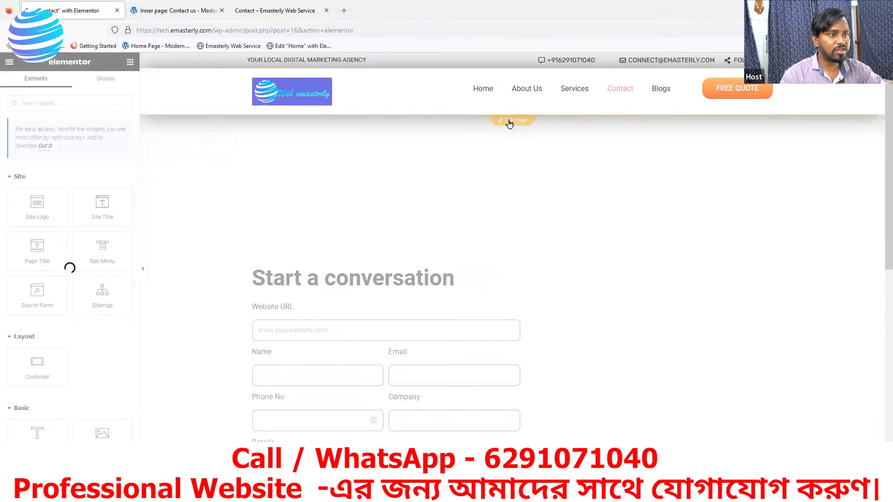
scroll(594, 303, down, 3)
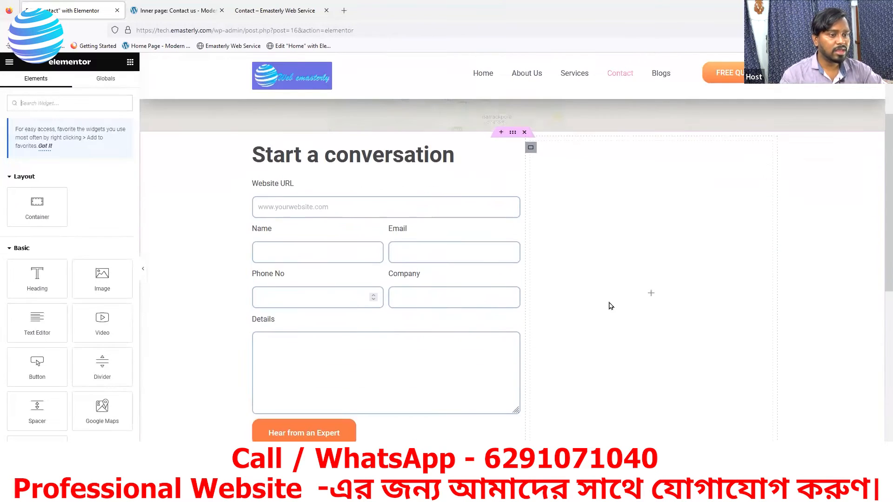
scroll(633, 314, up, 3)
scroll(646, 324, down, 2)
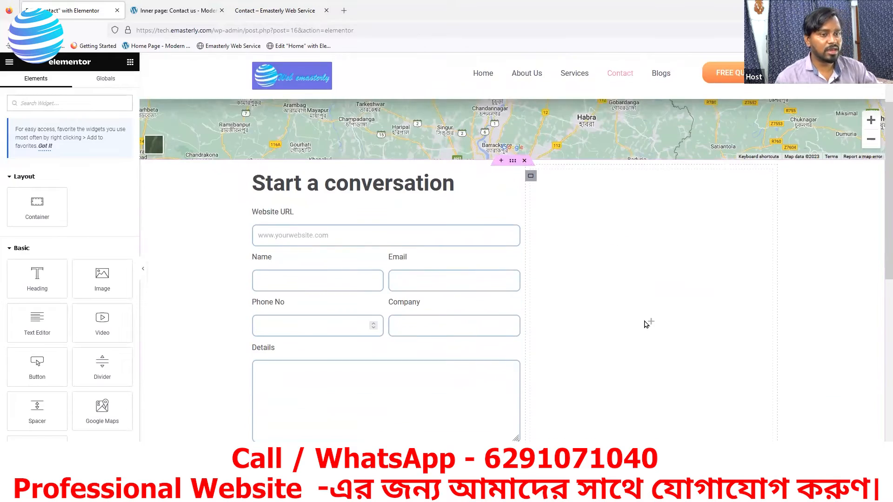
Step: Paste the copied contact container into the empty column and move it below the form button
right_click(646, 324)
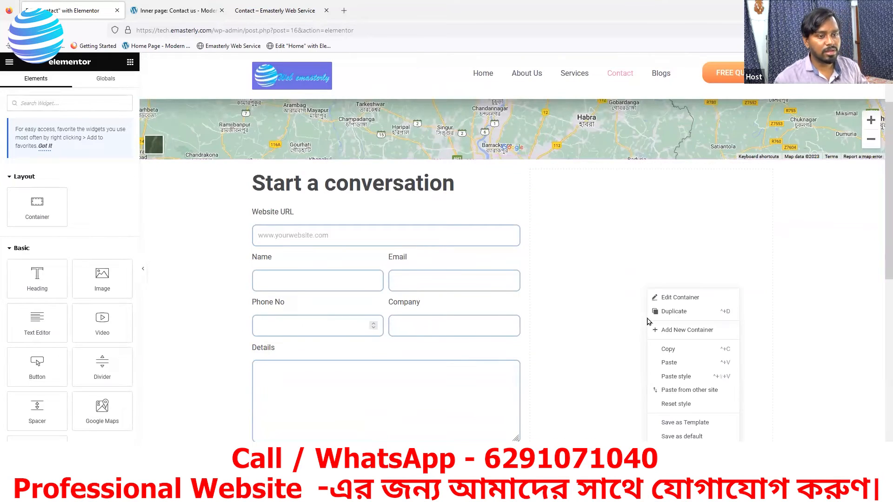
click(669, 363)
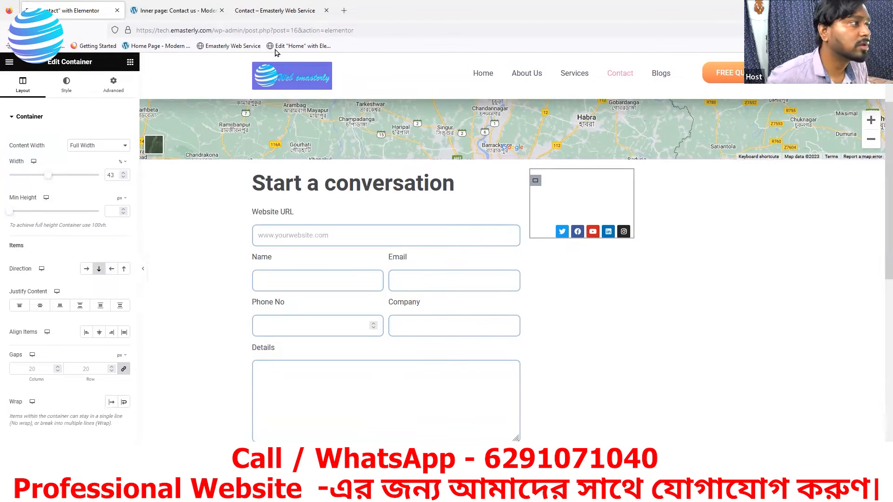
scroll(704, 326, down, 8)
scroll(689, 360, up, 7)
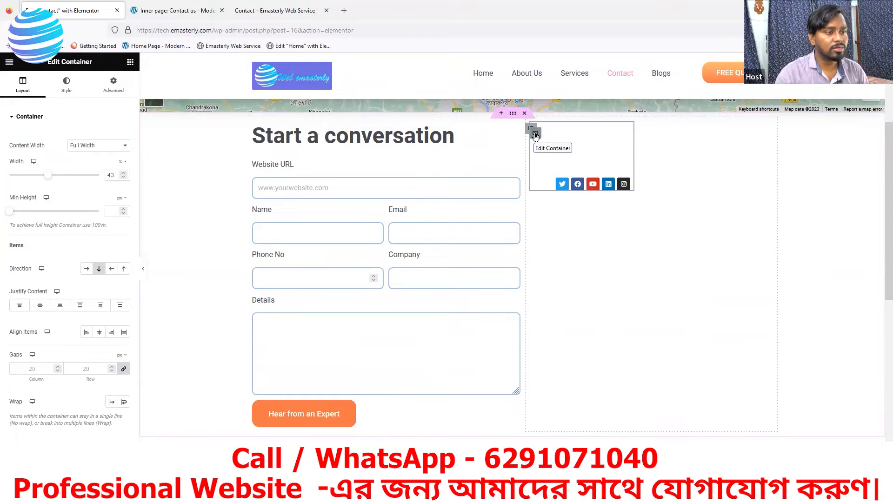
scroll(536, 429, down, 2)
drag(538, 89, 459, 381)
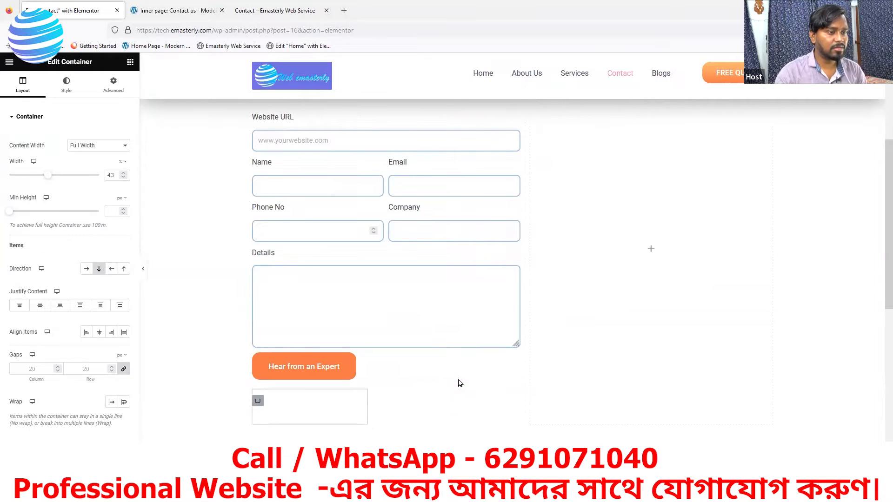
Step: Set the contact container's width to 82% and minimum height to 417 px
scroll(430, 375, down, 3)
scroll(371, 309, down, 2)
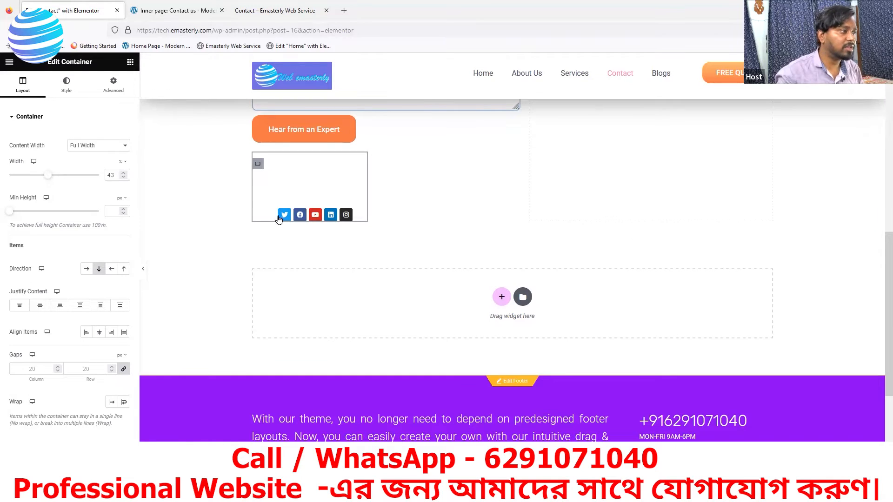
drag(50, 179, 82, 178)
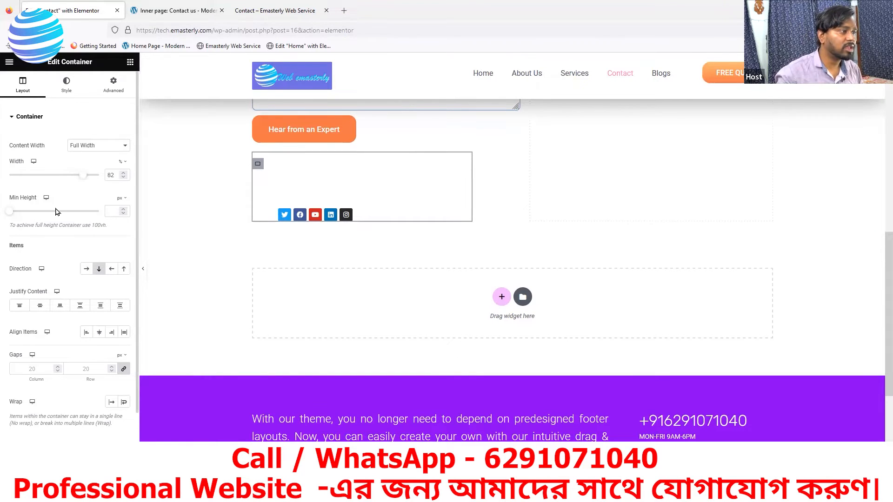
drag(31, 214, 35, 212)
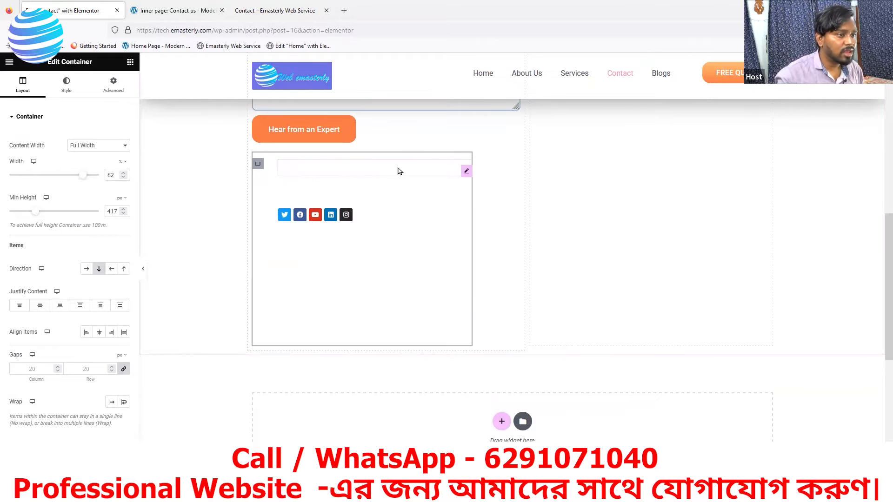
Step: Inspect the phone-number list's style, then select the surrounding contact container's background settings
click(466, 172)
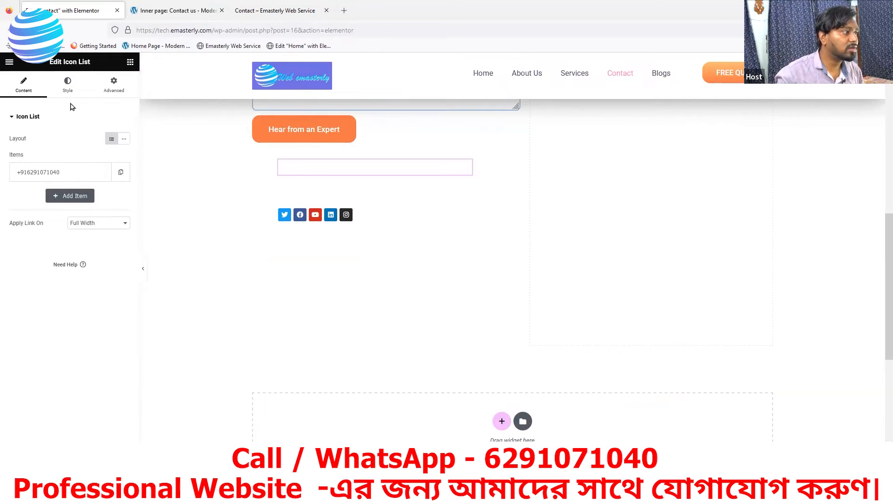
click(68, 85)
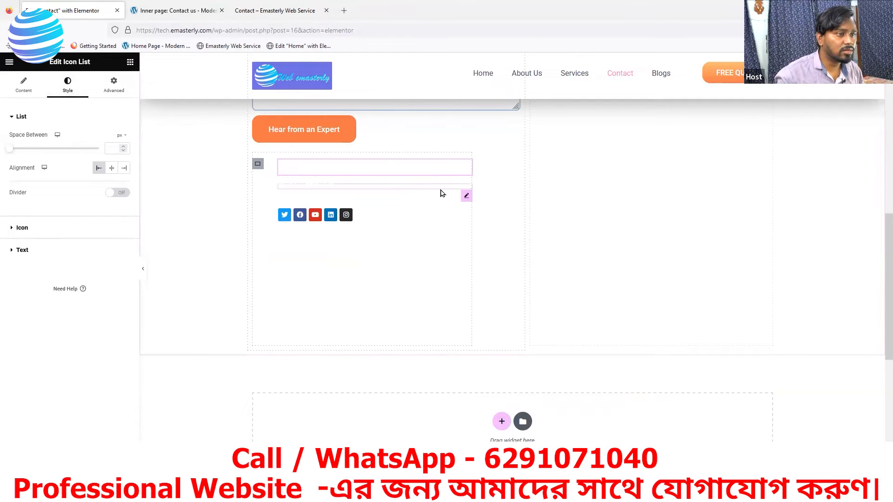
click(258, 164)
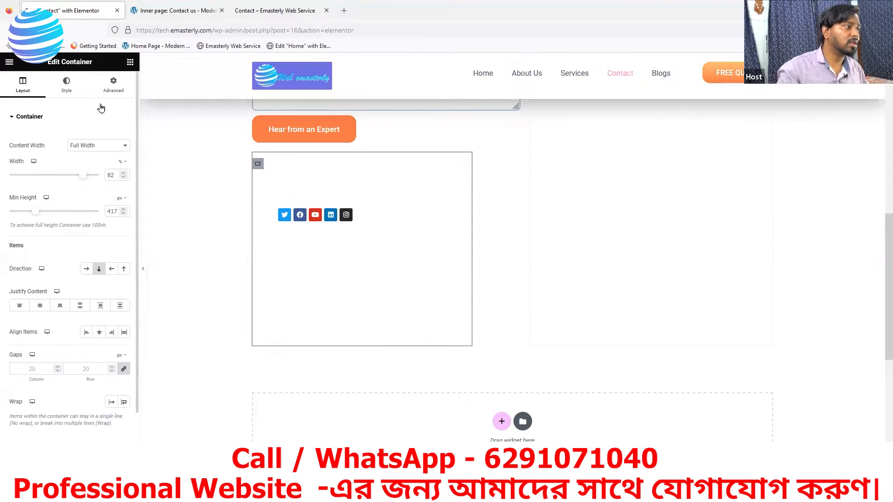
click(70, 92)
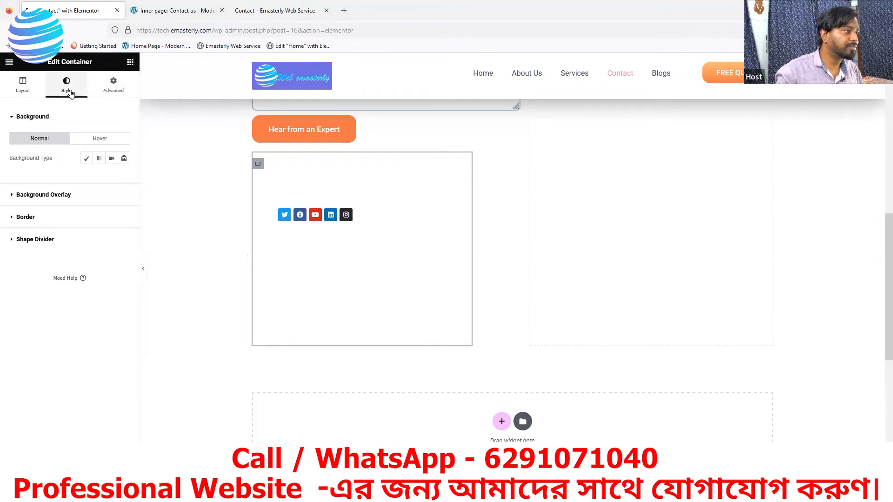
Step: Give the contact container a Classic background in red #B62626
click(86, 160)
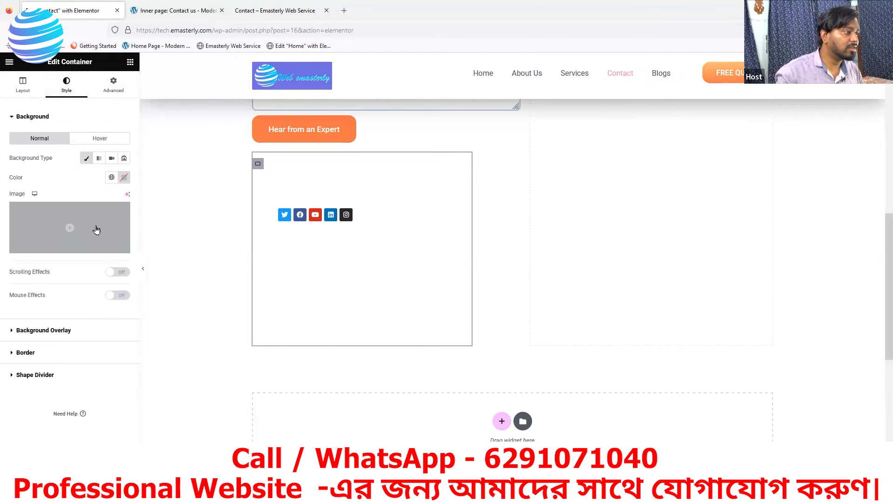
click(124, 180)
drag(130, 242, 155, 235)
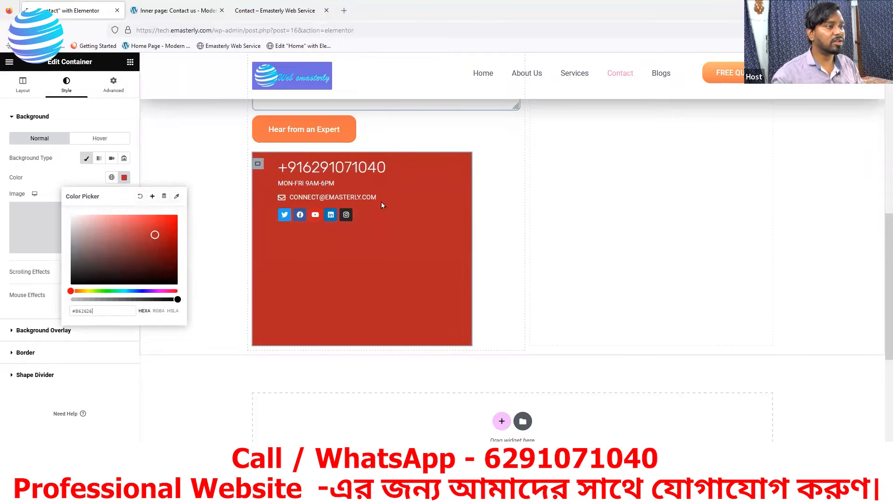
scroll(576, 186, up, 7)
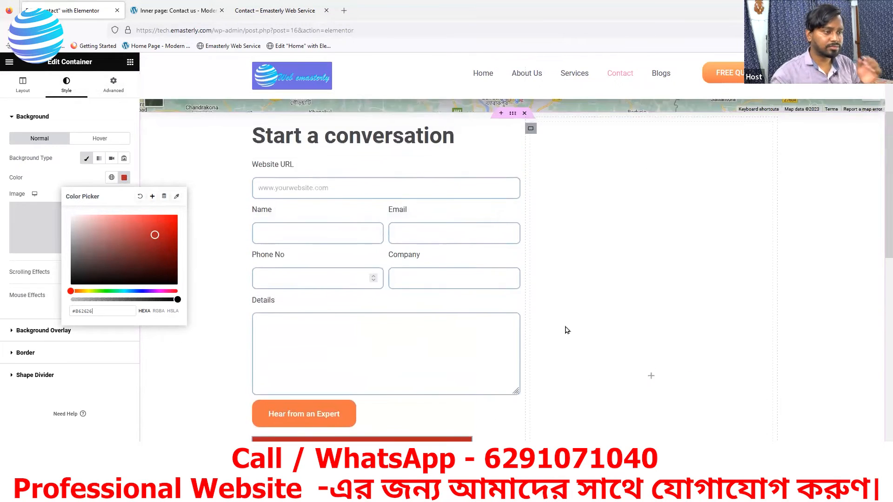
scroll(511, 349, down, 4)
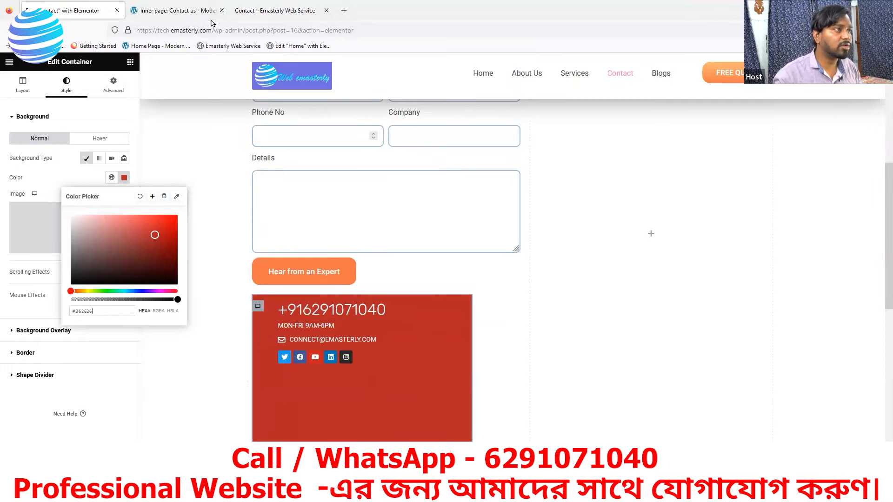
key(ctrl+Tab)
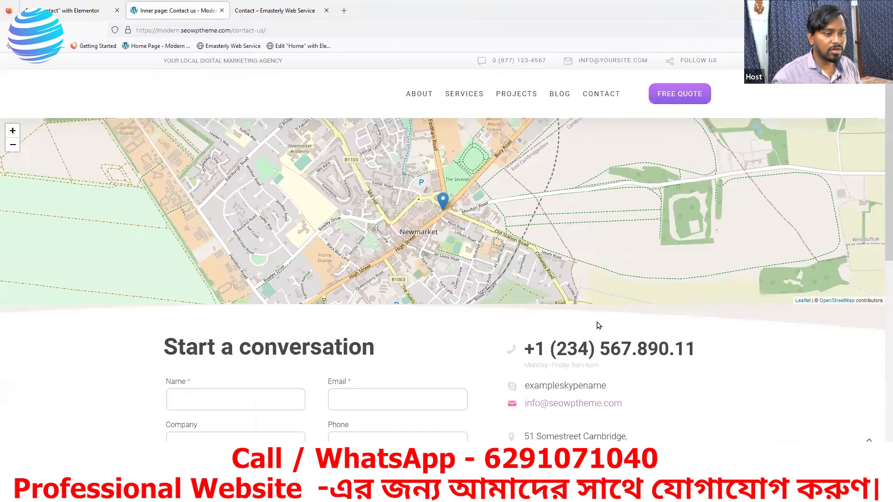
Step: Use the DevTools eyedropper on the reference page, then select the phone-number list in Elementor
scroll(536, 284, down, 2)
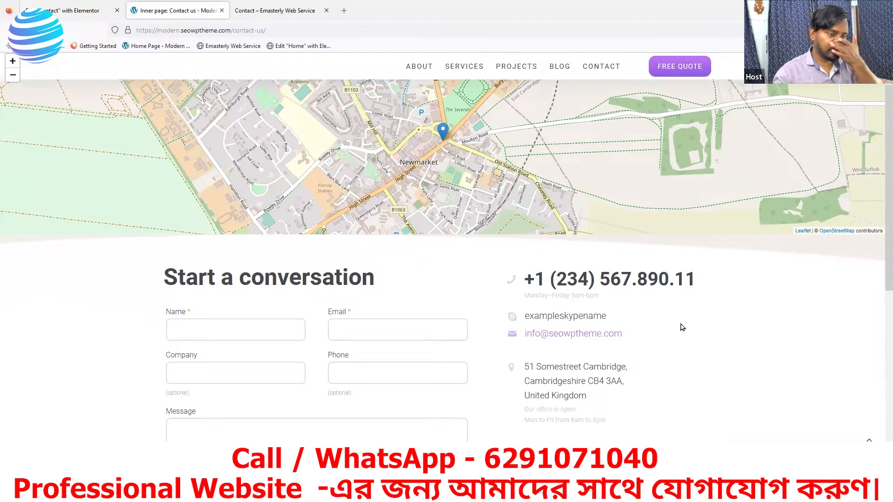
scroll(678, 285, down, 2)
right_click(678, 241)
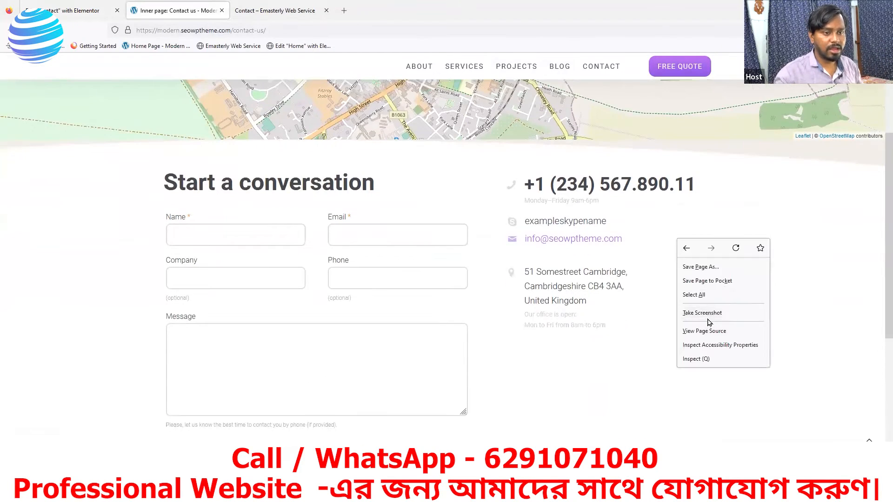
click(695, 359)
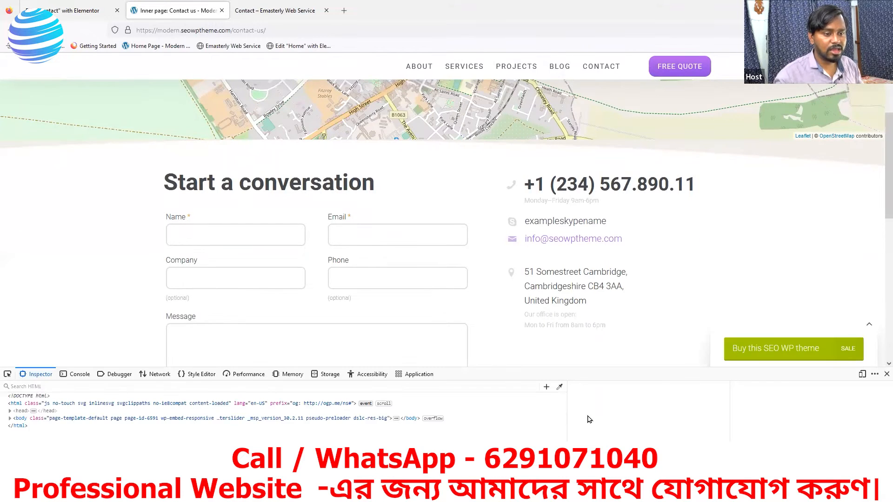
click(560, 386)
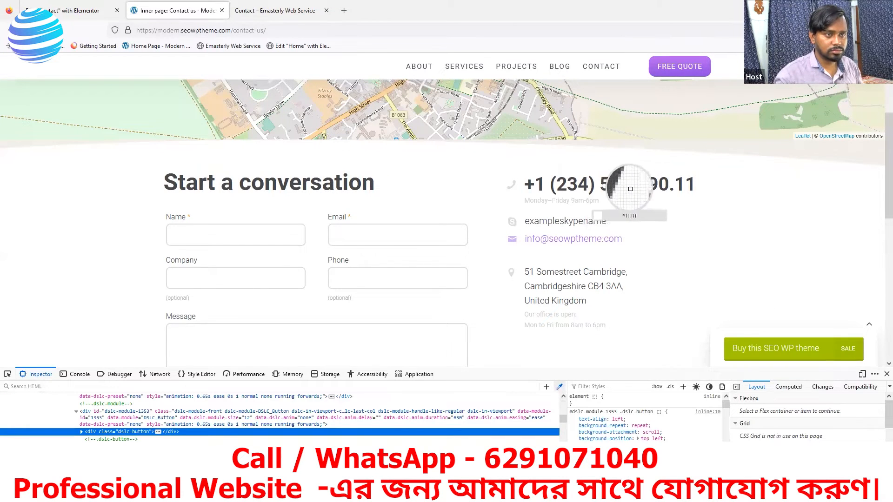
click(70, 10)
click(358, 314)
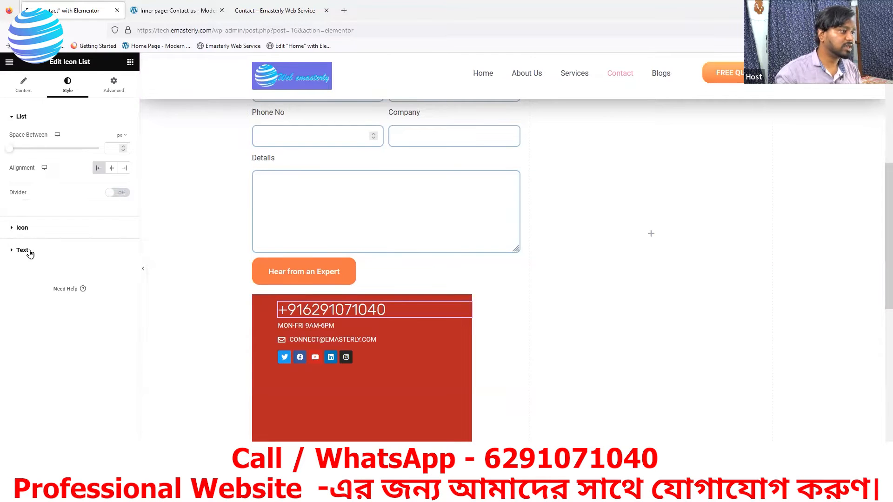
Step: Set the phone number and email text colour to dark grey #46484b
click(23, 250)
click(123, 242)
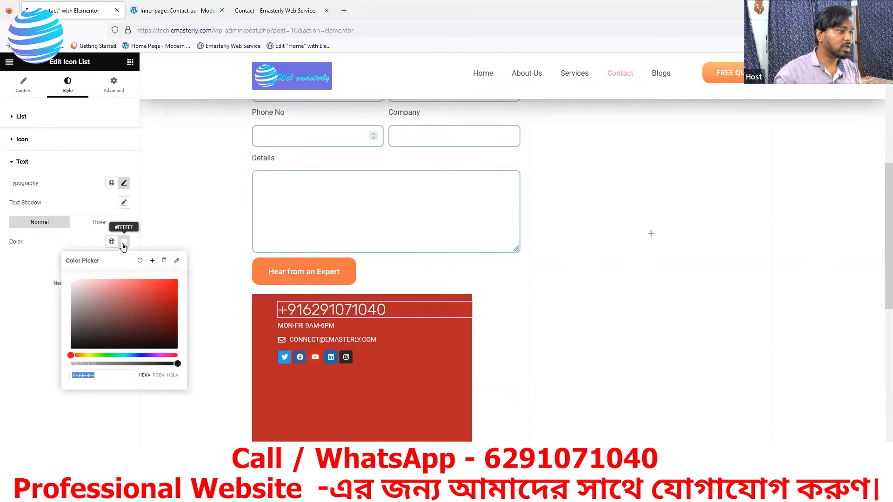
text(#46484b)
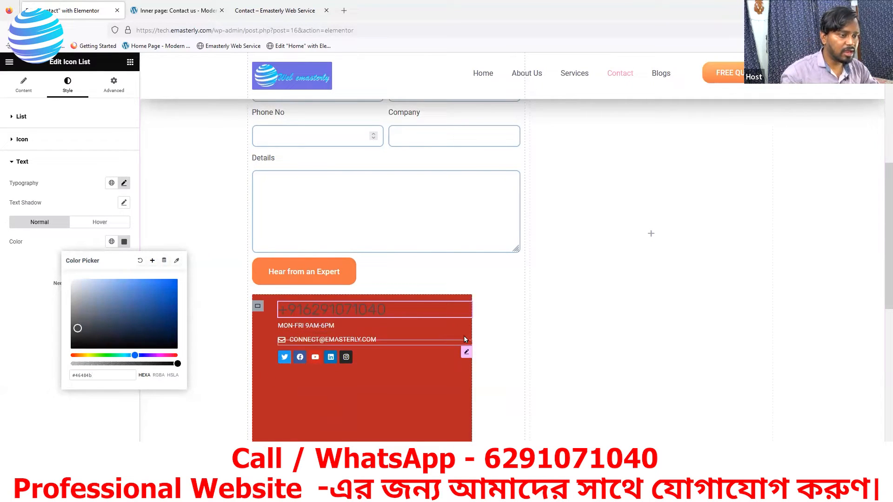
click(466, 352)
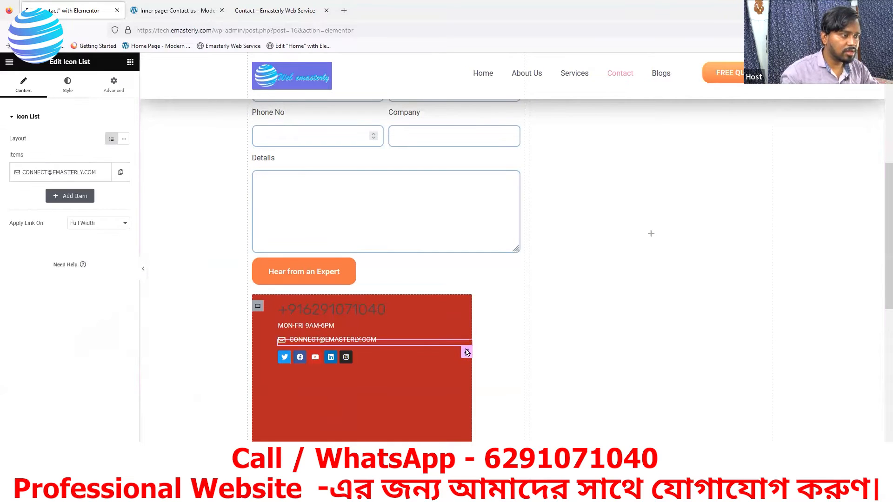
click(67, 84)
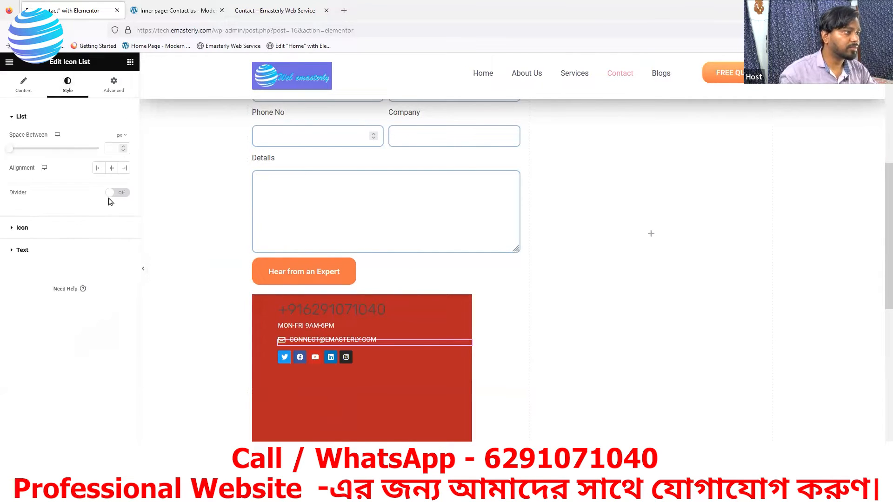
click(111, 250)
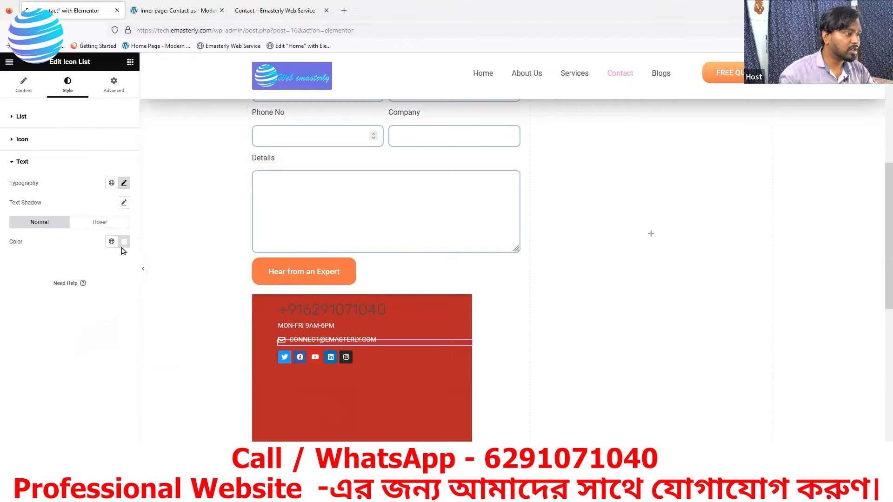
click(124, 242)
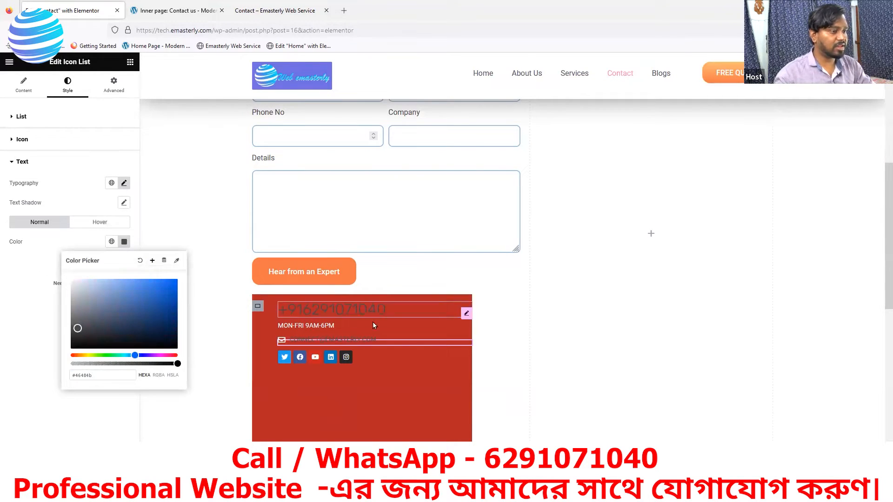
Step: Make the MON-FRI 9AM-6PM hours text dark grey #46484b and save the page
click(465, 328)
click(65, 87)
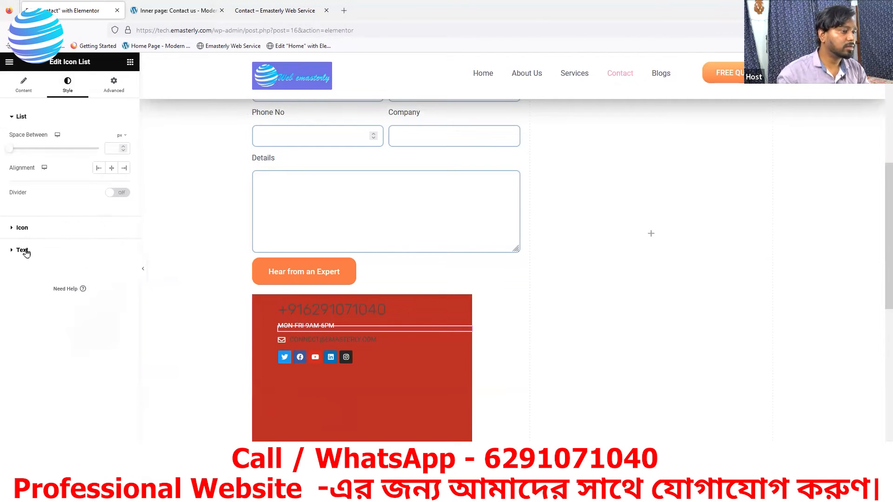
click(22, 250)
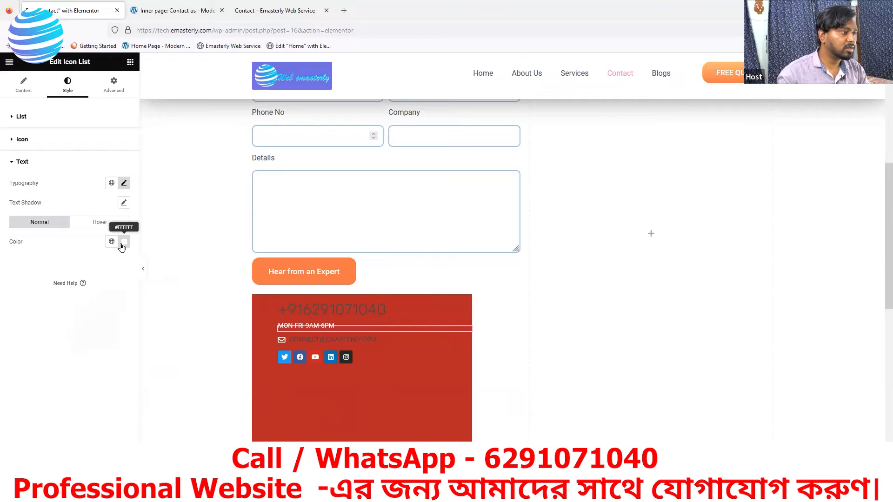
click(123, 241)
text(#46484b)
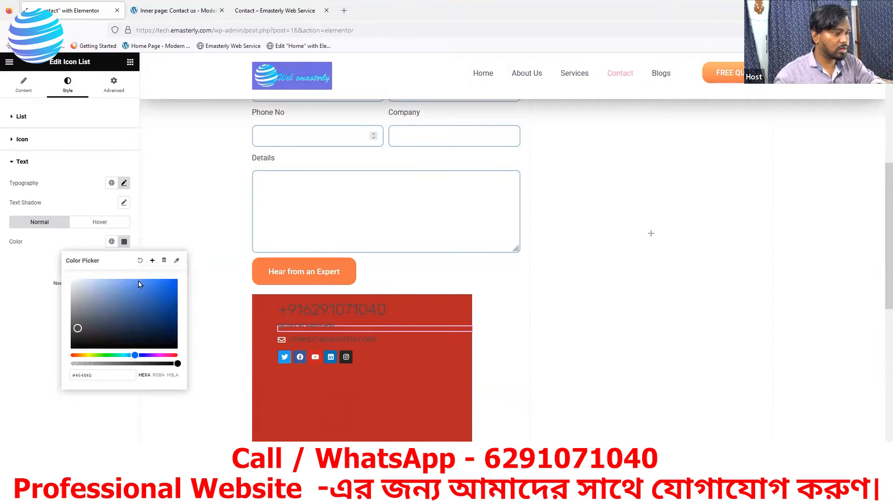
click(104, 473)
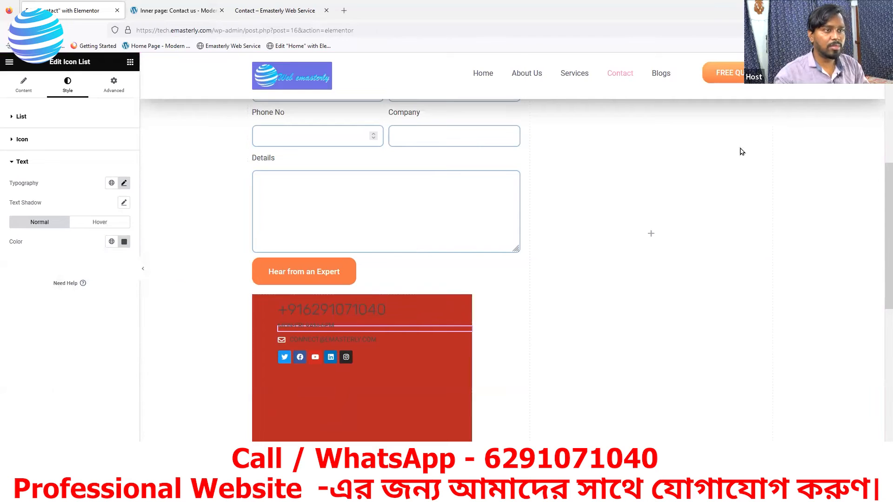
Step: Drag the phone-number list into the empty right column beside the form
scroll(674, 184, up, 2)
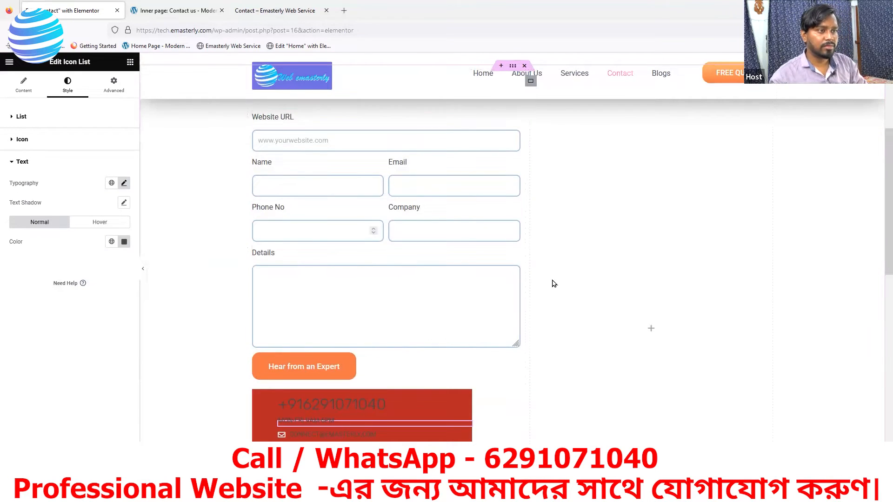
scroll(549, 233, up, 1)
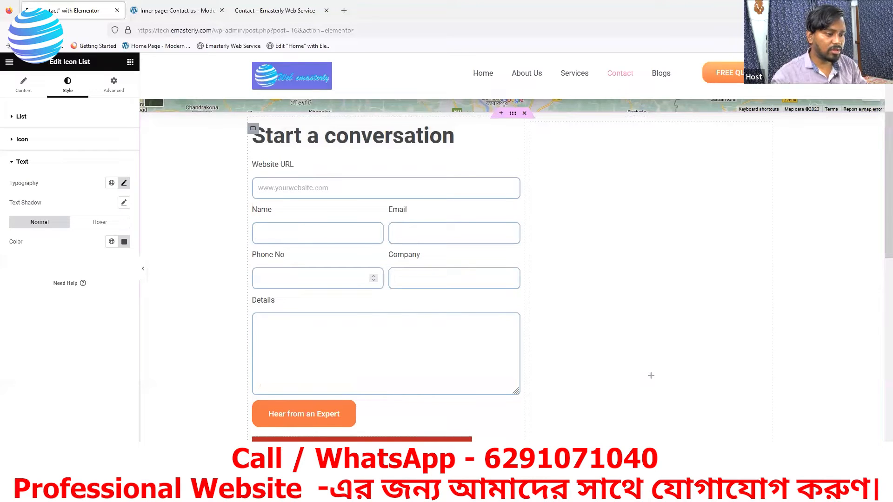
drag(484, 421, 552, 146)
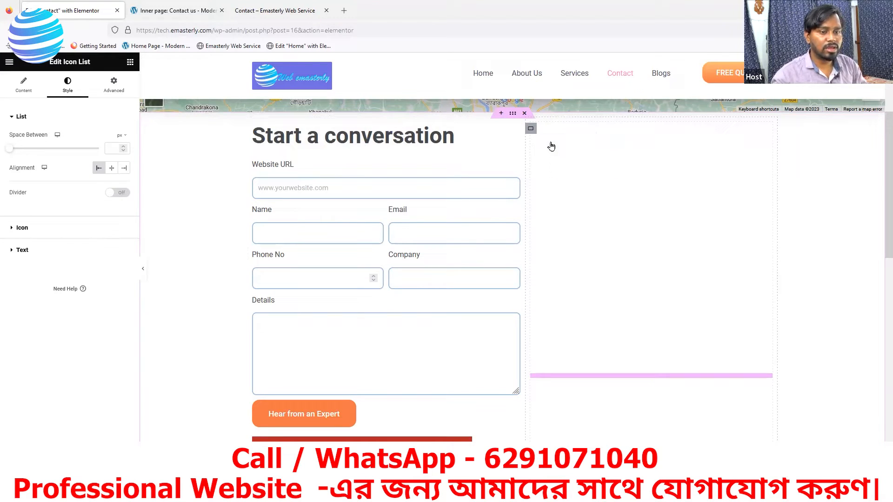
Step: Reposition a contact list within the red contact box
scroll(670, 264, down, 1)
scroll(610, 413, down, 5)
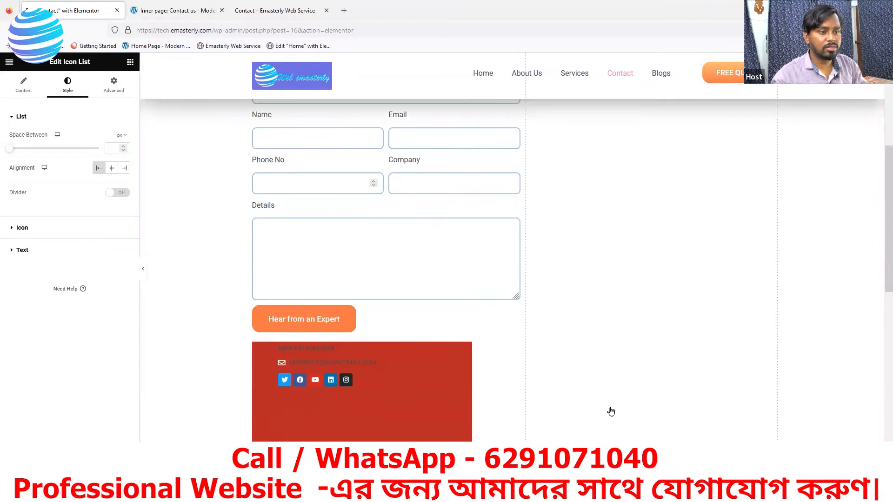
scroll(519, 372, up, 2)
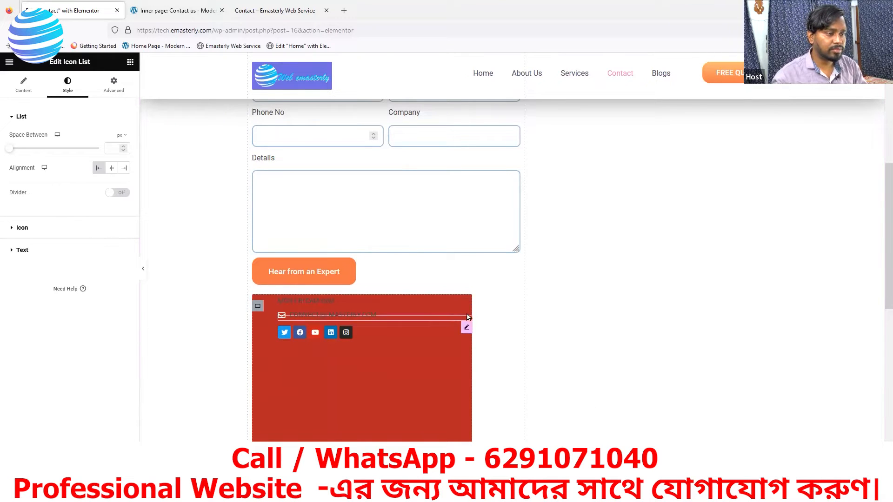
drag(543, 260, 391, 306)
scroll(610, 282, up, 4)
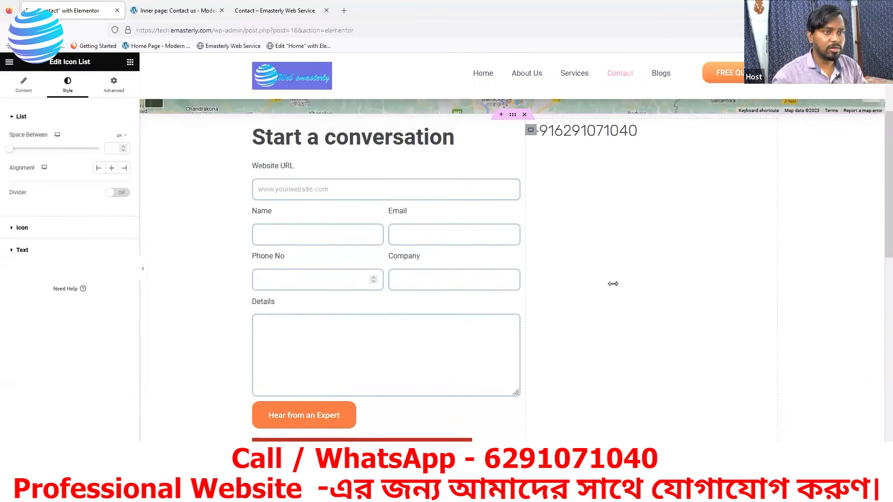
scroll(421, 423, down, 2)
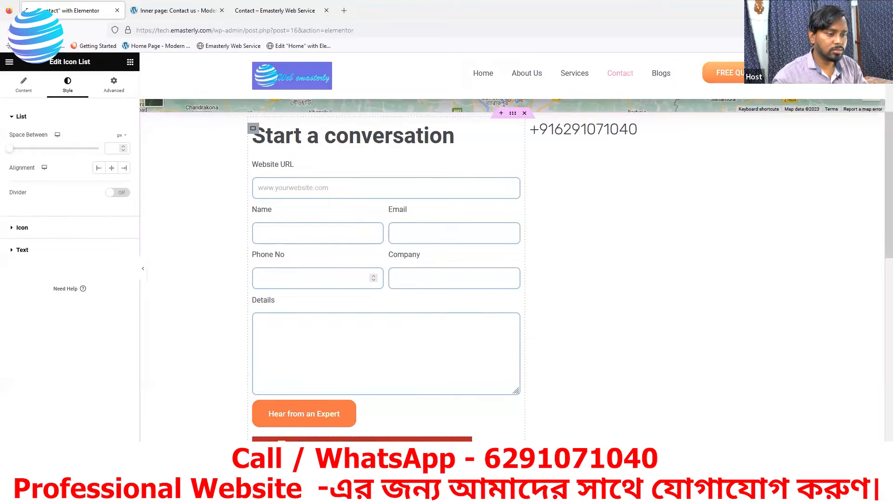
Step: Rearrange the contact lists, moving the email icon list back into the red box
drag(493, 427, 597, 139)
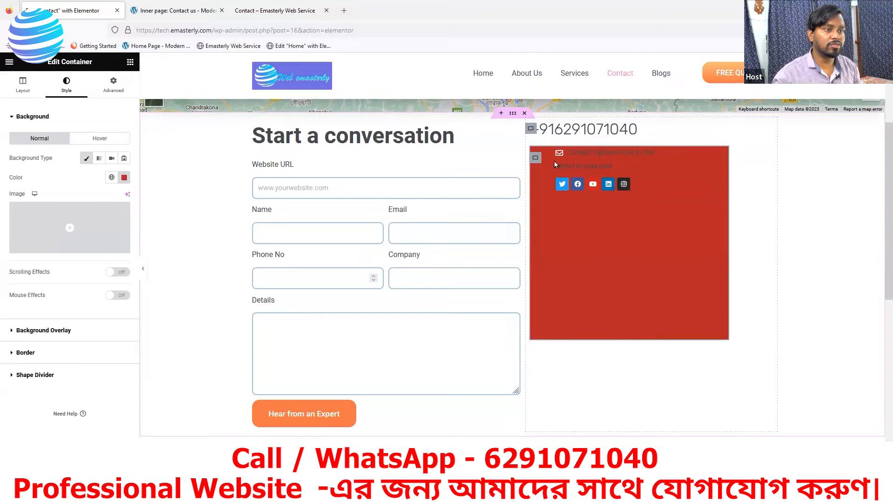
drag(535, 158, 320, 417)
scroll(385, 381, down, 4)
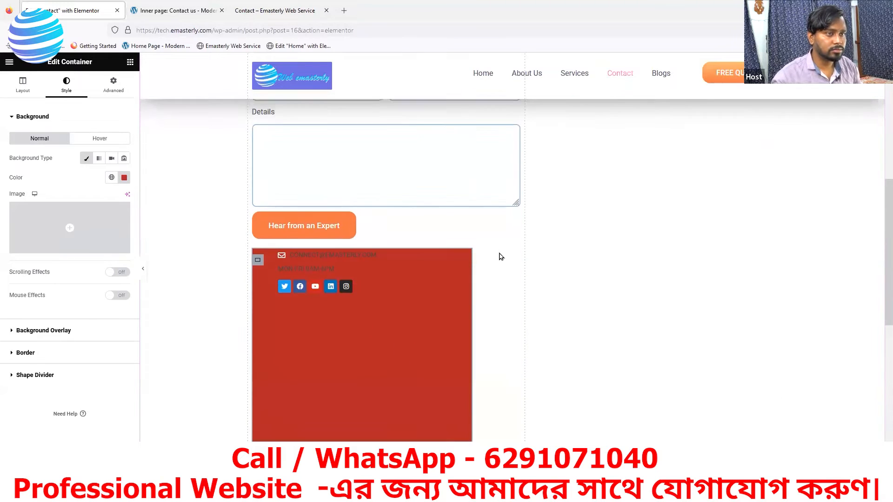
scroll(500, 257, up, 3)
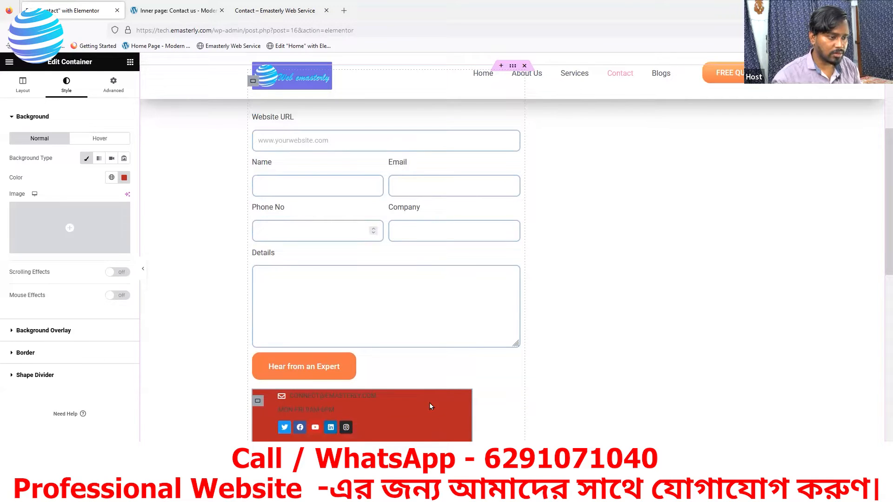
drag(445, 398, 376, 398)
scroll(432, 400, up, 3)
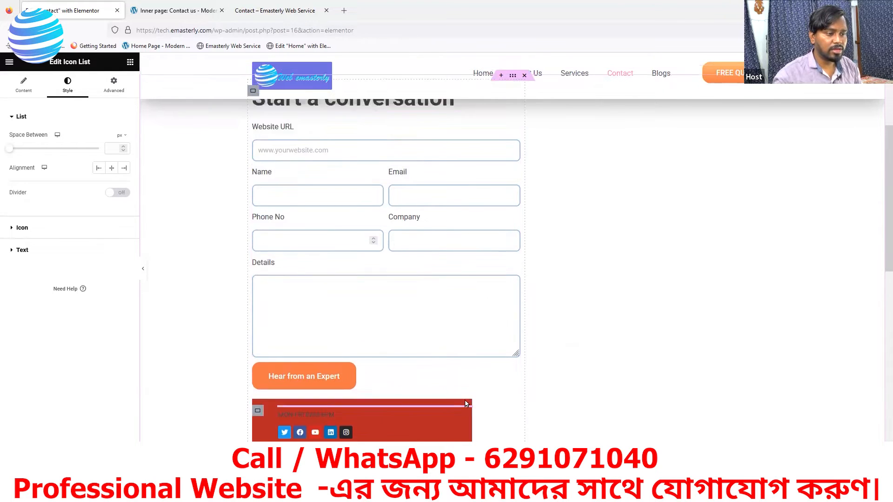
scroll(464, 410, down, 3)
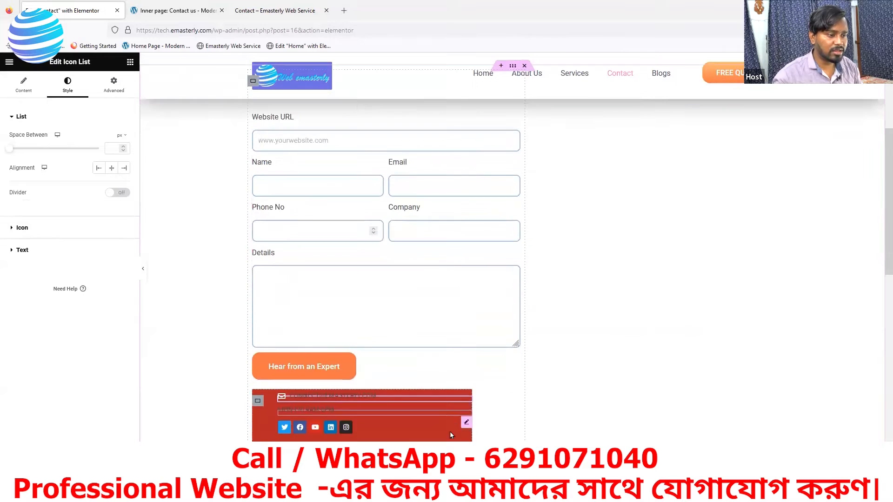
Step: Paste copies of the phone number and email lists into the right column
right_click(464, 403)
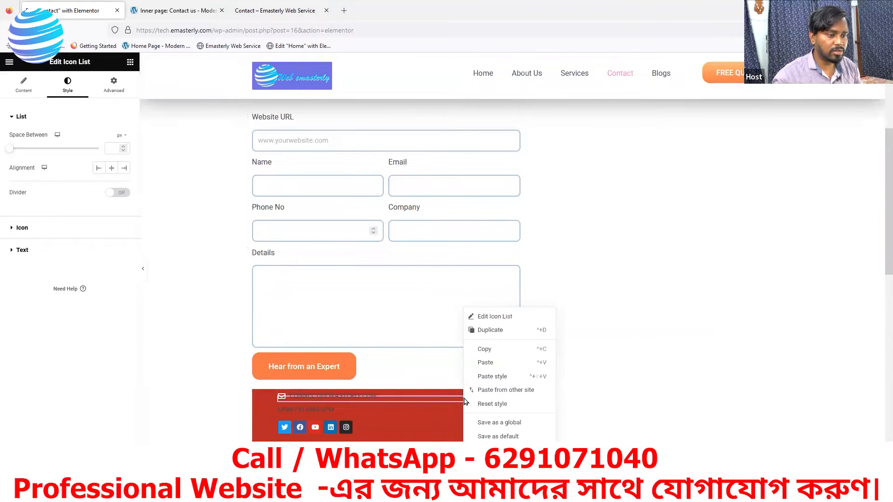
click(486, 363)
scroll(572, 335, up, 3)
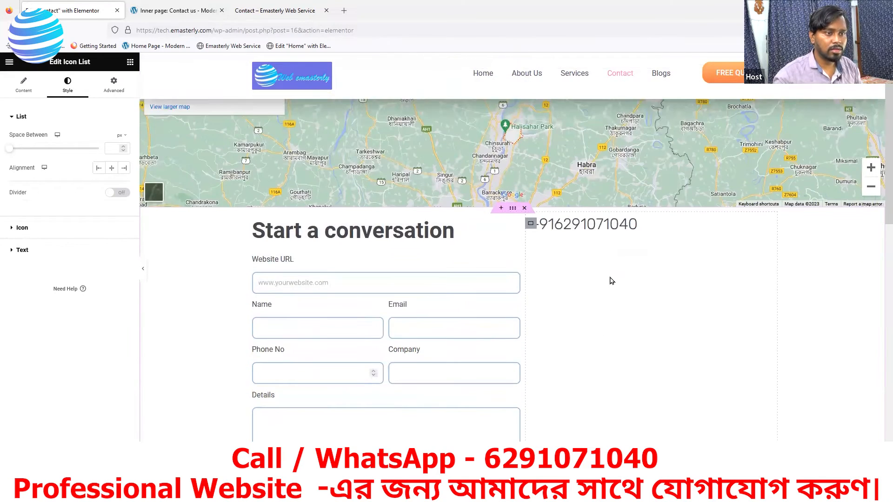
right_click(623, 320)
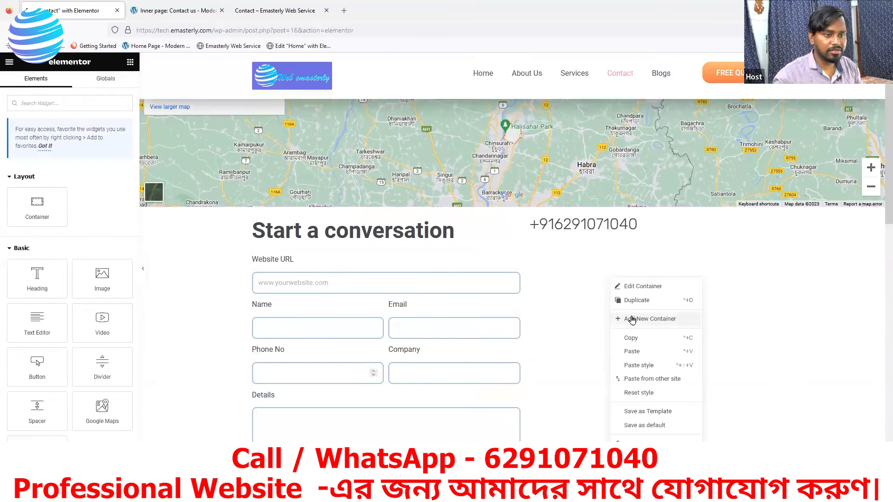
click(628, 352)
scroll(626, 351, down, 5)
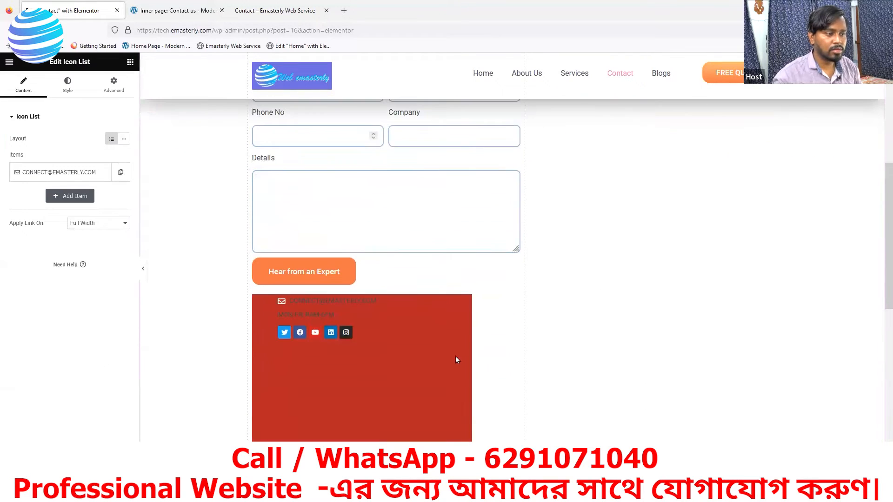
Step: Copy the MON-FRI 9AM-6PM hours list and paste it under the phone number in the right column
right_click(417, 316)
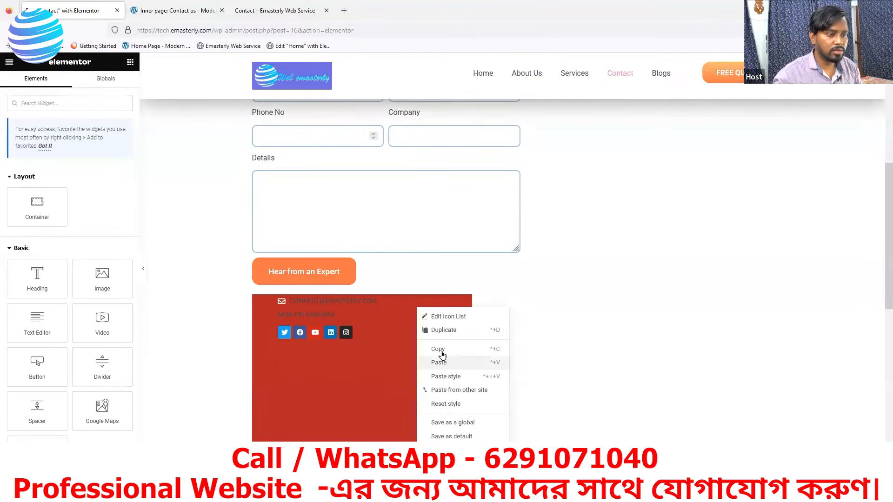
click(439, 351)
scroll(631, 323, up, 2)
right_click(624, 193)
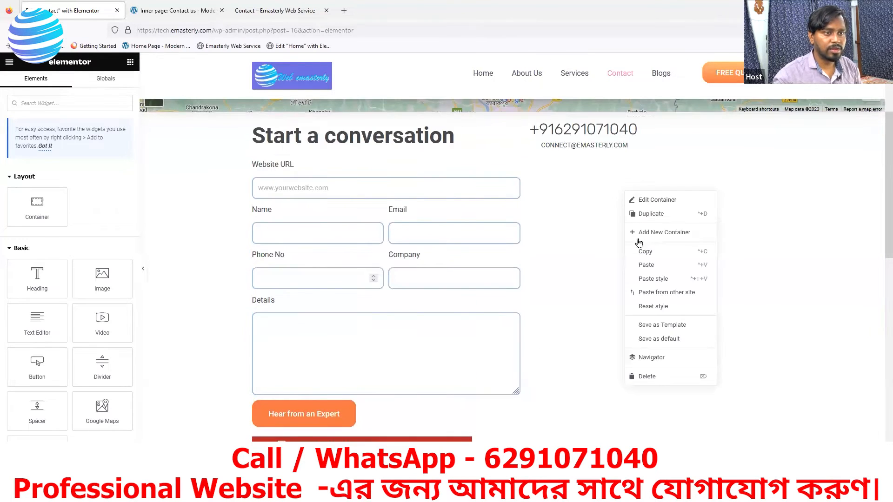
click(643, 265)
scroll(426, 355, down, 2)
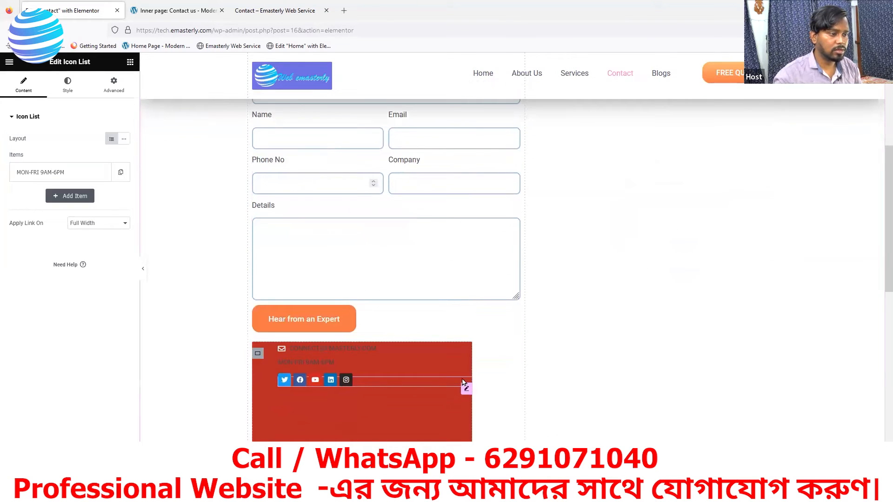
Step: Check the reference page, then drag the hours line above the email line
click(207, 14)
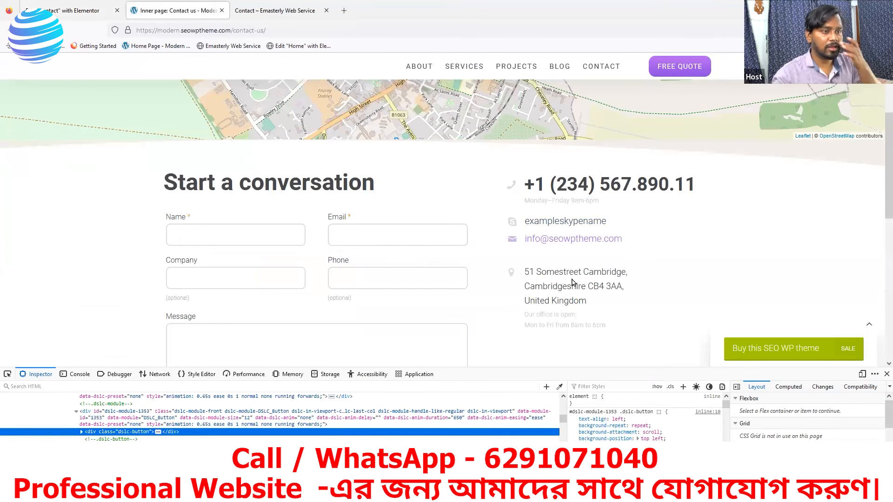
scroll(642, 255, up, 2)
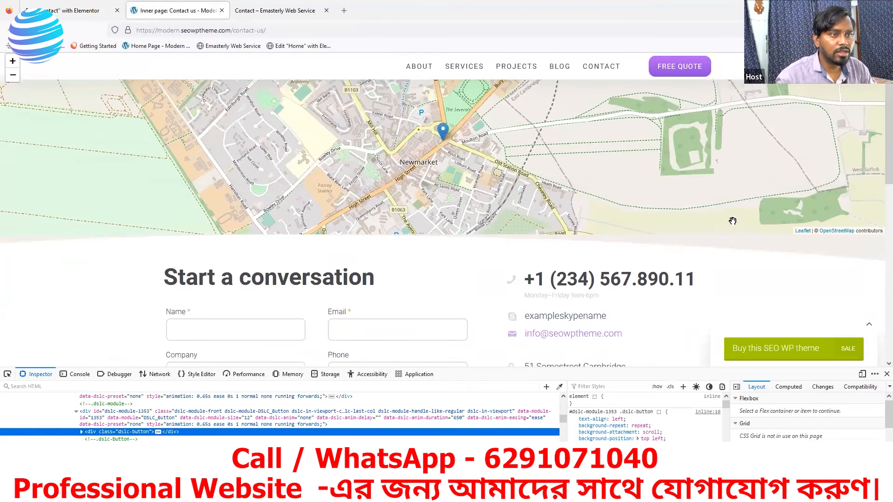
scroll(732, 221, up, 2)
click(87, 16)
scroll(629, 255, up, 3)
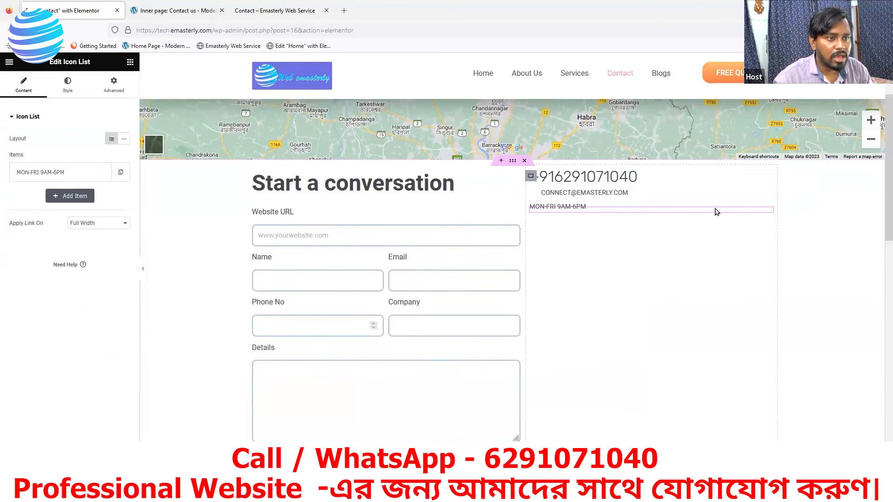
drag(655, 213, 601, 188)
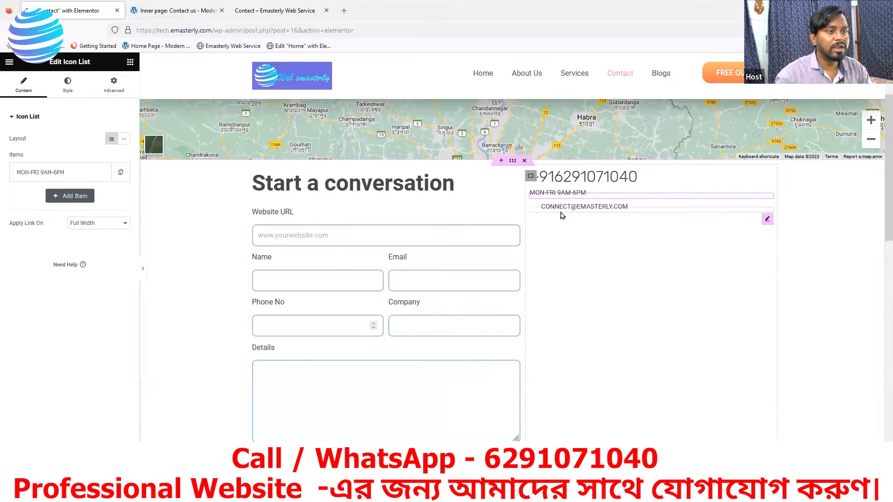
Step: Compare the new phone, hours, email order against the reference and live contact pages
click(175, 10)
scroll(614, 291, down, 2)
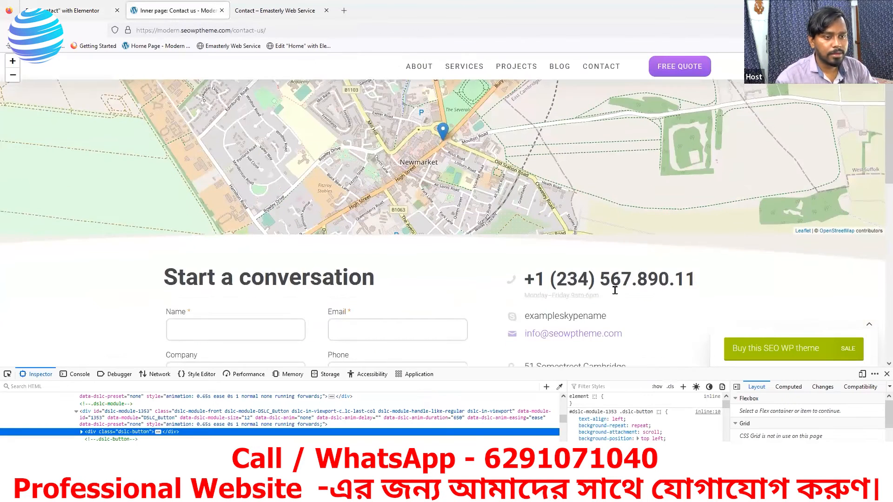
scroll(615, 290, down, 2)
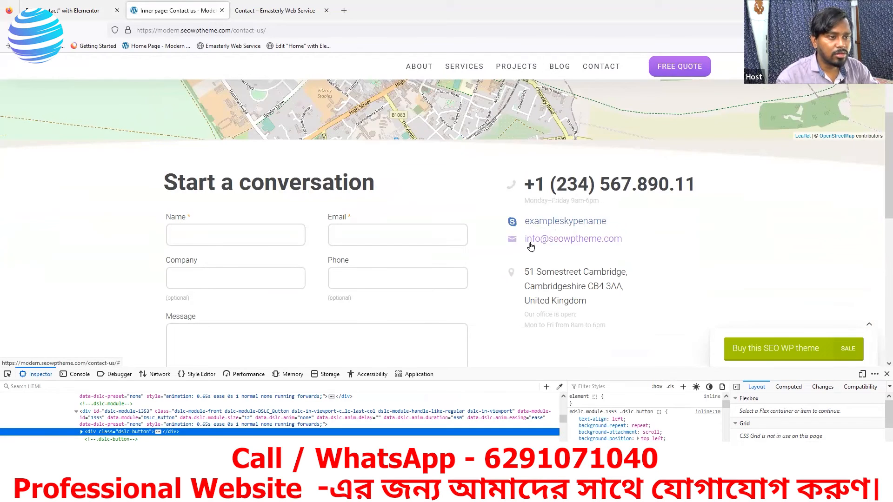
click(249, 18)
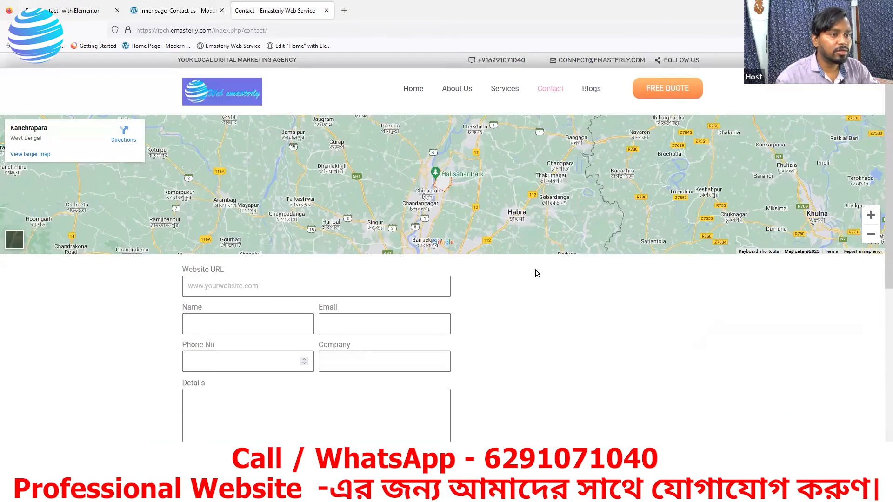
click(177, 19)
click(66, 14)
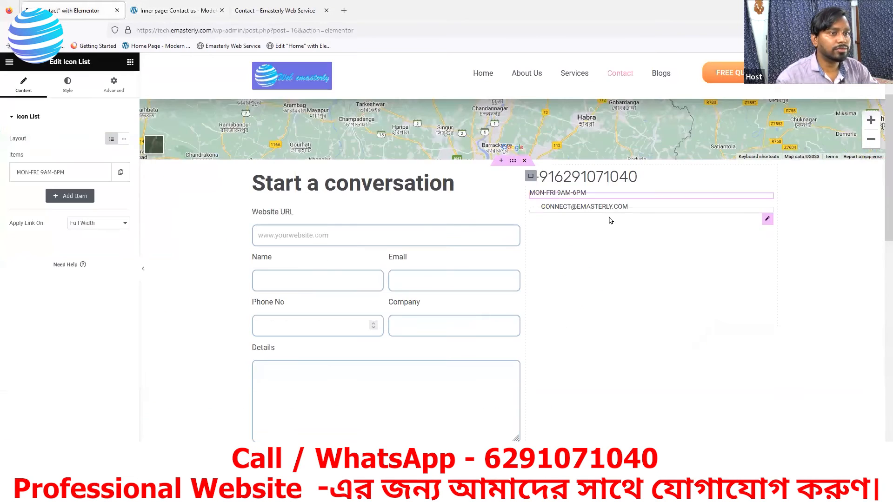
scroll(576, 172, down, 1)
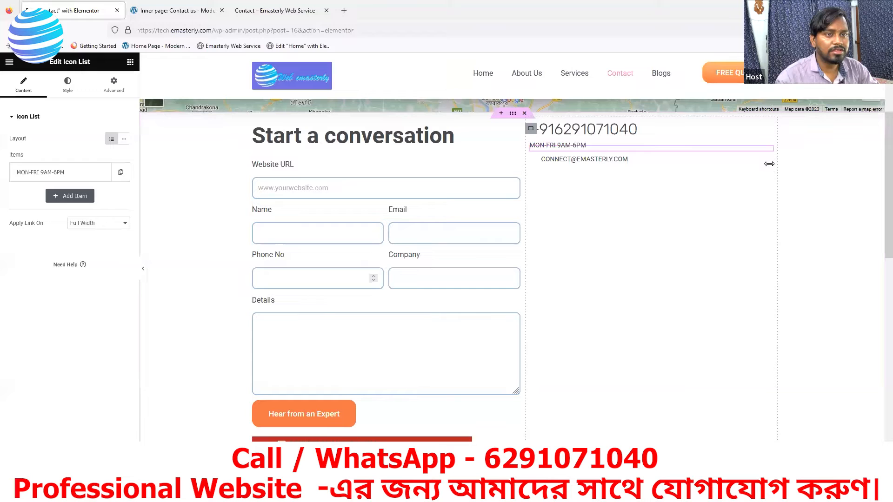
Step: Make the email list's envelope icon nearly black, #1D1C1C
click(770, 163)
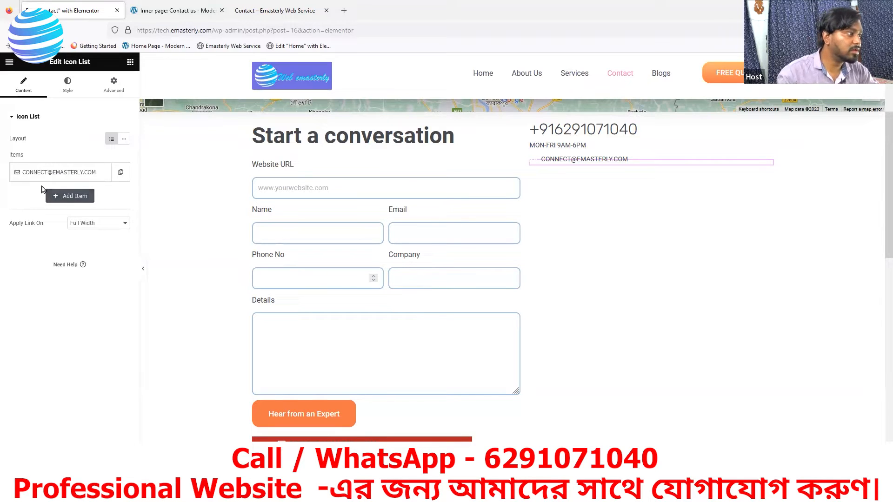
click(68, 88)
click(22, 228)
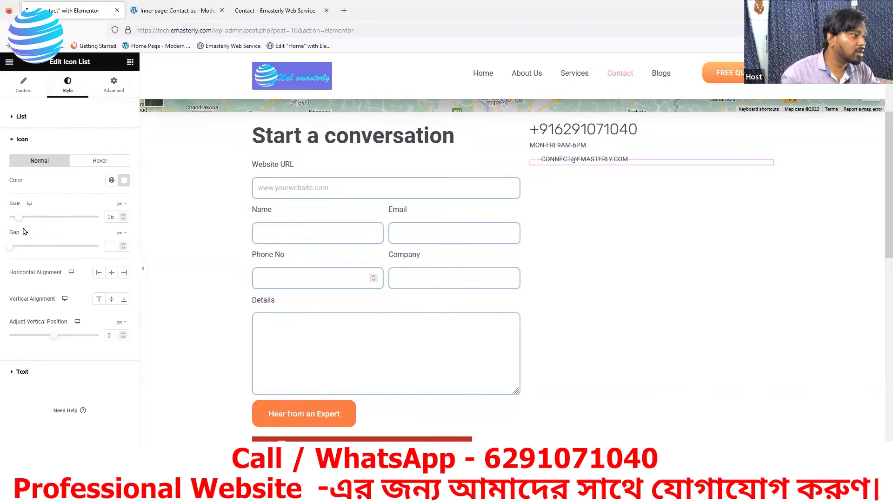
click(124, 180)
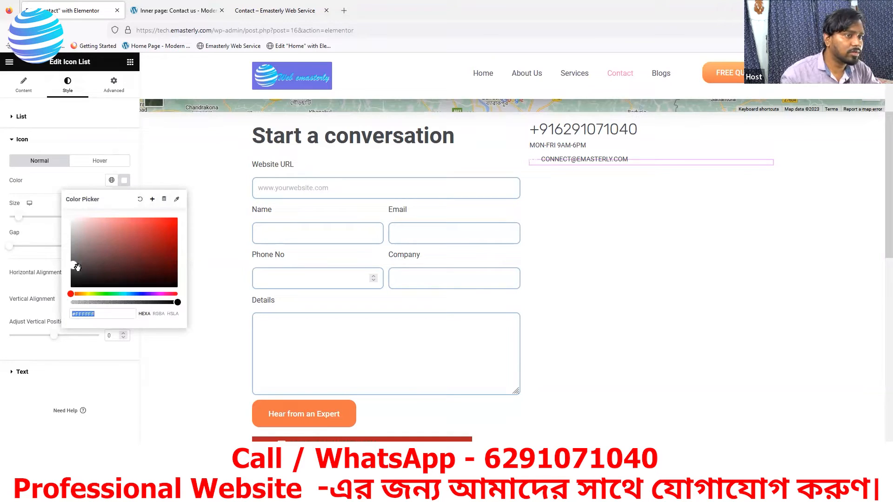
drag(79, 271, 74, 279)
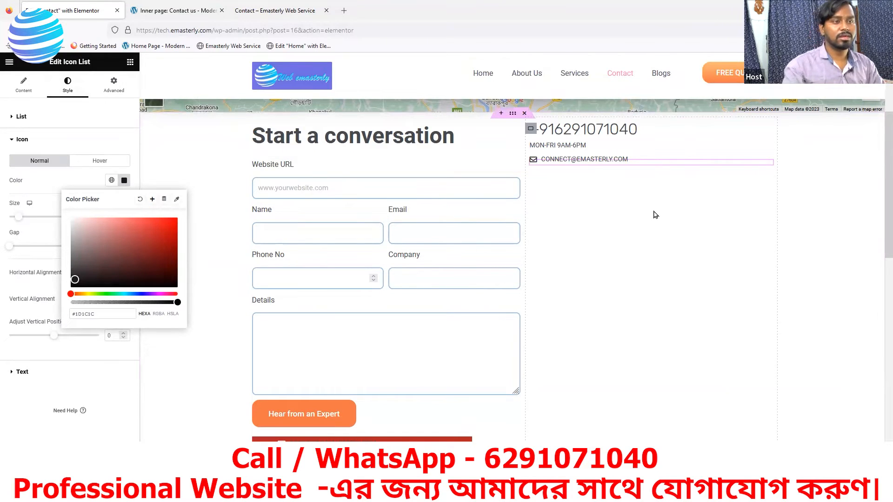
click(102, 474)
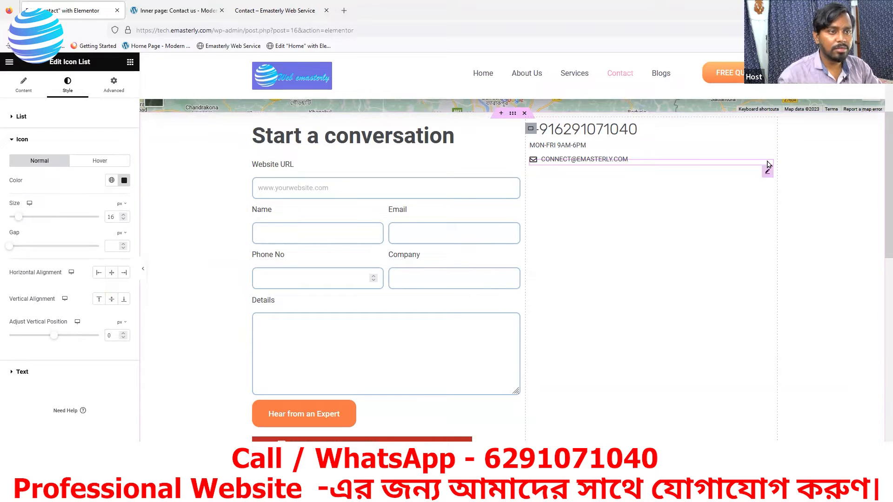
Step: Change the email line's top margin from -12 to 0 and view the reference page
click(114, 86)
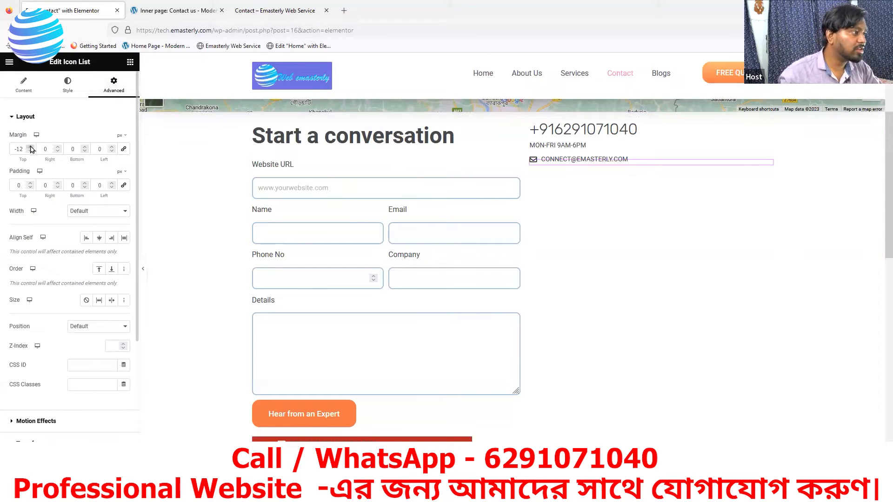
drag(24, 146, 8, 153)
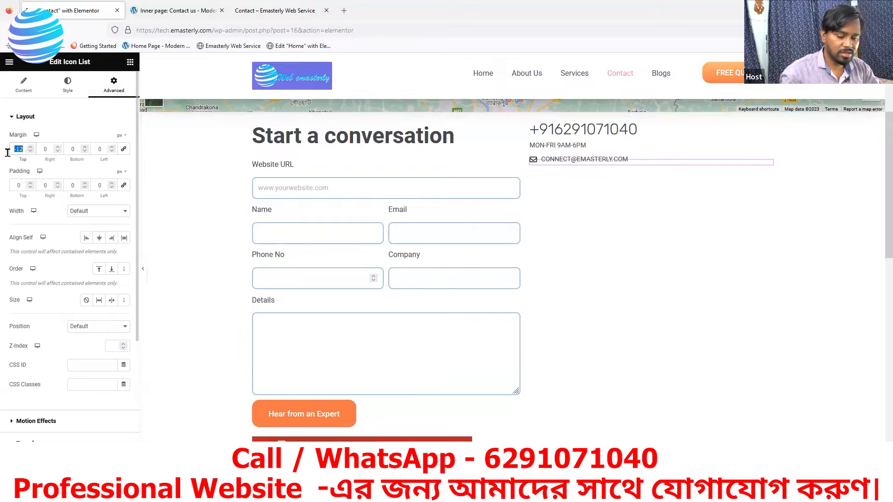
text(0)
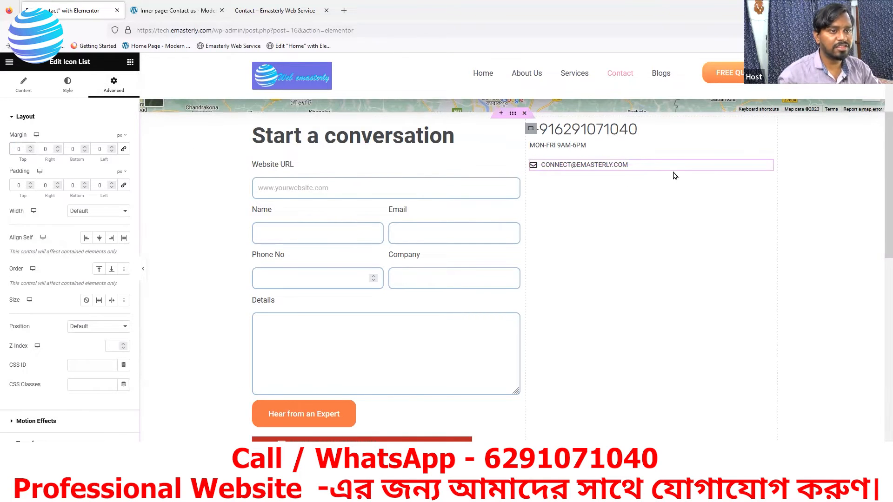
click(176, 12)
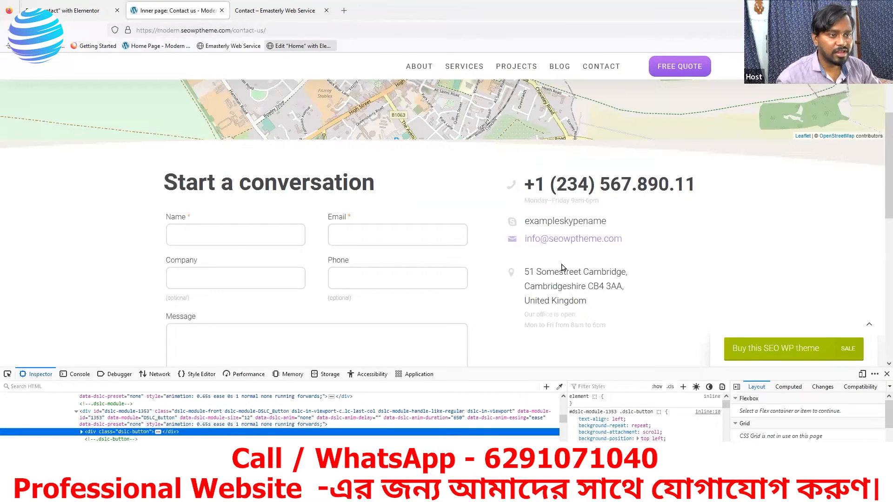
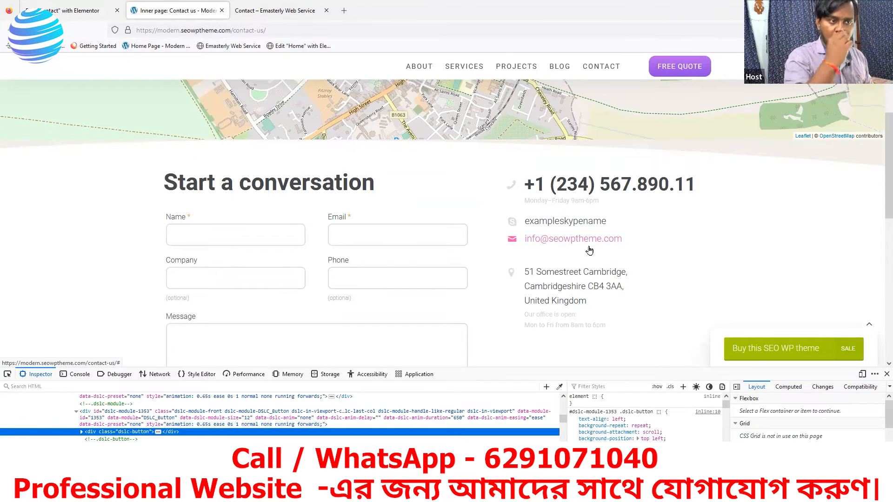
Step: Duplicate the email icon-list line twice so three identical email entries sit in the info column
click(70, 10)
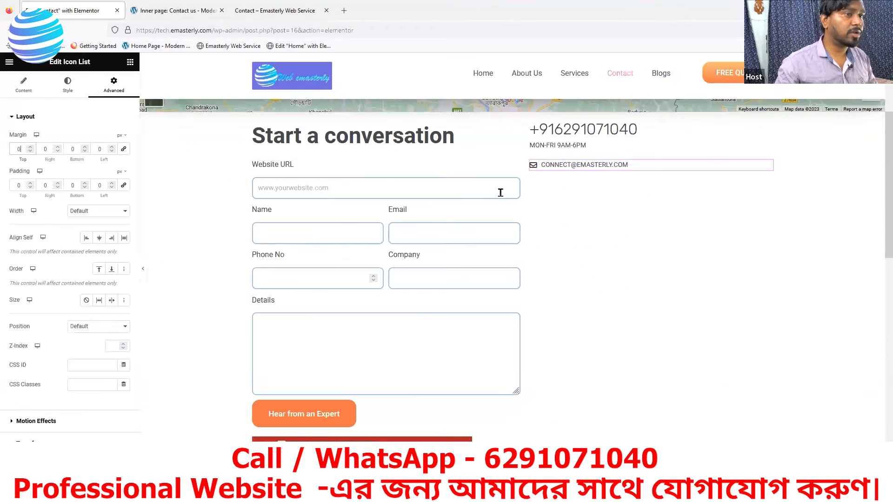
right_click(767, 171)
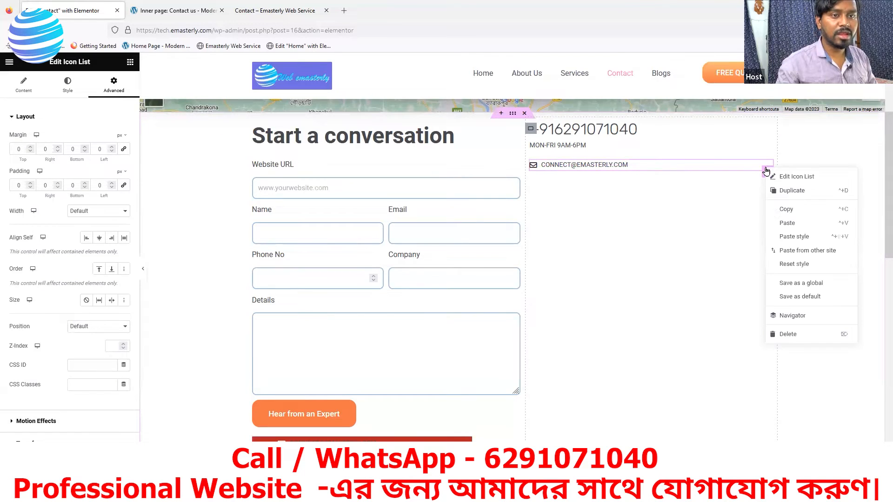
click(789, 191)
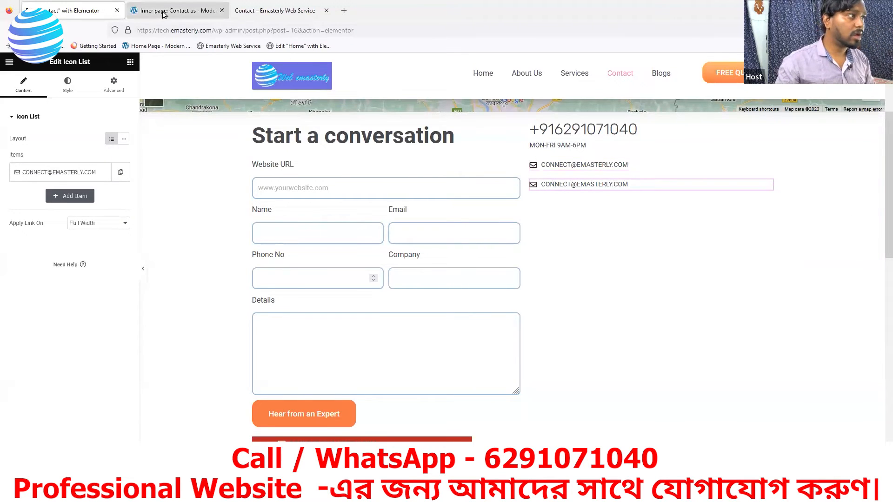
key(ctrl+Tab)
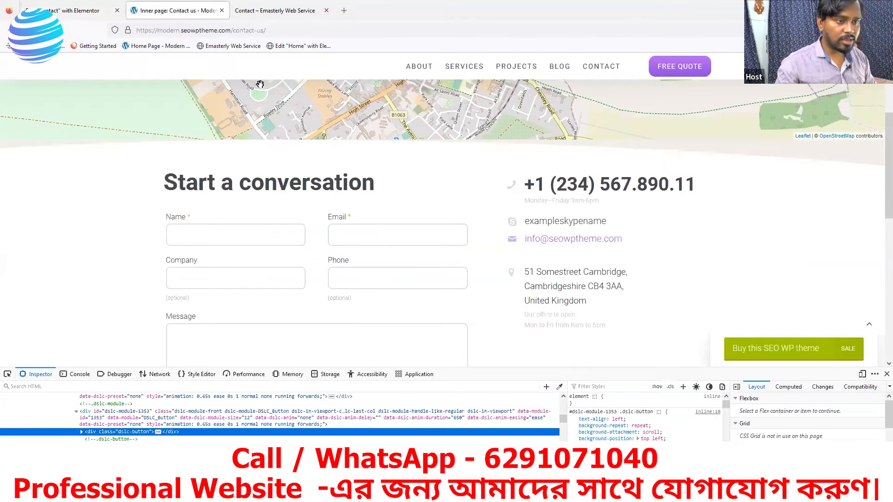
click(87, 9)
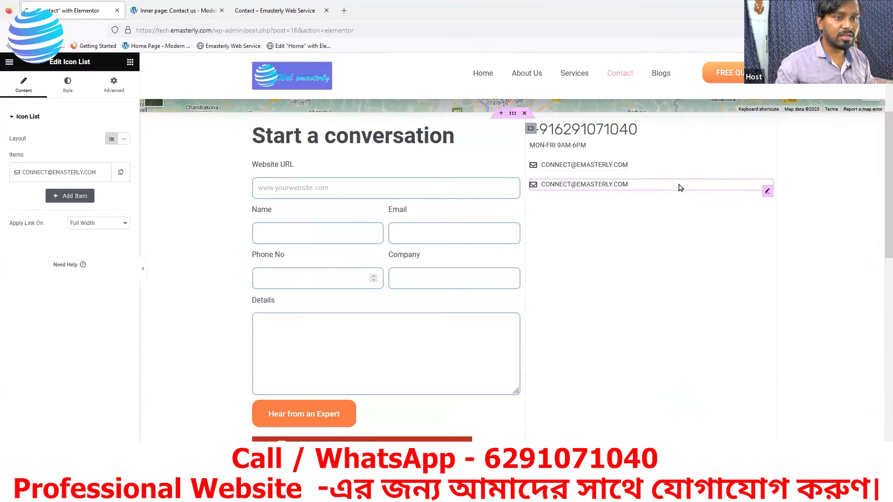
right_click(765, 190)
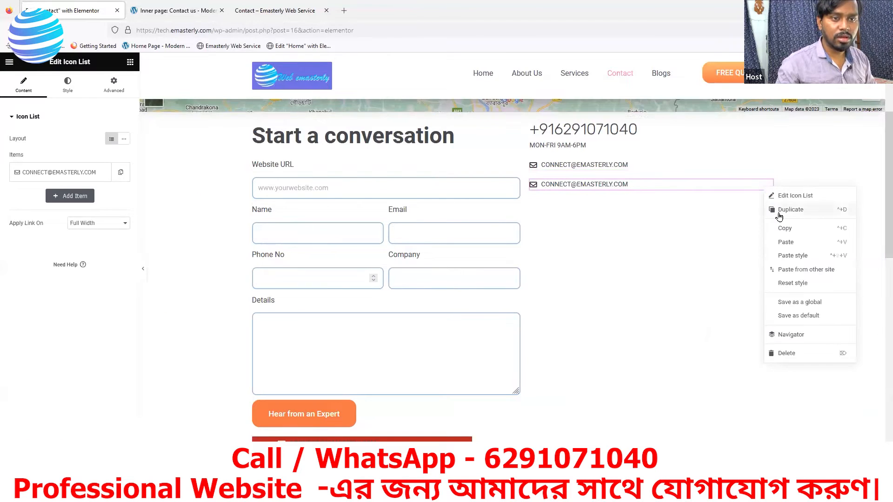
click(776, 216)
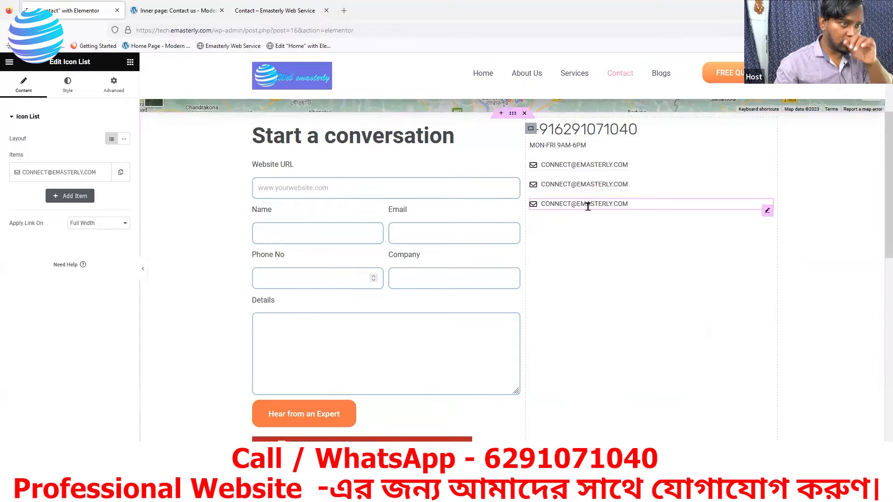
Step: Copy the street address from the reference contact page and paste it over the third email item's text
click(159, 12)
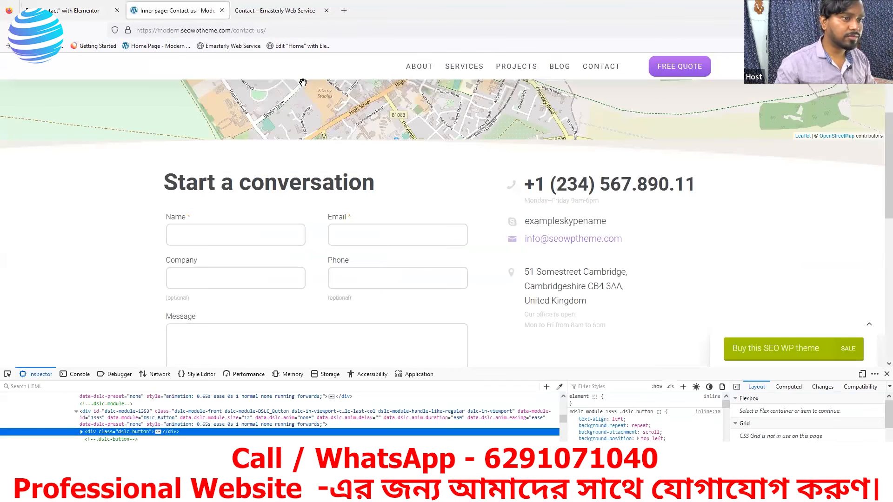
drag(581, 301, 530, 277)
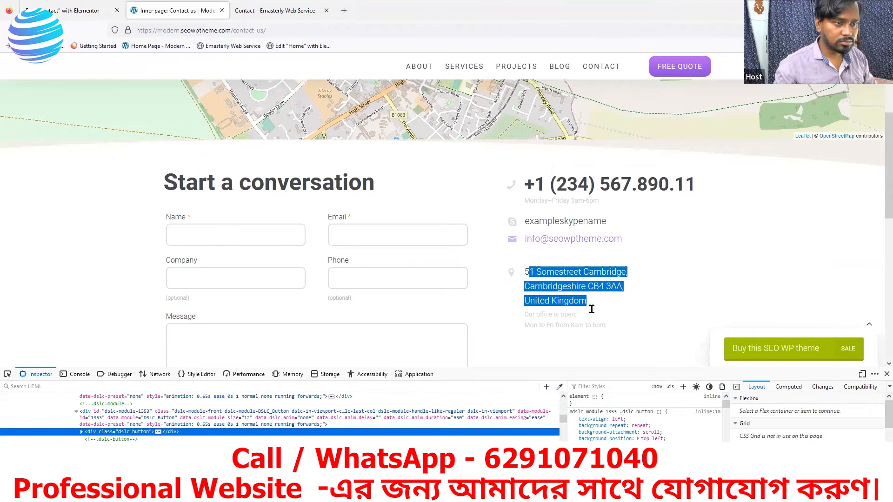
drag(612, 308, 523, 275)
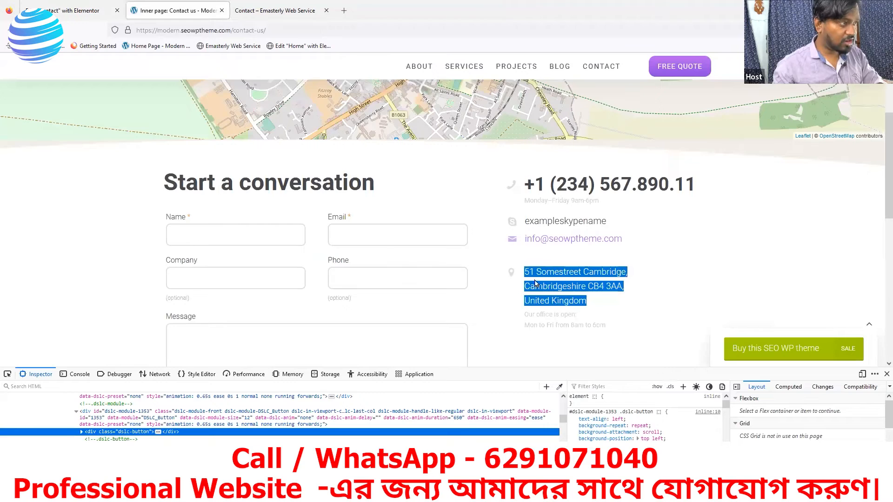
click(79, 11)
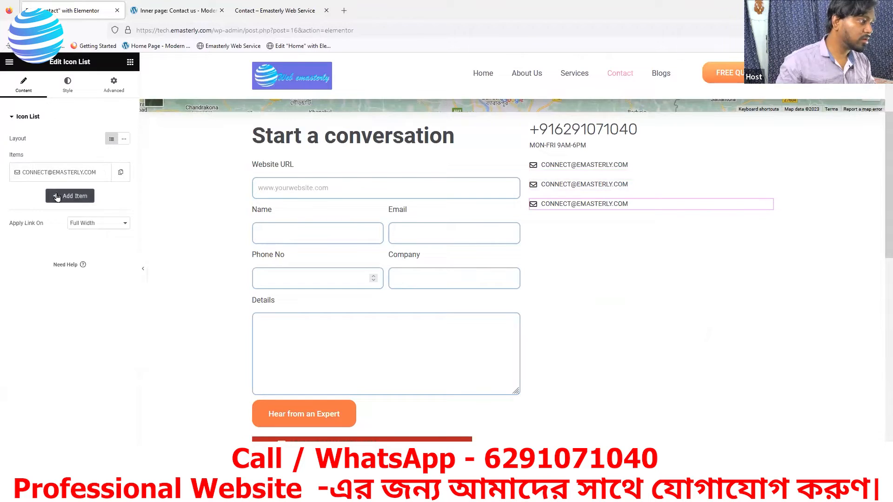
click(92, 173)
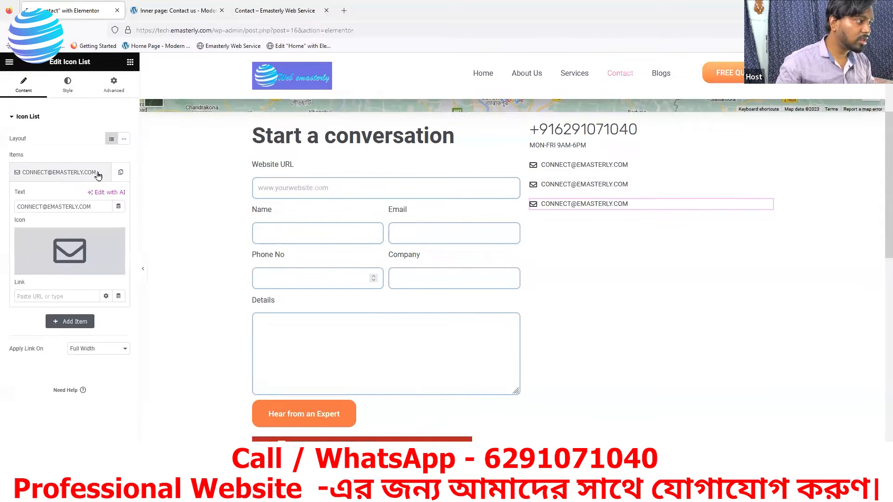
drag(95, 207, 7, 208)
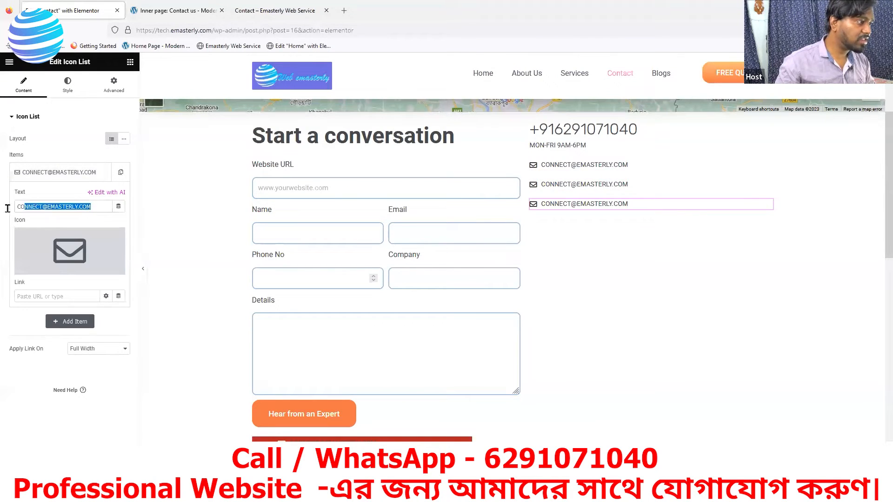
key(ctrl+v)
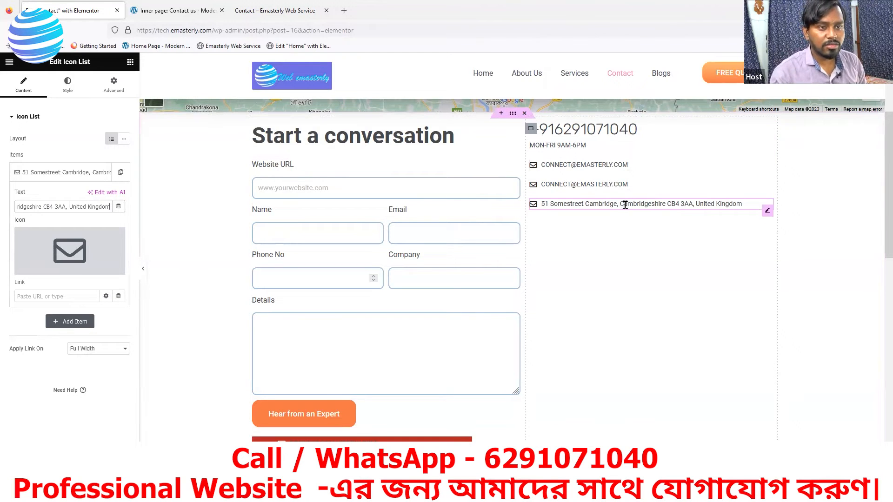
click(176, 10)
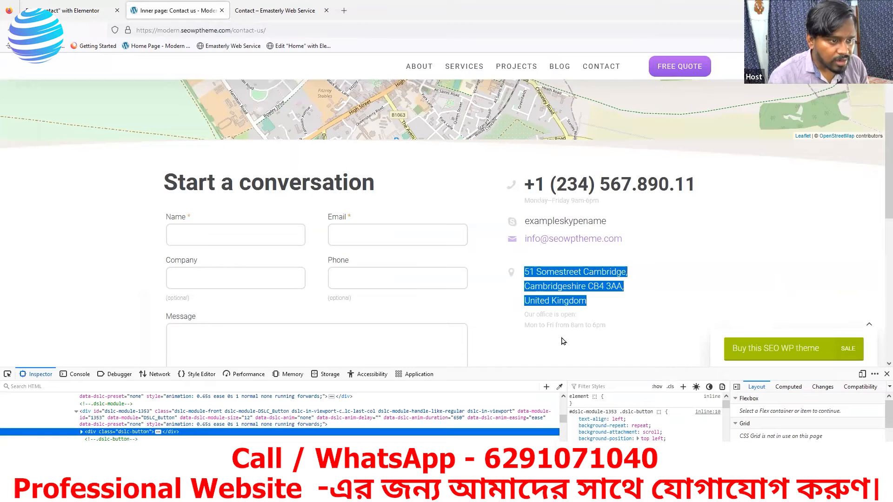
Step: Copy the office hours from the reference page and paste them into a duplicate of the address line
click(615, 328)
drag(612, 328, 527, 315)
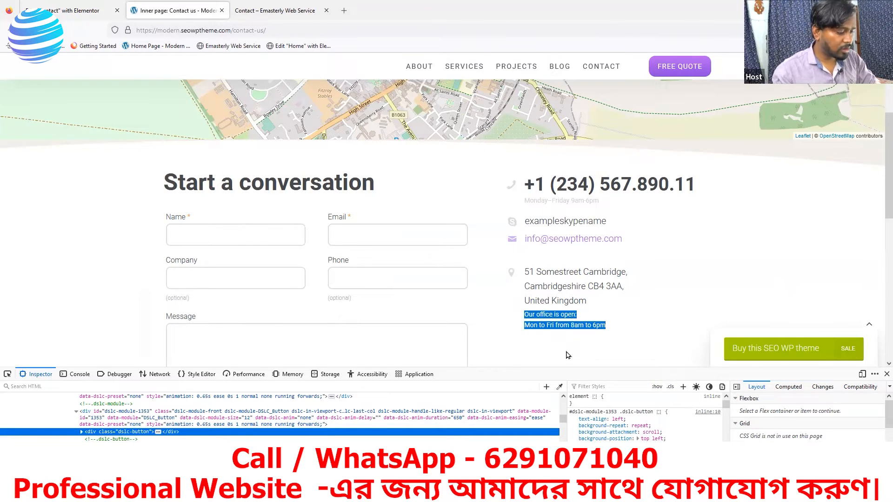
click(82, 13)
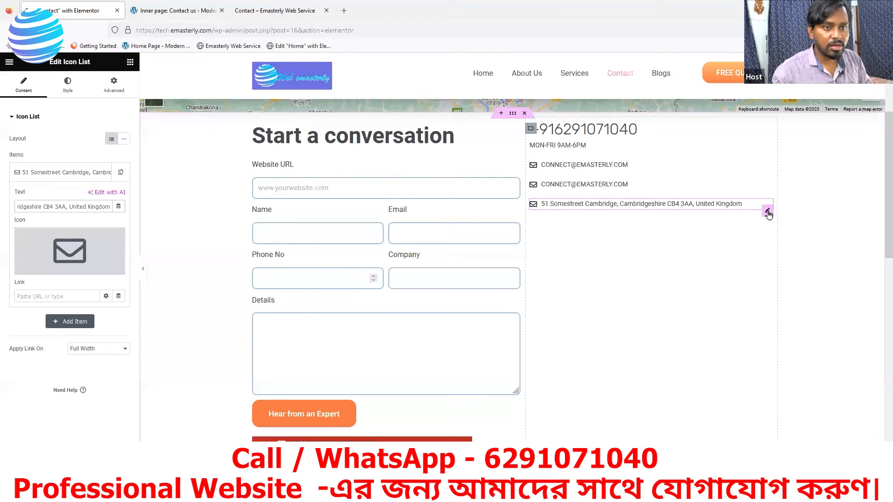
right_click(768, 214)
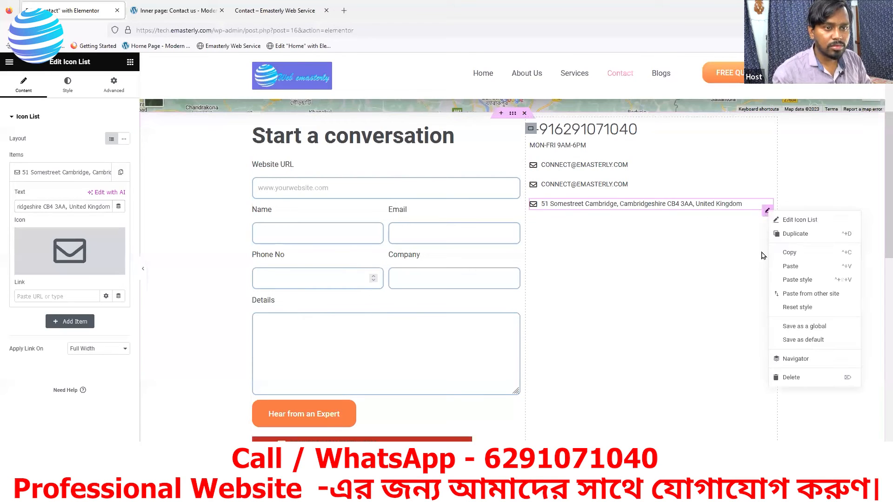
click(794, 235)
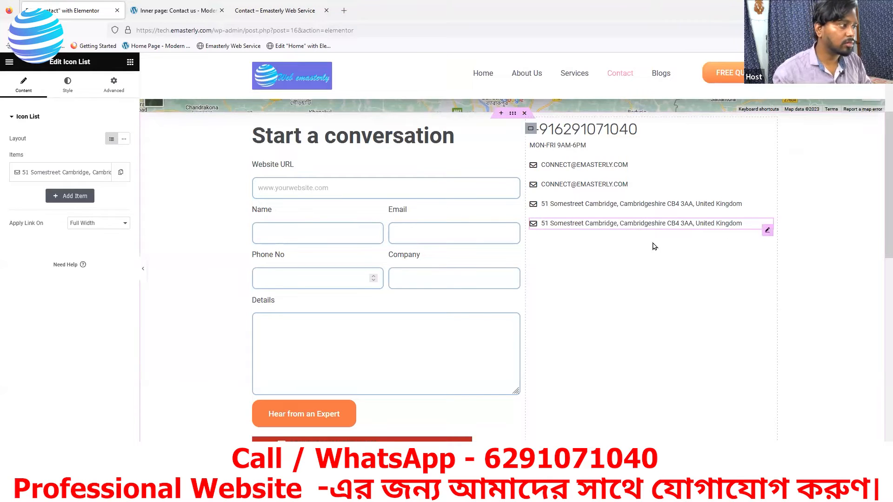
click(100, 173)
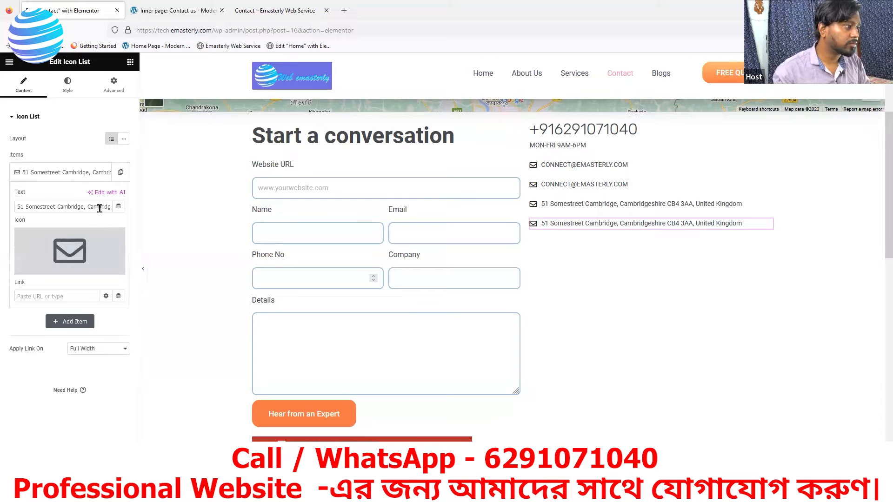
key(Right)
key(Right)
key(Right)
key(Right)
key(Right)
key(Right)
key(Right)
key(Right)
key(Right)
key(Right)
key(Right)
key(Right)
key(Right)
key(Right)
key(Right)
key(Right)
key(Right)
key(Right)
key(Right)
key(Right)
key(BackSpace)
key(BackSpace)
key(BackSpace)
key(BackSpace)
key(BackSpace)
key(BackSpace)
key(BackSpace)
key(BackSpace)
key(BackSpace)
key(BackSpace)
key(BackSpace)
key(BackSpace)
key(BackSpace)
key(BackSpace)
key(BackSpace)
key(BackSpace)
key(BackSpace)
key(BackSpace)
key(BackSpace)
key(BackSpace)
key(BackSpace)
key(BackSpace)
key(BackSpace)
key(BackSpace)
key(BackSpace)
key(BackSpace)
key(BackSpace)
key(BackSpace)
key(BackSpace)
key(BackSpace)
key(BackSpace)
key(BackSpace)
key(BackSpace)
key(BackSpace)
key(BackSpace)
key(BackSpace)
key(BackSpace)
key(BackSpace)
key(BackSpace)
key(BackSpace)
key(BackSpace)
key(BackSpace)
key(BackSpace)
key(BackSpace)
key(BackSpace)
key(BackSpace)
key(BackSpace)
key(BackSpace)
key(BackSpace)
key(BackSpace)
key(BackSpace)
key(BackSpace)
key(BackSpace)
key(ctrl+v)
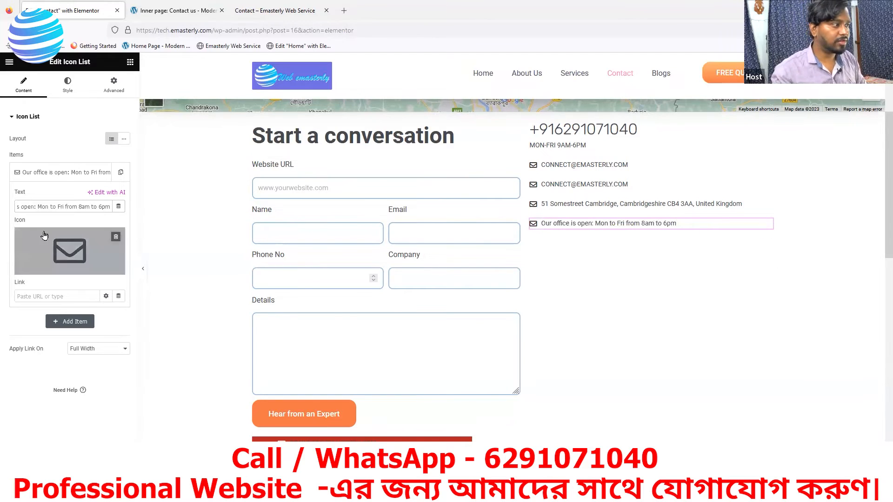
Step: Set the contact list's icon colour to white, #FFFFFF
click(67, 86)
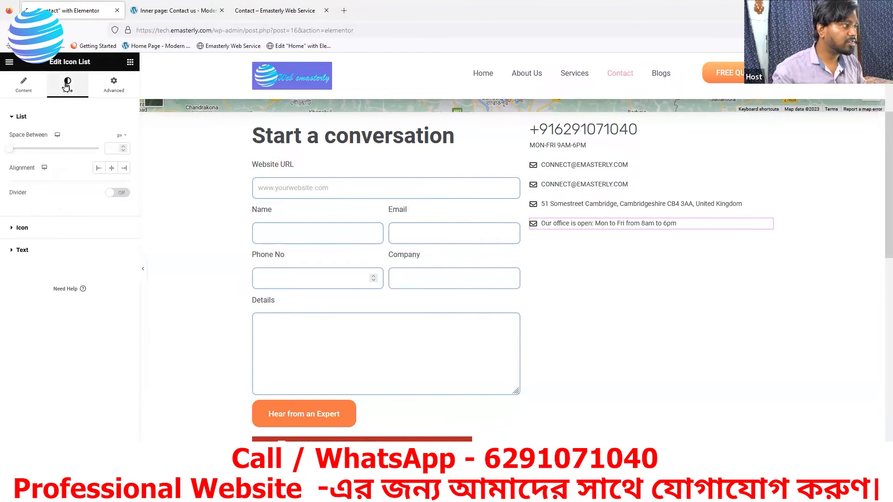
click(31, 230)
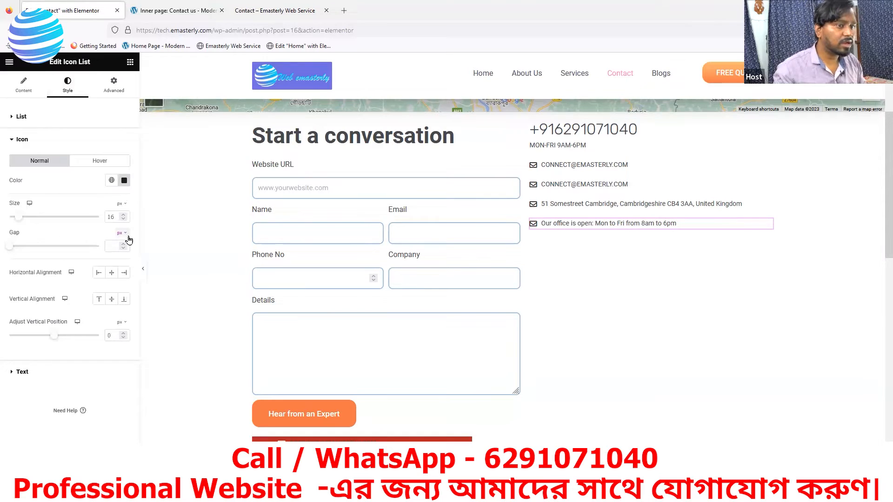
click(123, 183)
drag(83, 235, 62, 206)
click(56, 195)
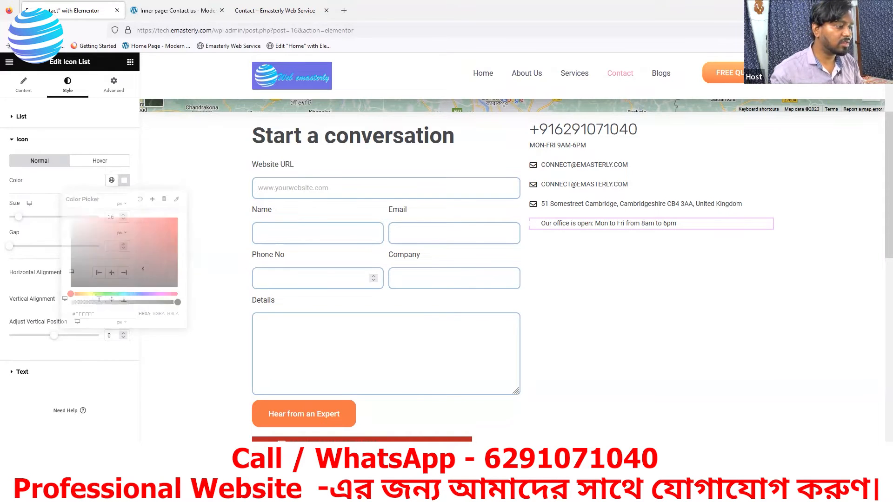
Step: After checking the reference page, delete the red contact box below the list
click(178, 10)
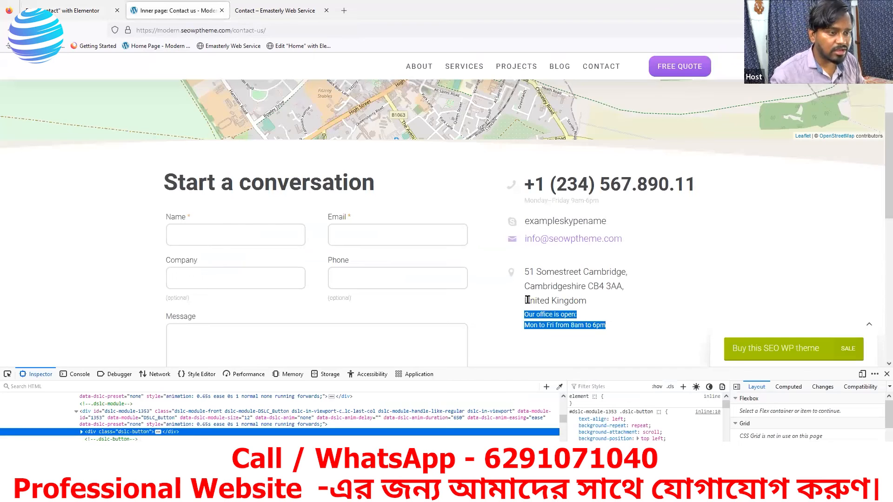
click(79, 9)
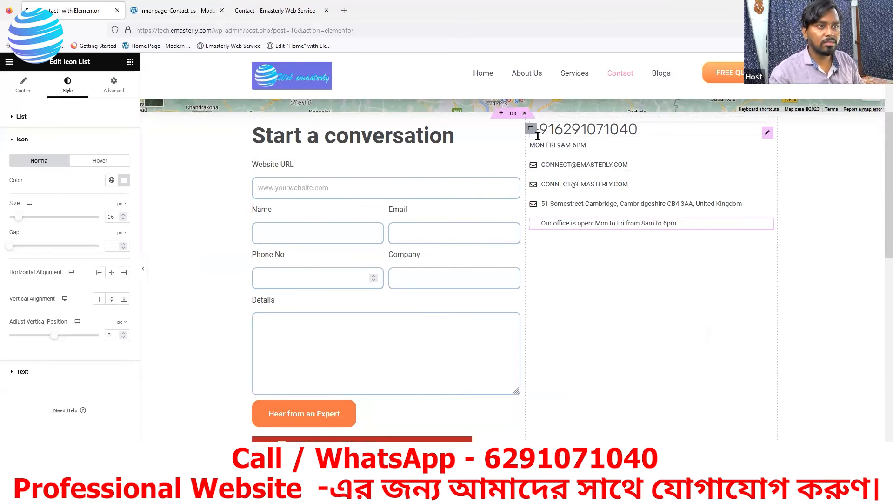
scroll(363, 411, down, 1)
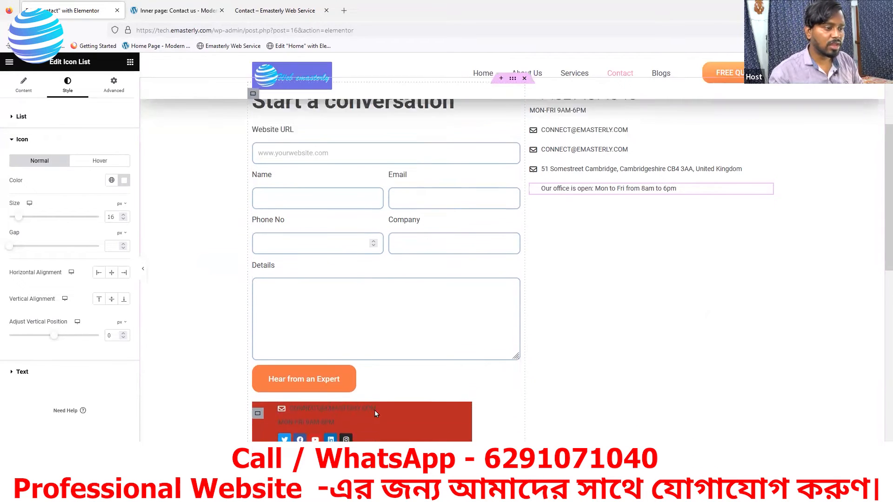
scroll(356, 404, down, 3)
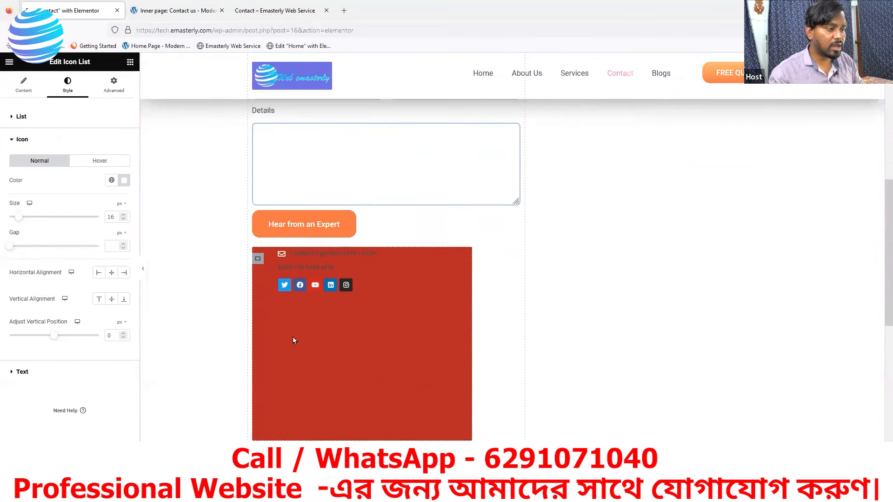
right_click(257, 262)
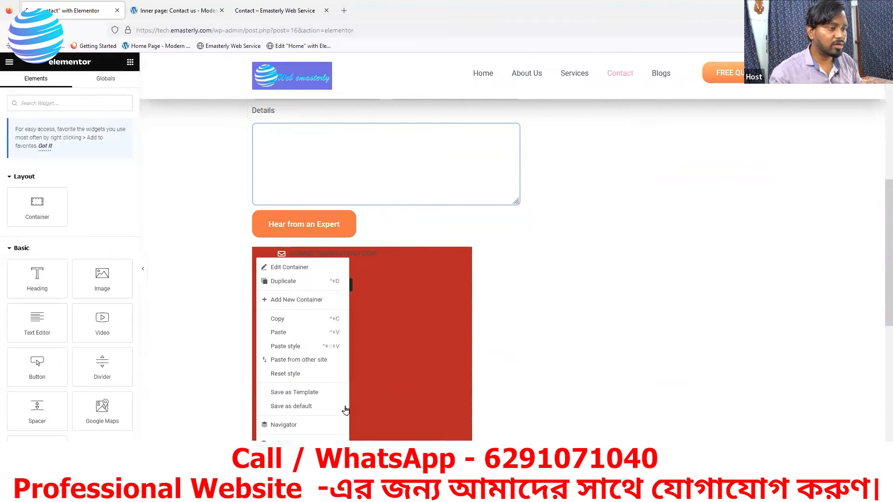
click(293, 440)
scroll(470, 299, up, 4)
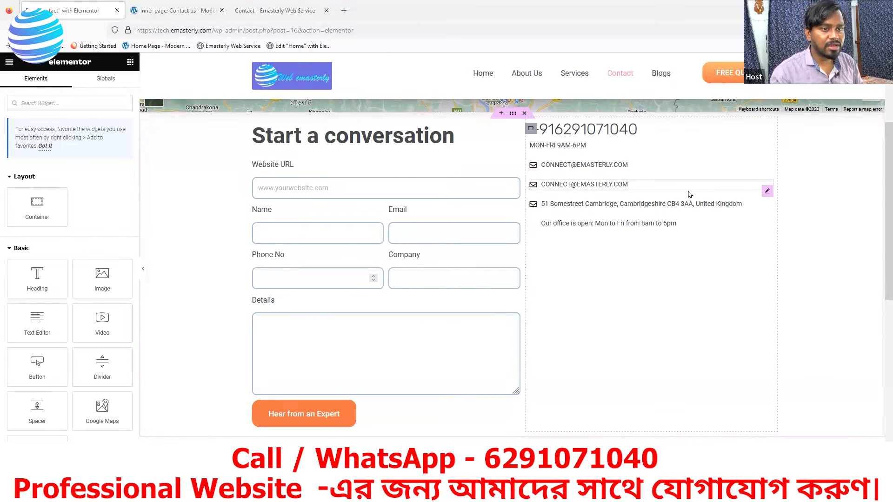
Step: Select the contact list and compare its details with the reference site's Skype line
click(703, 189)
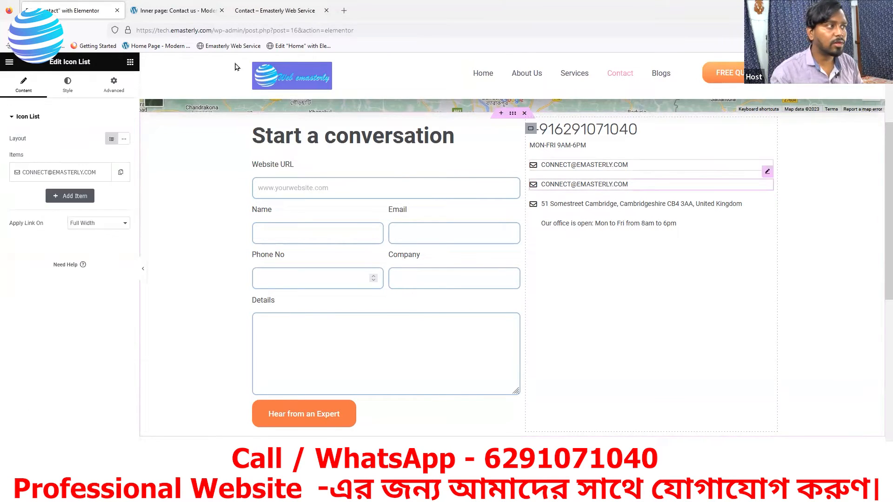
click(183, 14)
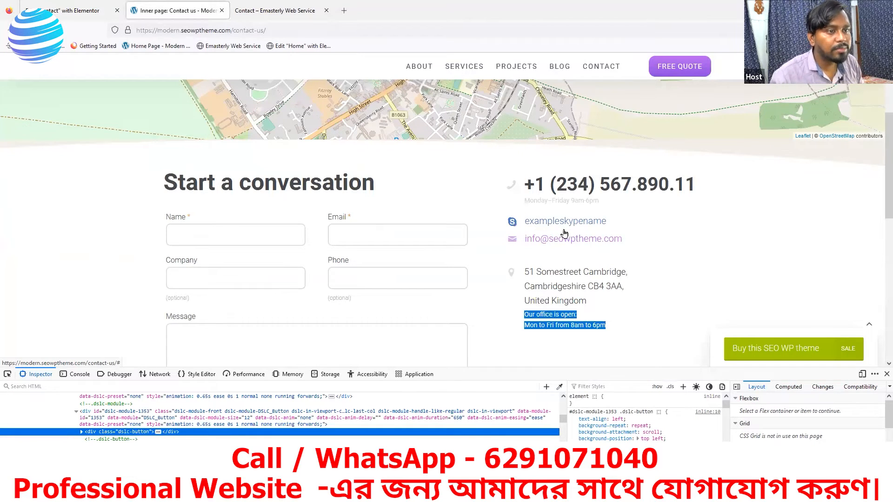
click(77, 8)
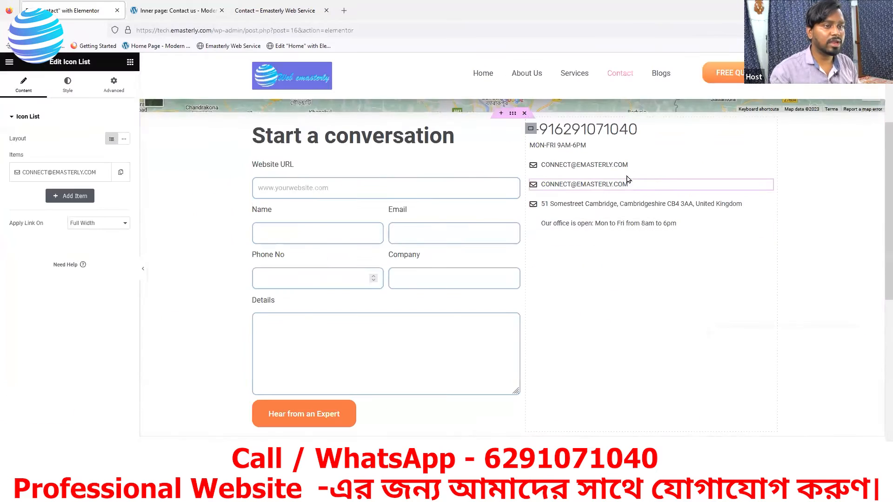
click(677, 166)
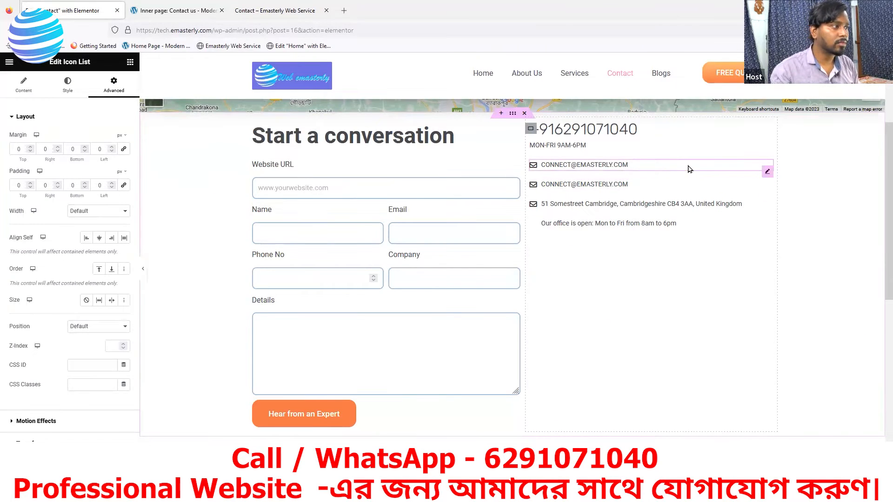
click(68, 86)
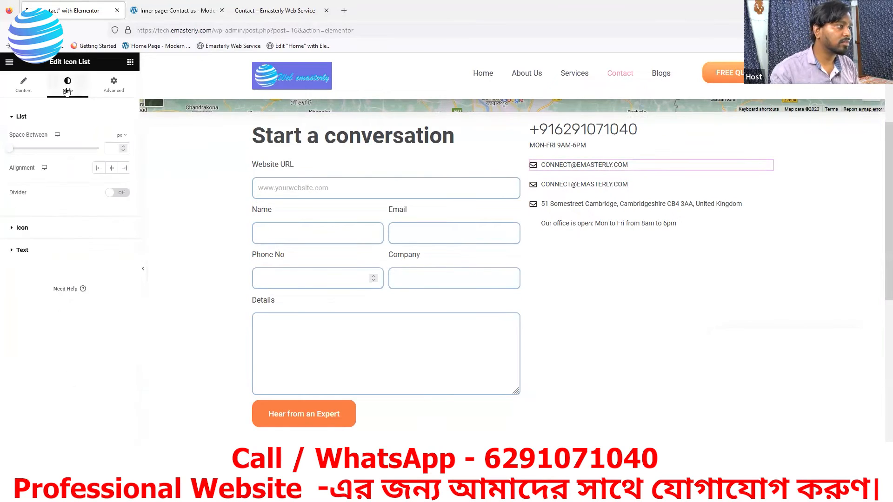
click(14, 93)
Step: Replace the first email item's text with EXAMPLESKYPENAME
click(51, 174)
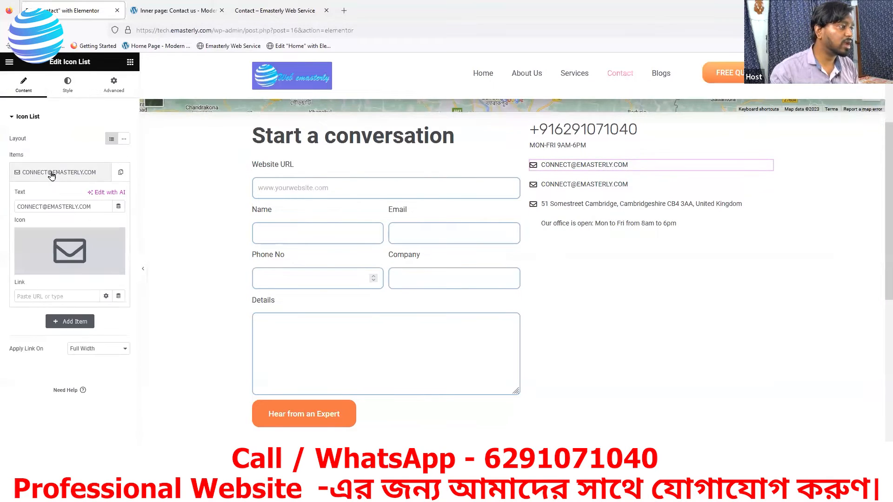
drag(95, 207, 8, 208)
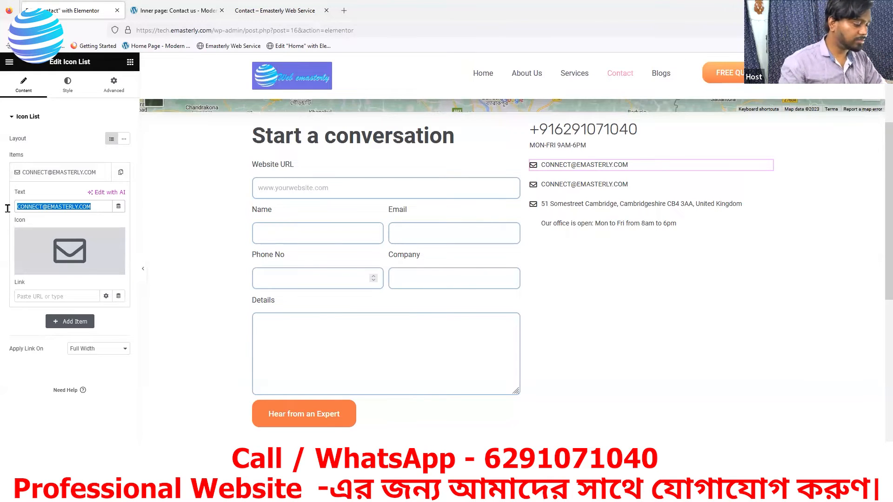
text(exampleskypename)
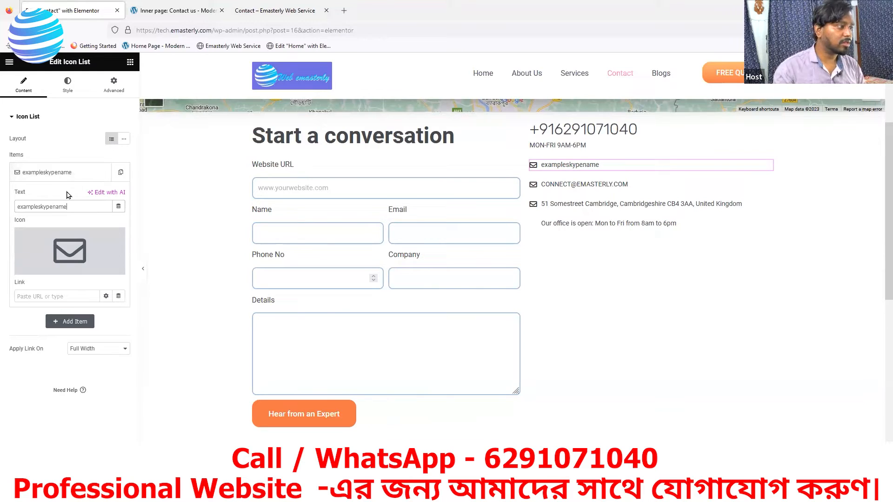
key(BackSpace)
key(BackSpace)
key(BackSpace)
key(BackSpace)
key(BackSpace)
key(BackSpace)
key(BackSpace)
key(BackSpace)
key(BackSpace)
key(BackSpace)
key(BackSpace)
key(BackSpace)
key(BackSpace)
key(BackSpace)
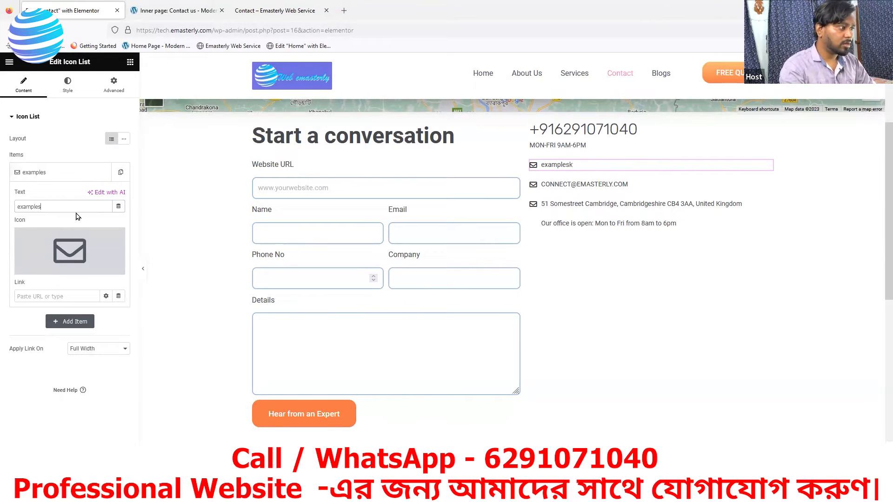
text(EXAMPLESKY)
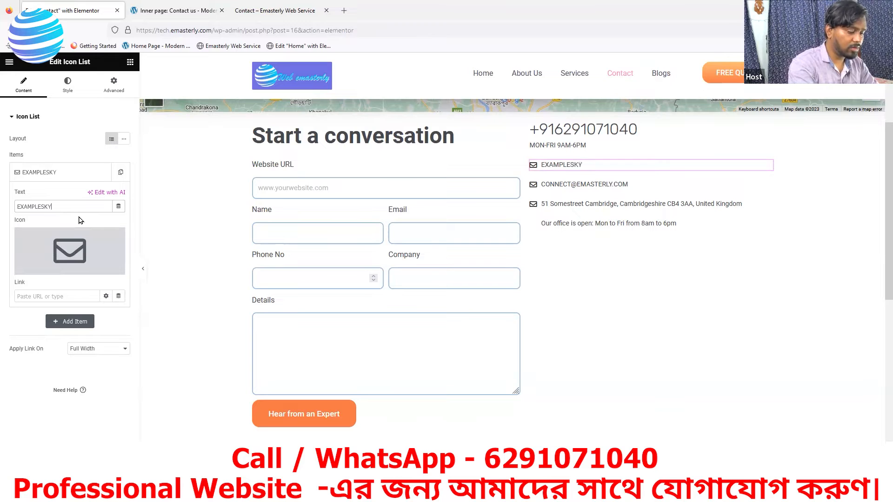
text(PE NAME)
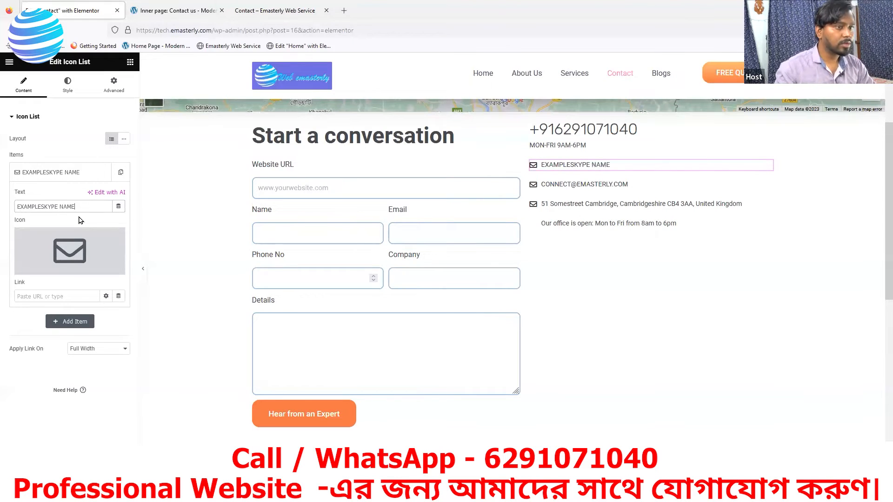
click(60, 208)
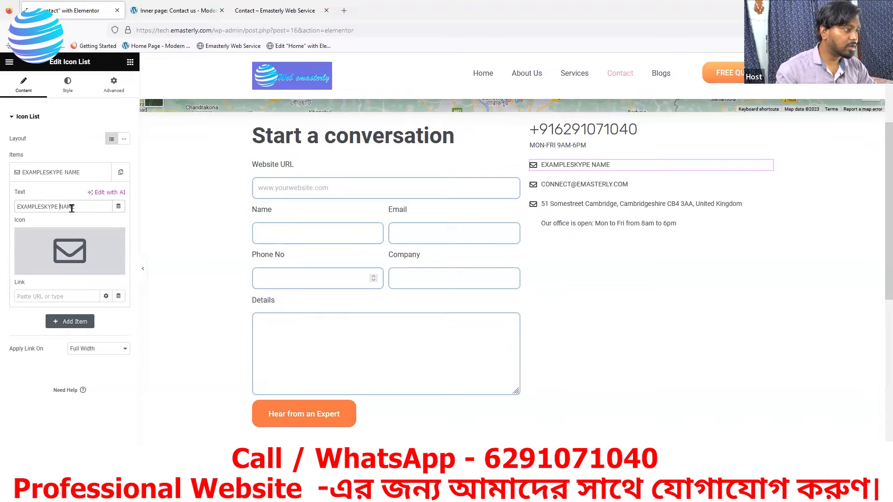
key(BackSpace)
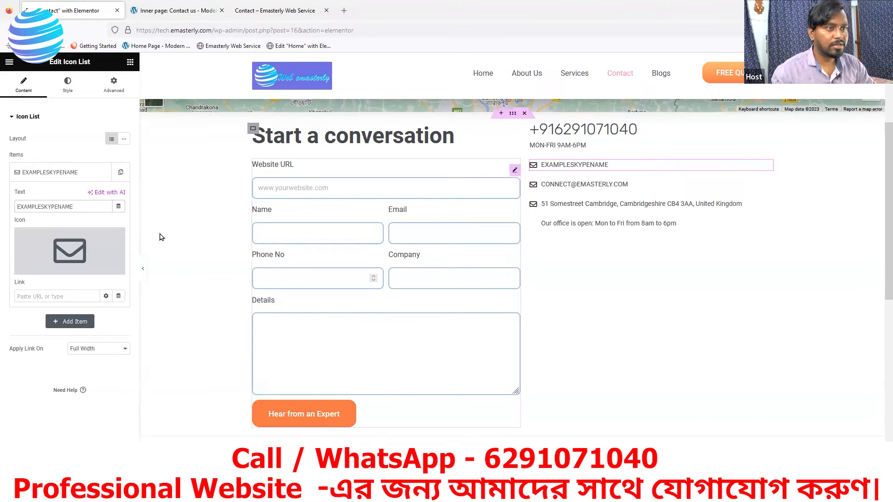
Step: Review the list's icon and spacing style options, then reopen the EXAMPLESKYPENAME item
click(68, 88)
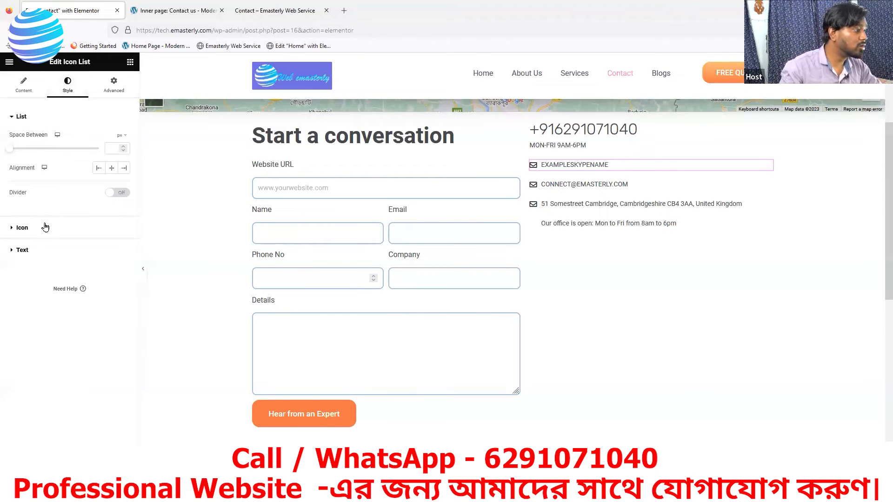
click(23, 228)
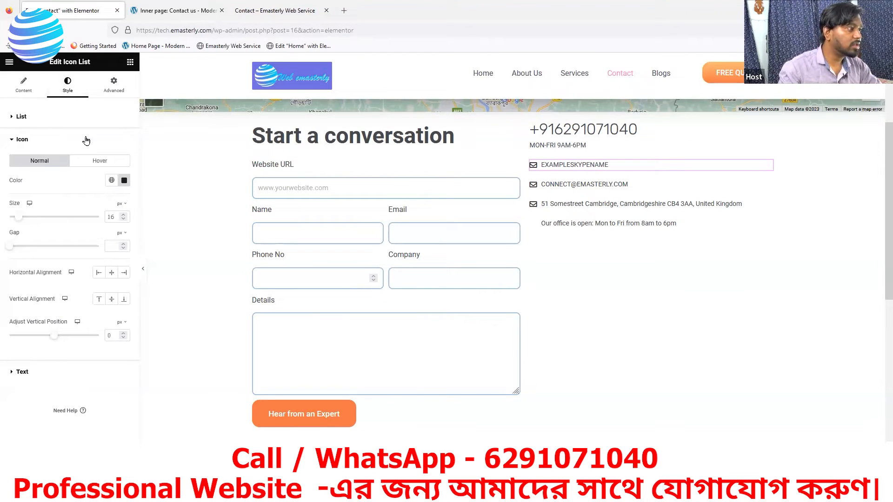
click(28, 117)
click(21, 232)
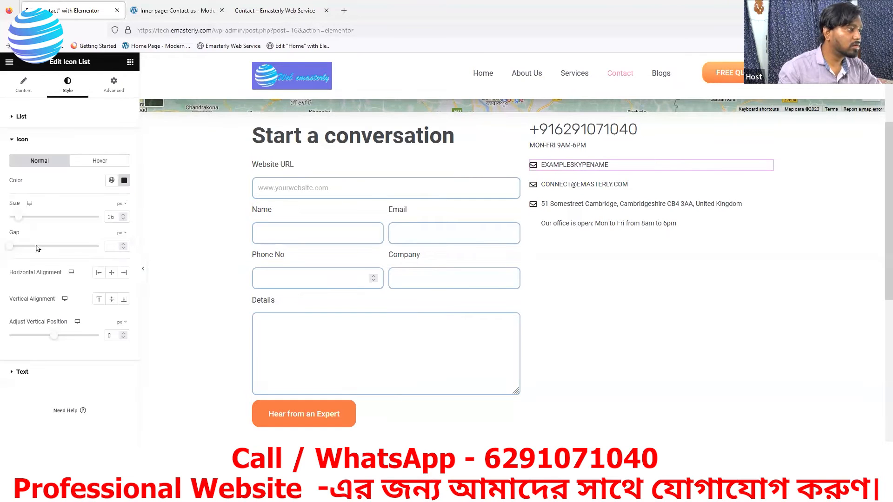
click(24, 85)
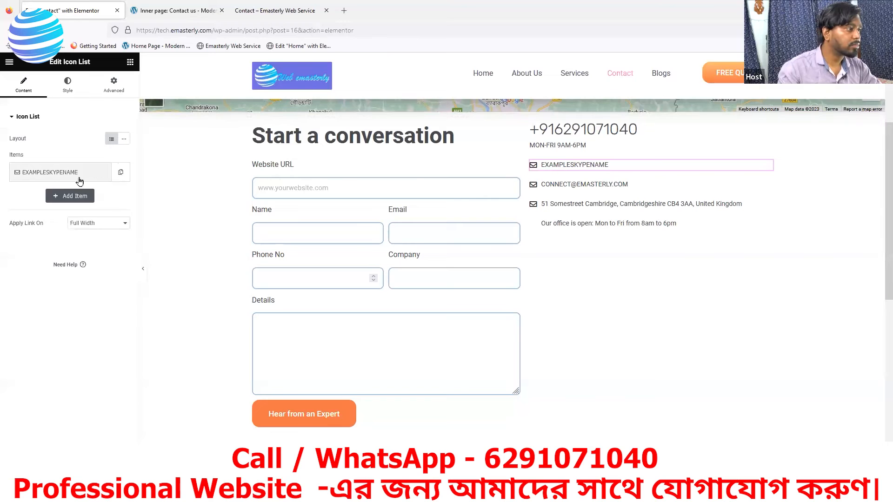
click(51, 172)
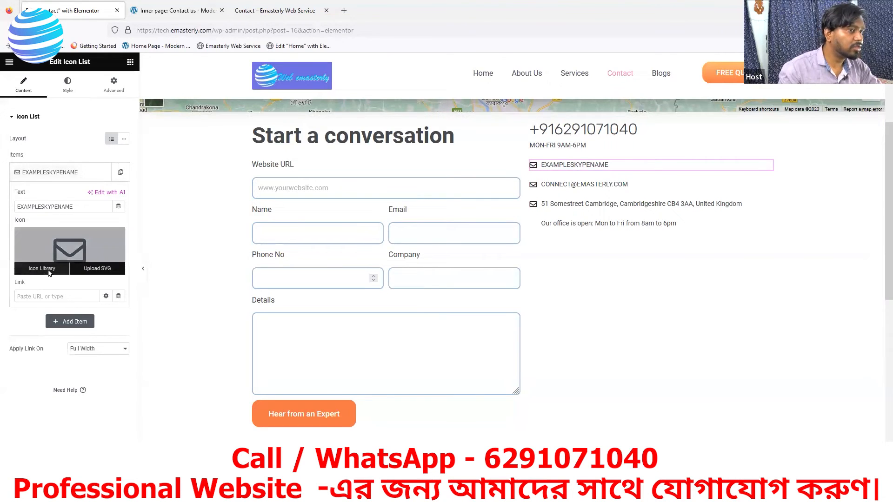
Step: Replace the EXAMPLESKYPENAME item's envelope icon with the Skype icon from the icon library
click(41, 269)
key(Escape)
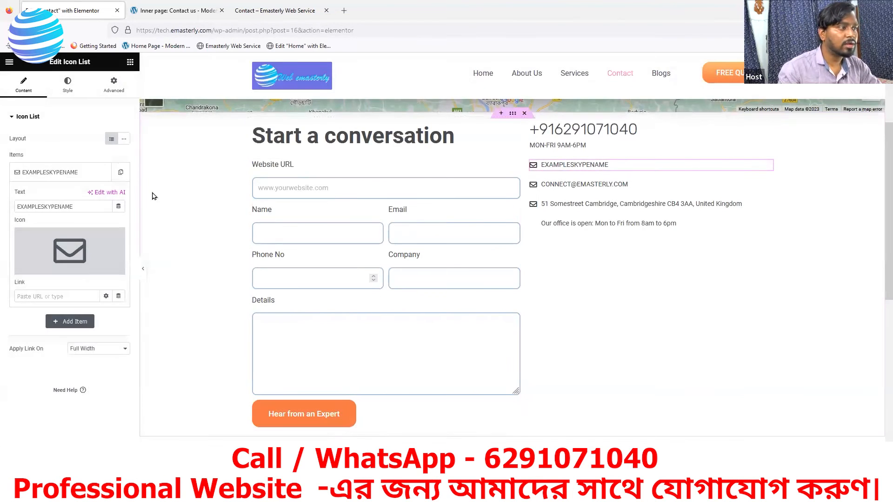
click(42, 270)
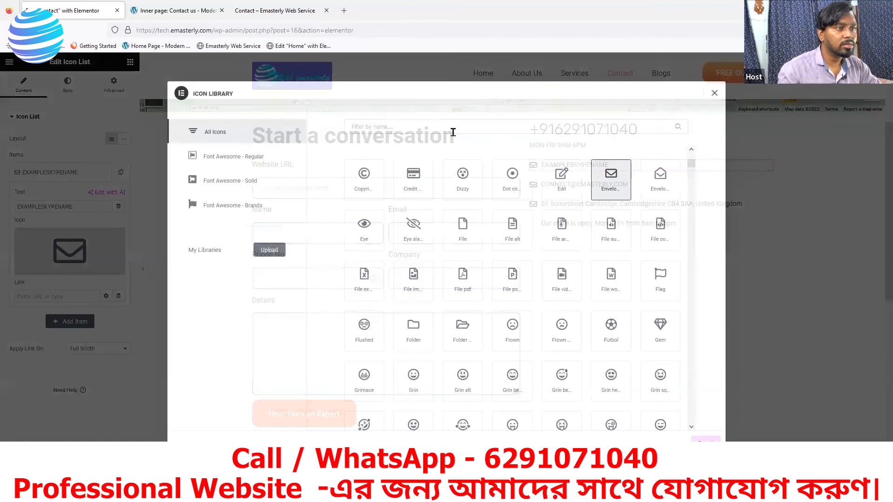
click(453, 133)
text(s)
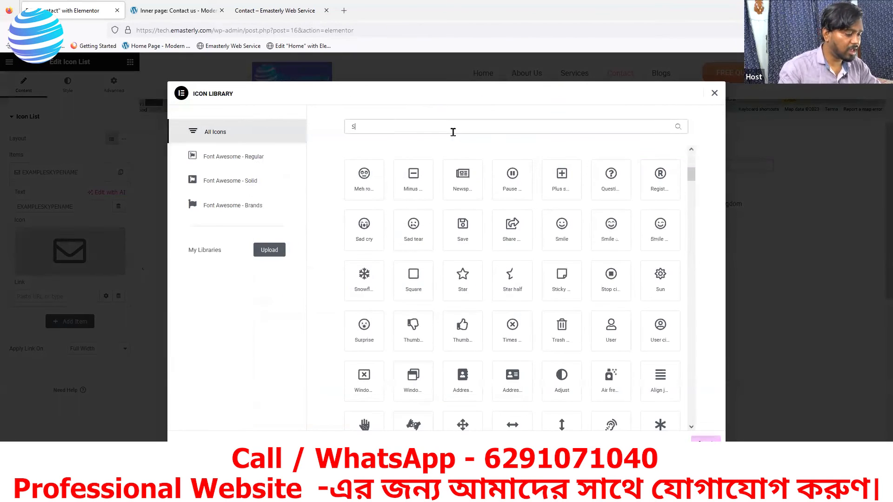
text(KYPE)
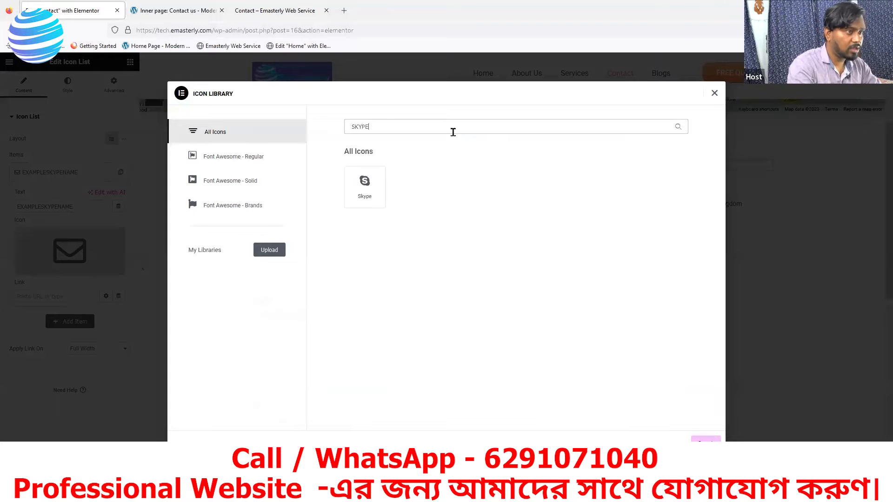
click(357, 187)
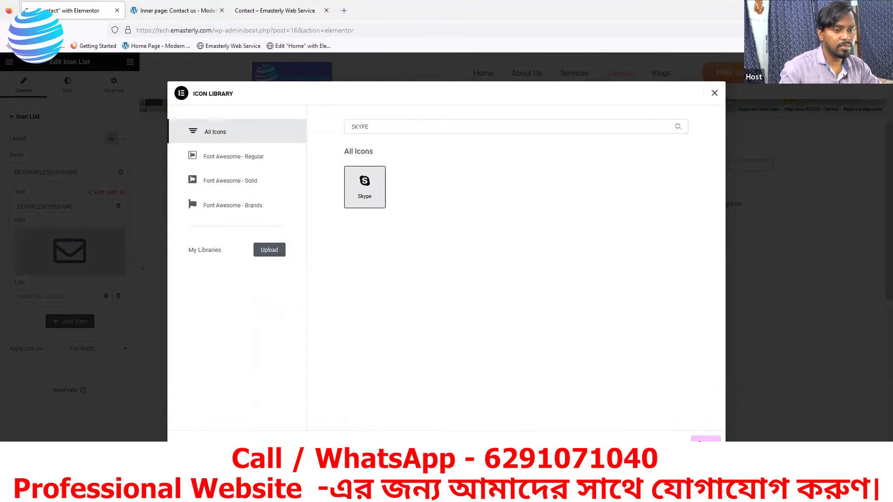
click(706, 439)
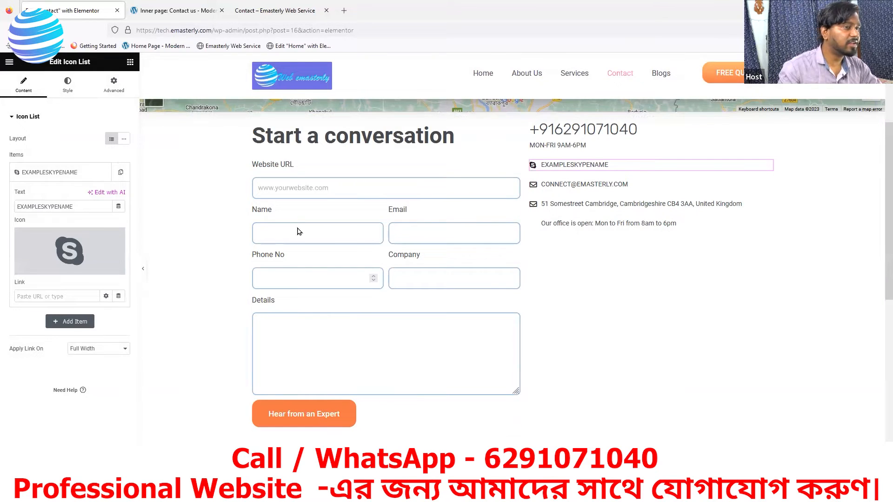
Step: Give the address item a map marker icon found by searching MAP
click(763, 207)
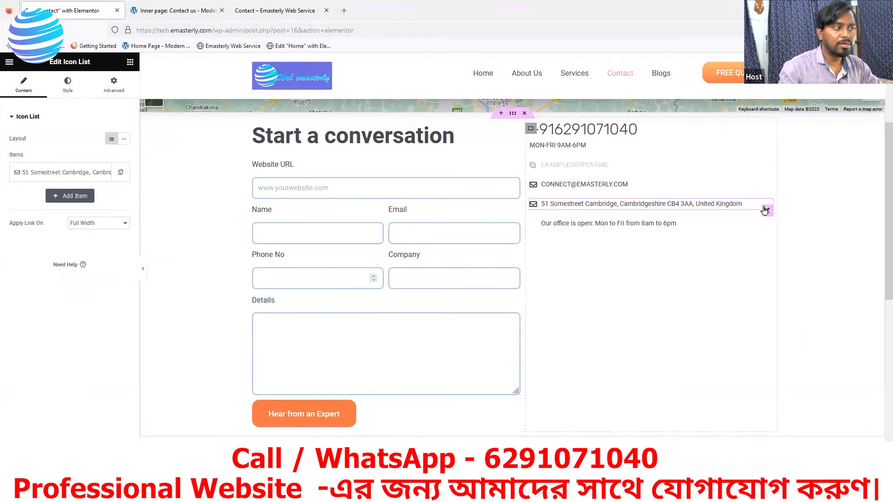
click(66, 179)
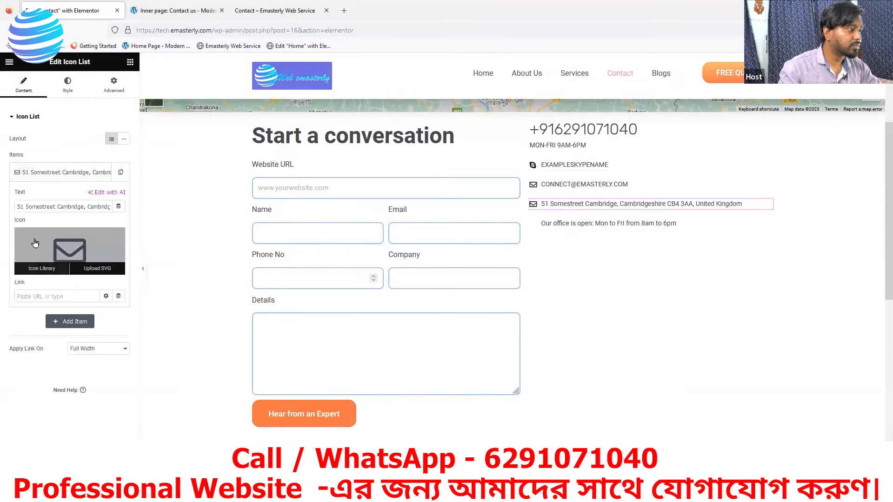
click(46, 268)
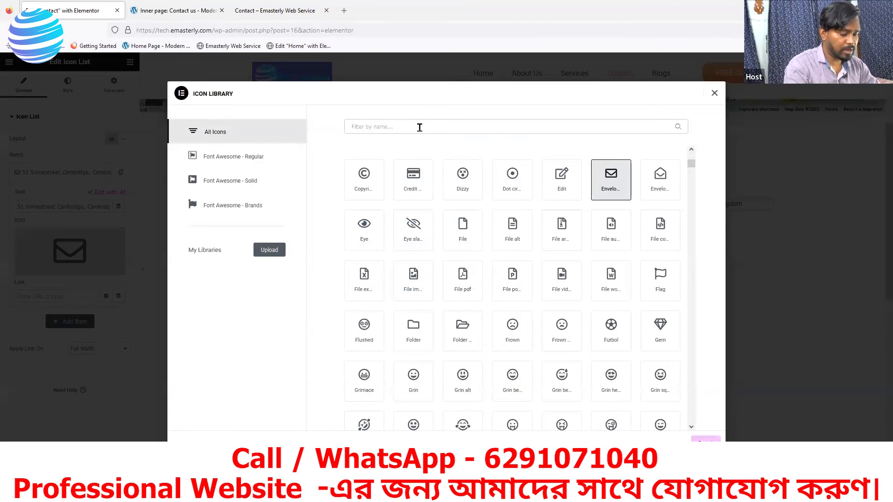
click(420, 127)
text(MAP)
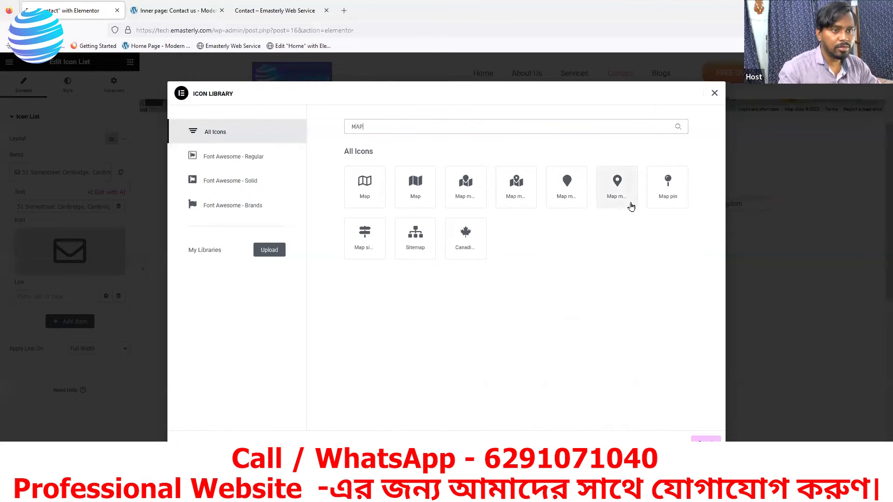
click(617, 188)
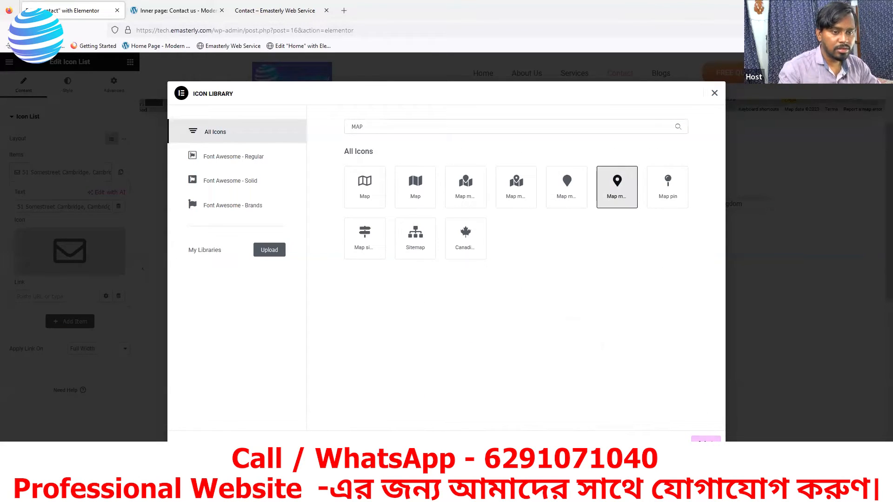
click(706, 439)
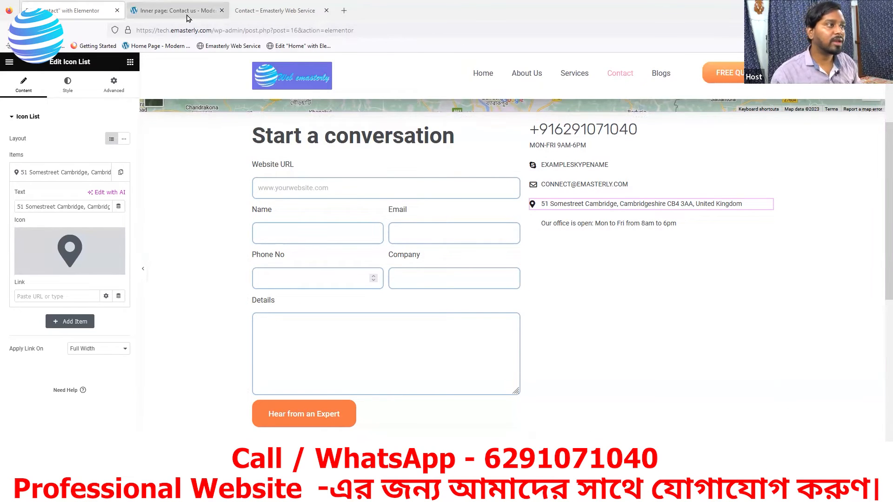
key(ctrl+Tab)
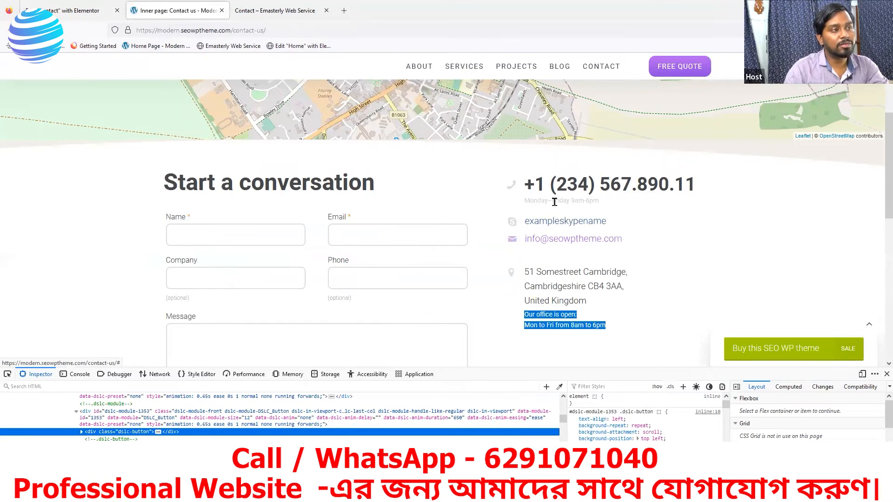
click(77, 11)
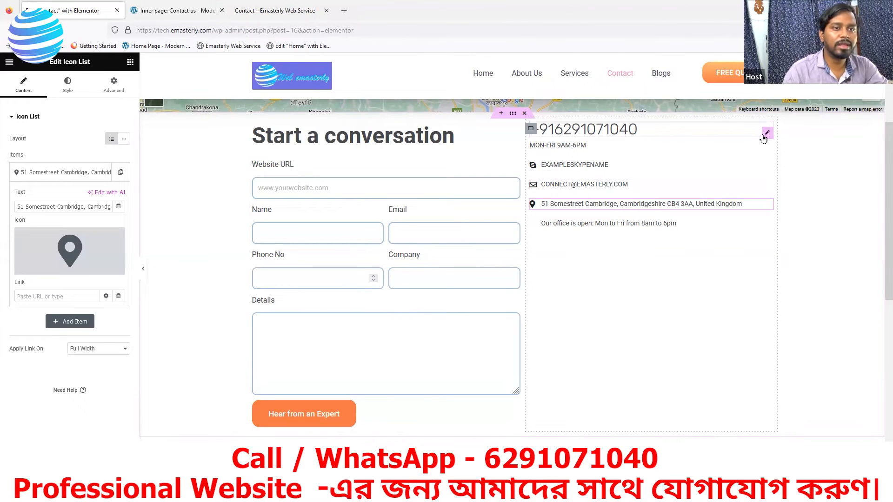
Step: Set the phone number's typography weight to 500 (Medium), then compare with the reference page
click(765, 135)
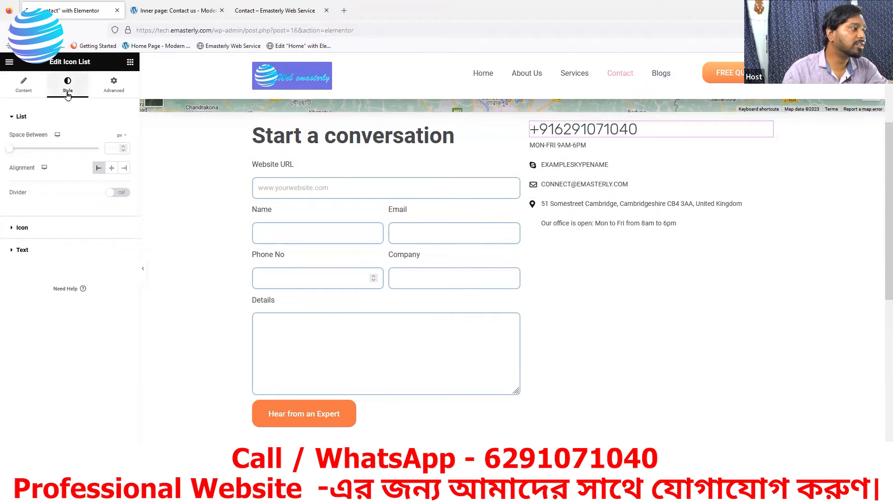
click(20, 255)
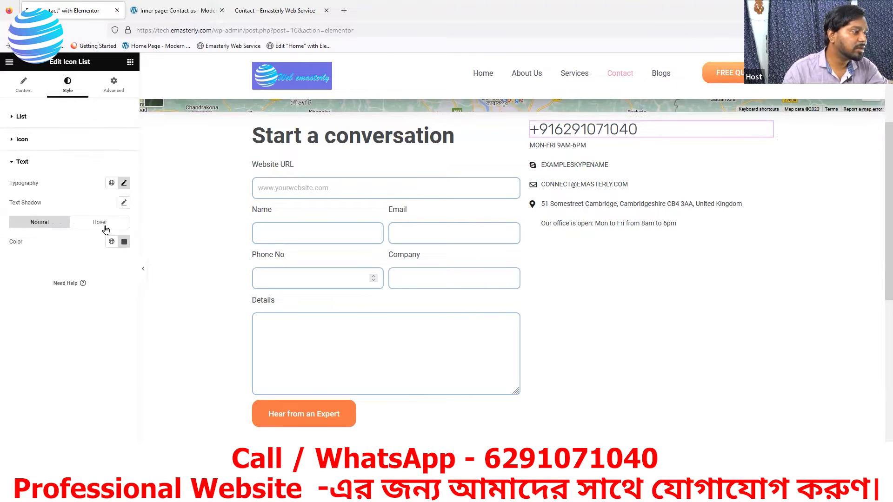
click(125, 183)
click(93, 277)
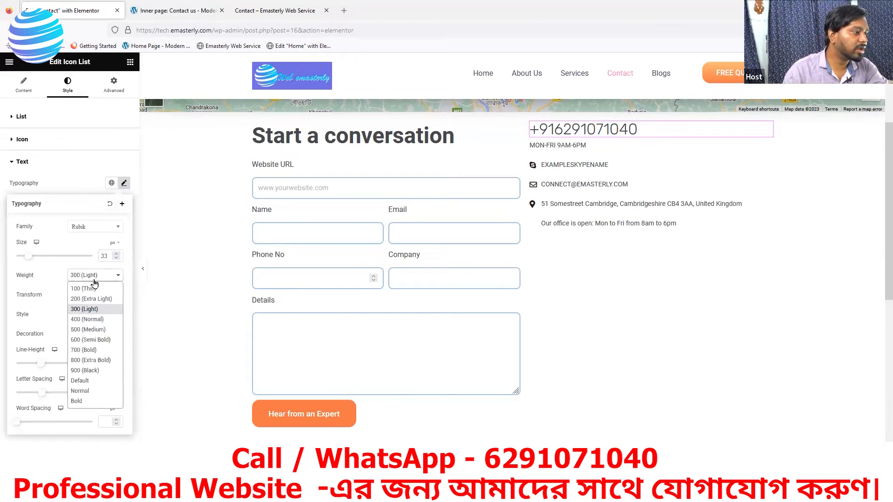
click(80, 331)
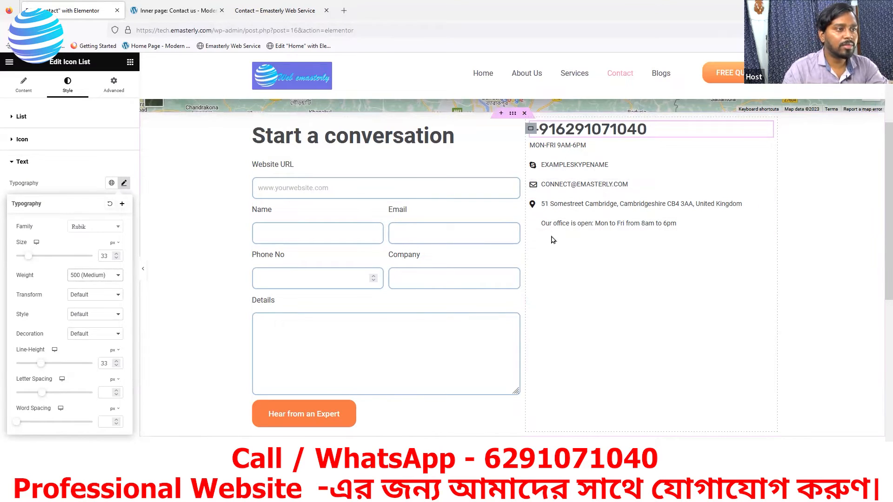
scroll(551, 273, up, 2)
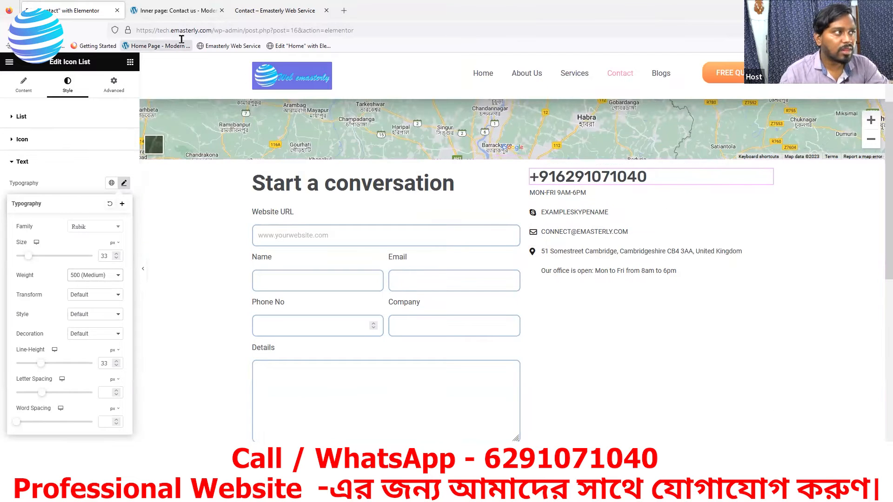
key(ctrl+Tab)
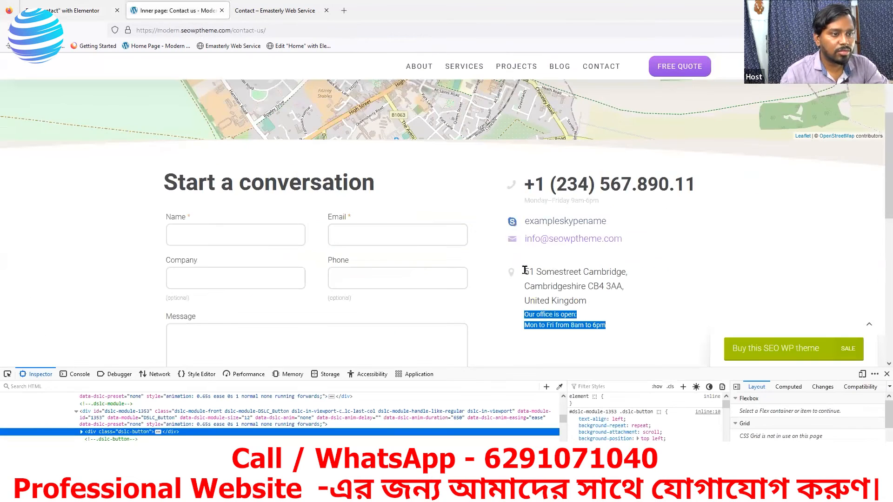
click(83, 12)
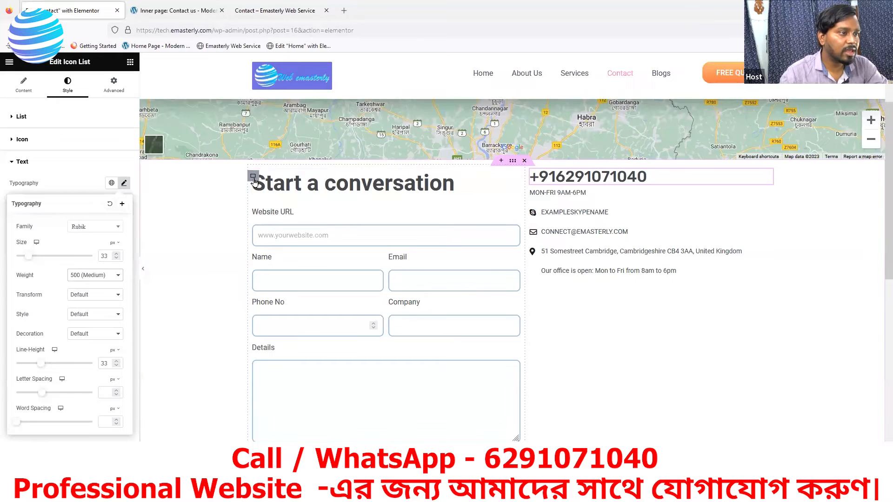
Step: Set the form container's width to 57% and narrow the contact info column
click(253, 176)
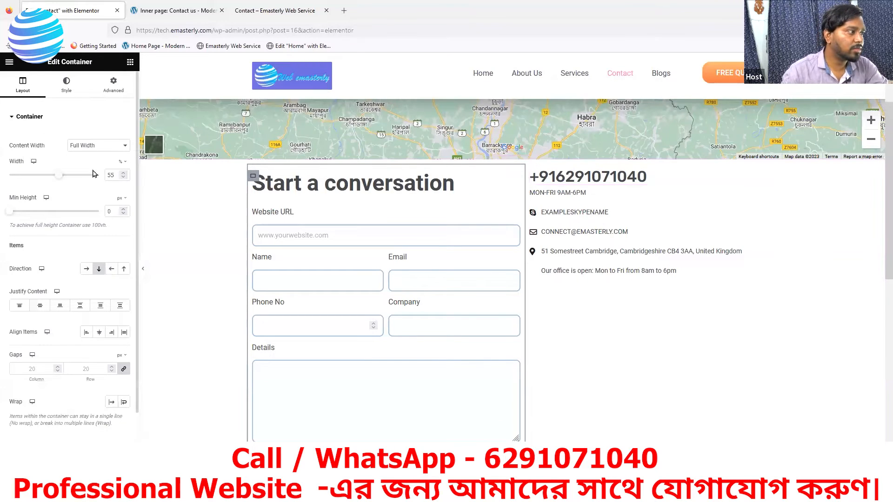
drag(58, 177, 65, 177)
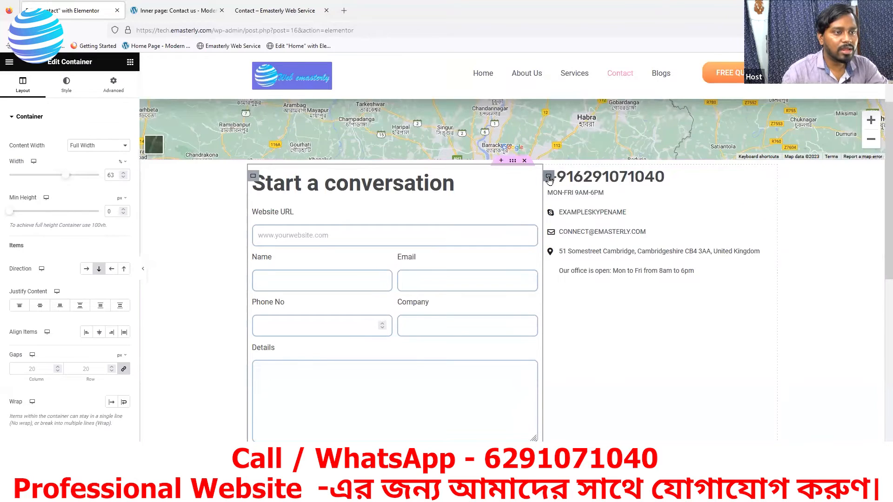
key(ctrl+Tab)
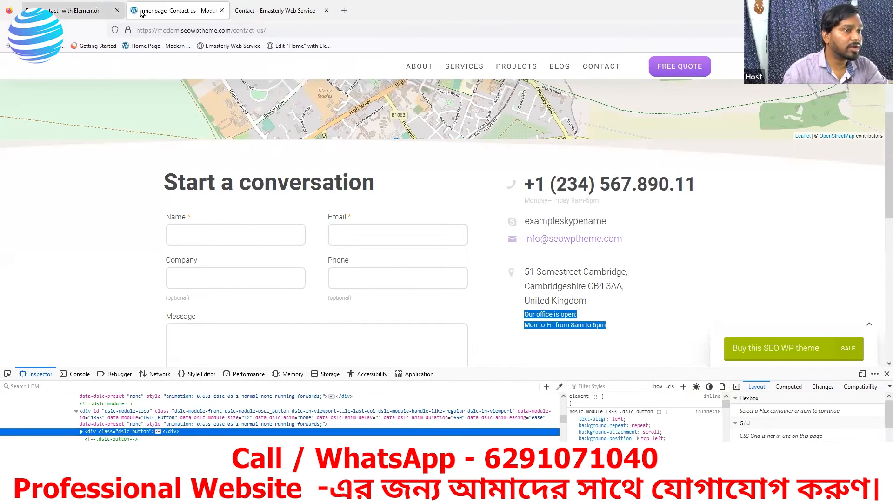
key(ctrl+shift+Tab)
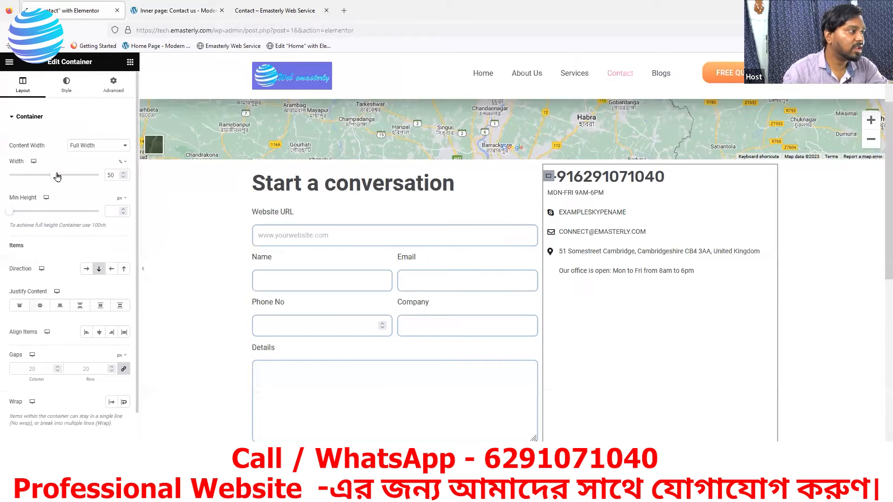
drag(56, 175, 39, 184)
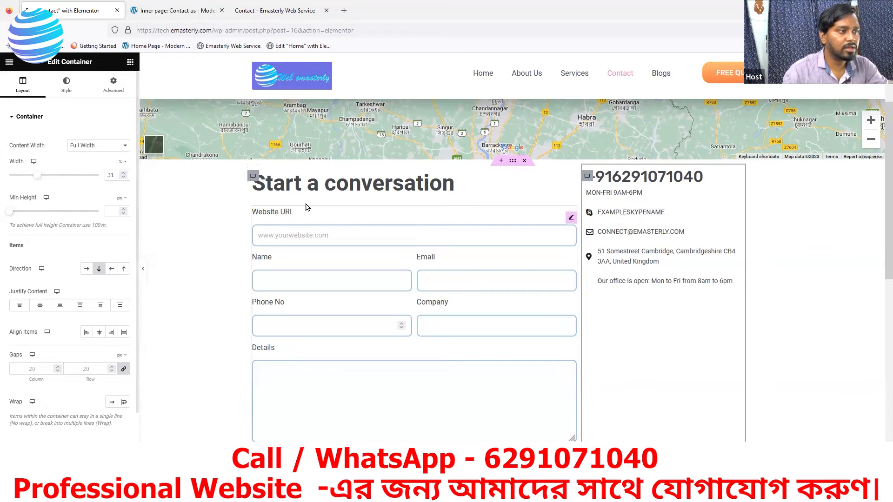
click(253, 179)
drag(68, 177, 61, 178)
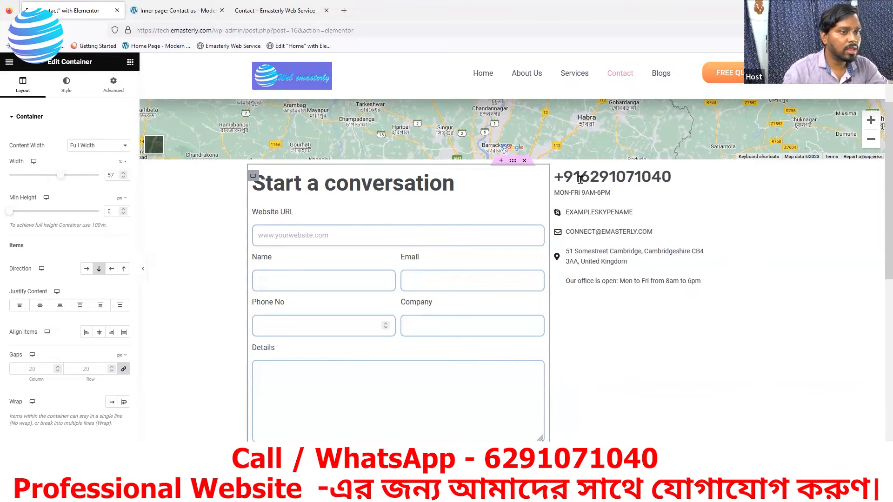
Step: Unlink the contact column's margins and give it a 51 px left margin
click(558, 180)
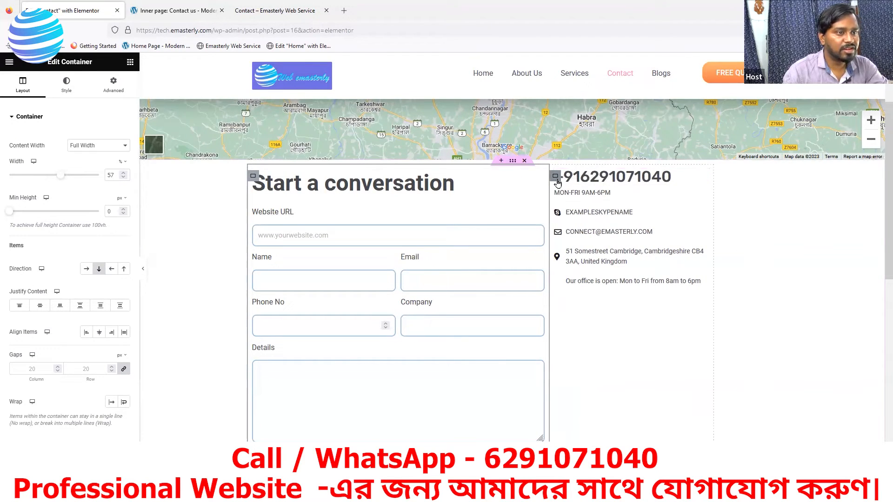
click(113, 88)
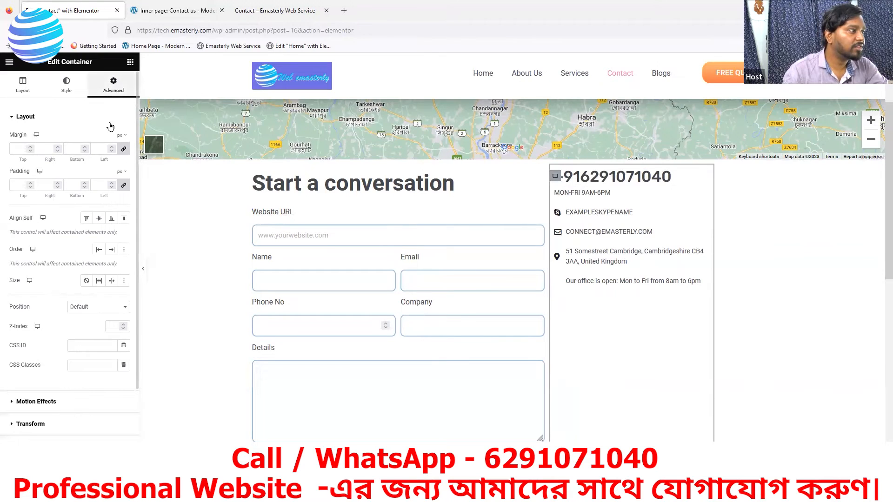
click(124, 151)
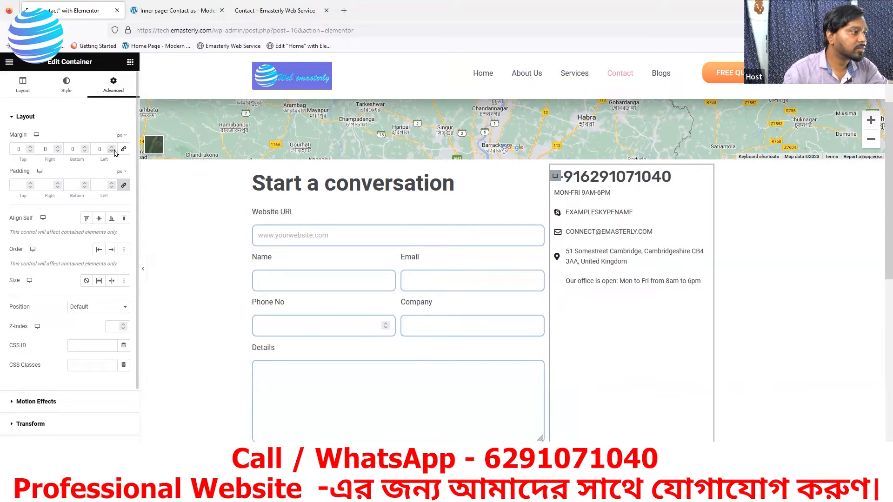
drag(111, 148, 113, 151)
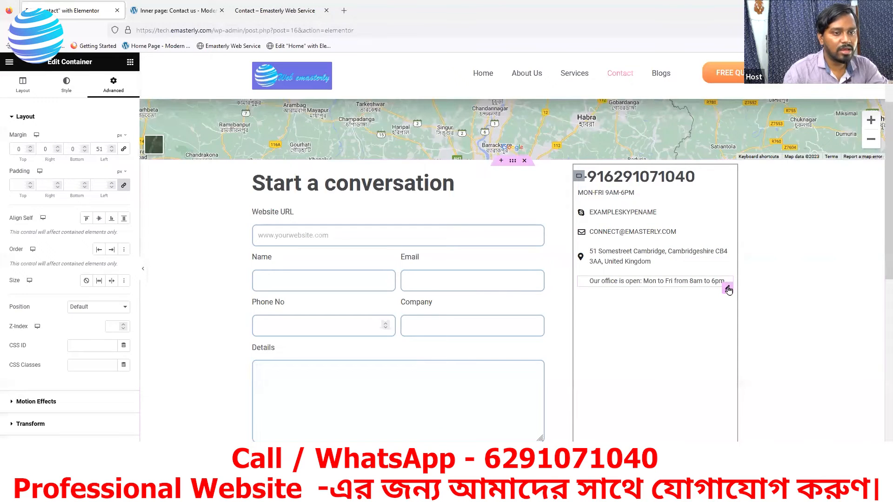
click(728, 289)
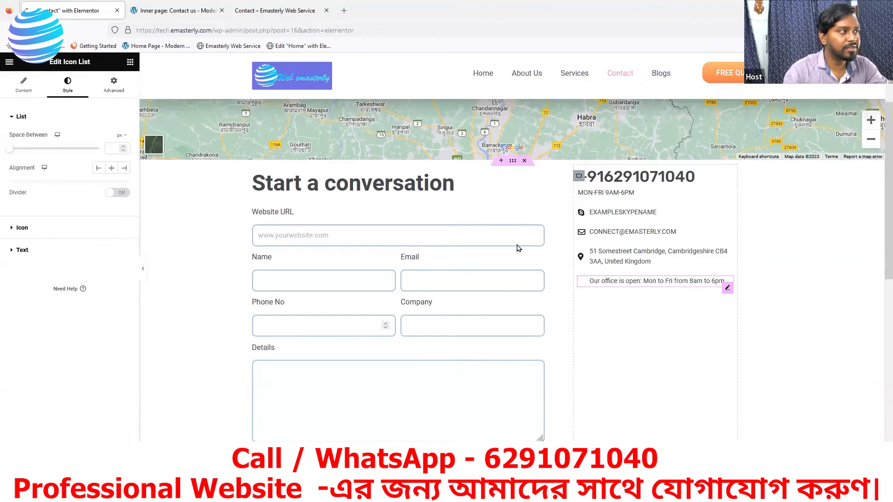
Step: Set the office-hours line's Advanced top margin to -14 px
click(114, 93)
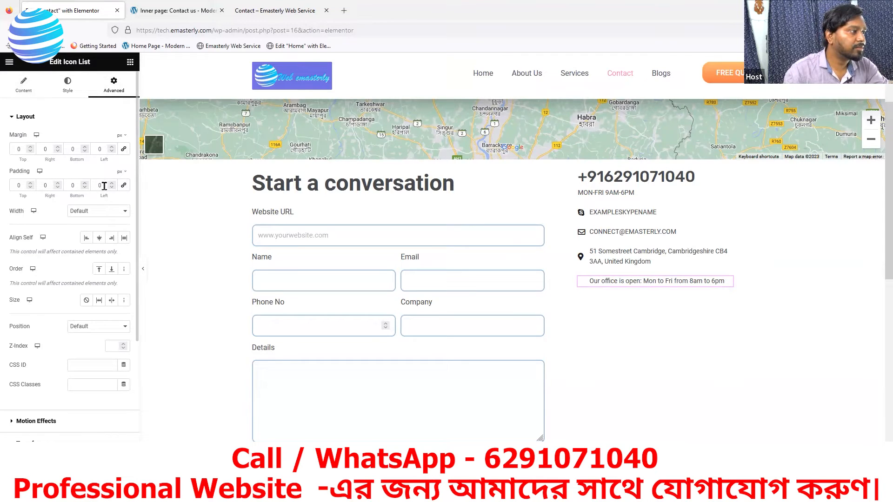
click(31, 152)
click(31, 151)
click(31, 152)
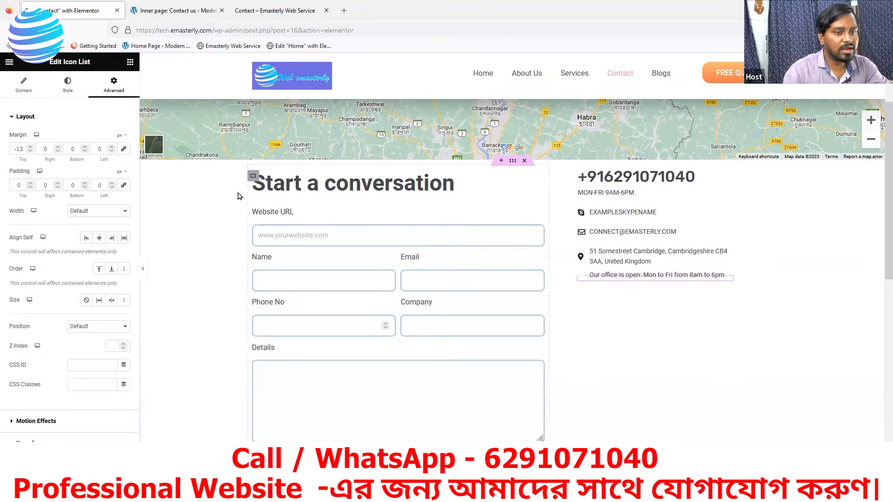
click(30, 152)
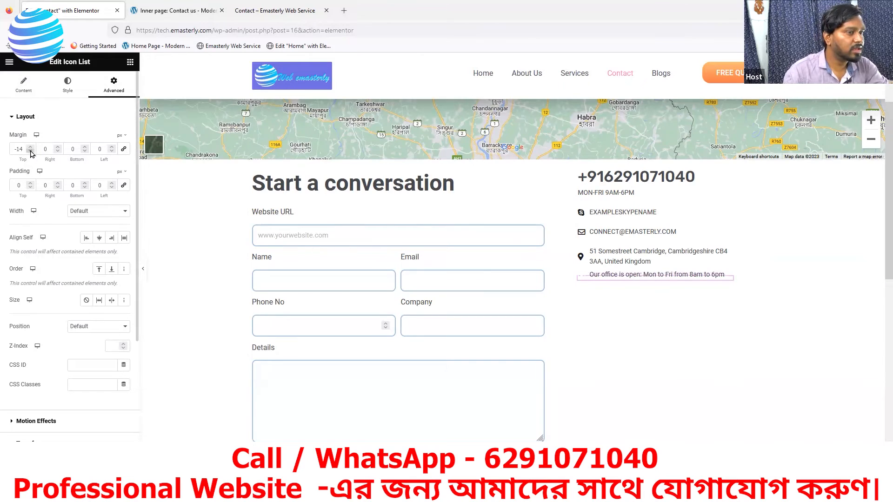
click(67, 85)
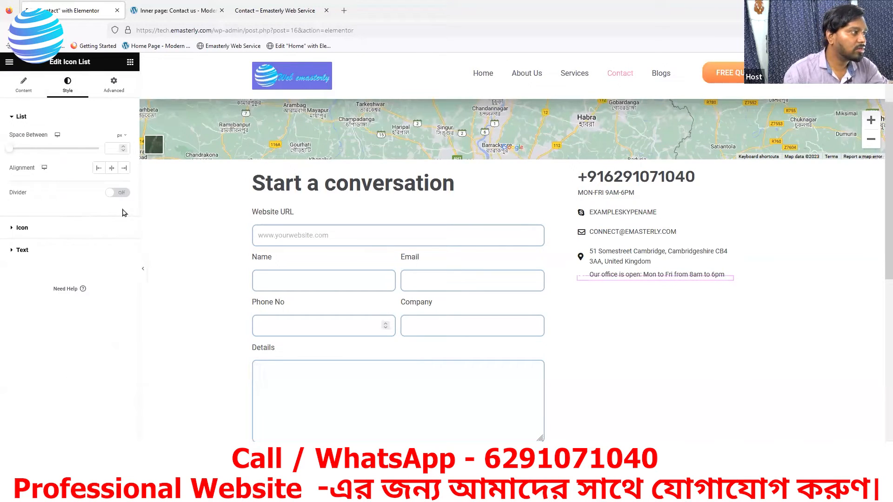
Step: Change the office-hours text colour to a light grey, #8A8B8D
click(23, 250)
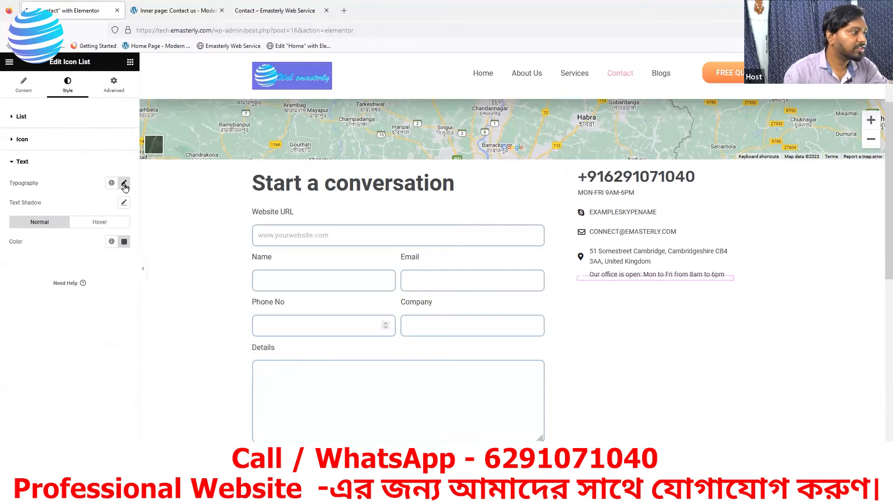
click(123, 184)
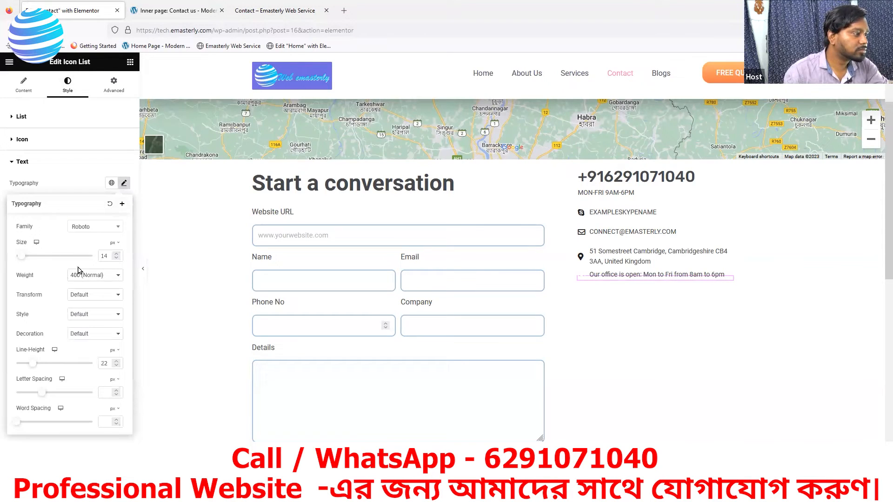
click(80, 163)
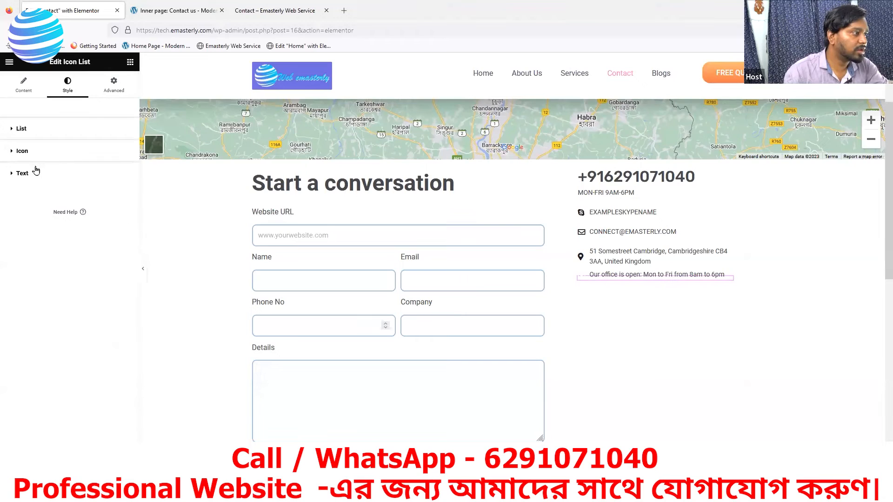
click(24, 175)
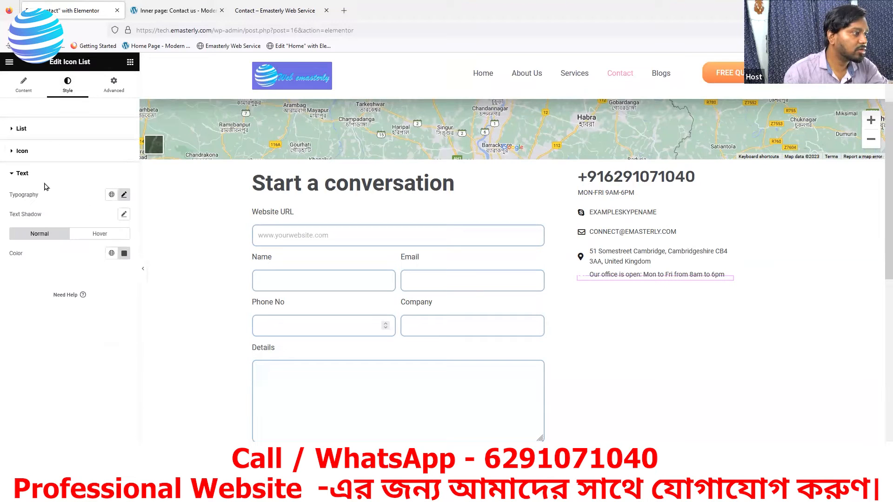
click(123, 253)
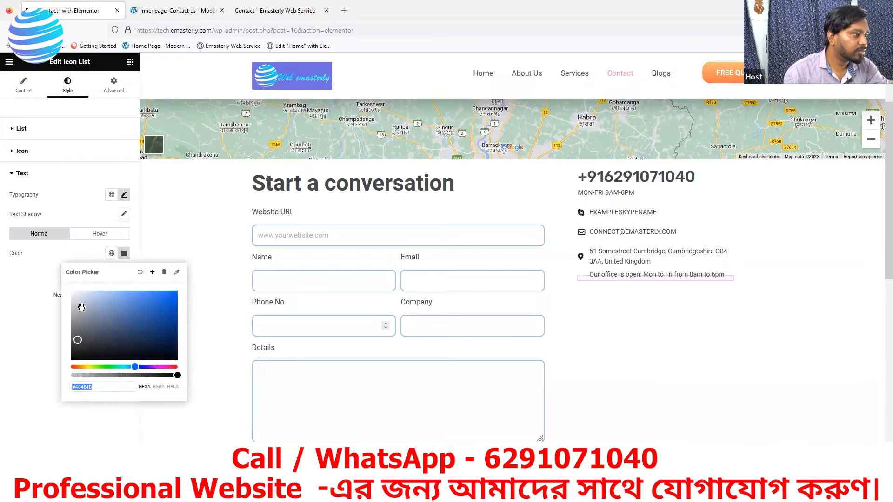
drag(77, 328, 73, 322)
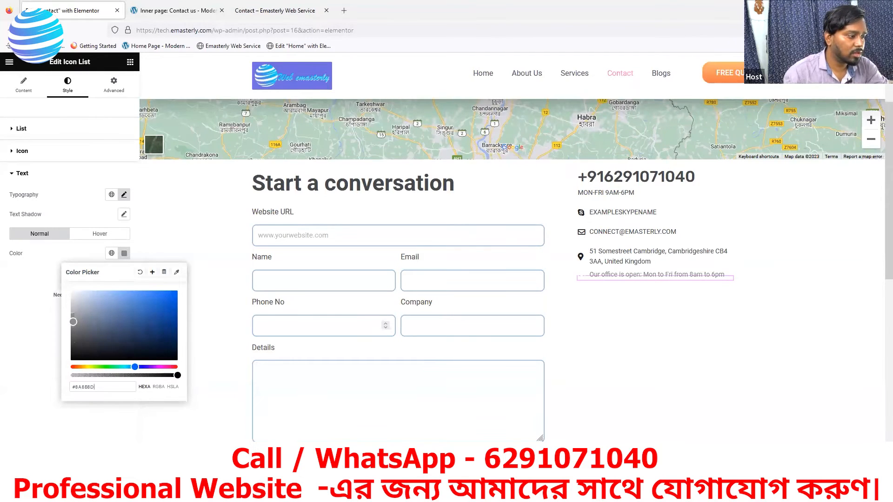
click(103, 474)
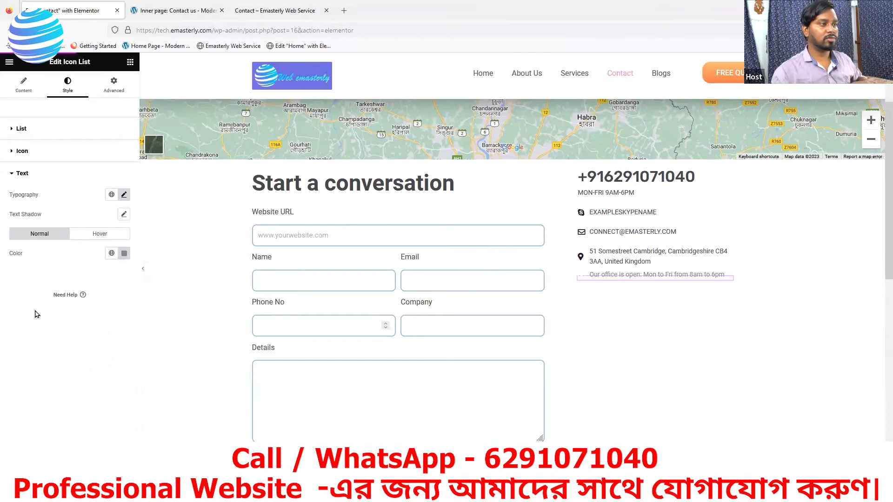
scroll(475, 225, up, 2)
scroll(475, 225, up, 2)
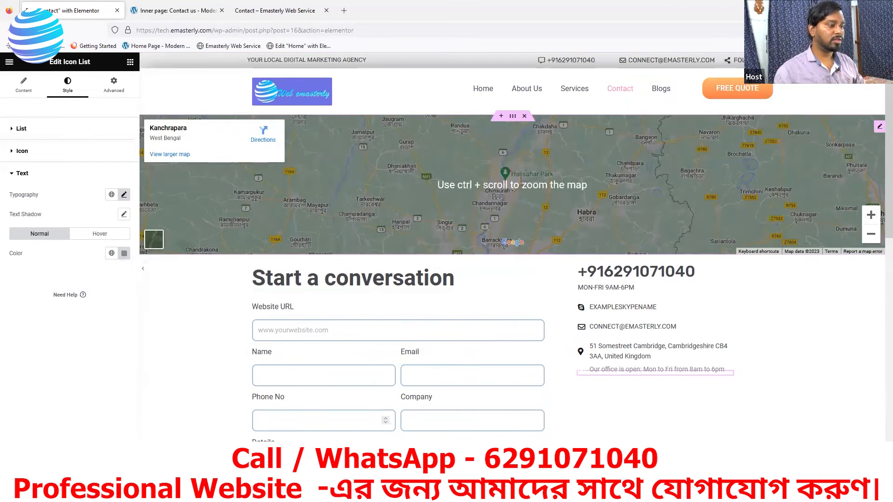
scroll(321, 177, down, 2)
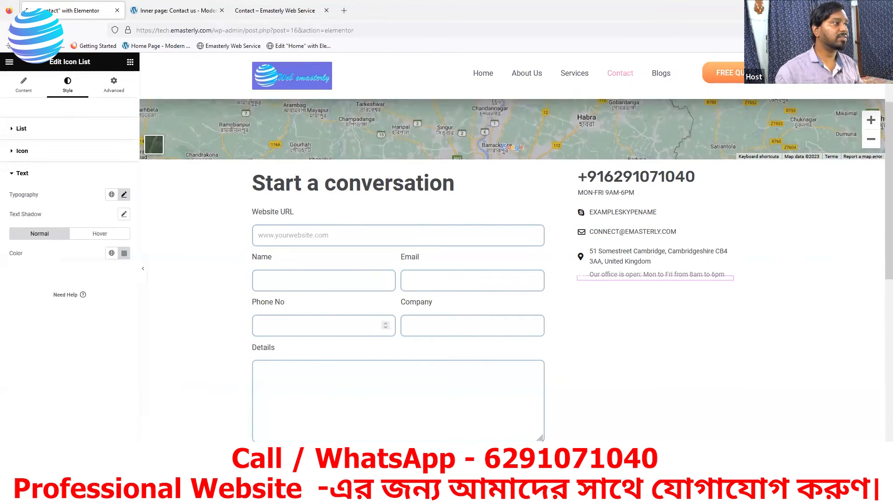
click(279, 11)
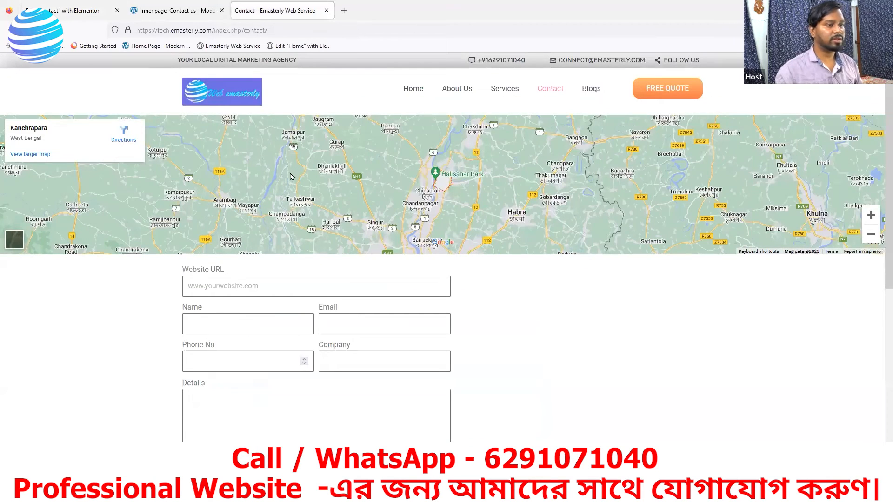
scroll(279, 140, down, 2)
scroll(275, 110, up, 3)
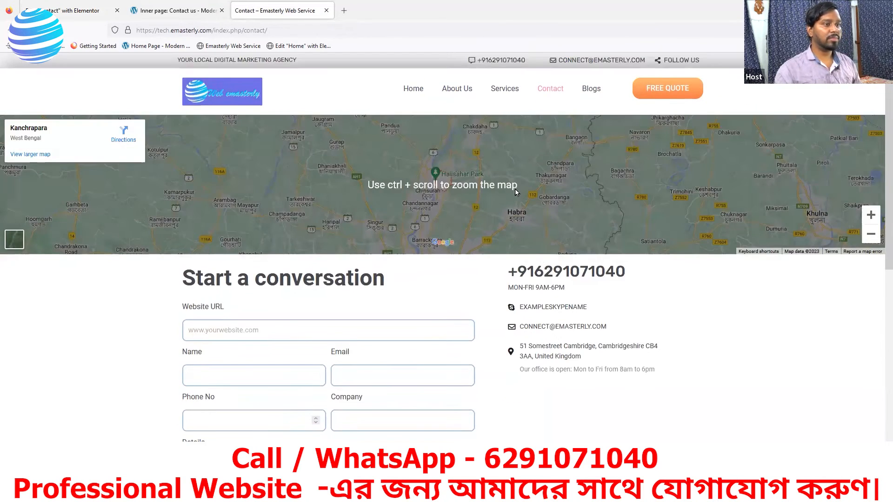
key(ctrl+Page_Up)
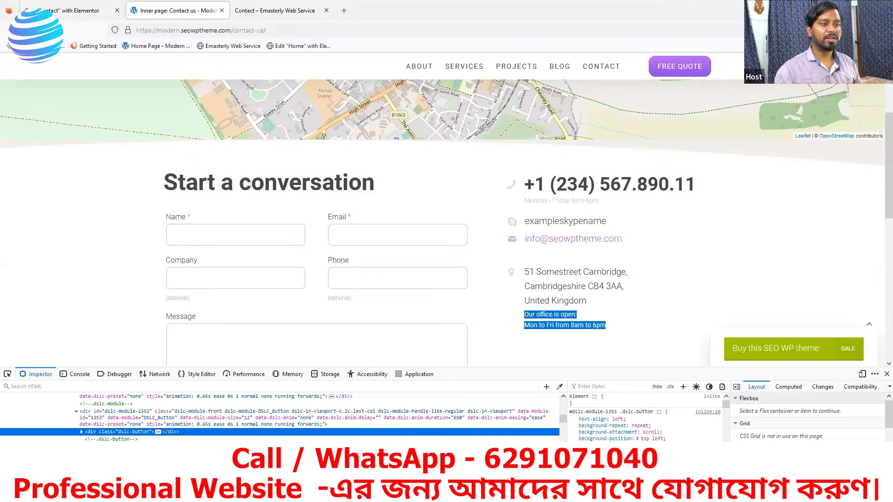
key(F12)
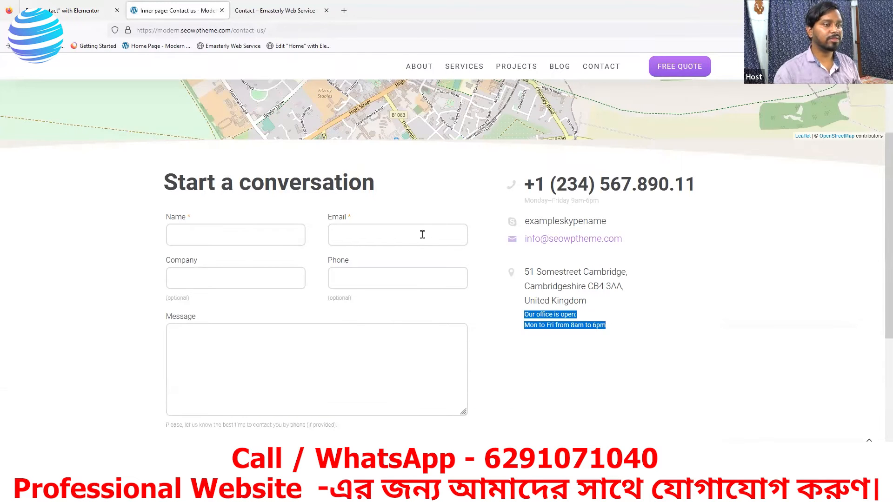
scroll(423, 234, up, 4)
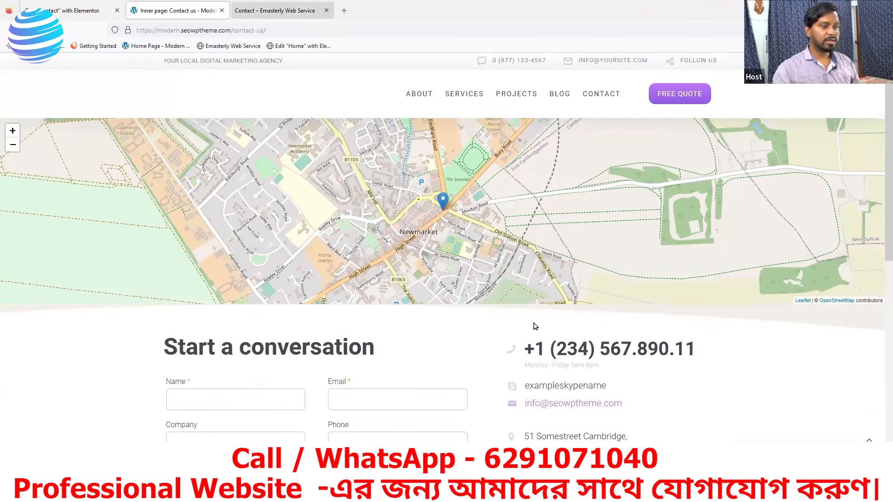
key(ctrl+Page_Down)
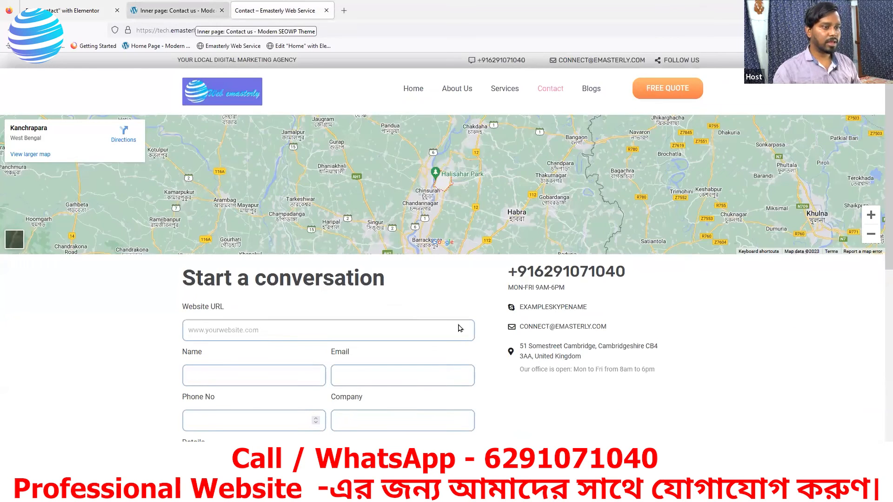
key(ctrl+Page_Up)
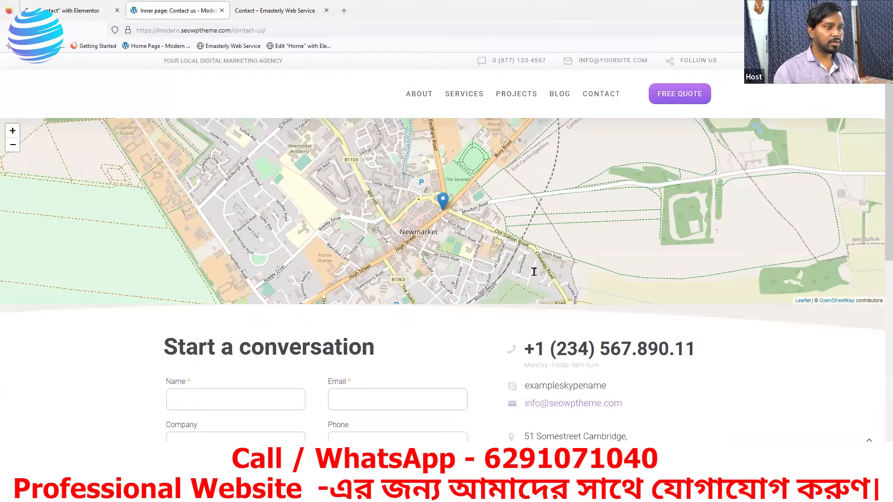
key(ctrl+Page_Up)
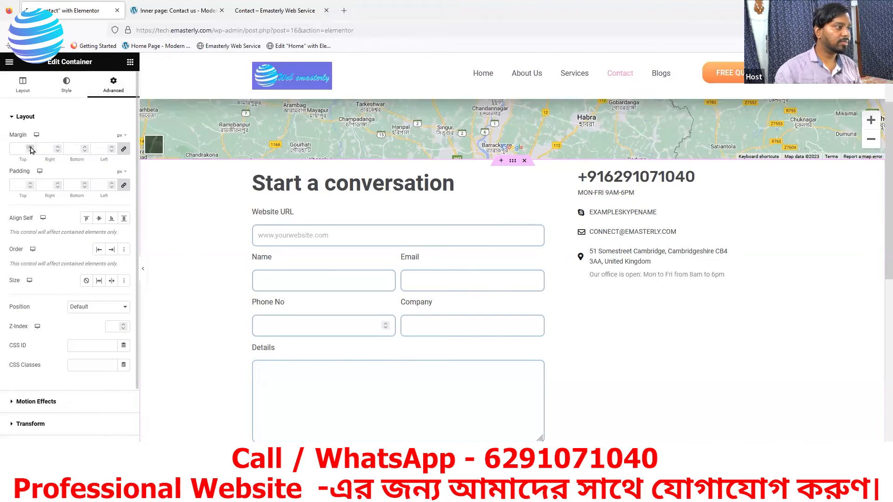
Step: Unlink the form section's margins and start raising its top margin
click(124, 149)
click(31, 147)
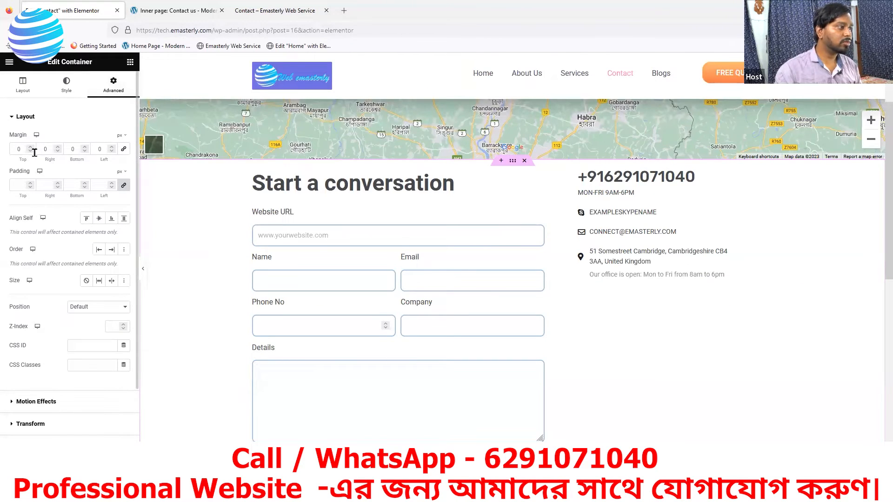
click(30, 147)
click(31, 147)
click(31, 147)
drag(31, 148, 31, 148)
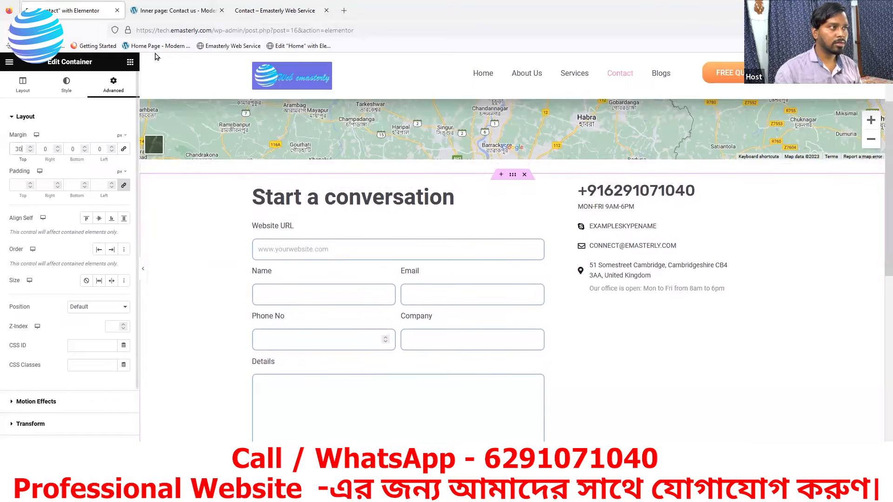
Step: Check the reference page, finish the top margin at 38 px, and reload the live page
click(172, 13)
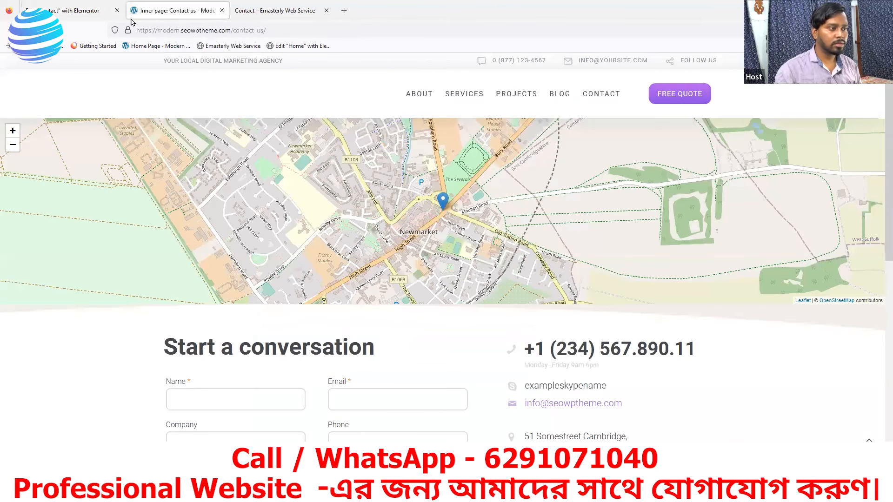
click(66, 13)
click(31, 148)
drag(31, 148, 31, 148)
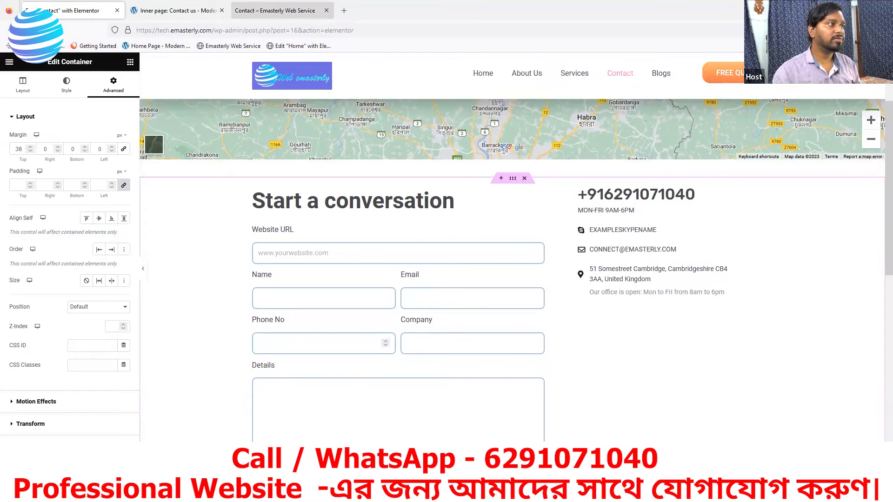
click(275, 10)
click(42, 30)
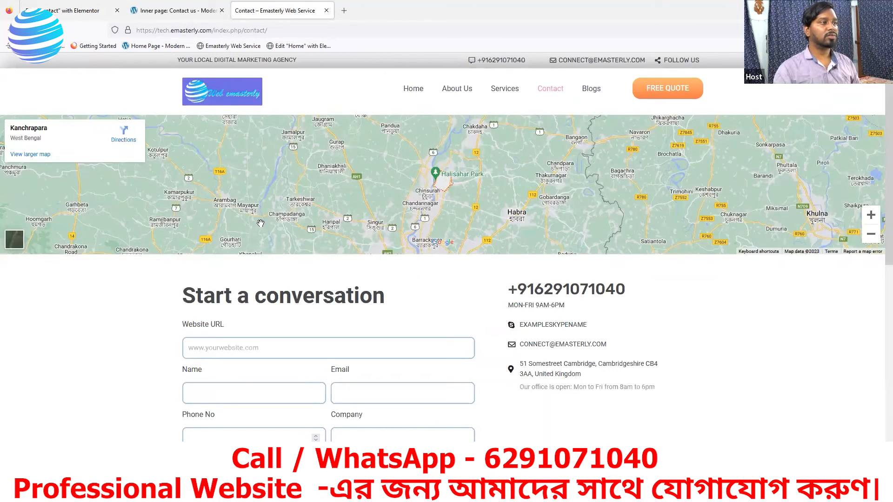
Step: Inspect the 'Start a conversation' form beneath the map on the live page, then return to the editor
scroll(522, 197, down, 1)
scroll(292, 201, up, 1)
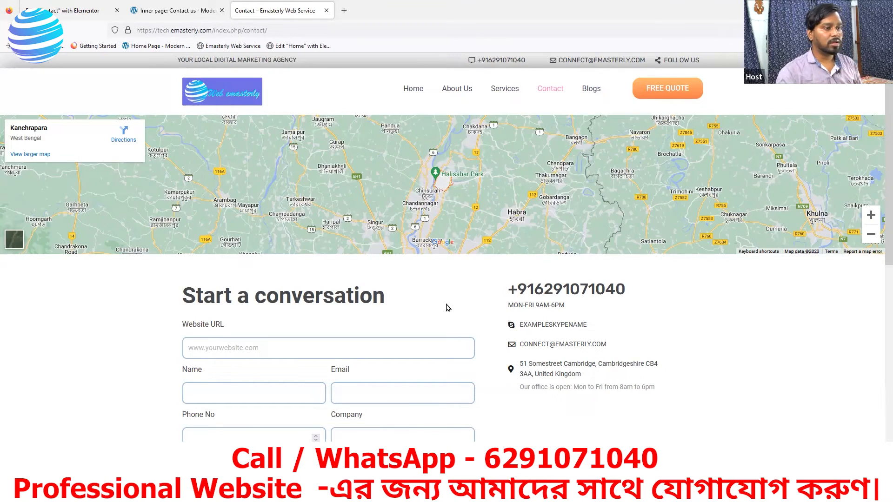
scroll(460, 236, down, 2)
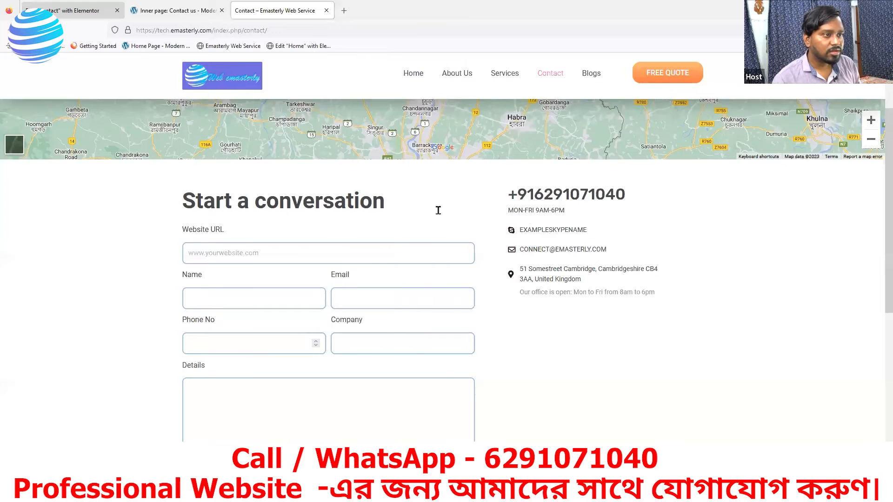
click(214, 11)
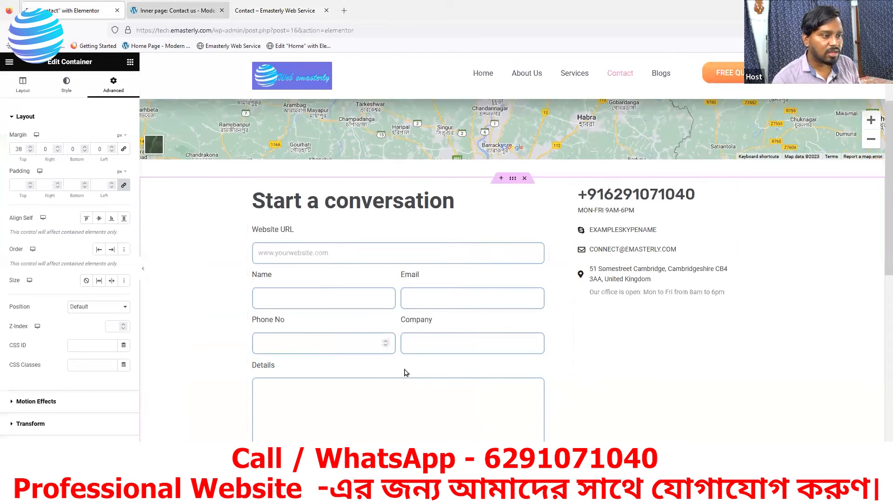
Step: Look over the reference contact page layout, then come back to the Elementor editor
key(ctrl+Tab)
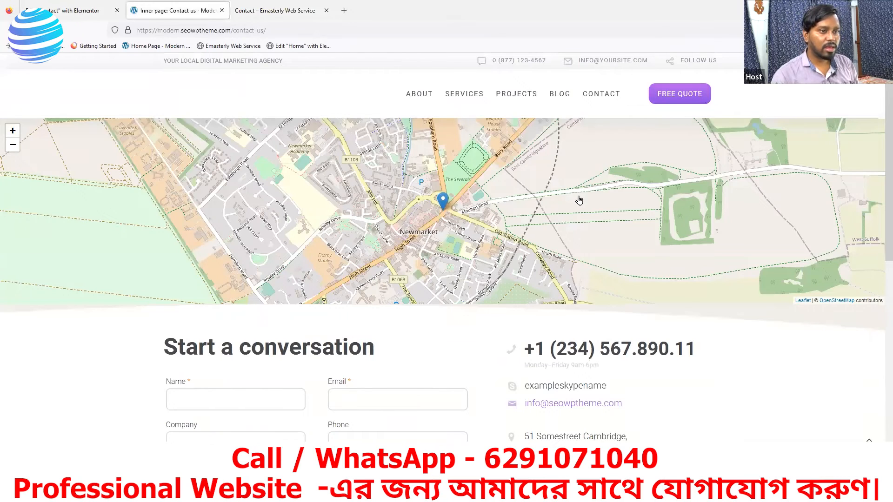
scroll(578, 195, down, 3)
key(ctrl+shift+Tab)
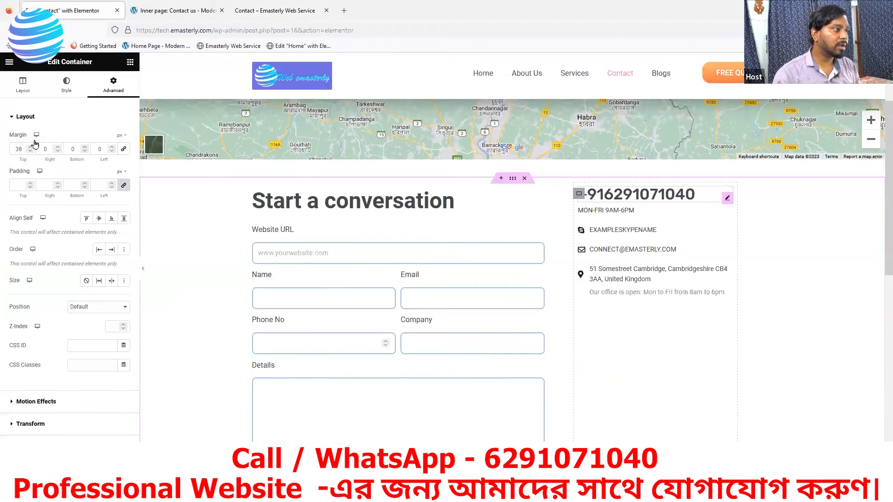
Step: Give the contact-details column a 14 px top and 51 px left margin, then view the live page
click(31, 147)
click(30, 147)
click(31, 147)
click(31, 147)
click(30, 147)
click(30, 147)
click(31, 147)
click(31, 147)
click(31, 147)
click(30, 147)
click(31, 147)
click(30, 147)
click(31, 147)
click(30, 147)
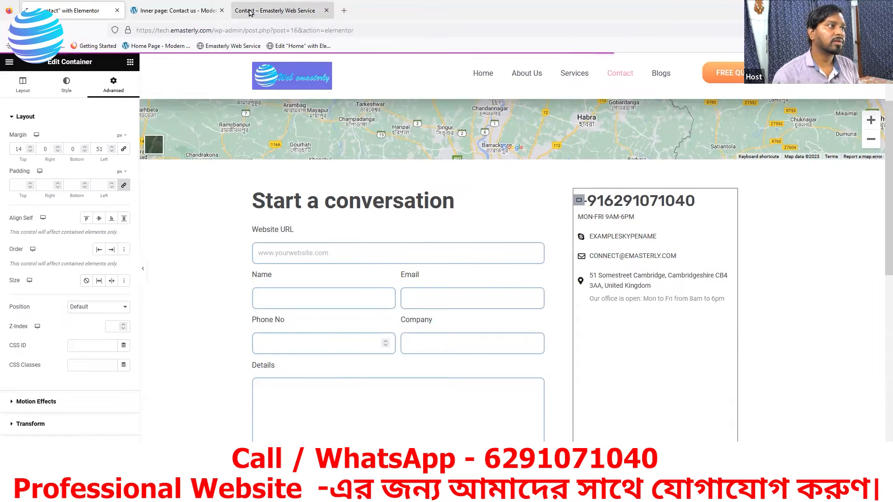
click(279, 10)
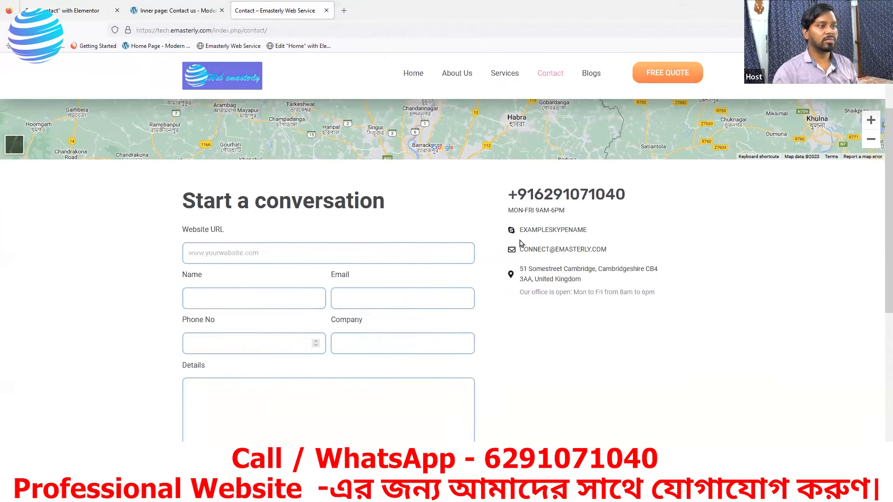
Step: Reload the live Contact page and scroll through the updated form layout
key(F5)
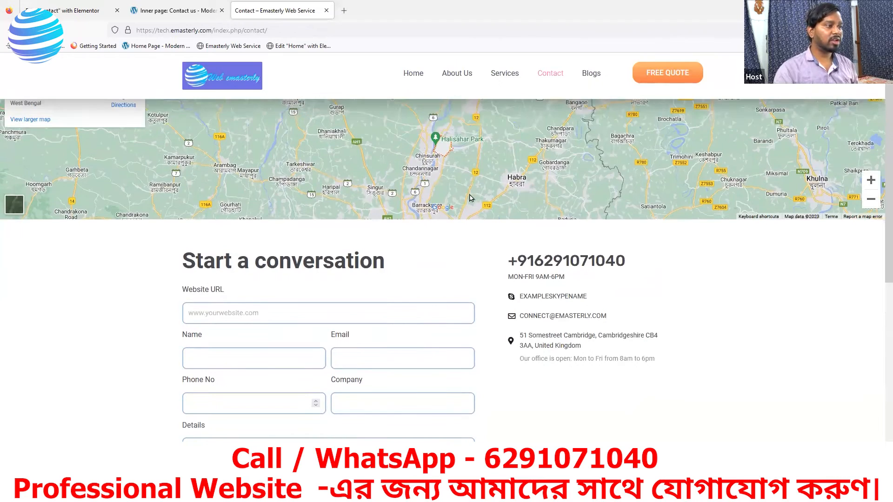
scroll(287, 219, up, 2)
scroll(297, 187, down, 7)
scroll(389, 183, up, 3)
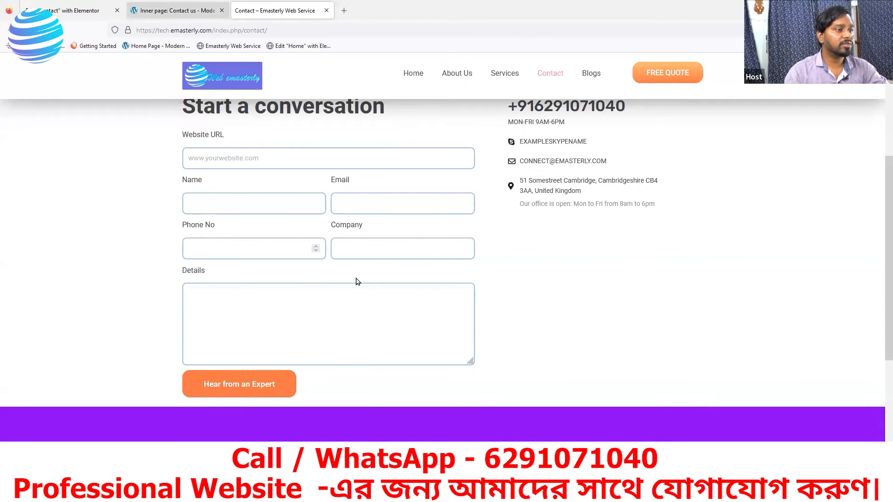
Step: Compare against the seowptheme reference contact form, then return to the Elementor editor
click(177, 10)
scroll(204, 333, down, 4)
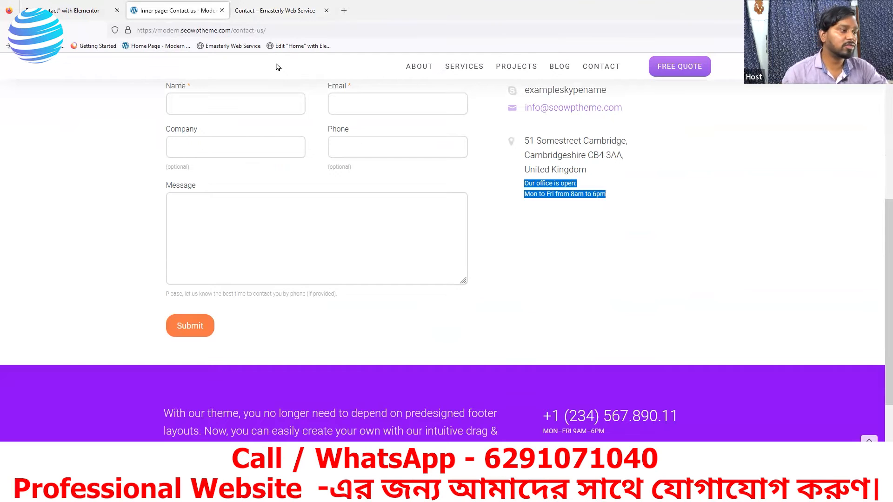
scroll(328, 288, up, 3)
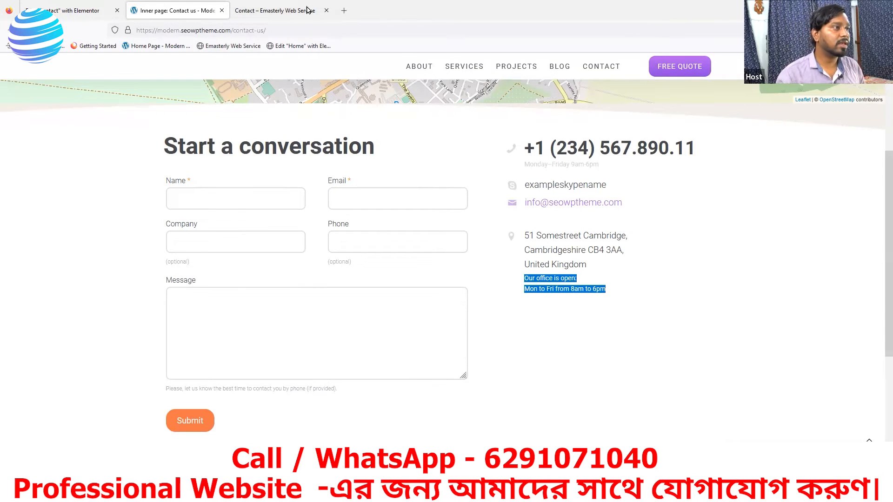
click(289, 10)
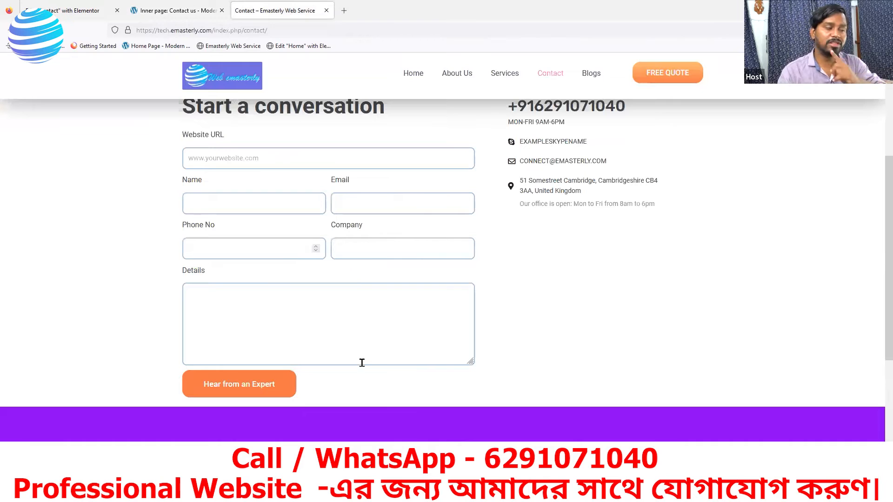
scroll(302, 244, up, 2)
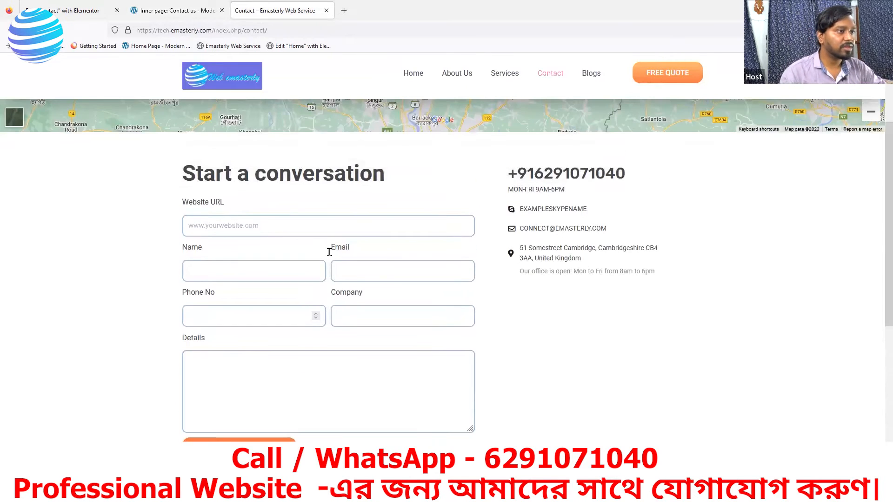
click(86, 11)
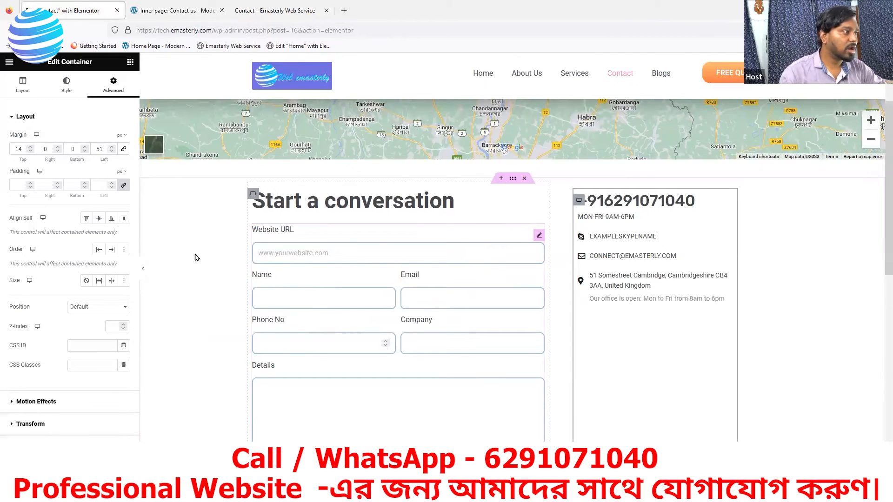
Step: Open the contact form's Content settings, collapse Form Fields, and expand Actions After Submit
scroll(195, 257, down, 1)
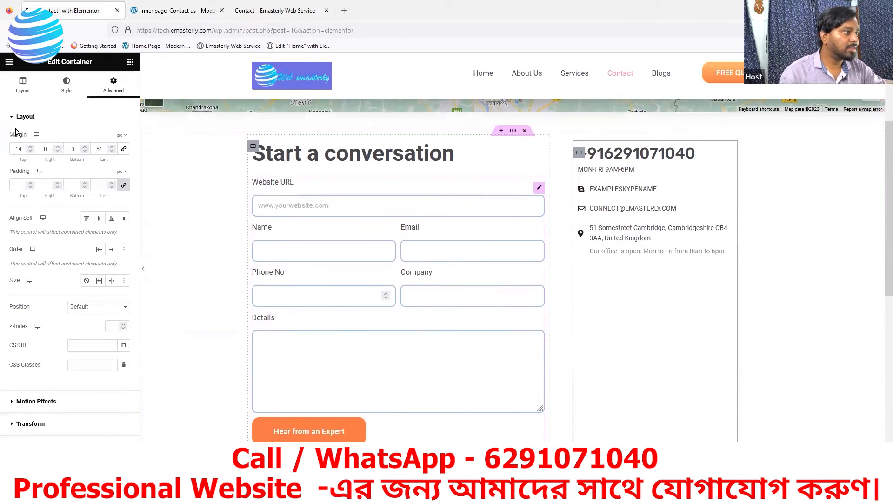
click(538, 190)
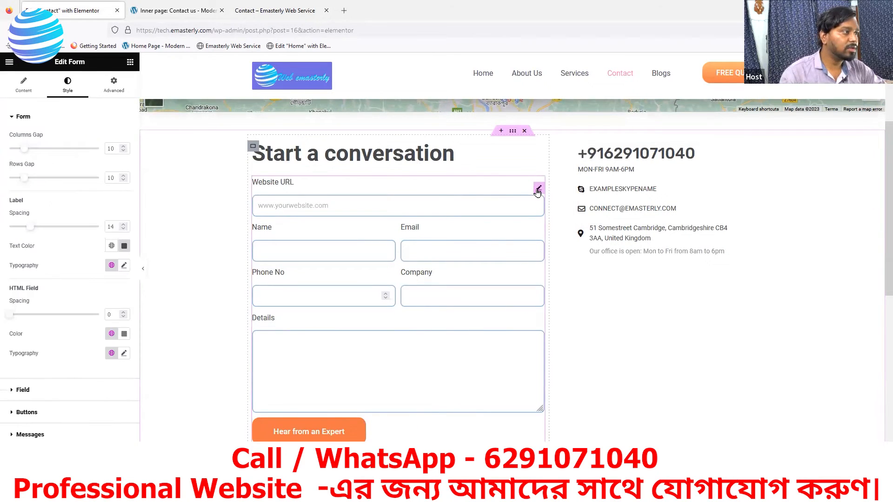
click(13, 121)
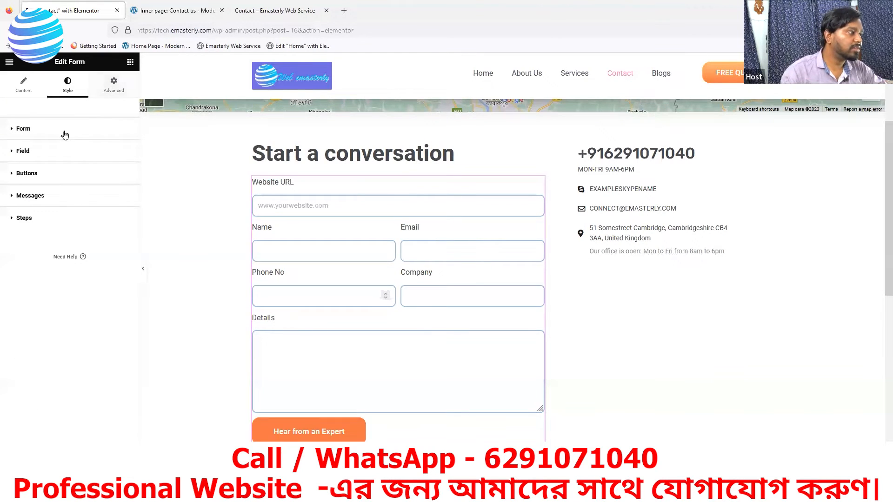
click(24, 84)
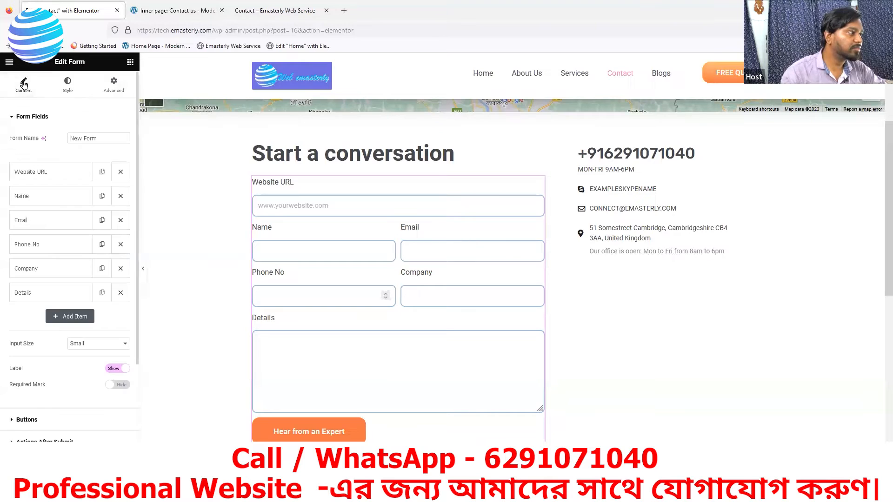
click(13, 116)
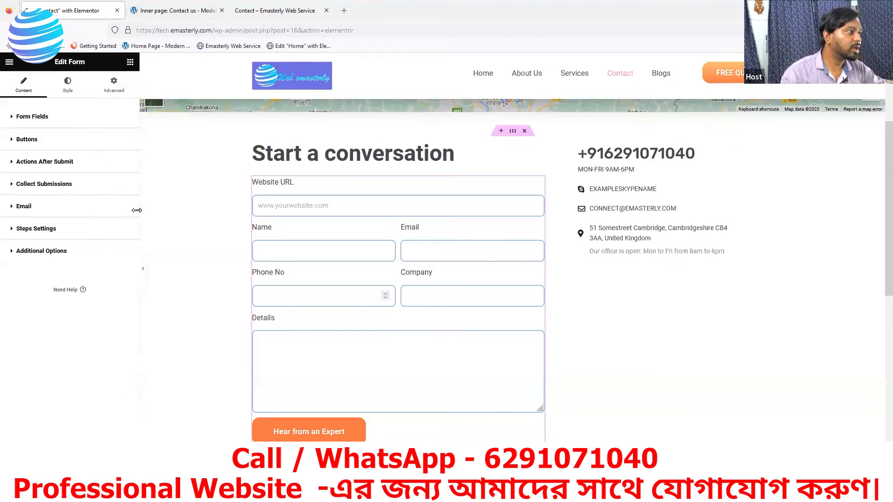
click(20, 165)
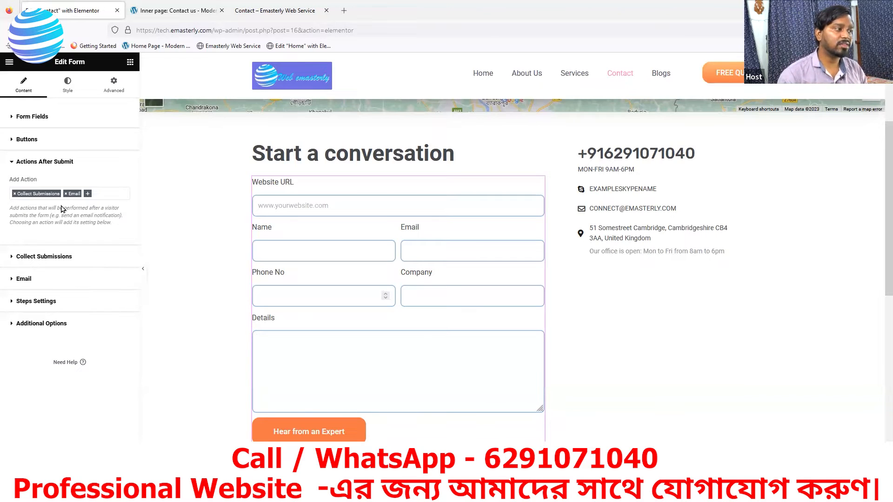
Step: List the available after-submit actions, then switch to the 'Inner page: Contact us' reference tab
click(88, 197)
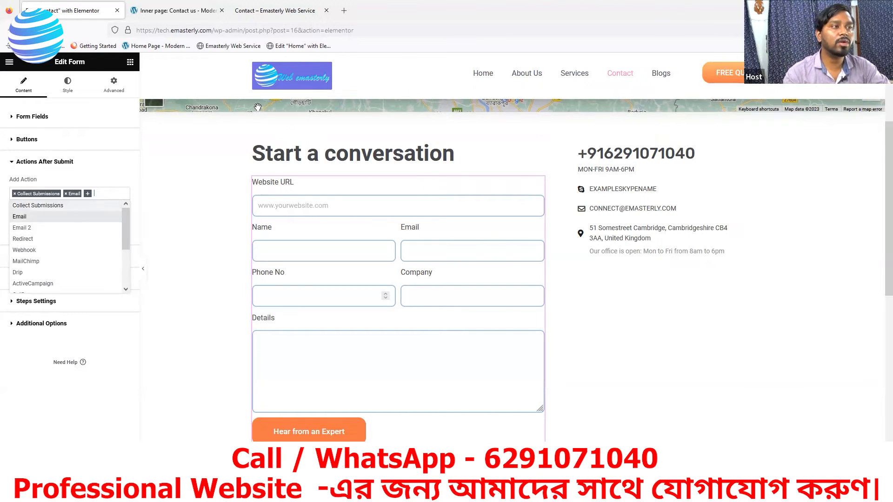
click(168, 14)
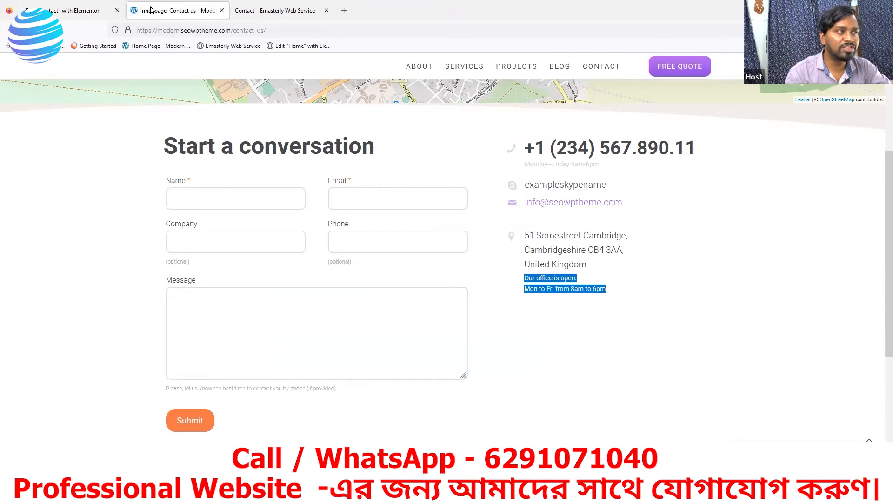
Step: Expand Collect Submissions to confirm entries save under Elementor > Submissions, then open a new tab
click(65, 14)
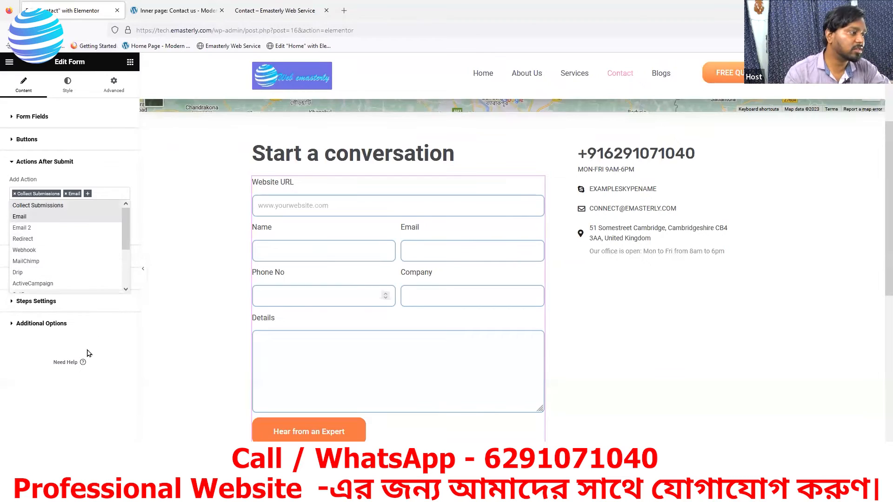
click(105, 328)
click(104, 322)
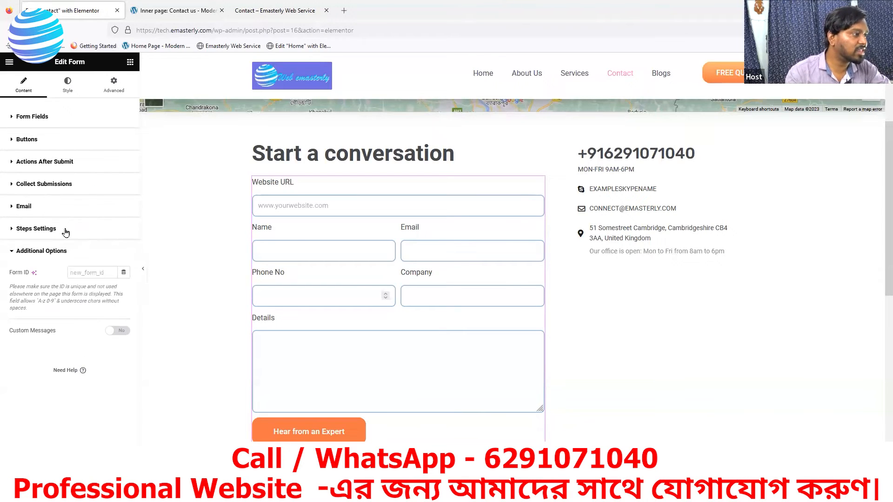
click(26, 188)
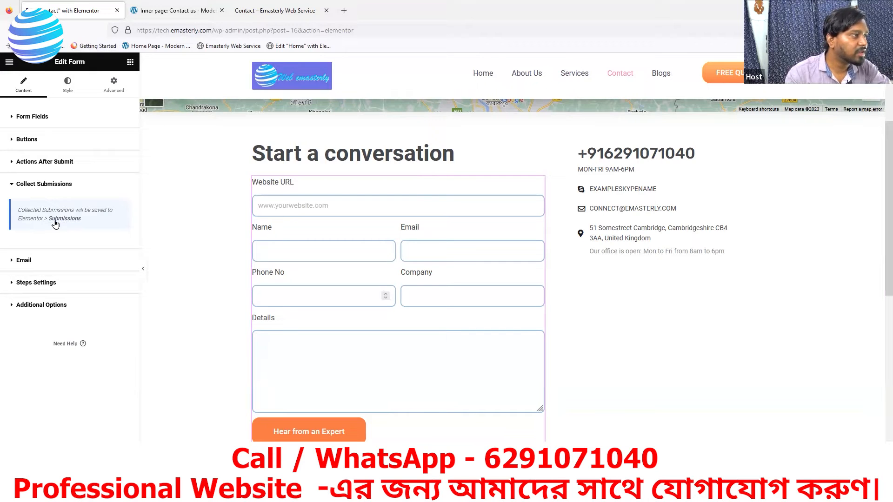
click(344, 11)
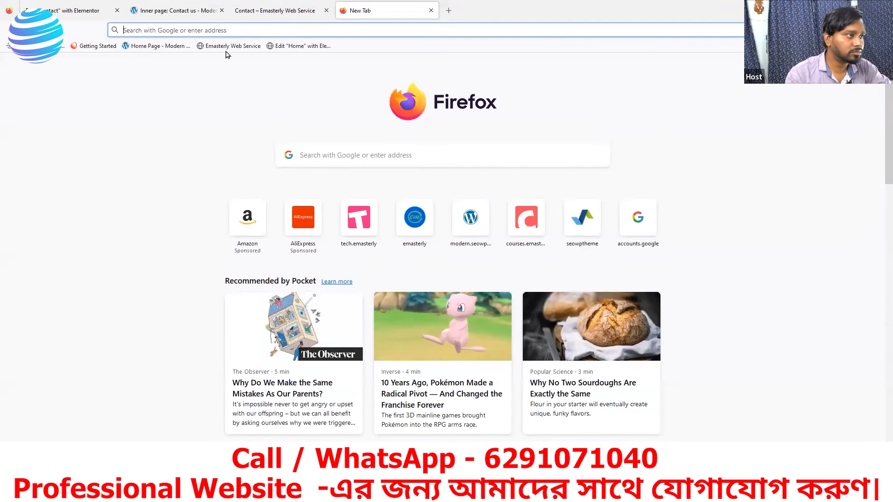
Step: Go to wp-admin and open Elementor > Submissions, then switch to the live Contact page
click(284, 47)
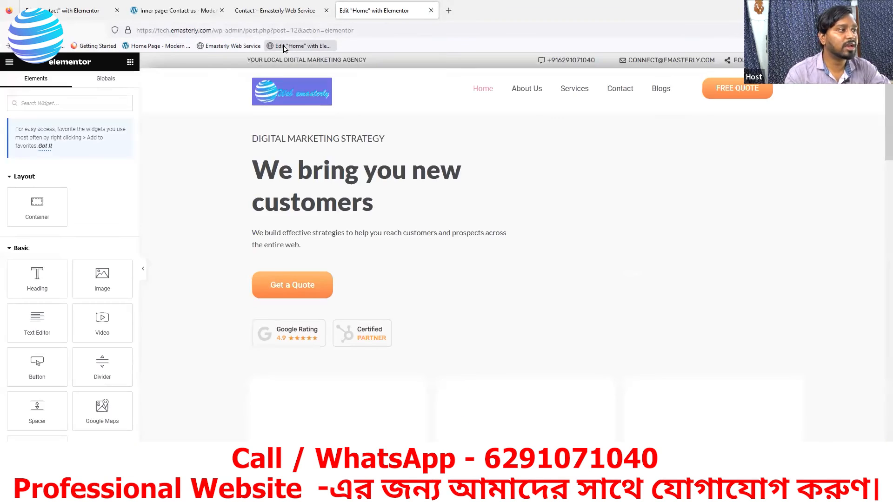
click(359, 31)
drag(359, 31, 246, 30)
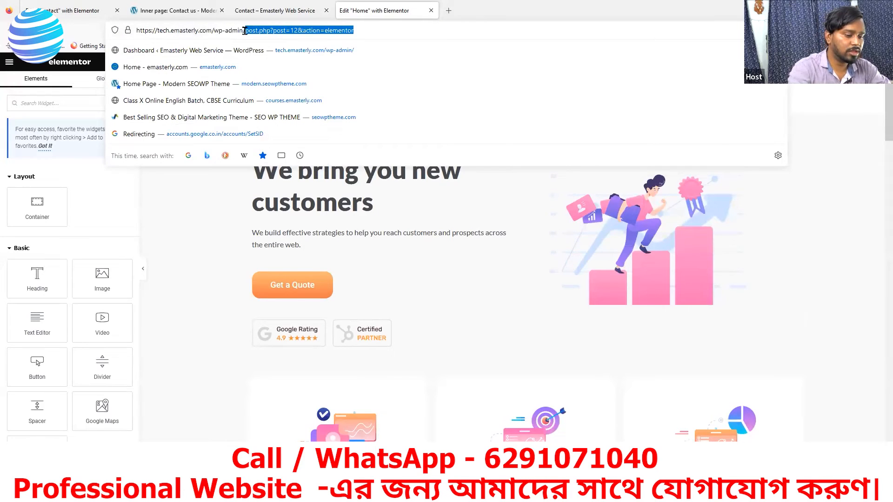
key(BackSpace)
key(Return)
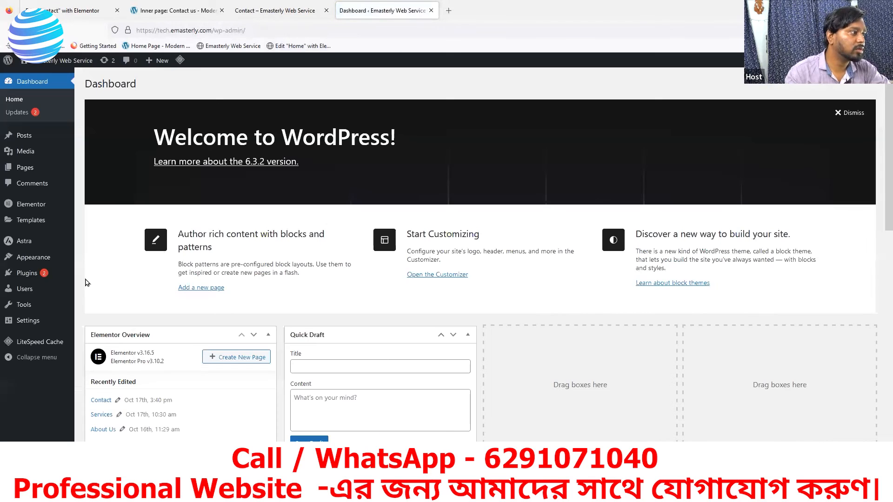
mouse_move(27, 207)
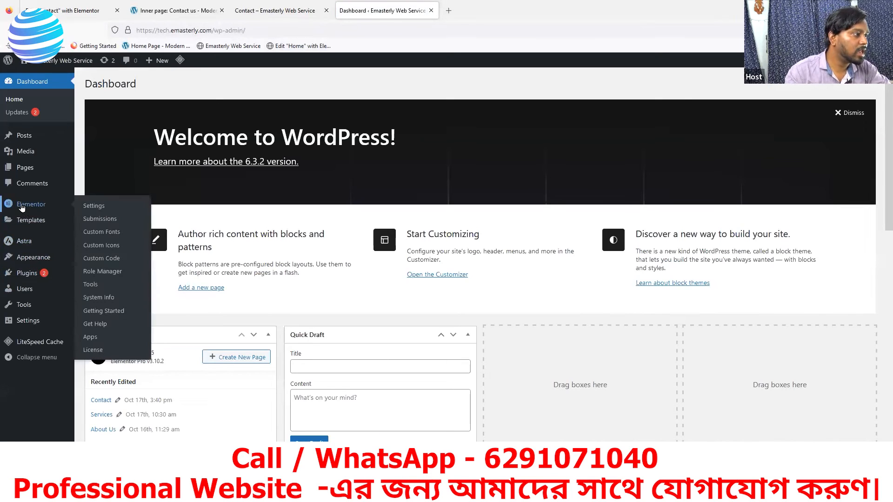
click(95, 219)
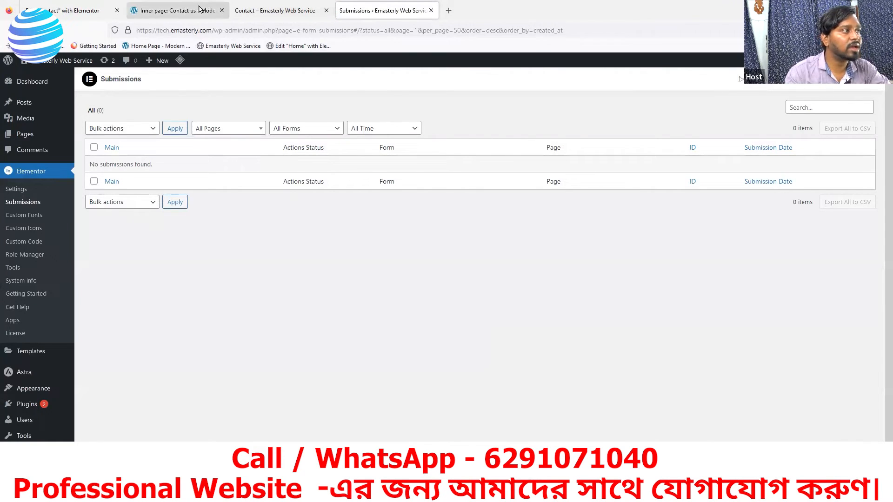
click(254, 15)
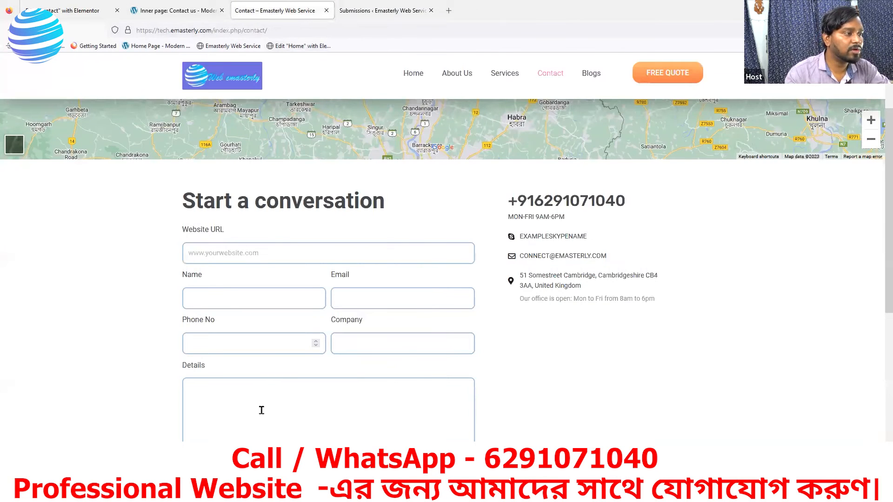
Step: Try the live form's Website URL field and recheck the empty Submissions list, then head back
scroll(261, 411, down, 2)
scroll(264, 411, up, 2)
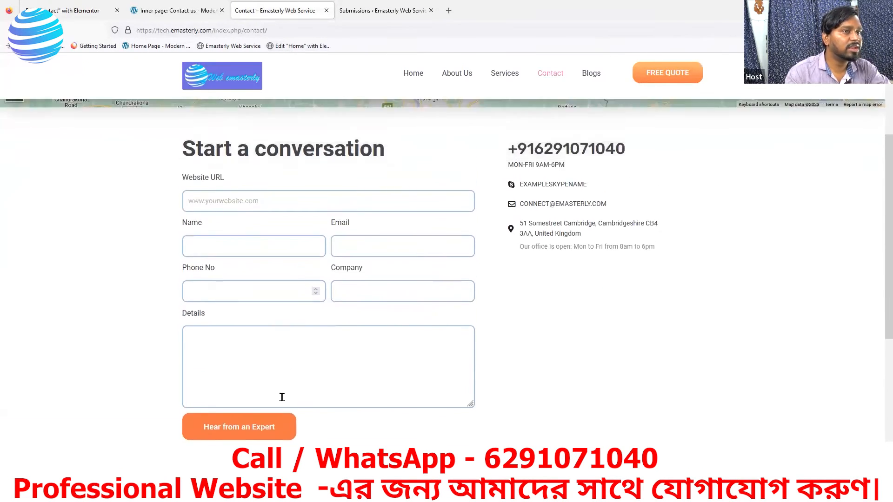
click(223, 255)
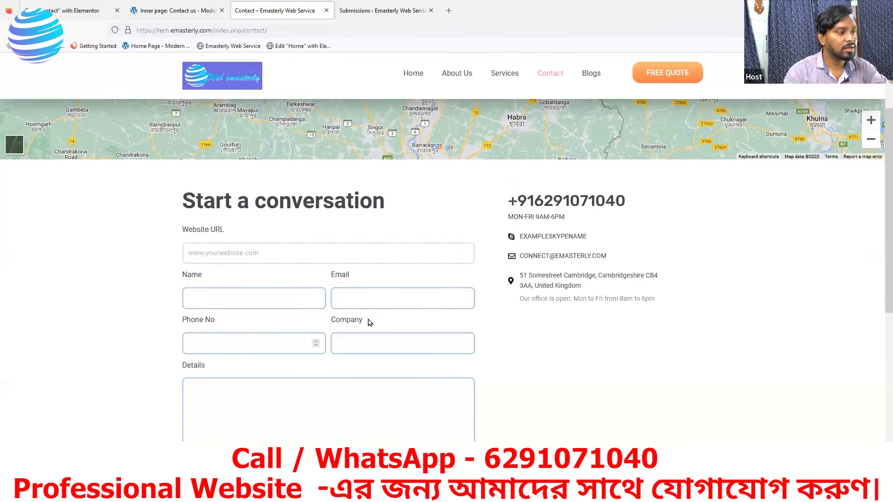
click(365, 14)
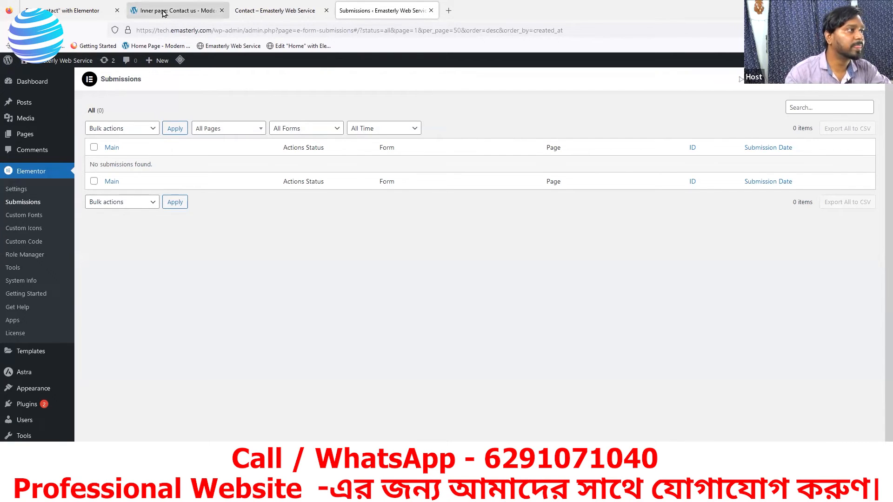
click(90, 12)
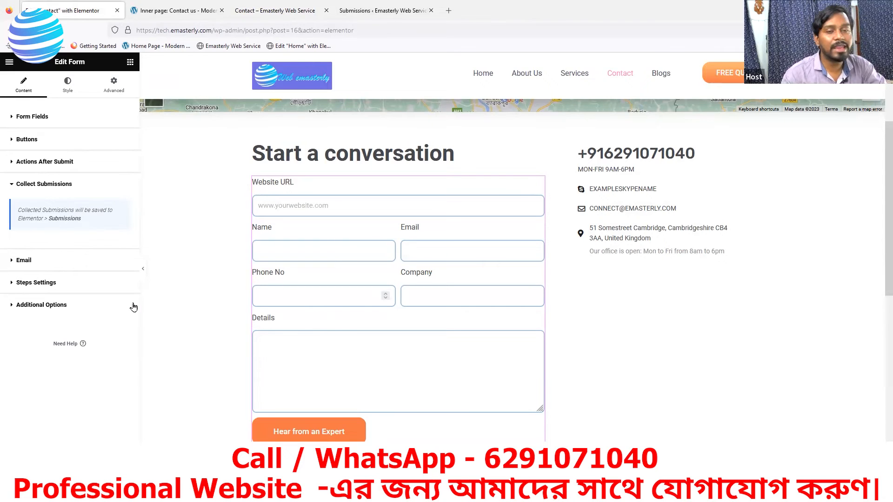
Step: In the form's Email action, change the subject to 'Inquery from Tech Emasterly' with message [all-fields]
click(25, 262)
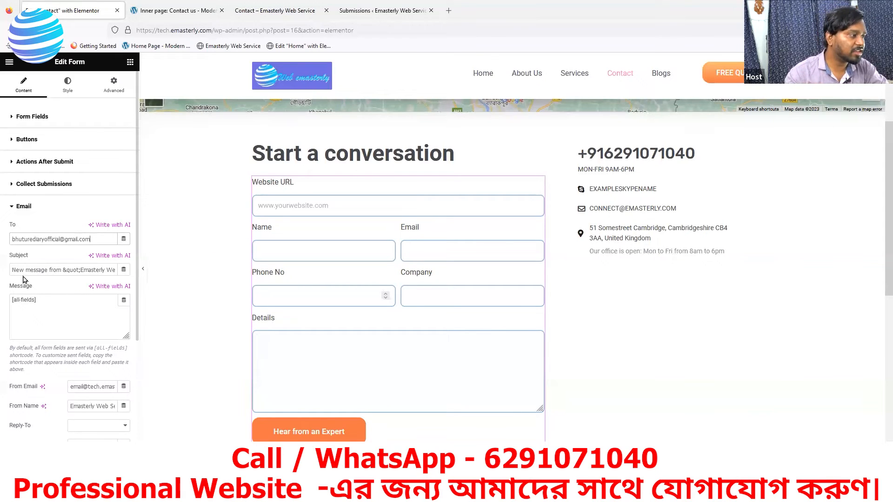
click(114, 269)
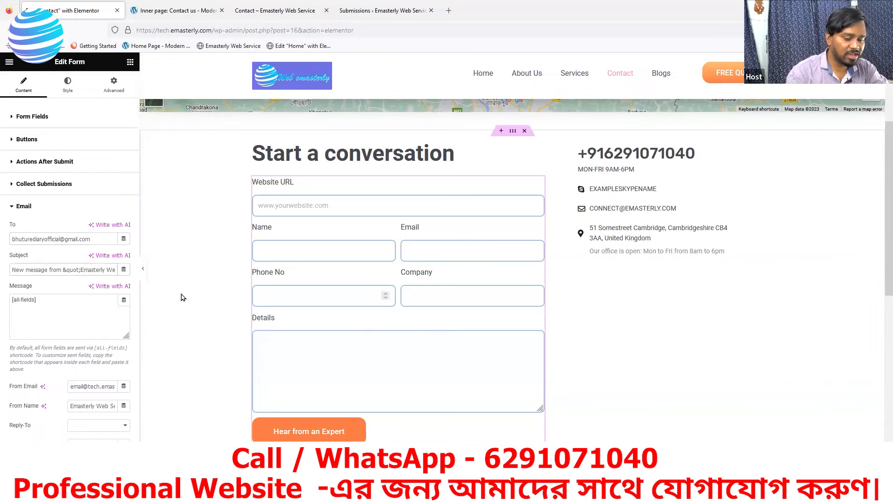
key(Right)
key(Right)
key(Right)
key(Right)
key(Right)
key(Right)
key(Right)
key(Right)
key(Right)
key(Right)
key(Right)
key(Right)
key(Right)
key(Right)
key(BackSpace)
key(BackSpace)
key(BackSpace)
key(BackSpace)
key(BackSpace)
key(BackSpace)
key(BackSpace)
key(BackSpace)
key(BackSpace)
key(BackSpace)
key(BackSpace)
key(BackSpace)
key(BackSpace)
key(BackSpace)
key(BackSpace)
key(BackSpace)
key(BackSpace)
key(BackSpace)
key(BackSpace)
key(BackSpace)
key(BackSpace)
key(BackSpace)
key(BackSpace)
key(BackSpace)
key(BackSpace)
key(BackSpace)
key(BackSpace)
key(BackSpace)
key(BackSpace)
key(BackSpace)
key(BackSpace)
key(BackSpace)
key(BackSpace)
key(BackSpace)
key(BackSpace)
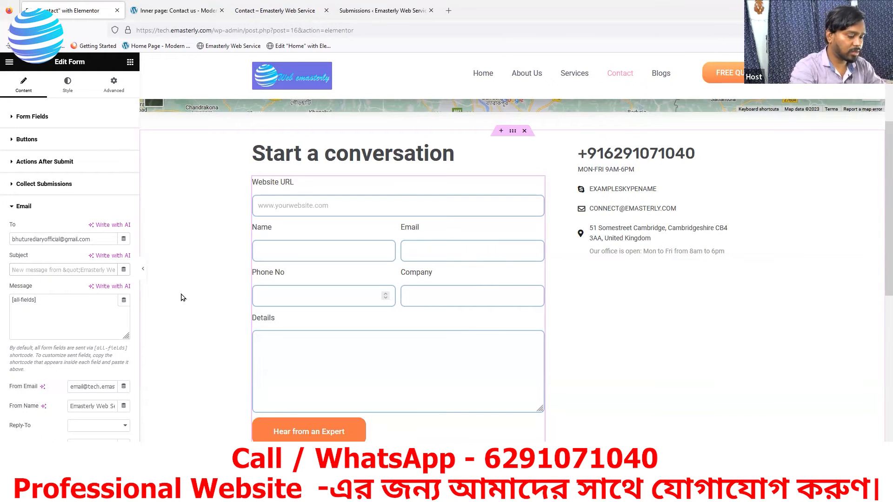
text(iNQUIR)
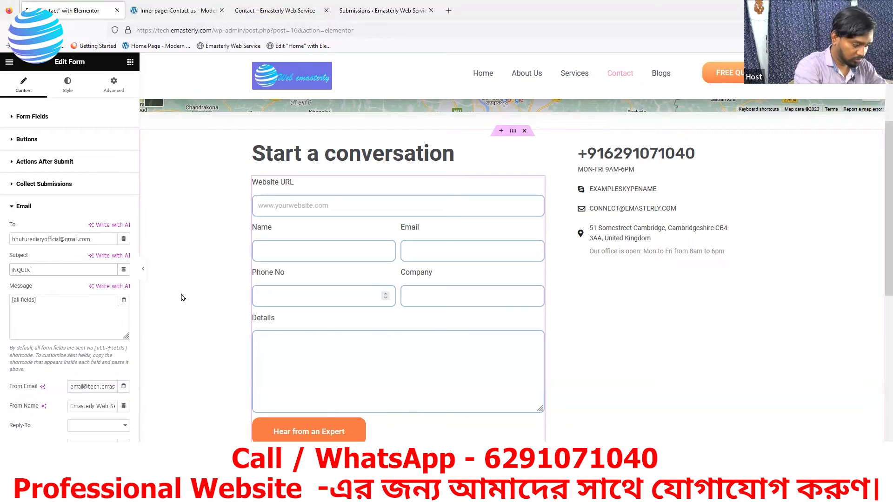
key(BackSpace)
key(BackSpace)
key(BackSpace)
text(Inquery from Web Emasterly)
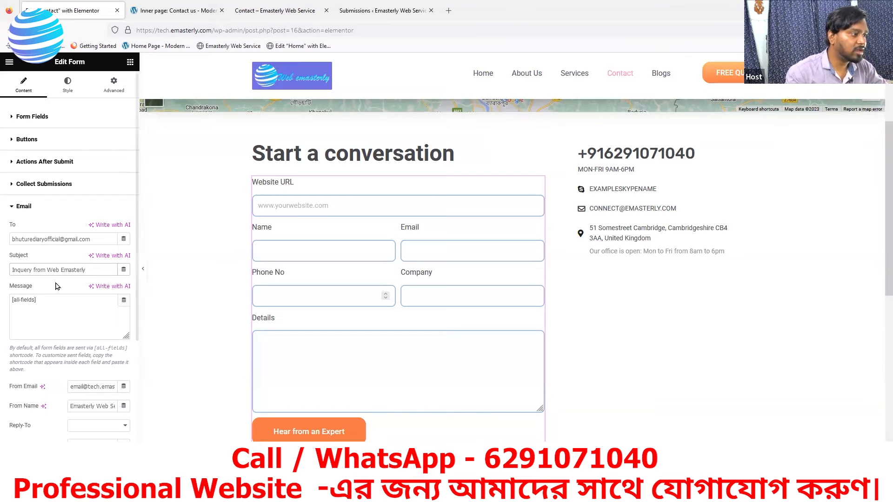
key(BackSpace)
key(BackSpace)
key(BackSpace)
key(BackSpace)
text(Tech)
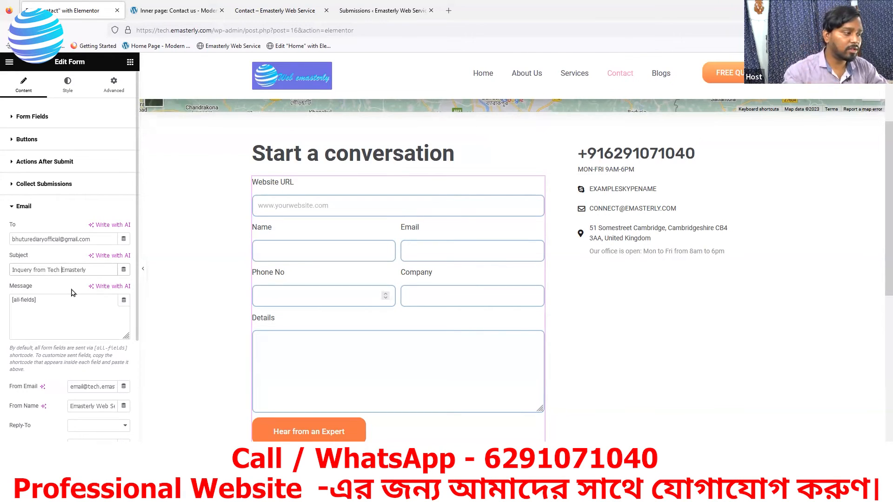
scroll(85, 337, down, 2)
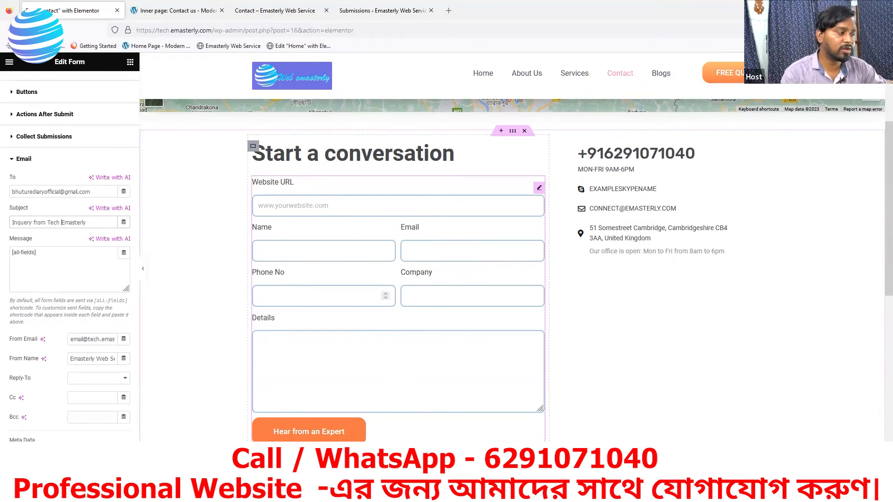
scroll(78, 409, down, 1)
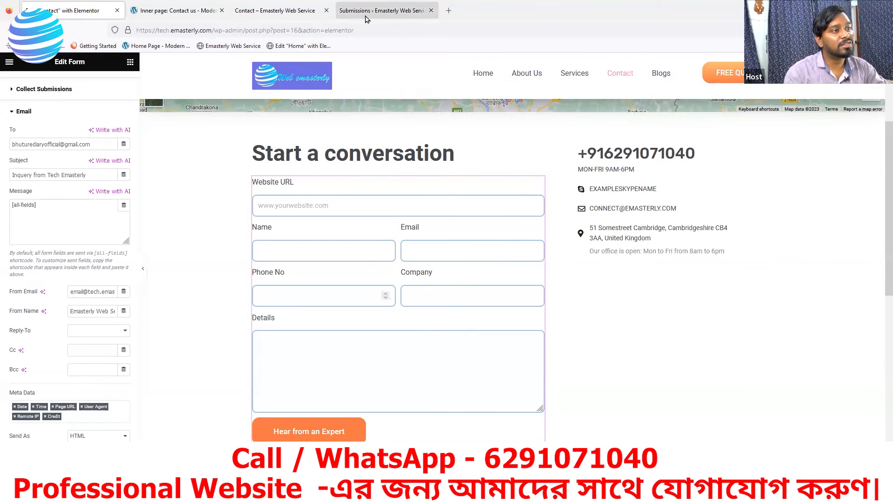
Step: On the live Contact form, enter website URL emasterly.com, the sender's name and e-mail address
click(293, 10)
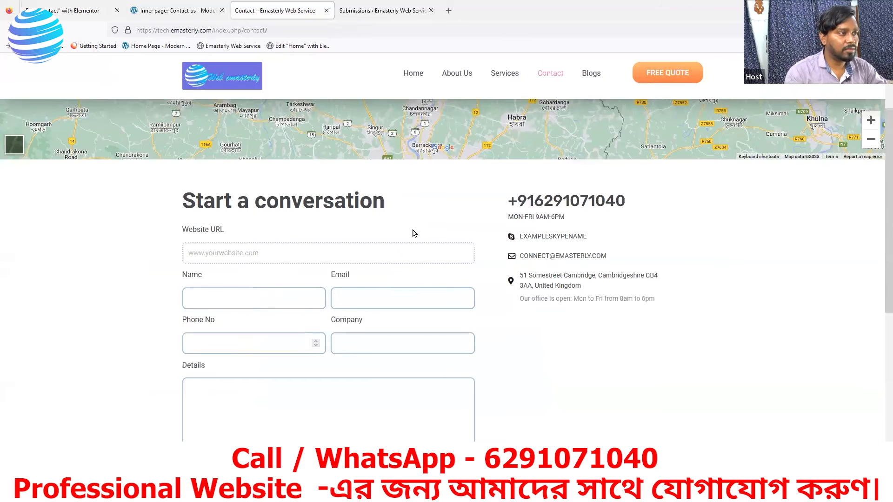
click(353, 254)
scroll(353, 253, down, 1)
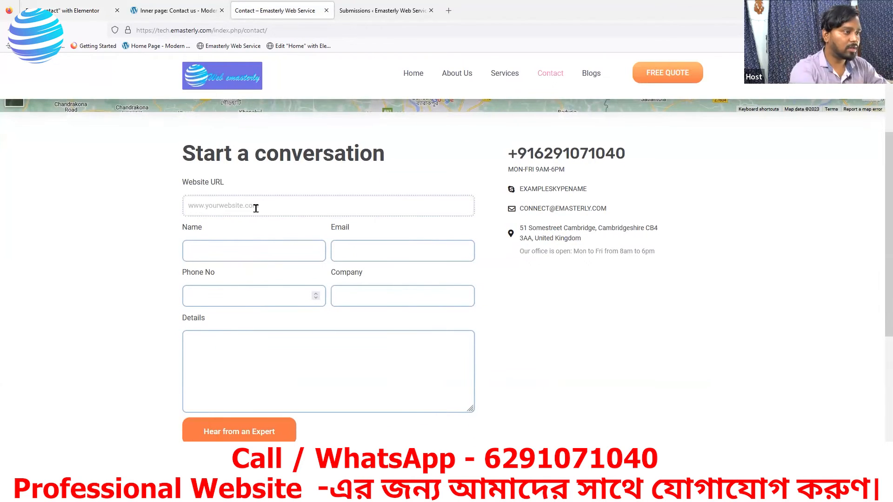
text(em)
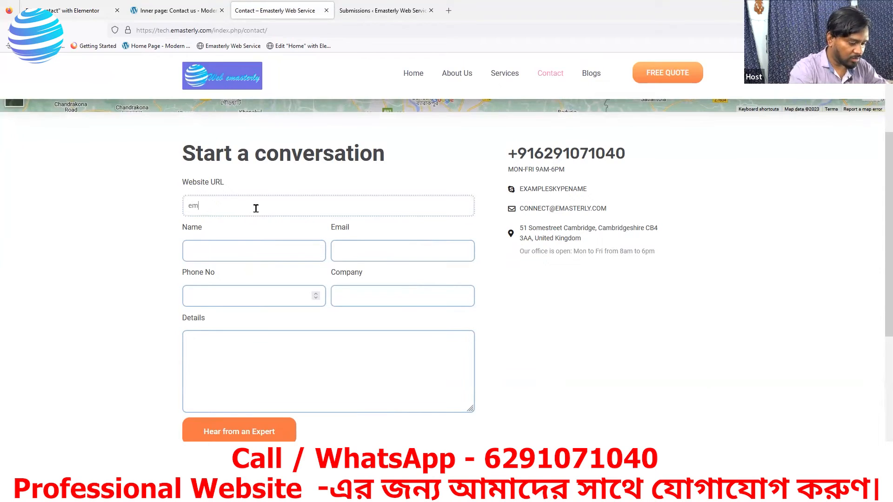
text(aster)
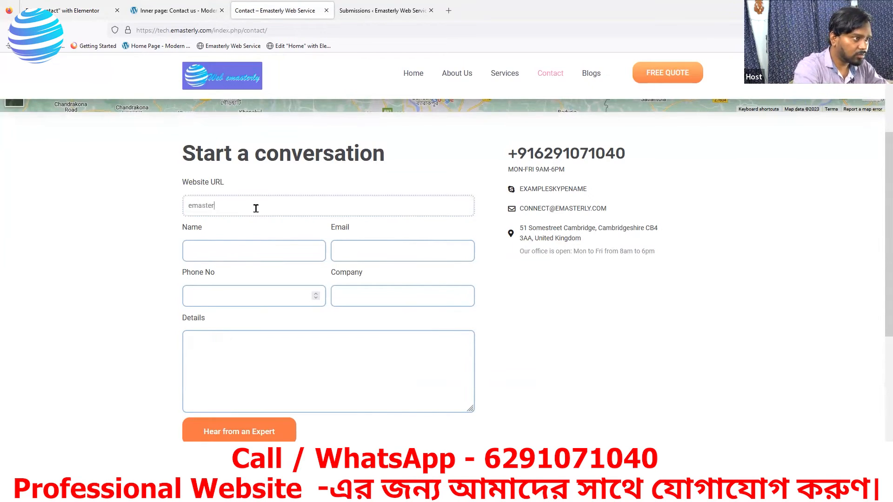
text(ly.com)
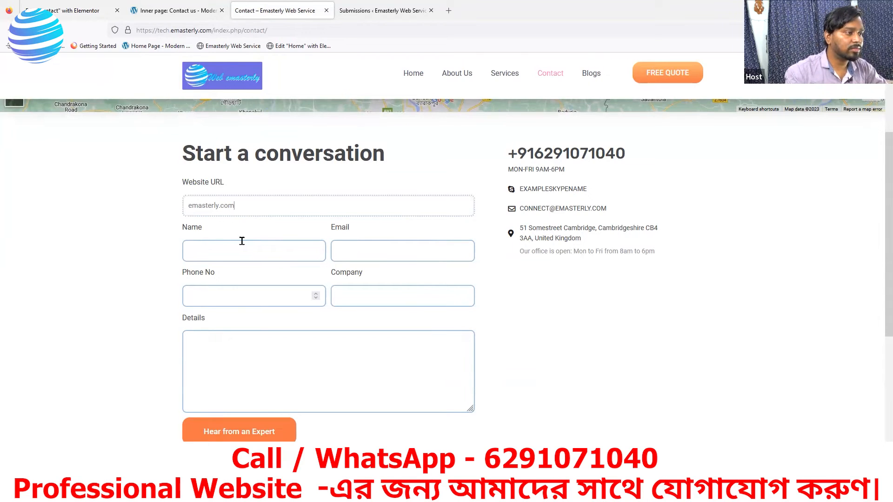
click(249, 260)
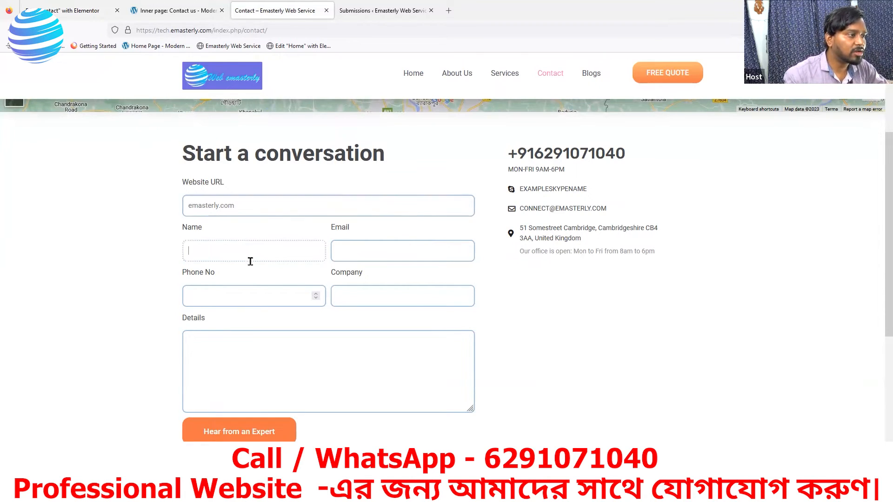
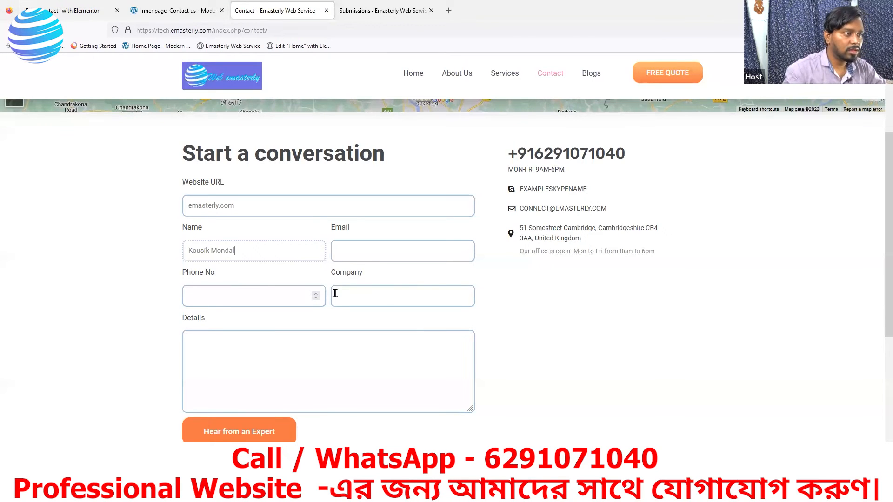
click(344, 247)
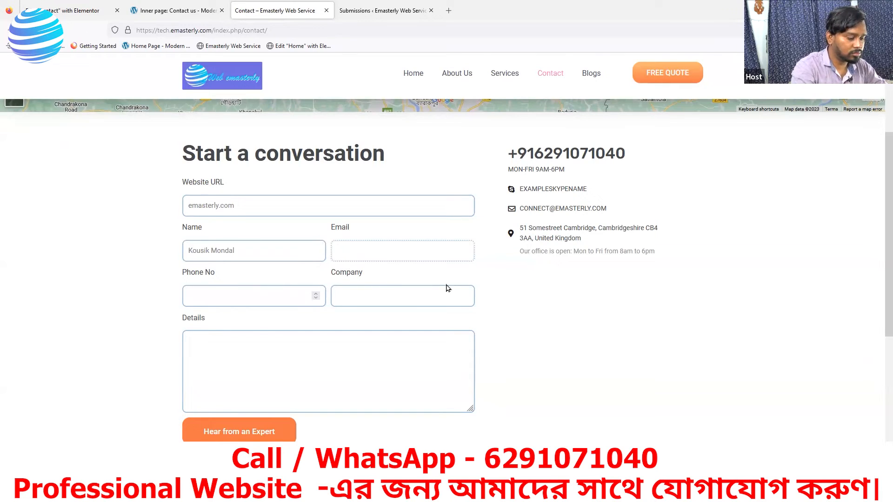
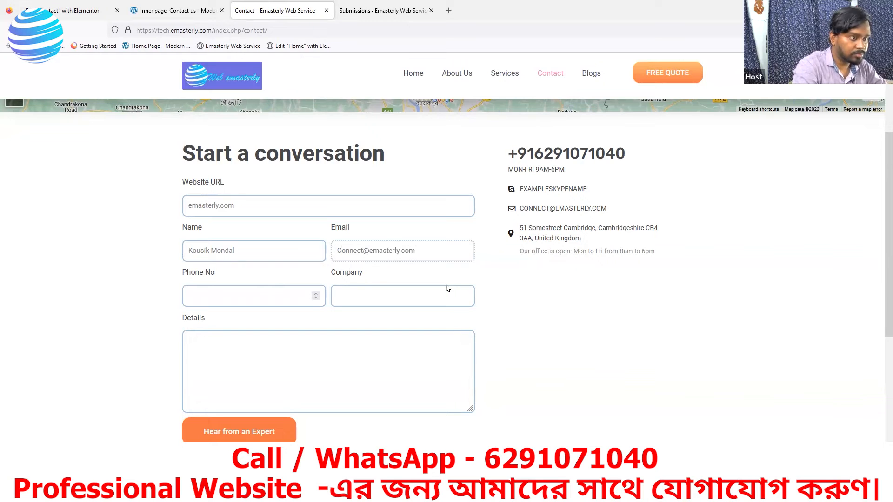
Step: Add a phone number, company Emasterly and details 'It is a trial.', then submit the enquiry
click(370, 298)
click(243, 297)
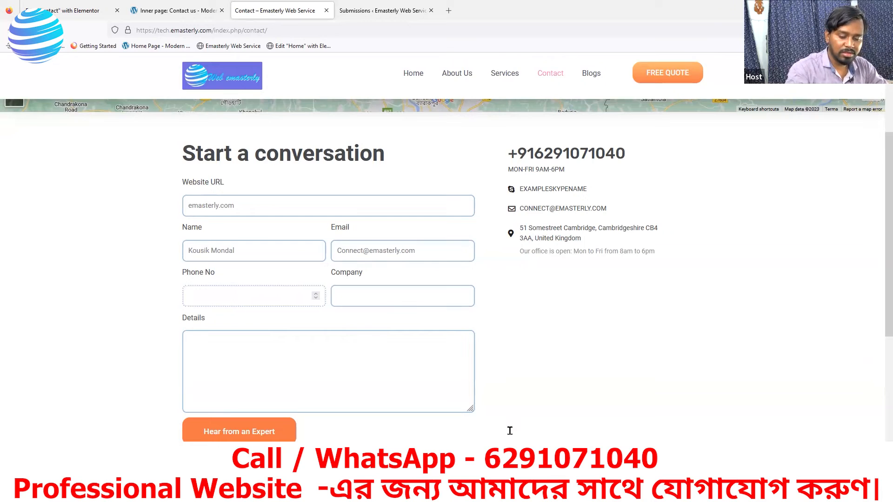
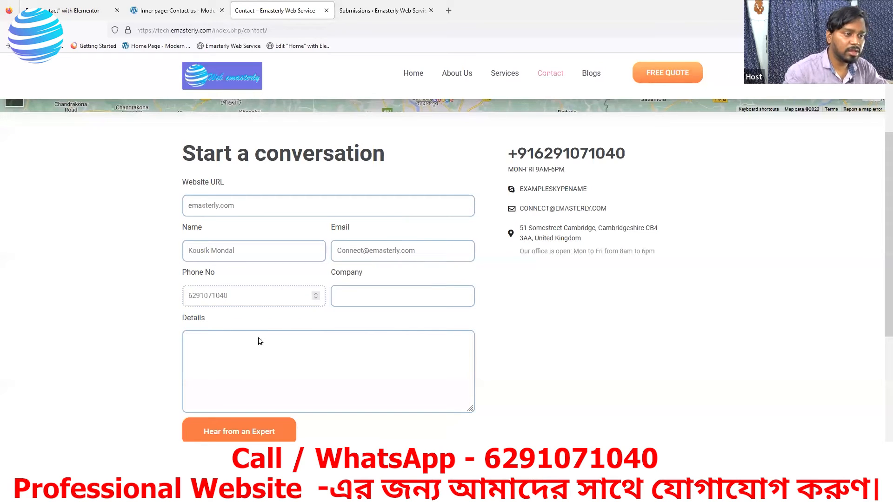
click(349, 294)
text(E)
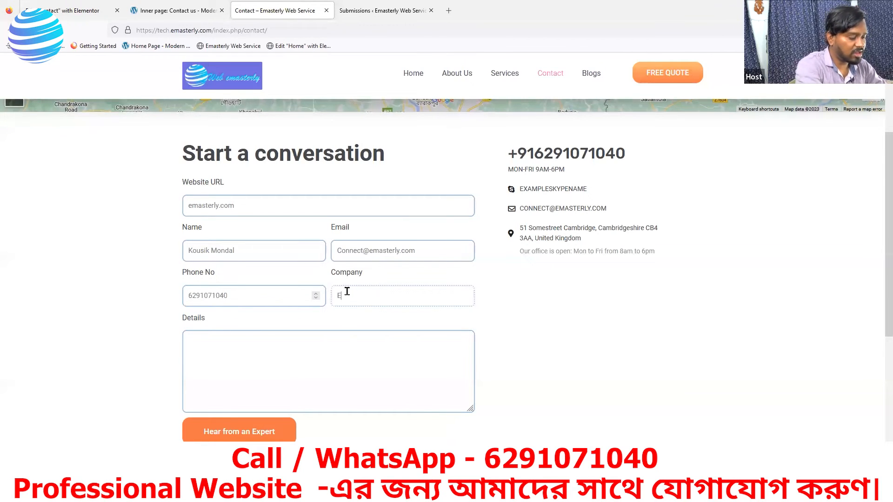
text(masterly)
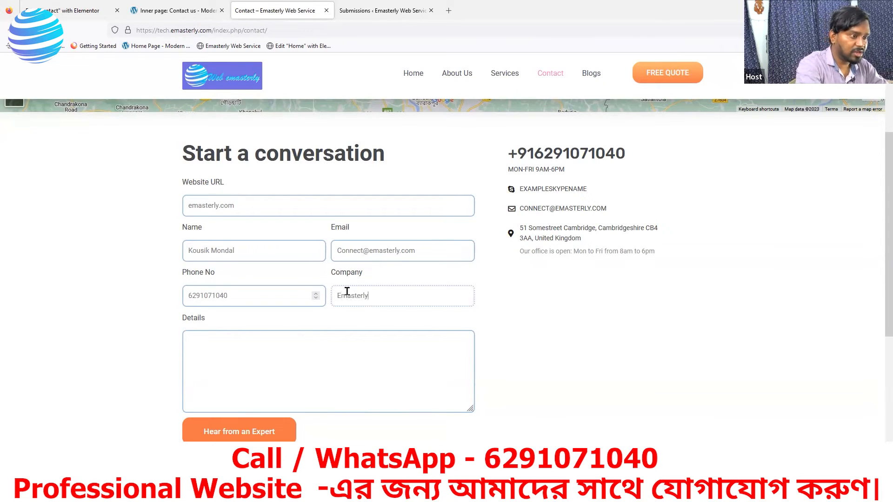
click(280, 359)
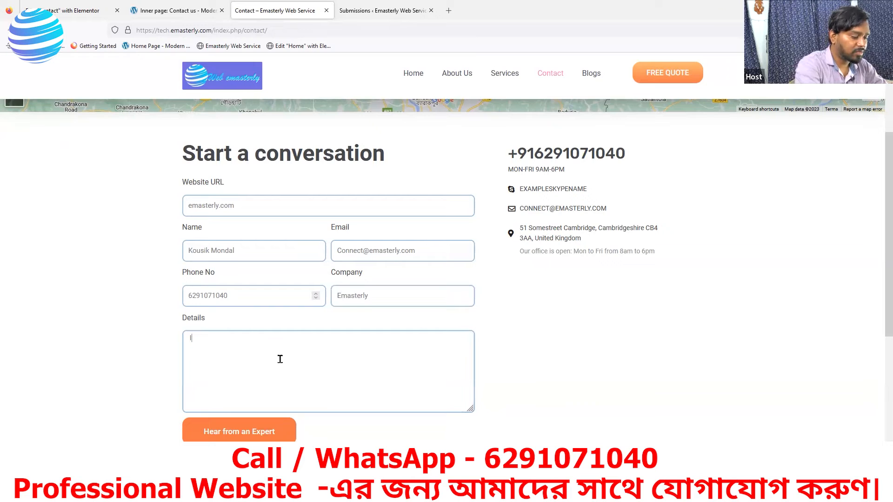
text(It is )
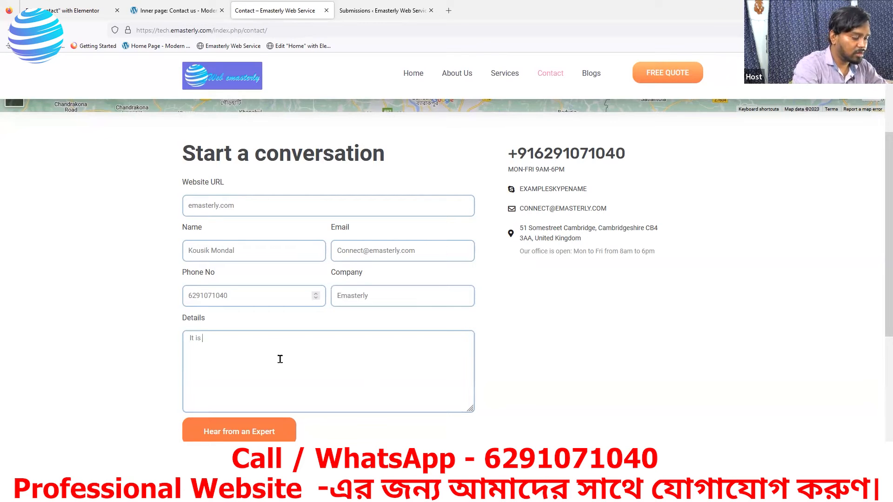
text(a tria)
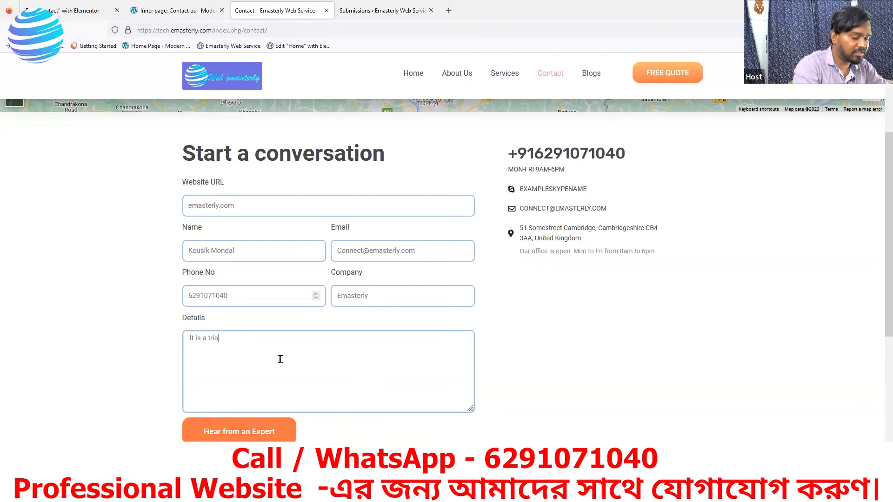
text(l.)
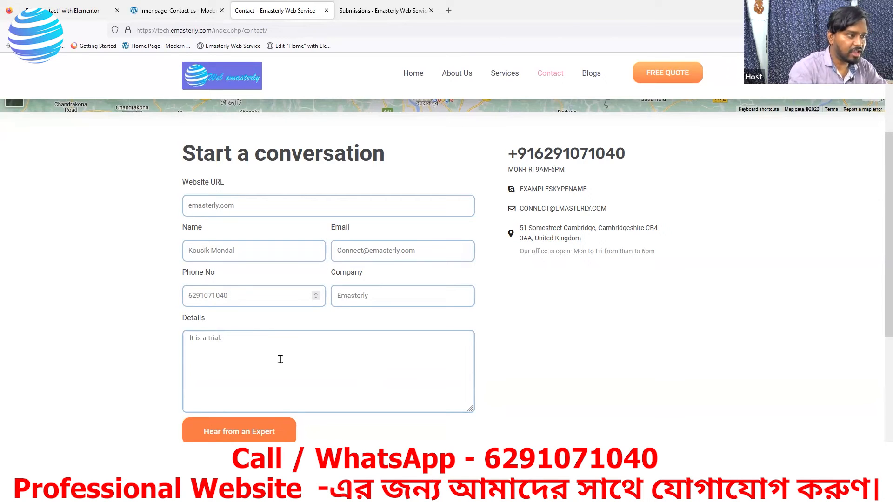
click(246, 436)
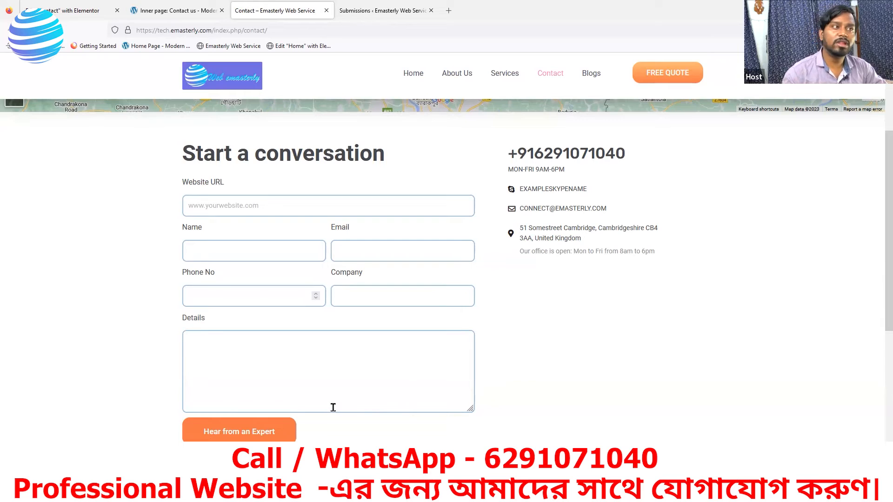
Step: View the new test entry's full details under Submissions, then go to the reference Contact us page
click(391, 18)
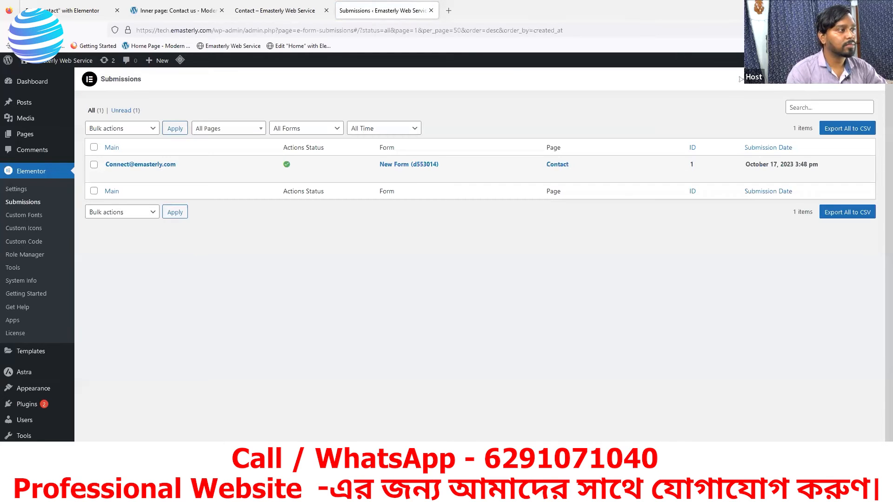
mouse_move(124, 181)
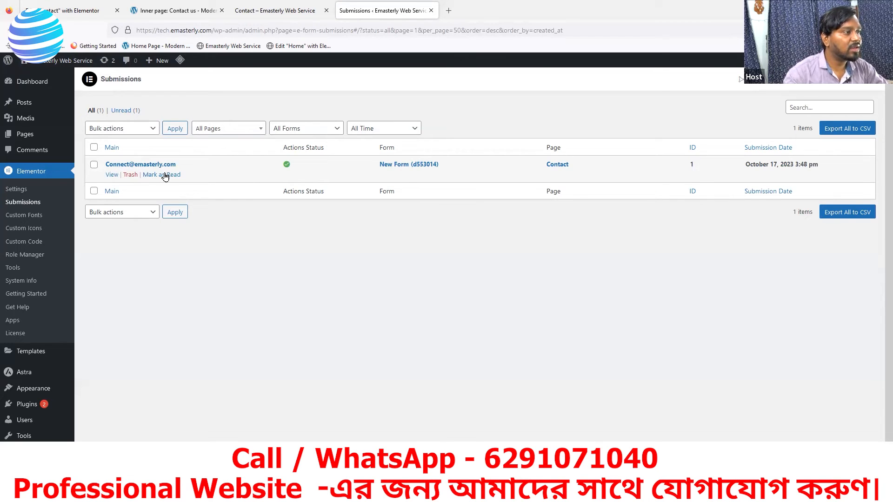
click(112, 175)
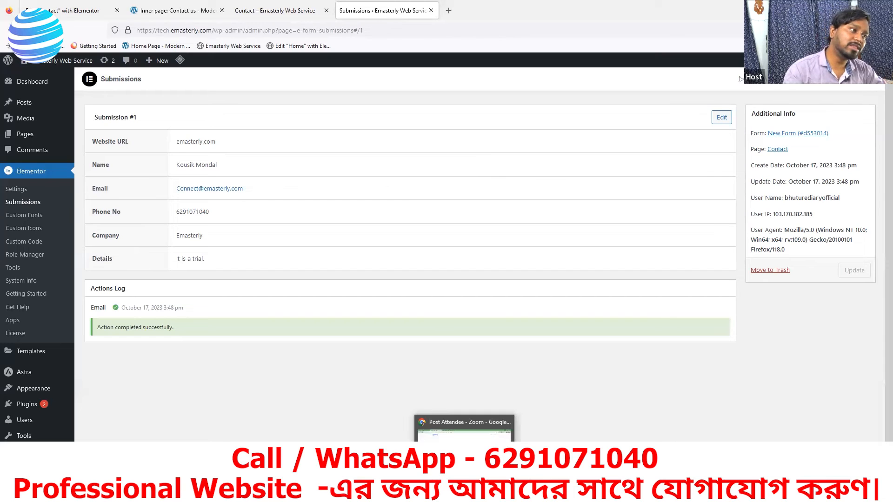
mouse_move(464, 494)
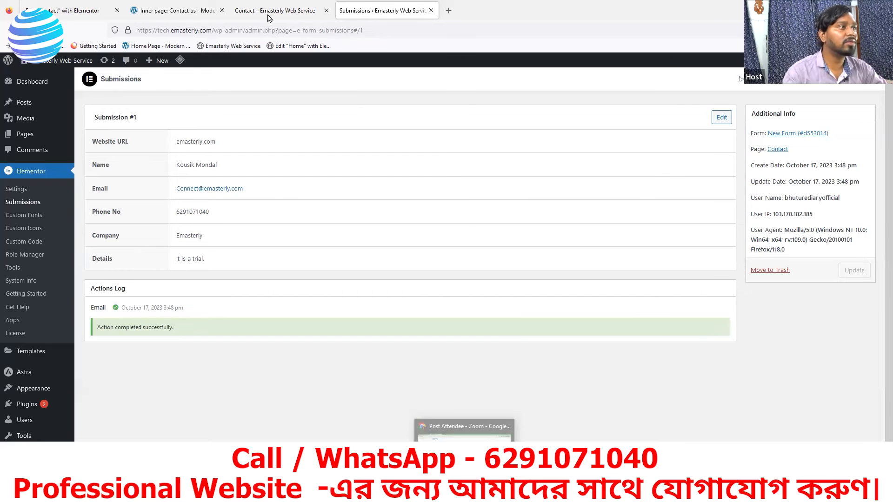
click(184, 11)
Step: In a new tab, read the 'Inquery from Tech Emasterly' email in Gmail, then return to Elementor
click(247, 11)
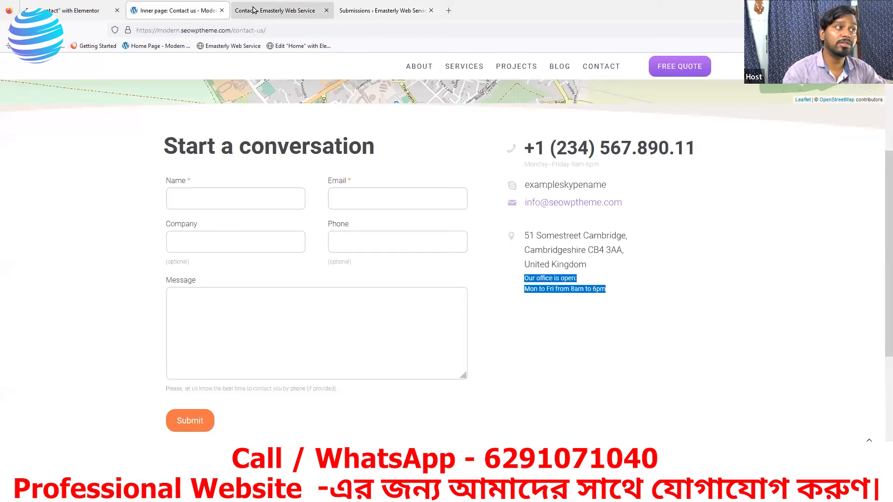
click(70, 10)
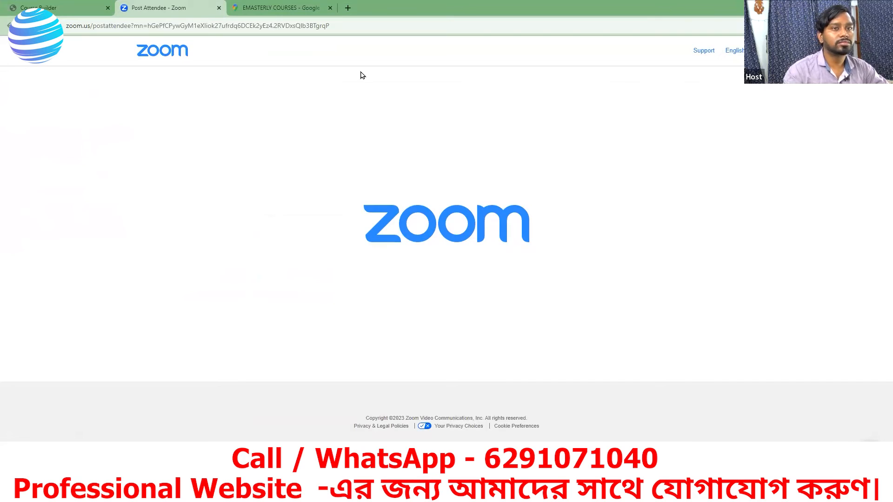
key(ctrl+t)
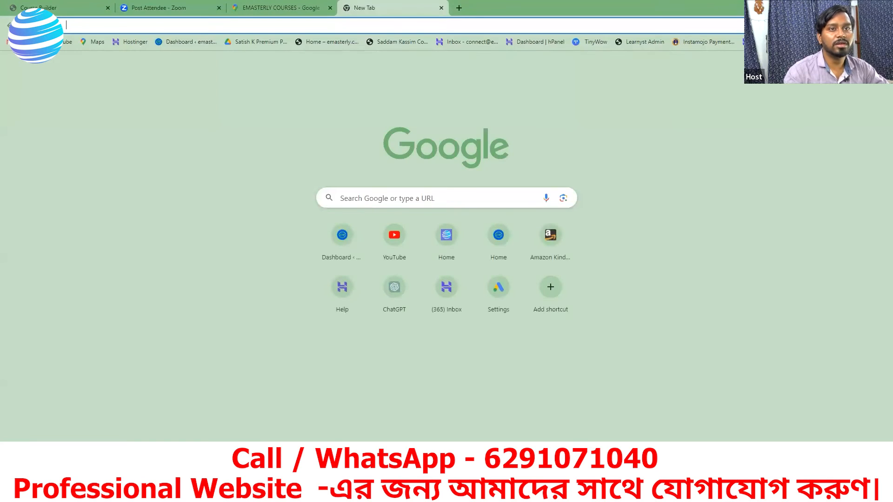
click(792, 64)
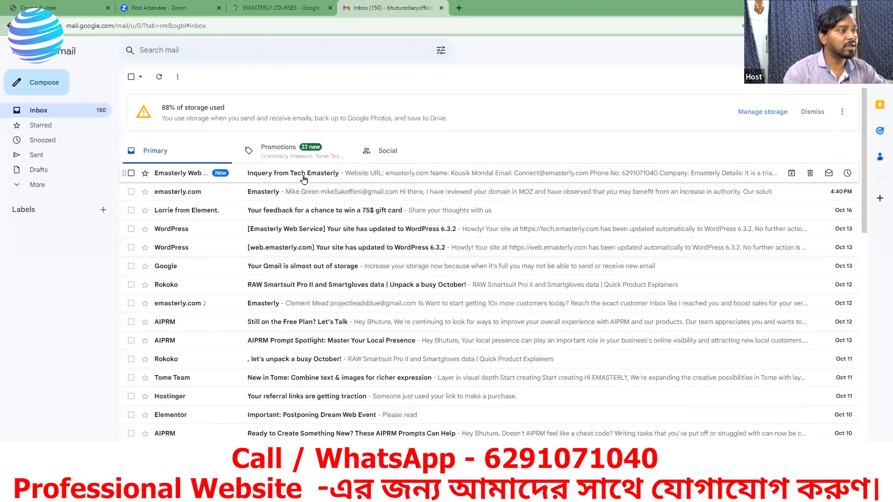
click(277, 179)
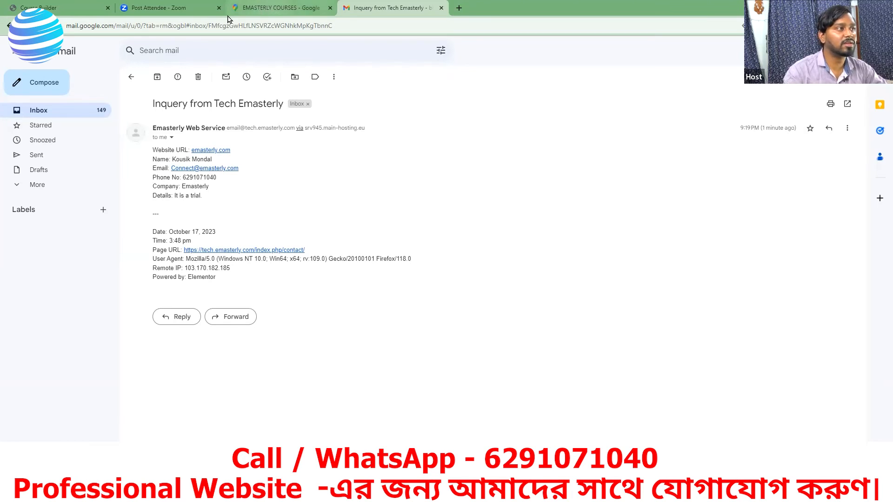
click(71, 9)
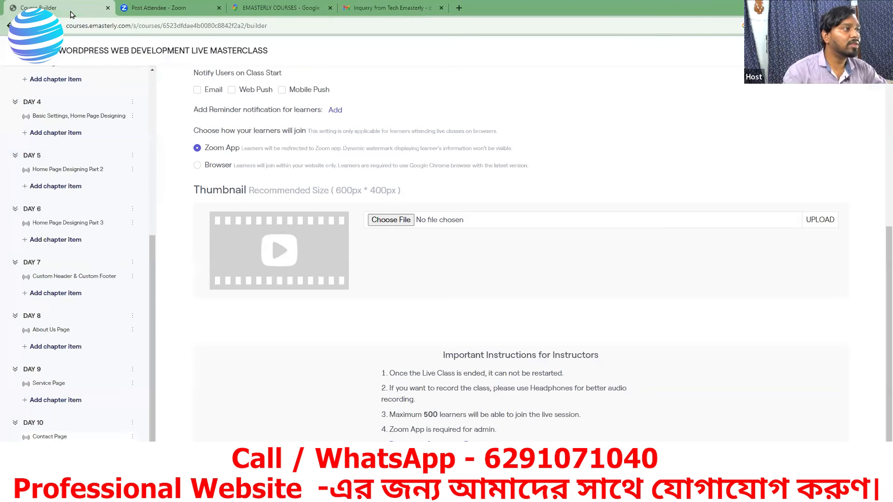
click(153, 8)
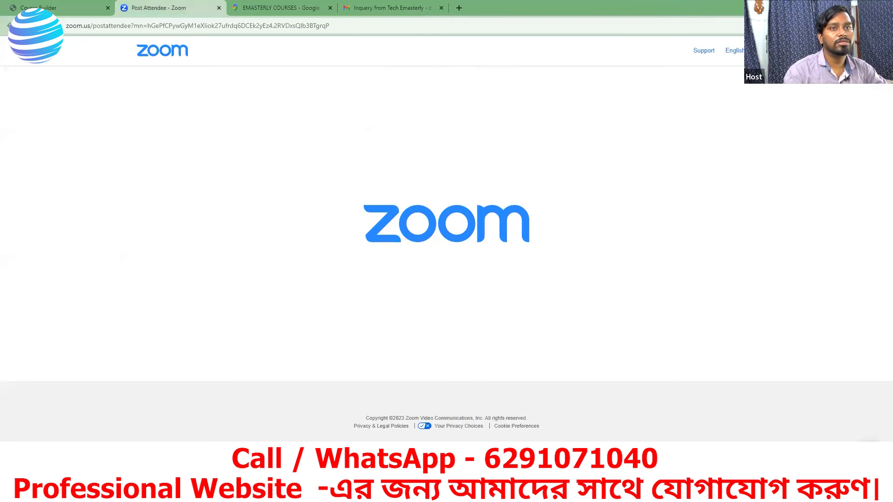
click(838, 7)
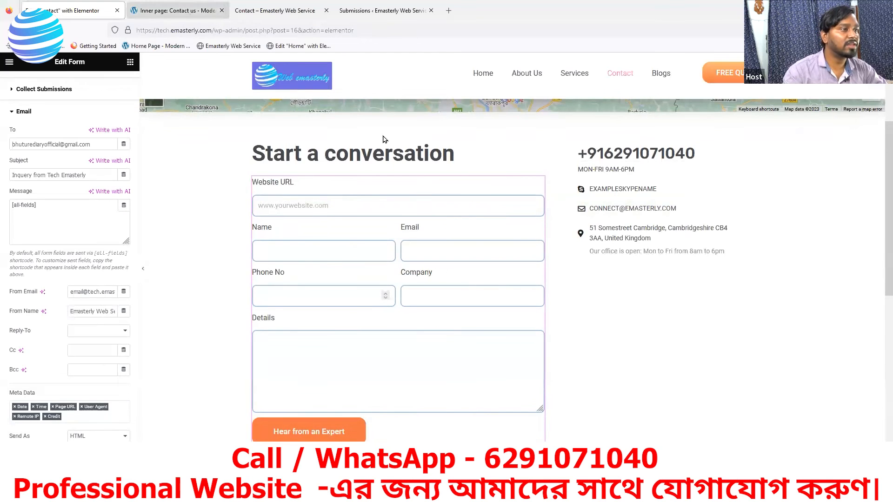
Step: In Form Fields, toggle the Phone No field's Required setting, leaving it set to Yes
key(ctrl+Tab)
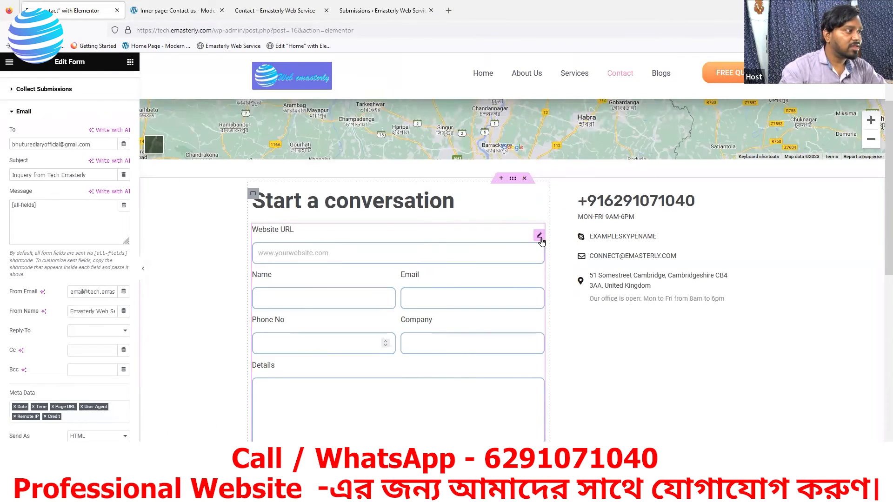
click(23, 112)
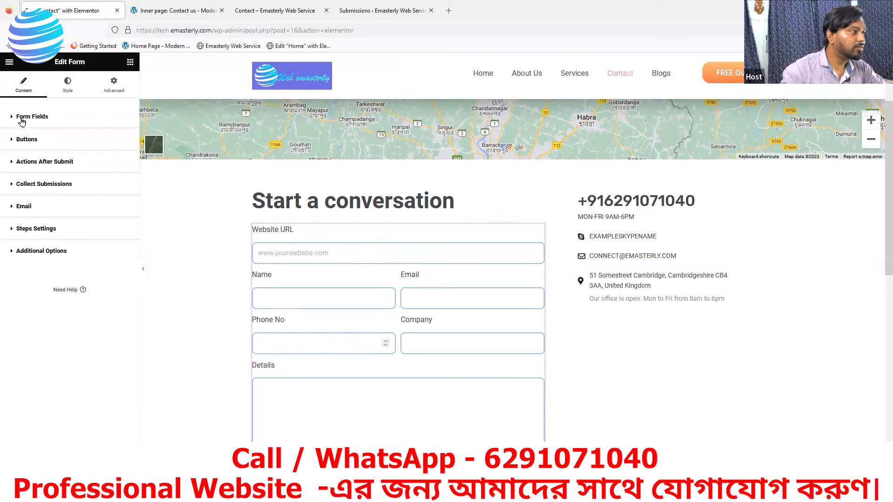
click(21, 121)
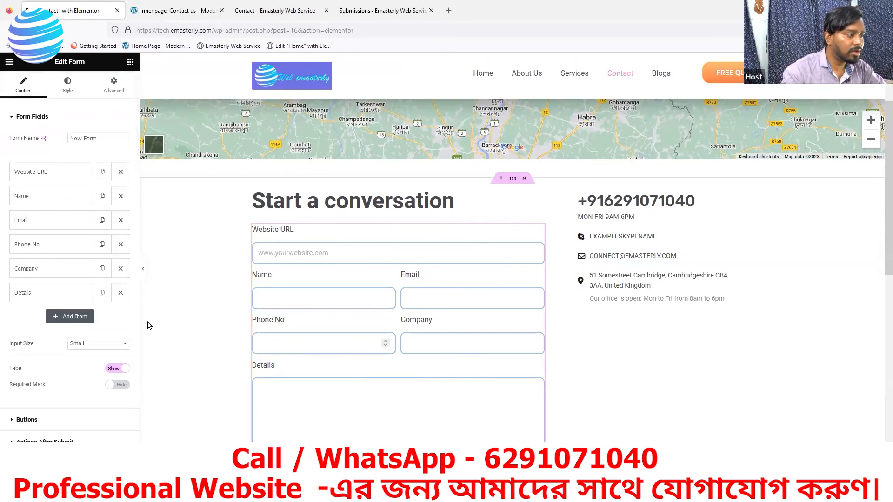
click(50, 245)
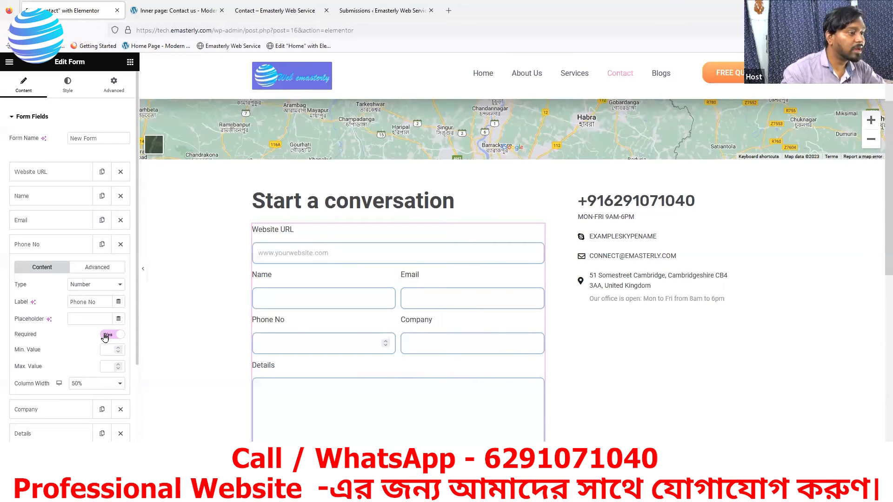
scroll(48, 256, down, 1)
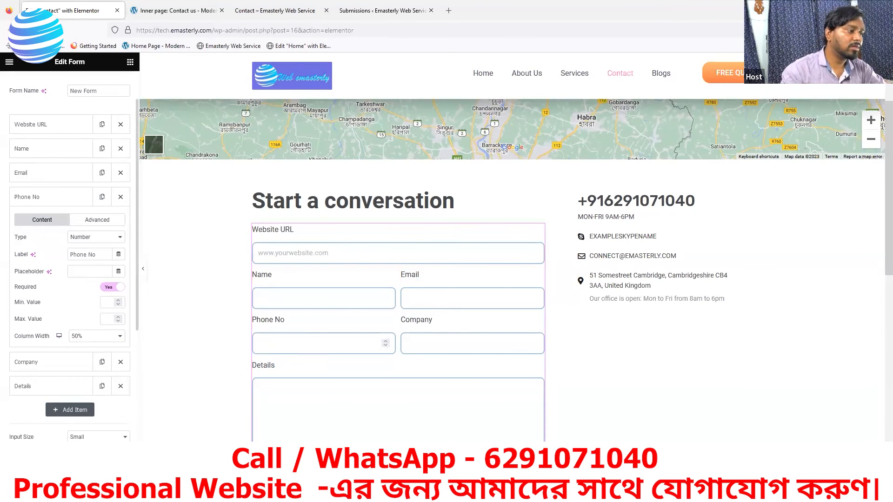
click(111, 287)
click(111, 288)
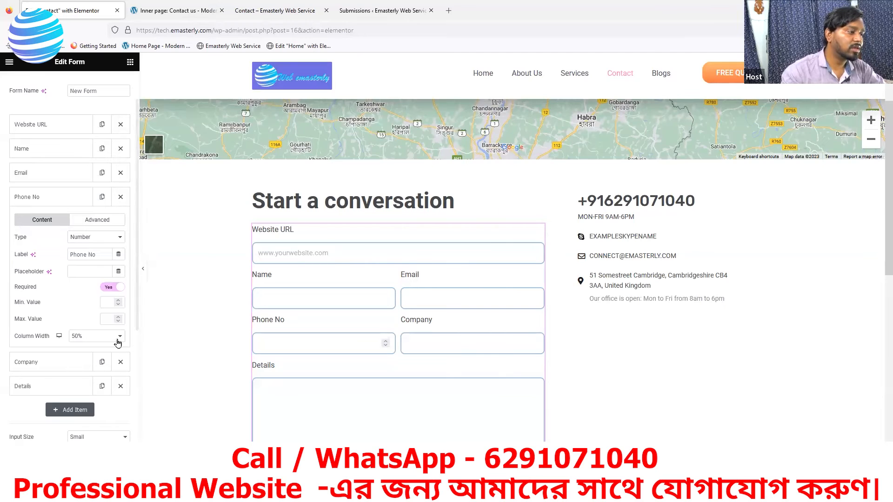
click(111, 288)
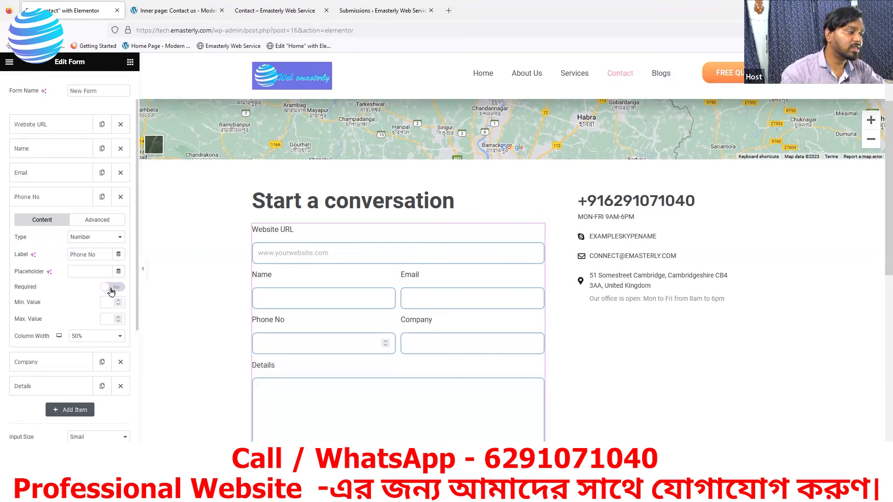
click(111, 288)
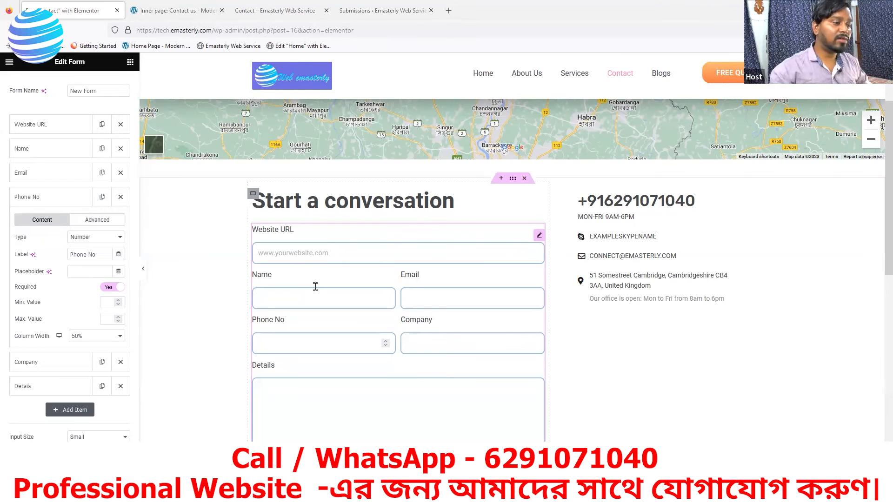
scroll(300, 285, down, 2)
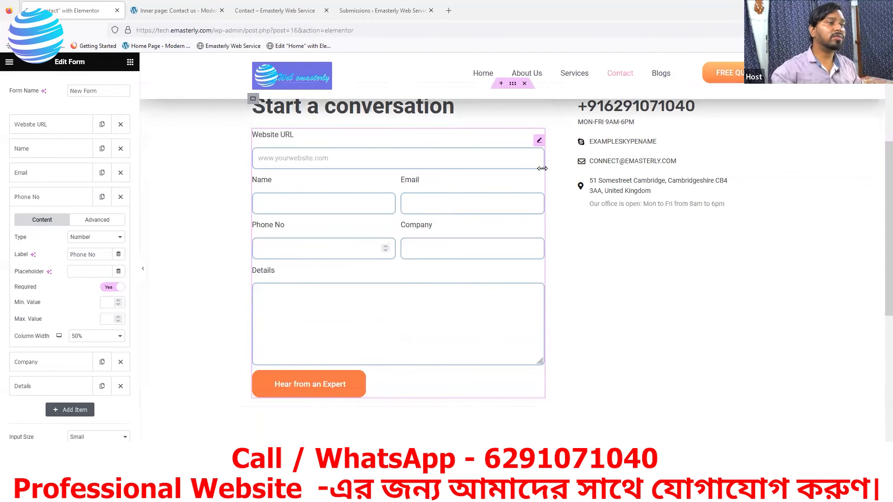
scroll(400, 148, up, 1)
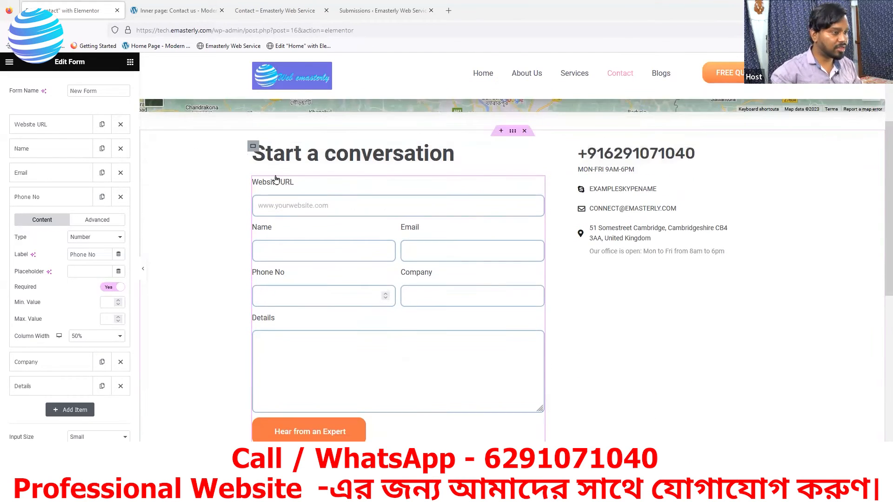
Step: Copy the 'Start a conversation' contact form widget
right_click(538, 190)
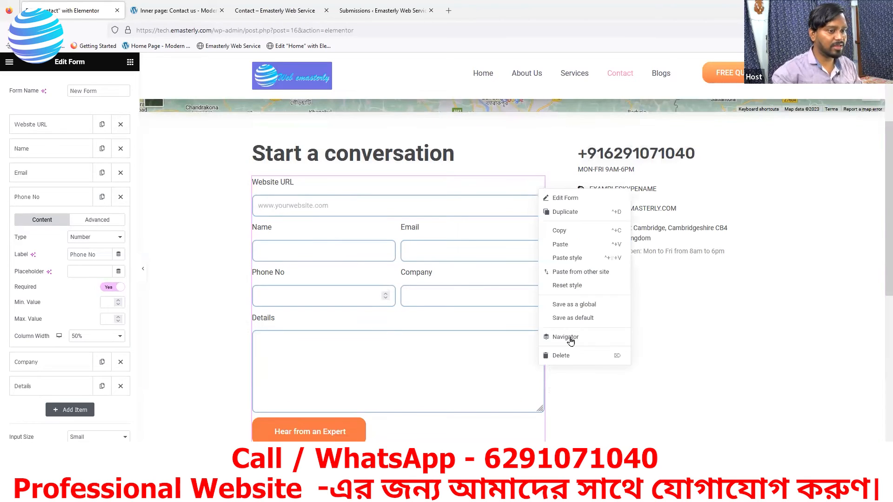
click(561, 231)
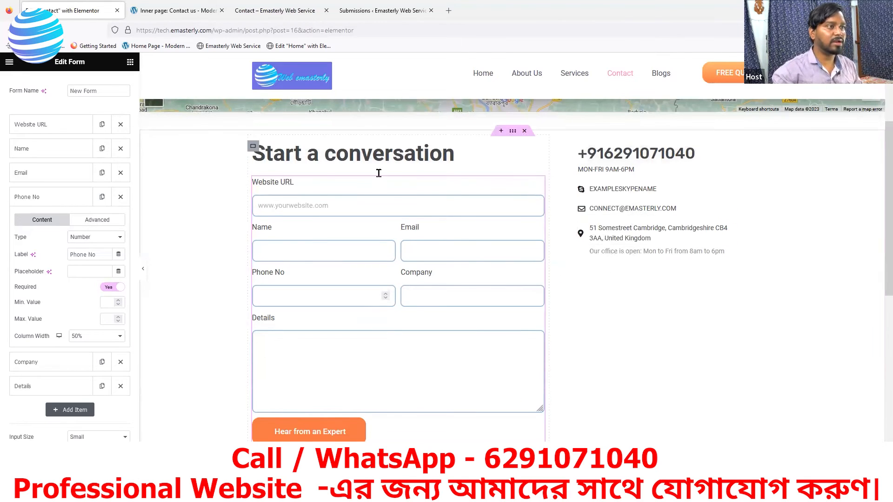
scroll(378, 174, up, 2)
scroll(505, 274, up, 1)
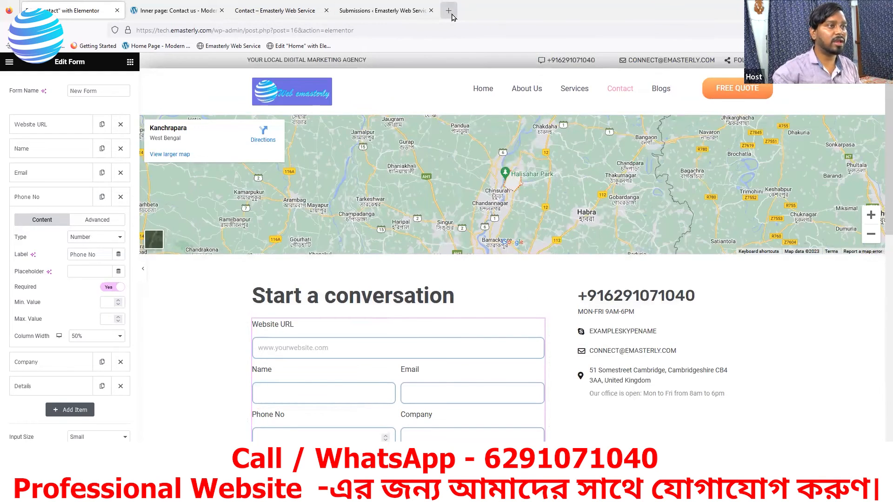
Step: From the WordPress Pages list, open the Services page with Edit with Elementor
key(ctrl+t)
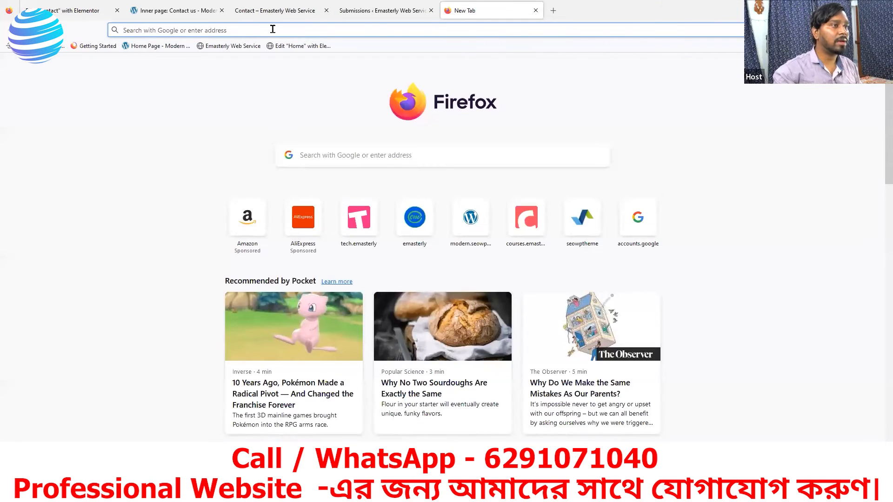
click(380, 11)
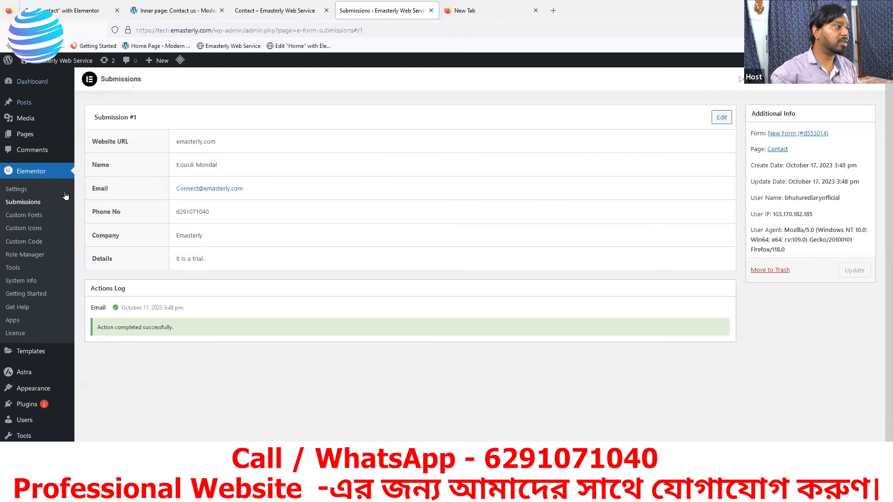
click(24, 137)
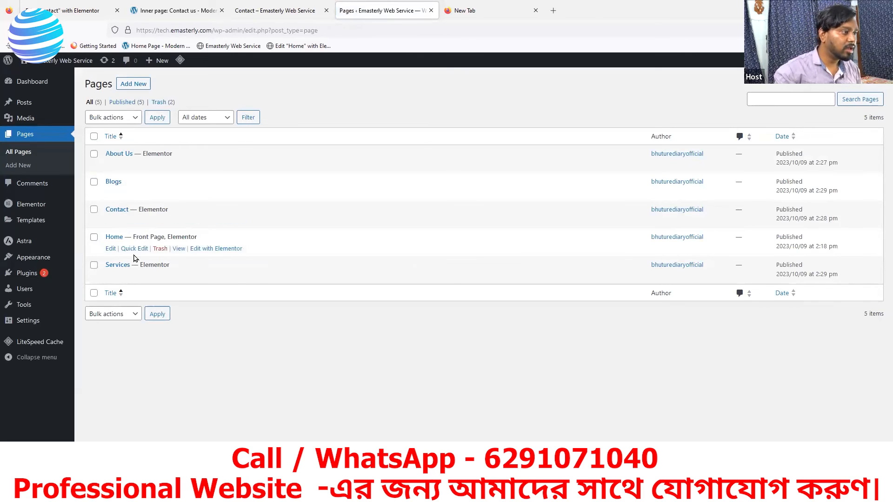
click(110, 277)
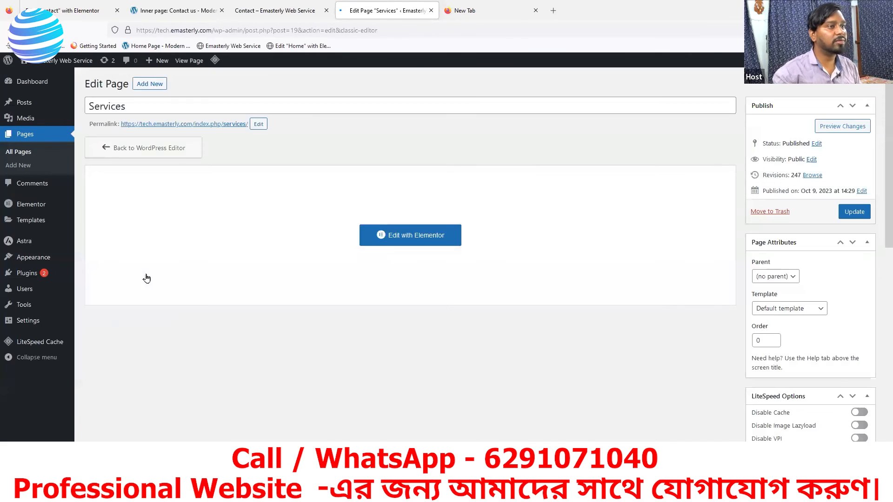
click(407, 237)
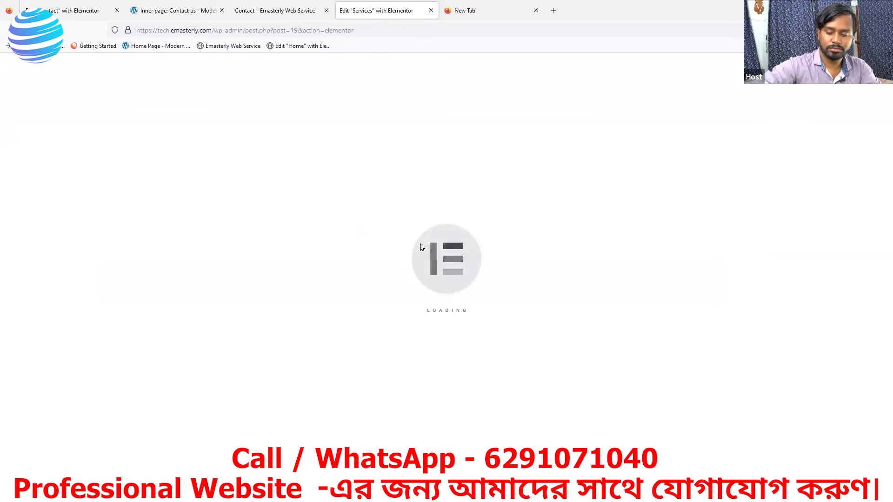
Step: Paste the copied contact form onto the Services page and delete the old form's container
scroll(442, 269, down, 15)
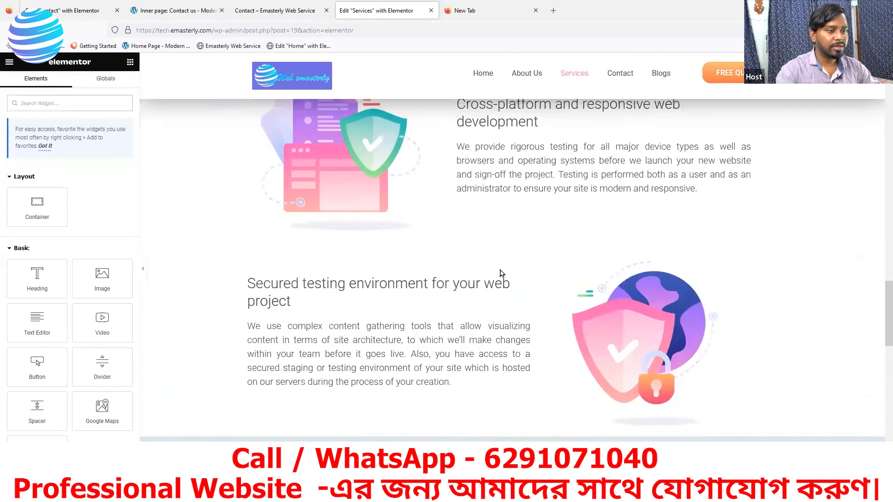
scroll(544, 243, up, 2)
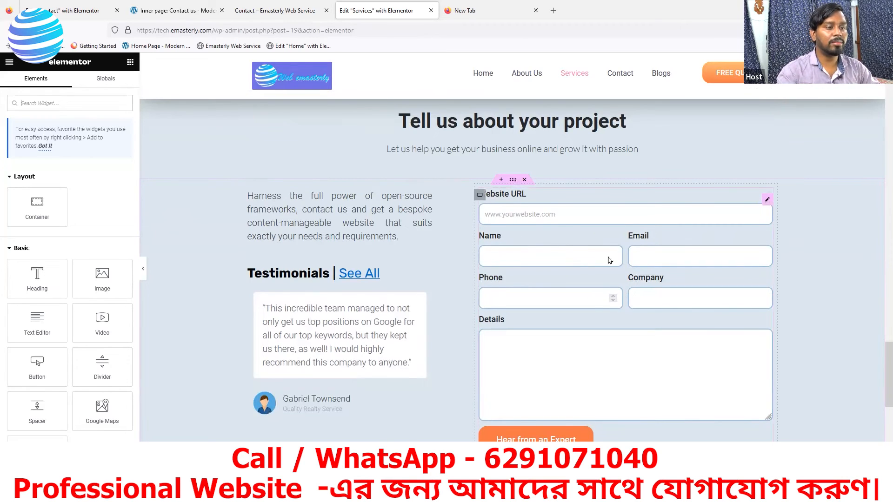
scroll(610, 260, down, 1)
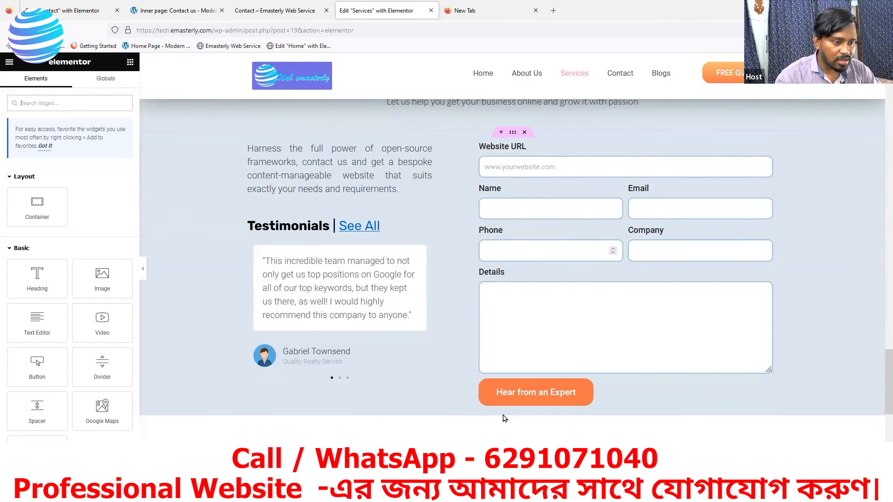
right_click(505, 416)
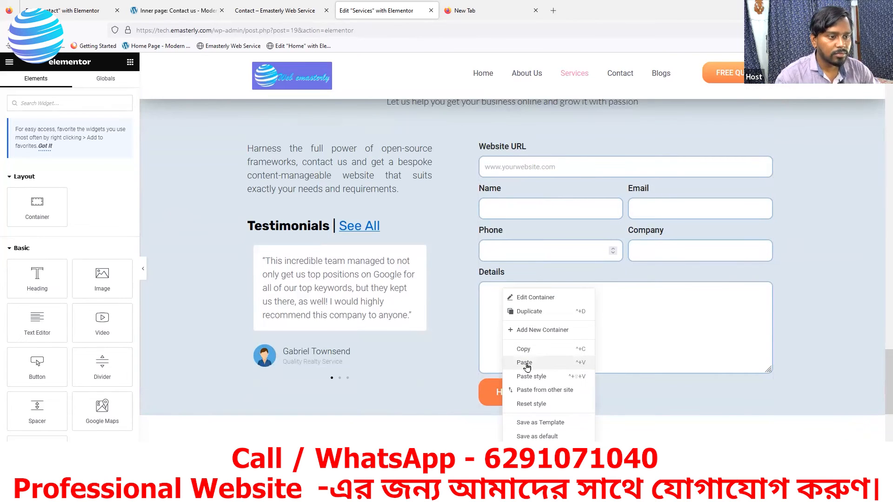
click(525, 363)
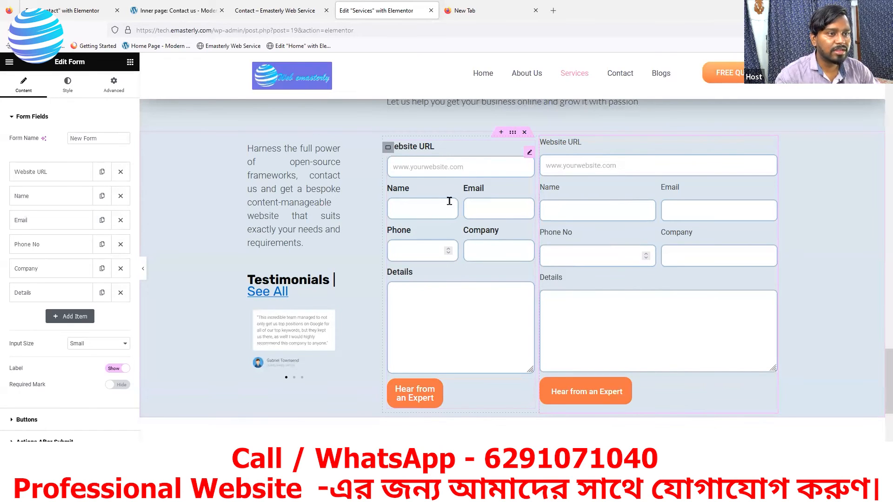
right_click(390, 152)
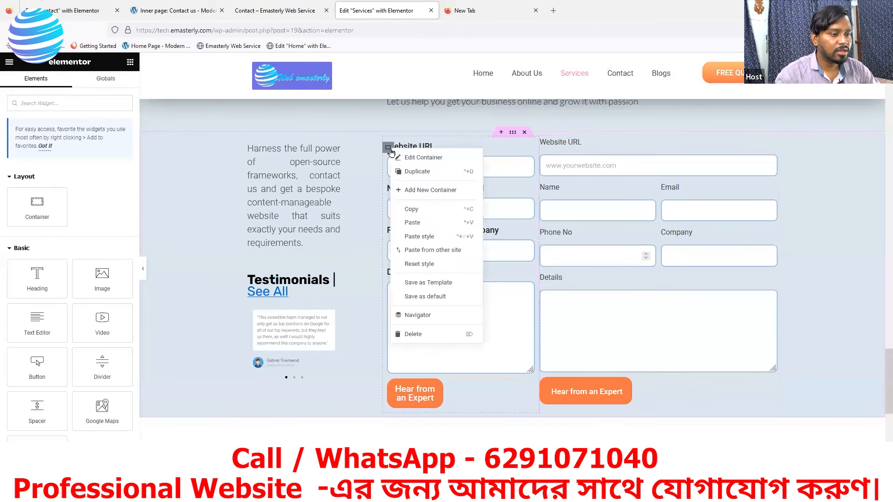
click(418, 335)
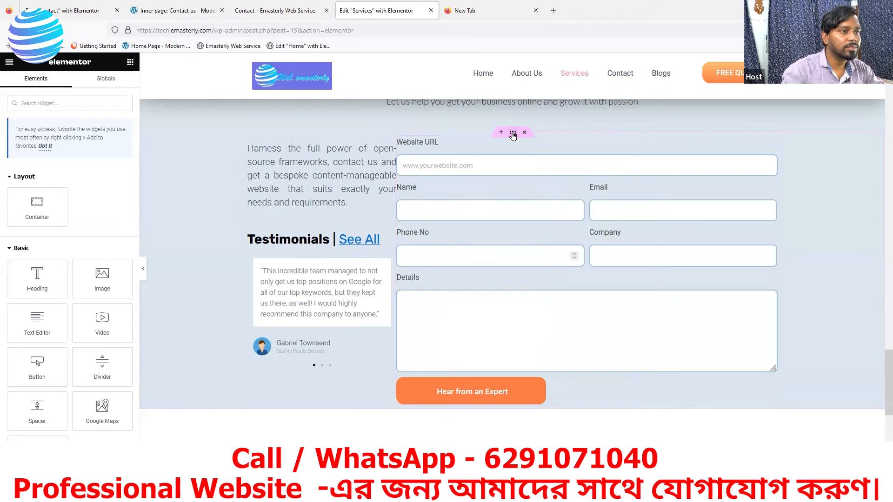
Step: Give the project section about 16 px left margin and drop an empty Container into the form section
click(512, 133)
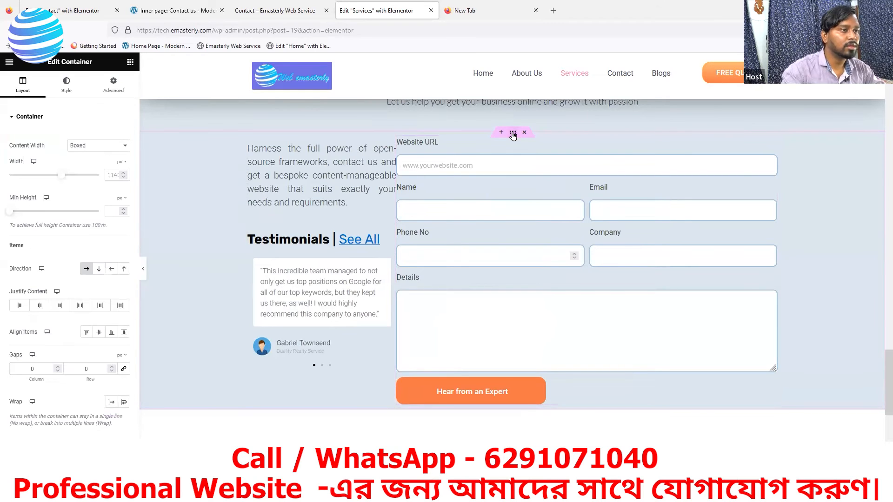
click(114, 83)
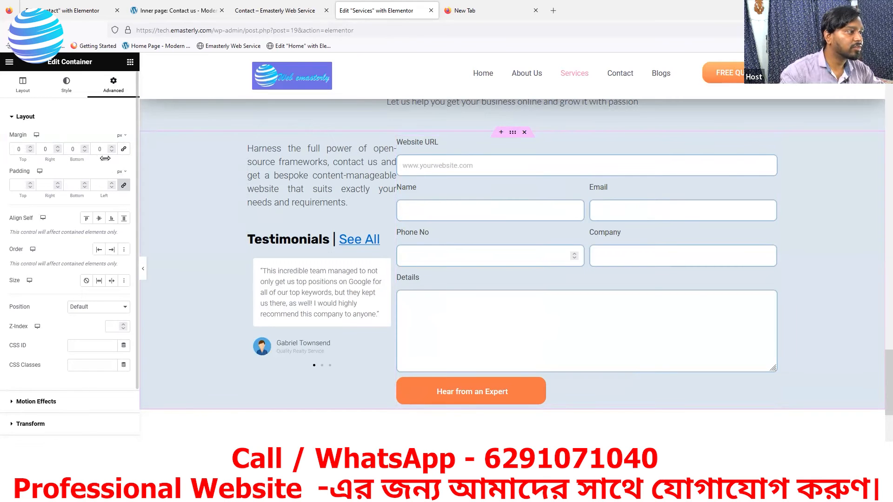
click(112, 147)
click(112, 147)
click(112, 147)
click(112, 147)
click(111, 147)
click(111, 147)
click(111, 147)
click(112, 146)
click(112, 147)
click(111, 147)
click(111, 147)
click(111, 147)
click(111, 147)
click(111, 147)
click(112, 147)
click(112, 147)
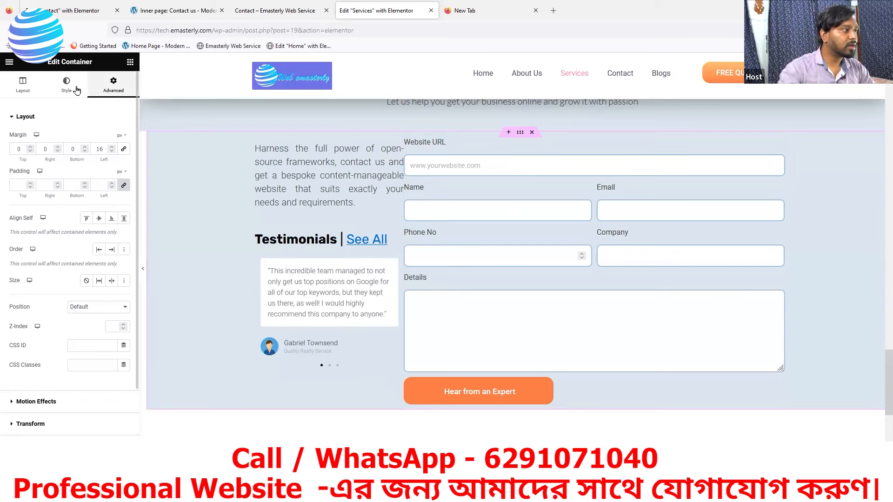
click(130, 62)
drag(27, 202, 414, 191)
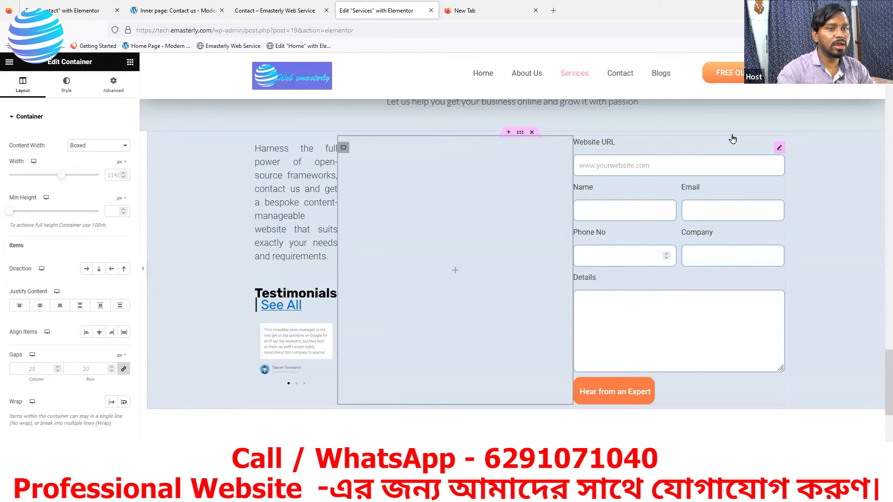
Step: Move the contact form into the new container and set the intro/testimonials column width to 45%
drag(777, 146, 398, 182)
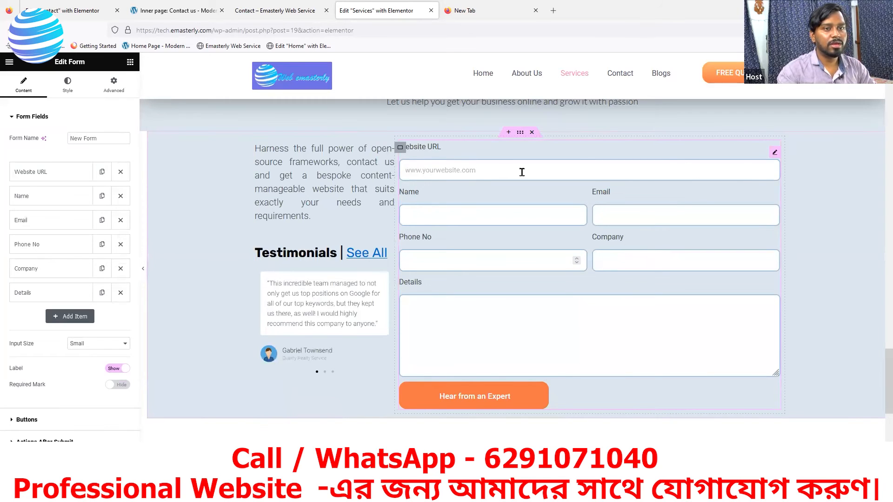
click(400, 148)
mouse_move(64, 178)
mouse_down()
mouse_move(25, 180)
mouse_move(50, 179)
mouse_up()
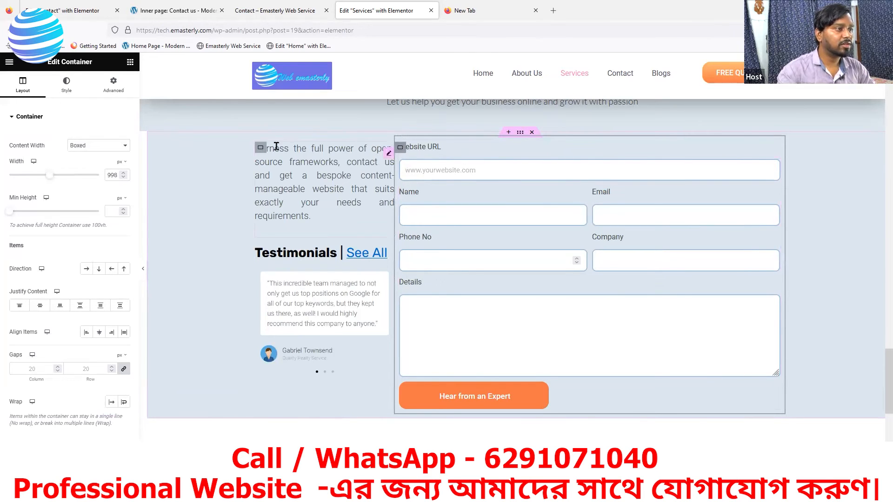
click(260, 148)
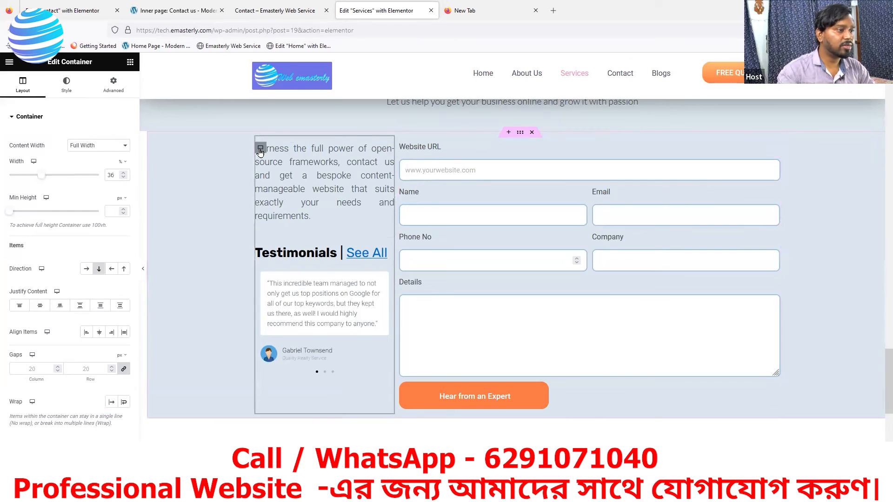
click(47, 175)
drag(50, 178, 51, 178)
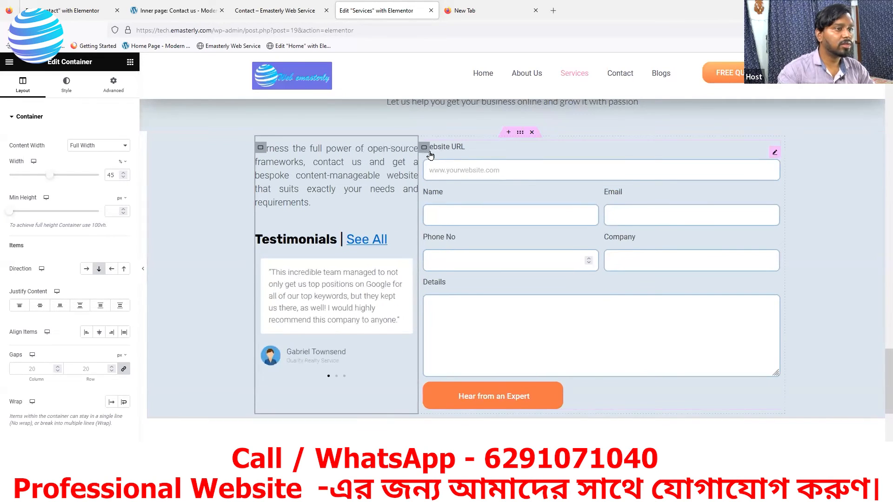
Step: Set the form container's Advanced Margin Left to 69
click(425, 148)
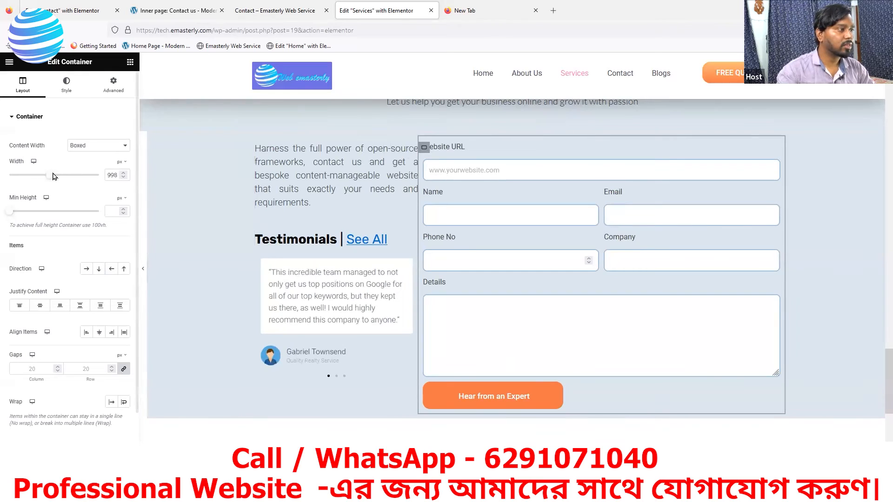
click(115, 88)
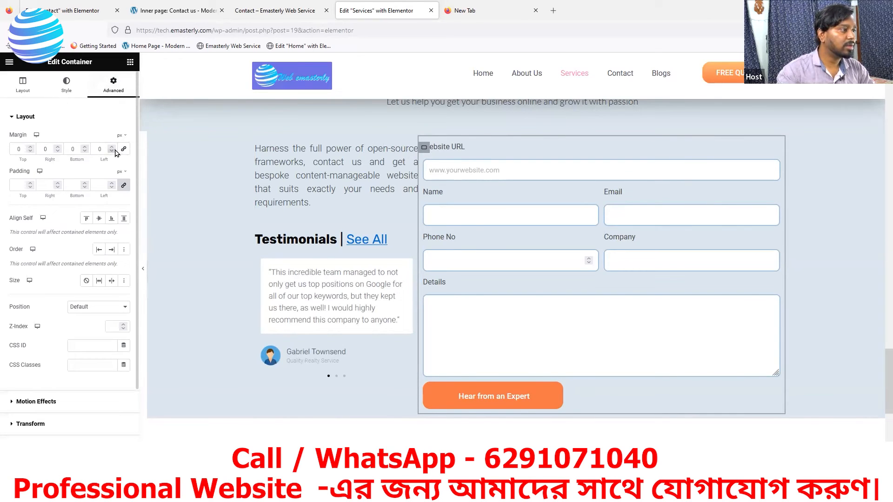
click(112, 148)
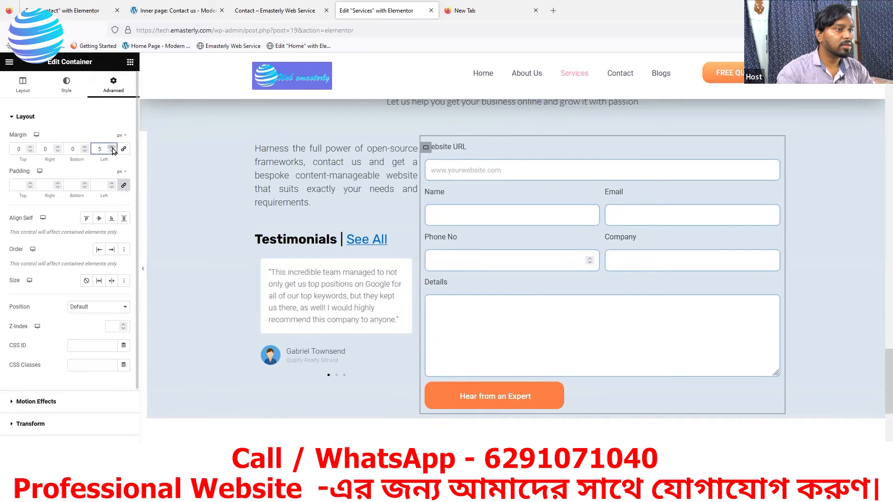
drag(112, 148, 112, 148)
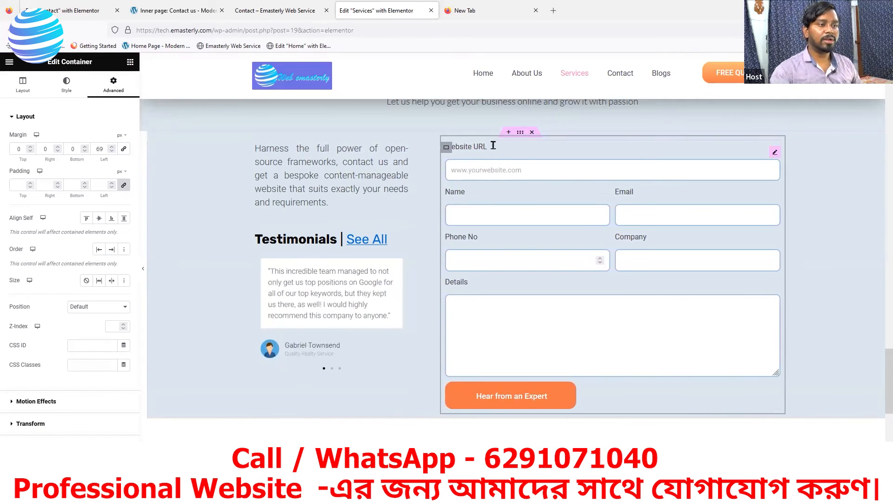
scroll(525, 127, down, 3)
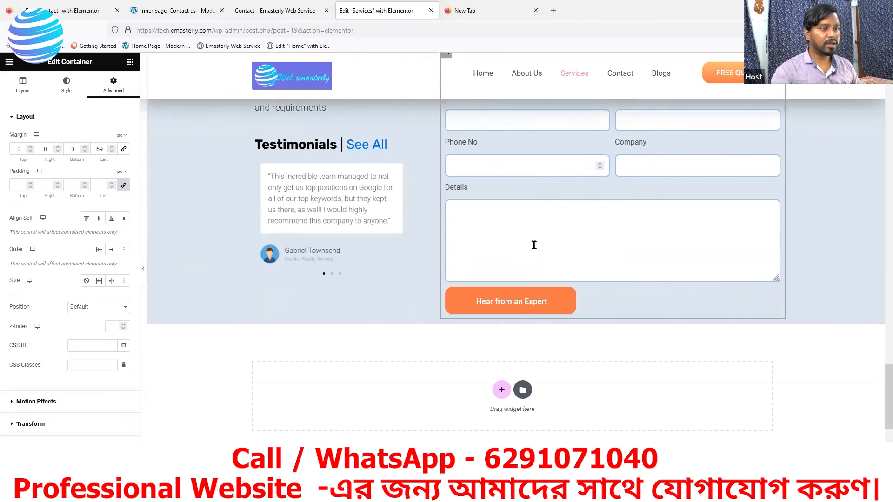
scroll(488, 203, up, 4)
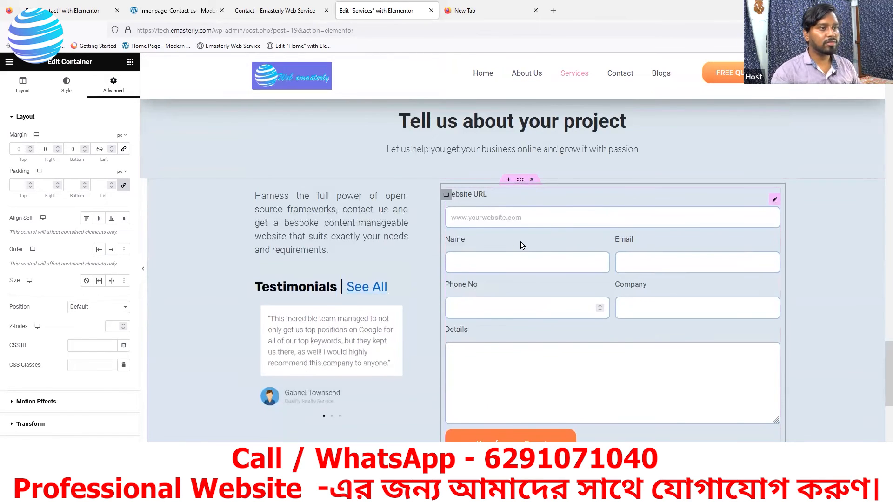
scroll(558, 252, up, 4)
scroll(353, 368, down, 4)
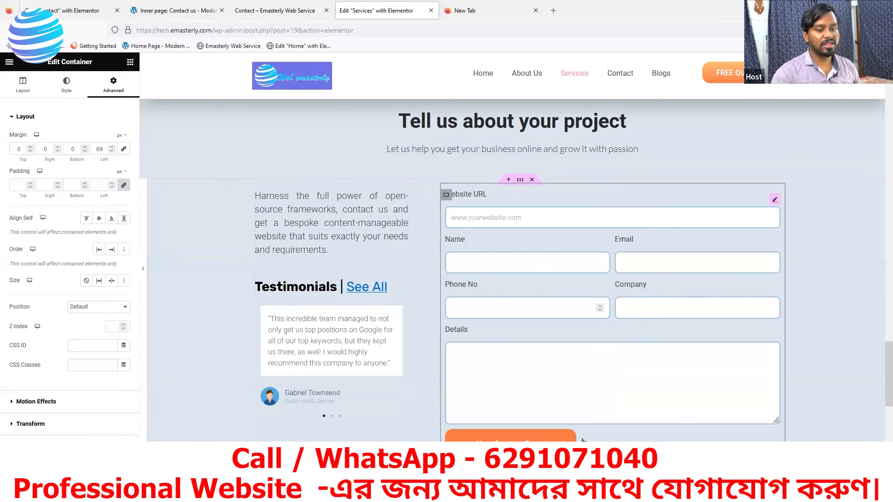
scroll(378, 343, down, 3)
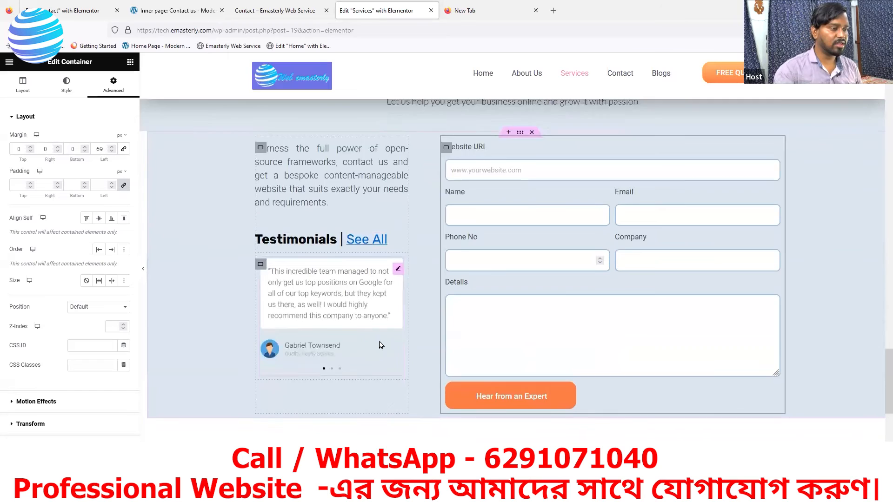
Step: Add a two-column row below the form and narrow its left column to 33%
click(501, 392)
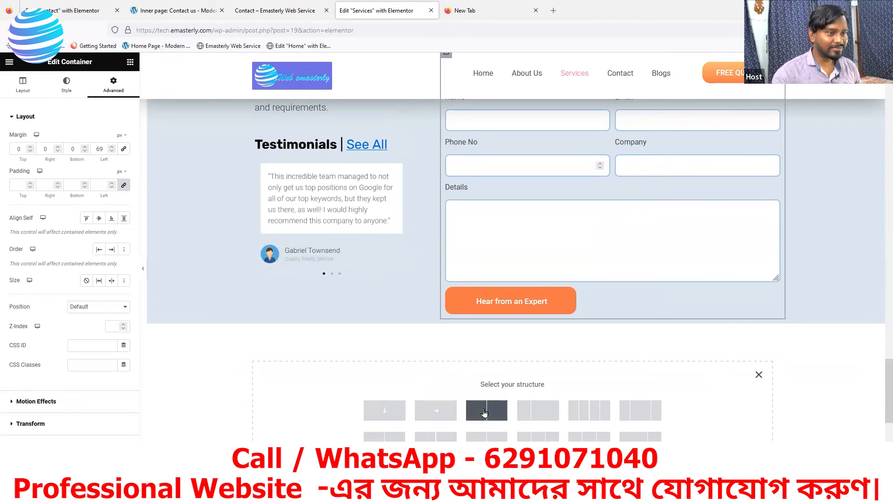
click(484, 413)
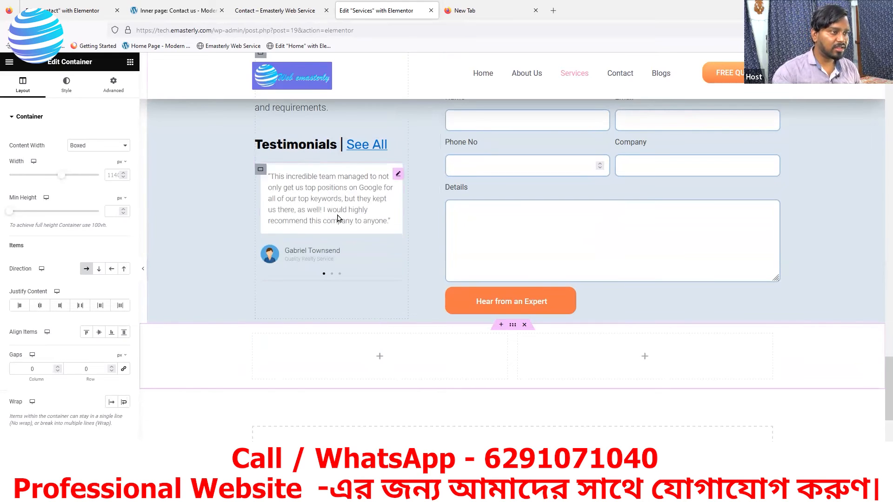
click(253, 342)
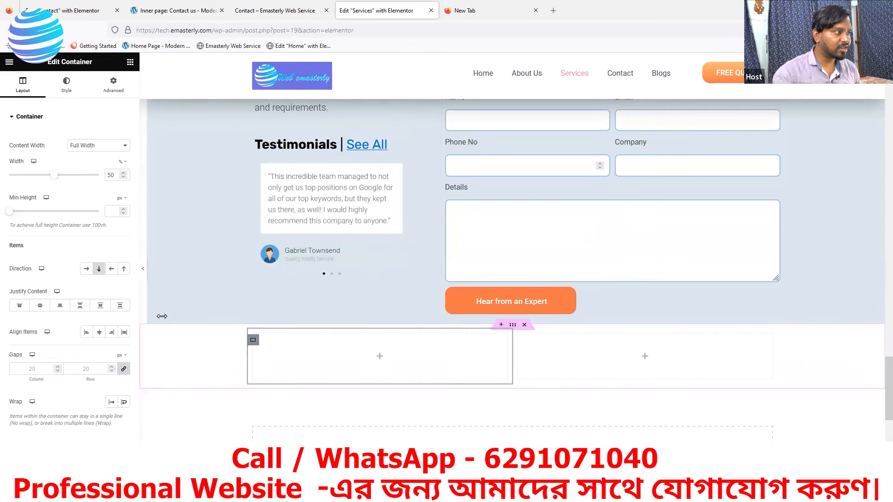
drag(55, 178, 42, 180)
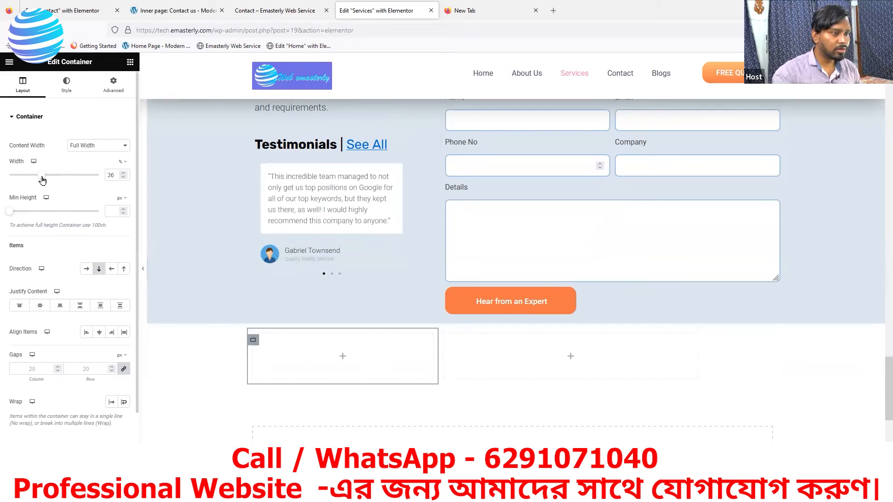
scroll(441, 358, up, 2)
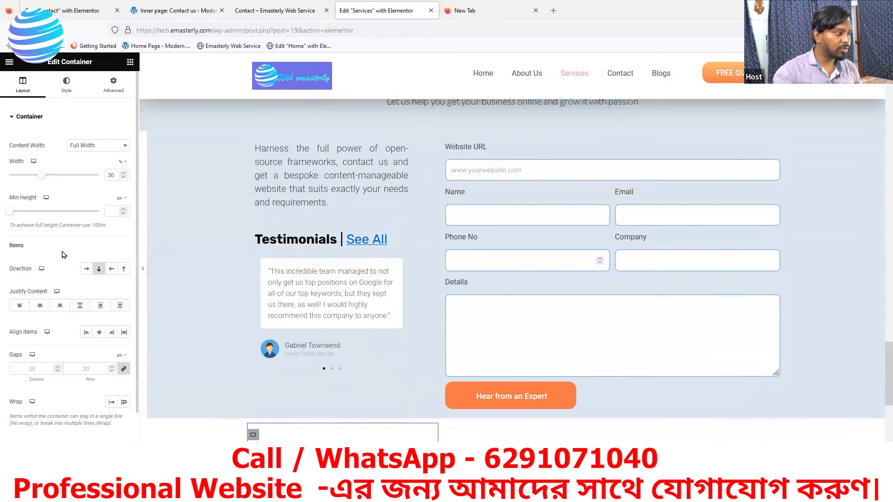
drag(42, 176, 38, 179)
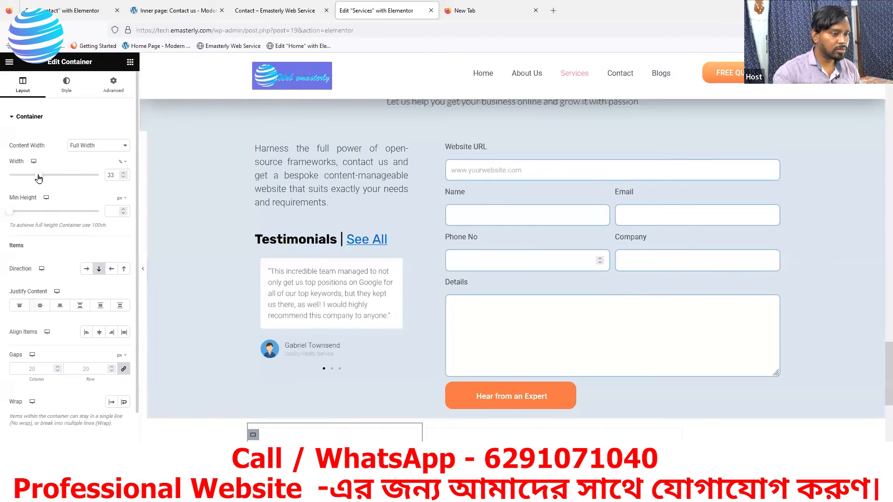
scroll(367, 325, down, 2)
scroll(372, 182, up, 2)
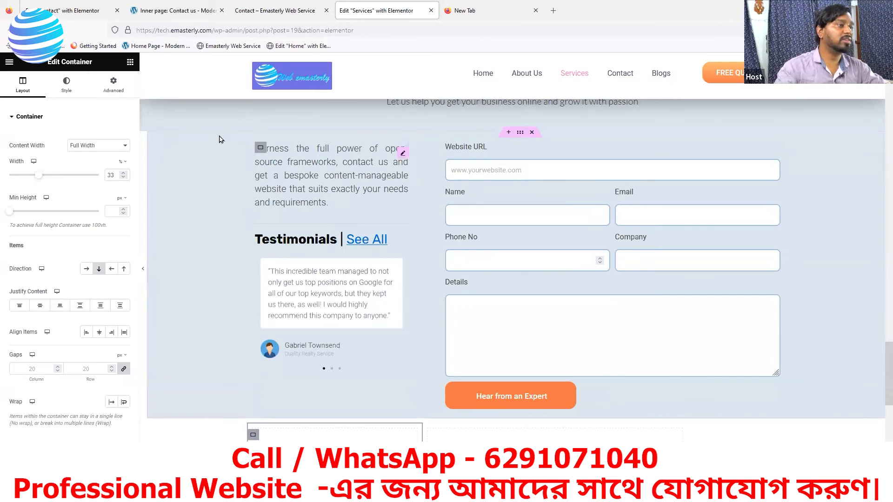
scroll(174, 173, down, 1)
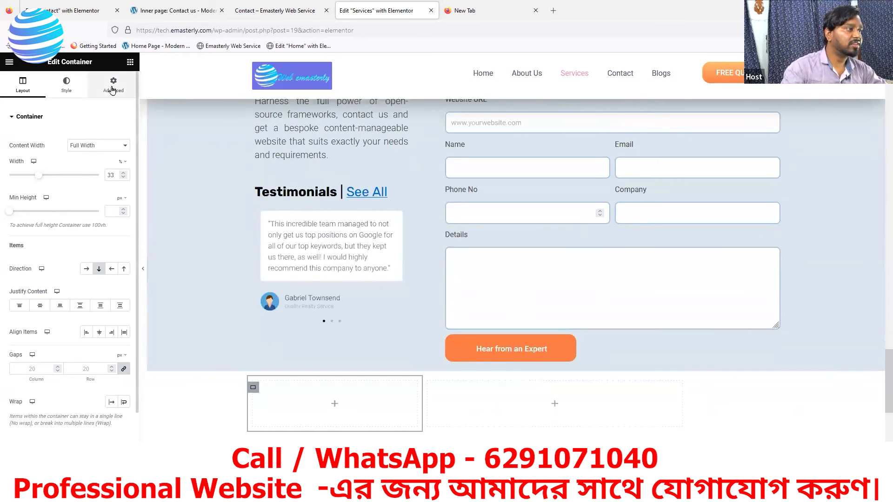
Step: Drop two Text Editor widgets, one below the other, into the left column
click(130, 62)
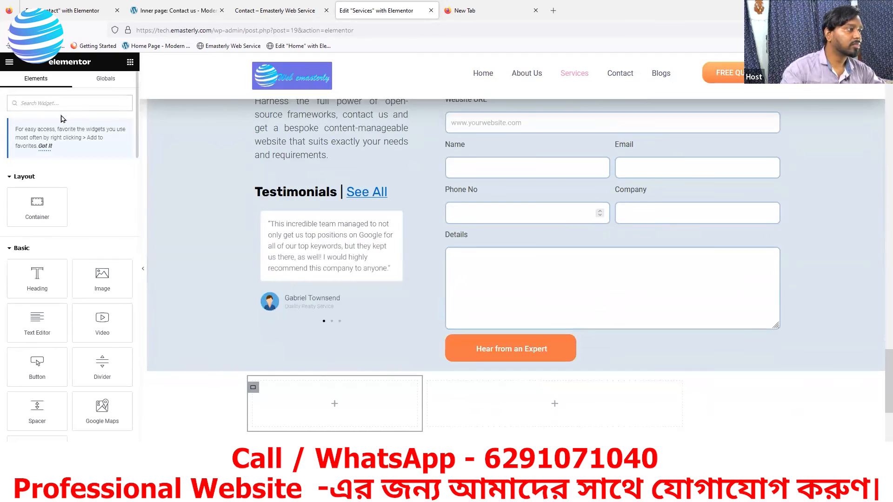
drag(45, 325, 321, 421)
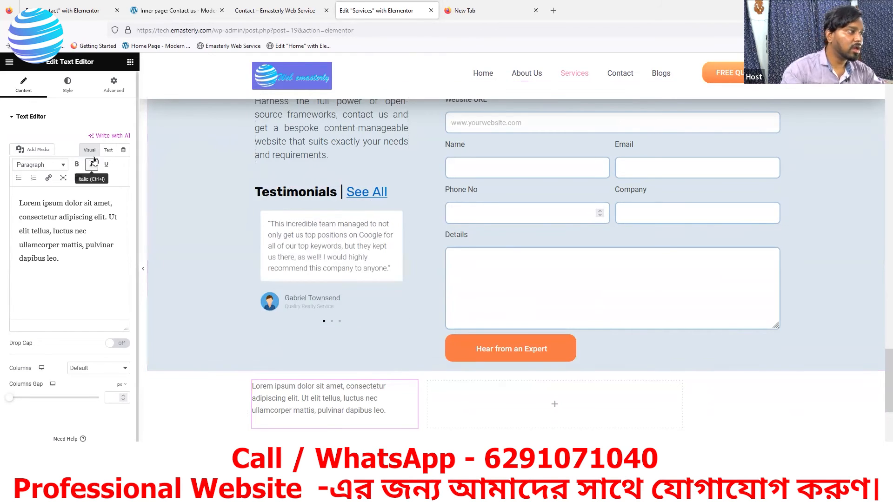
click(130, 64)
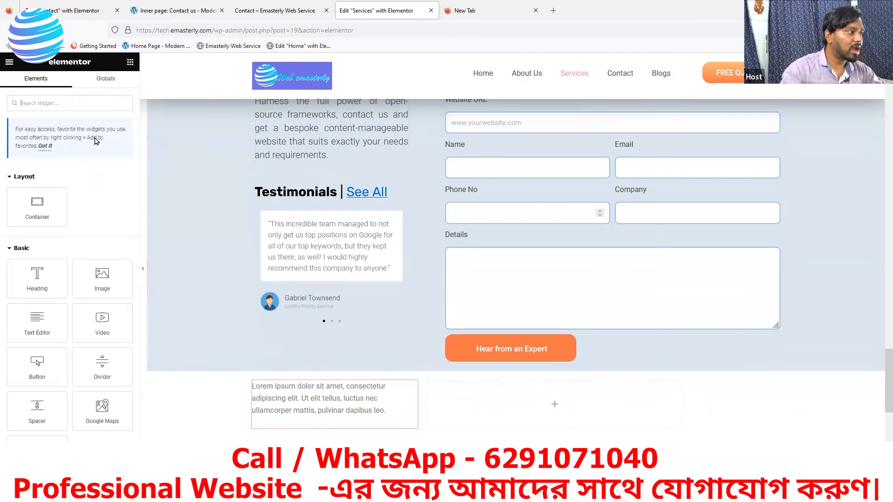
drag(33, 339, 305, 427)
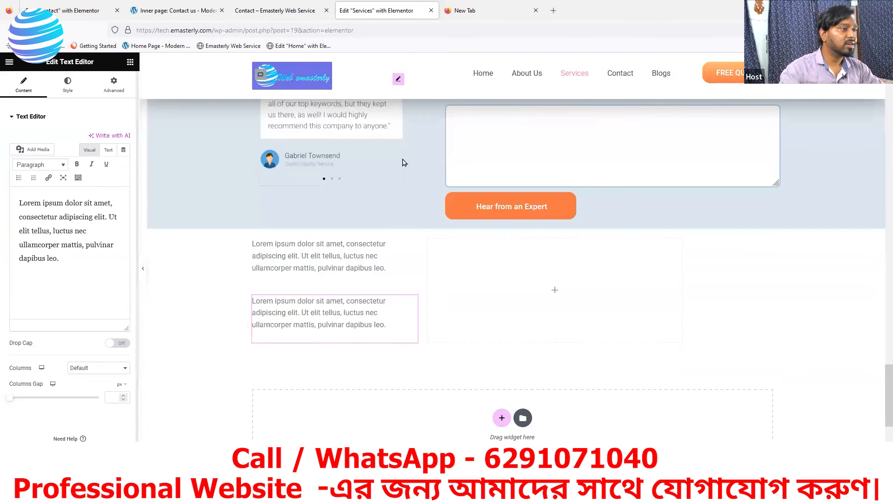
scroll(341, 198, up, 2)
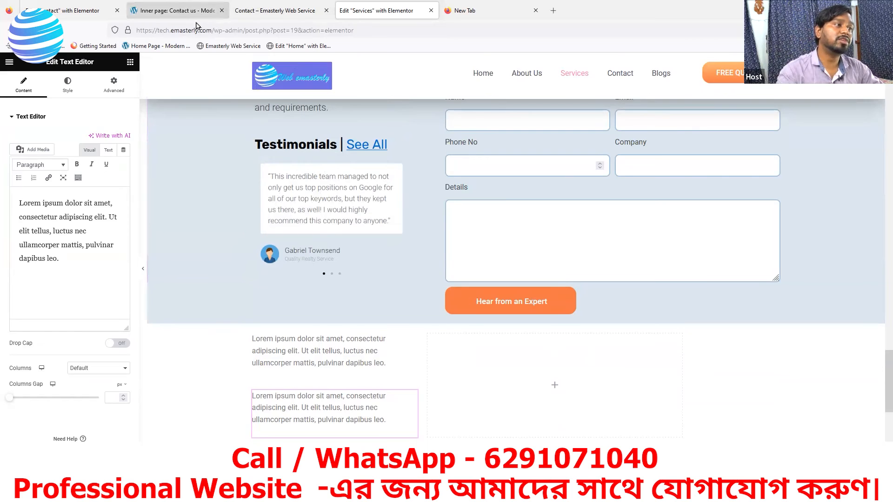
Step: On the demo site, open Services > Web Development and scroll to its form and Testimonials
click(196, 26)
scroll(460, 98, up, 4)
mouse_move(459, 97)
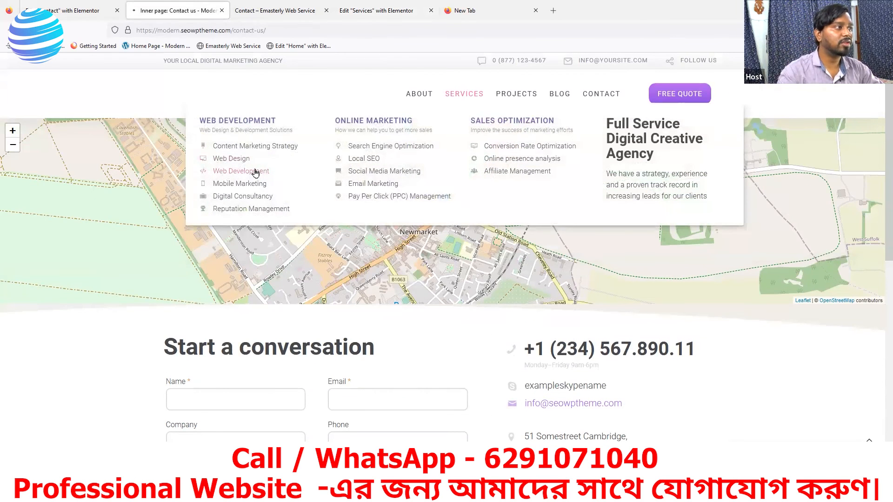
click(255, 172)
scroll(411, 251, down, 15)
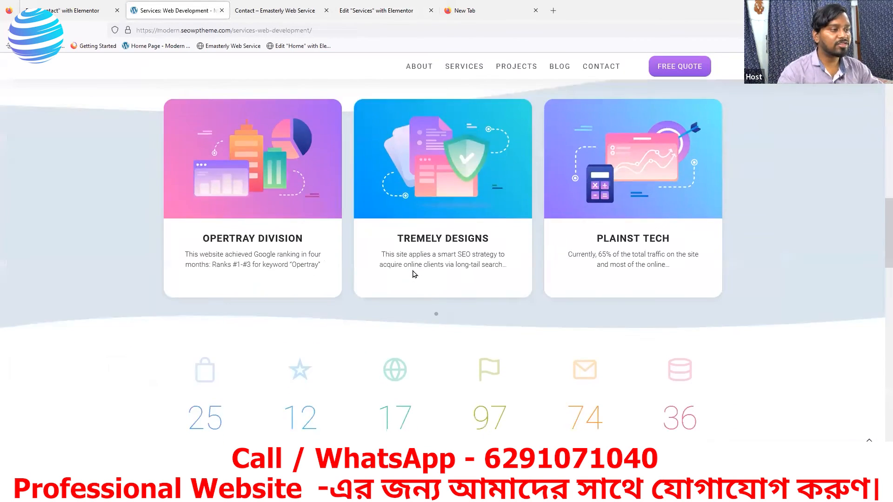
scroll(413, 274, down, 15)
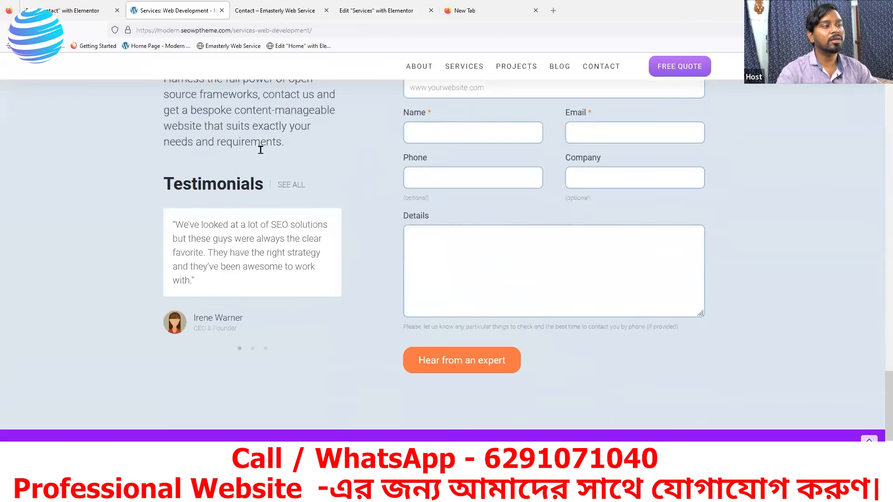
scroll(260, 150, down, 1)
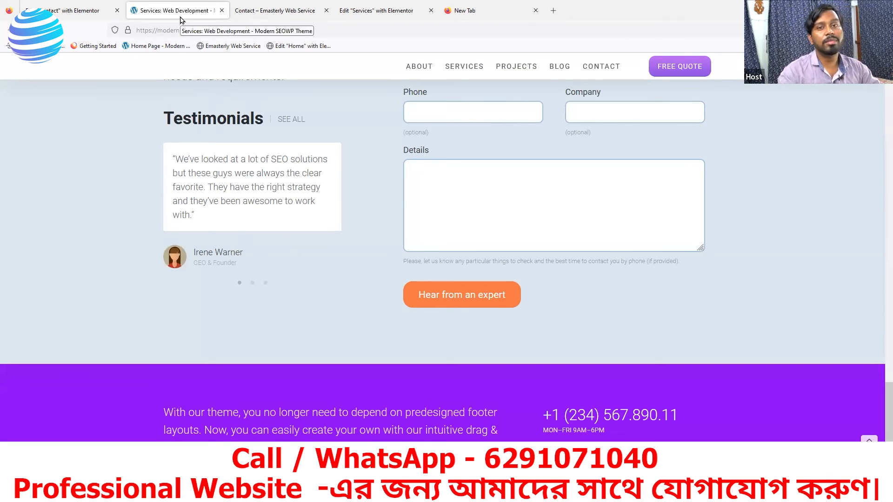
Step: Return to the Edit "Services" with Elementor tab
click(106, 19)
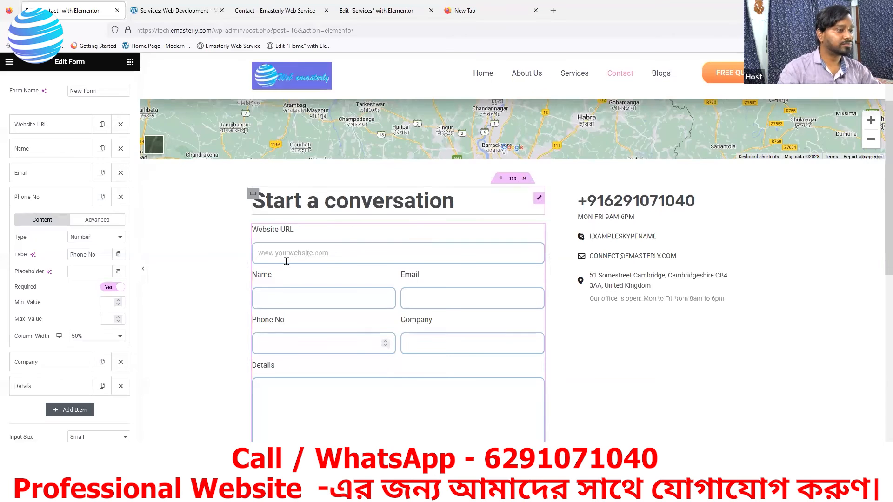
scroll(345, 263, down, 3)
scroll(311, 219, up, 4)
Step: Place an Image Carousel widget, found by searching 'image', under the copied intro text
click(380, 11)
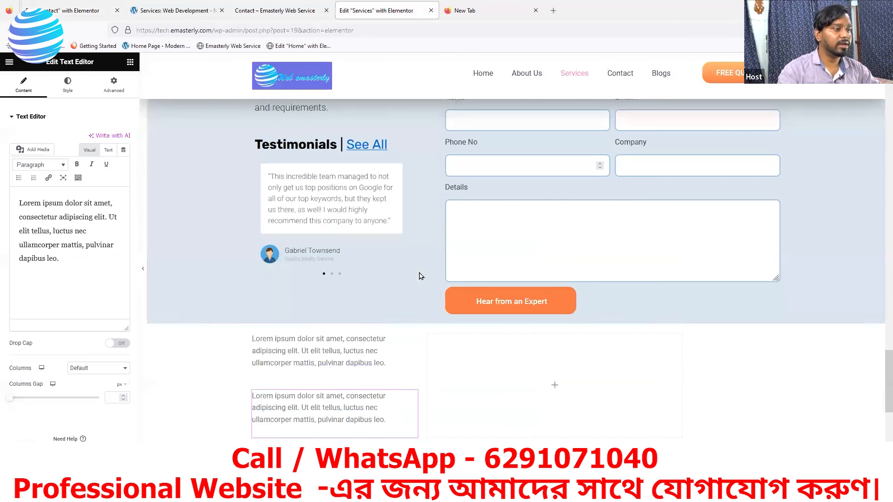
scroll(340, 366, down, 2)
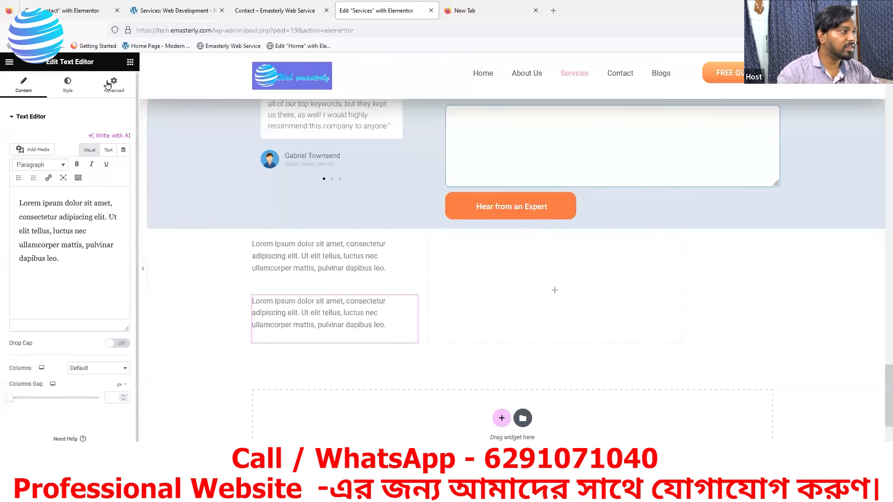
click(130, 61)
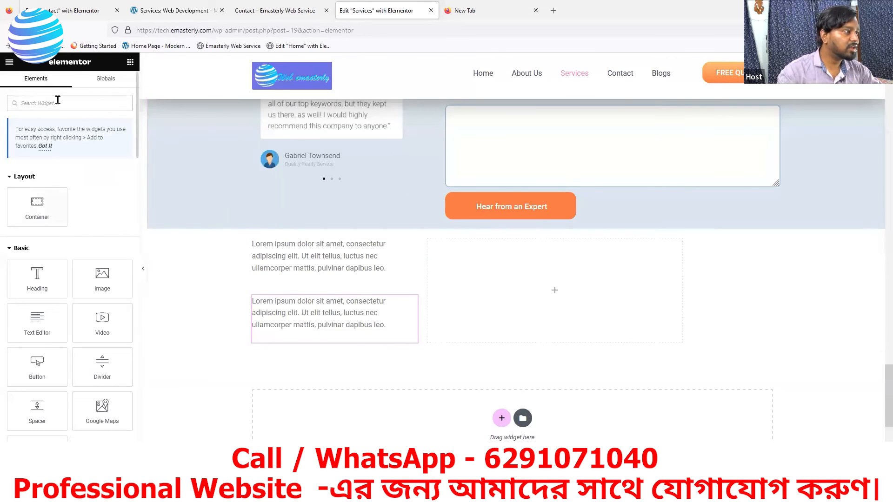
text(image)
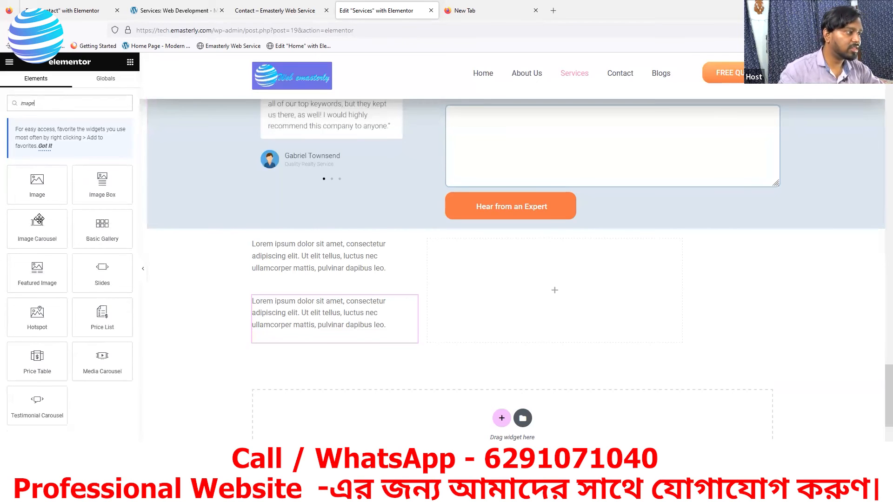
drag(37, 228, 316, 344)
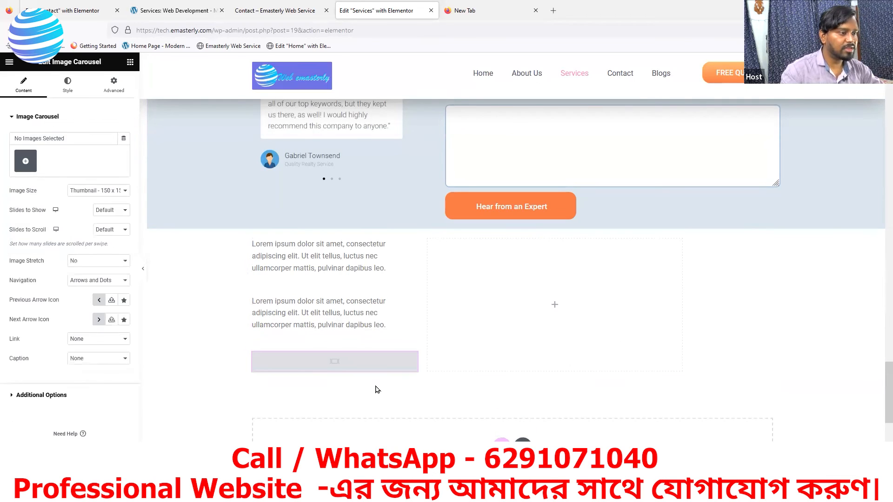
Step: Fill the carousel with a gallery of the three testimonial screenshots
click(22, 159)
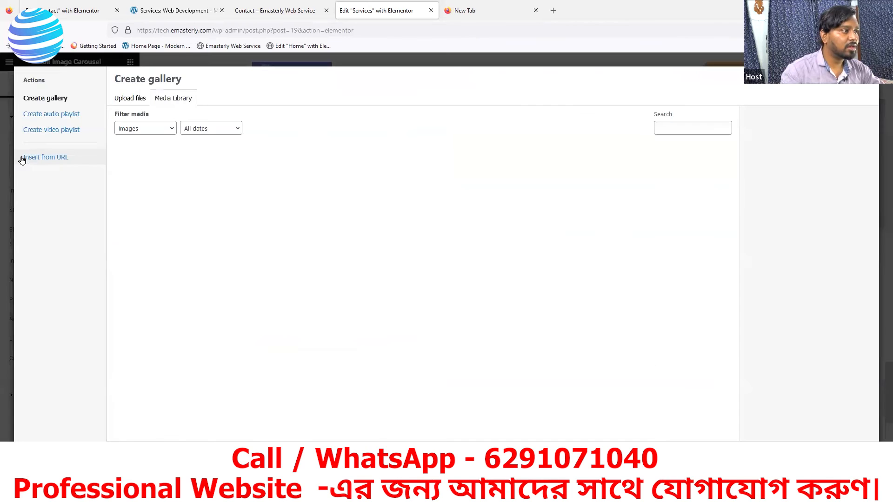
click(151, 174)
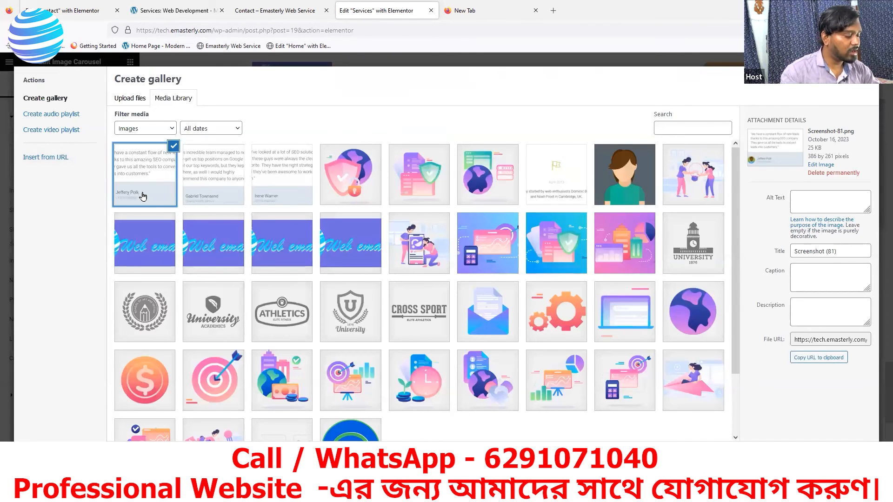
shift+click(282, 184)
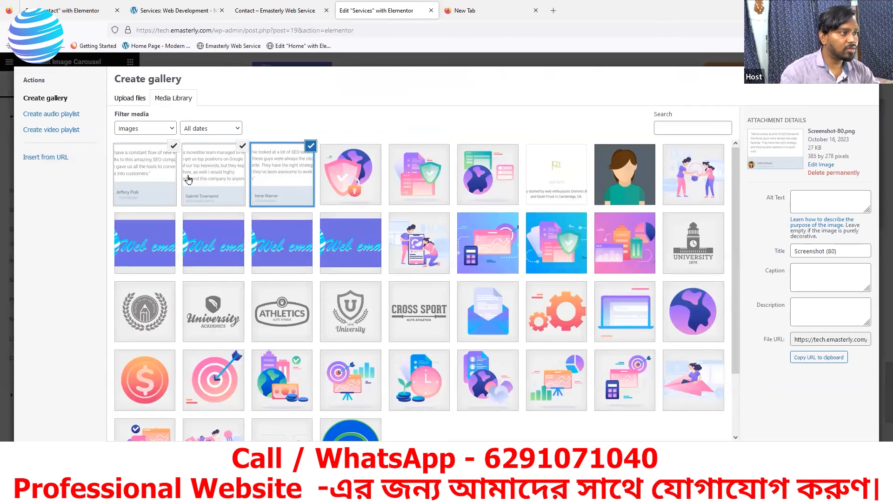
click(835, 456)
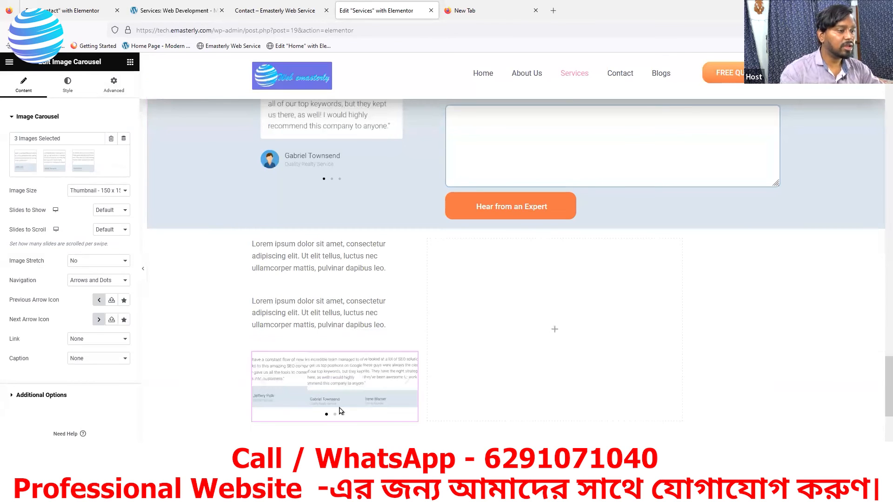
Step: Set the carousel's Slides to Show to 1 and Image Size to Full
scroll(341, 411, down, 2)
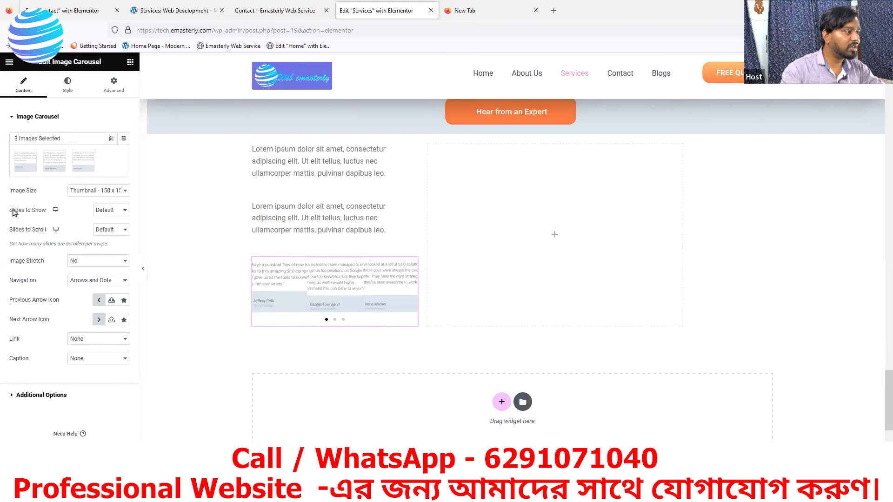
click(121, 210)
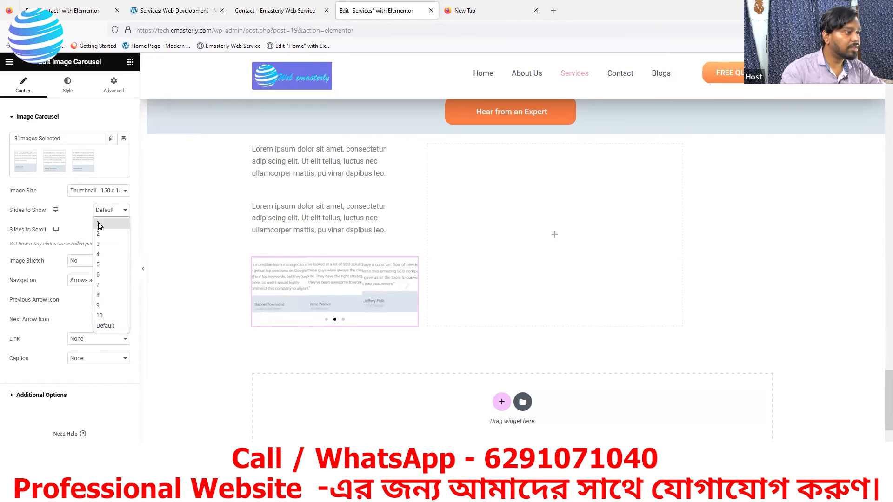
click(102, 224)
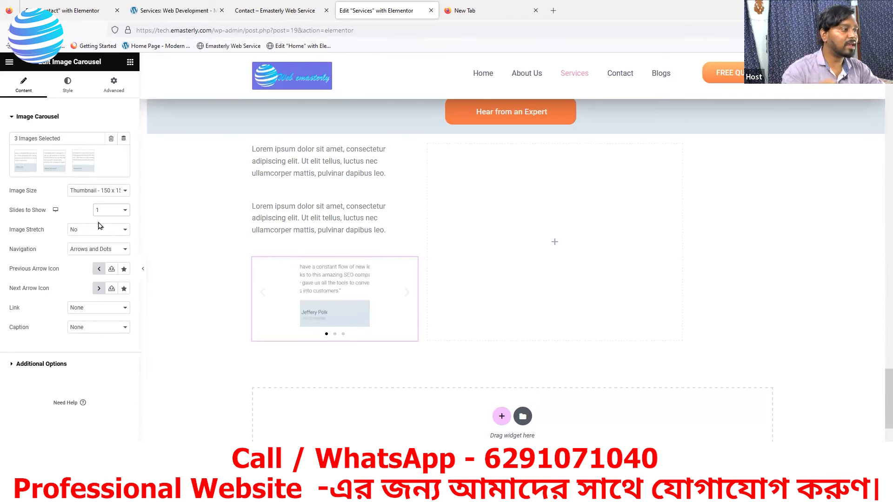
click(104, 192)
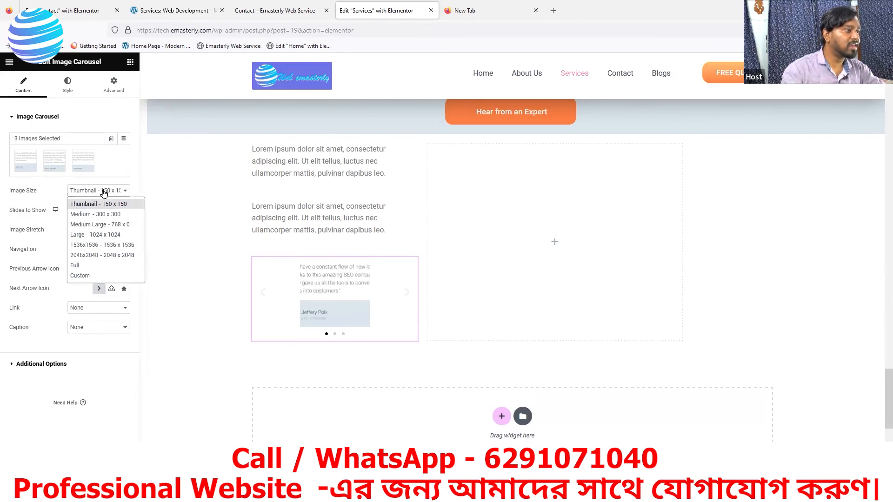
click(76, 265)
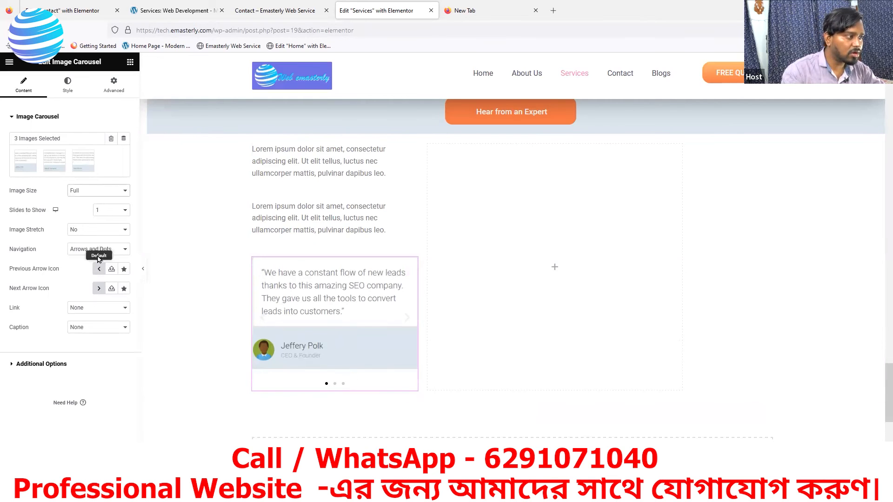
Step: After checking the reference site's testimonials, set carousel navigation to dots only
click(171, 11)
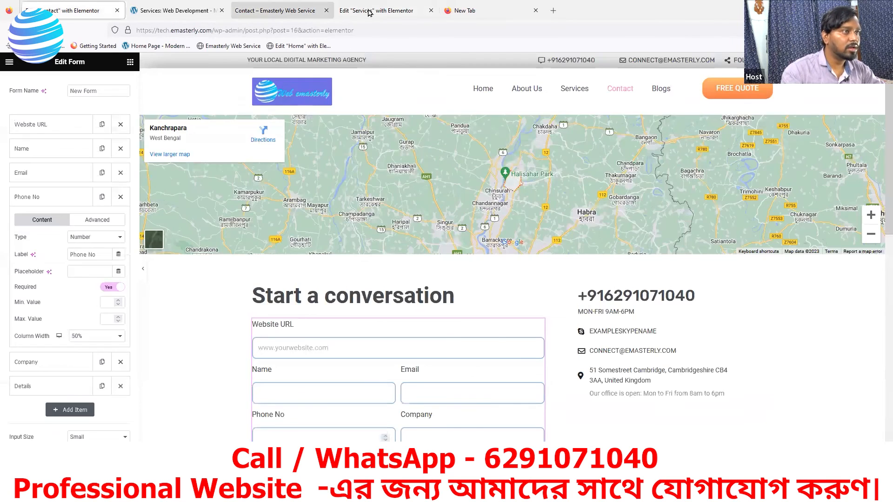
click(369, 11)
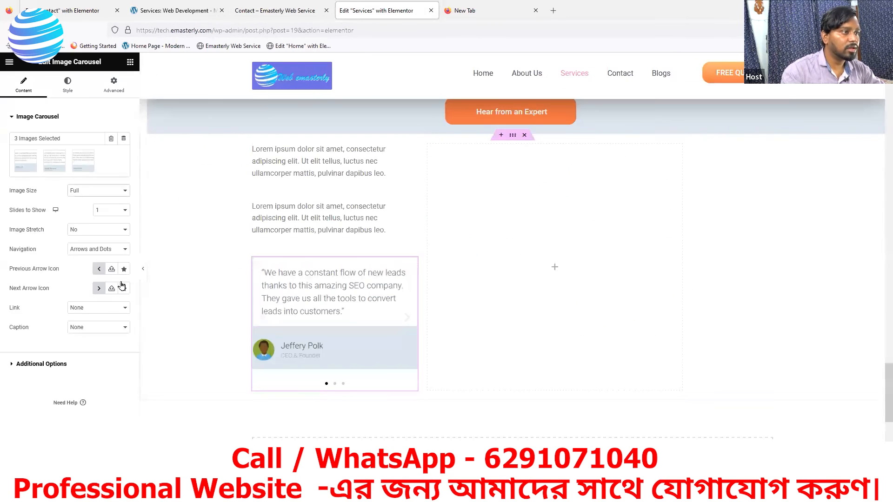
click(94, 251)
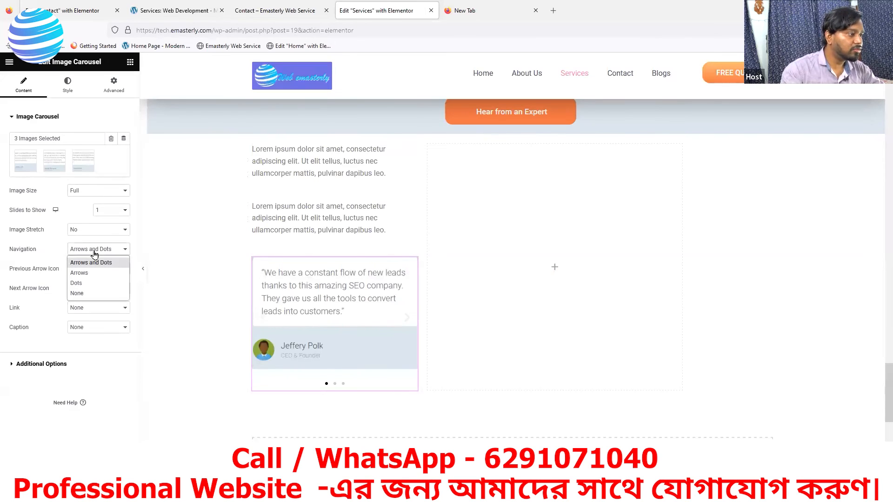
click(85, 285)
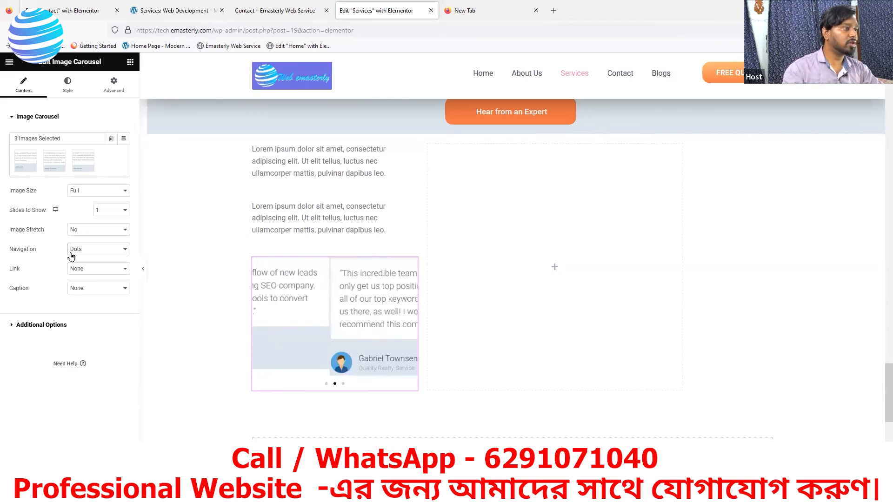
Step: Look through the carousel's Style and Advanced settings, including motion effects
click(68, 89)
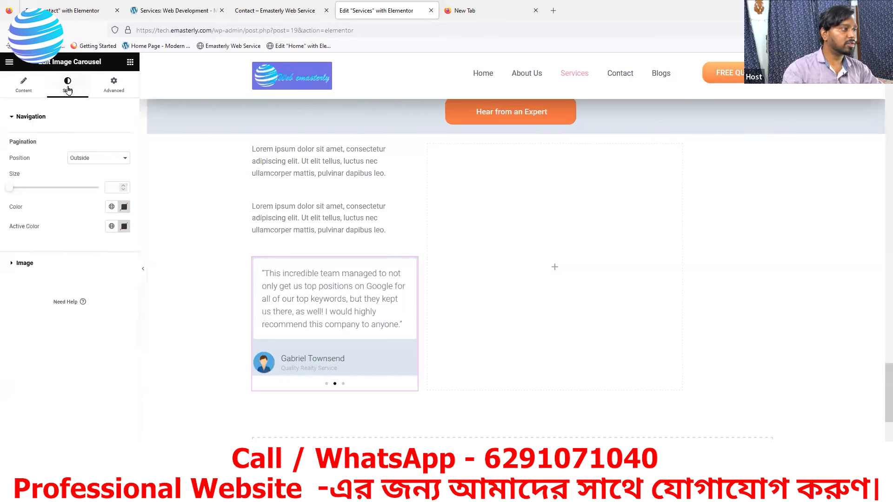
click(111, 86)
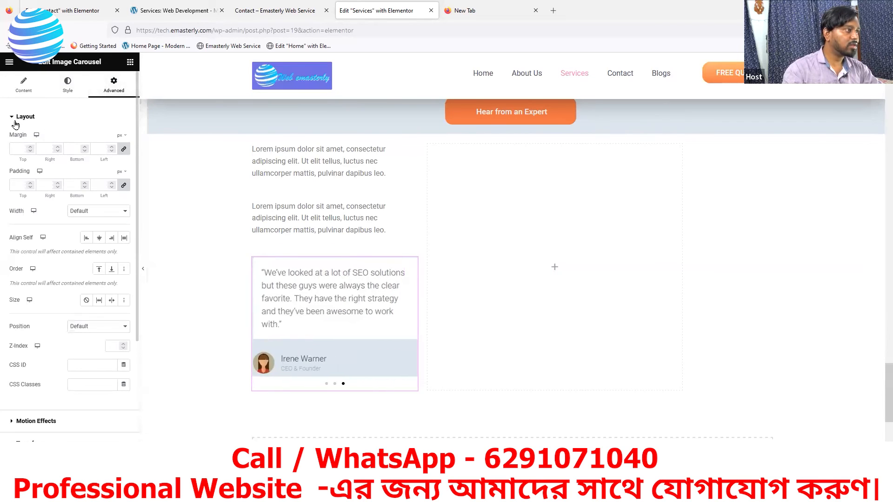
click(15, 120)
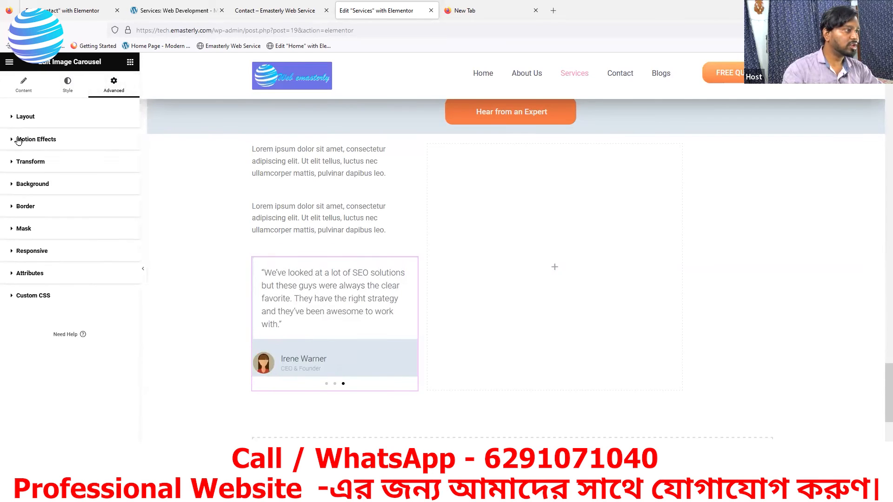
click(18, 141)
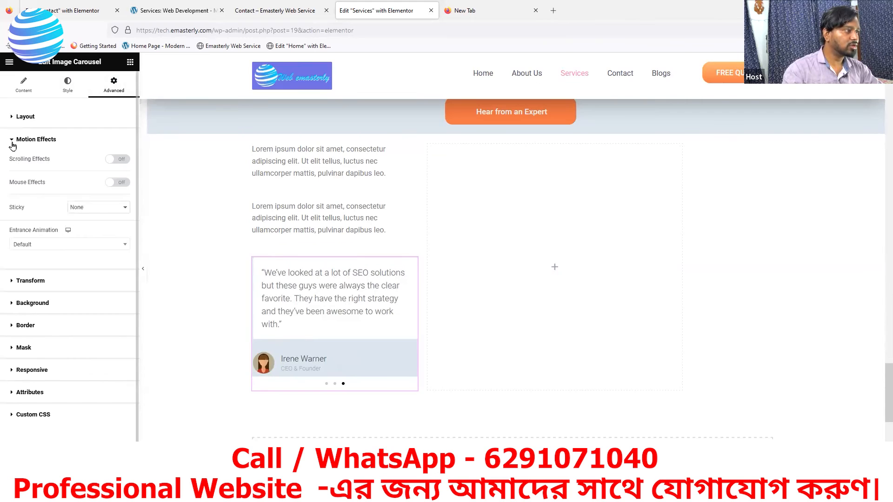
click(13, 146)
click(22, 85)
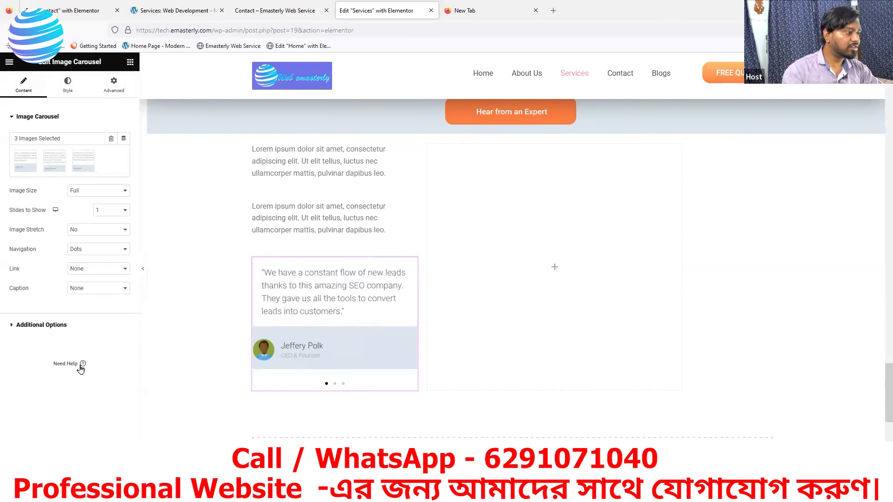
Step: Set both Autoplay and Infinite Loop to No in the carousel's Additional Options
click(28, 324)
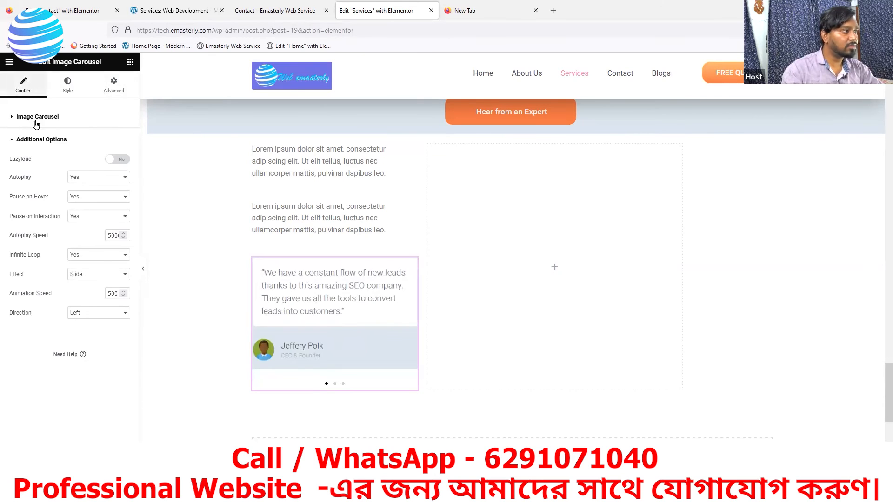
click(116, 180)
click(93, 201)
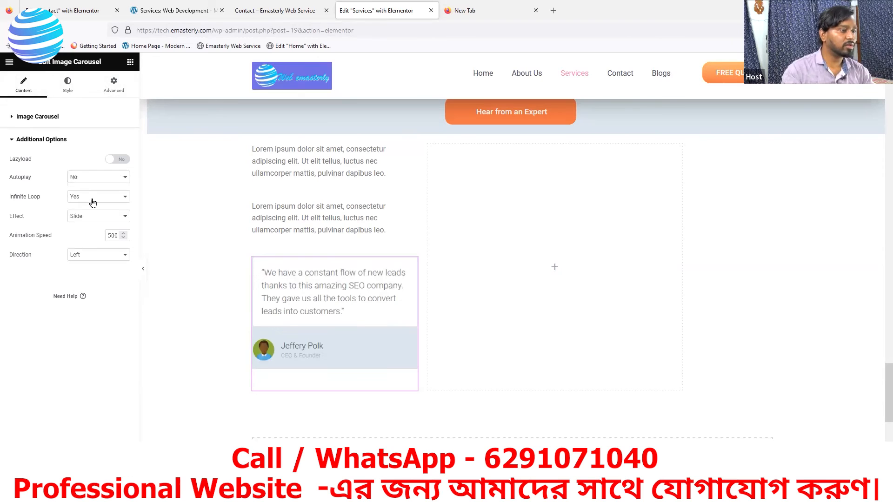
click(93, 201)
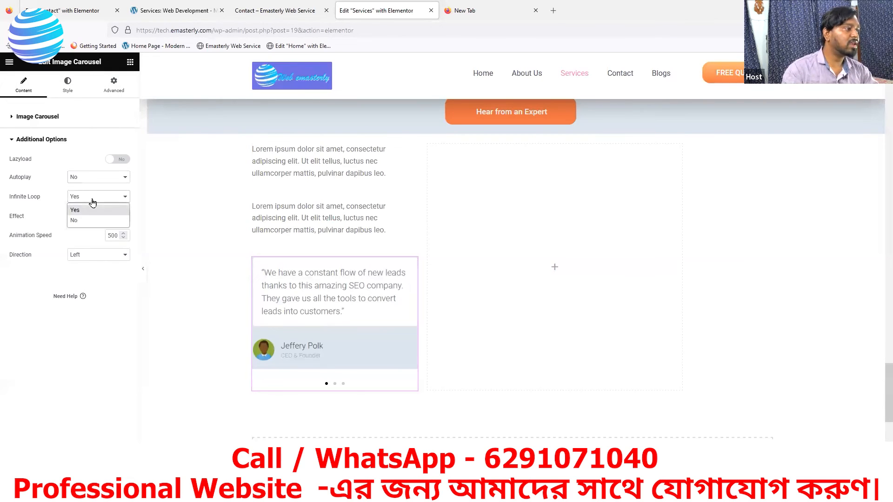
click(92, 217)
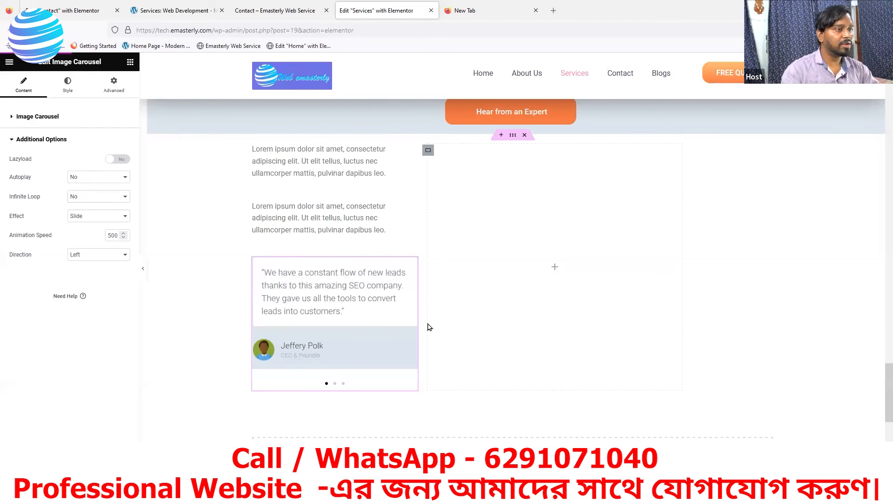
Step: Open the live Emasterly Services page in a new tab and review it
scroll(361, 300, up, 1)
scroll(360, 302, up, 5)
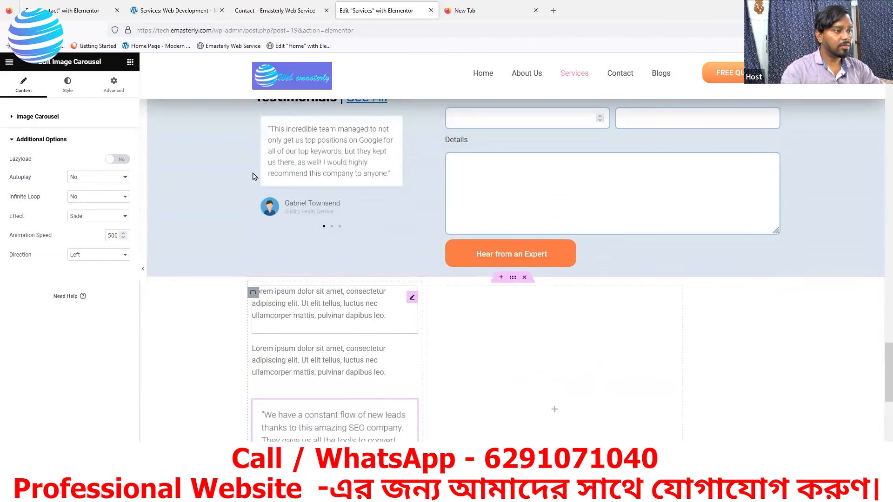
scroll(343, 152, up, 2)
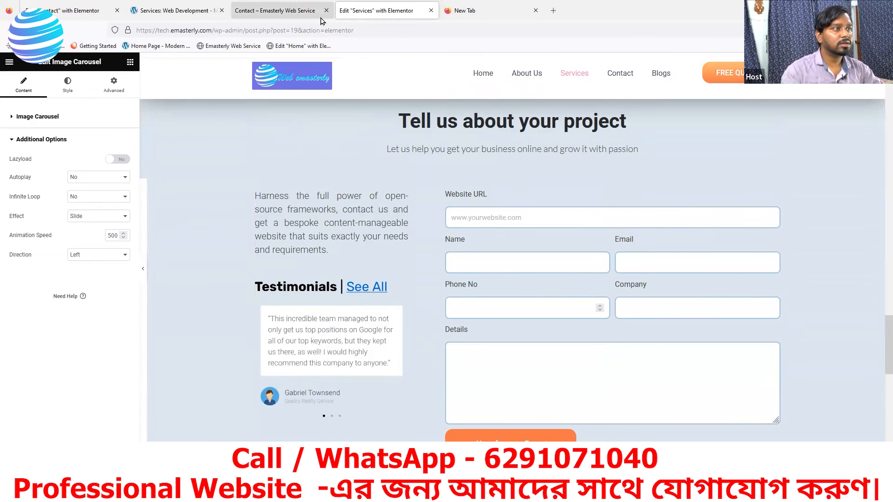
click(289, 14)
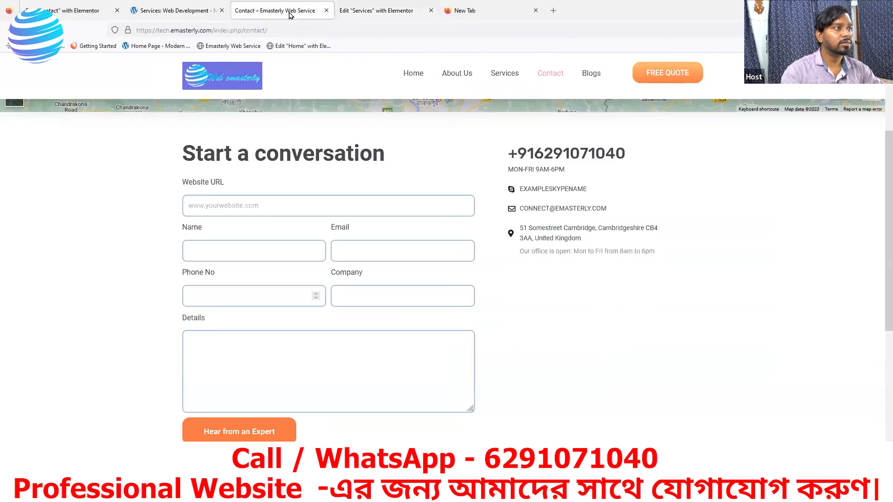
click(473, 12)
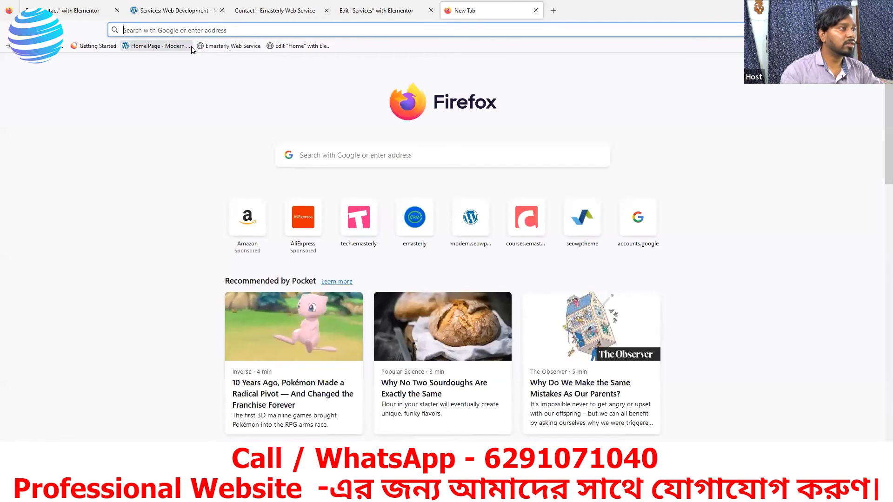
click(221, 46)
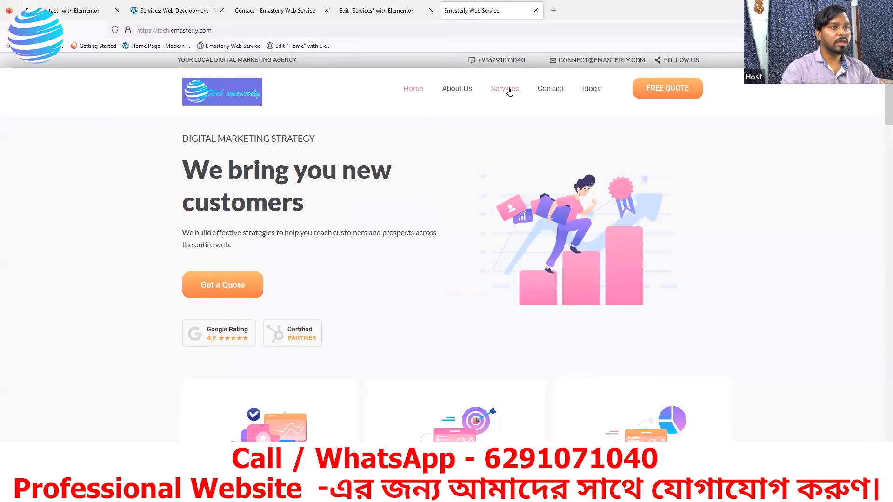
click(509, 91)
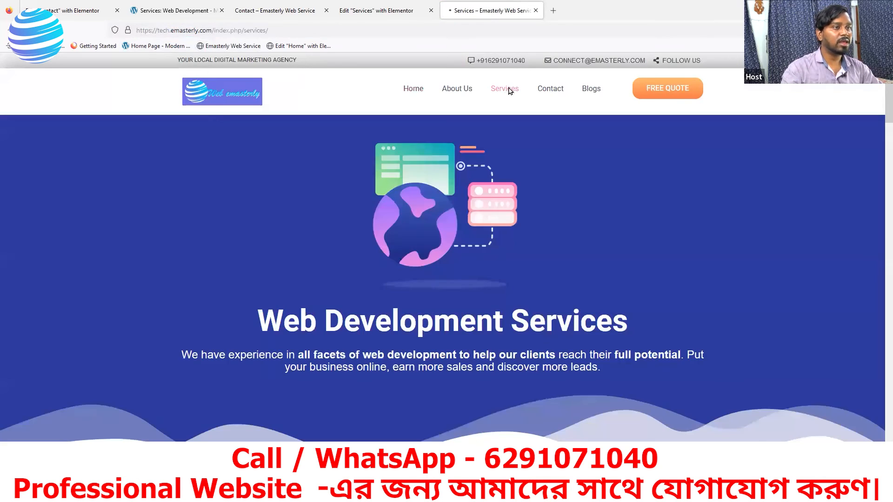
scroll(486, 214, down, 1)
scroll(486, 214, down, 15)
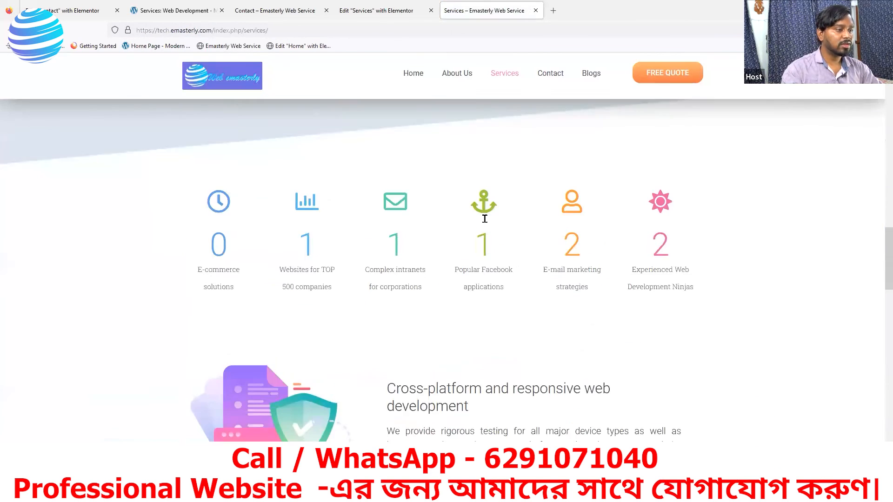
scroll(405, 220, down, 6)
scroll(404, 221, up, 2)
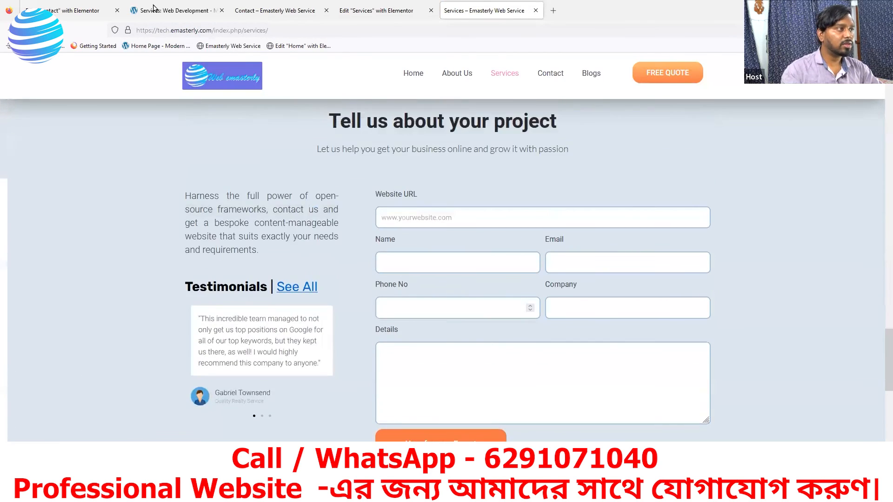
Step: Copy the reference page's 'Harness the full power…' intro paragraph and return to Elementor
click(177, 11)
scroll(381, 210, up, 10)
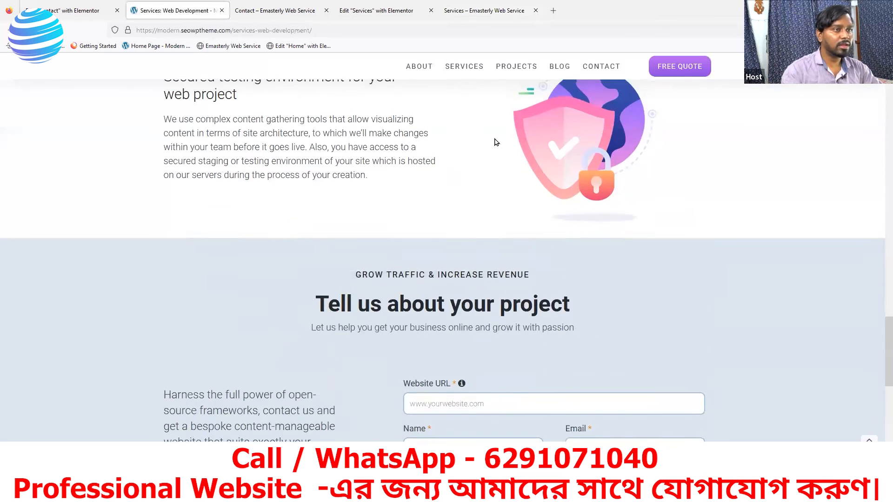
scroll(410, 211, down, 10)
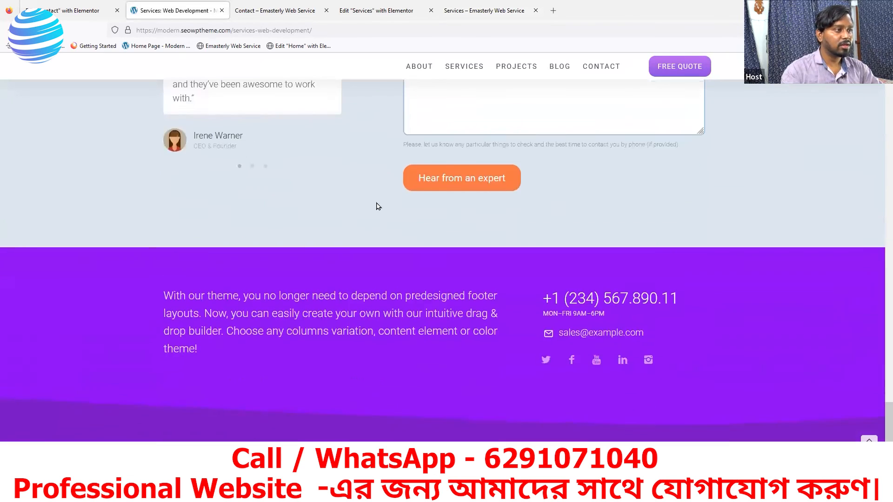
scroll(287, 195, up, 4)
drag(288, 175, 167, 103)
key(ctrl+c)
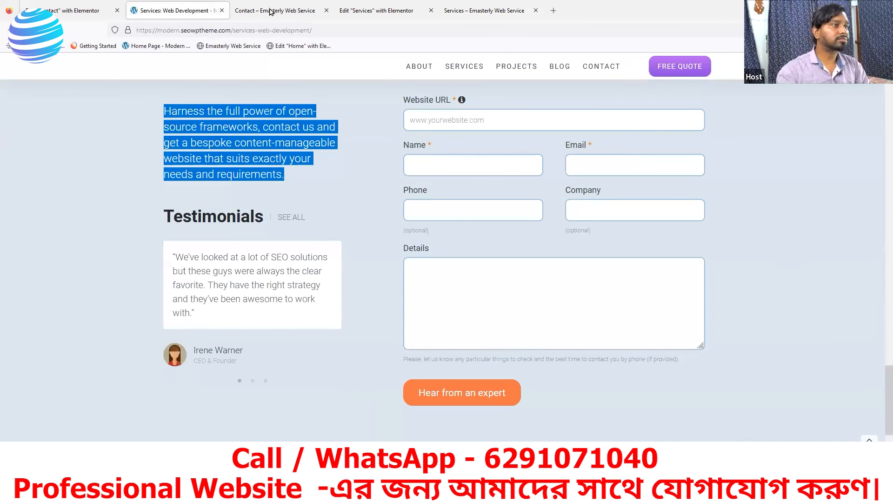
click(370, 14)
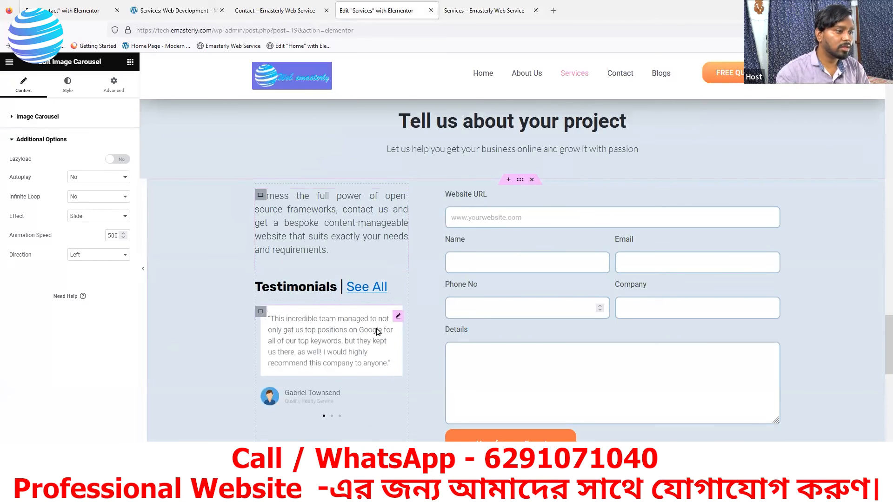
Step: Replace the first Lorem ipsum paragraph with the pasted 'Harness the full power…' text, removing blank lines
scroll(407, 305, down, 4)
click(411, 298)
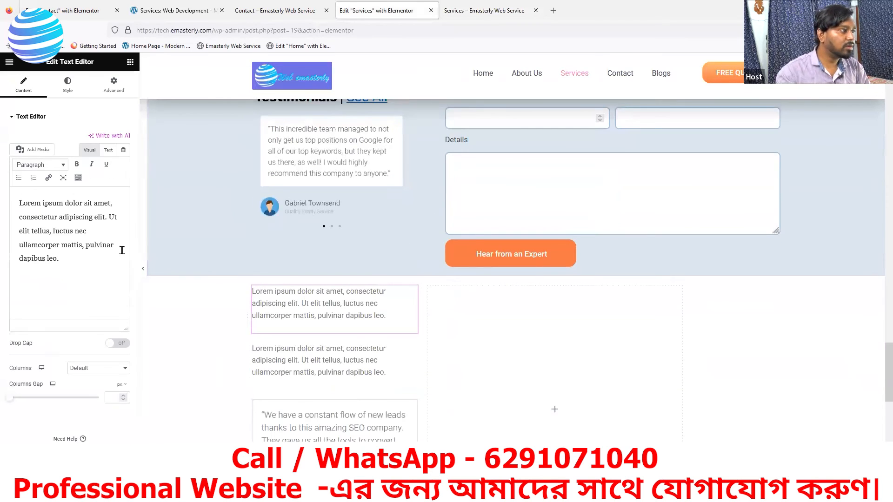
mouse_move(65, 259)
mouse_down()
mouse_move(31, 245)
mouse_move(16, 203)
mouse_up()
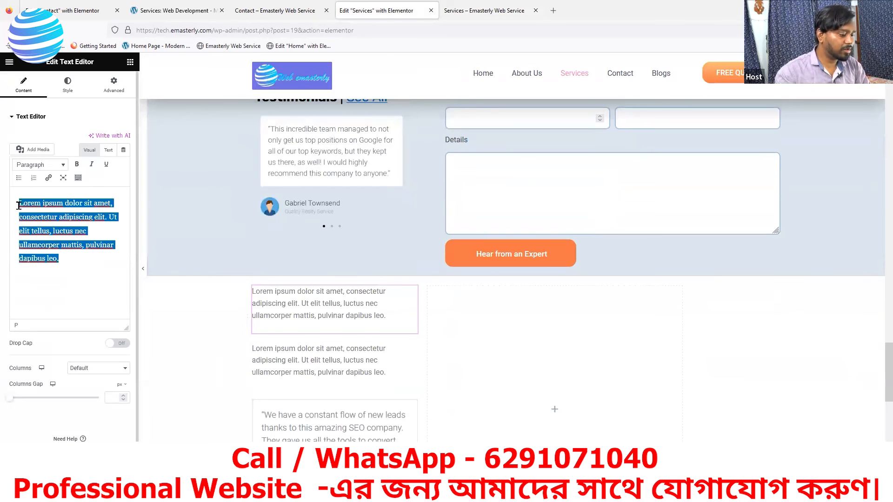
key(ctrl+v)
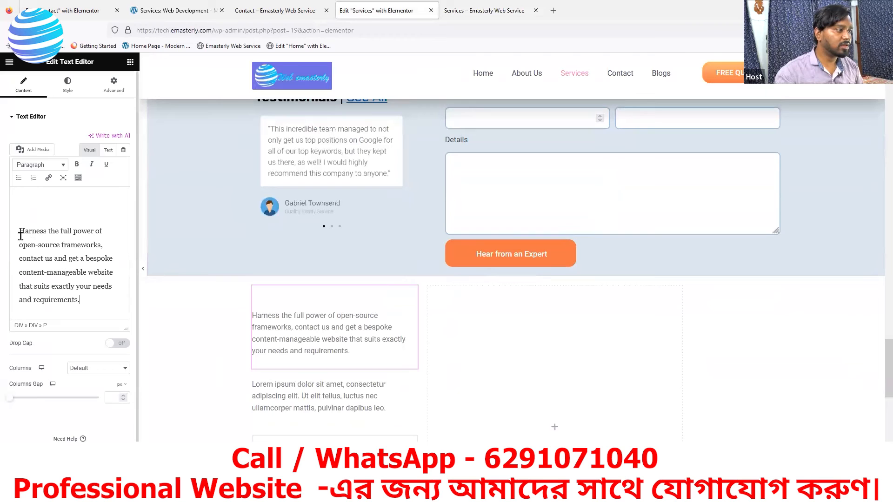
key(BackSpace)
key(BackSpace)
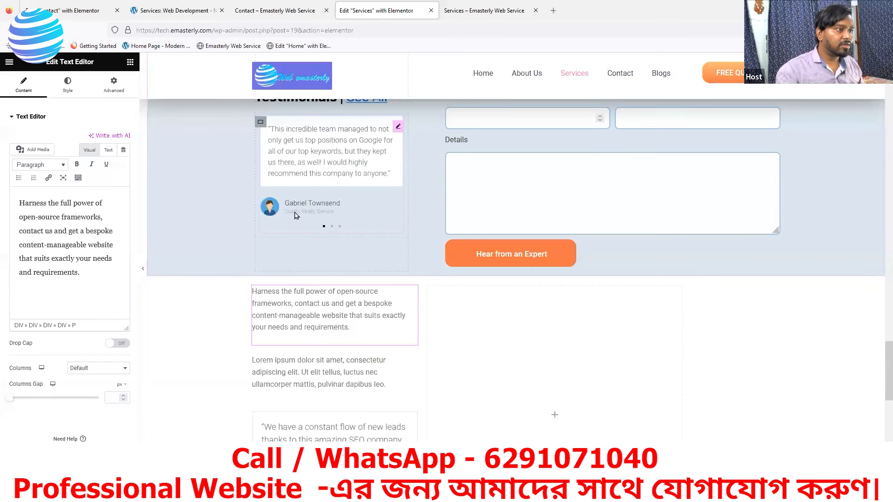
scroll(363, 155, up, 1)
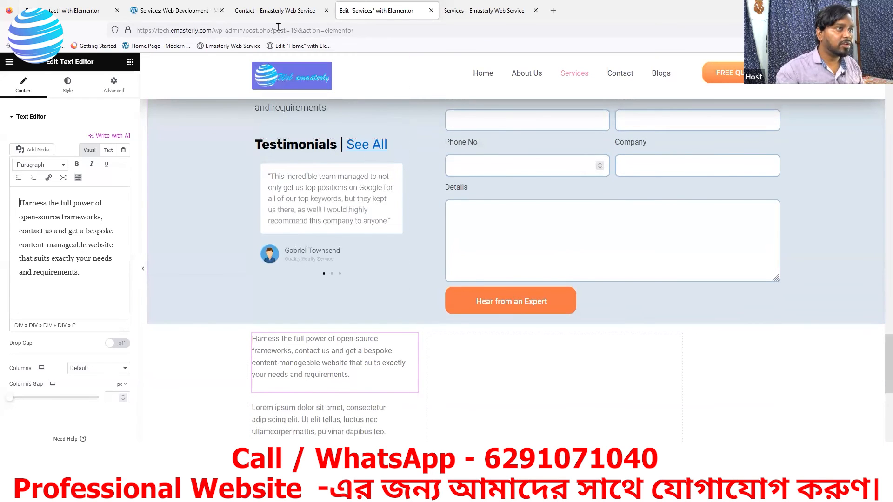
Step: After rechecking the reference section, delete the placeholder text from the second Lorem ipsum block
click(191, 11)
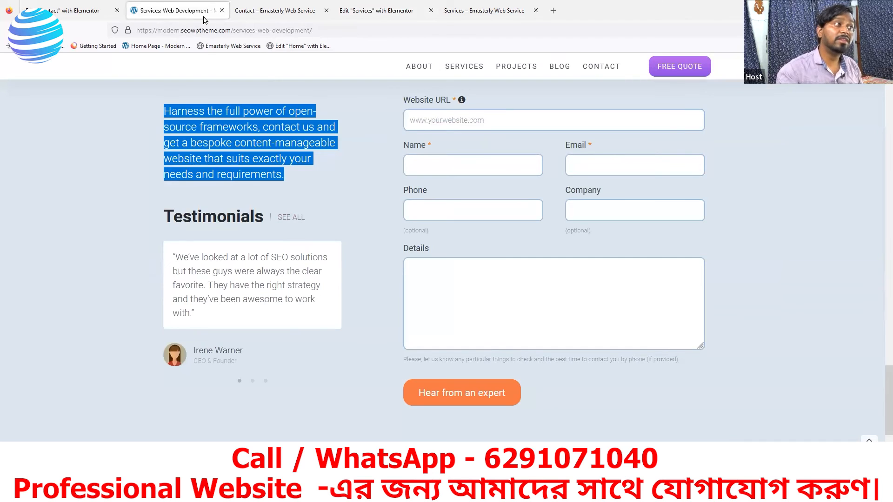
click(348, 11)
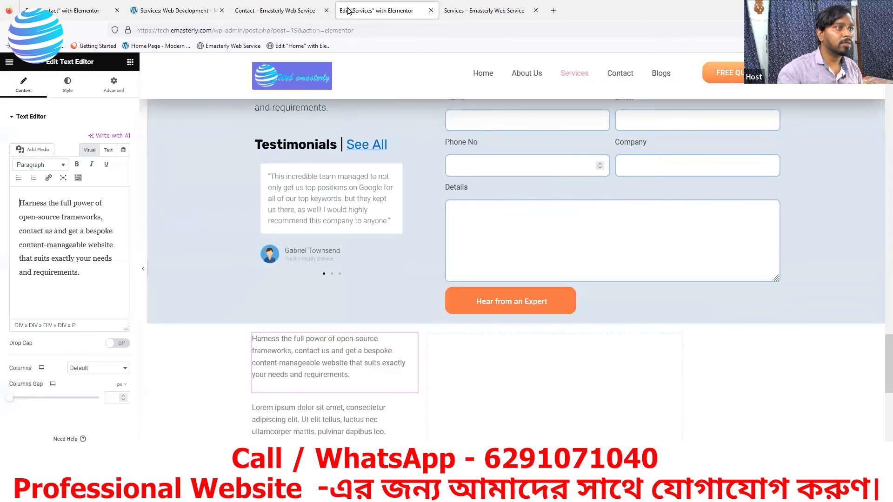
scroll(412, 344, down, 2)
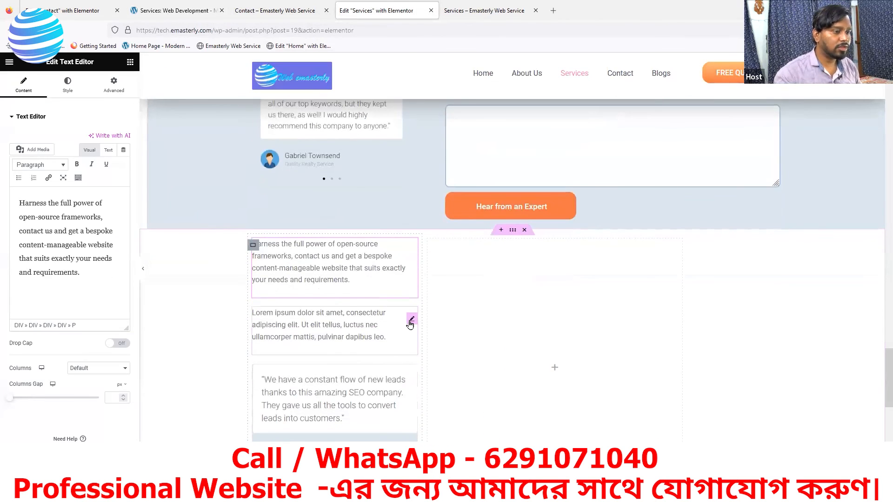
click(411, 322)
drag(78, 258, 12, 204)
key(BackSpace)
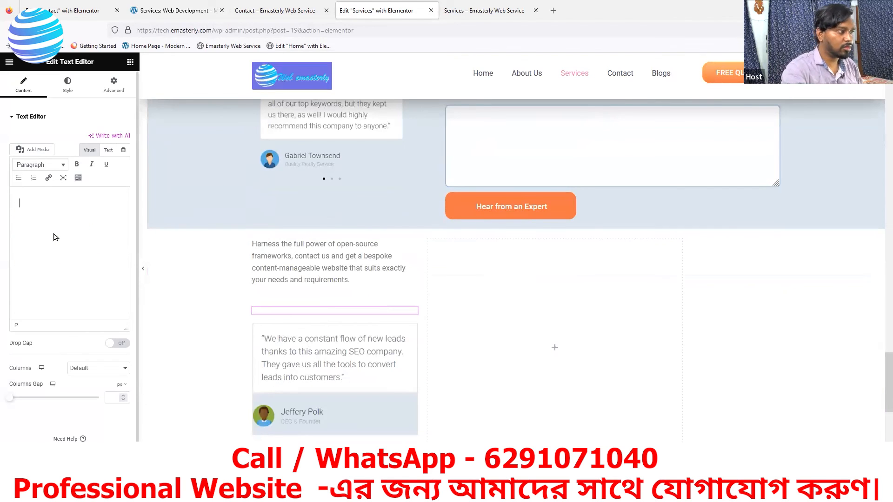
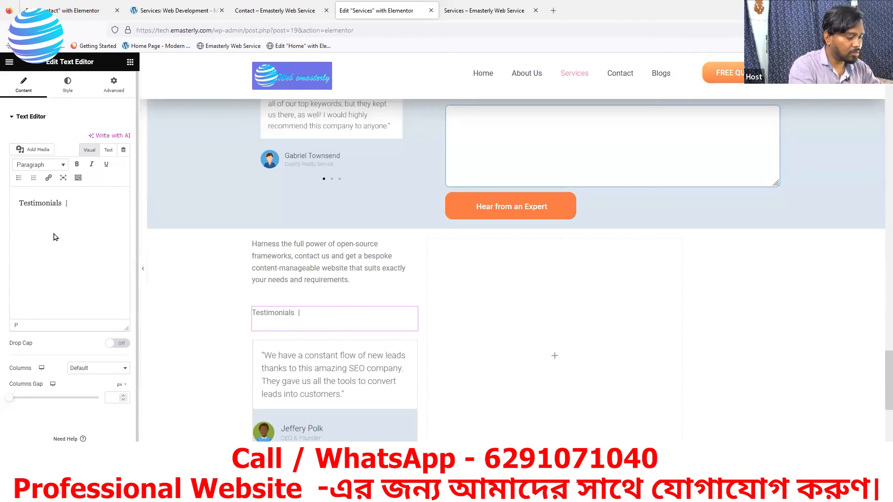
Step: Complete the heading as 'Testimonials | See All' and make 'Testimonials' bold
text(All)
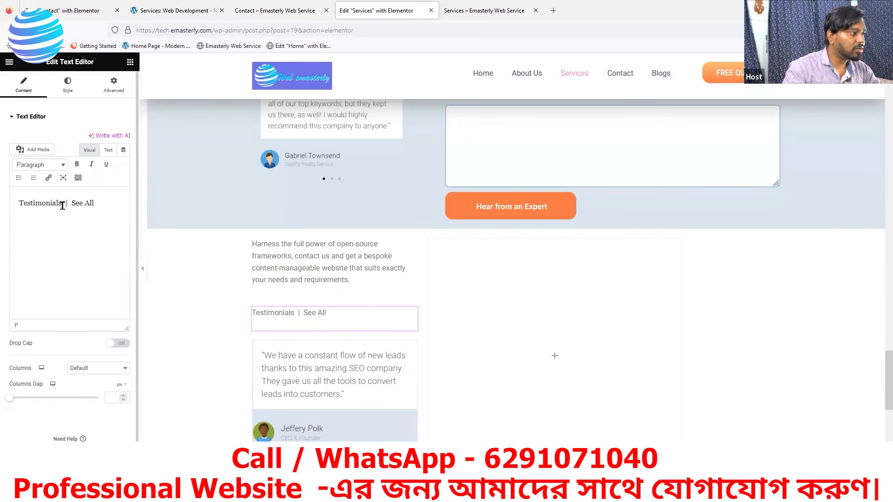
double_click(32, 202)
click(76, 164)
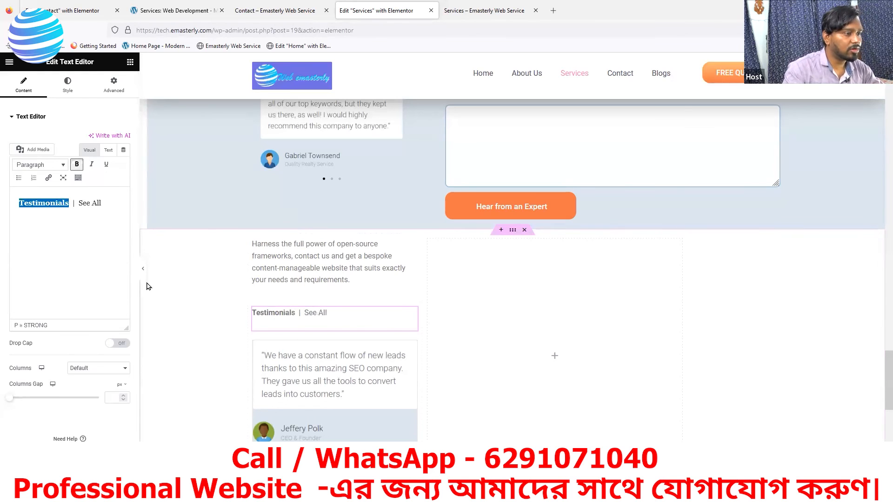
Step: Set the heading's text color to #252424 and increase its font size in Typography
click(70, 89)
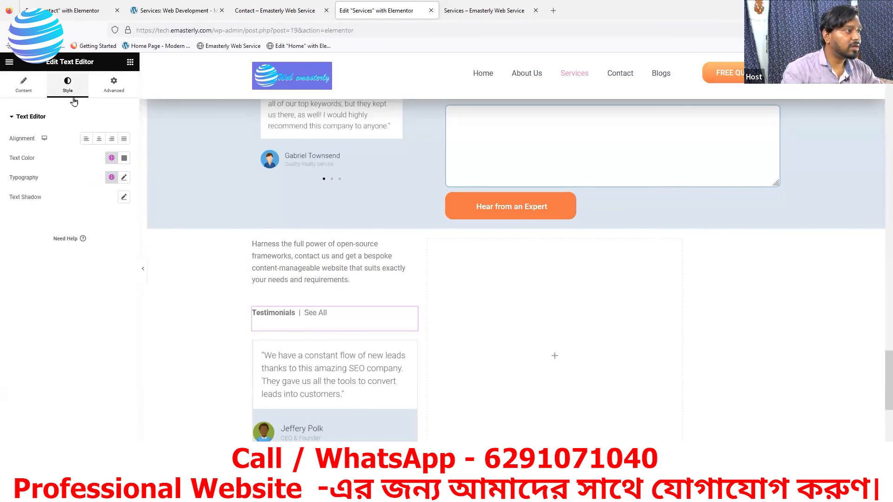
click(125, 158)
drag(77, 237, 75, 255)
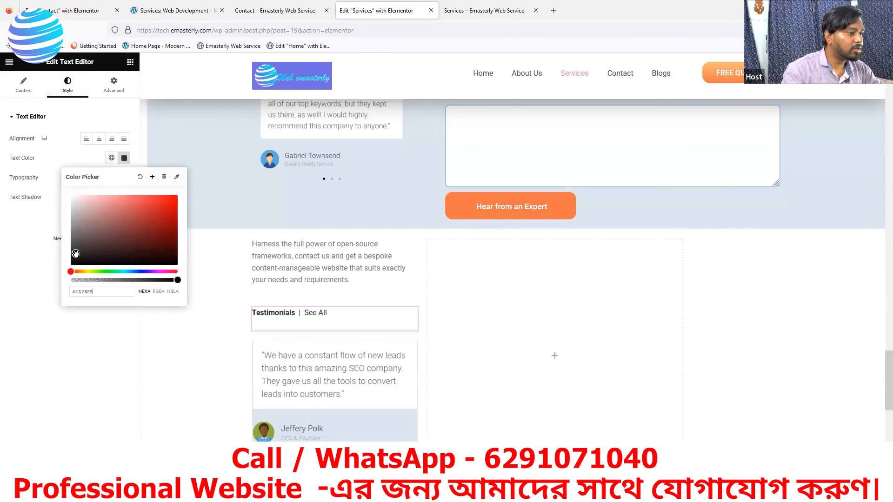
click(32, 255)
double_click(123, 178)
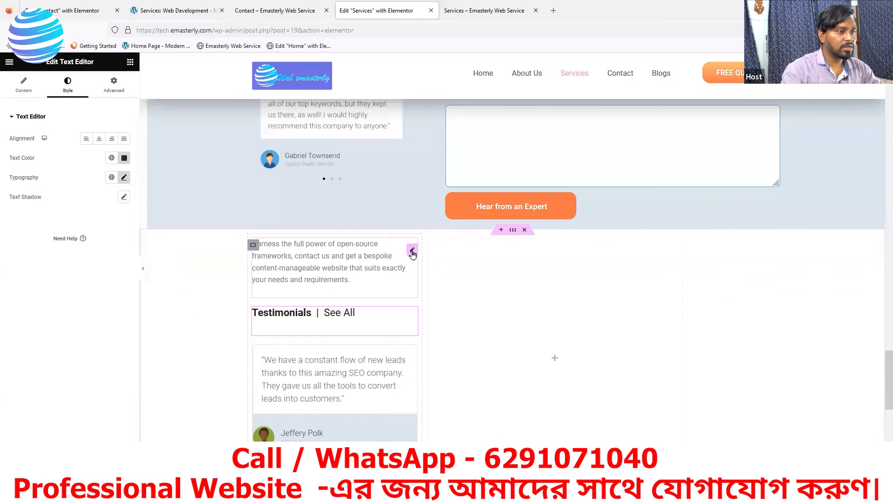
click(412, 253)
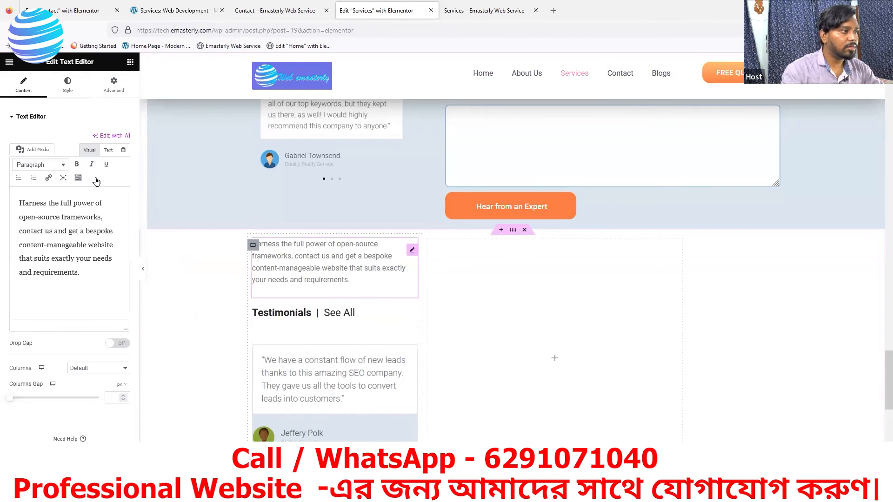
Step: Justify the 'Harness the full power…' paragraph and set its typography to 20 px, weight 300 (Light)
click(75, 84)
click(123, 139)
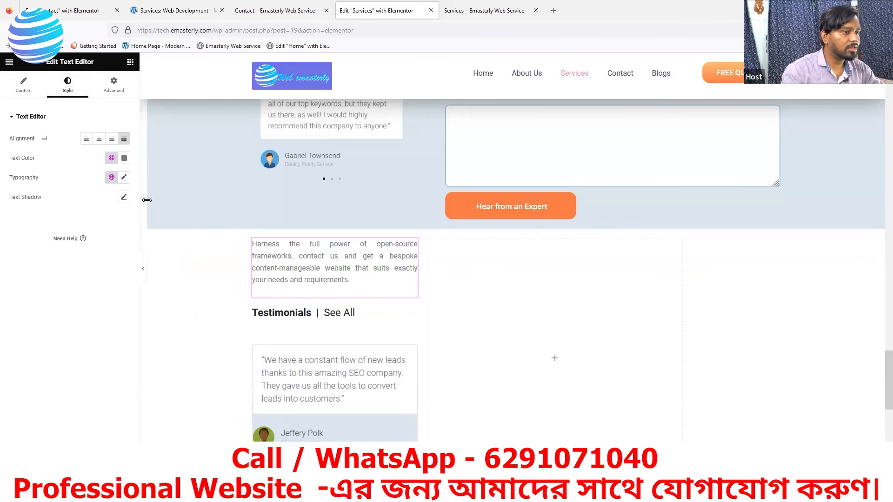
click(124, 177)
drag(19, 253, 23, 252)
scroll(385, 230, up, 1)
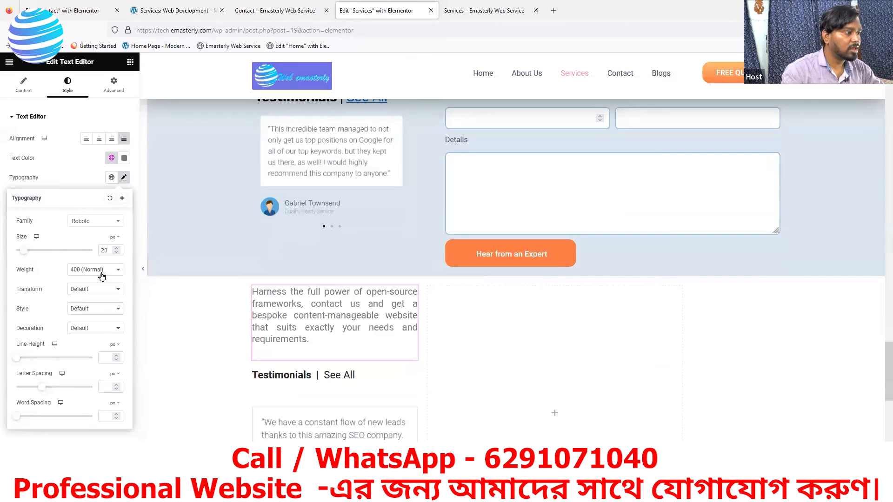
click(101, 276)
click(88, 304)
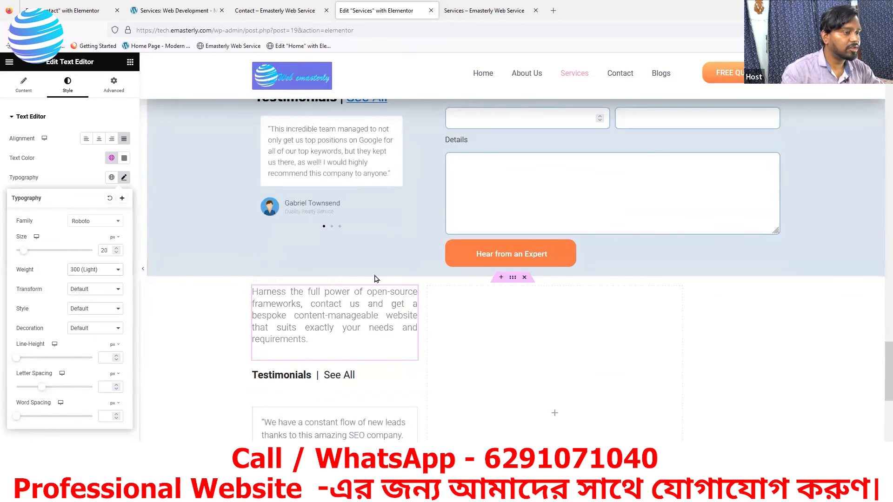
scroll(375, 279, up, 4)
scroll(321, 323, down, 6)
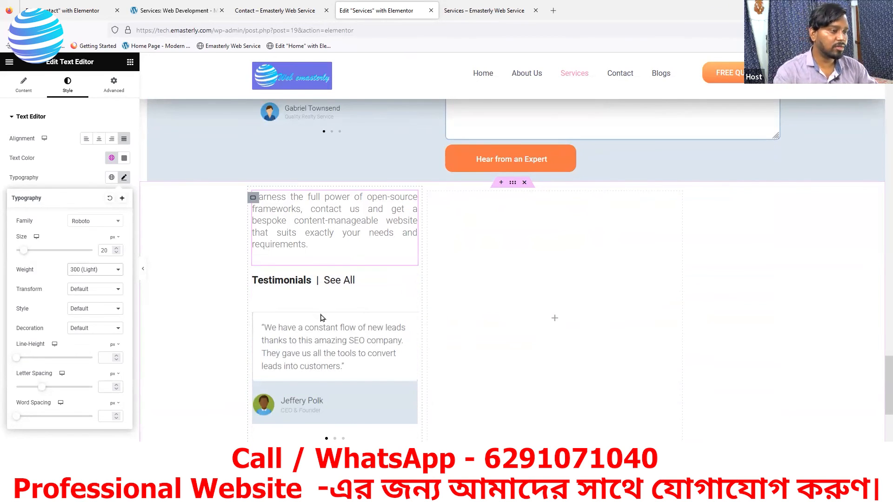
Step: Set the Image Carousel's Advanced top margin to about -35 px to pull it under the heading
click(413, 325)
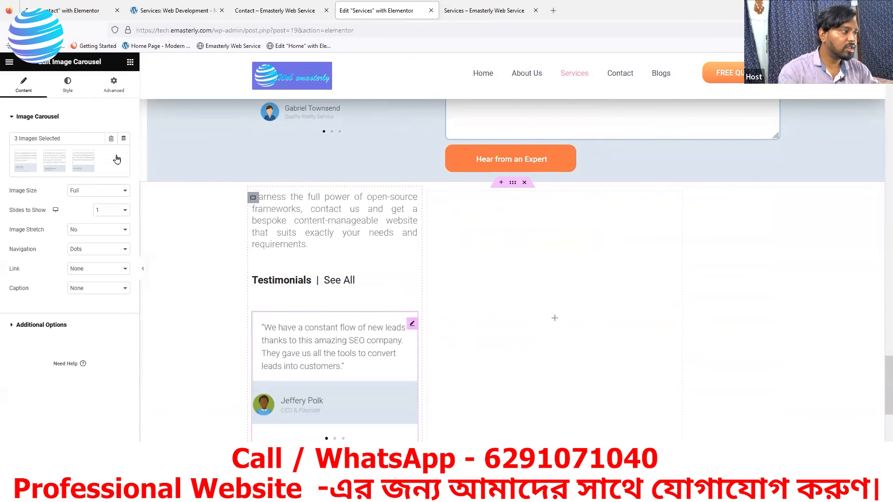
click(114, 86)
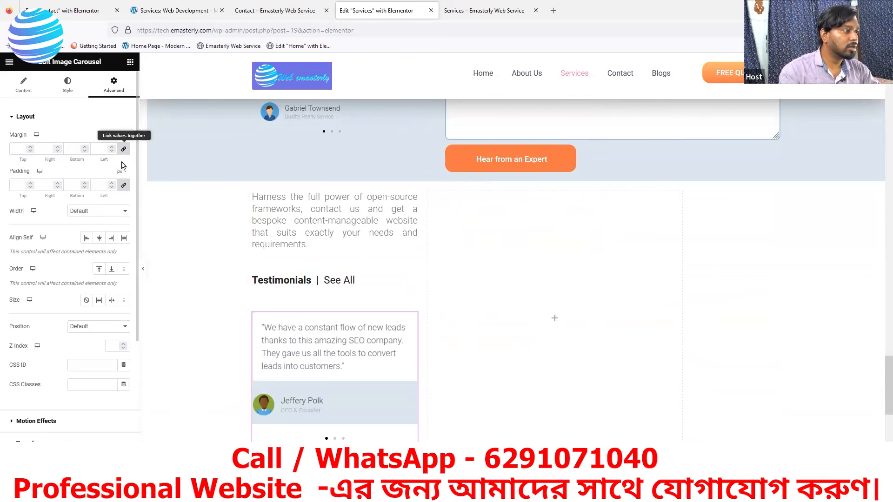
click(29, 152)
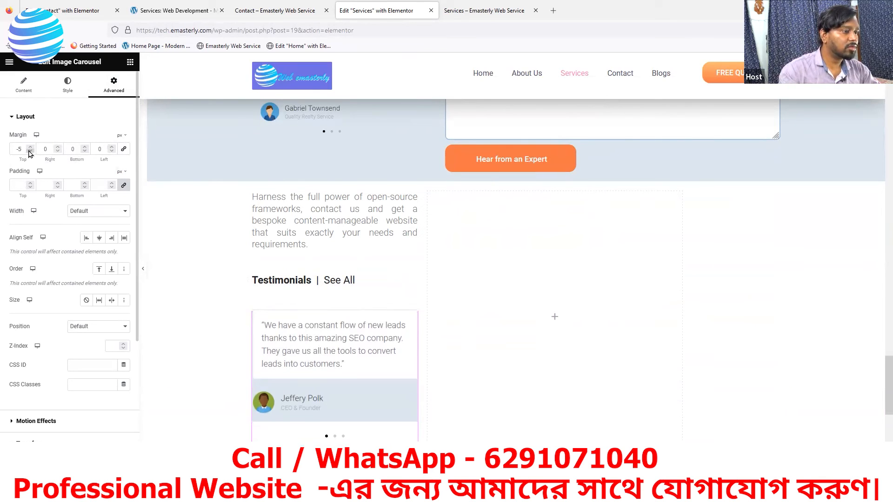
drag(30, 152, 30, 152)
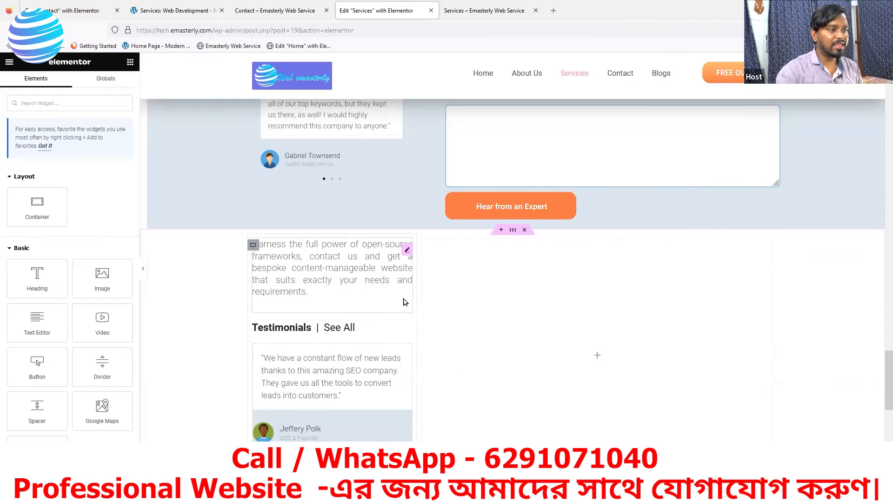
scroll(349, 224, up, 3)
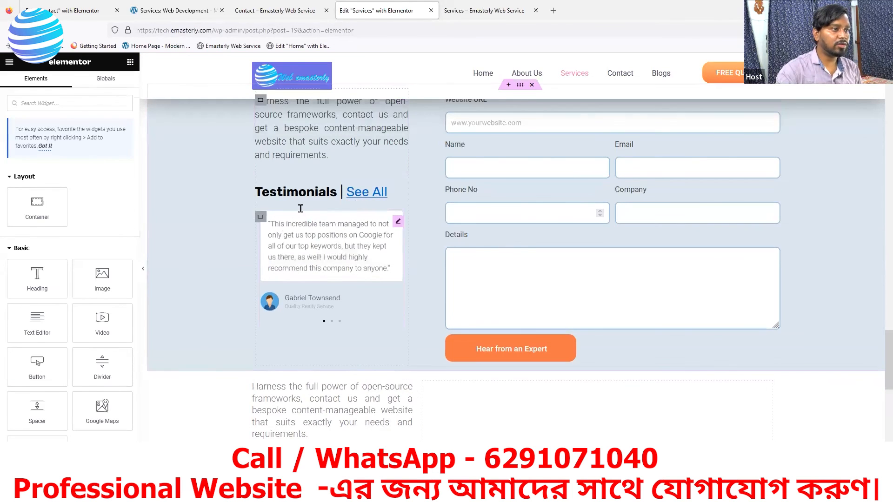
scroll(371, 199, down, 2)
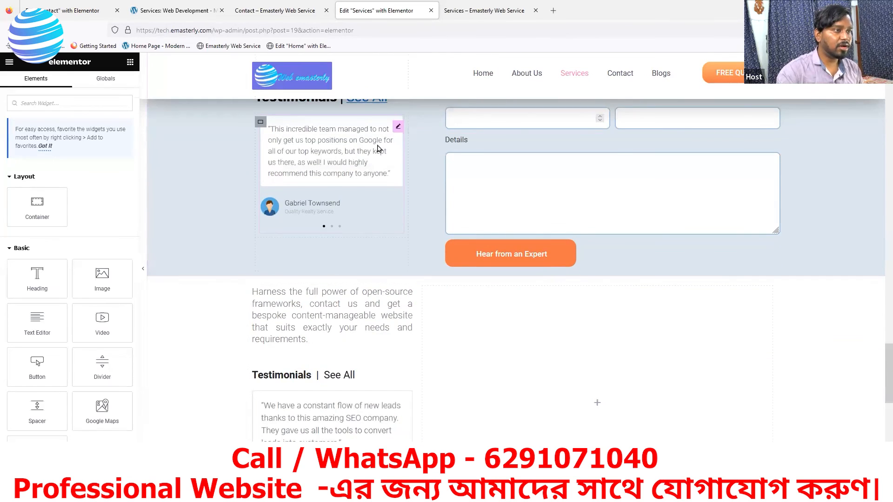
scroll(358, 147, up, 1)
click(156, 26)
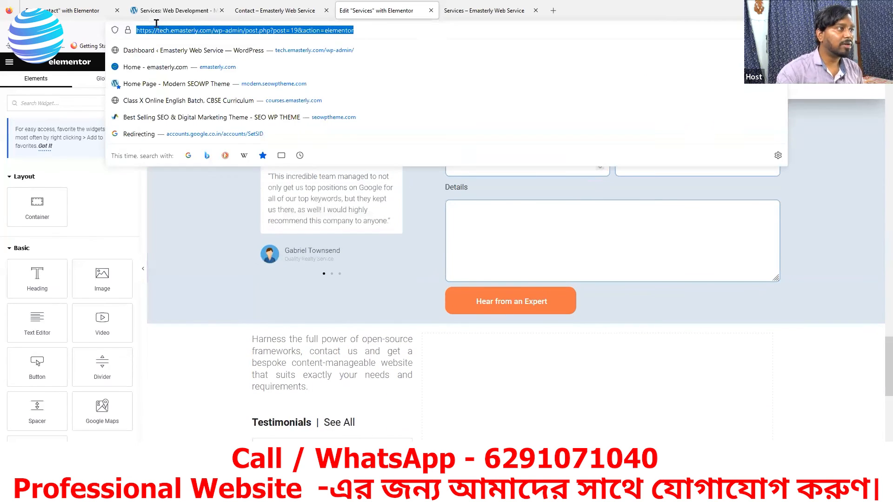
Step: On the reference Web Development page, test SEE ALL and see its URL only ends in '#'
click(206, 21)
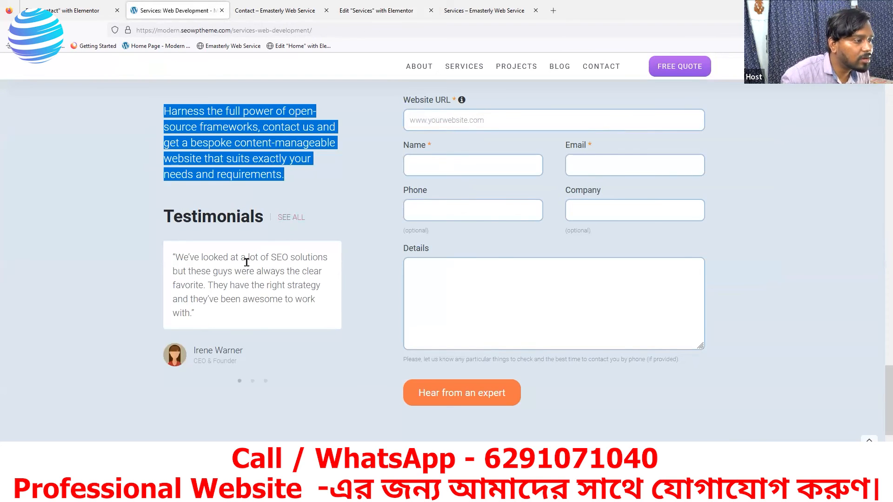
click(289, 218)
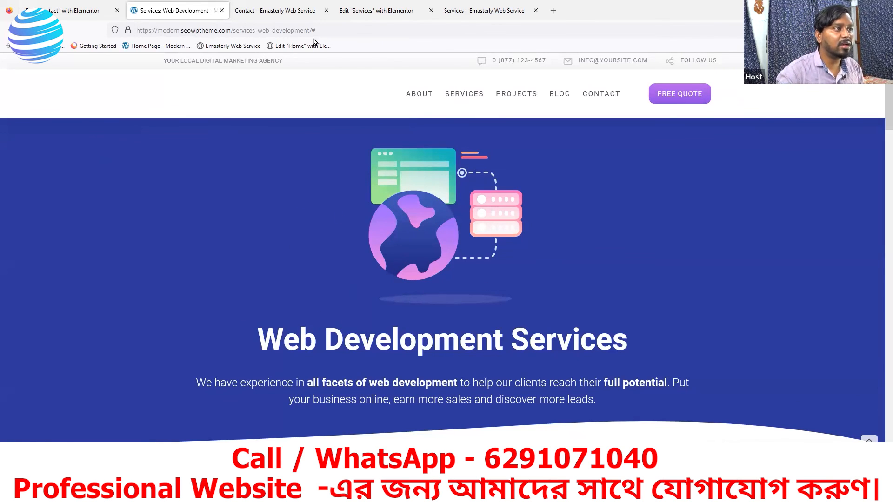
drag(315, 31, 140, 35)
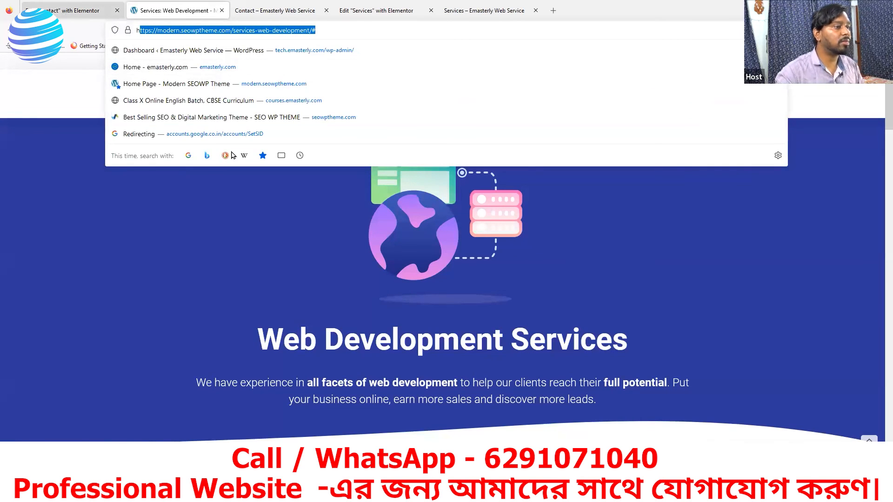
click(77, 11)
click(316, 11)
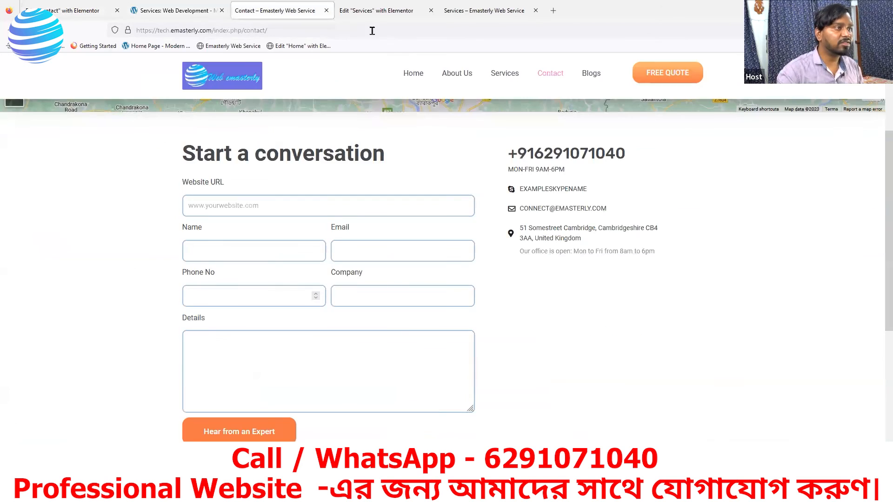
click(376, 11)
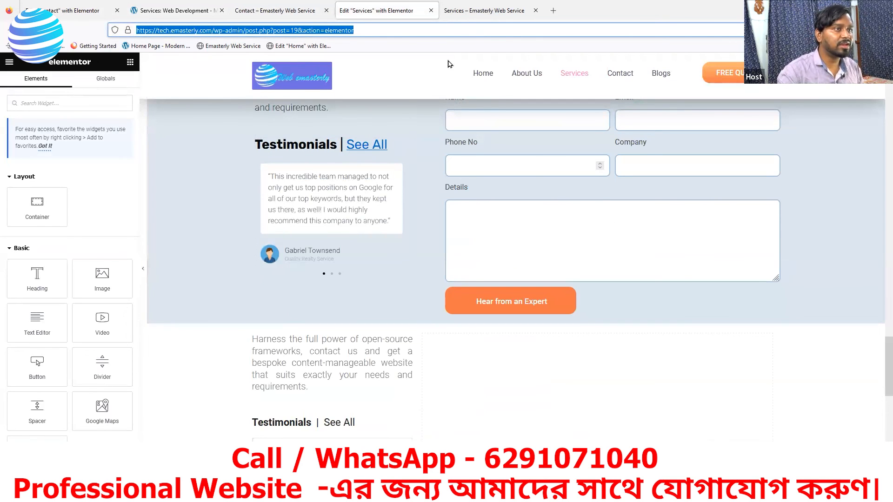
click(483, 10)
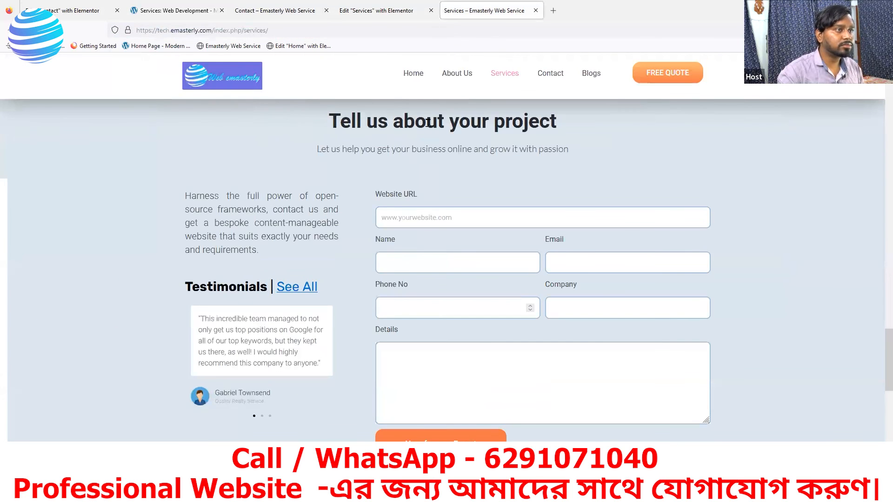
click(301, 287)
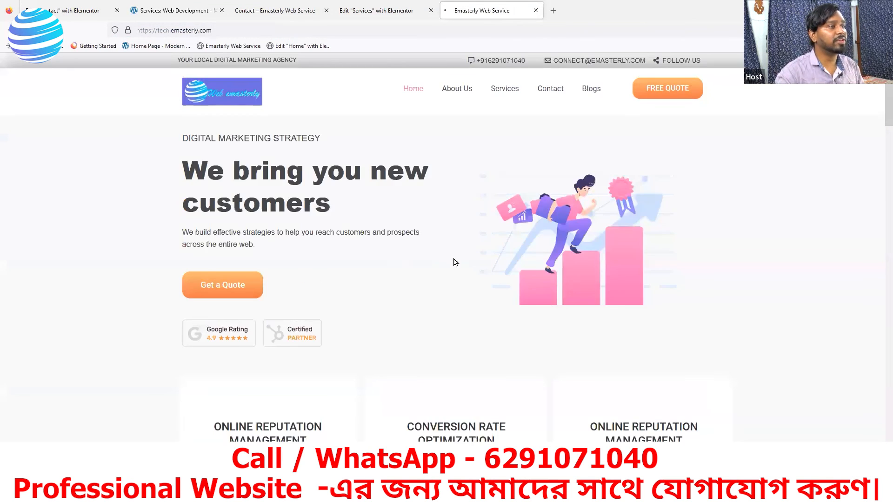
click(10, 30)
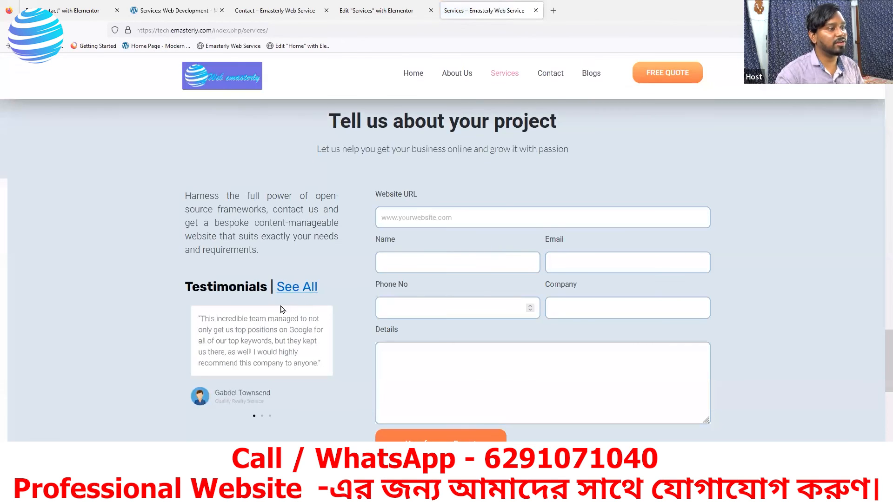
scroll(226, 377, down, 4)
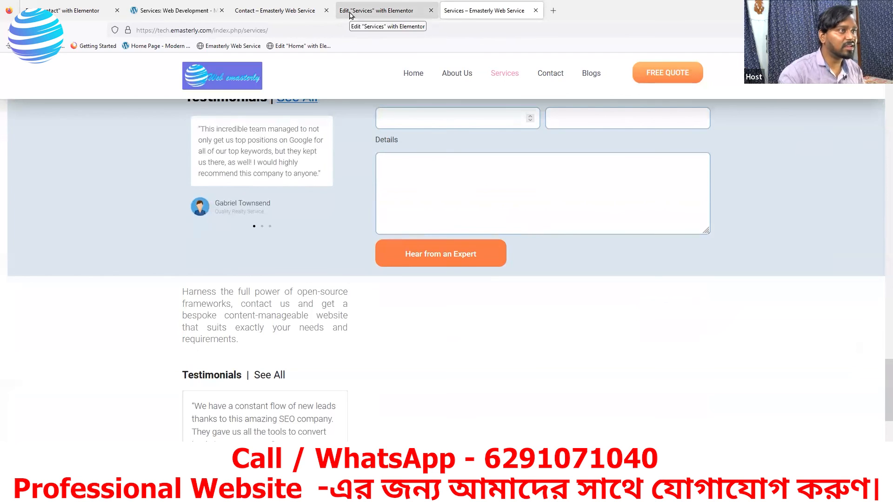
click(296, 12)
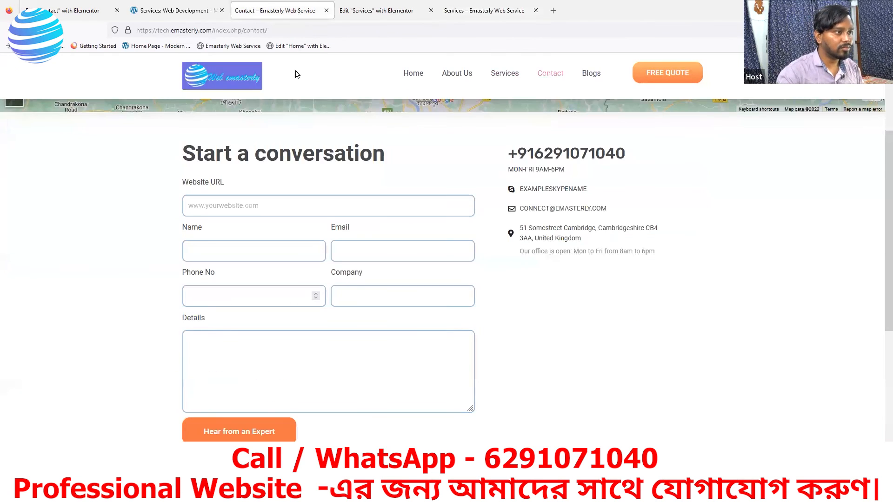
scroll(333, 357, down, 4)
scroll(342, 354, up, 5)
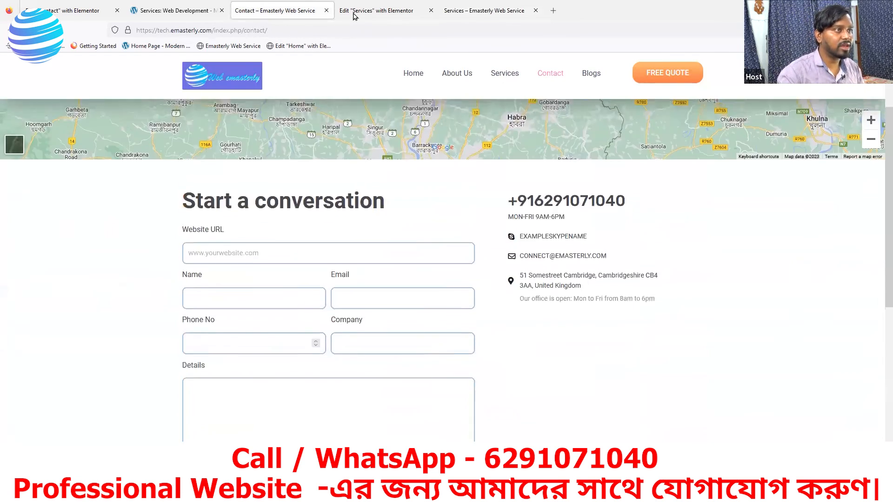
key(ctrl+Tab)
scroll(369, 235, down, 3)
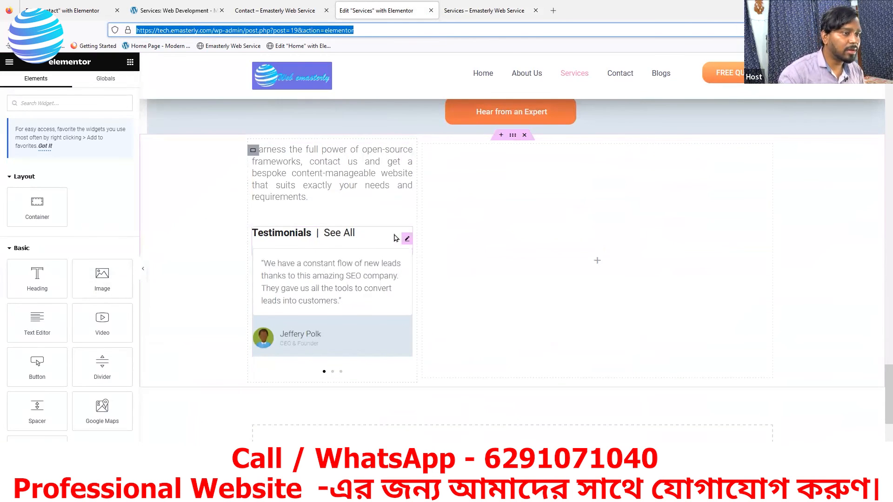
Step: Select 'See All' in the Testimonials heading text and open its Insert/edit link box
click(408, 240)
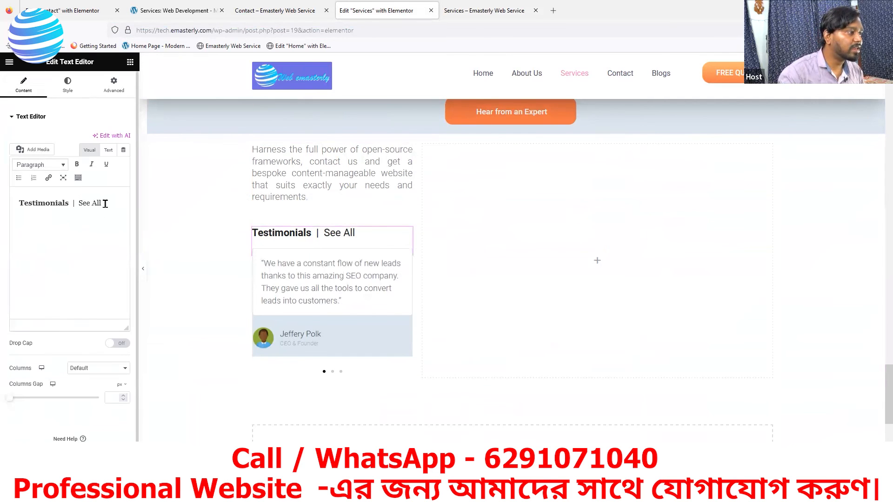
drag(105, 204, 81, 200)
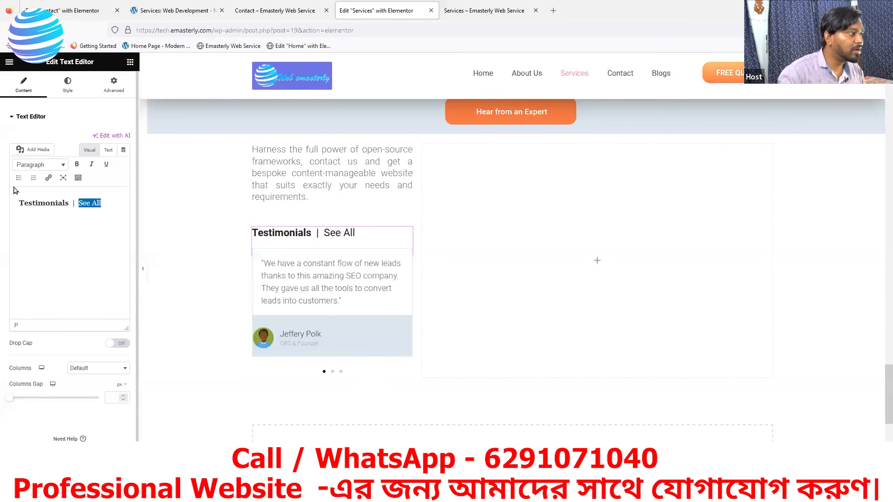
click(47, 178)
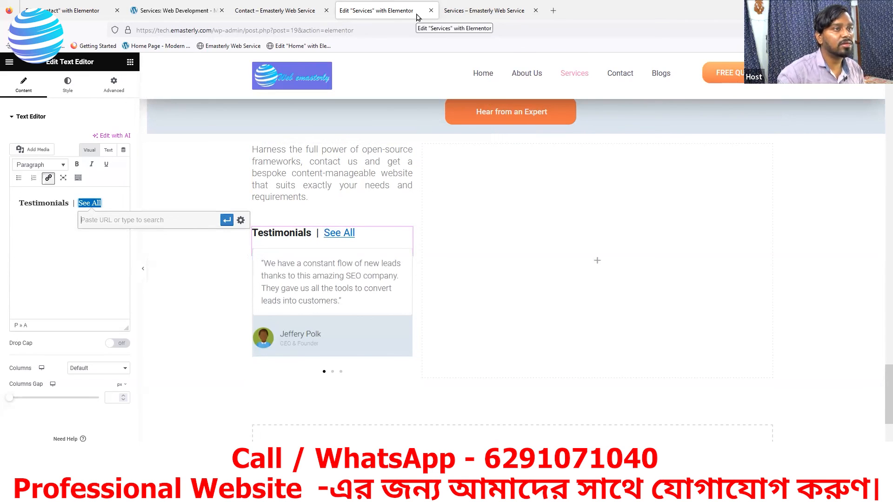
click(463, 14)
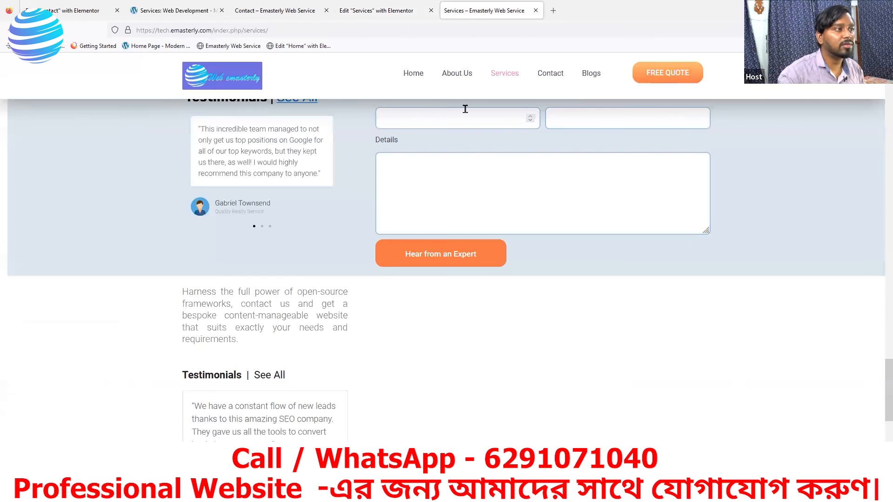
Step: Select and copy the live Services page URL from the address bar
scroll(343, 288, up, 3)
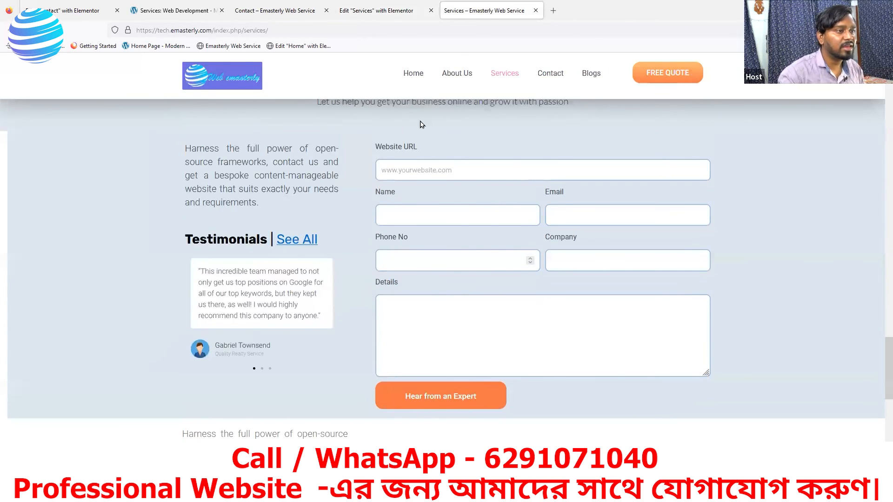
click(286, 30)
key(ctrl+c)
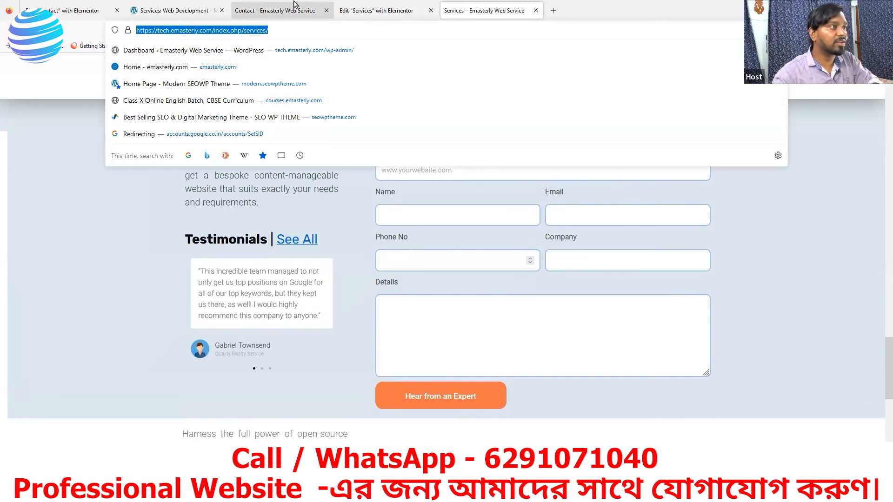
click(357, 9)
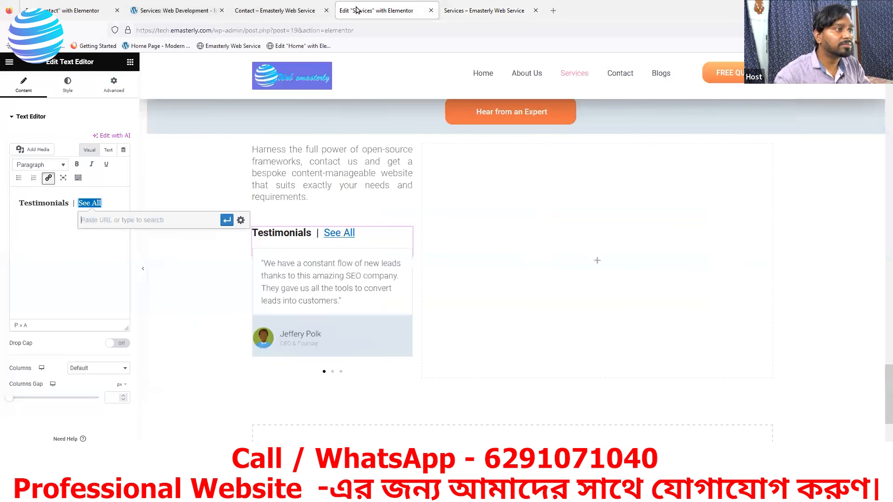
key(ctrl+v)
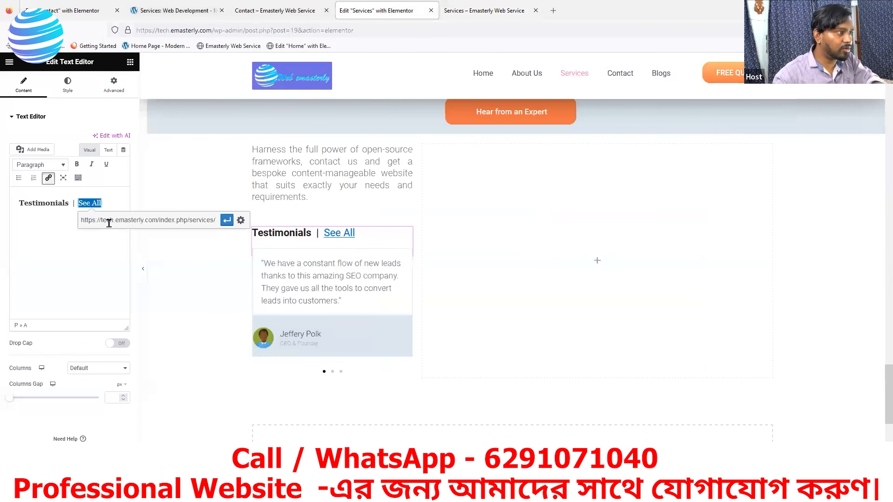
click(227, 222)
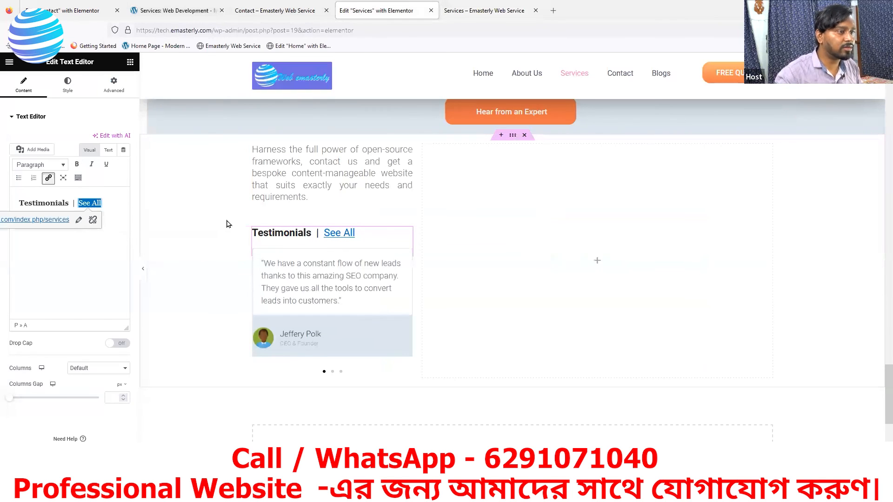
scroll(381, 277, up, 5)
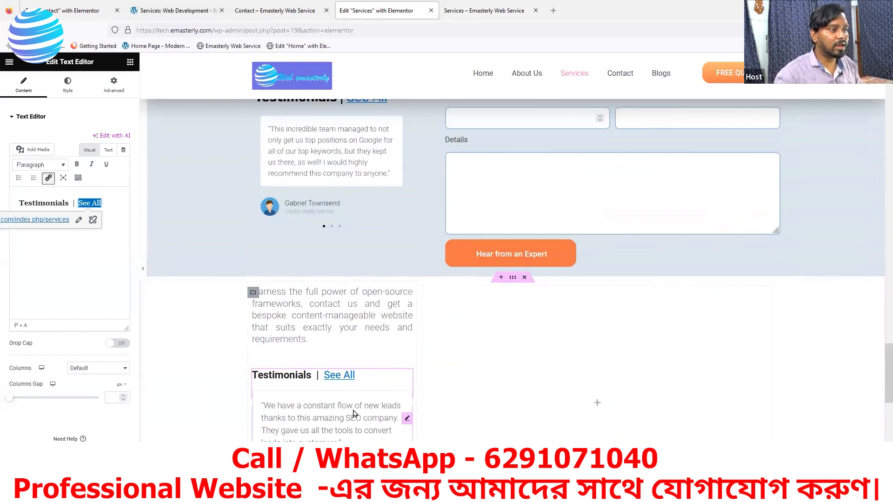
scroll(372, 341, down, 3)
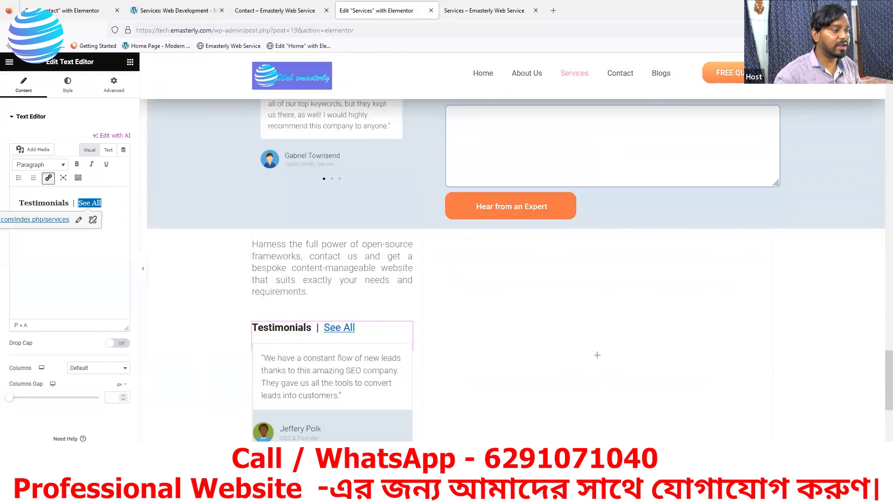
click(101, 474)
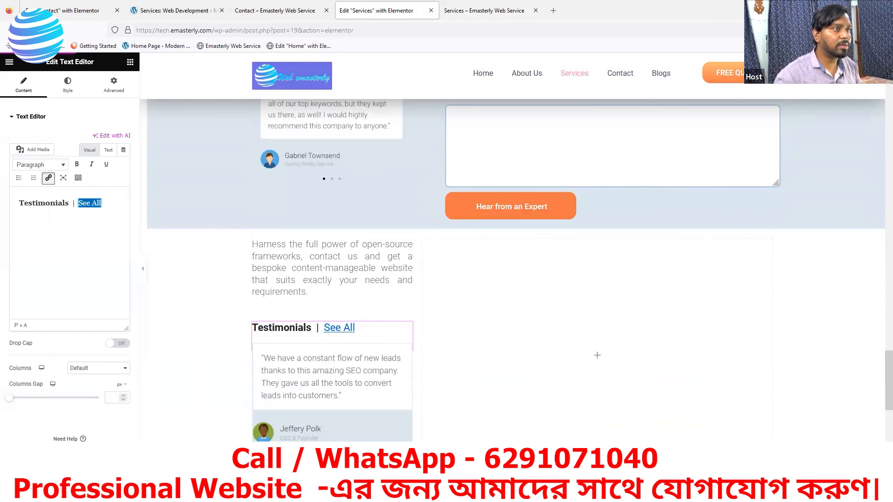
click(484, 11)
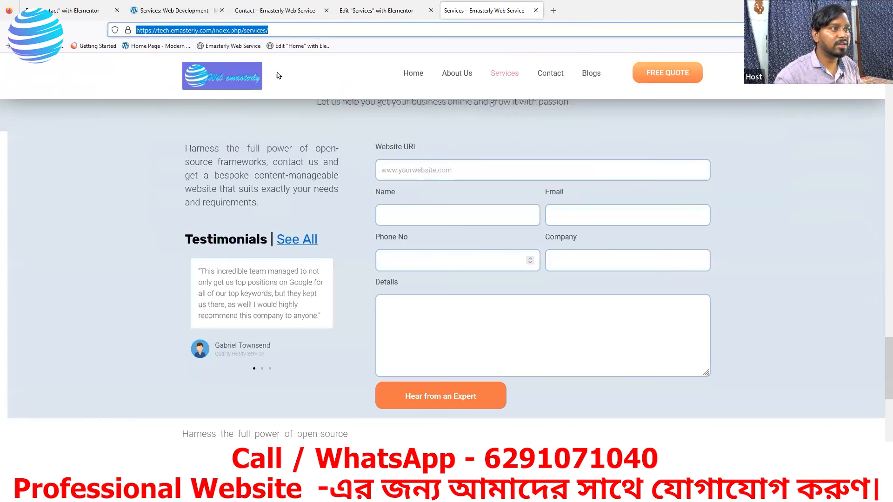
Step: Reload the live Services page and confirm 'See All' under Testimonials leads to the Services page
click(43, 30)
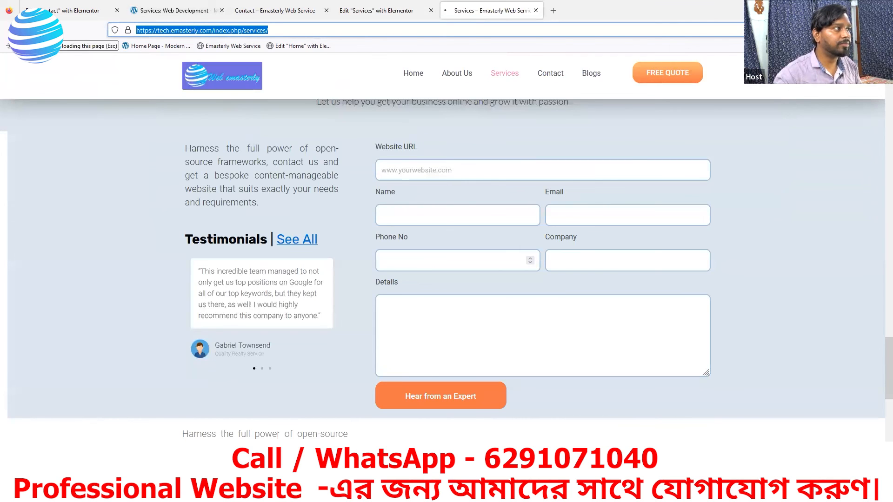
scroll(344, 375, down, 3)
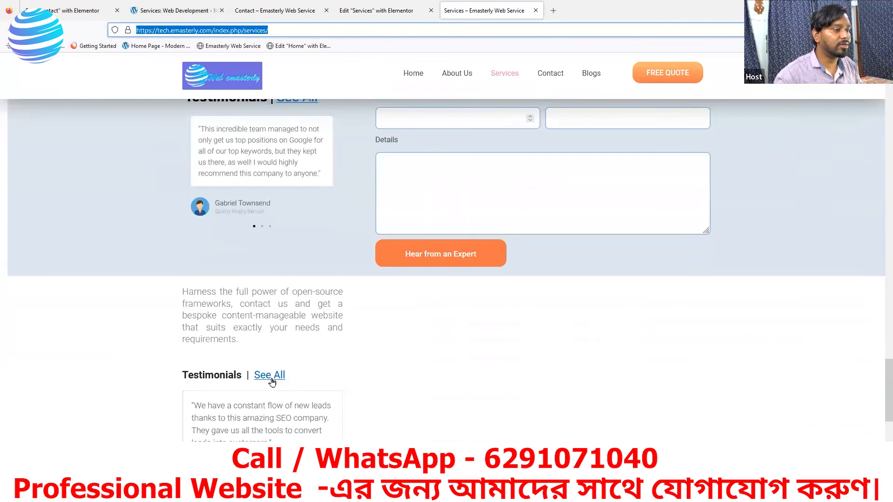
click(272, 381)
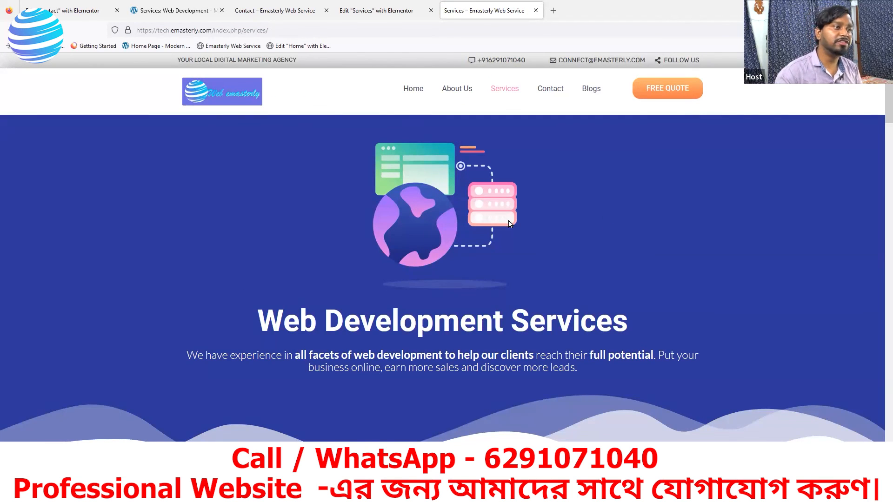
scroll(434, 259, down, 3)
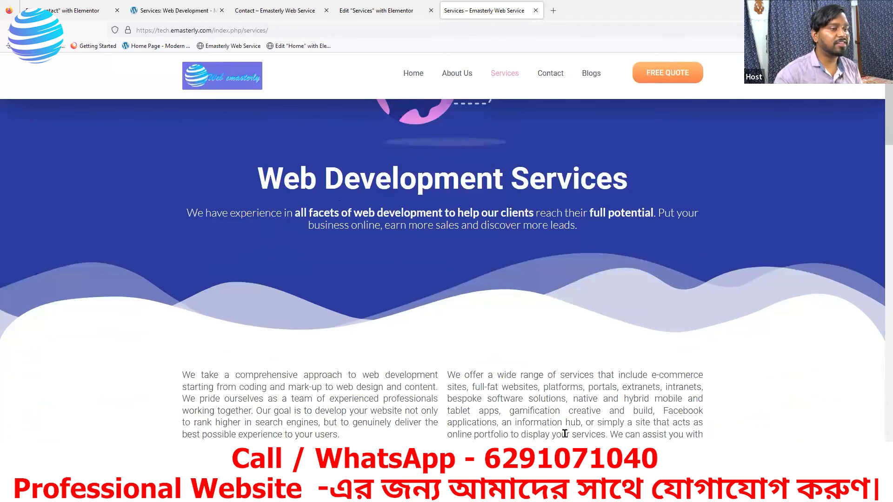
scroll(393, 373, down, 20)
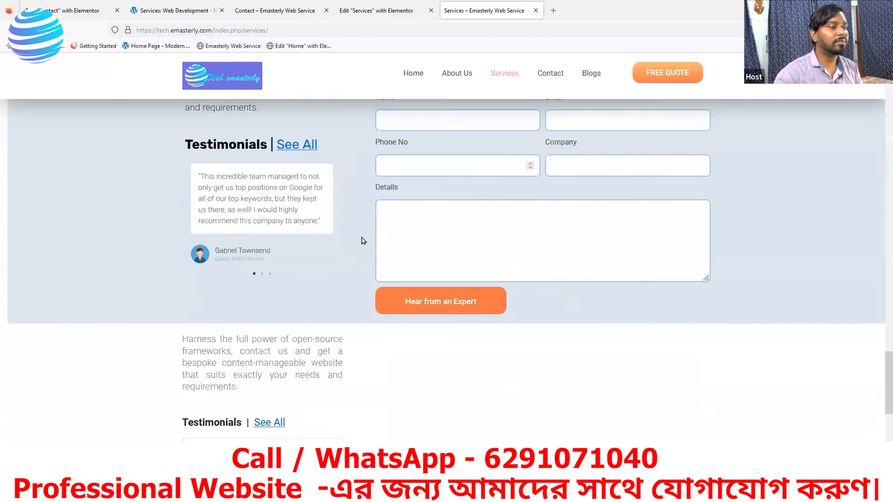
scroll(361, 224, down, 5)
scroll(418, 210, up, 6)
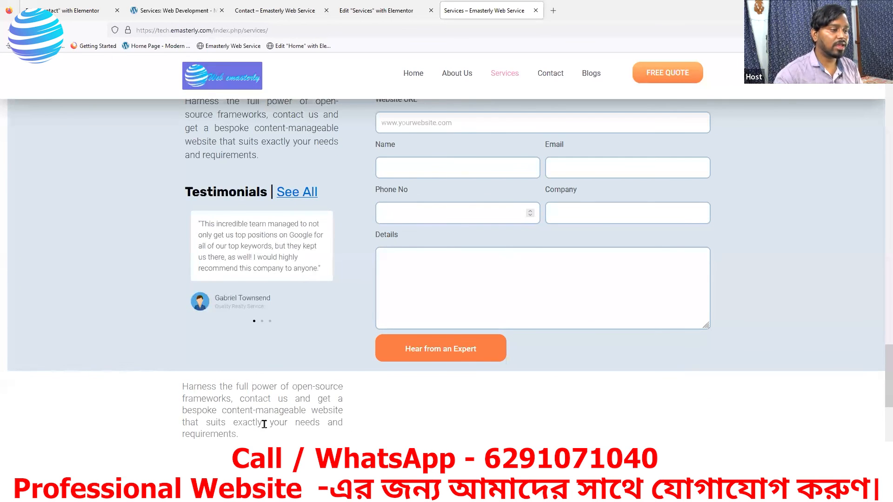
scroll(264, 424, down, 3)
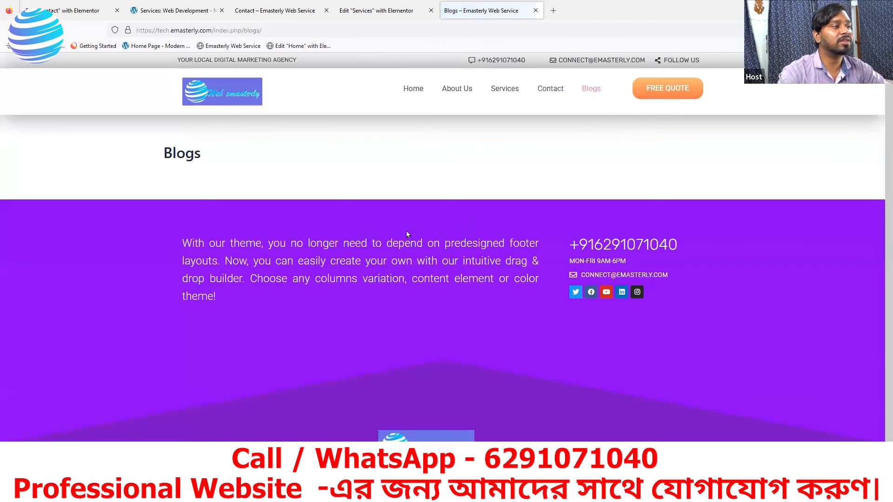
Step: Browse the live site's Contact, Services, Home and Blogs pages via the nav menu
click(547, 96)
click(504, 91)
click(420, 89)
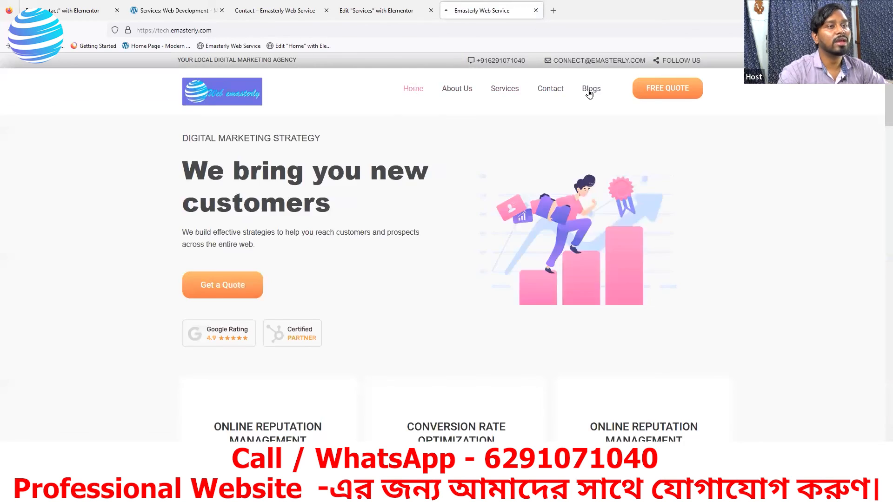
click(589, 91)
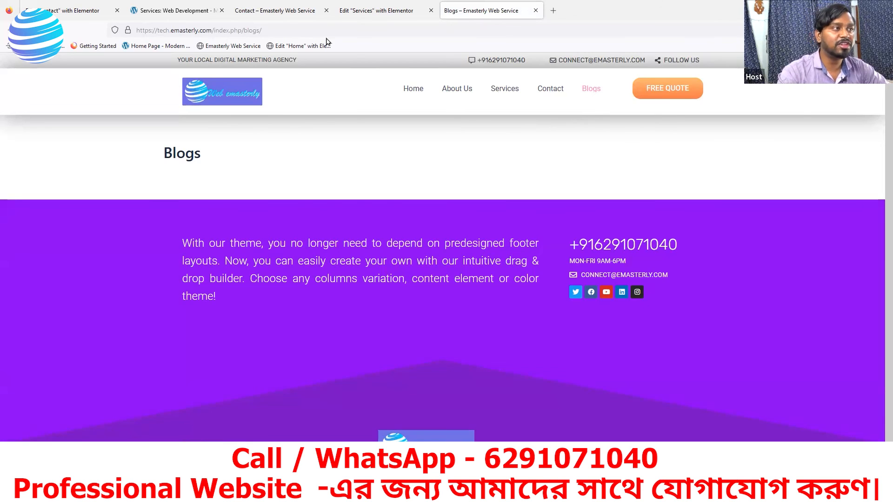
click(193, 14)
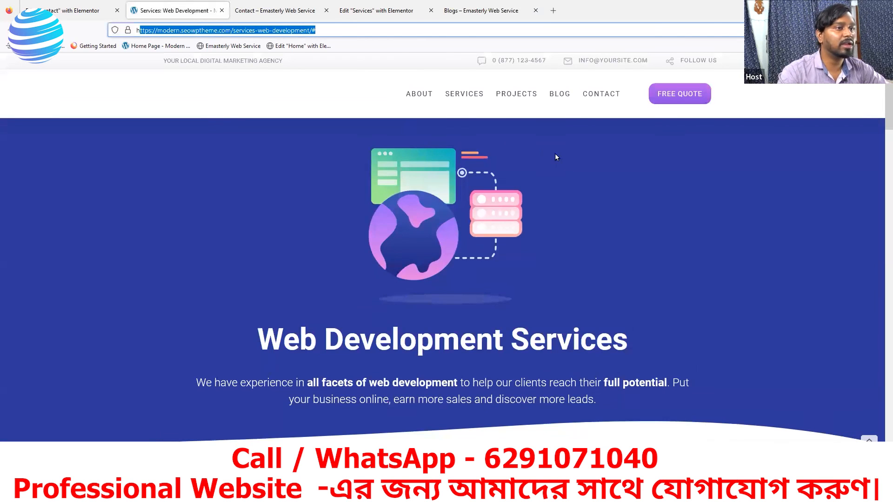
Step: Load modern.seowptheme.com/blog/ and open the first post, 'Is Search Engine Submission Necessary?'
click(558, 100)
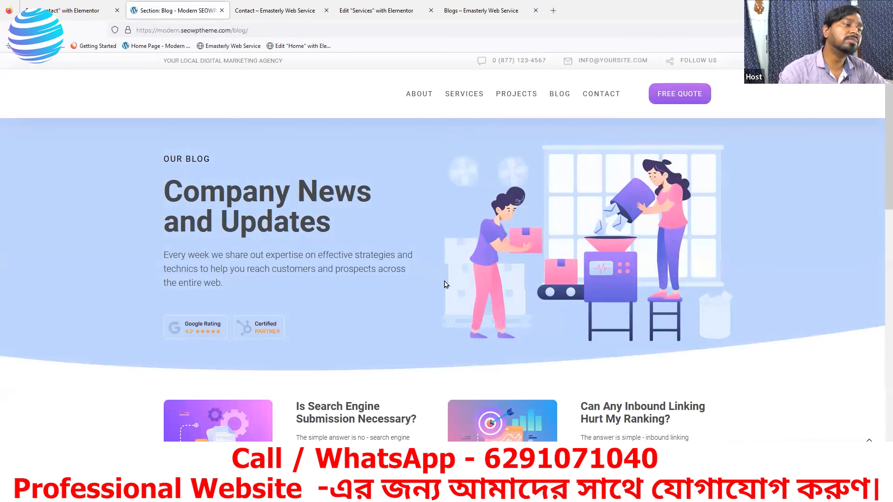
scroll(445, 285, down, 5)
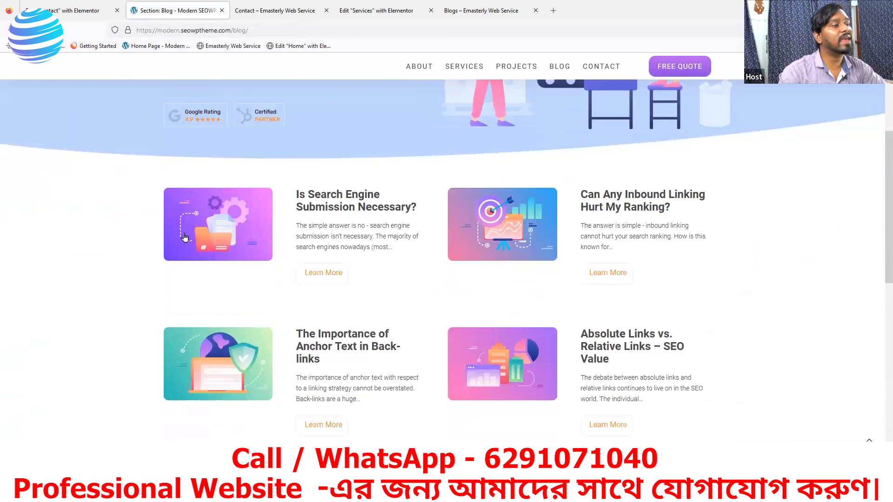
scroll(333, 219, down, 2)
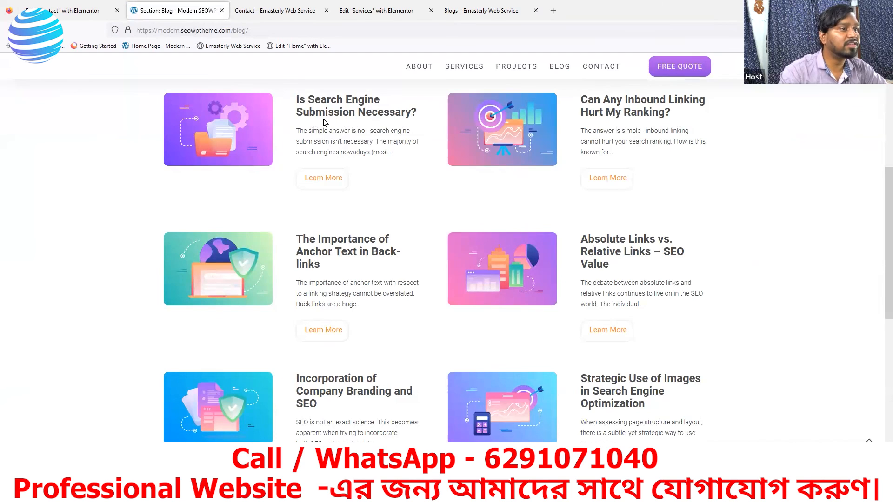
click(323, 181)
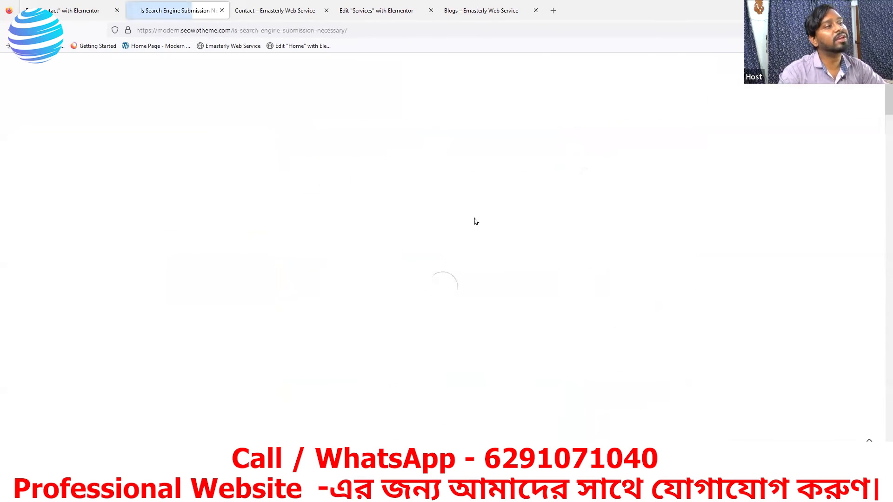
scroll(416, 265, down, 15)
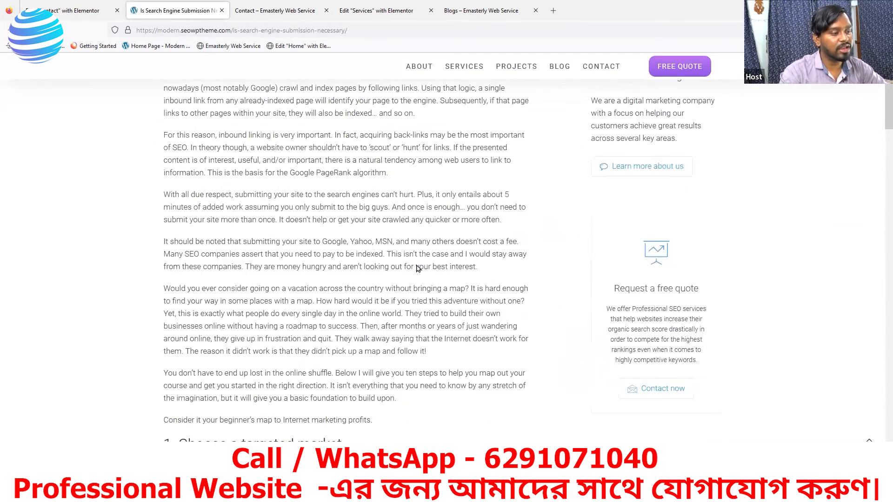
scroll(417, 287, down, 7)
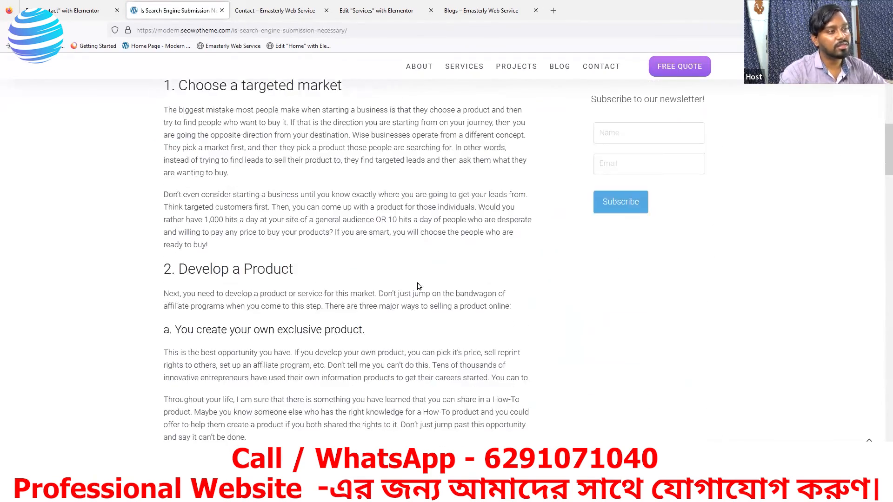
scroll(413, 279, down, 7)
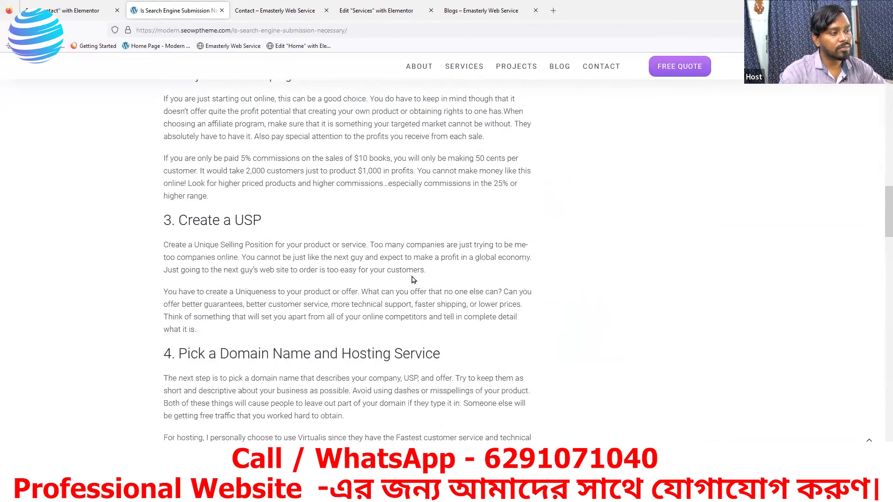
scroll(418, 276, down, 5)
scroll(388, 325, down, 6)
scroll(377, 315, down, 4)
scroll(369, 312, up, 2)
scroll(372, 301, up, 4)
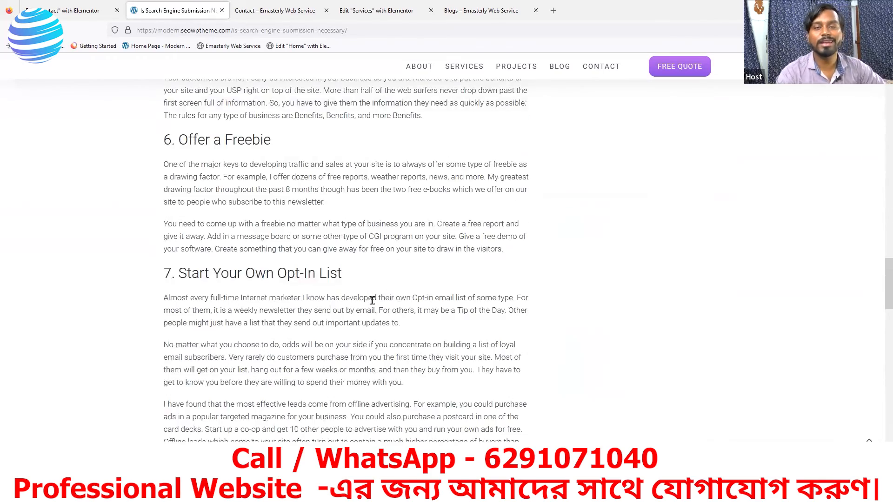
scroll(372, 300, up, 1)
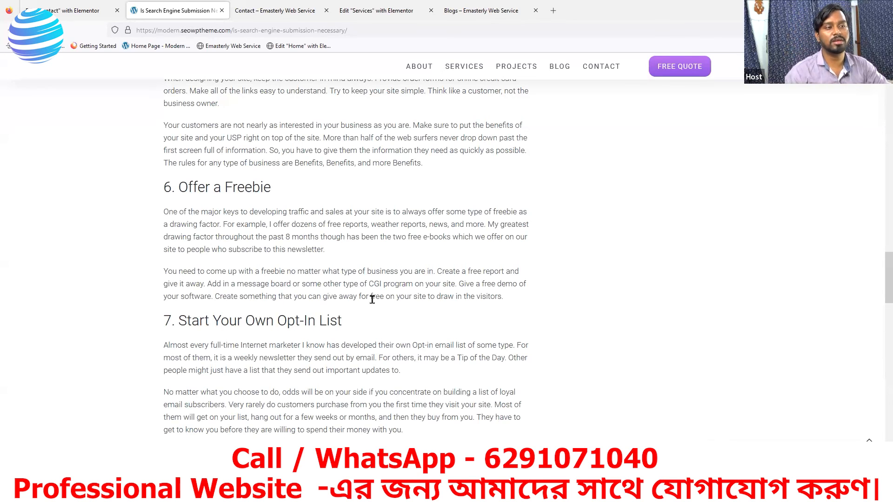
scroll(372, 299, up, 10)
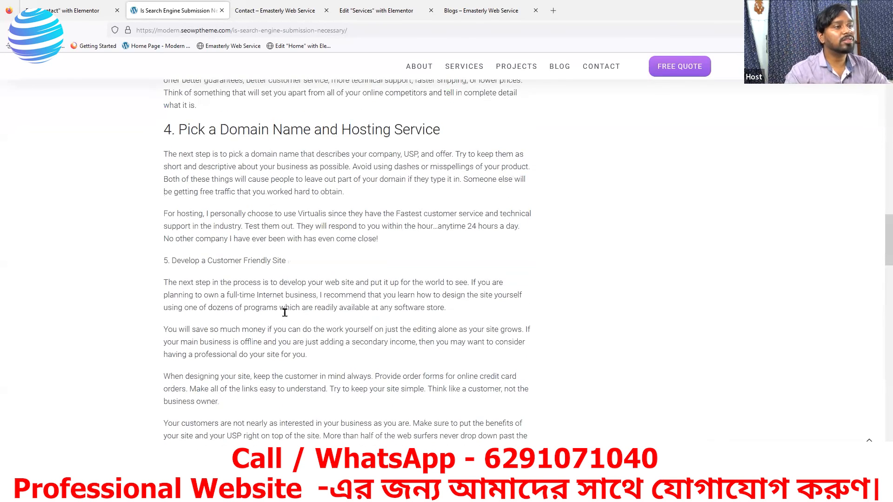
scroll(314, 362, up, 2)
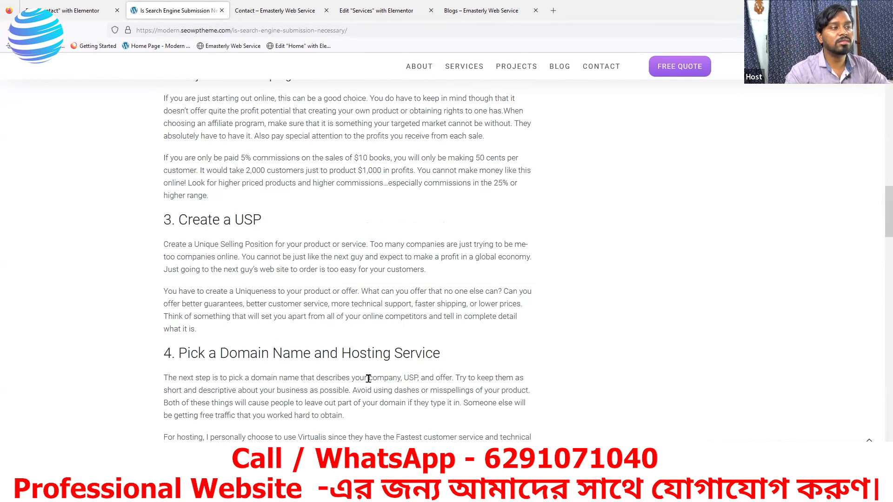
scroll(359, 394, up, 3)
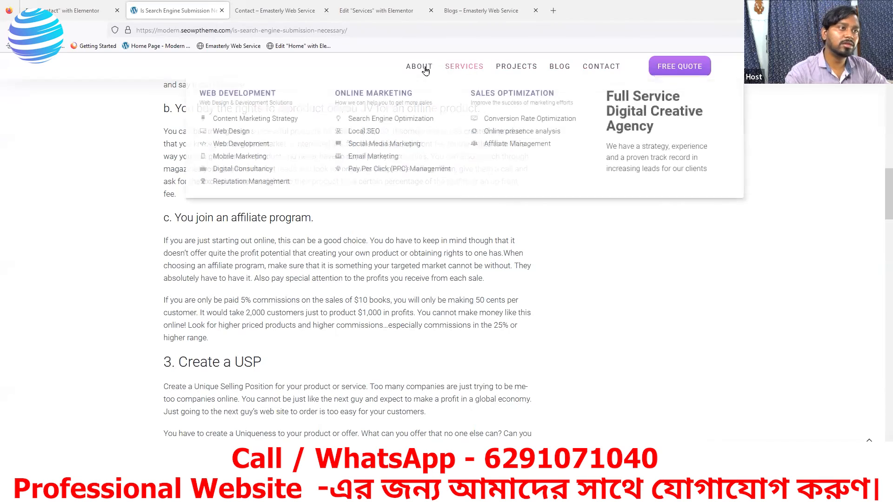
mouse_move(422, 70)
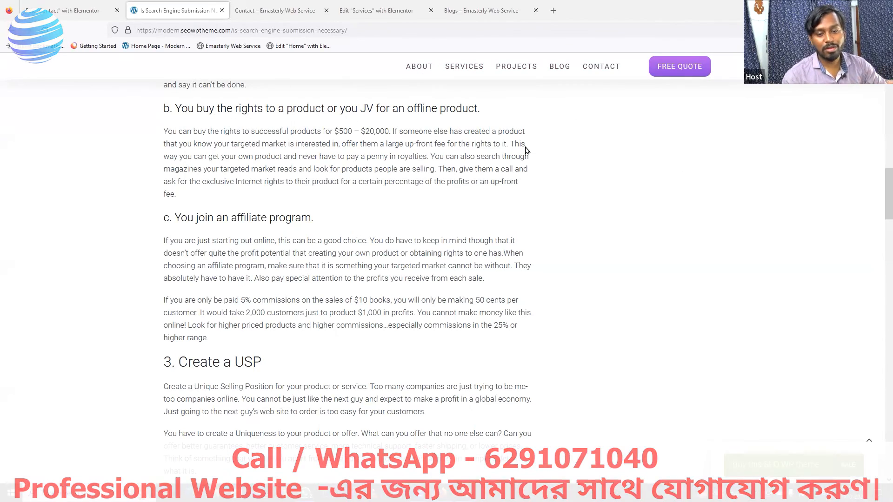